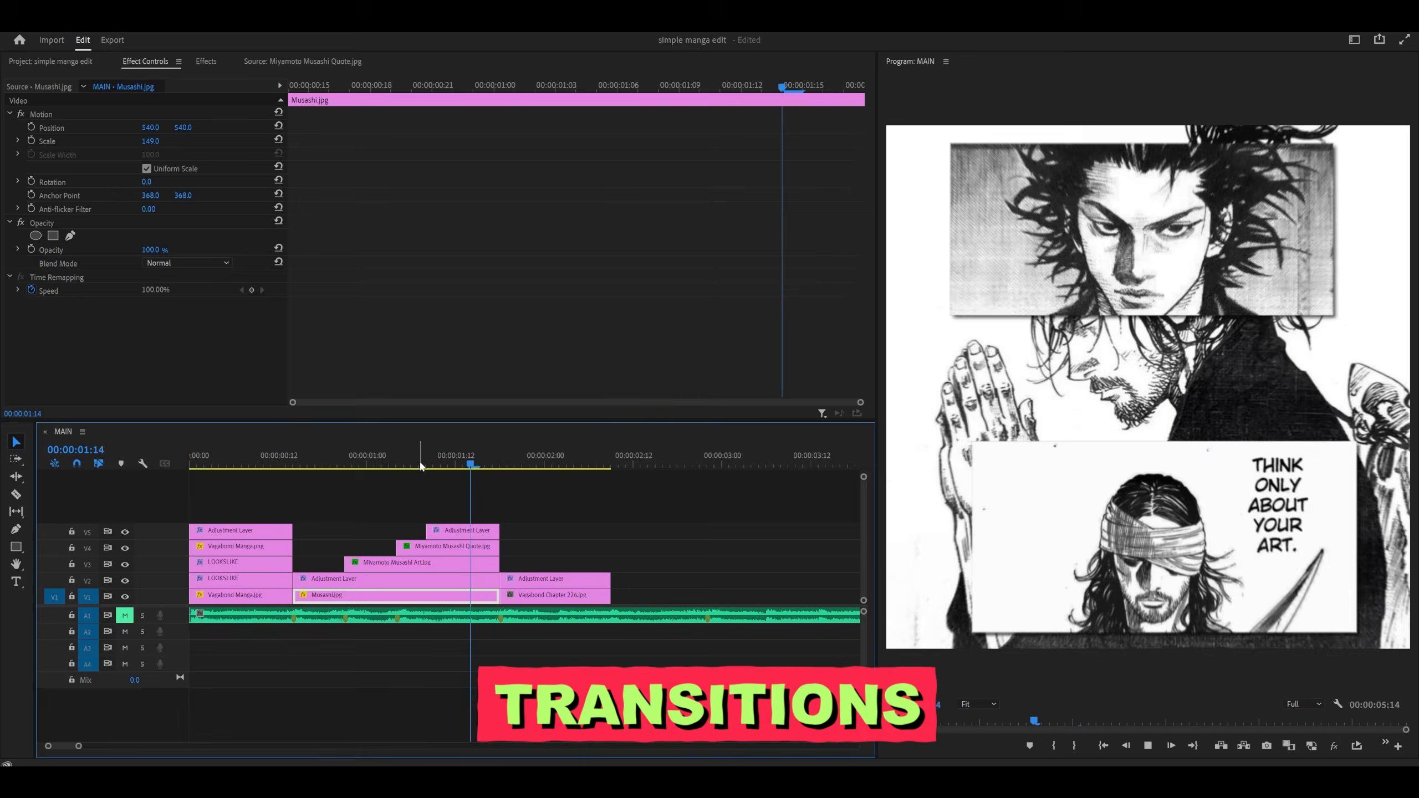
pyautogui.moveTo(420, 466); pyautogui.dragTo(530, 460)
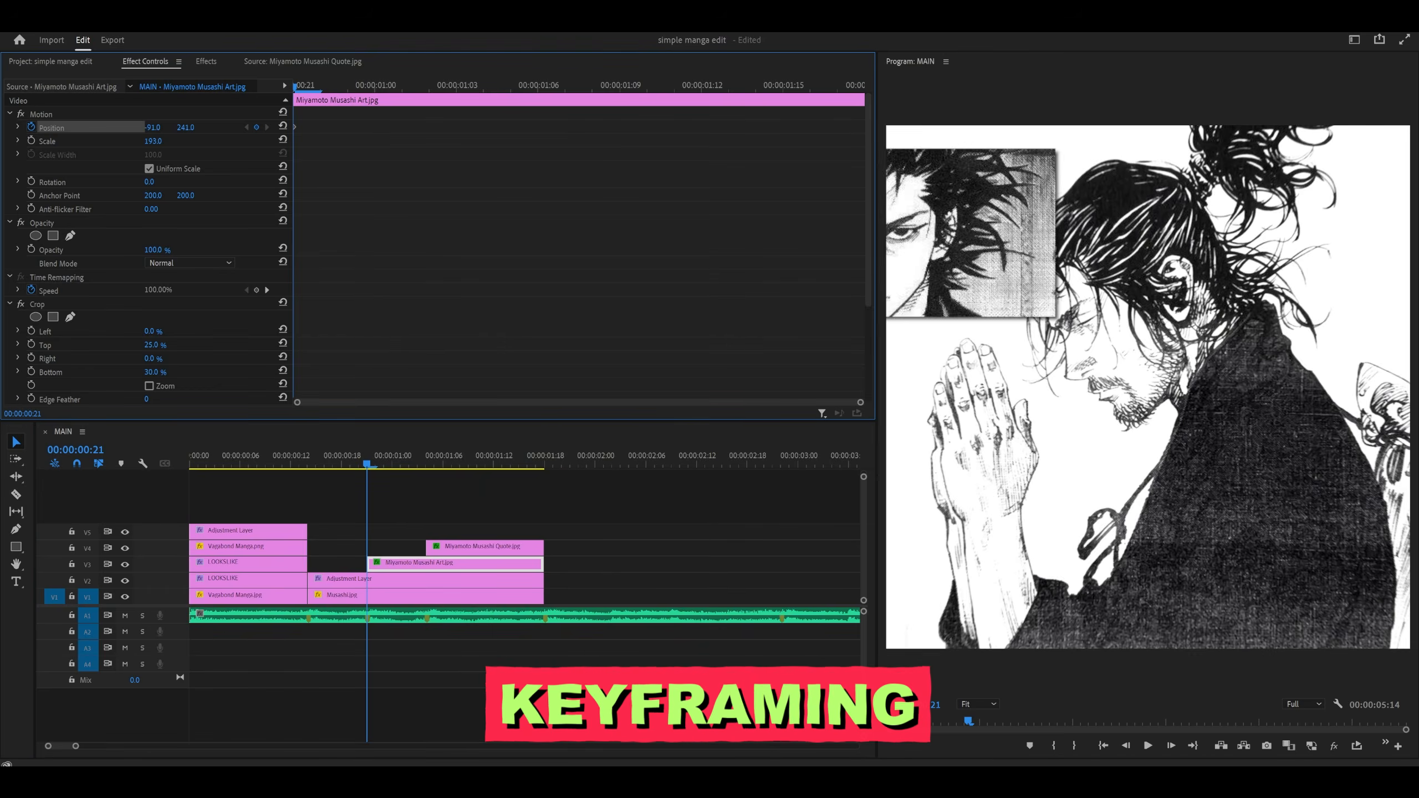
pyautogui.press('space')
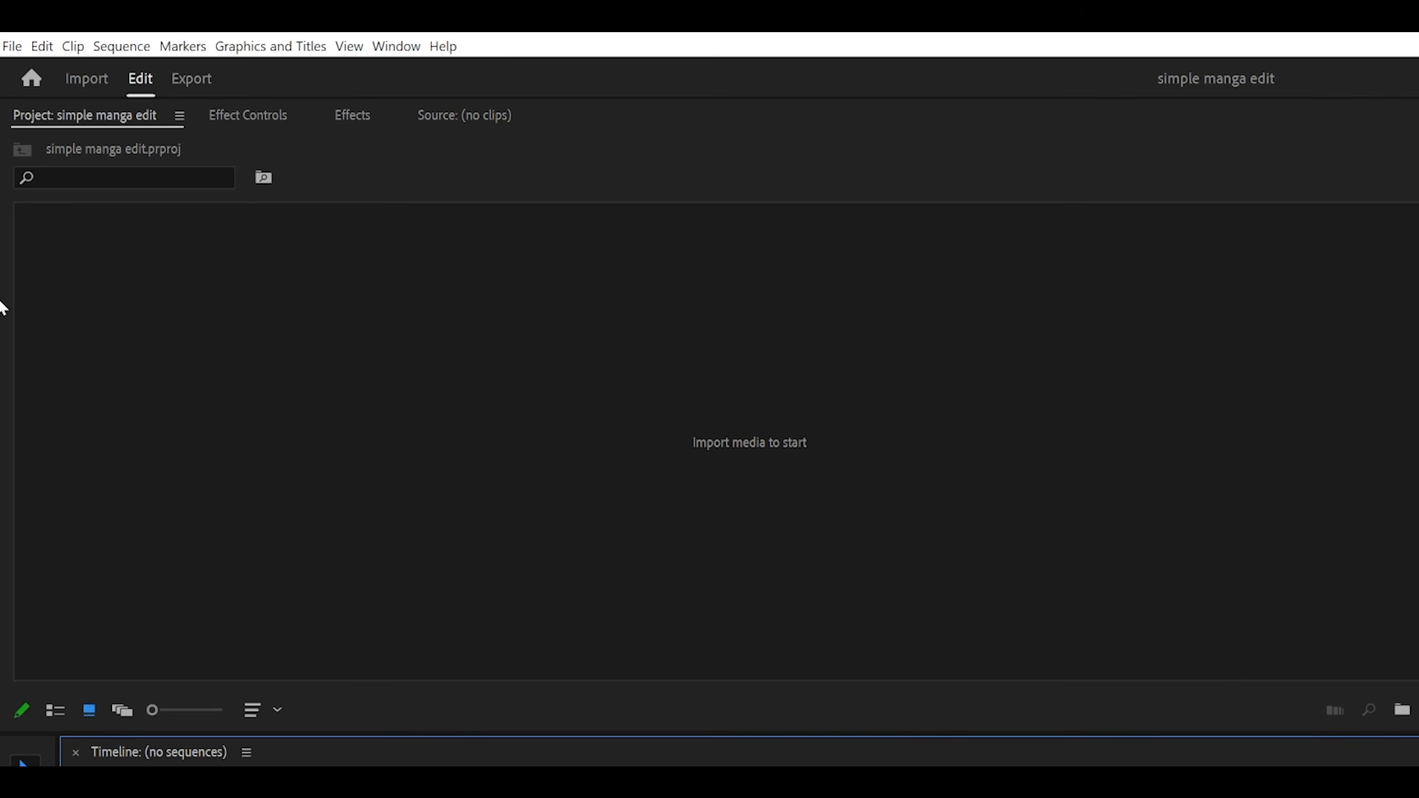
# - Create a new sequence named MAIN from the ARRI 1080p 24 preset
pyautogui.click(12, 46)
pyautogui.moveTo(59, 74)
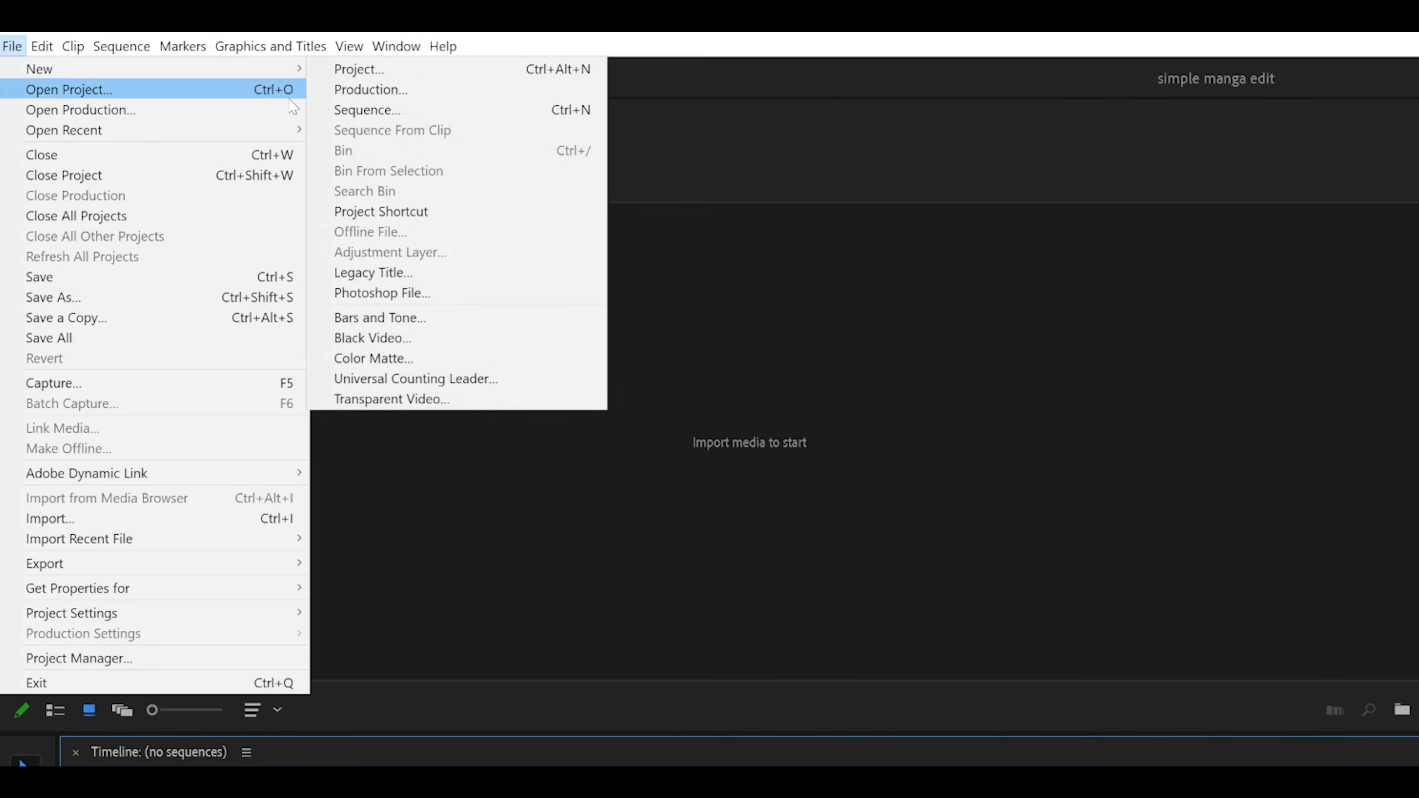
pyautogui.click(347, 110)
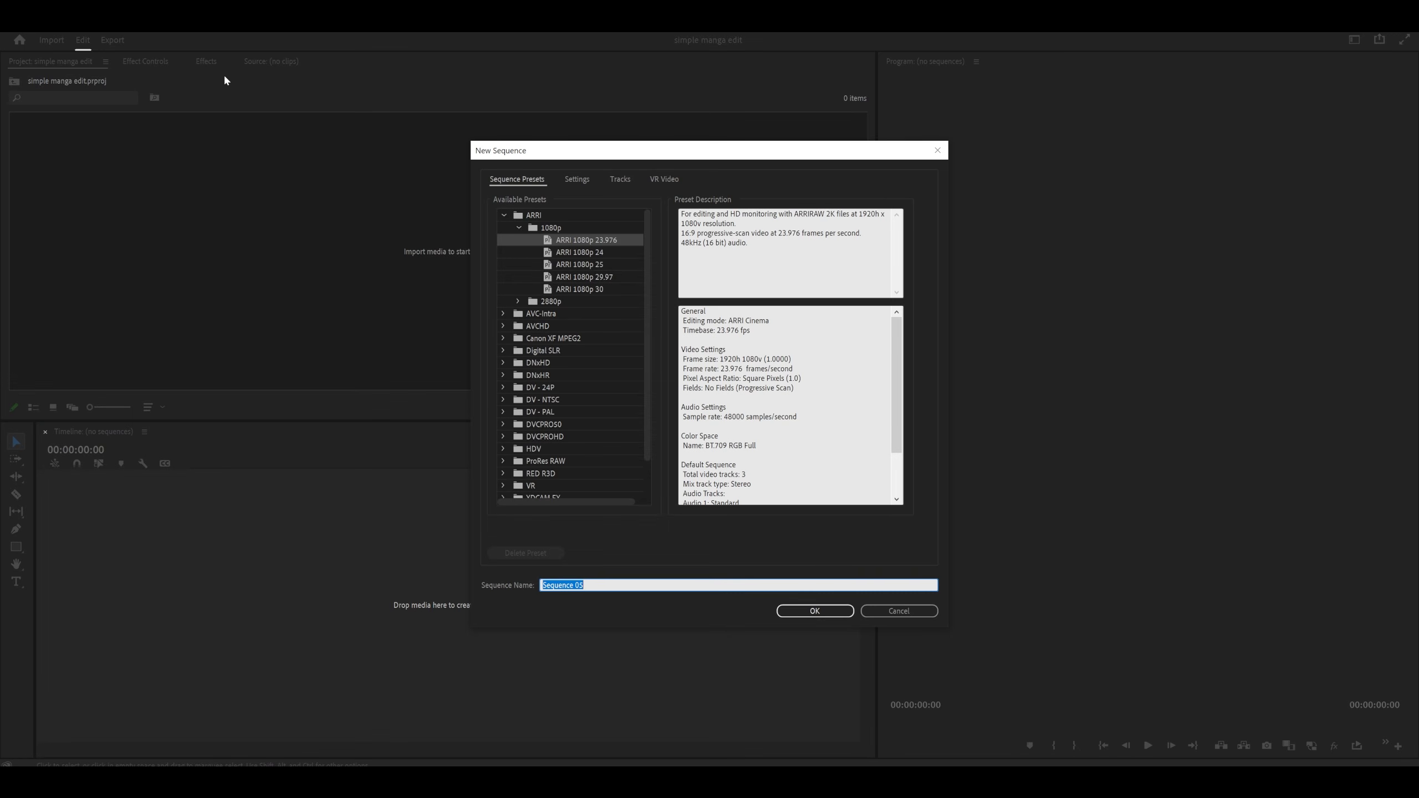
pyautogui.click(592, 252)
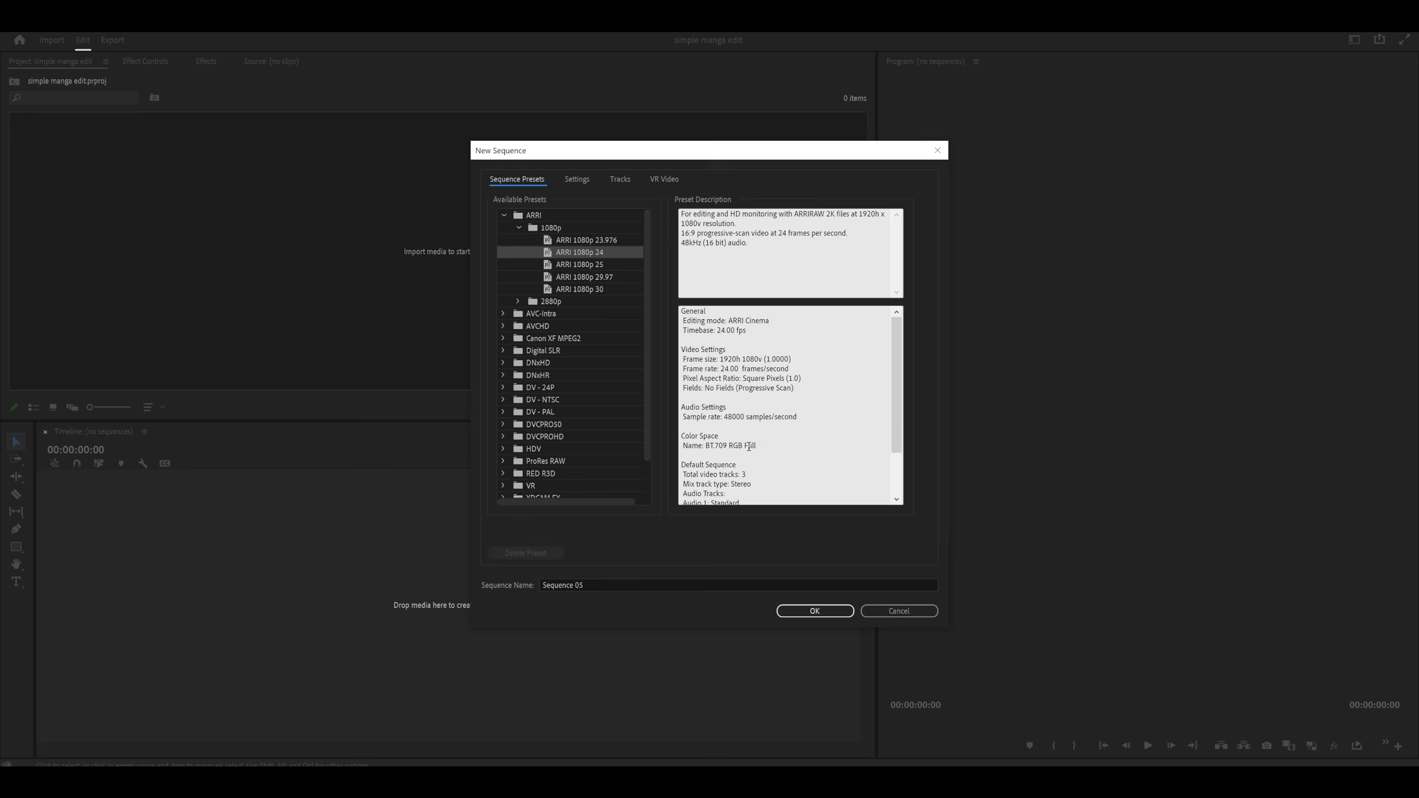
pyautogui.click(624, 586)
pyautogui.write('MAIN')
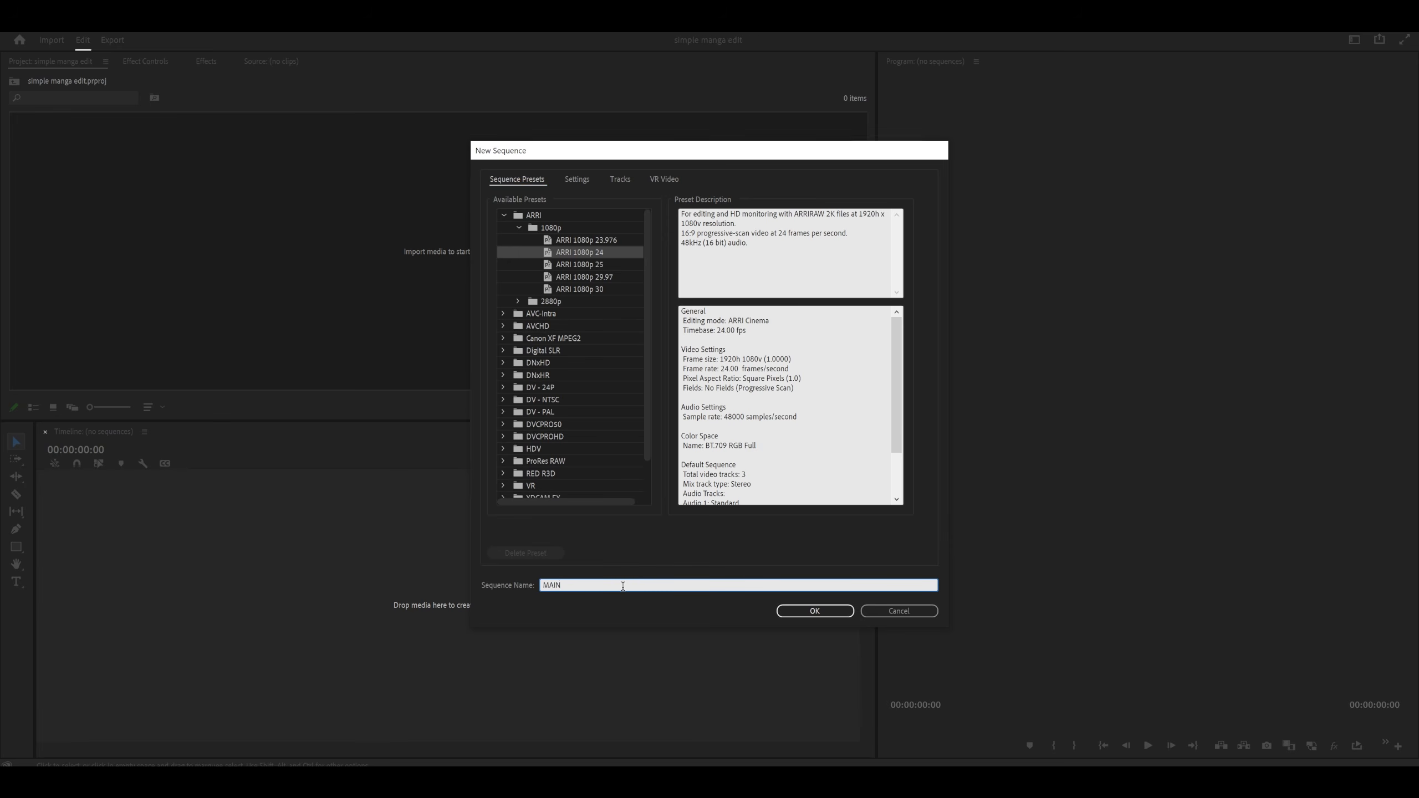
pyautogui.press('Return')
# - Open the MAIN sequence's settings and set a Custom editing mode with a timebase of 30.00 frames/second
pyautogui.click(74, 21)
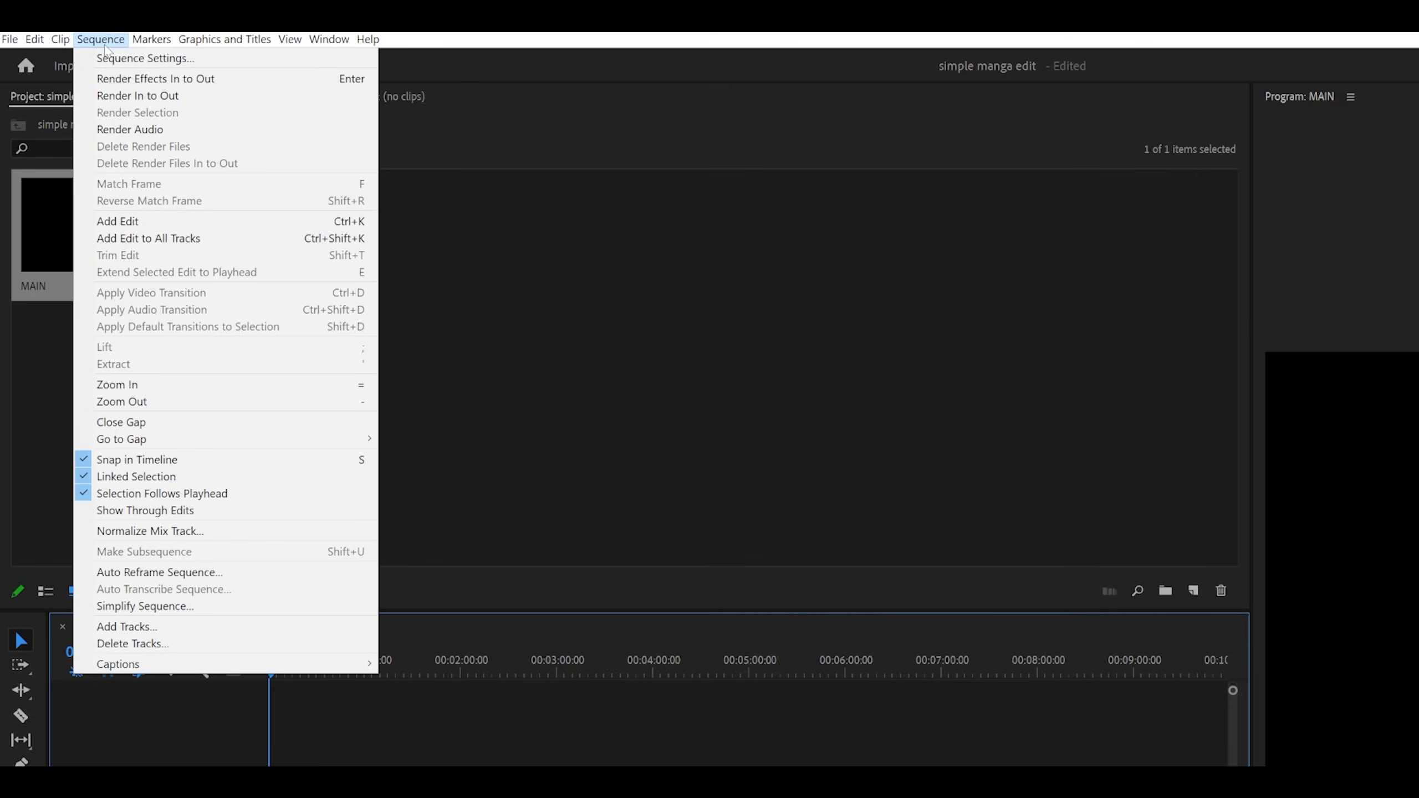
pyautogui.click(106, 58)
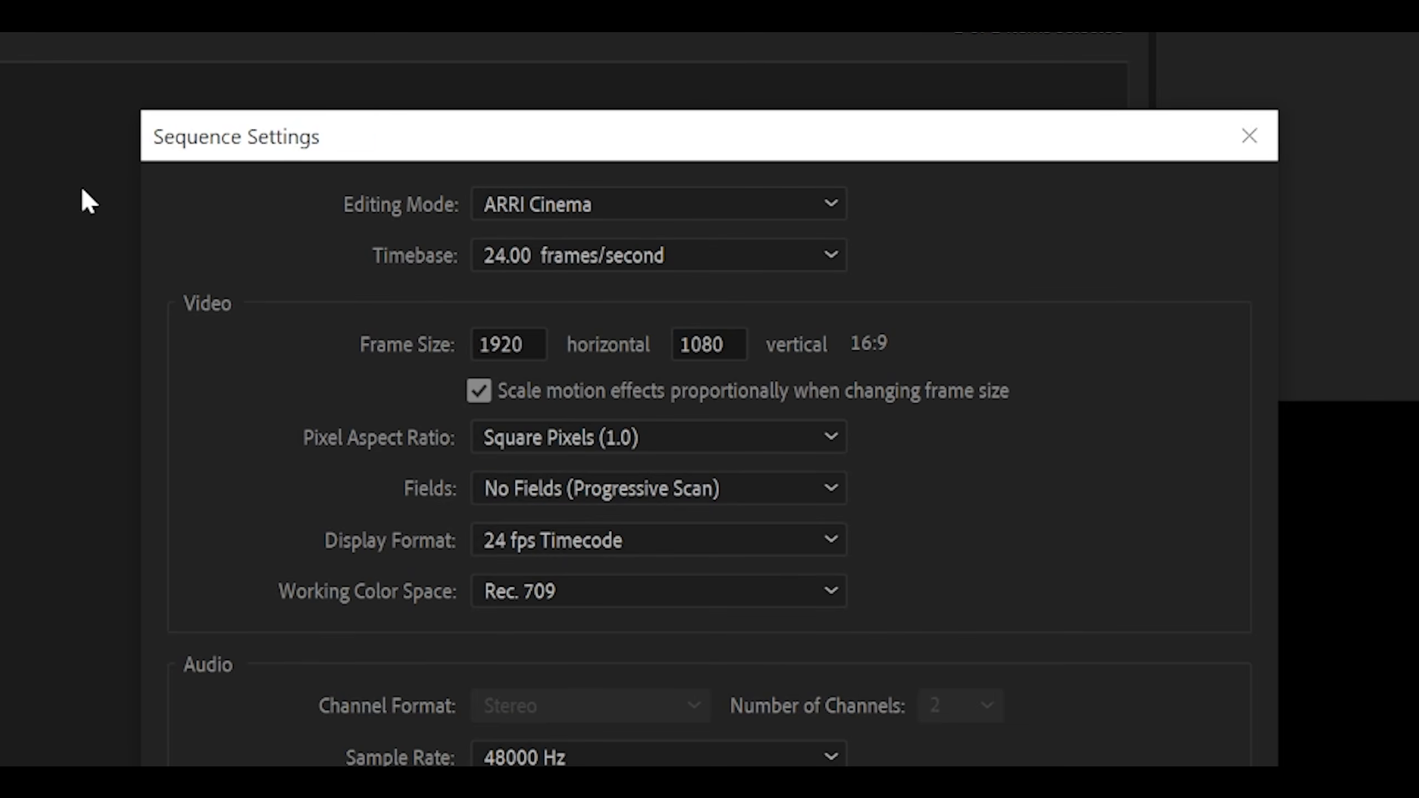
pyautogui.click(497, 208)
pyautogui.click(544, 238)
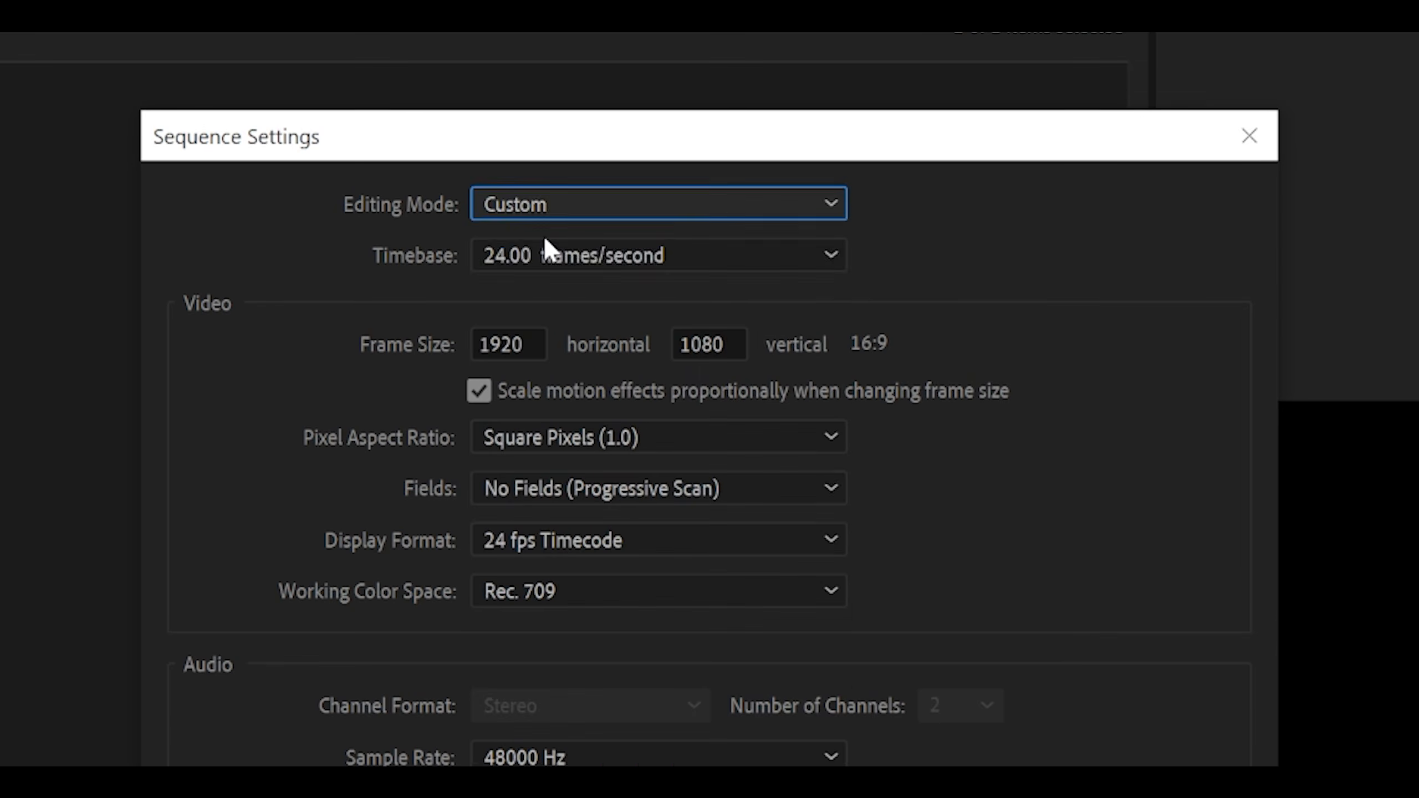
pyautogui.click(551, 255)
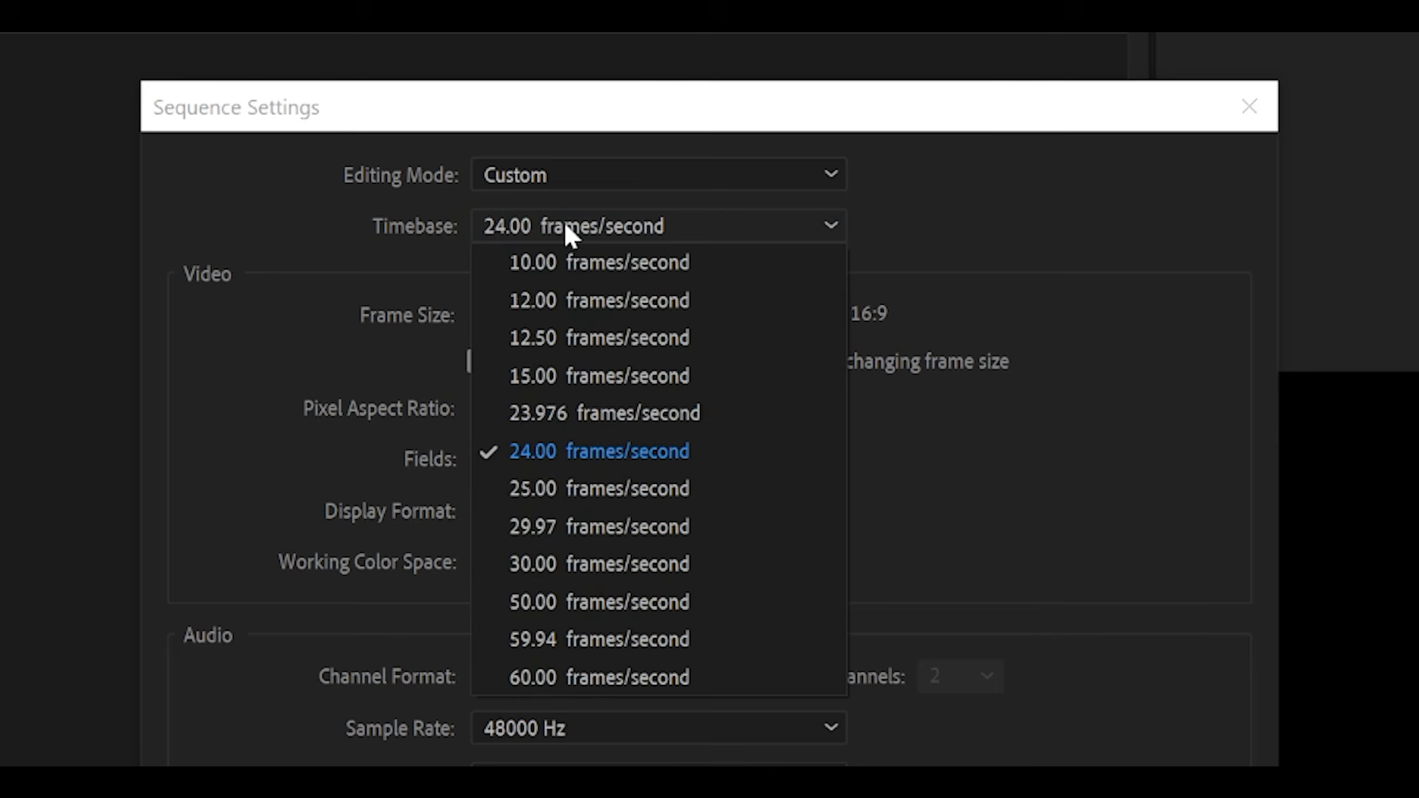
pyautogui.click(566, 558)
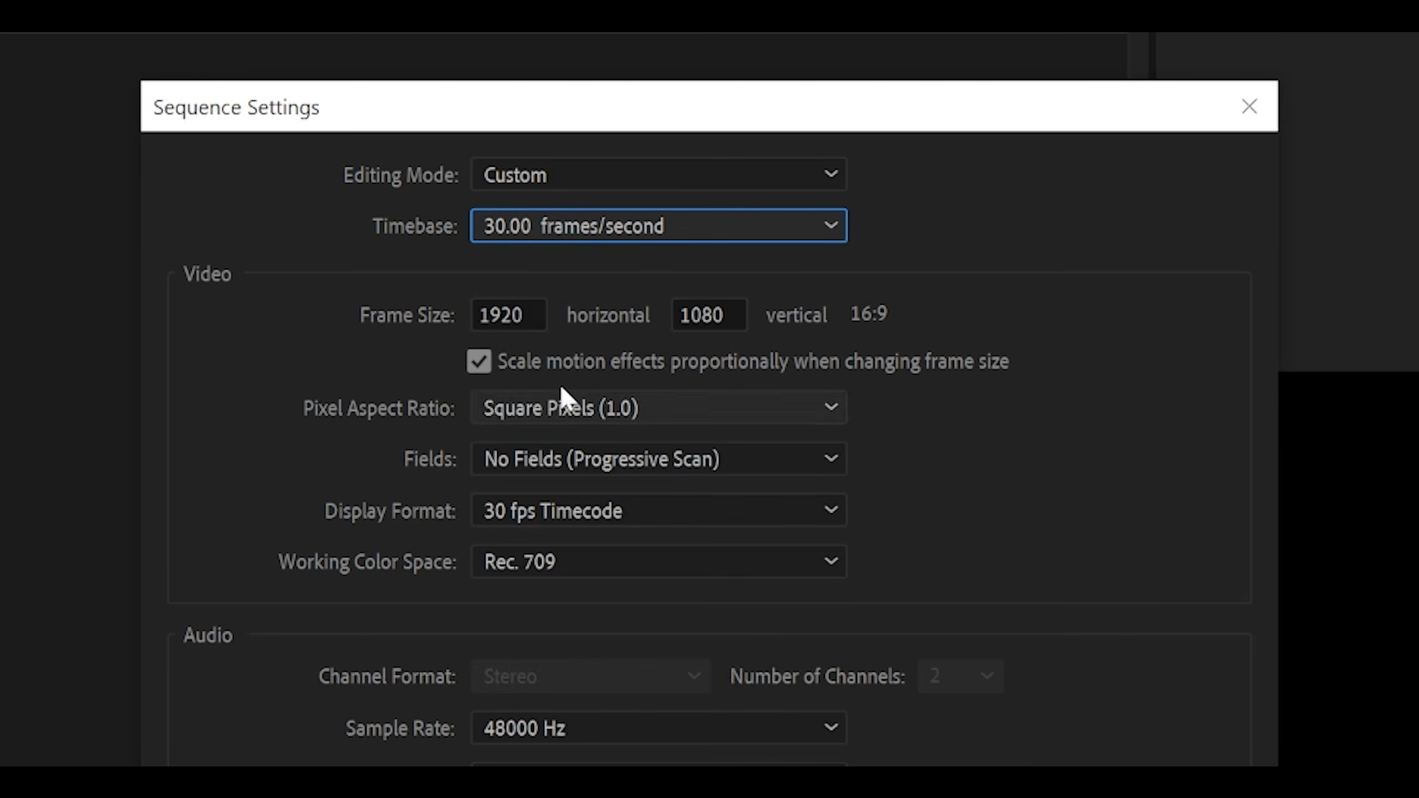
# - Set the sequence frame size to 1080 horizontal by 1080 vertical
pyautogui.click(539, 307)
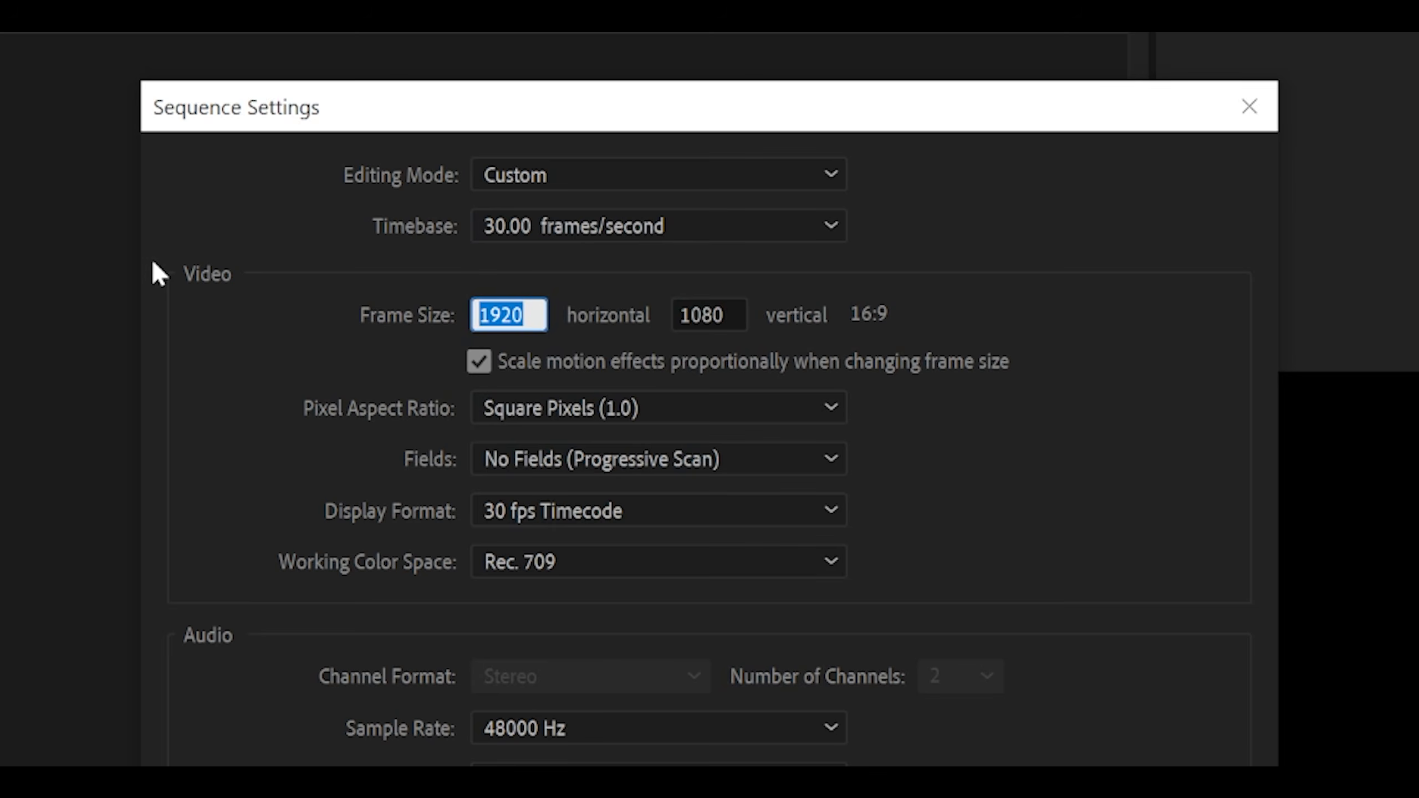
pyautogui.write('1080')
pyautogui.press('Tab')
pyautogui.write('1080')
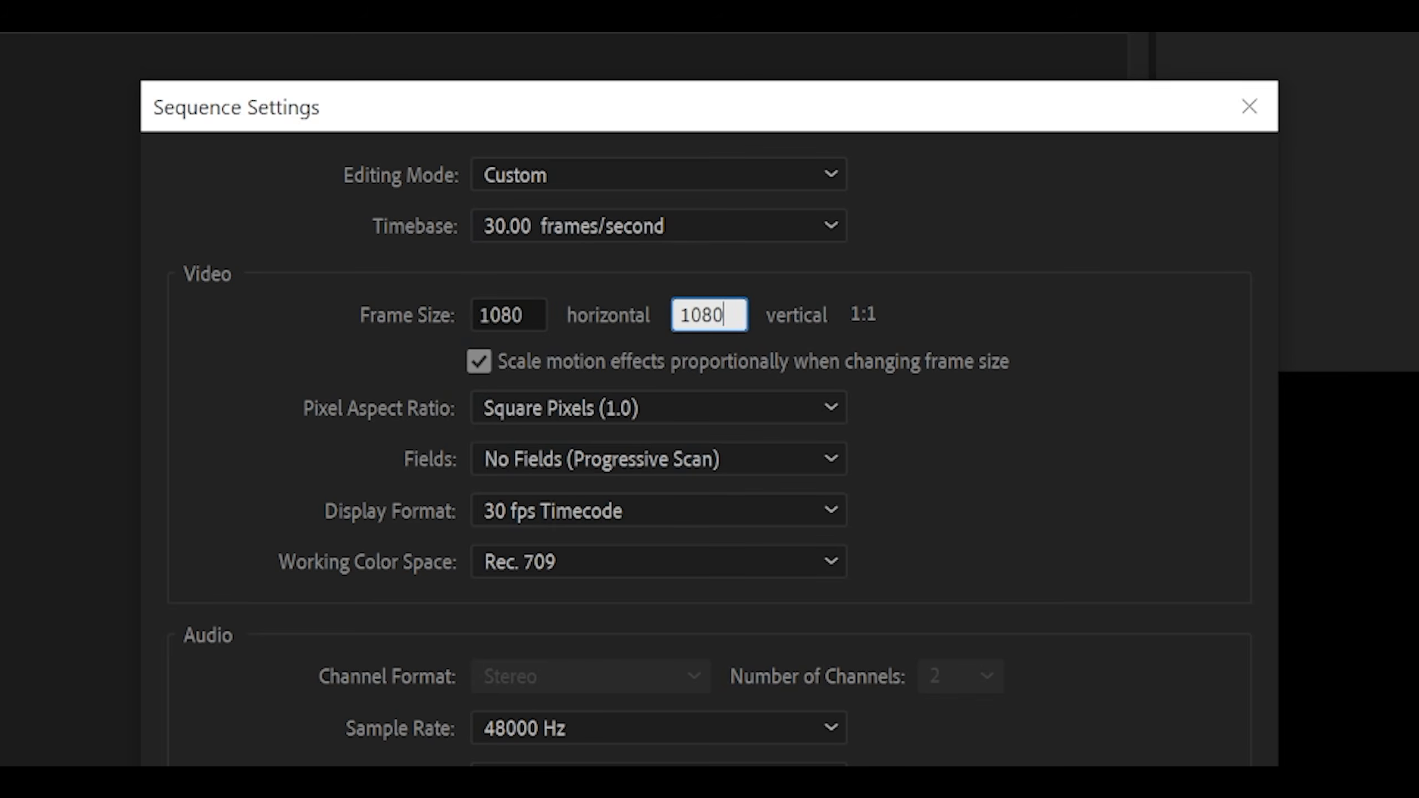
# - Try a vertical frame size of 1440 for the sequence
pyautogui.press('BackSpace')
pyautogui.press('BackSpace')
pyautogui.press('BackSpace')
pyautogui.write('440')
pyautogui.press('Return')
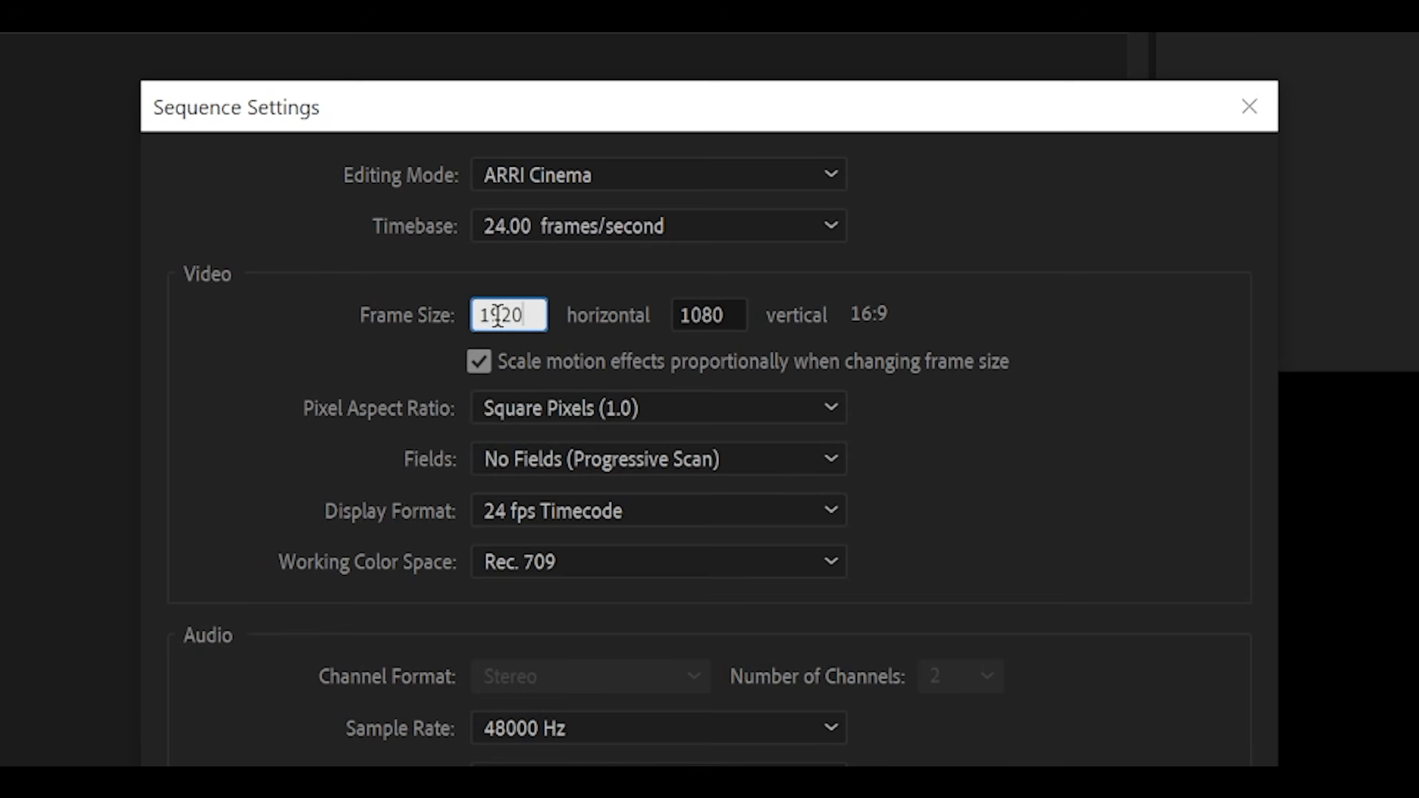
# - Set the sequence's horizontal frame size to 1440 and apply the settings
pyautogui.press('BackSpace')
pyautogui.press('BackSpace')
pyautogui.press('BackSpace')
pyautogui.write('440')
pyautogui.press('Tab')
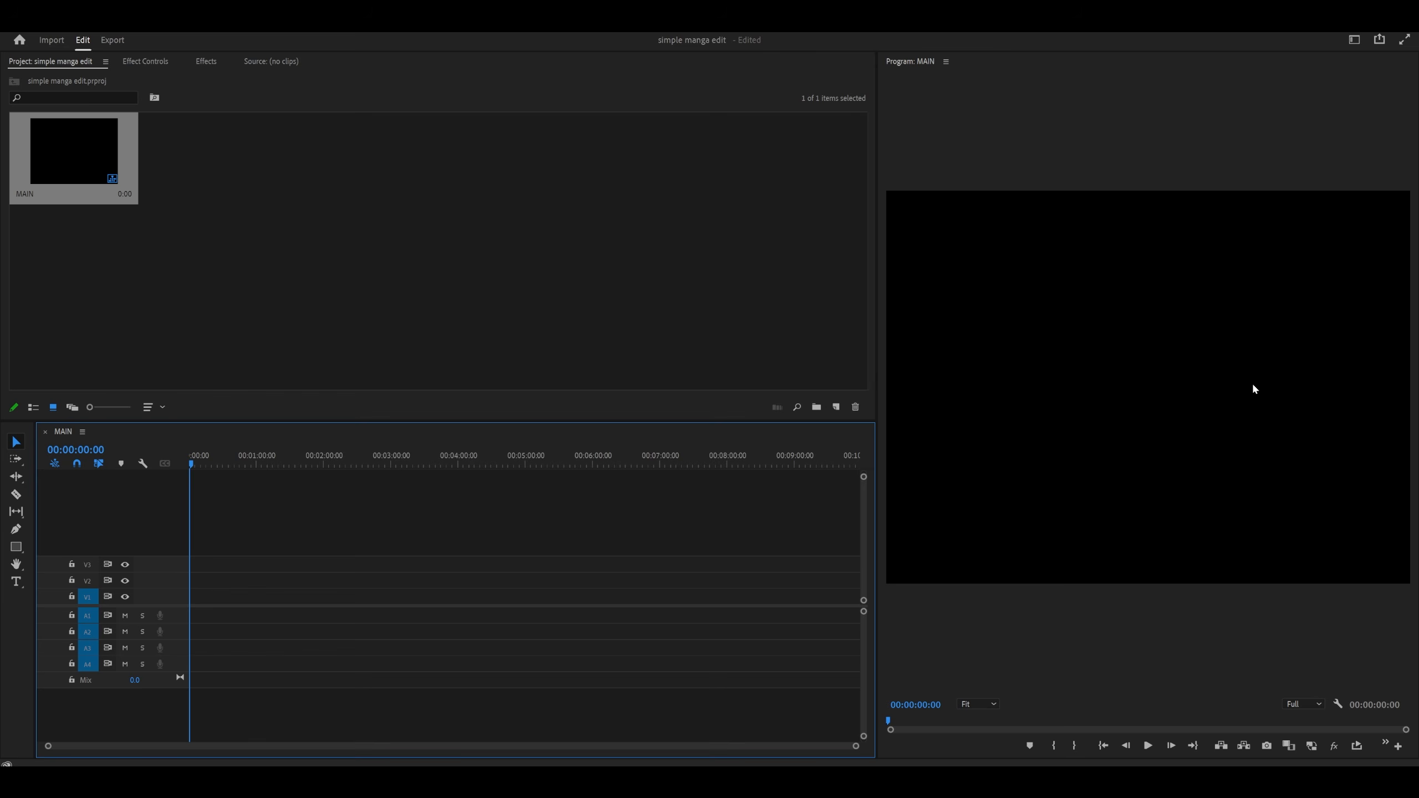
# - Set the MAIN sequence's horizontal frame size to 1080 in its sequence settings and save the project
pyautogui.click(105, 29)
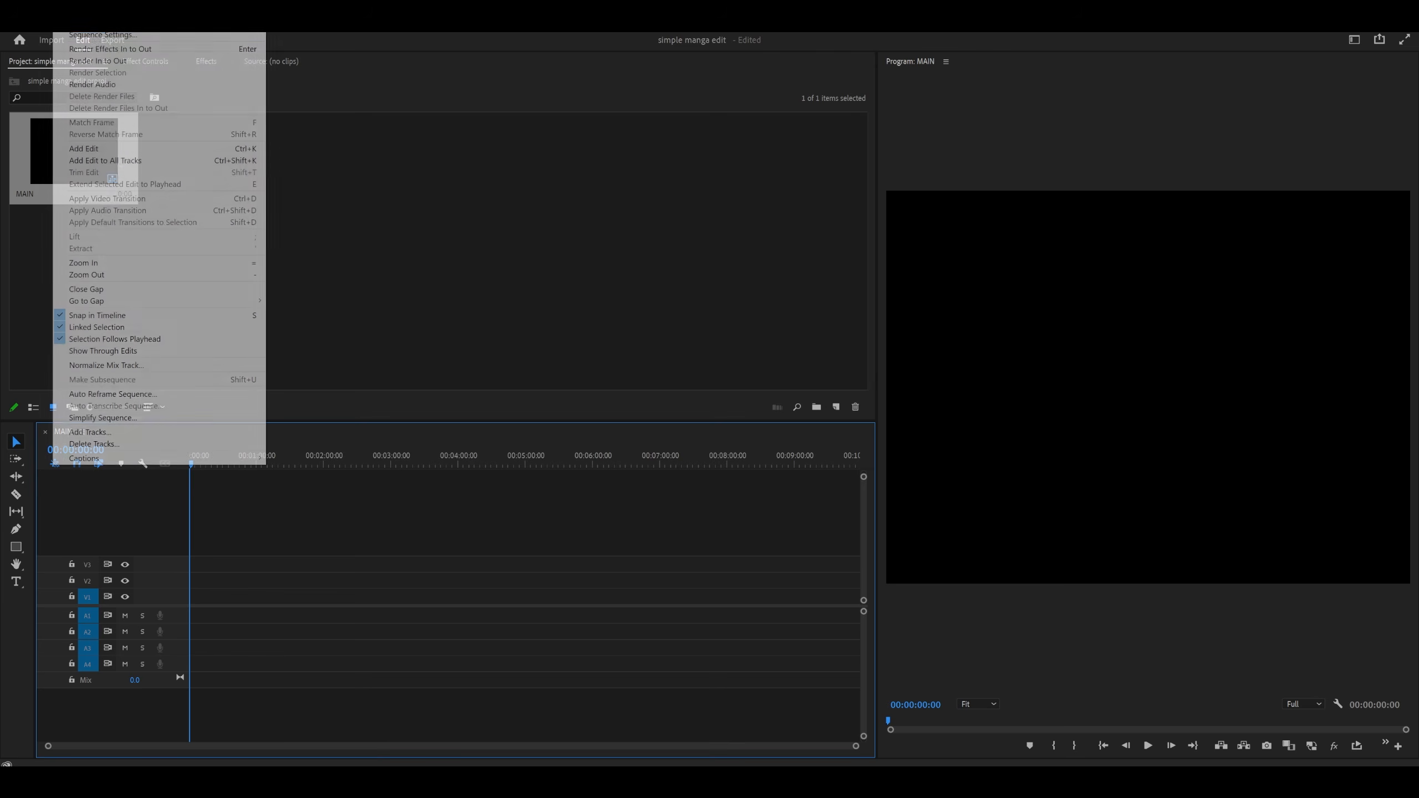
pyautogui.click(101, 34)
pyautogui.doubleClick(629, 219)
pyautogui.write('10')
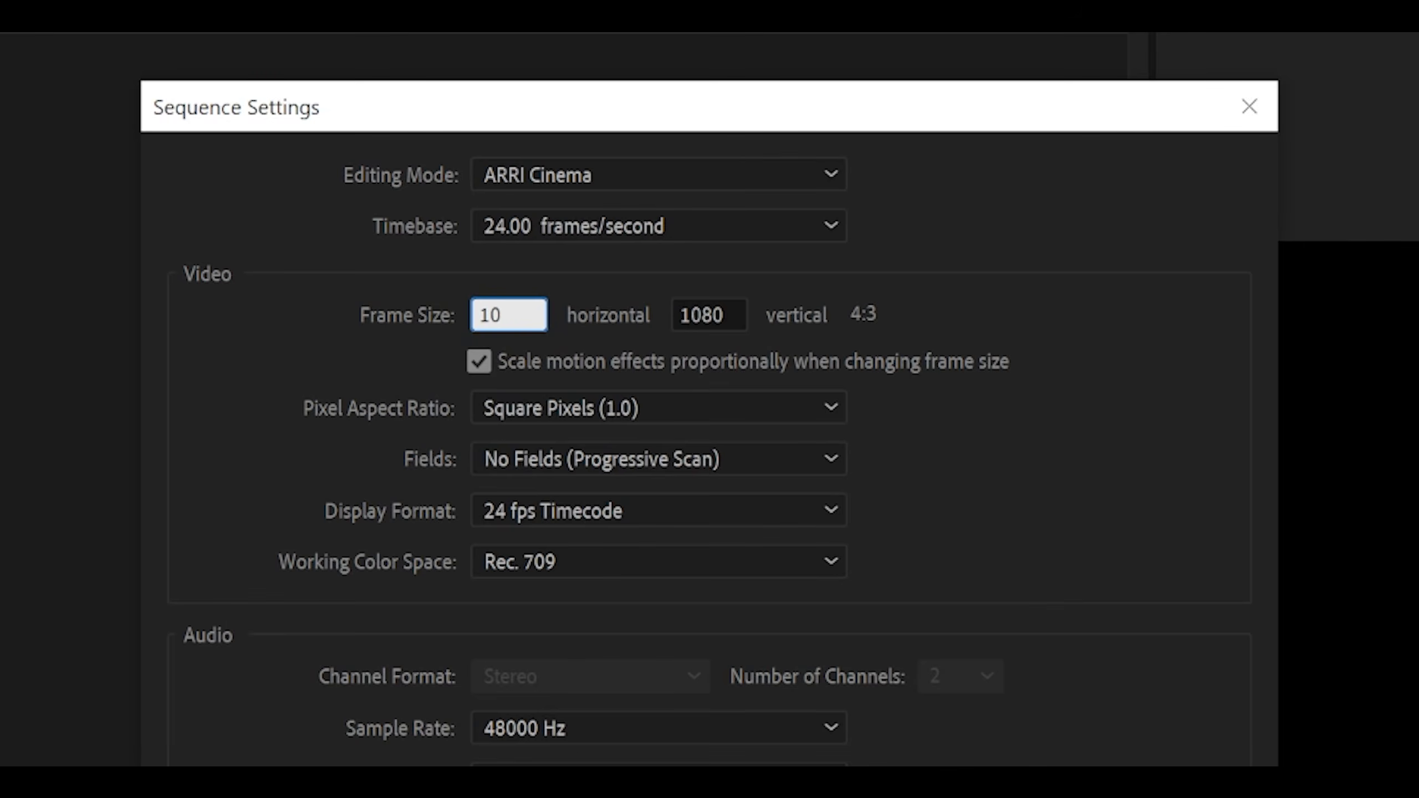
pyautogui.write('80')
pyautogui.press('Return')
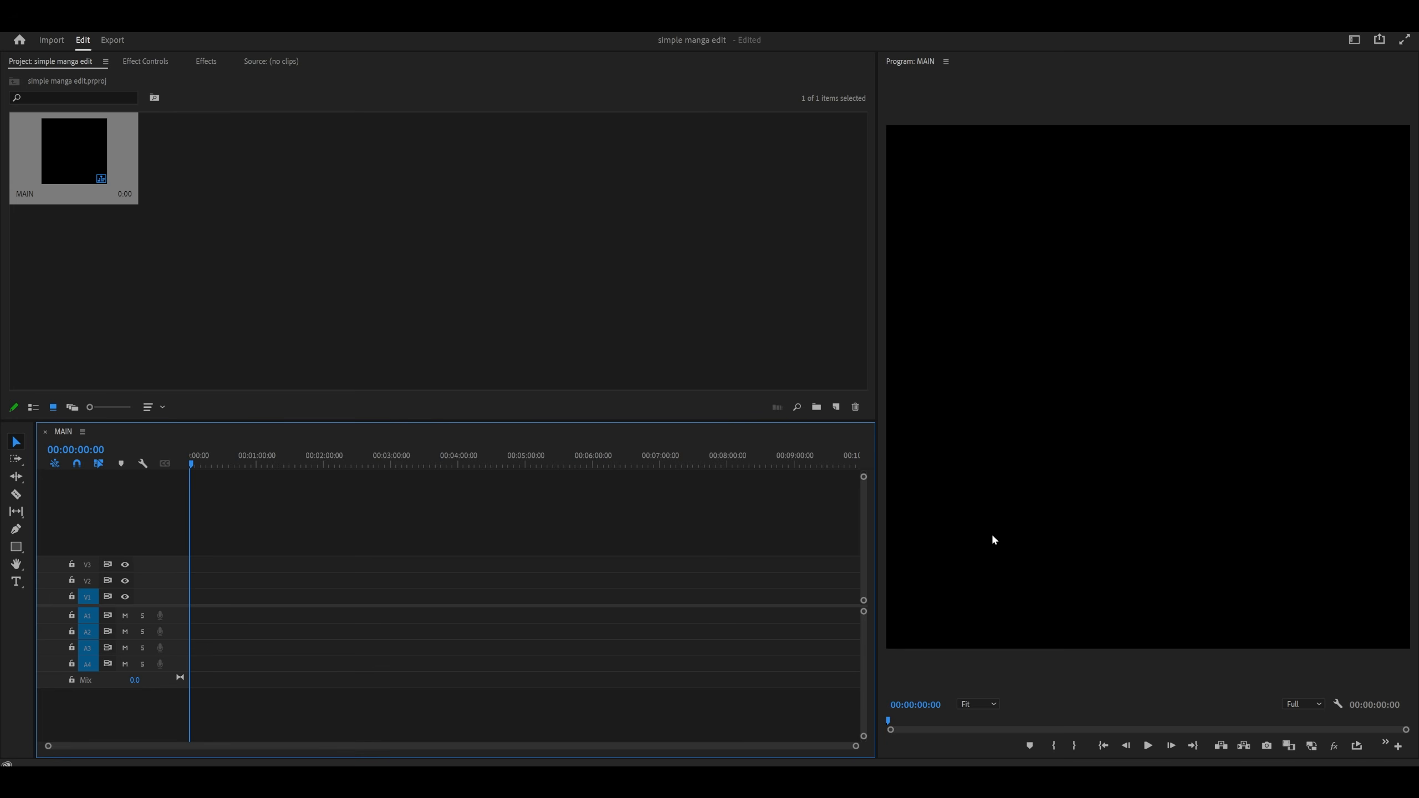
pyautogui.hotkey('ctrl', 's')
# - Switch to the Vagabond panels folder in File Explorer and place the RNGNP mp3 on track A1 at the start of the timeline
pyautogui.hotkey('alt', 'Tab')
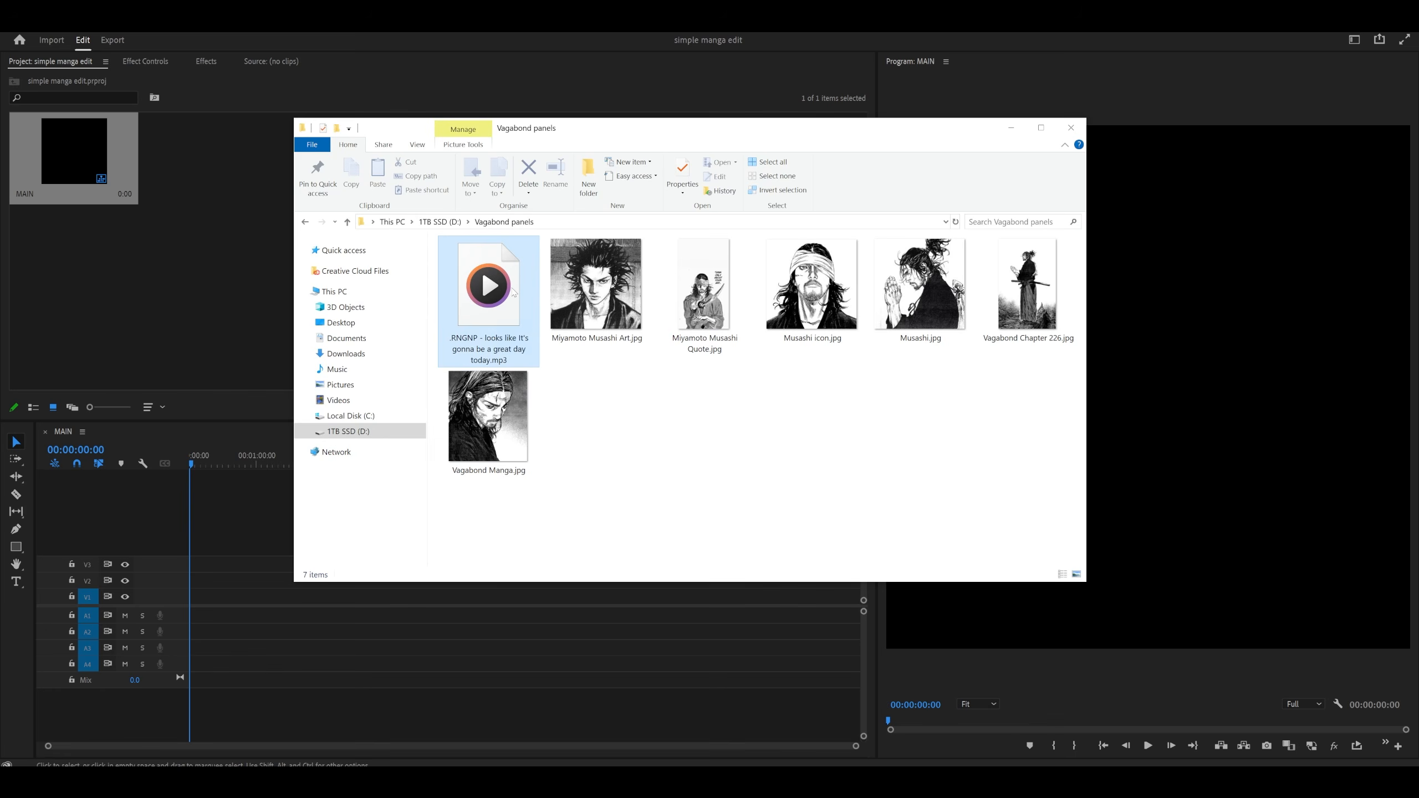
pyautogui.moveTo(513, 292); pyautogui.dragTo(196, 621)
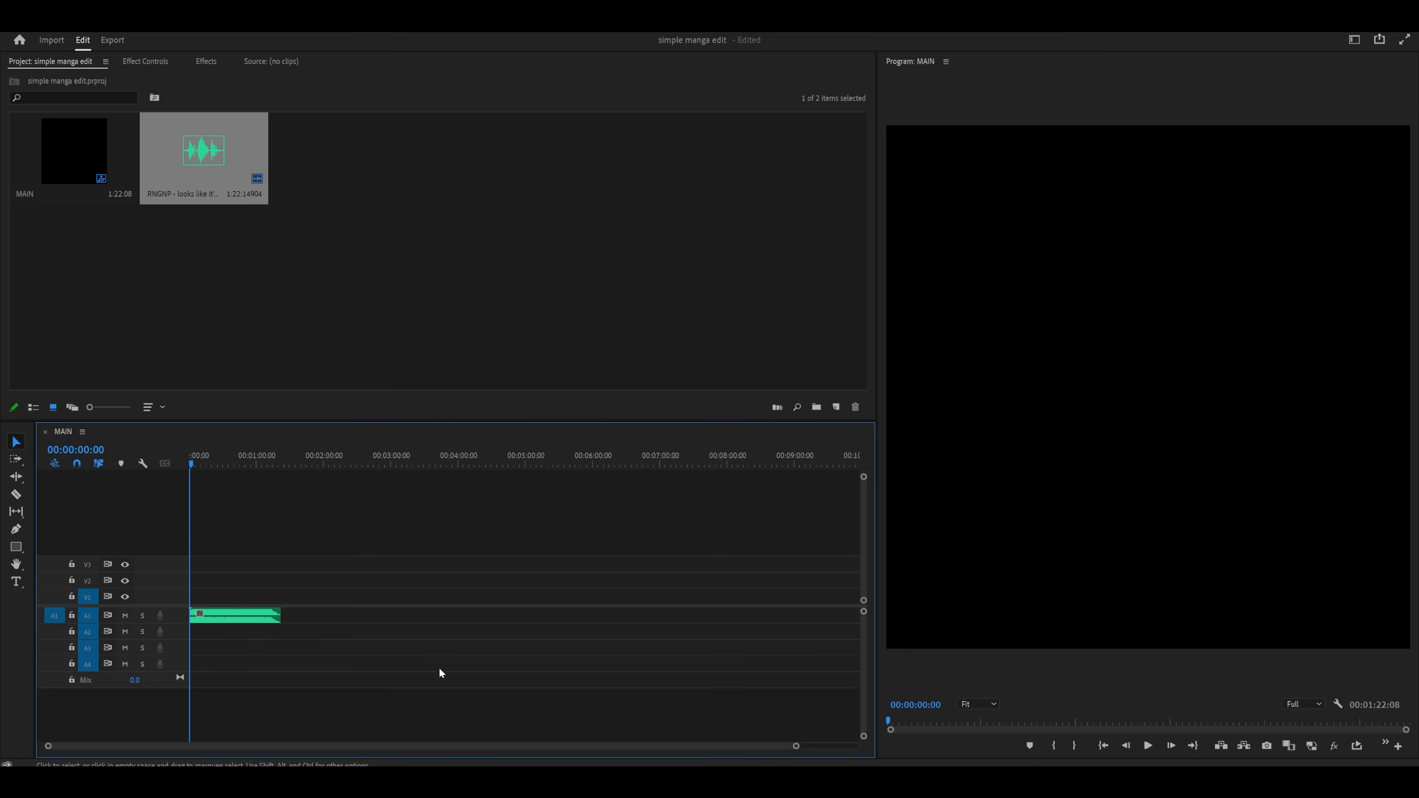
pyautogui.moveTo(795, 748); pyautogui.dragTo(548, 737)
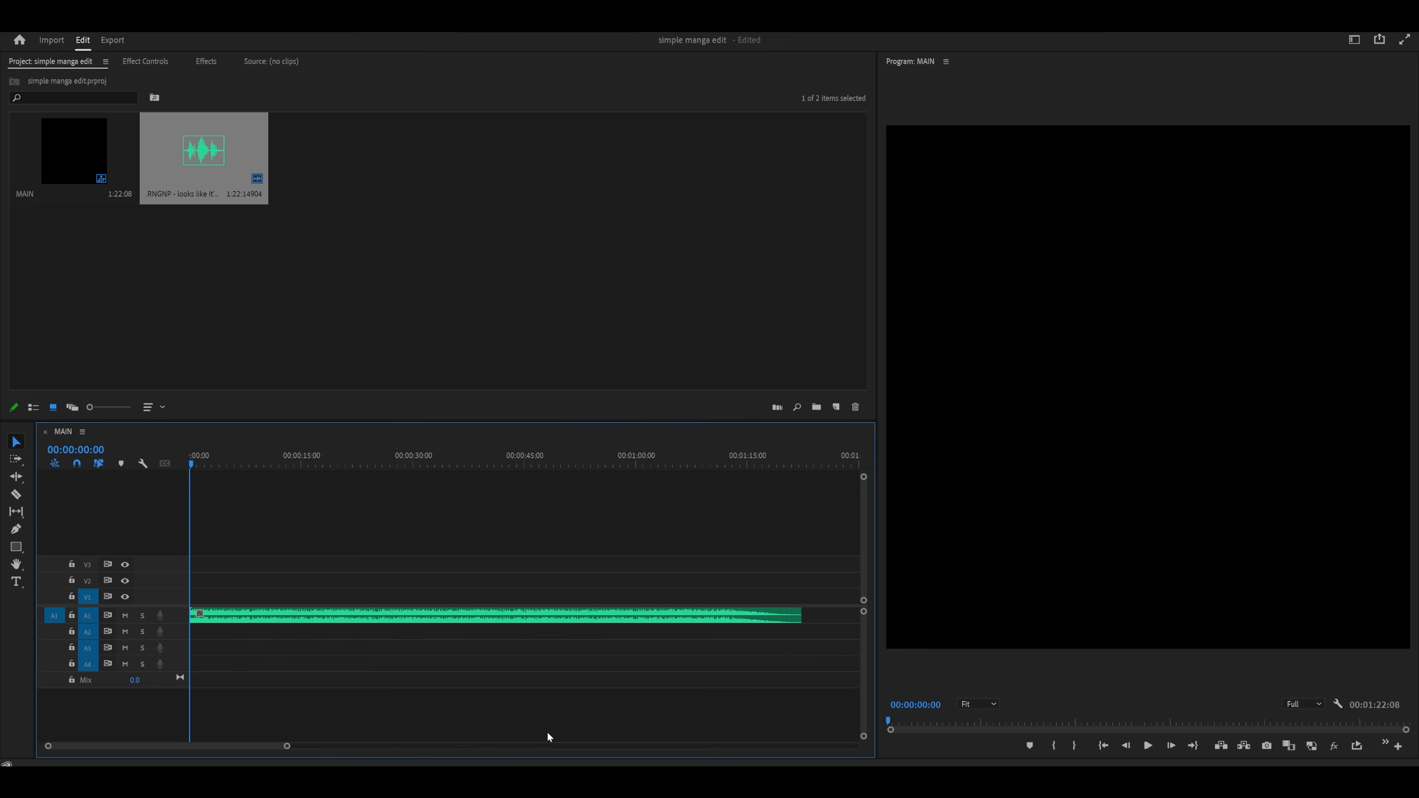
# - Cut the music clip at 00:00:05:16, delete the part after the cut and return the playhead to the start
pyautogui.press('space')
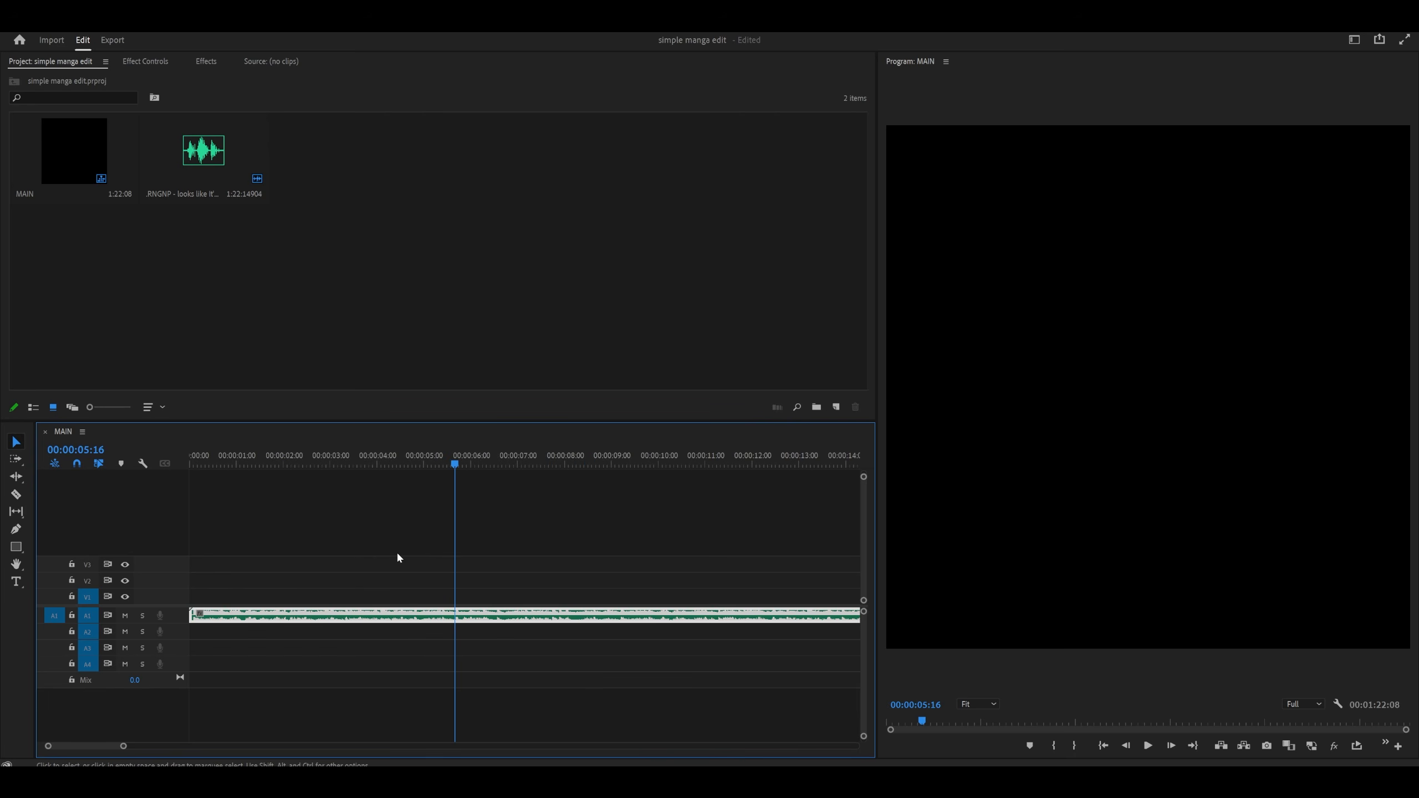
pyautogui.press('c')
pyautogui.click(456, 615)
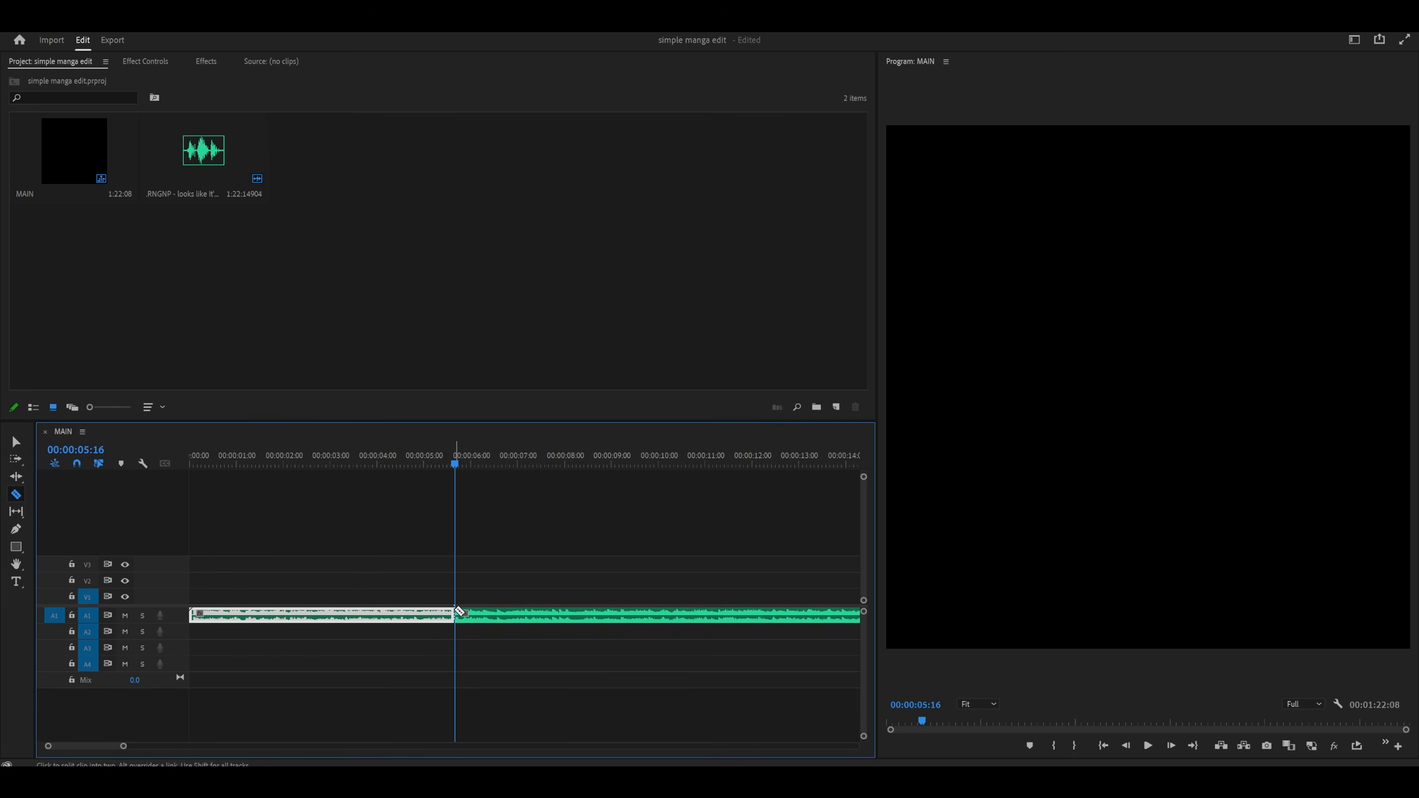
pyautogui.press('v')
pyautogui.click(495, 622)
pyautogui.press('Delete')
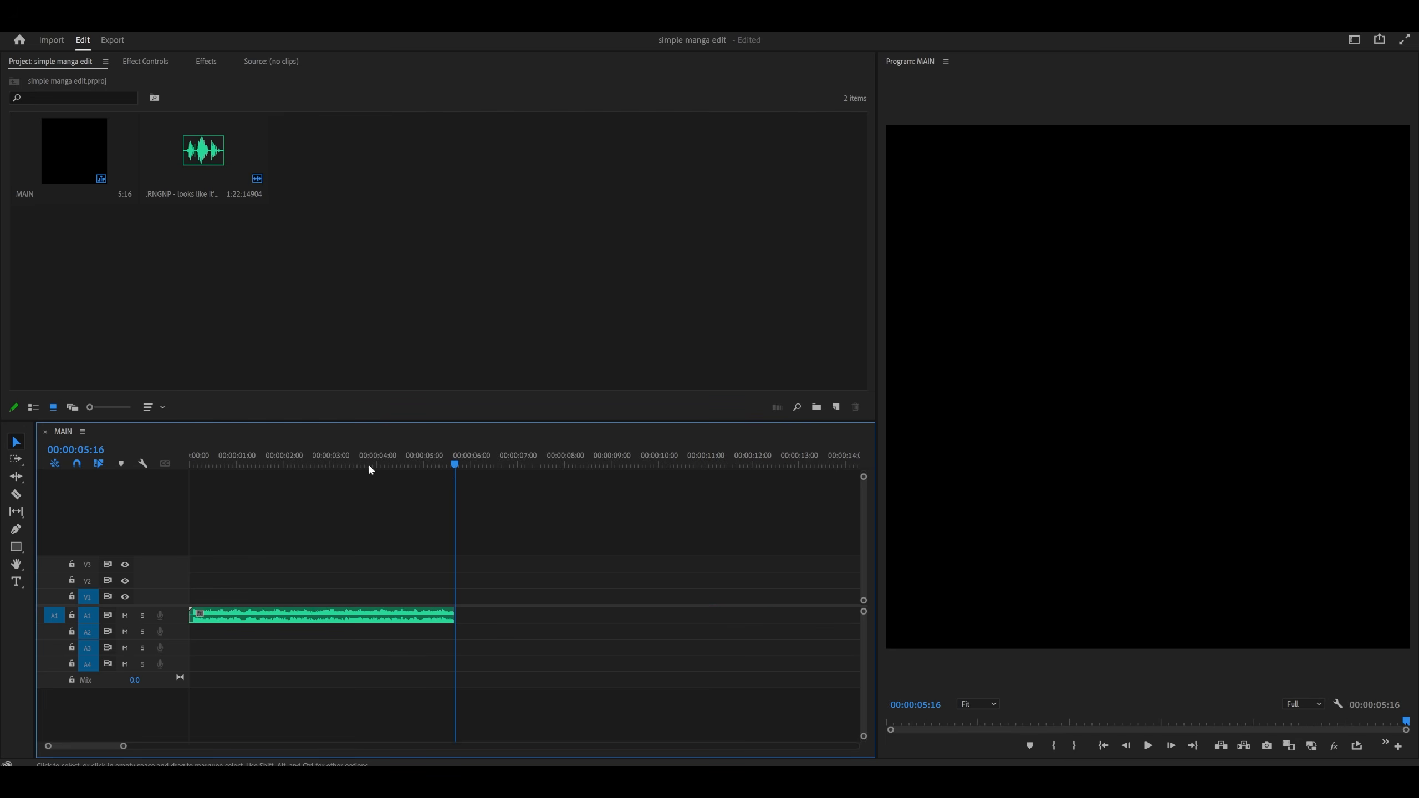
pyautogui.moveTo(360, 462); pyautogui.dragTo(181, 424)
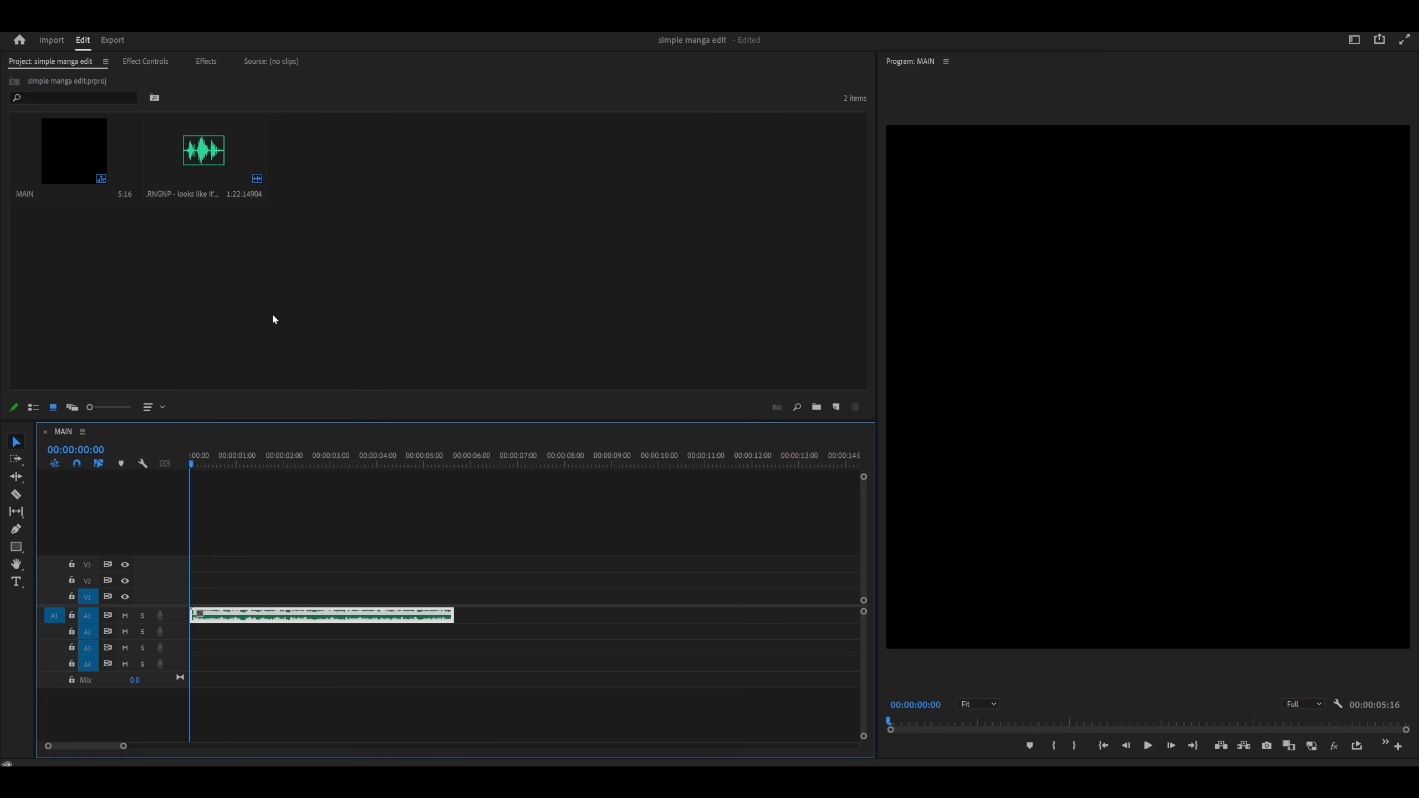
# - Switch to the Vagabond panels folder in File Explorer and import its six manga images into the project
pyautogui.click(135, 780)
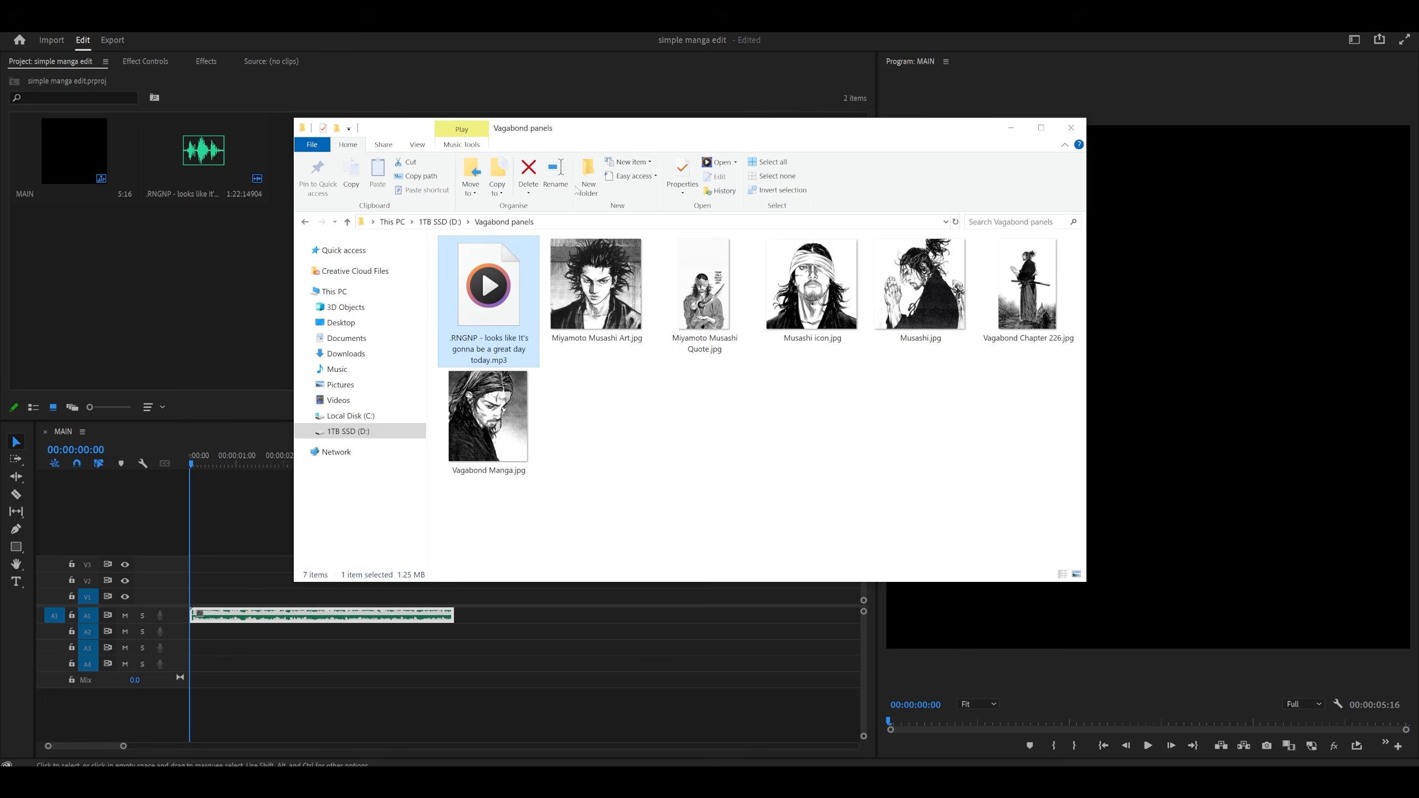
pyautogui.moveTo(582, 136); pyautogui.dragTo(836, 201)
pyautogui.click(742, 480)
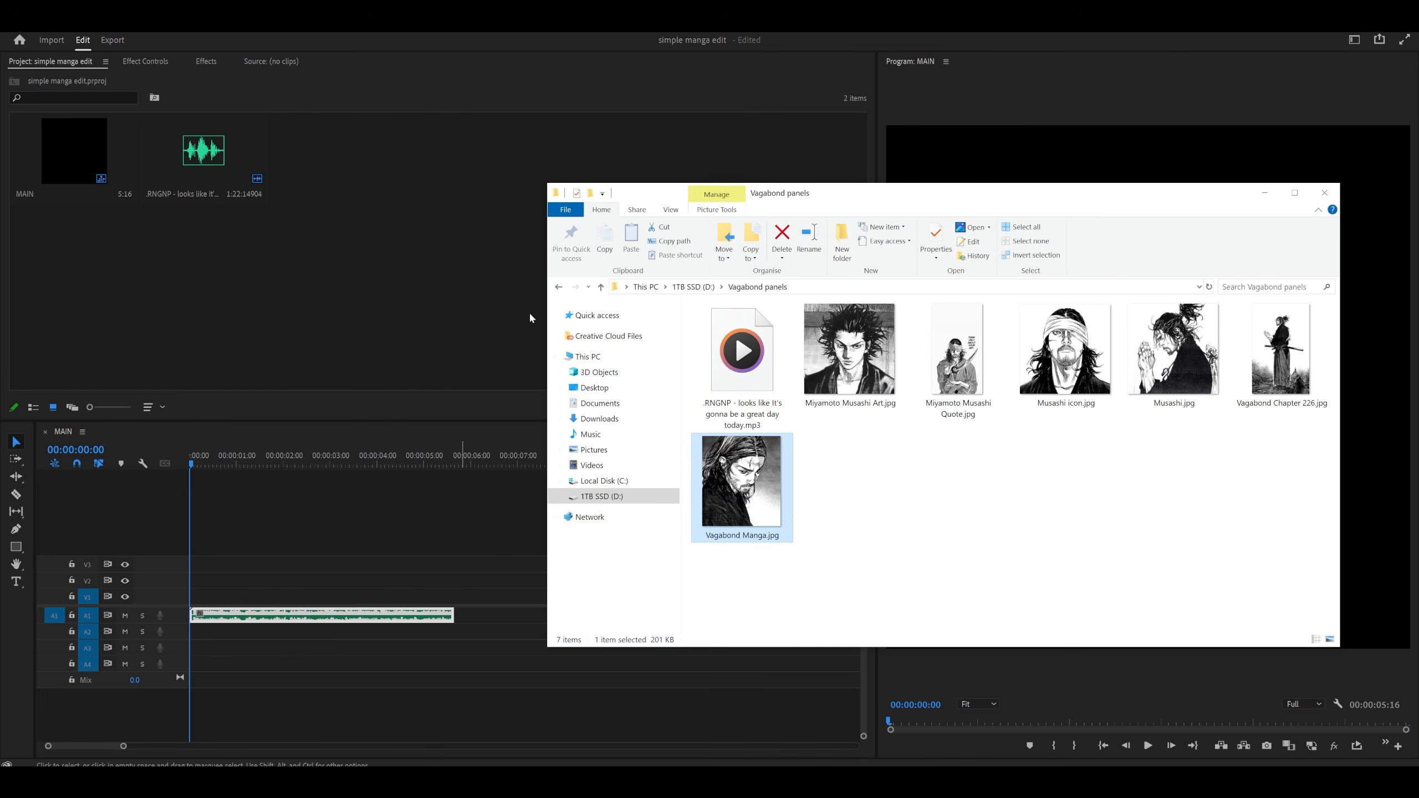
pyautogui.click(751, 286)
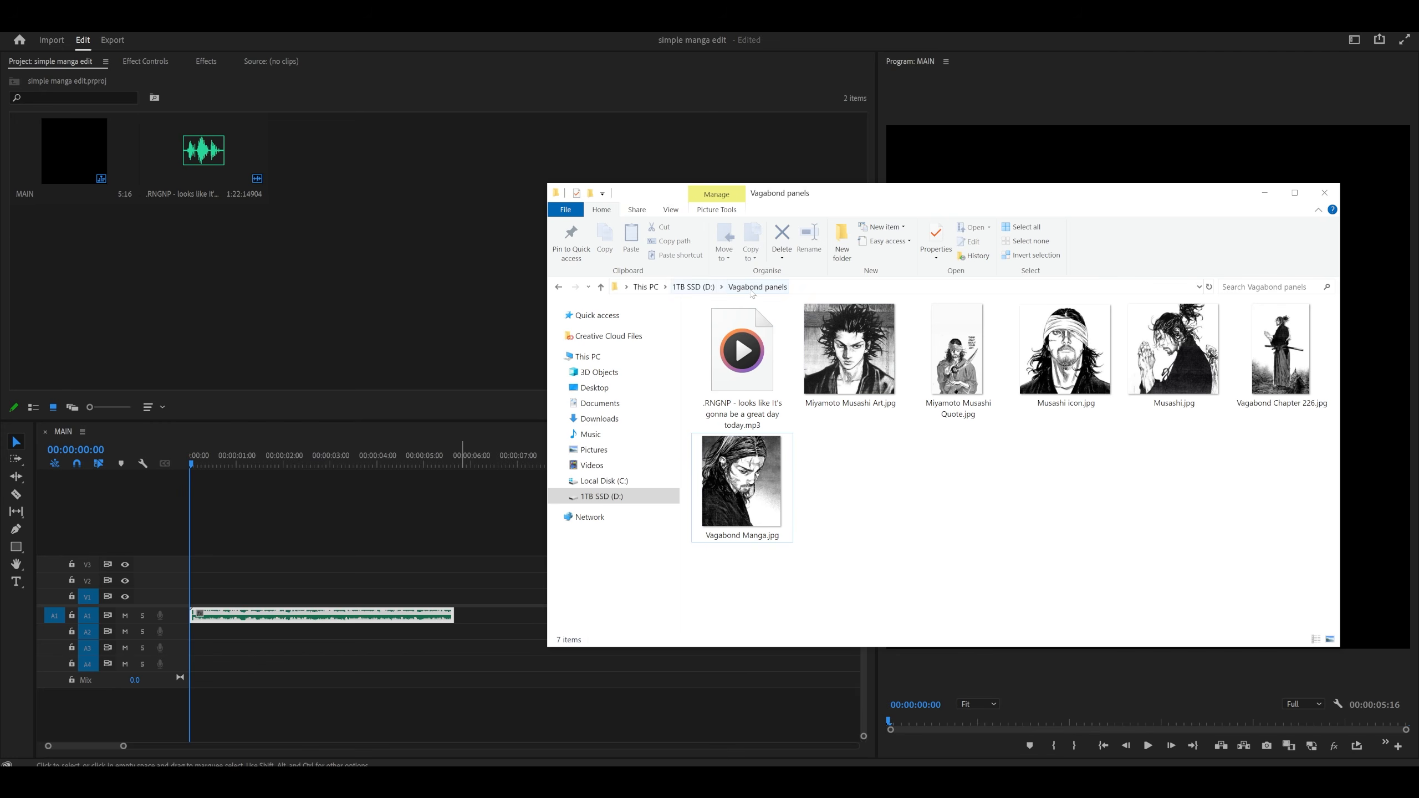
pyautogui.click(752, 483)
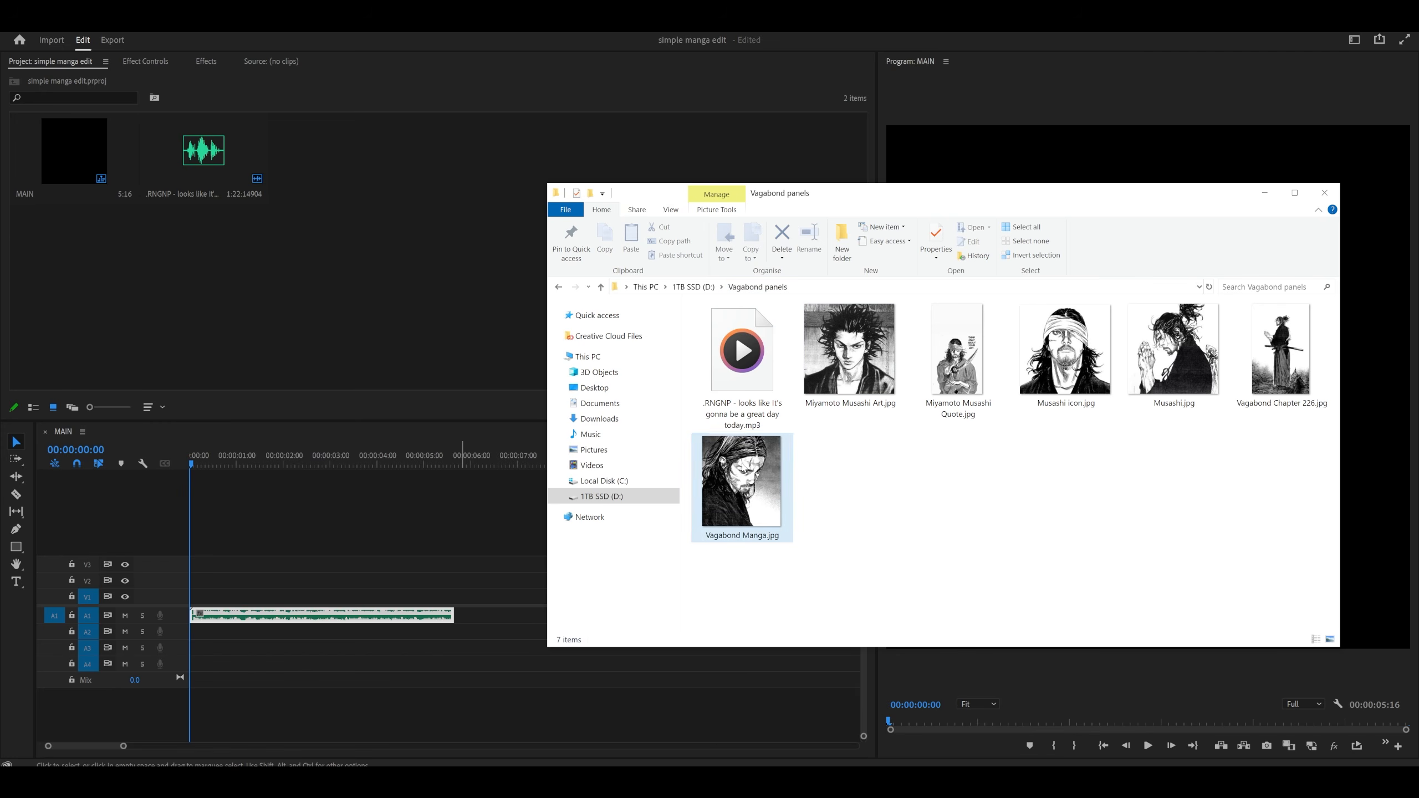
pyautogui.keyDown('shift'); pyautogui.click(854, 363); pyautogui.keyUp('shift')
pyautogui.keyDown('shift'); pyautogui.click(878, 362); pyautogui.keyUp('shift')
pyautogui.moveTo(878, 361); pyautogui.dragTo(435, 294)
pyautogui.click(328, 278)
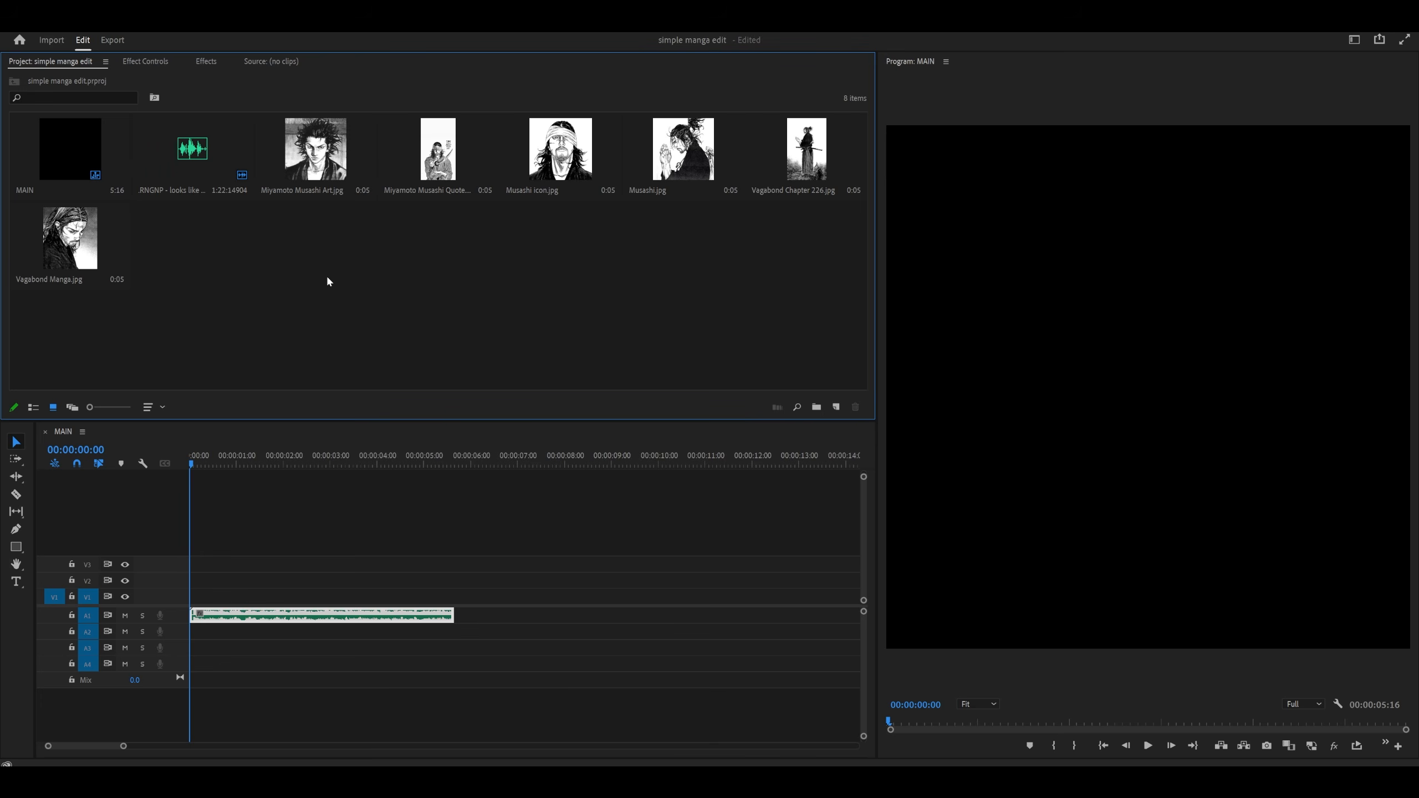
# - Play the music clip from the start and park the playhead on the first beat at 00:00:00:14
pyautogui.scroll(5, 245, 568)
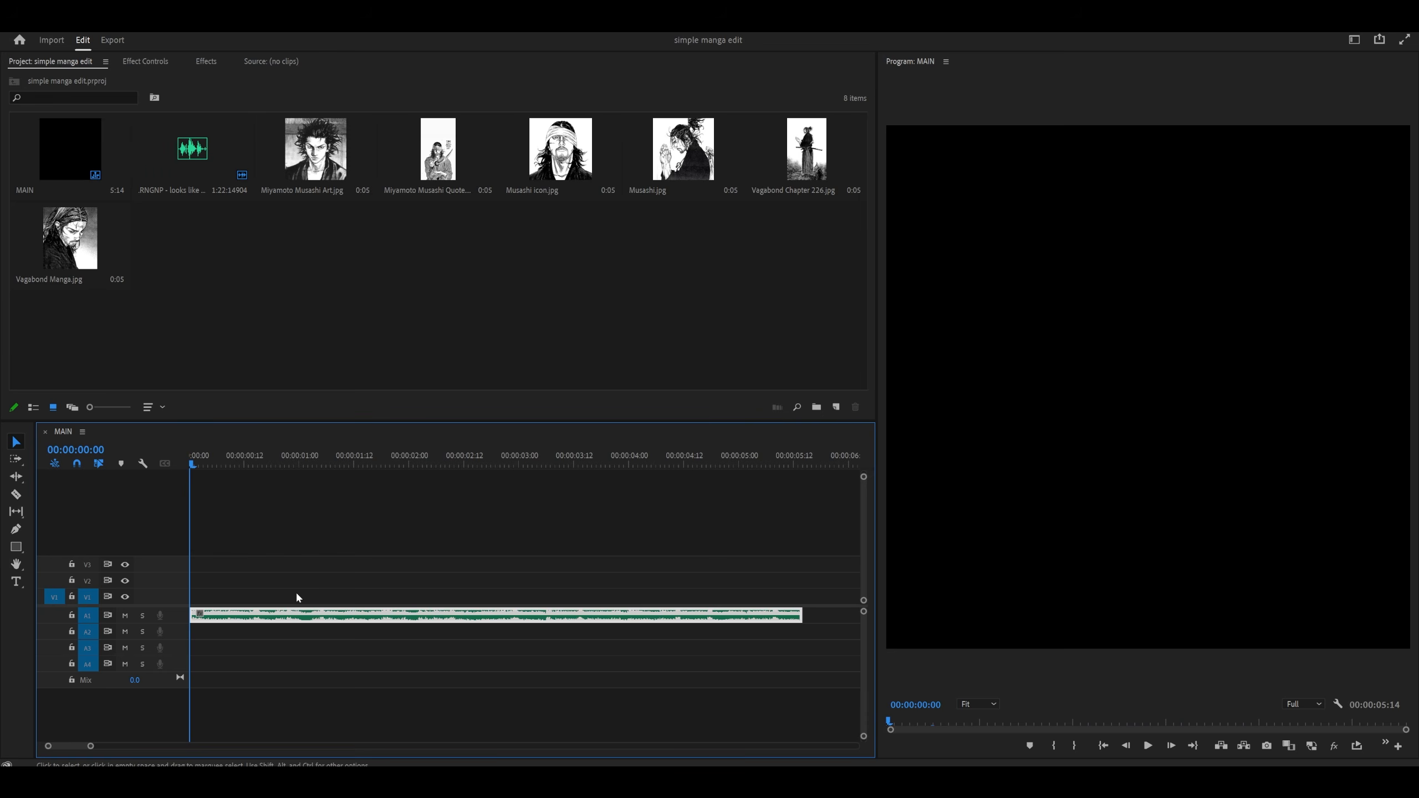
pyautogui.press('space')
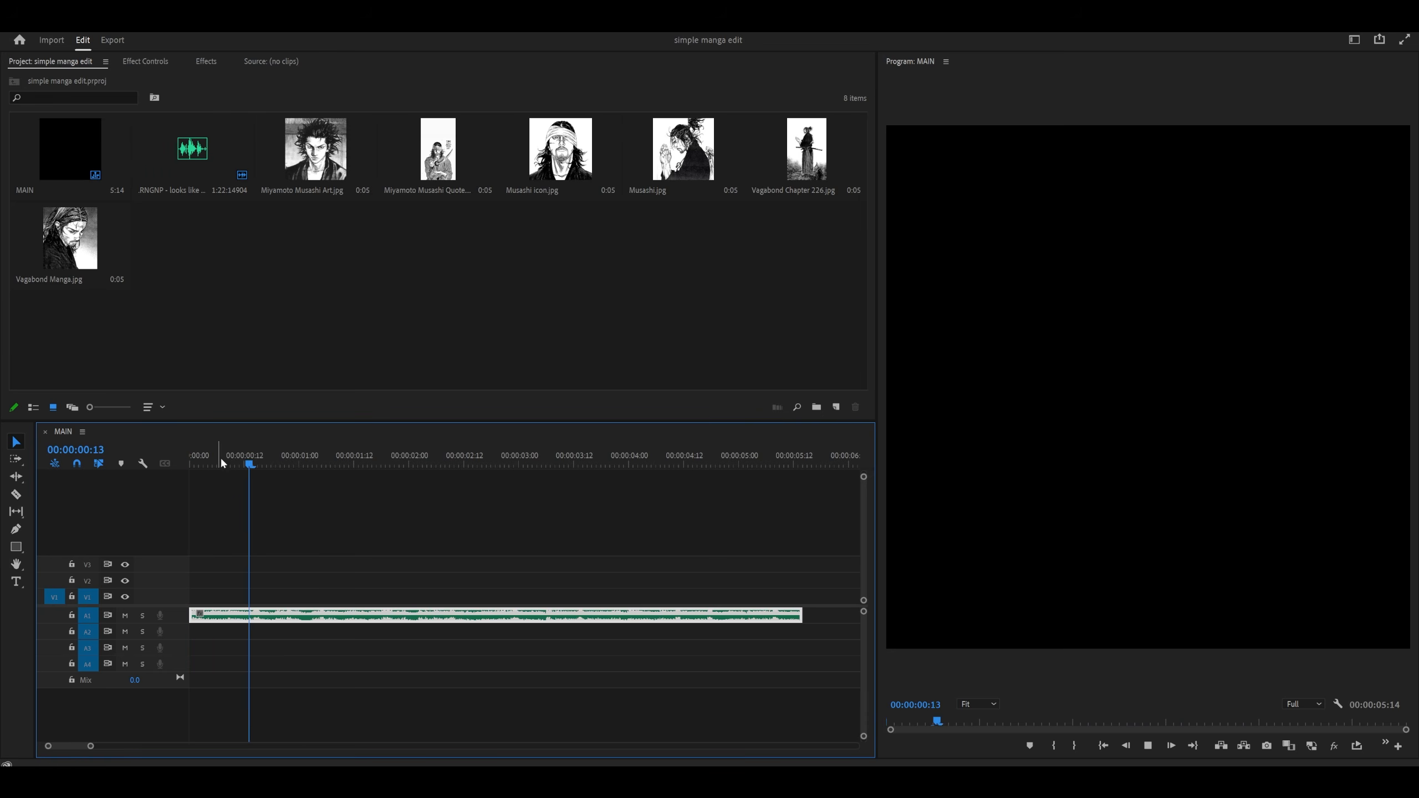
pyautogui.moveTo(282, 458)
pyautogui.mouseDown()
pyautogui.moveTo(149, 458)
pyautogui.moveTo(280, 466)
pyautogui.moveTo(254, 459)
pyautogui.mouseUp()
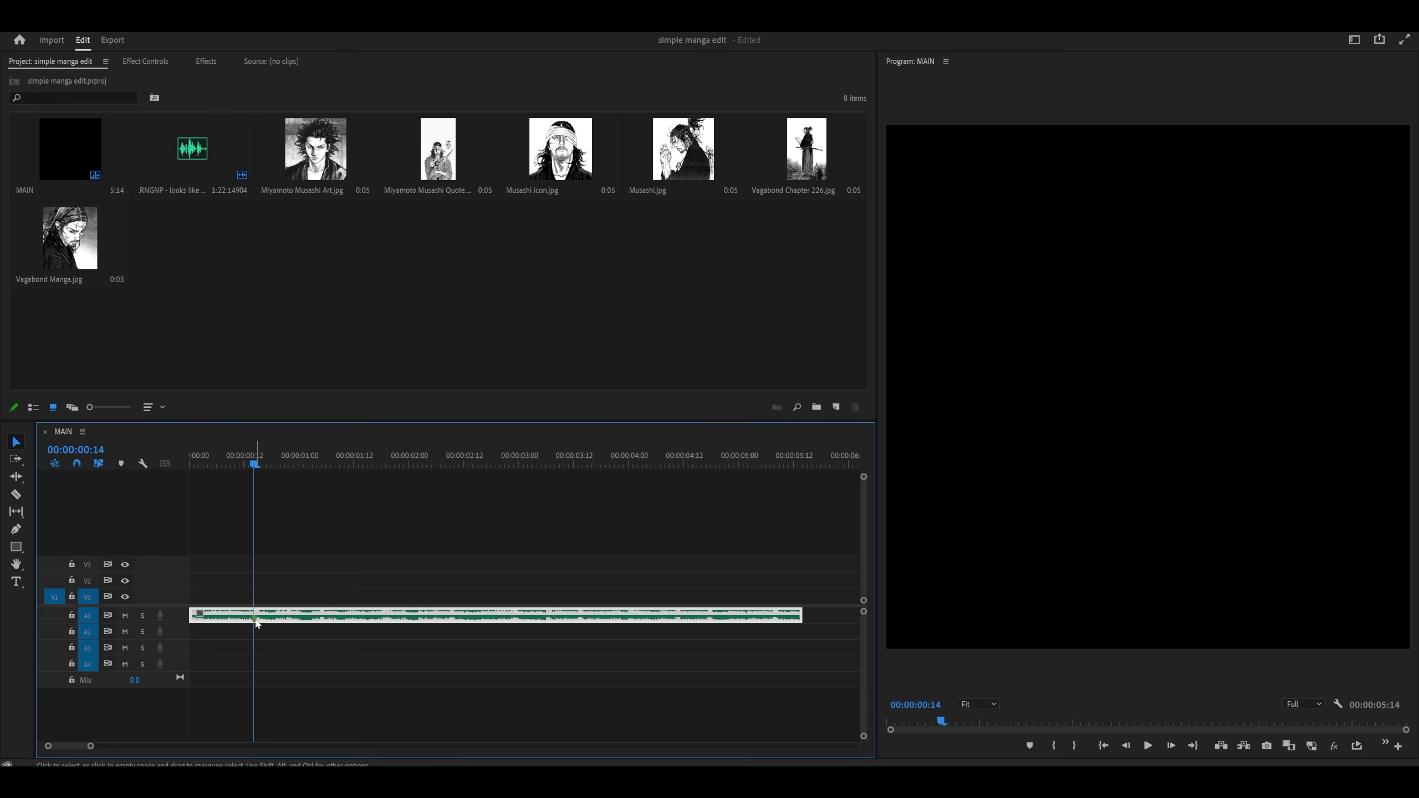
pyautogui.scroll(5, 233, 590)
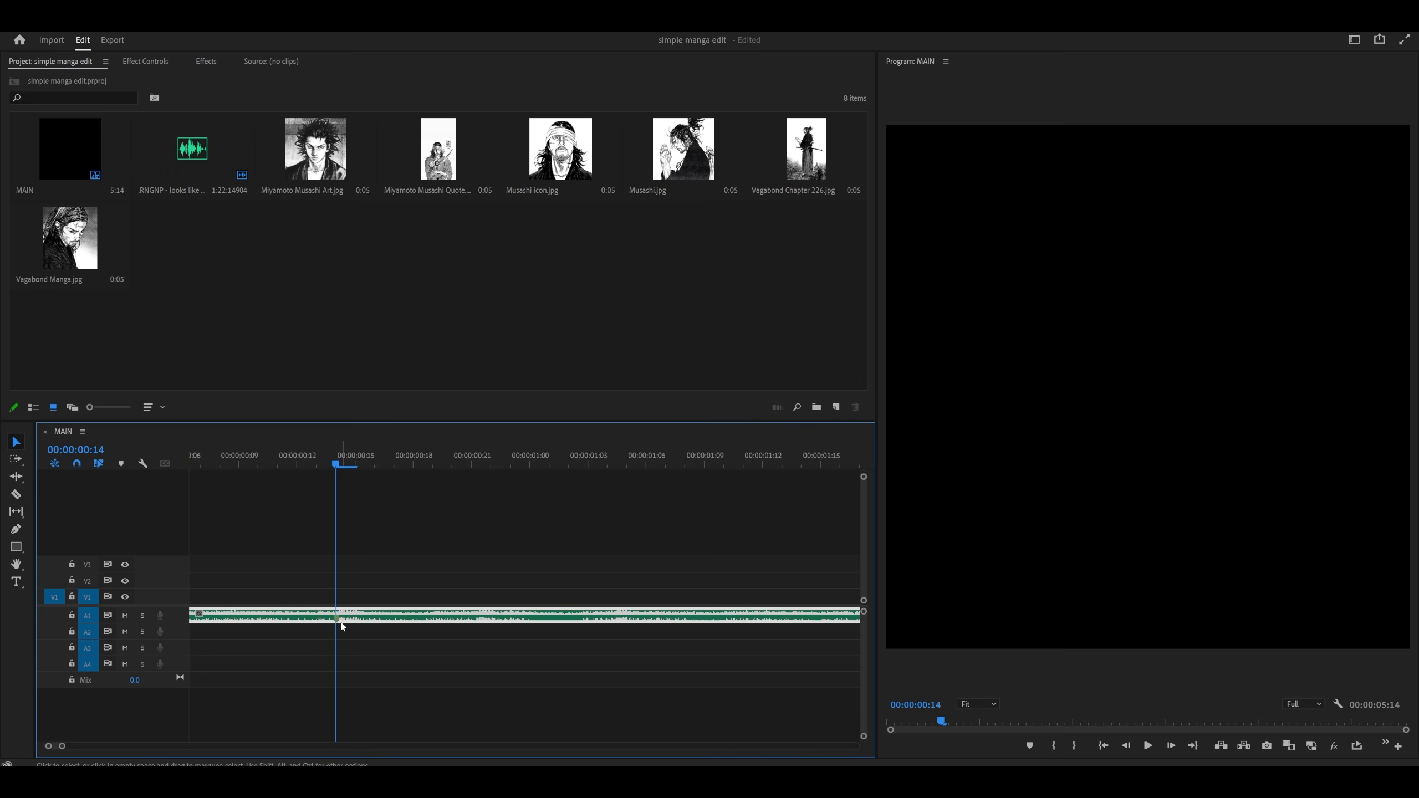
pyautogui.scroll(-5, 343, 626)
pyautogui.moveTo(348, 535); pyautogui.dragTo(405, 571)
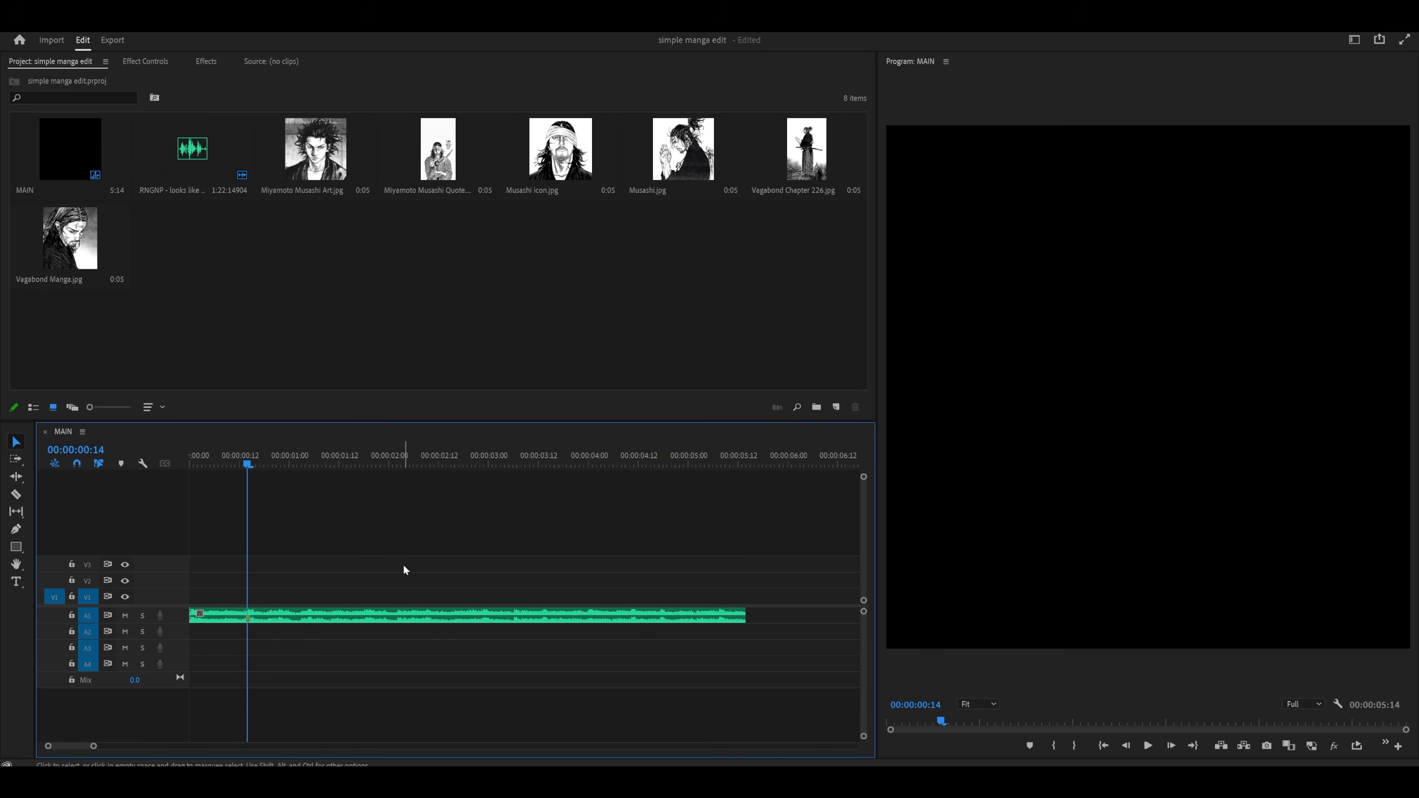
# - Undo the marker added to the timeline ruler and mark the 00:00:00:14 beat on the music clip instead
pyautogui.press('m')
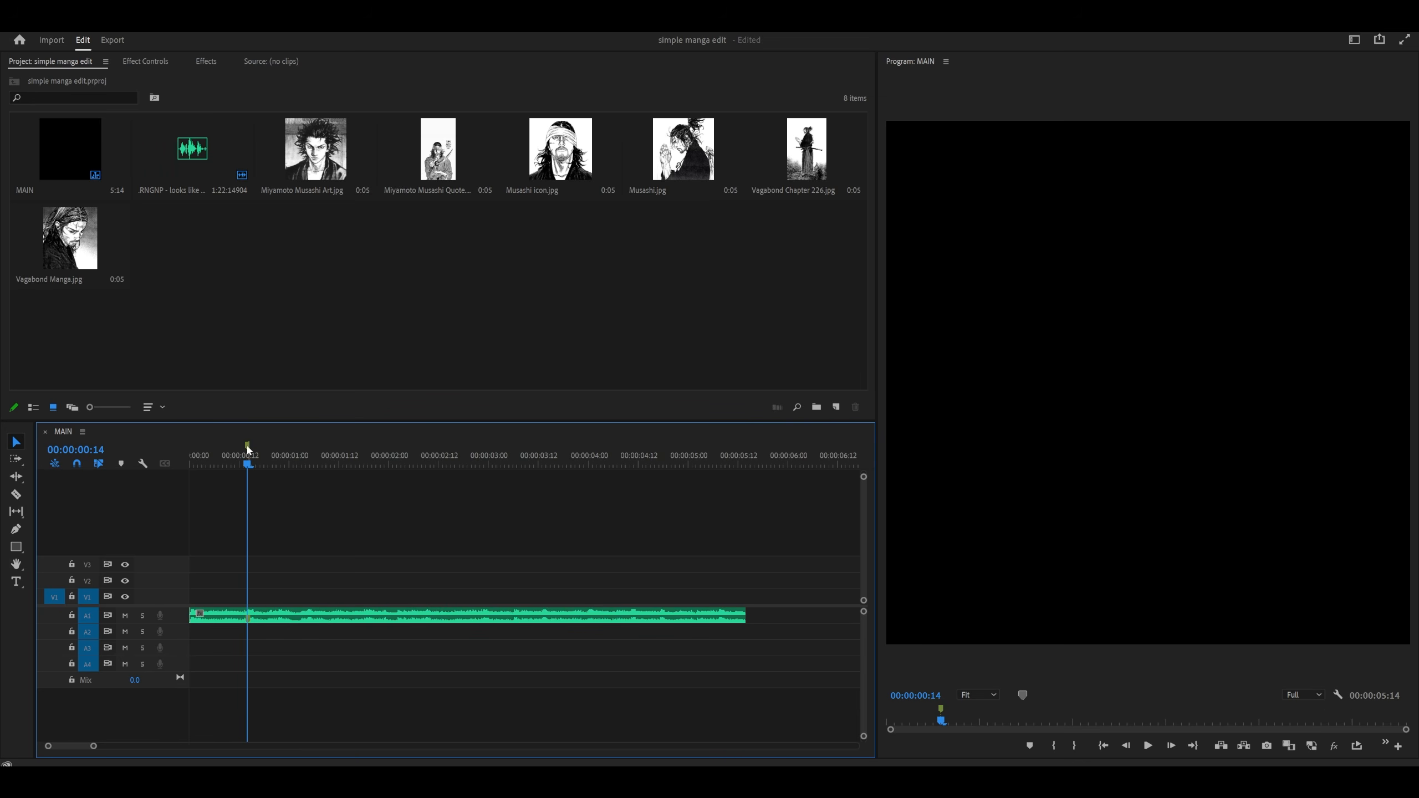
pyautogui.hotkey('ctrl', 'z')
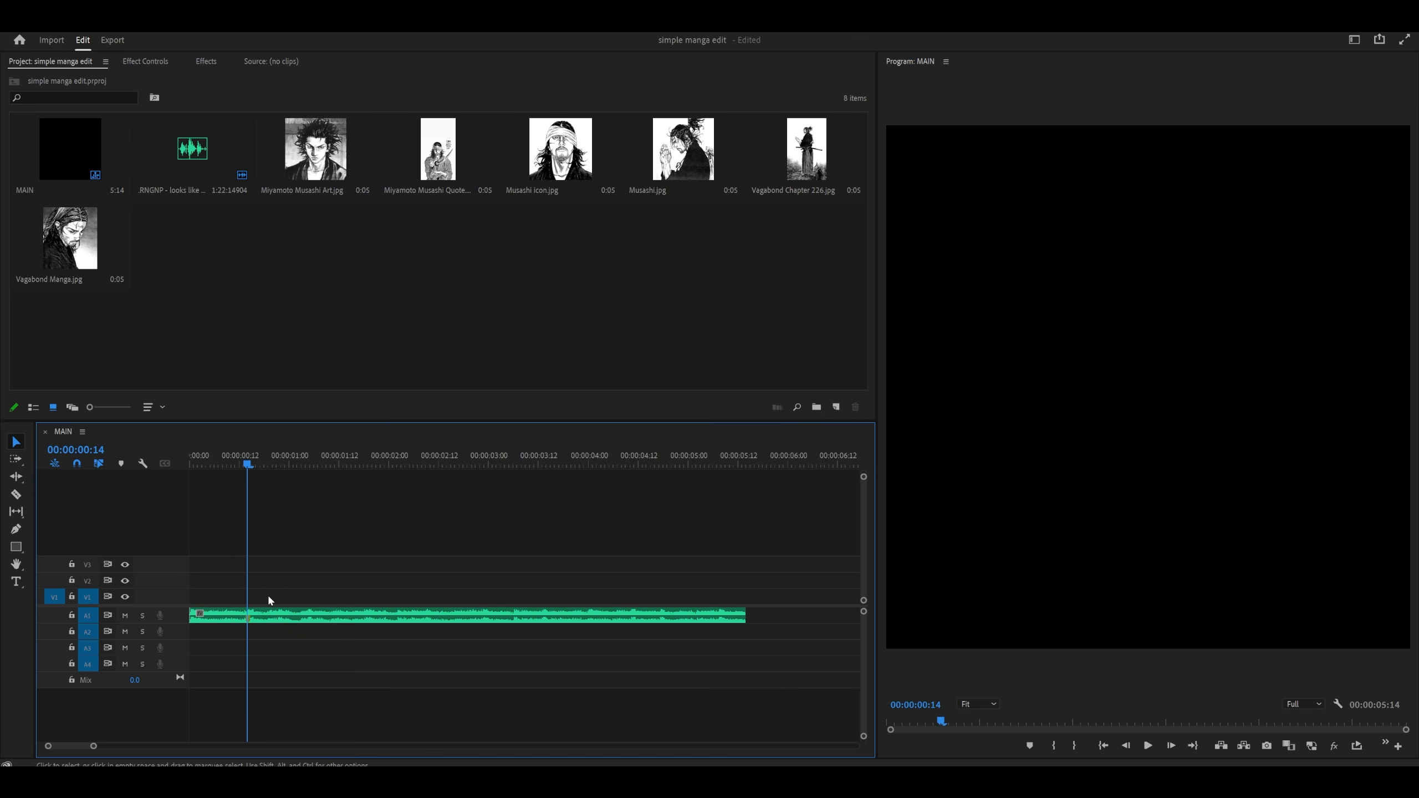
pyautogui.click(250, 618)
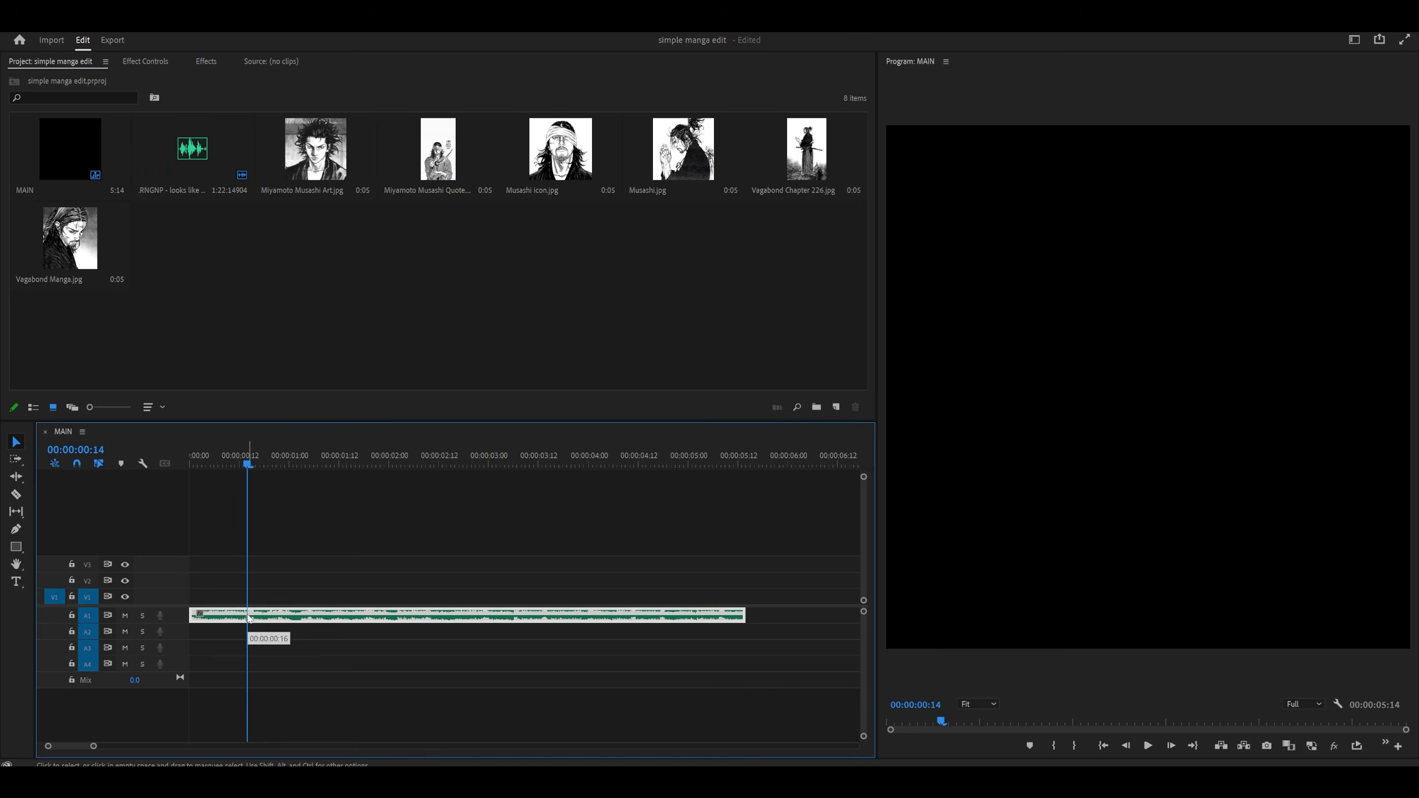
pyautogui.press('=')
pyautogui.press('=')
pyautogui.press('=')
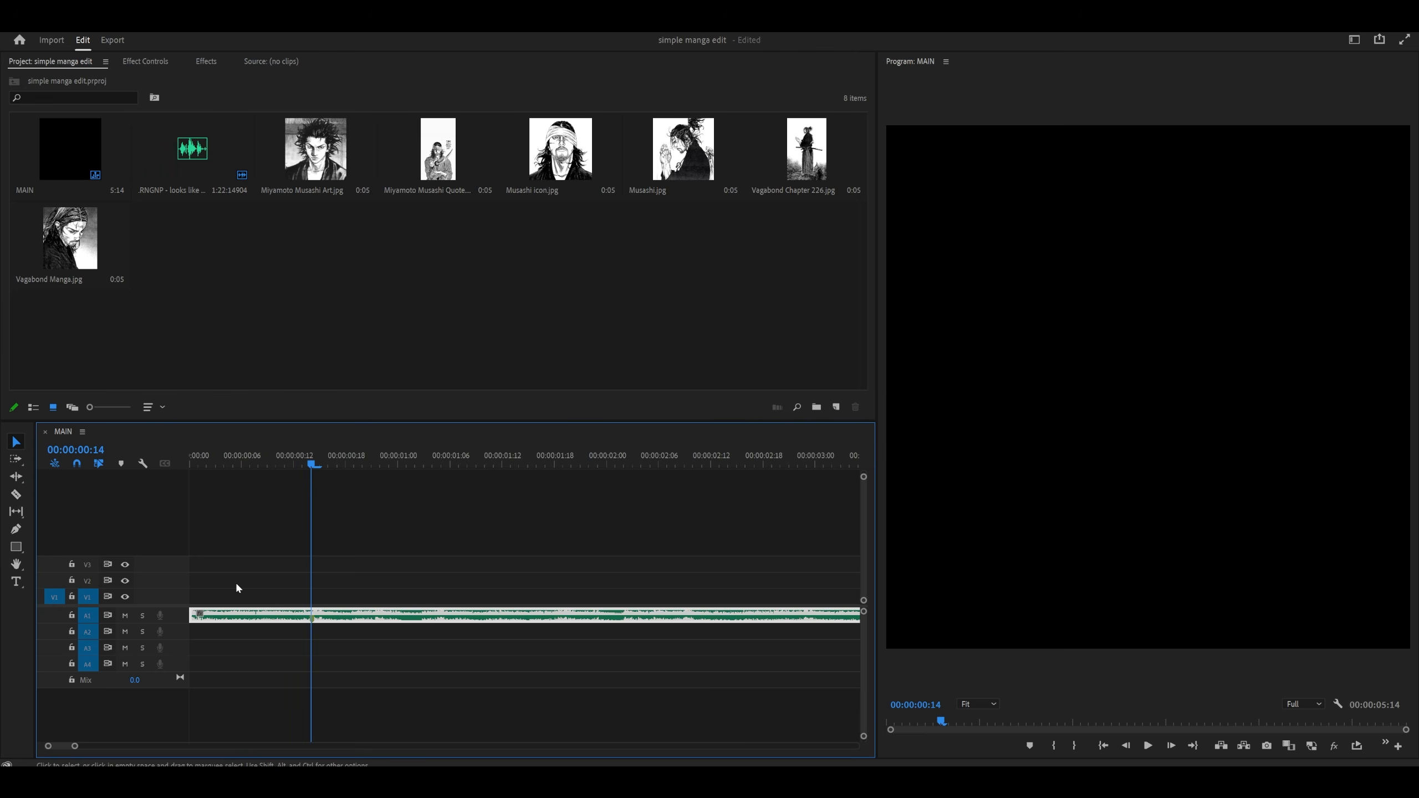
pyautogui.press('-')
pyautogui.press('-')
pyautogui.press('-')
pyautogui.click(333, 535)
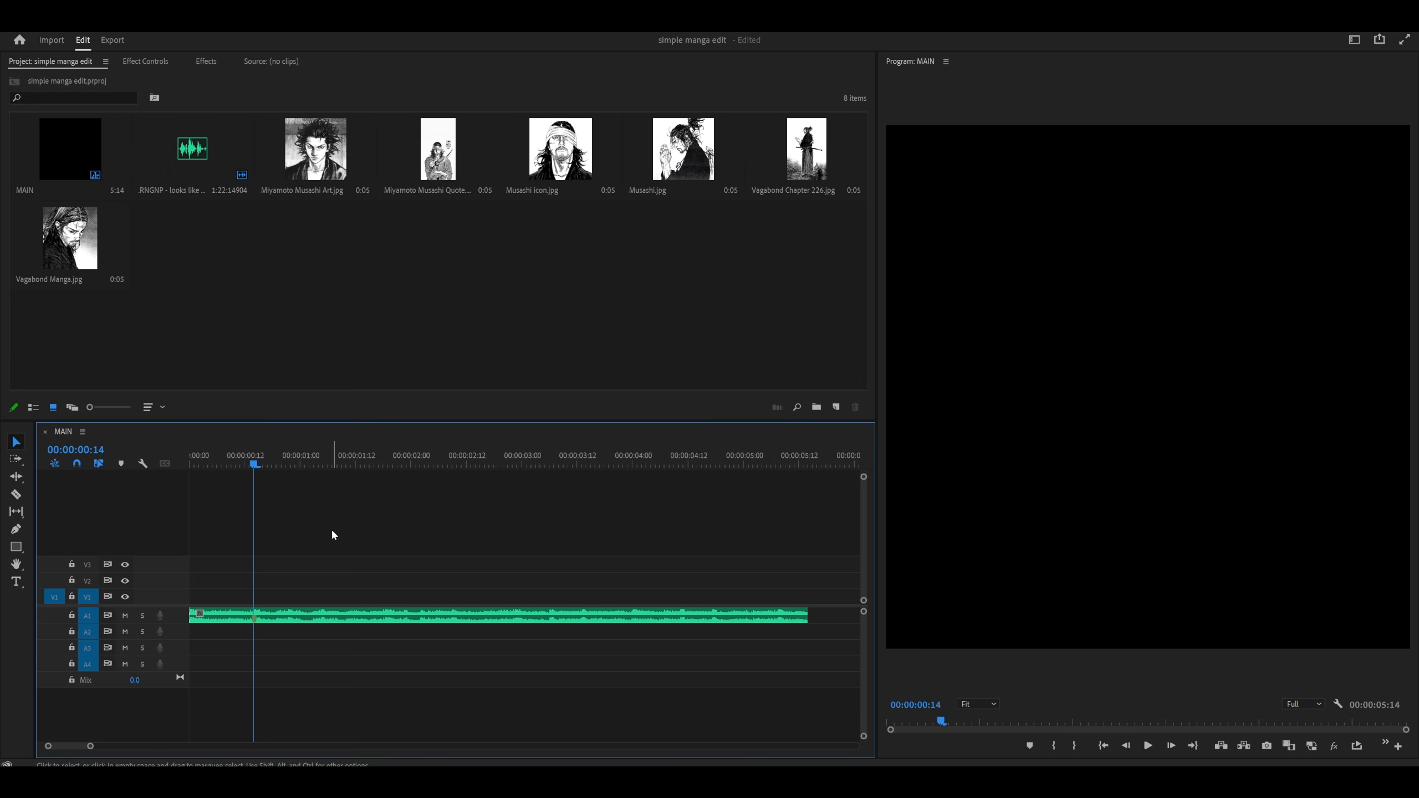
# - Place Vagabond Manga.jpg at the start of track V1, ending at the first beat marker, and set its scale to 150
pyautogui.hotkey('ctrl', 'a')
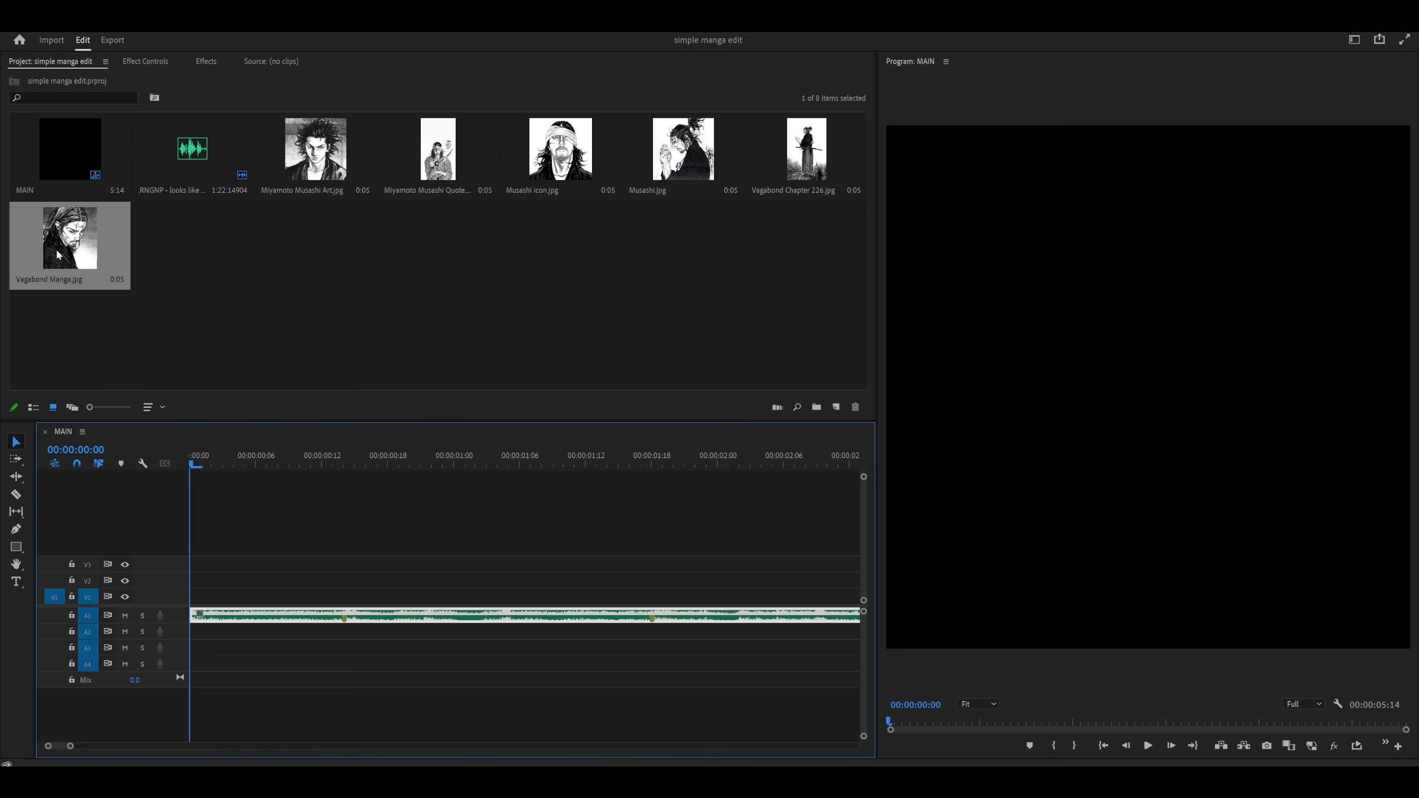
pyautogui.moveTo(59, 254); pyautogui.dragTo(342, 591)
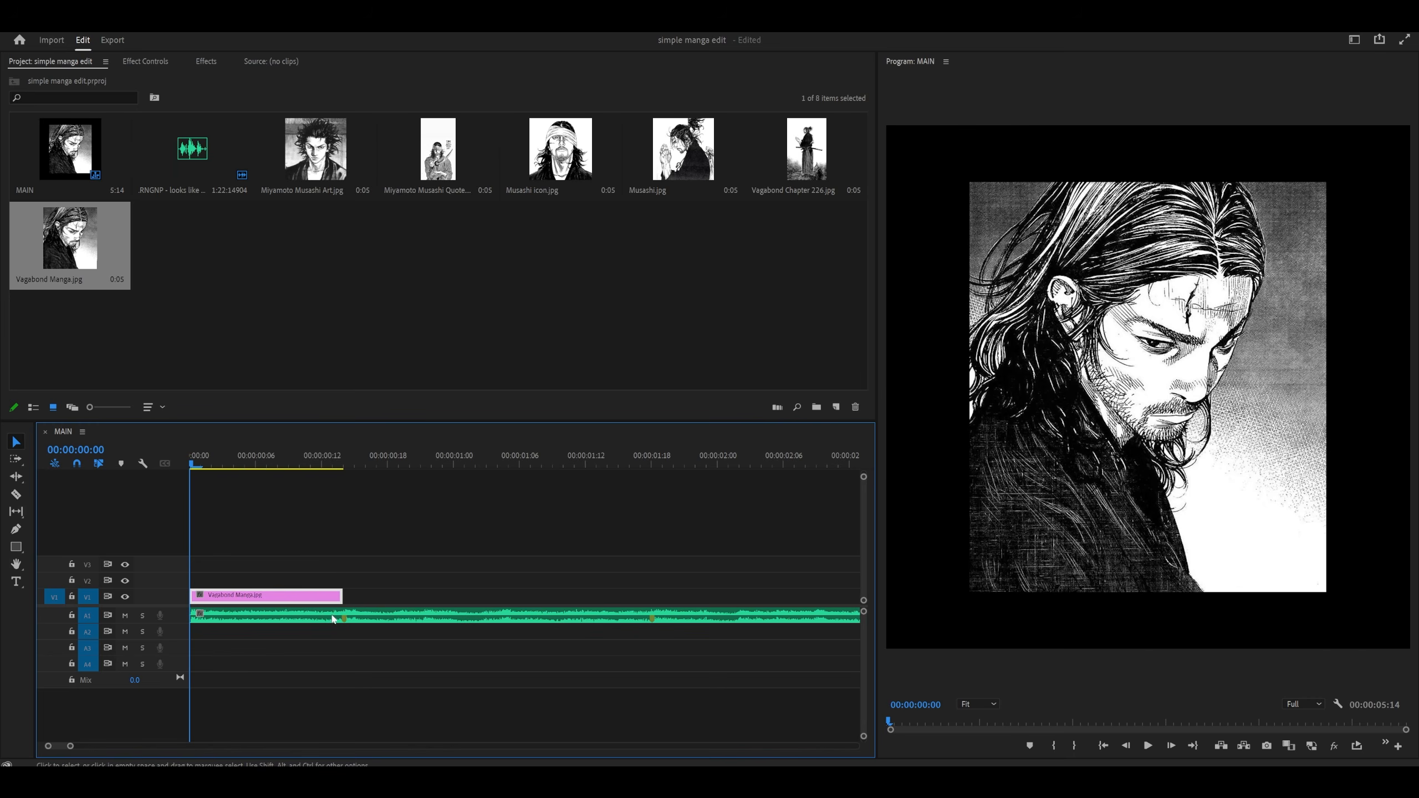
pyautogui.click(143, 61)
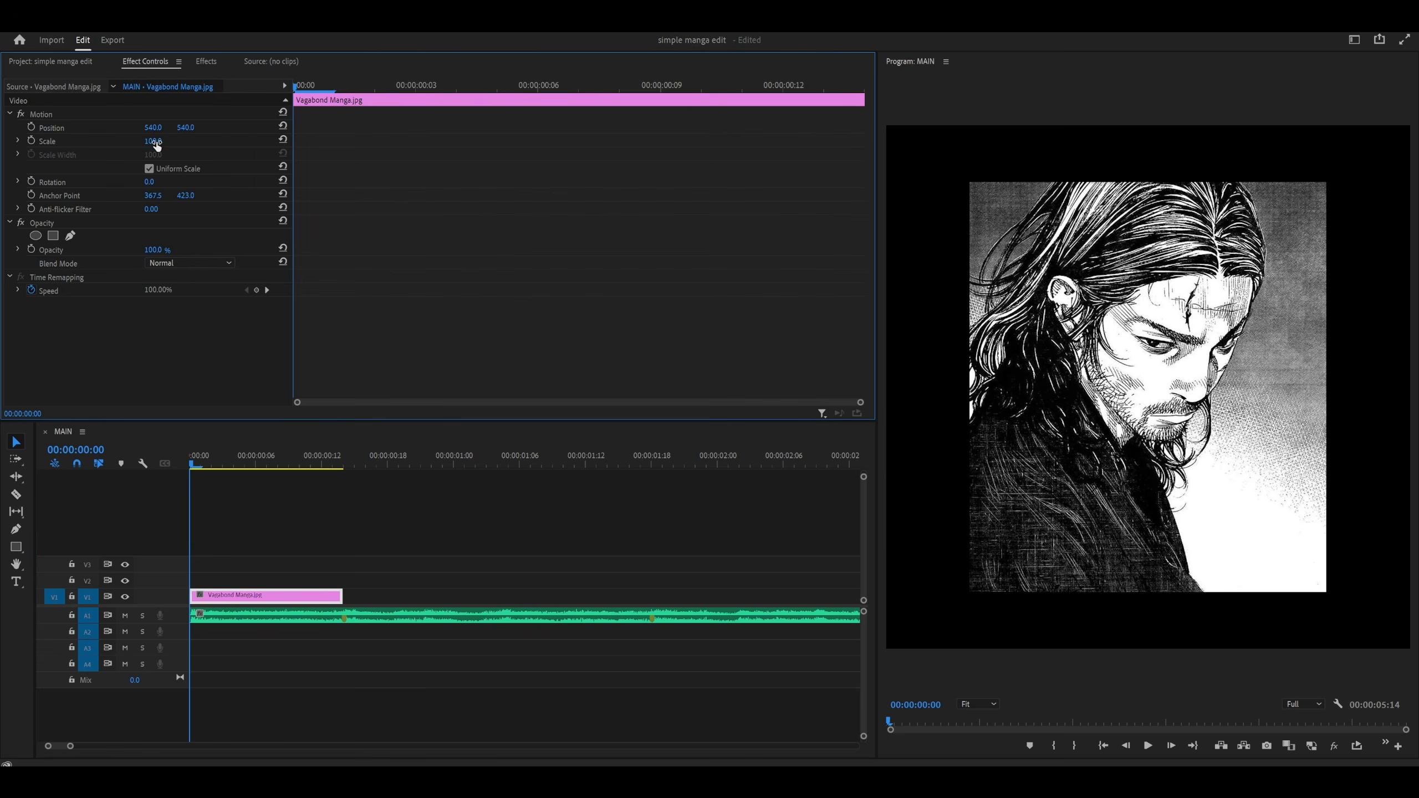
pyautogui.moveTo(153, 141)
pyautogui.mouseDown()
pyautogui.moveTo(186, 141)
pyautogui.moveTo(163, 141)
pyautogui.mouseUp()
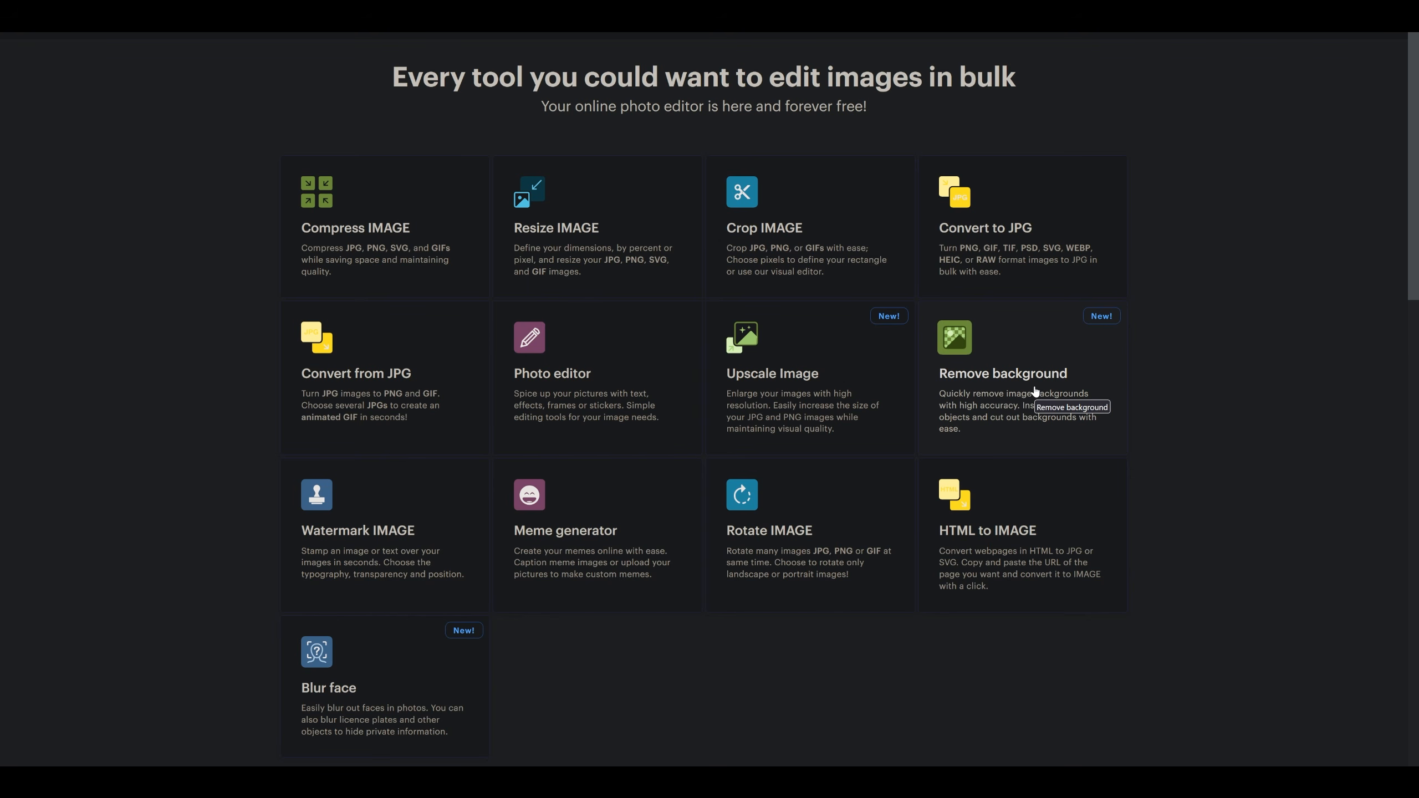
# - Switch to the online image editing site and load Vagabond Manga.jpg into its Remove background tool
pyautogui.click(1035, 391)
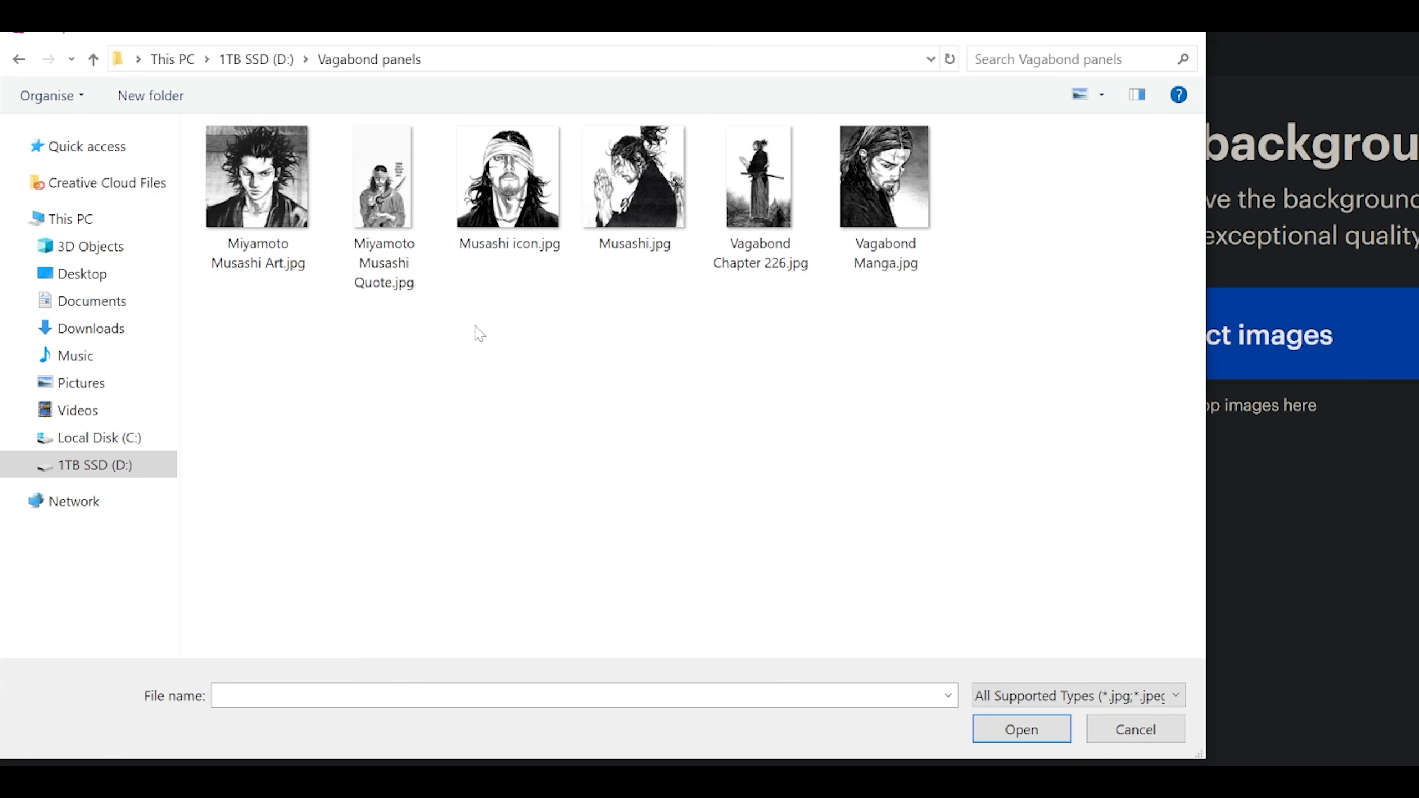
pyautogui.doubleClick(894, 224)
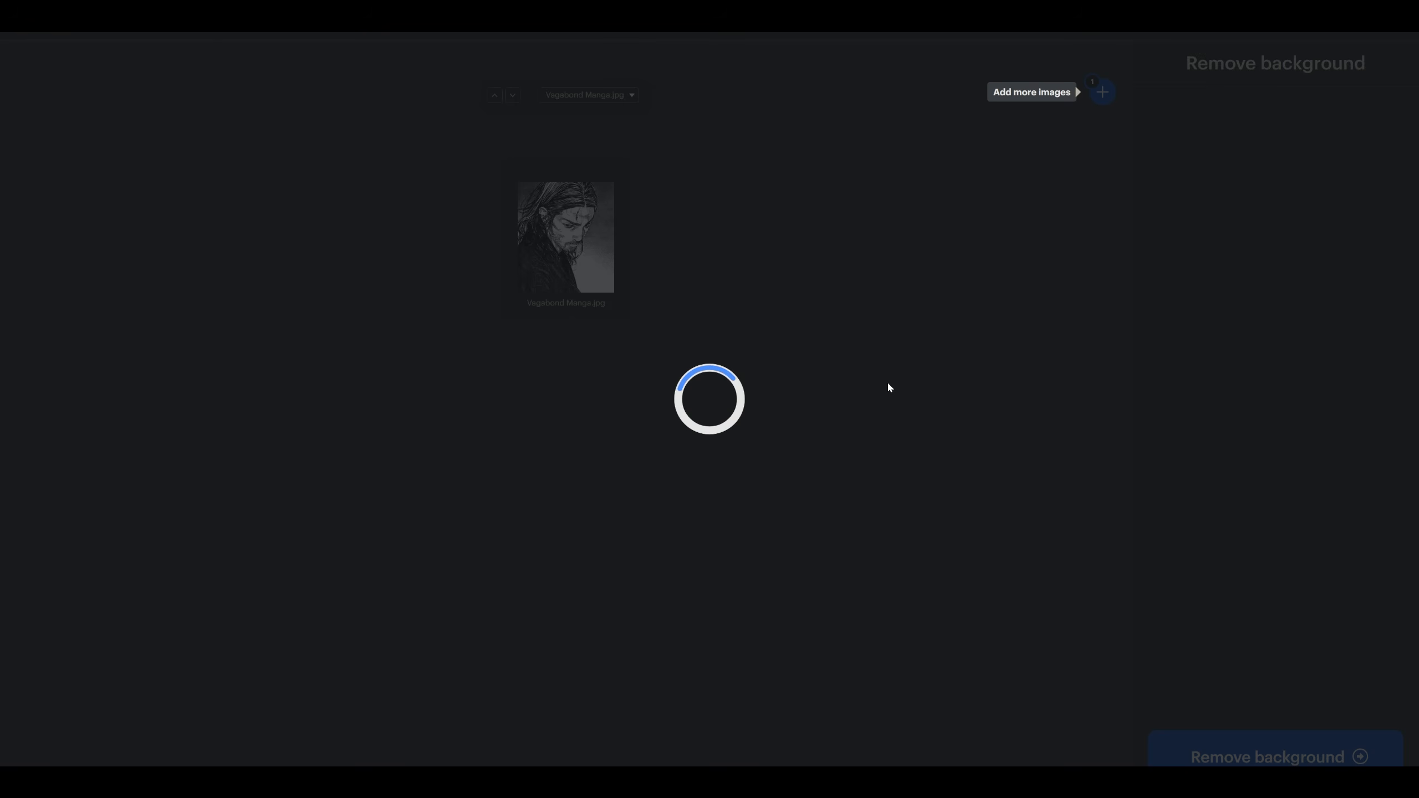
pyautogui.moveTo(425, 370); pyautogui.dragTo(280, 386)
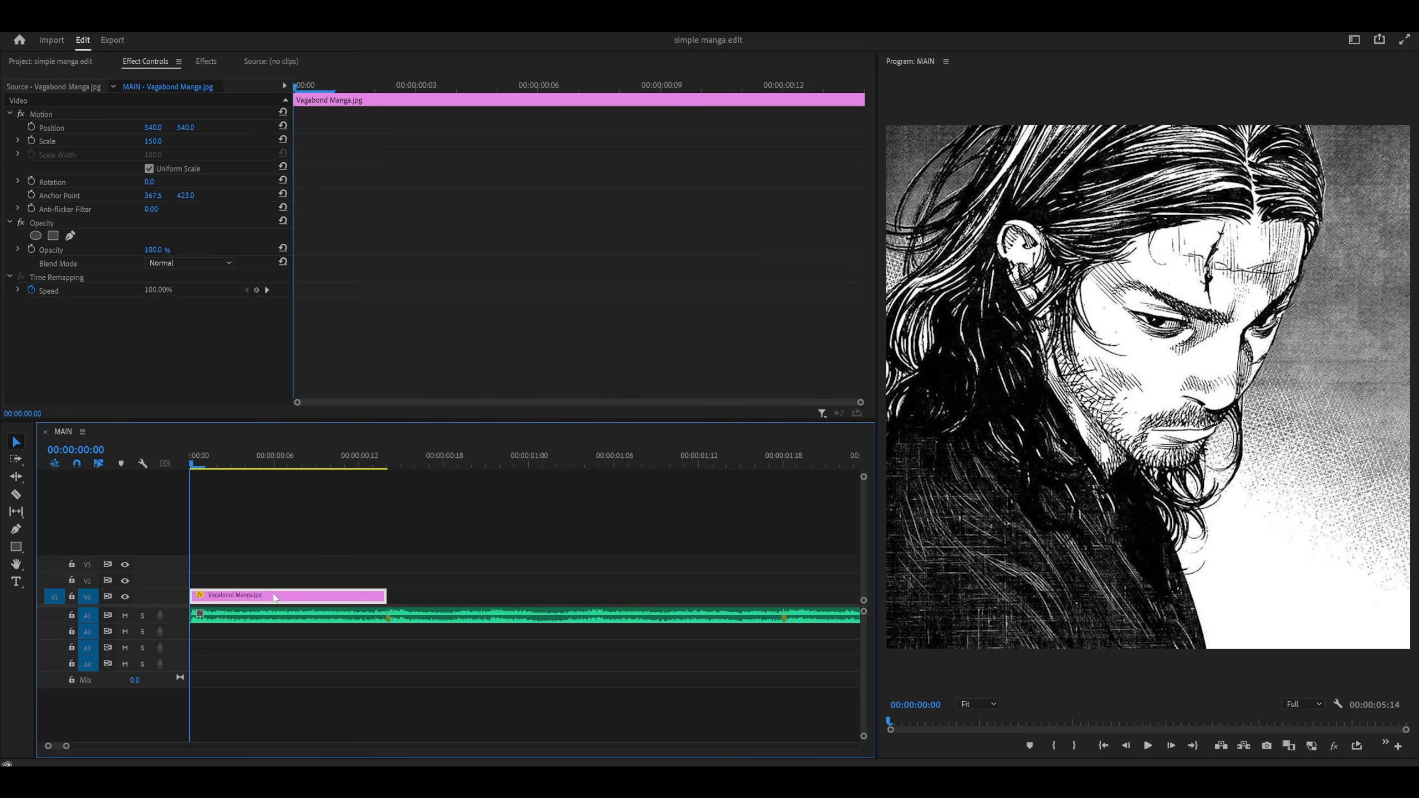
# - Duplicate the Vagabond Manga clip onto track V3 and start a free draw bezier opacity mask at the lower end of the coat's edge
pyautogui.moveTo(275, 598); pyautogui.dragTo(282, 570)
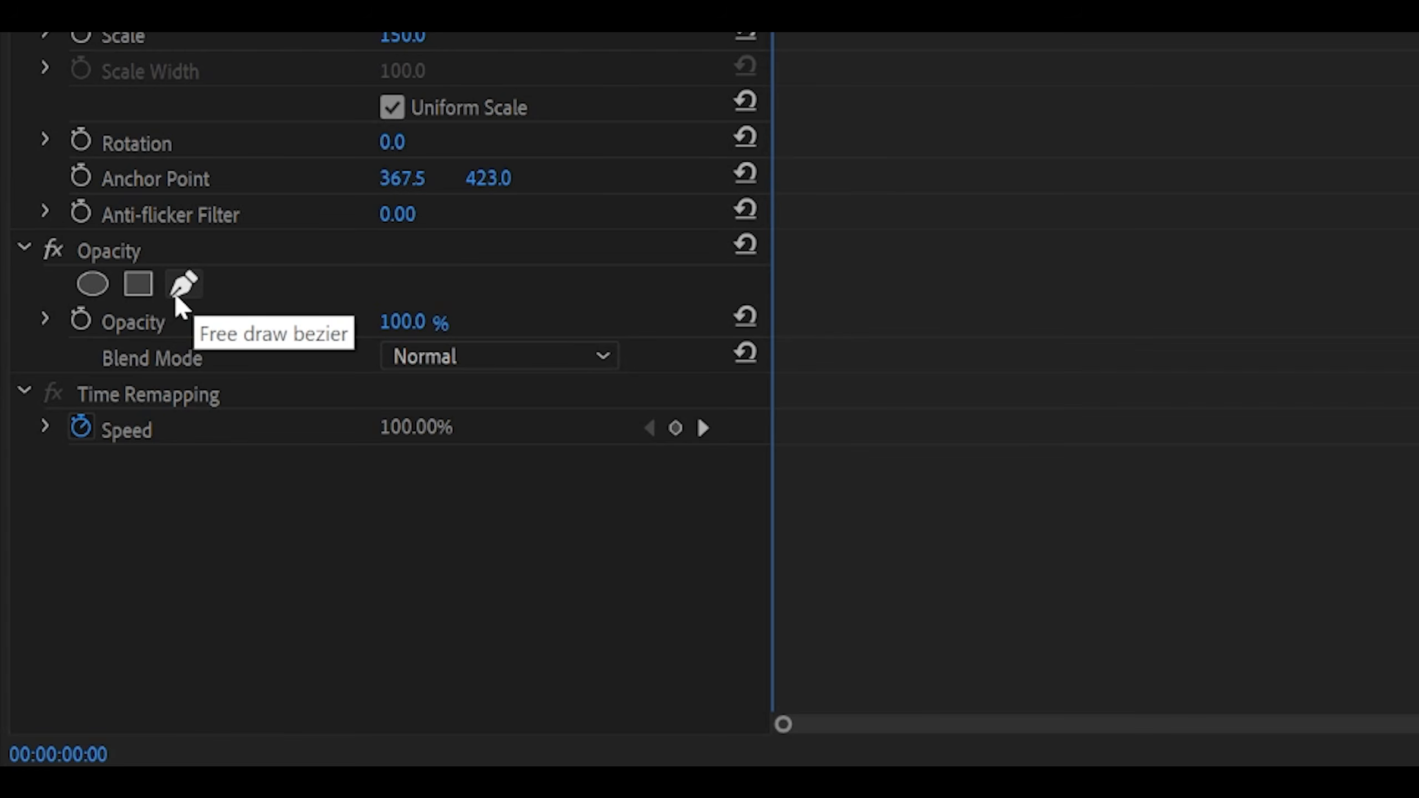
pyautogui.click(184, 286)
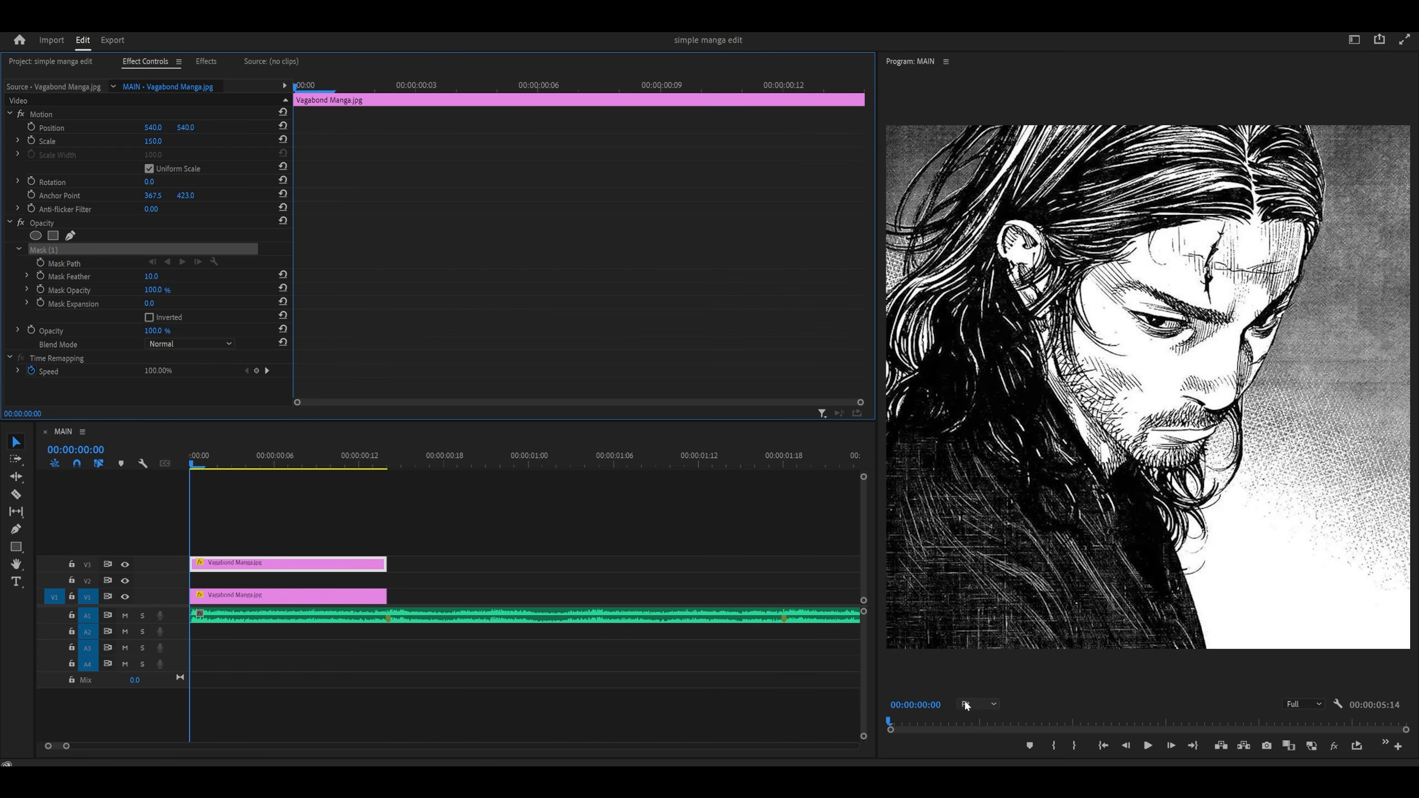
pyautogui.click(976, 703)
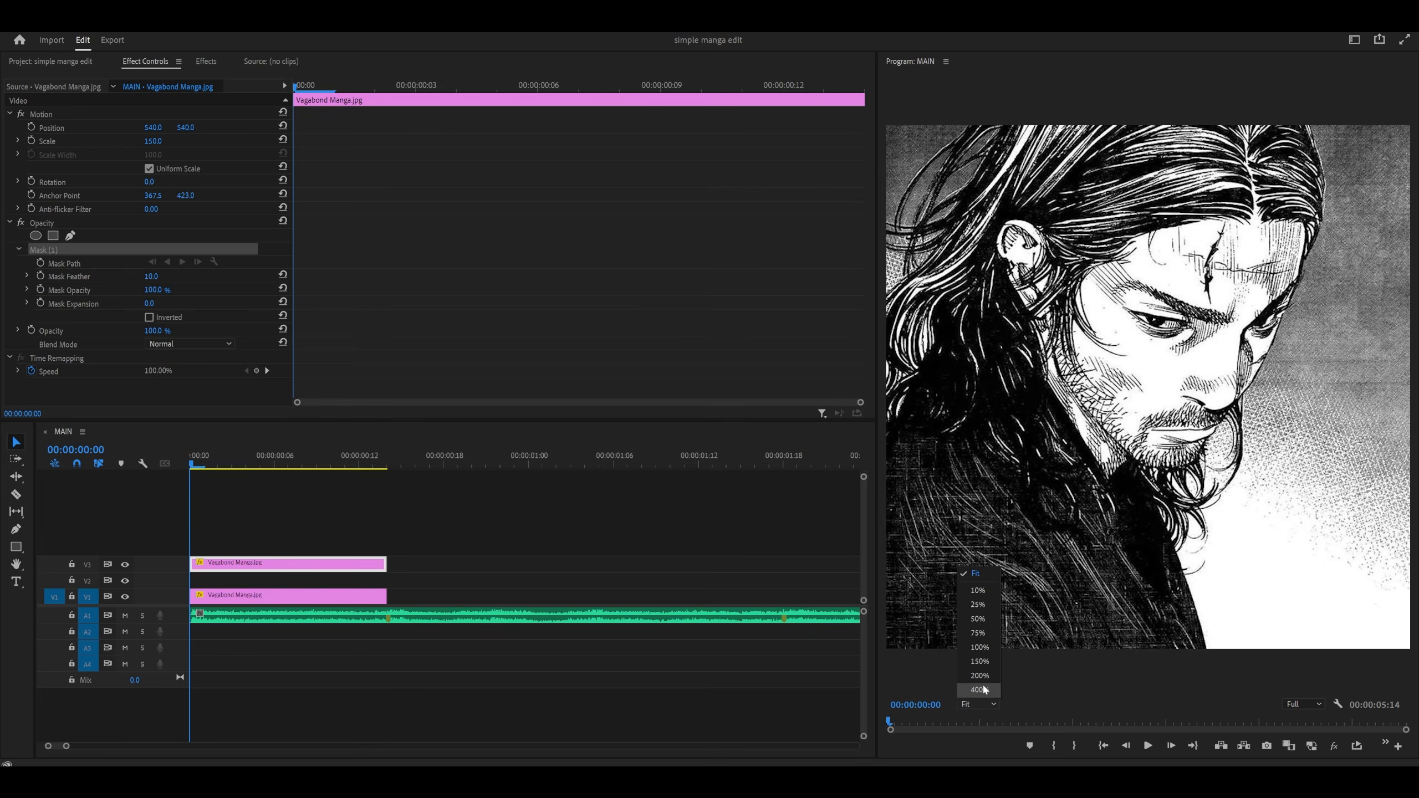
pyautogui.click(980, 675)
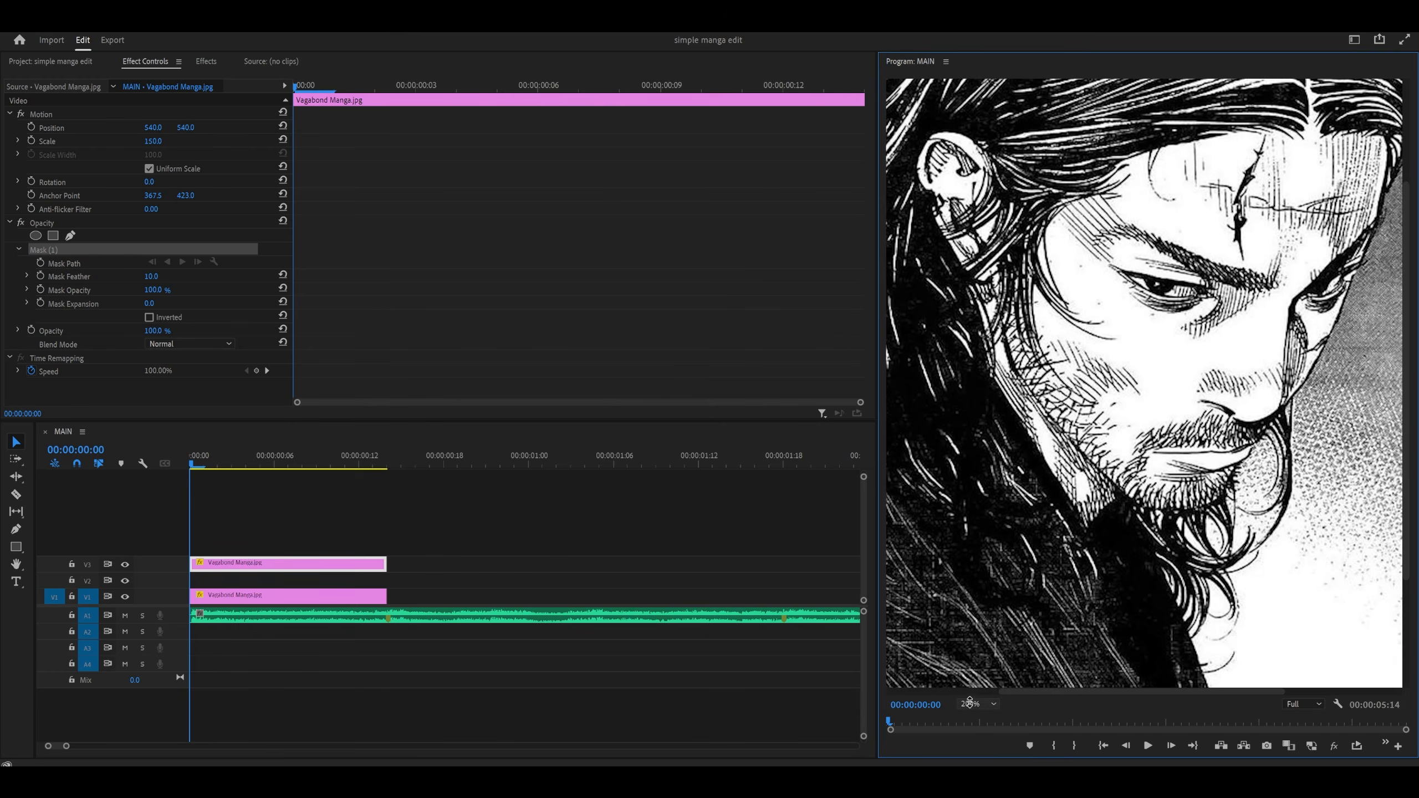
pyautogui.scroll(1, 969, 703)
pyautogui.moveTo(1406, 388); pyautogui.dragTo(1403, 632)
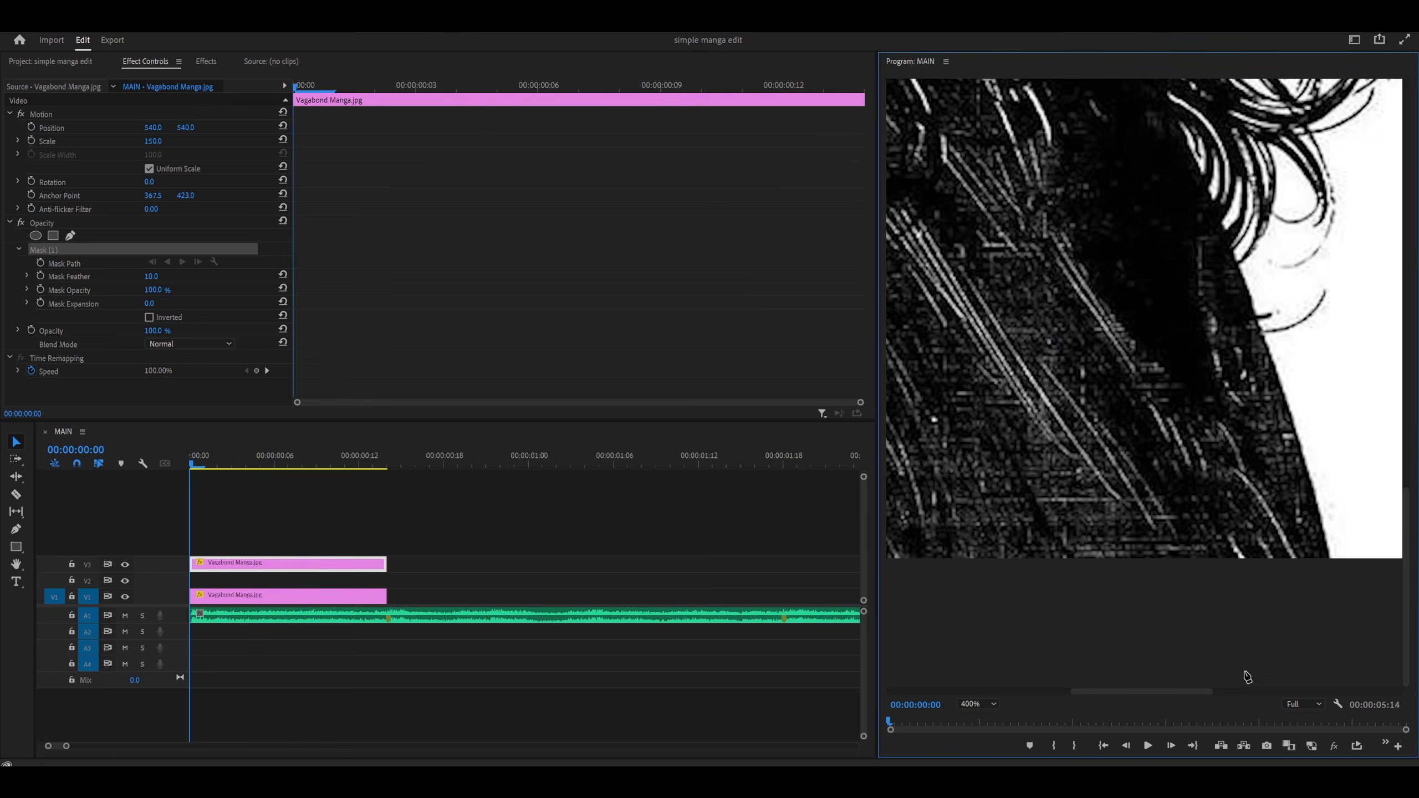
pyautogui.moveTo(1207, 691); pyautogui.dragTo(1267, 692)
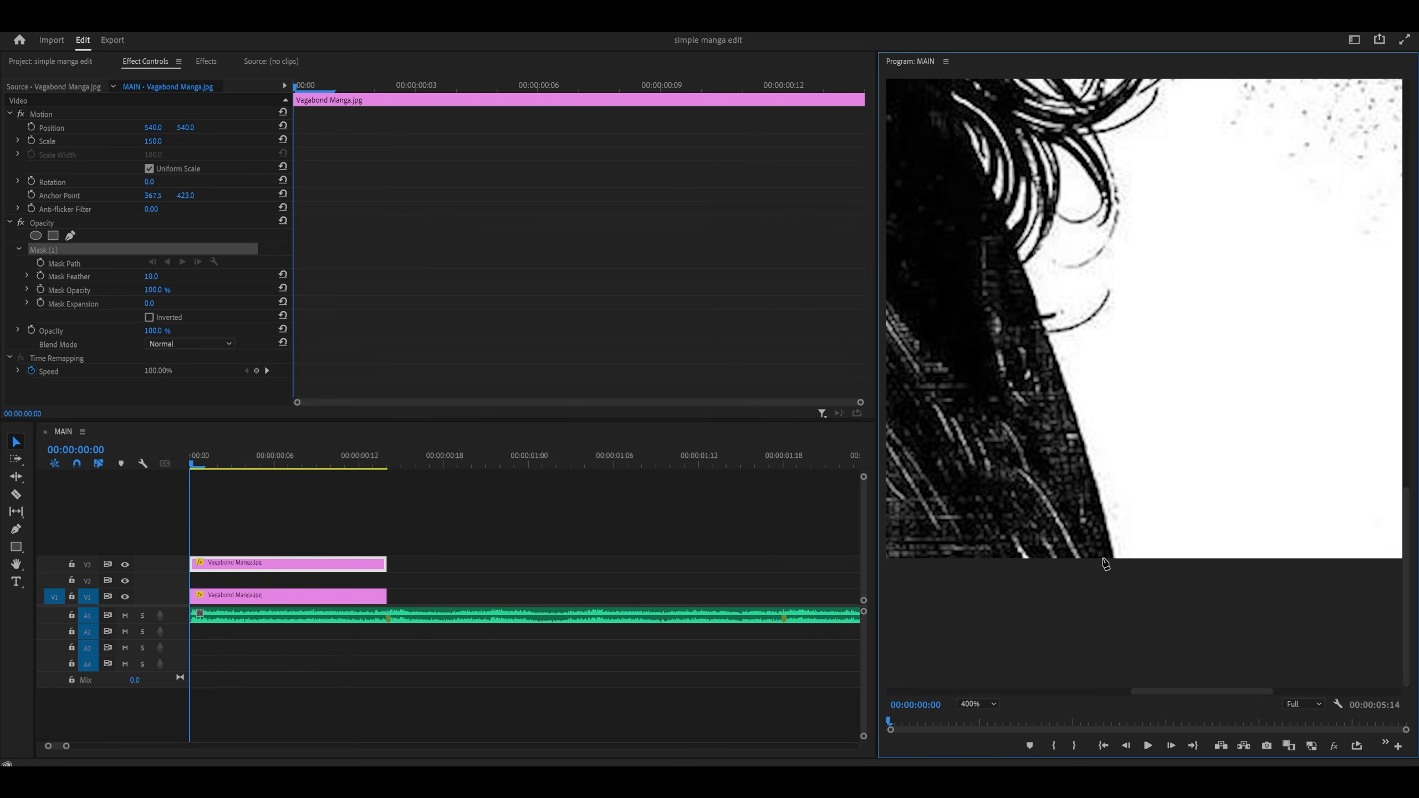
pyautogui.moveTo(1119, 576); pyautogui.dragTo(1120, 622)
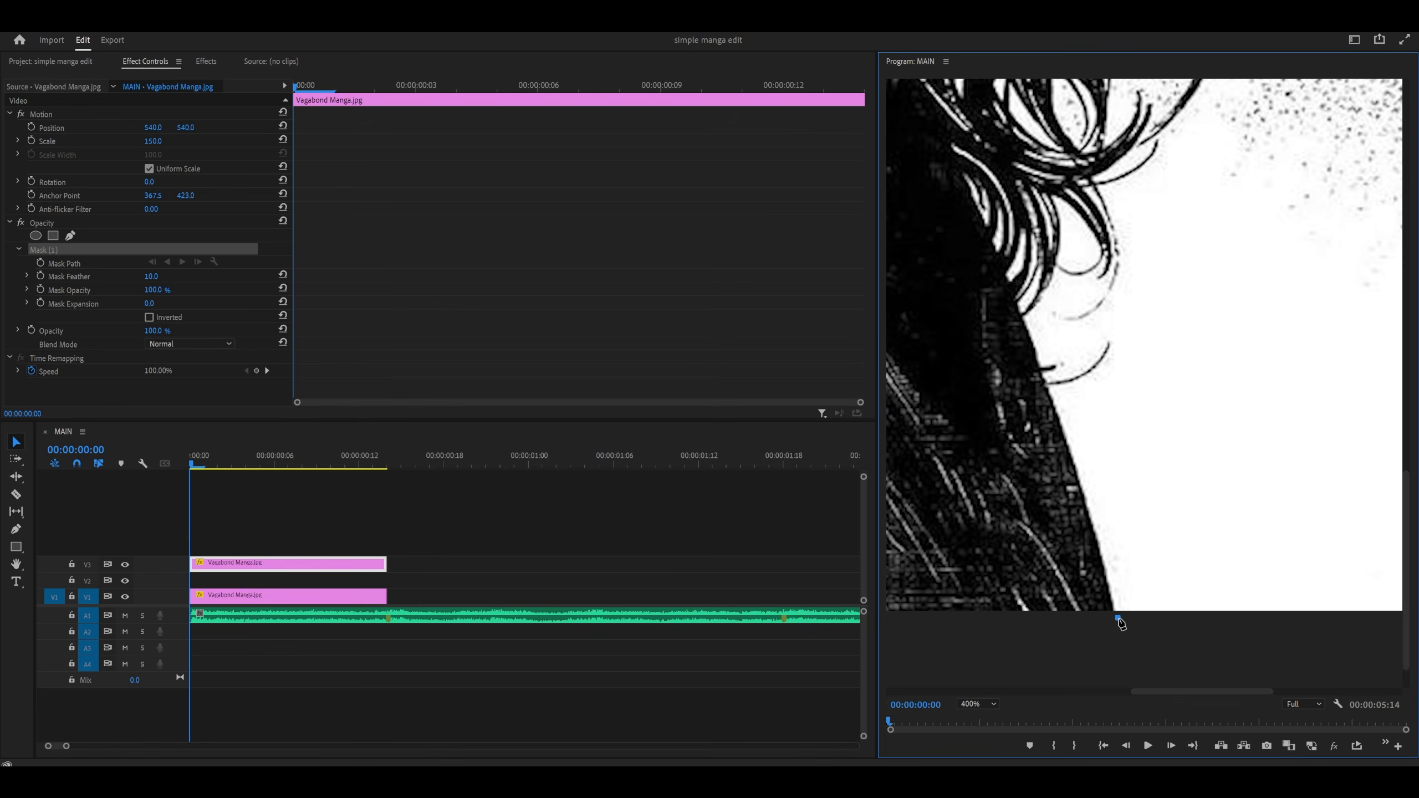
# - Trace the mask path upward along the coat's edge to where the loose hair curls begin
pyautogui.click(1098, 550)
pyautogui.click(1080, 483)
pyautogui.click(1049, 400)
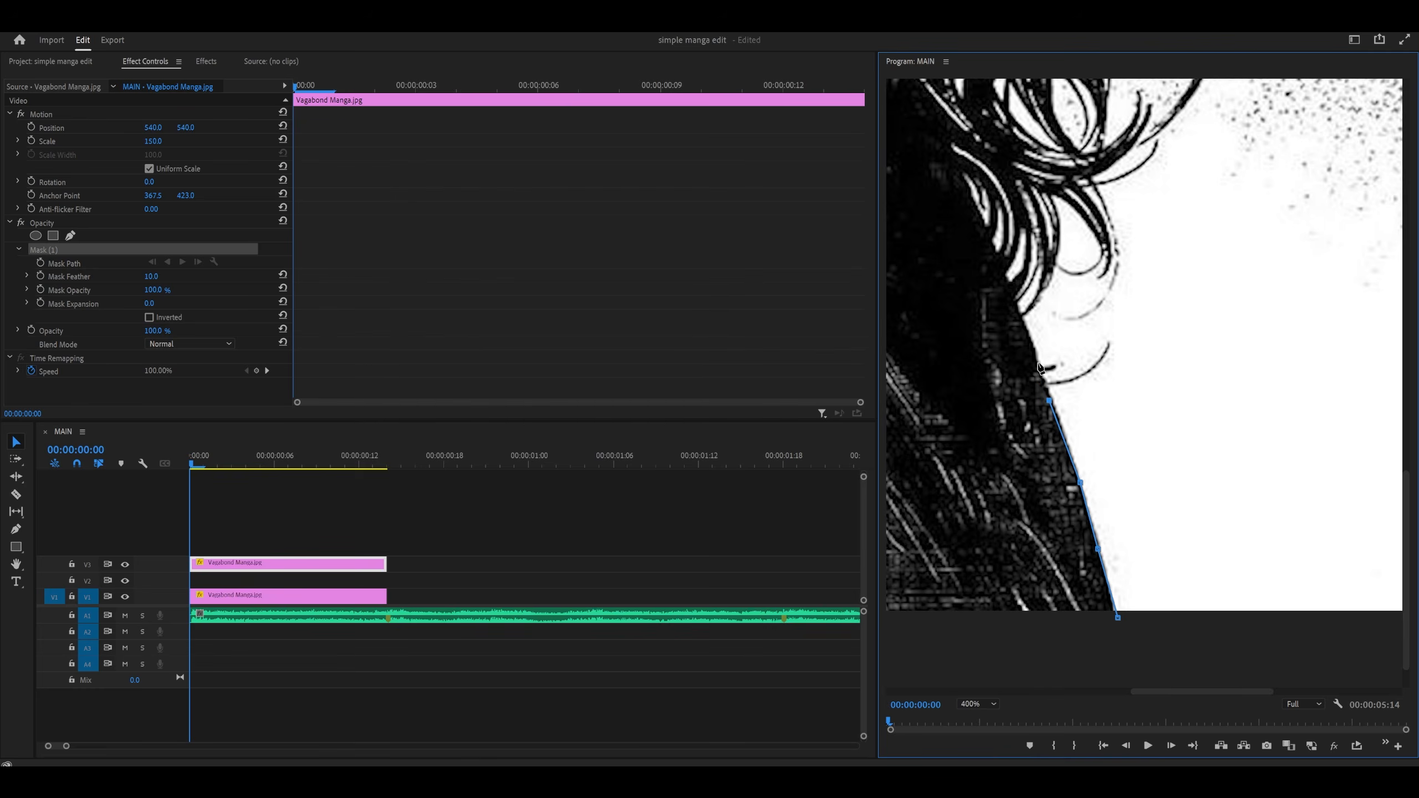
pyautogui.click(1038, 362)
pyautogui.click(1021, 316)
# - Try to continue the mask path around the loose hair curls beside the coat
pyautogui.scroll(4, 1021, 317)
pyautogui.click(1040, 506)
pyautogui.moveTo(1040, 510); pyautogui.dragTo(1037, 519)
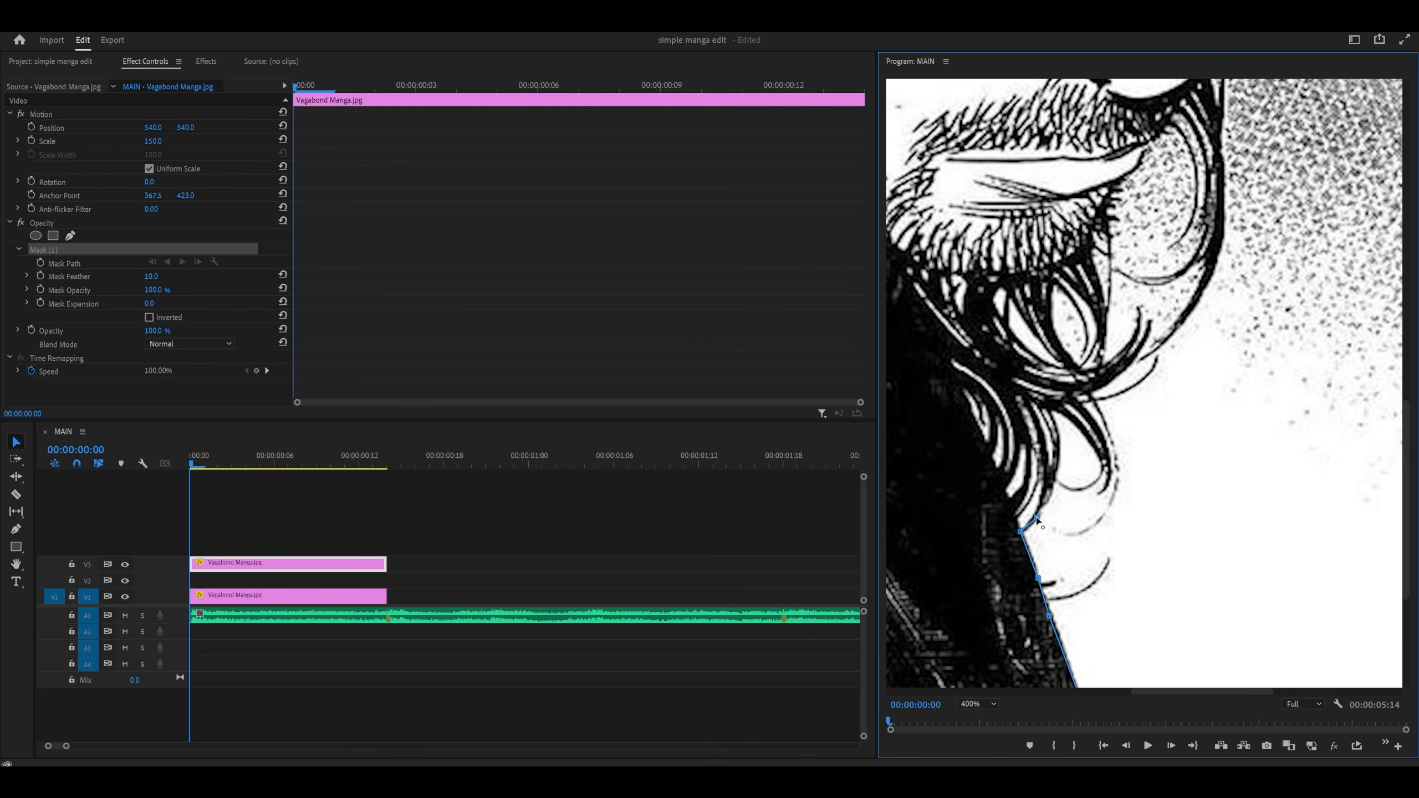
pyautogui.click(1050, 494)
pyautogui.click(1056, 463)
pyautogui.click(1059, 431)
pyautogui.click(1045, 409)
pyautogui.click(1067, 419)
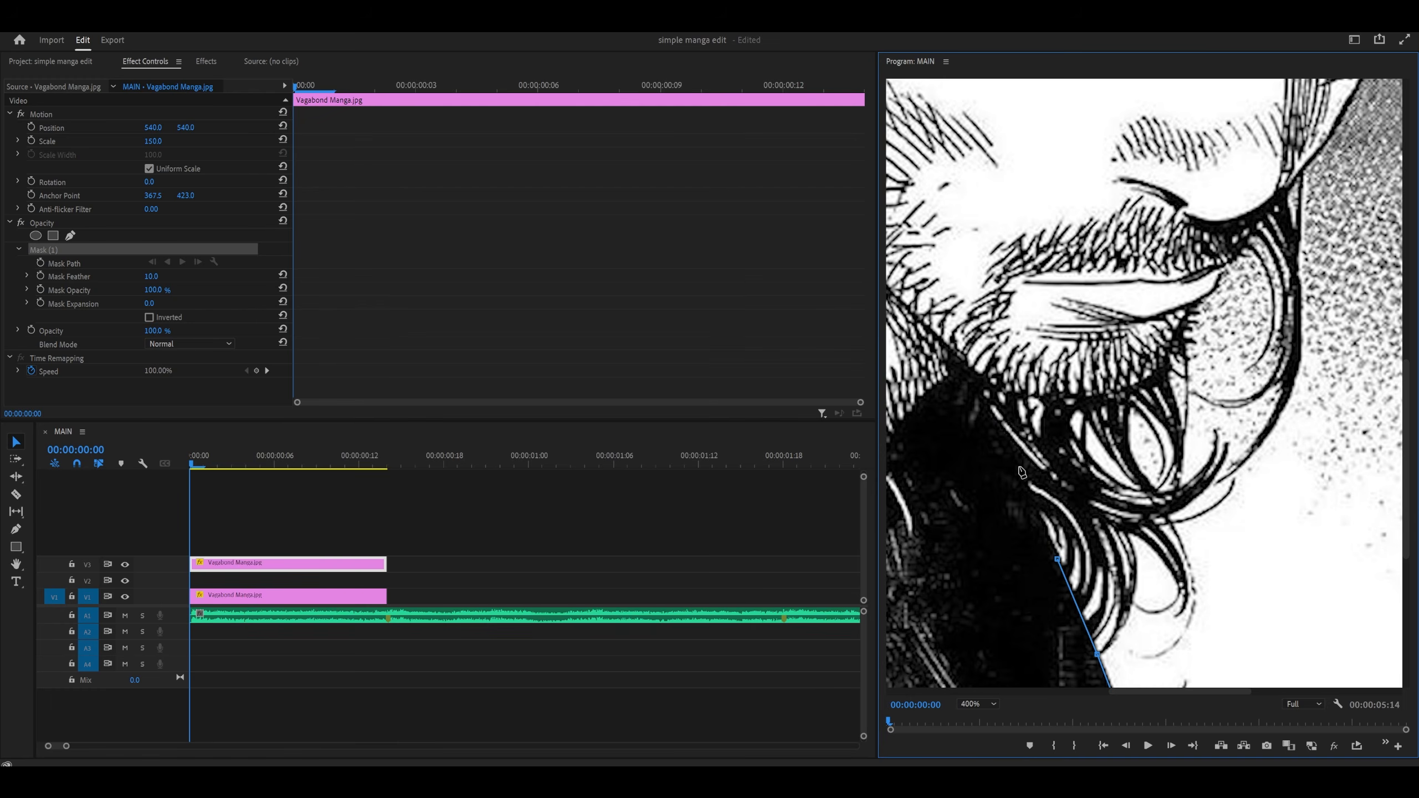
# - Continue the mask path up to the neck and along the bearded jaw and chin to the lower lip
pyautogui.click(1017, 465)
pyautogui.click(967, 370)
pyautogui.click(1027, 395)
pyautogui.click(1107, 397)
pyautogui.click(1167, 375)
pyautogui.click(1191, 300)
pyautogui.click(1213, 288)
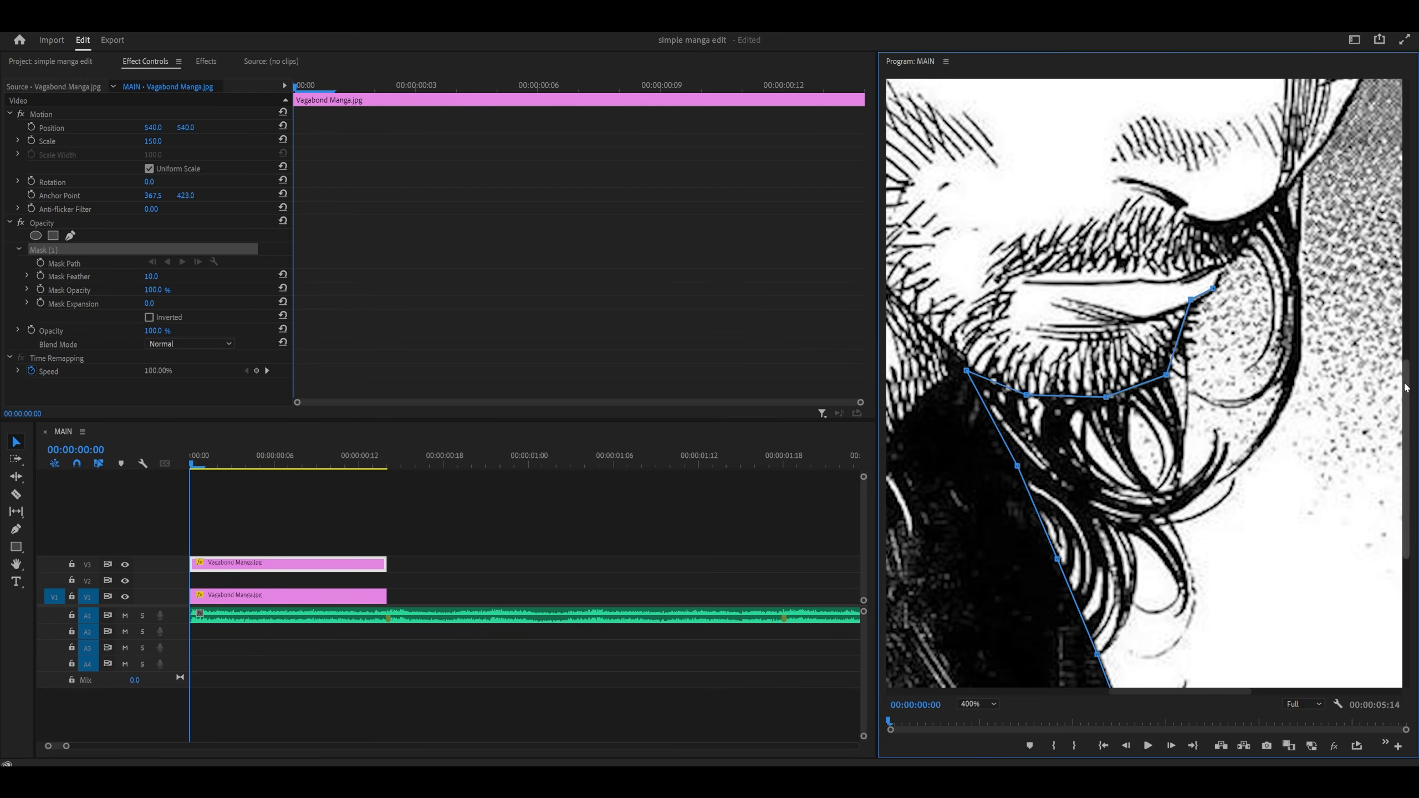
# - Continue the mask path up the face profile and the hair, then across the top of the head
pyautogui.moveTo(1407, 387); pyautogui.dragTo(1406, 218)
pyautogui.moveTo(1181, 692); pyautogui.dragTo(1209, 691)
pyautogui.click(1311, 260)
pyautogui.moveTo(1407, 218); pyautogui.dragTo(1406, 107)
pyautogui.click(1282, 185)
pyautogui.moveTo(1209, 692); pyautogui.dragTo(958, 691)
pyautogui.click(1222, 184)
# - Trace the mask path down the outermost loose hair strand behind the head
pyautogui.click(1125, 184)
pyautogui.click(1067, 260)
pyautogui.click(993, 326)
pyautogui.moveTo(1406, 179); pyautogui.dragTo(1406, 221)
pyautogui.click(1045, 399)
pyautogui.click(1079, 292)
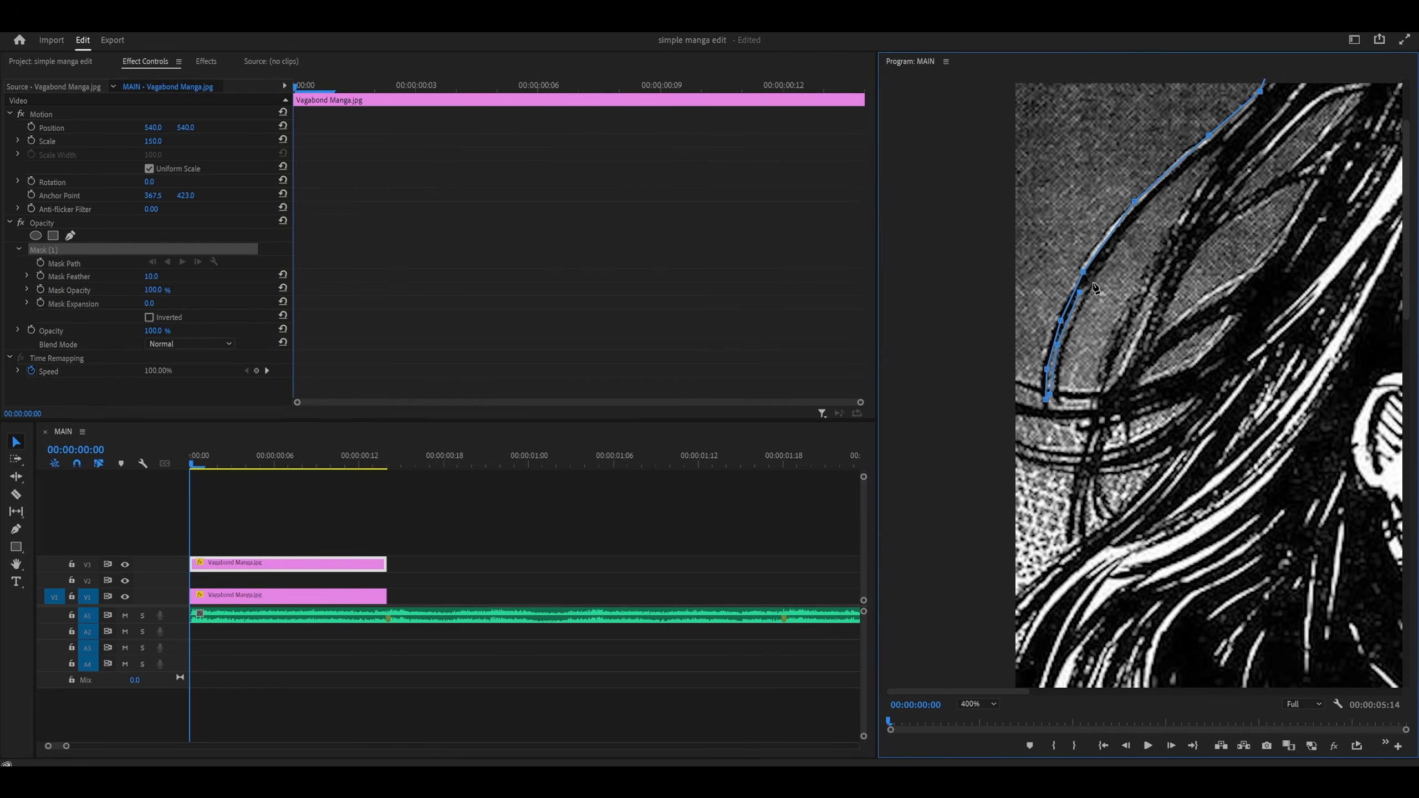
# - Follow the inner side of the loose strand back up and bring the mask path down along the neighbouring strands
pyautogui.click(1092, 283)
pyautogui.click(1119, 243)
pyautogui.click(1168, 181)
pyautogui.click(1224, 143)
pyautogui.click(1132, 291)
pyautogui.click(1107, 345)
pyautogui.click(1081, 473)
pyautogui.click(1138, 489)
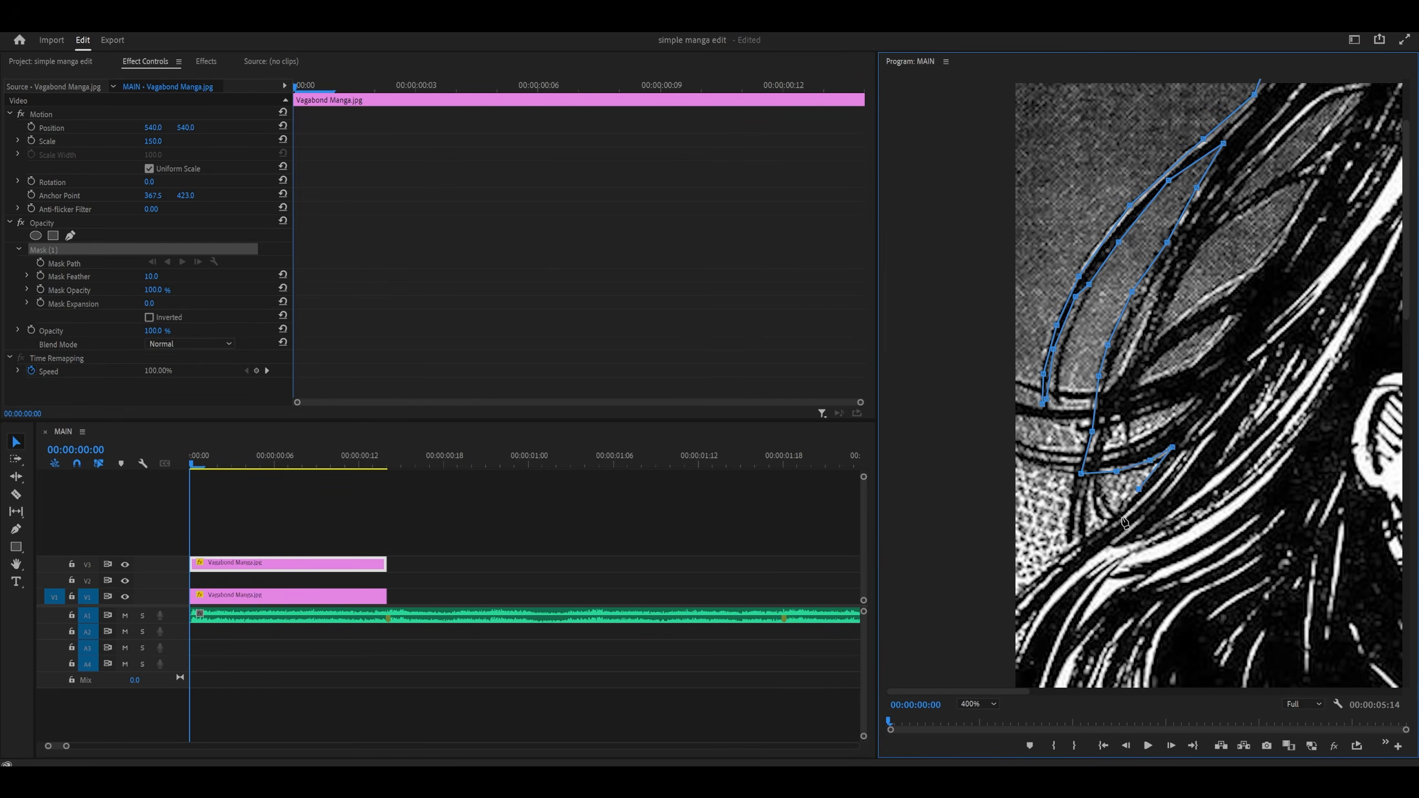
# - Close the mask around the back of the hair and below the coat, then fit the whole frame in the preview
pyautogui.click(1096, 530)
pyautogui.click(1052, 559)
pyautogui.click(997, 610)
pyautogui.moveTo(1406, 221); pyautogui.dragTo(1406, 474)
pyautogui.click(974, 566)
pyautogui.moveTo(959, 692); pyautogui.dragTo(1087, 692)
pyautogui.click(1207, 564)
pyautogui.click(977, 704)
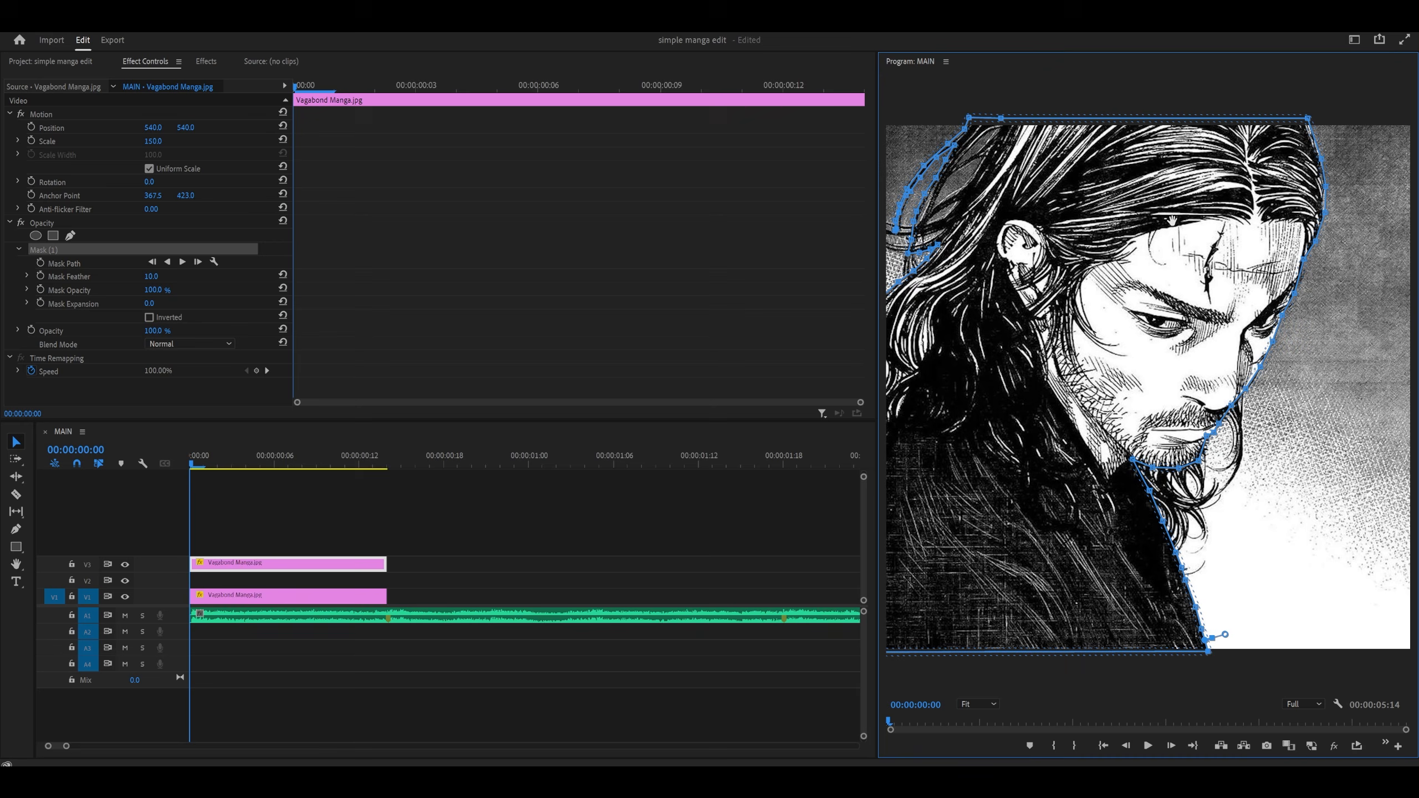
# - Hide track V1 and examine the edges of the masked character cutout up close
pyautogui.click(209, 598)
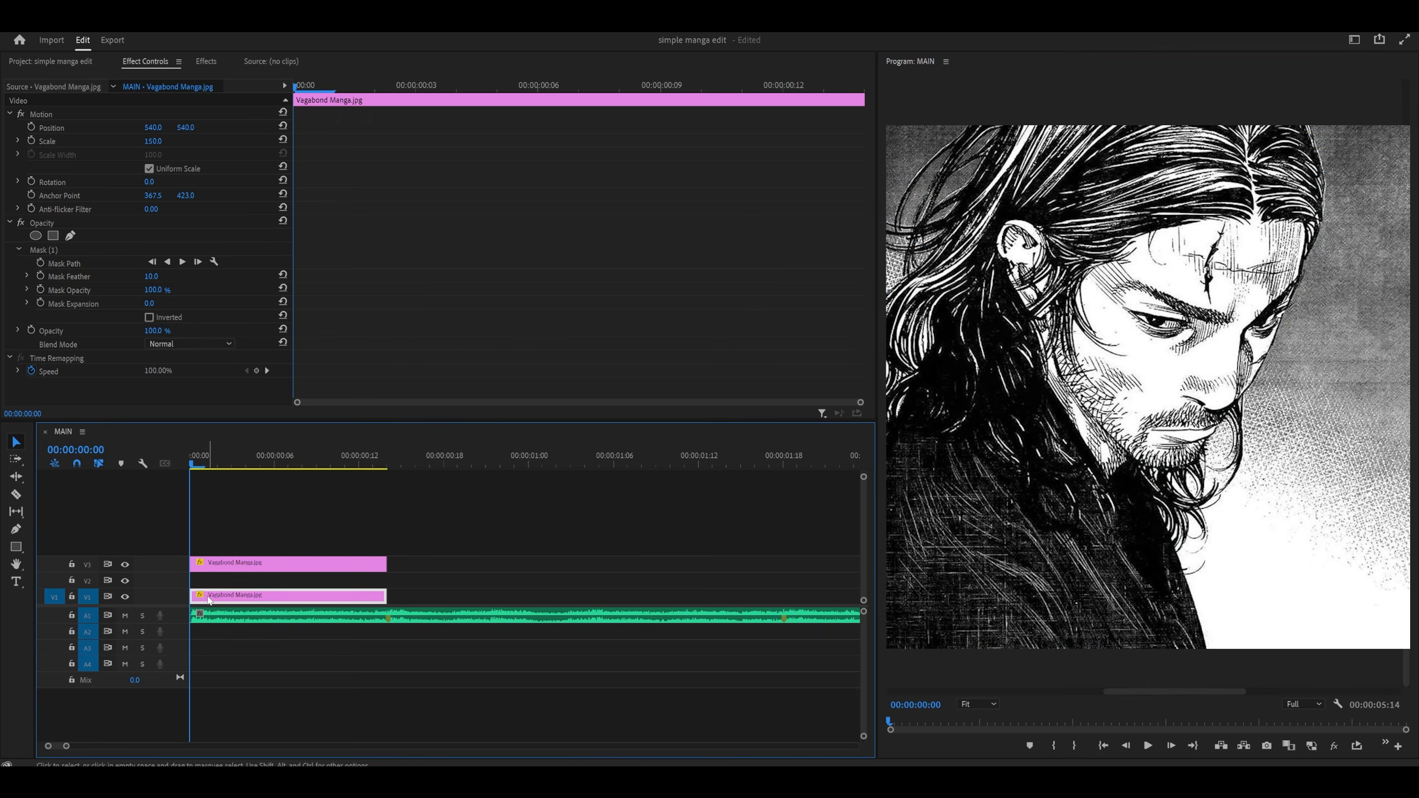
pyautogui.click(124, 597)
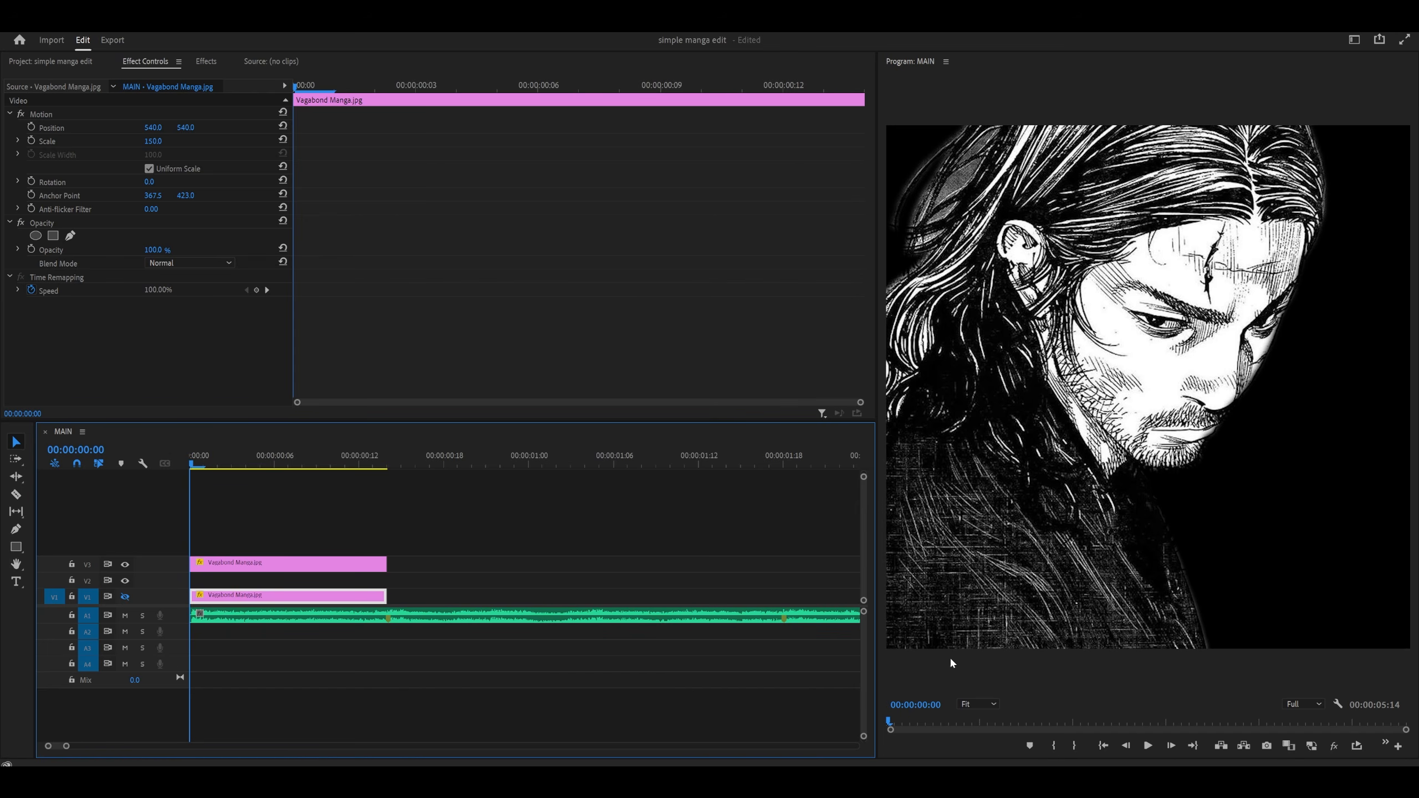
pyautogui.scroll(-5, 971, 706)
pyautogui.scroll(-8, 975, 705)
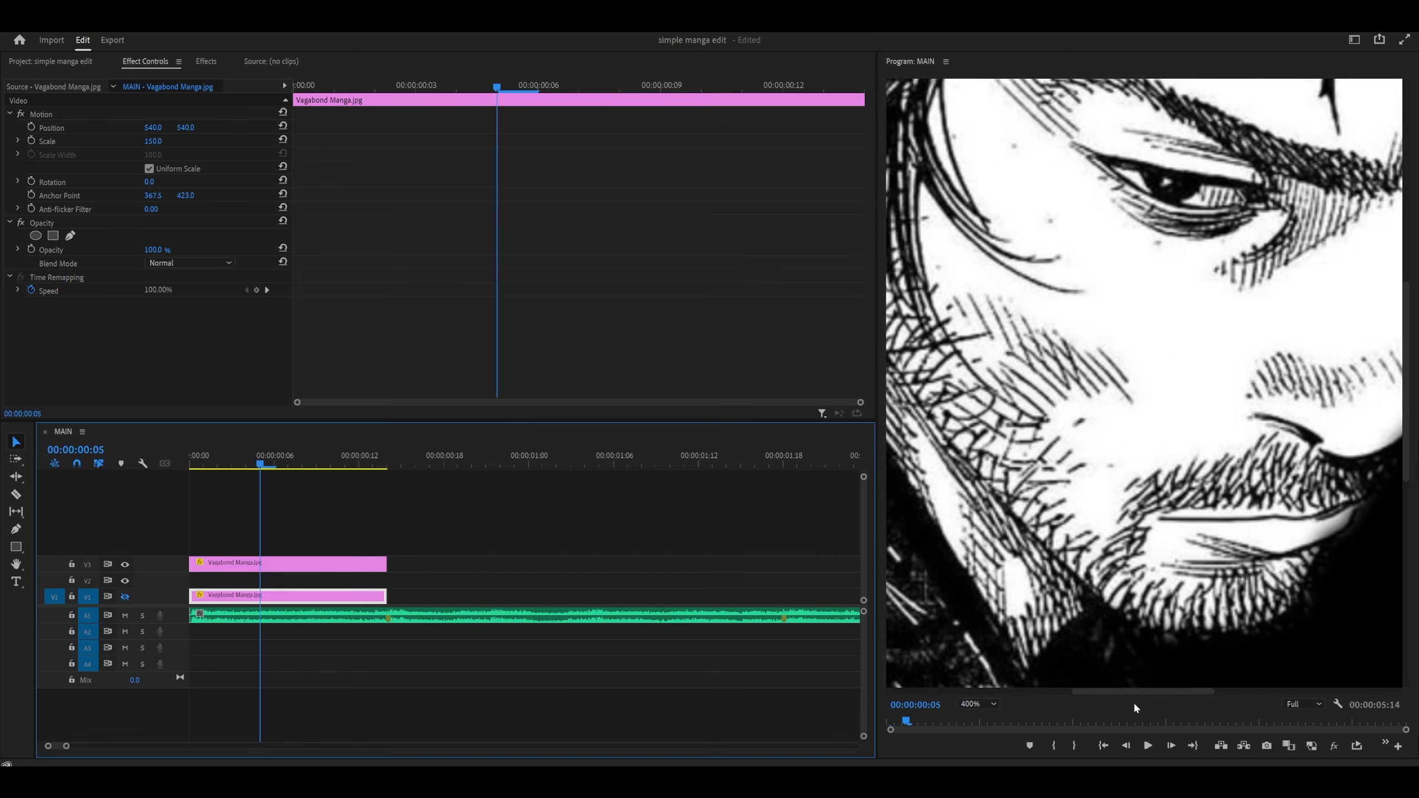
pyautogui.moveTo(1134, 692); pyautogui.dragTo(1032, 692)
pyautogui.scroll(5, 1361, 320)
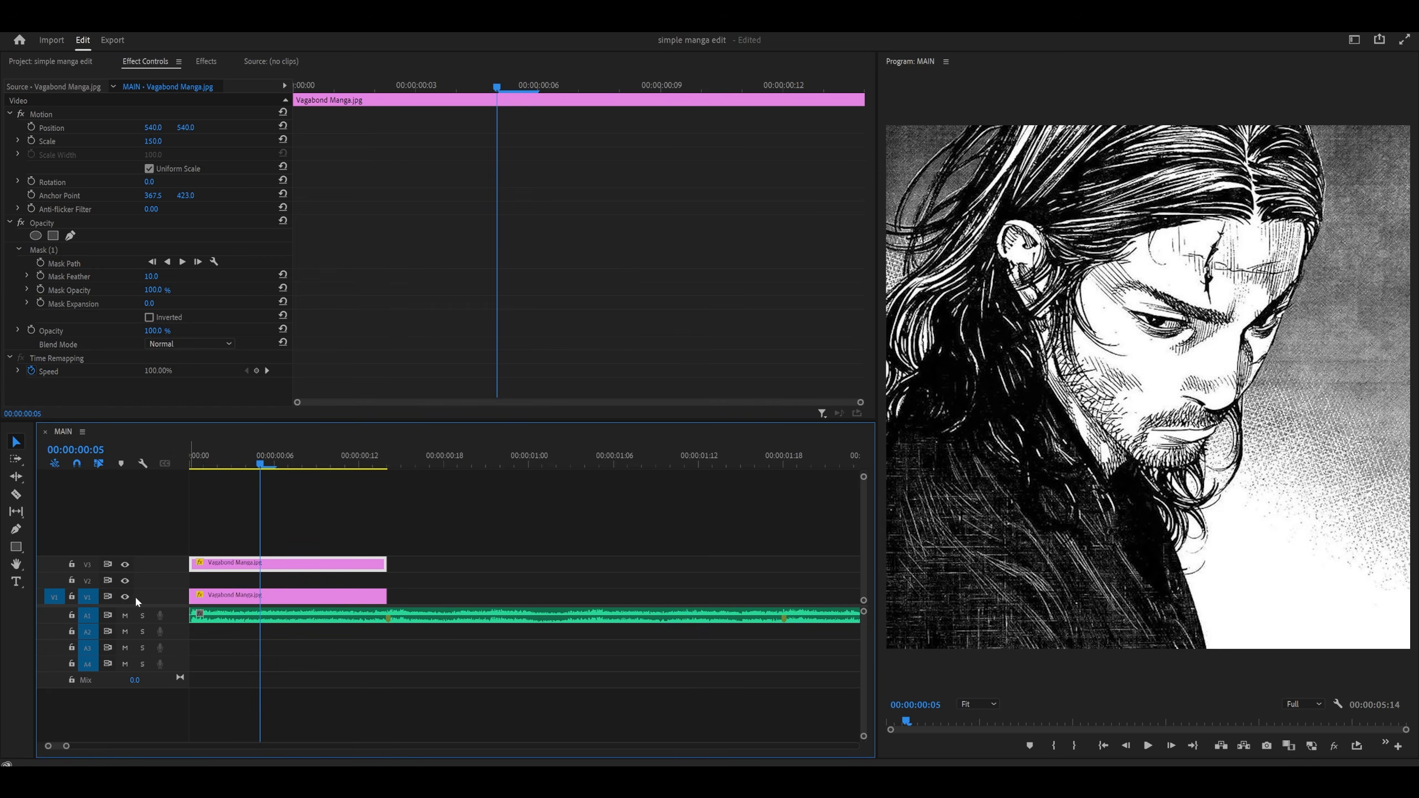
# - Compare the two image layers by toggling track V1, leaving it visible with track V3 hidden
pyautogui.click(125, 597)
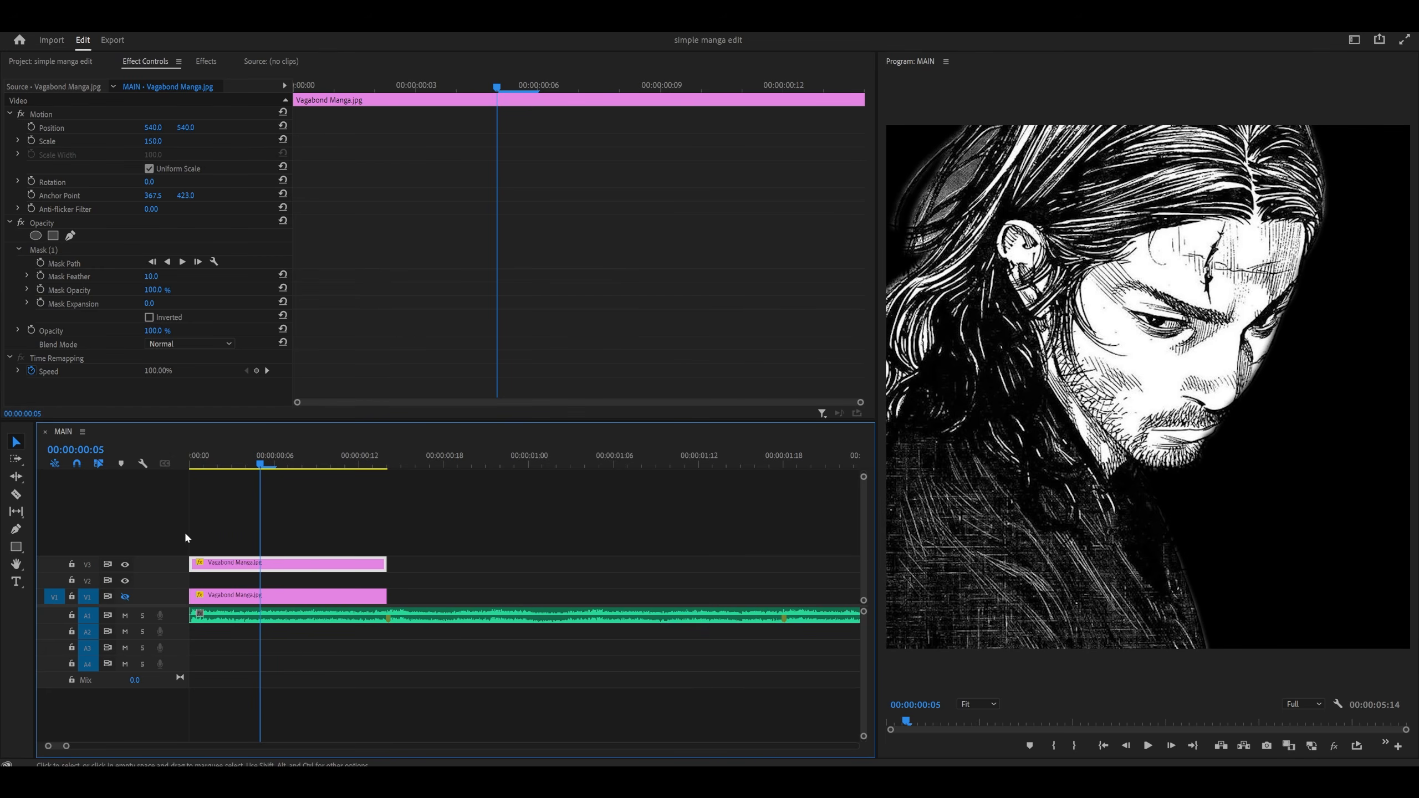
pyautogui.click(125, 565)
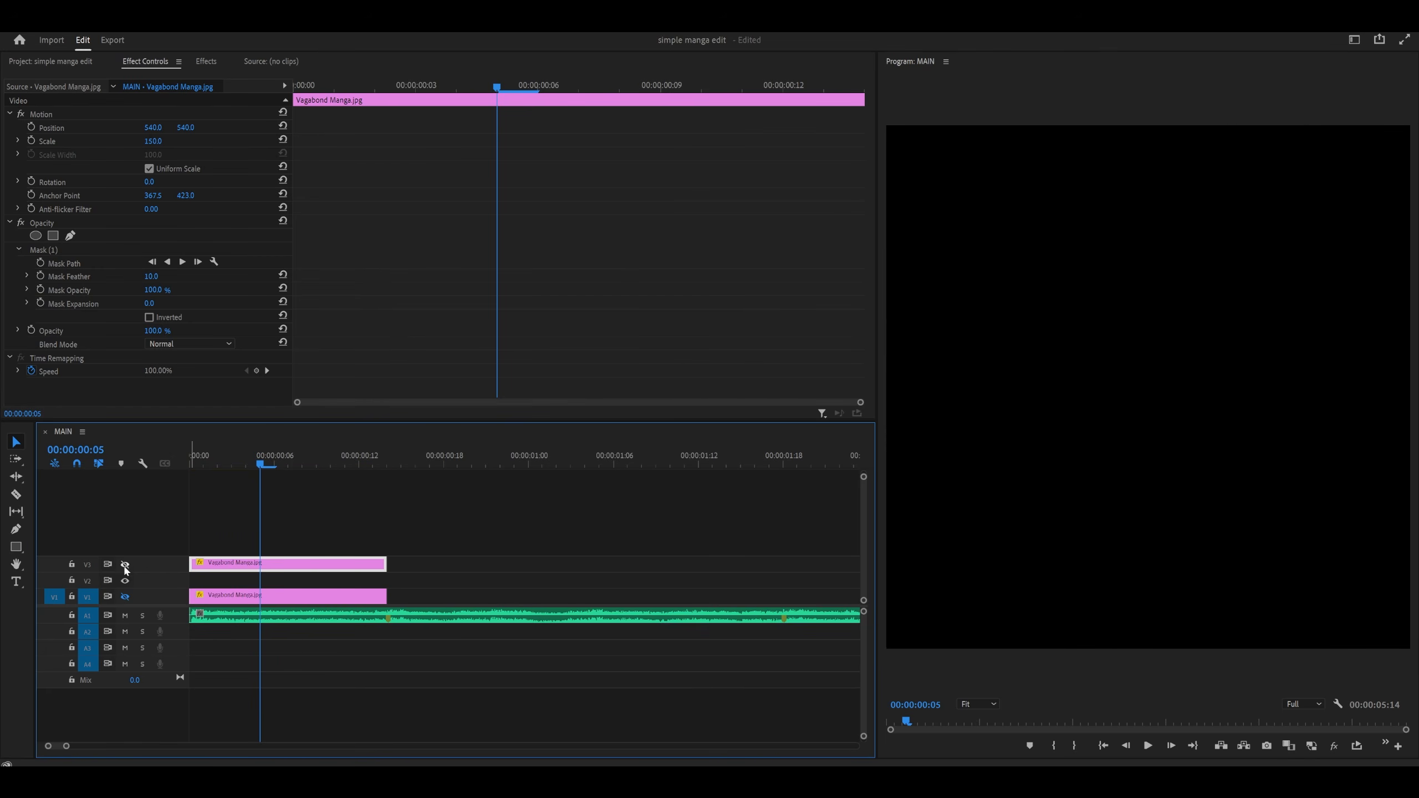
pyautogui.click(125, 597)
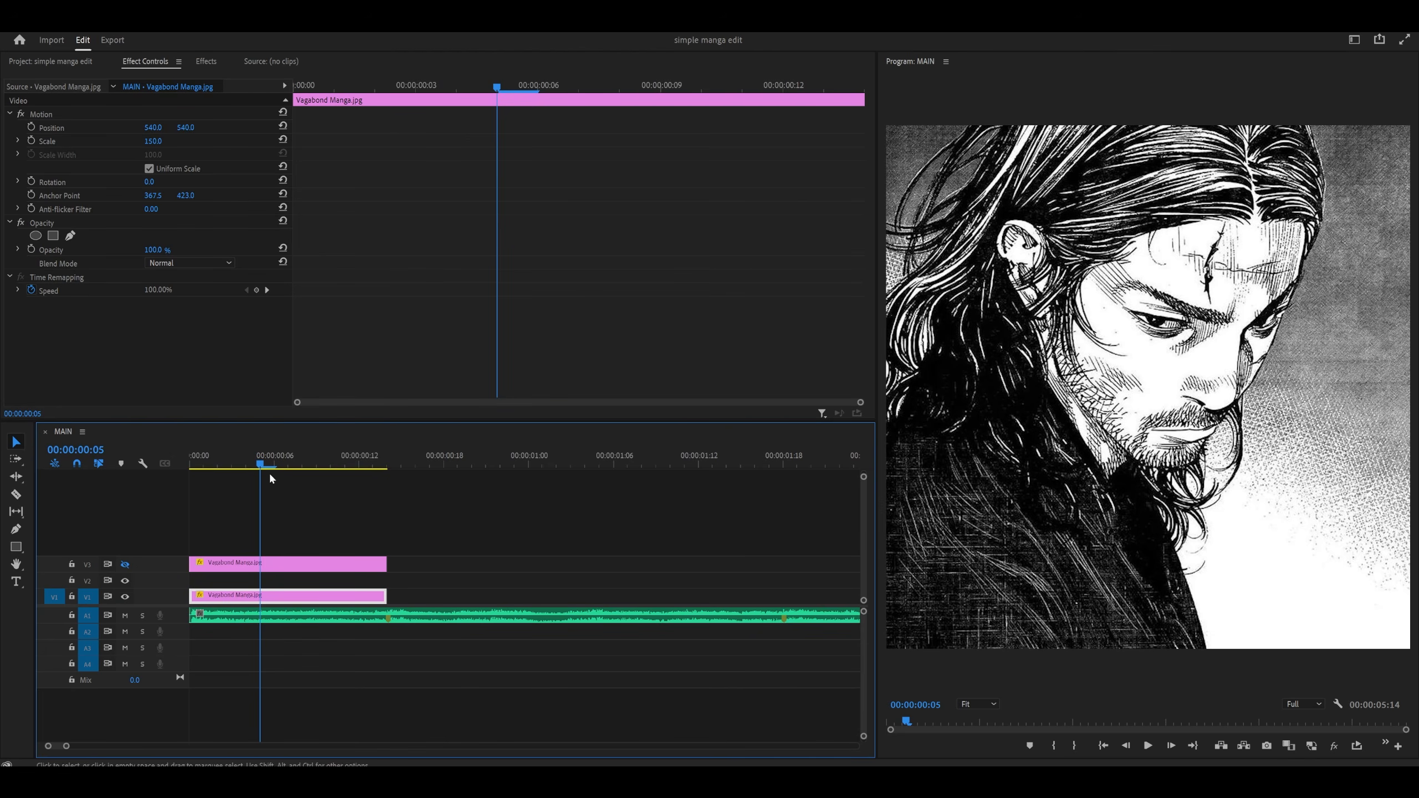
# - Near the start of the sequence, add a two-line YOUR TEXT title over the character's cheek in the preview
pyautogui.click(223, 464)
pyautogui.click(281, 500)
pyautogui.press('t')
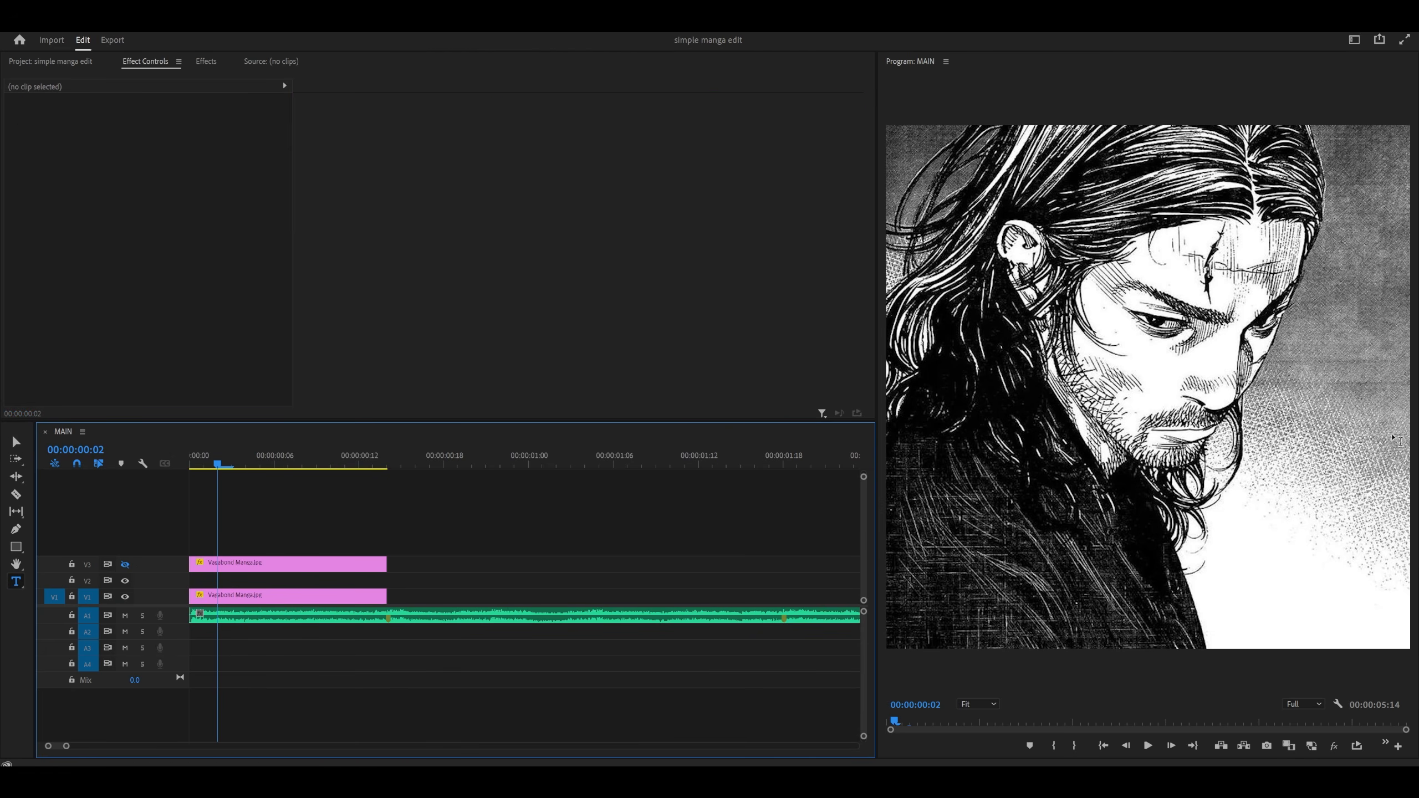
pyautogui.click(1238, 415)
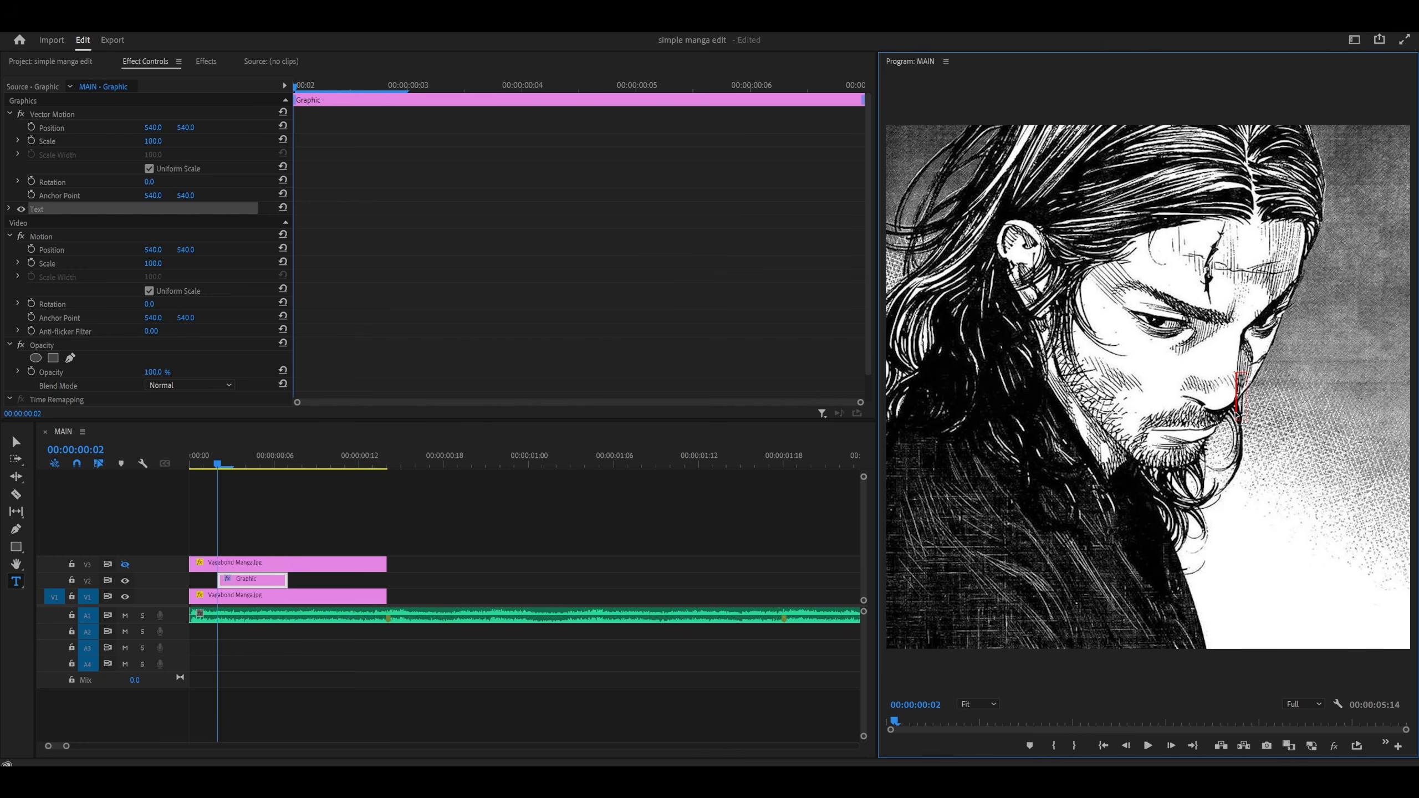
pyautogui.write('TE')
pyautogui.press('BackSpace')
pyautogui.press('BackSpace')
pyautogui.write('YOUR TEXT')
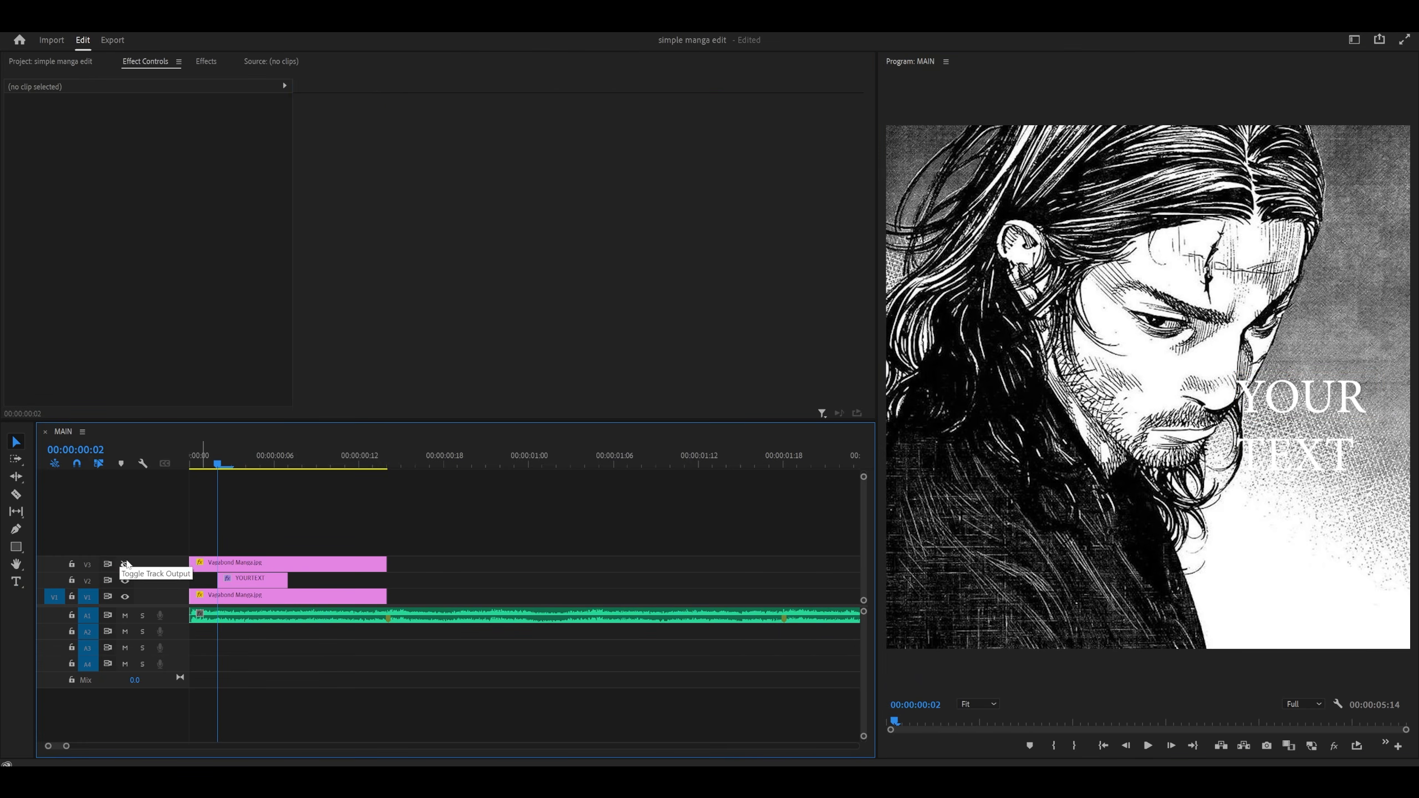
# - Show the V3 cutout, align the YOUR TEXT clip with the sequence start on V2, and enlarge and reposition the title behind the face
pyautogui.moveTo(225, 582); pyautogui.dragTo(197, 582)
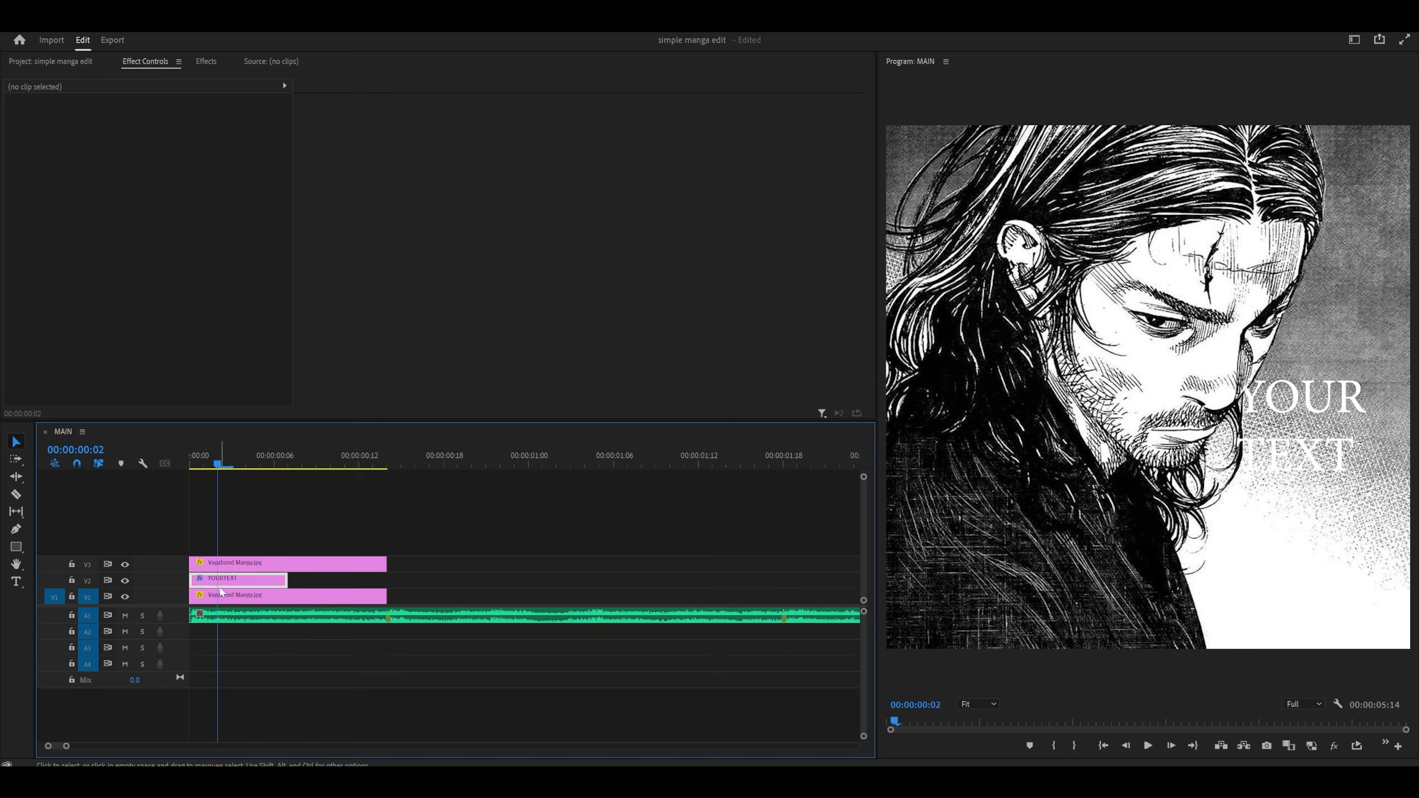
pyautogui.scroll(-1, 397, 334)
pyautogui.click(1240, 391)
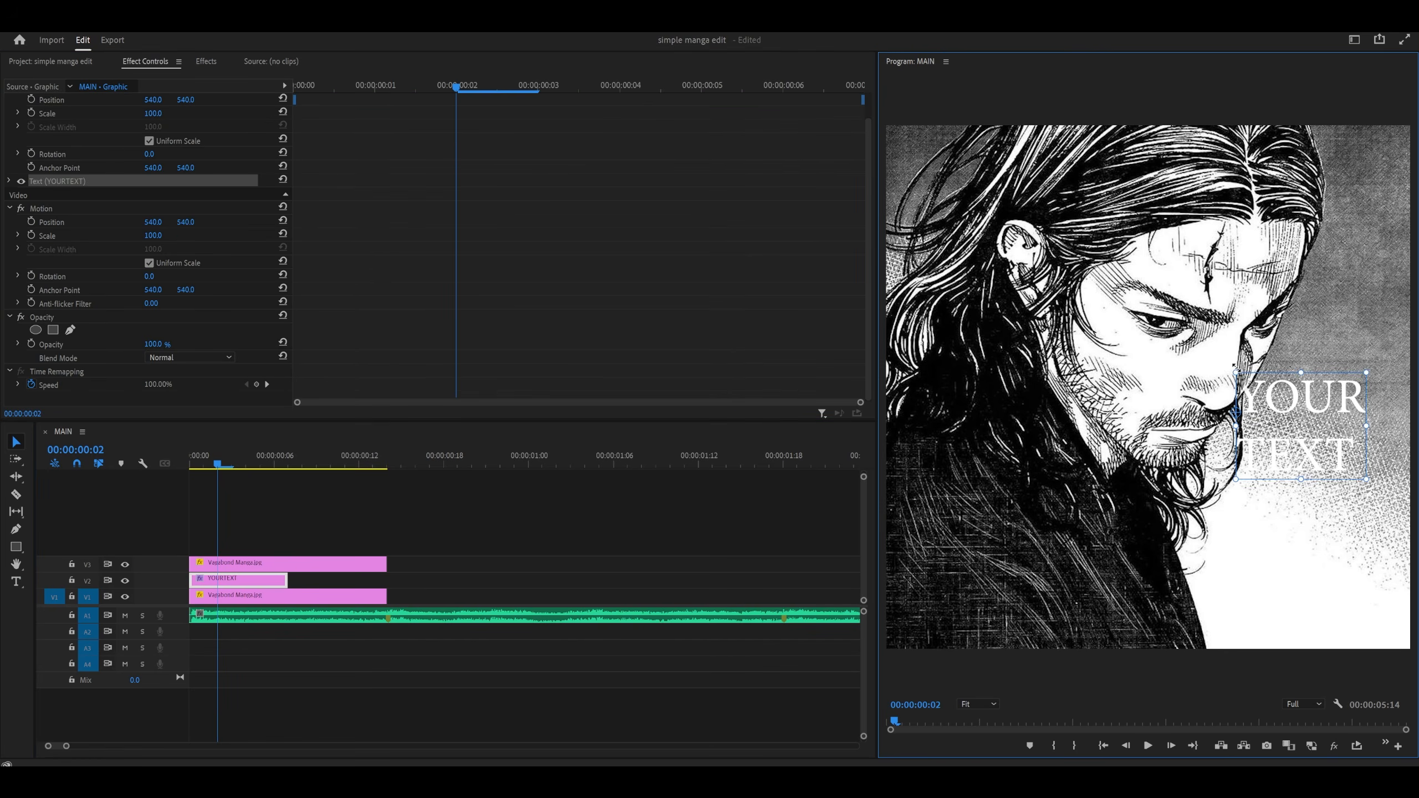
pyautogui.moveTo(1235, 373); pyautogui.dragTo(1235, 328)
pyautogui.moveTo(1295, 422); pyautogui.dragTo(1229, 384)
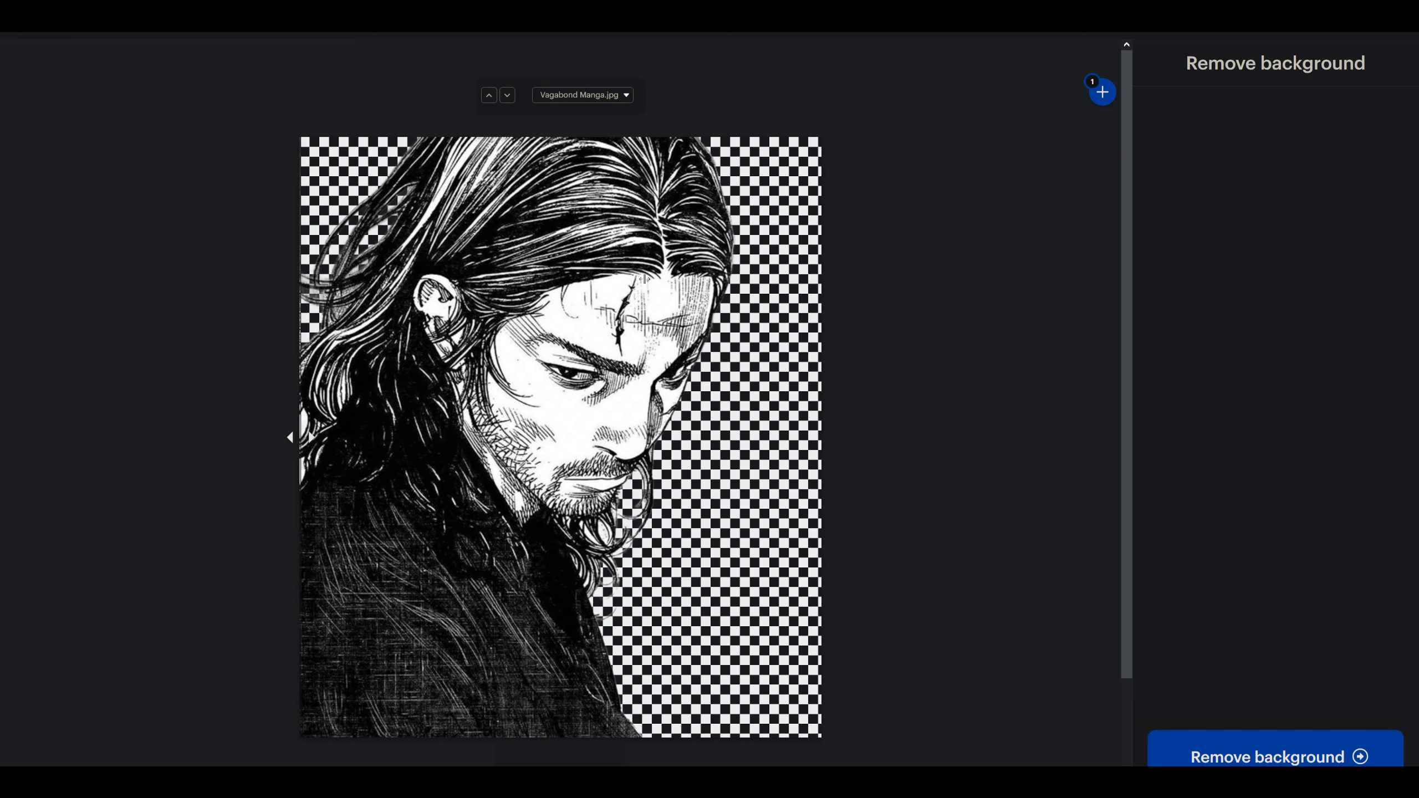
# - Switch to the background-removal website, remove the background of Vagabond Manga.jpg, and import the resulting Vagabond Manga.png into the Premiere Pro project
pyautogui.click(1253, 755)
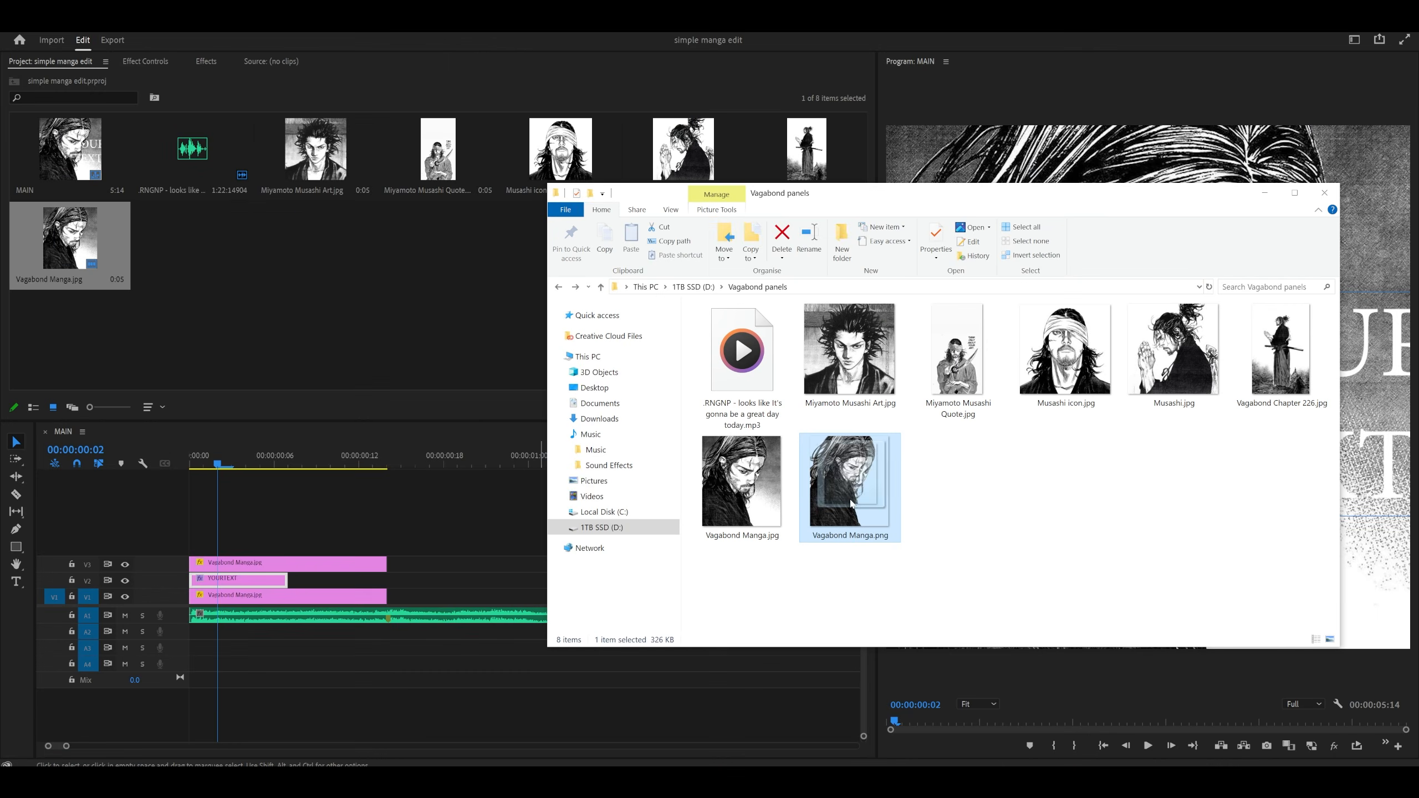
pyautogui.moveTo(849, 481); pyautogui.dragTo(262, 271)
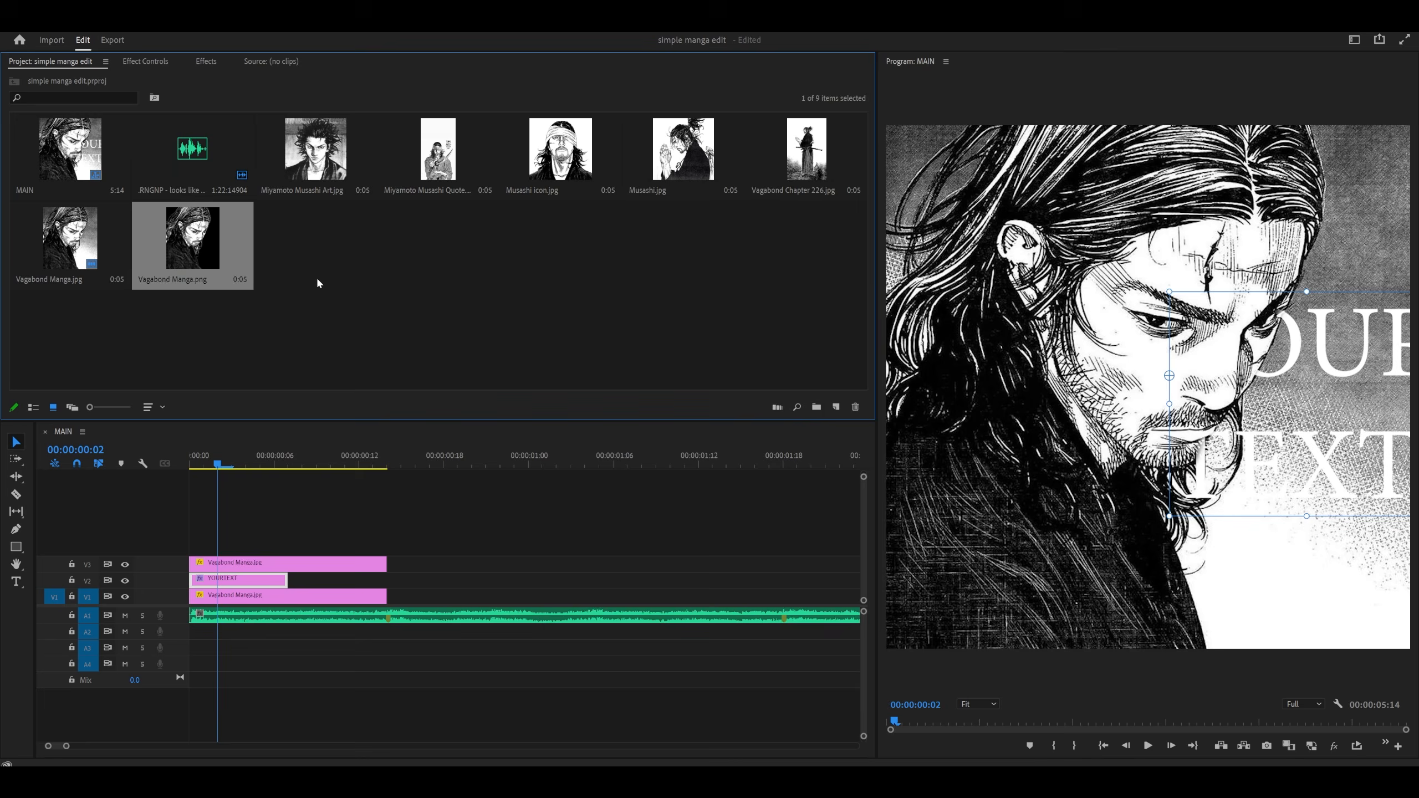
# - Replace the masked clip on V3 with Vagabond Manga.png, matching its length to the image clip on V1
pyautogui.click(266, 567)
pyautogui.press('Delete')
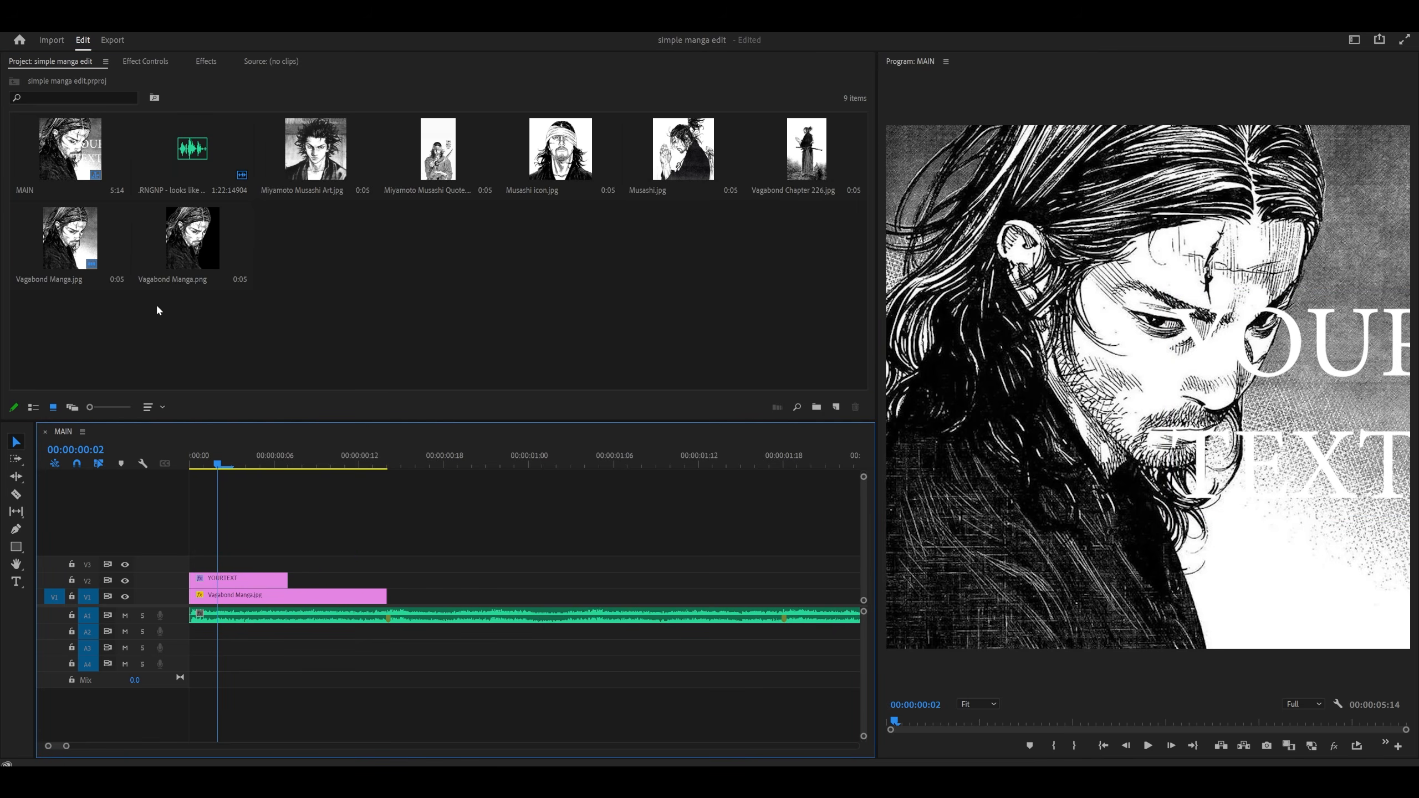
pyautogui.moveTo(167, 268); pyautogui.dragTo(197, 568)
pyautogui.moveTo(245, 564); pyautogui.dragTo(386, 564)
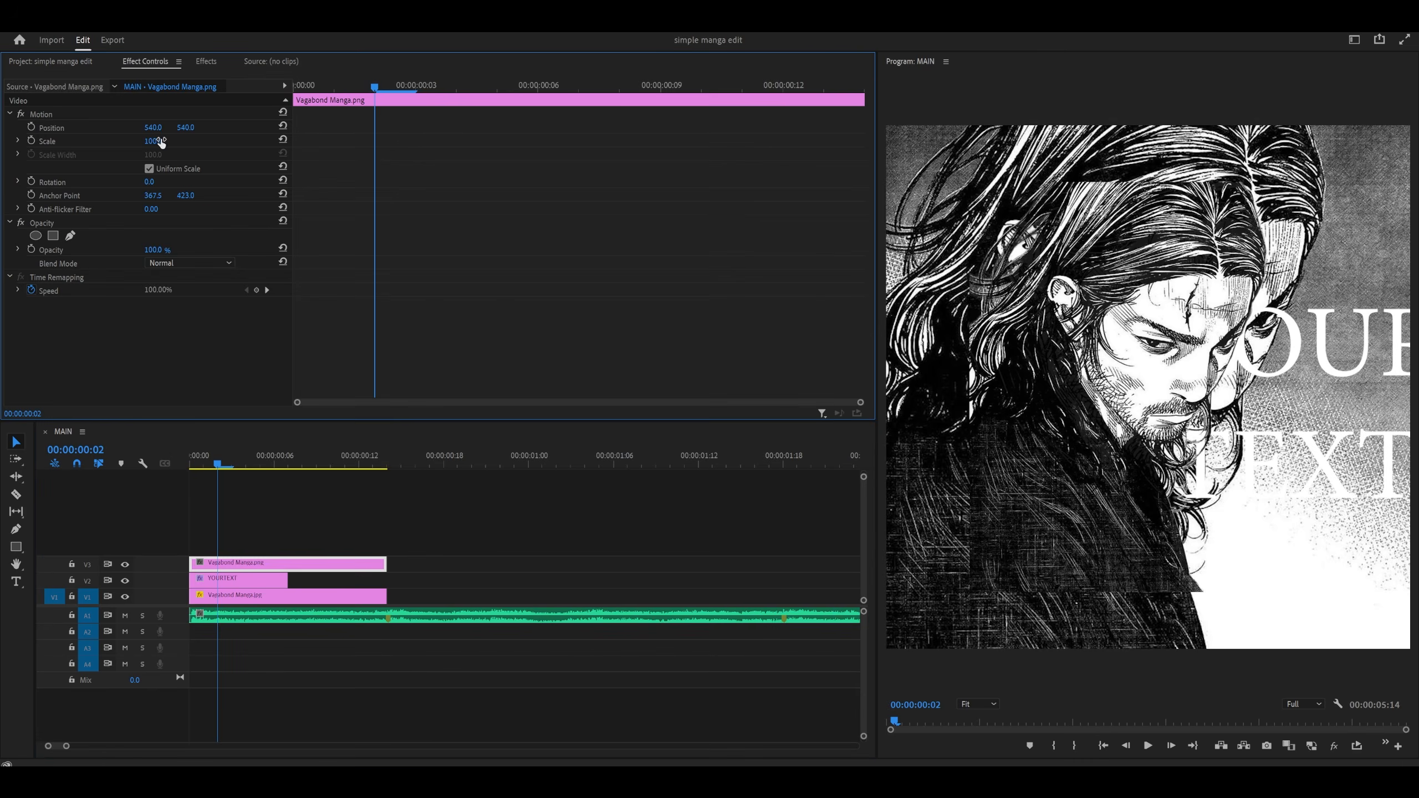
# - Copy the Motion settings of the Vagabond Manga.jpg clip on V1 onto the Vagabond Manga.png clip on V3
pyautogui.moveTo(159, 141); pyautogui.dragTo(185, 142)
pyautogui.hotkey('ctrl', 'z')
pyautogui.click(245, 597)
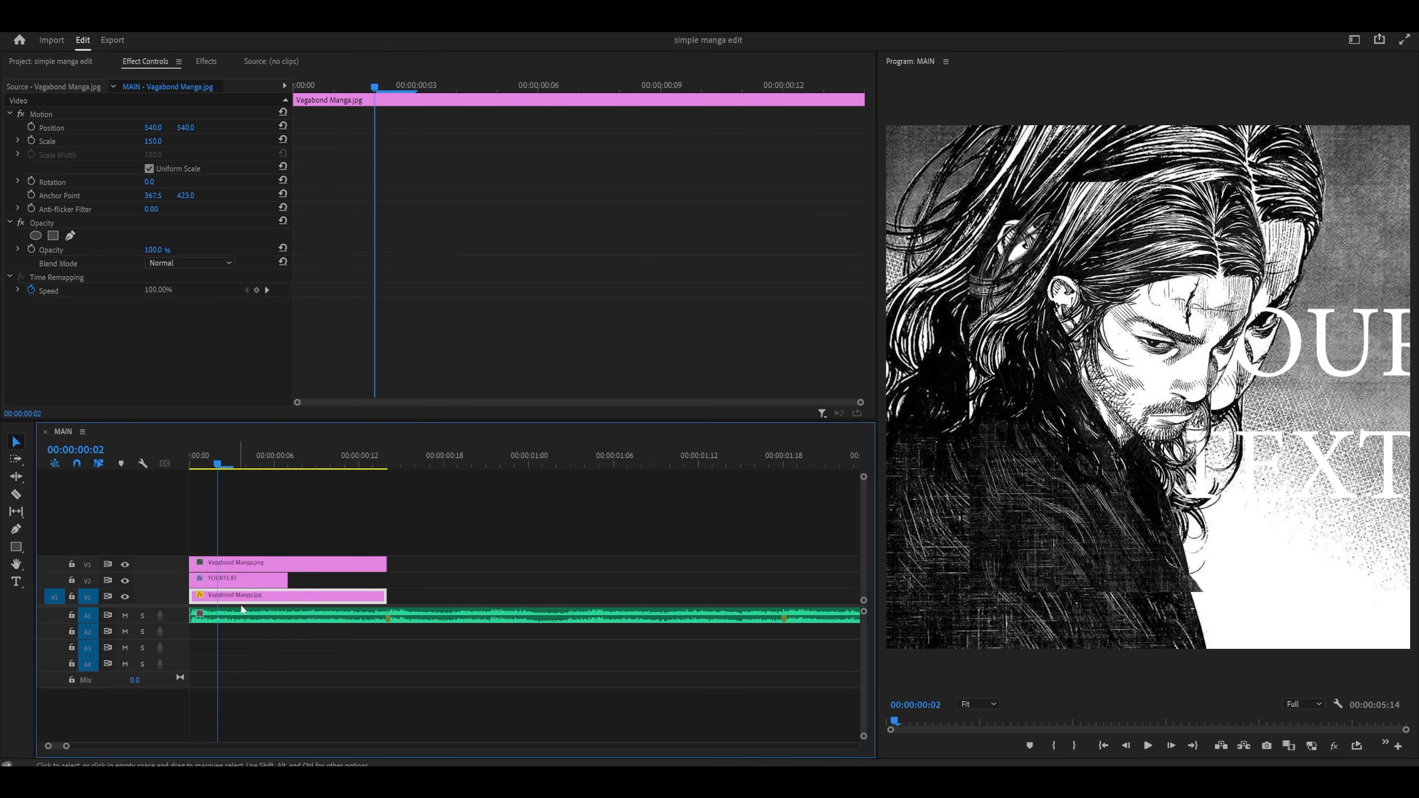
pyautogui.click(41, 115)
pyautogui.rightClick(47, 115)
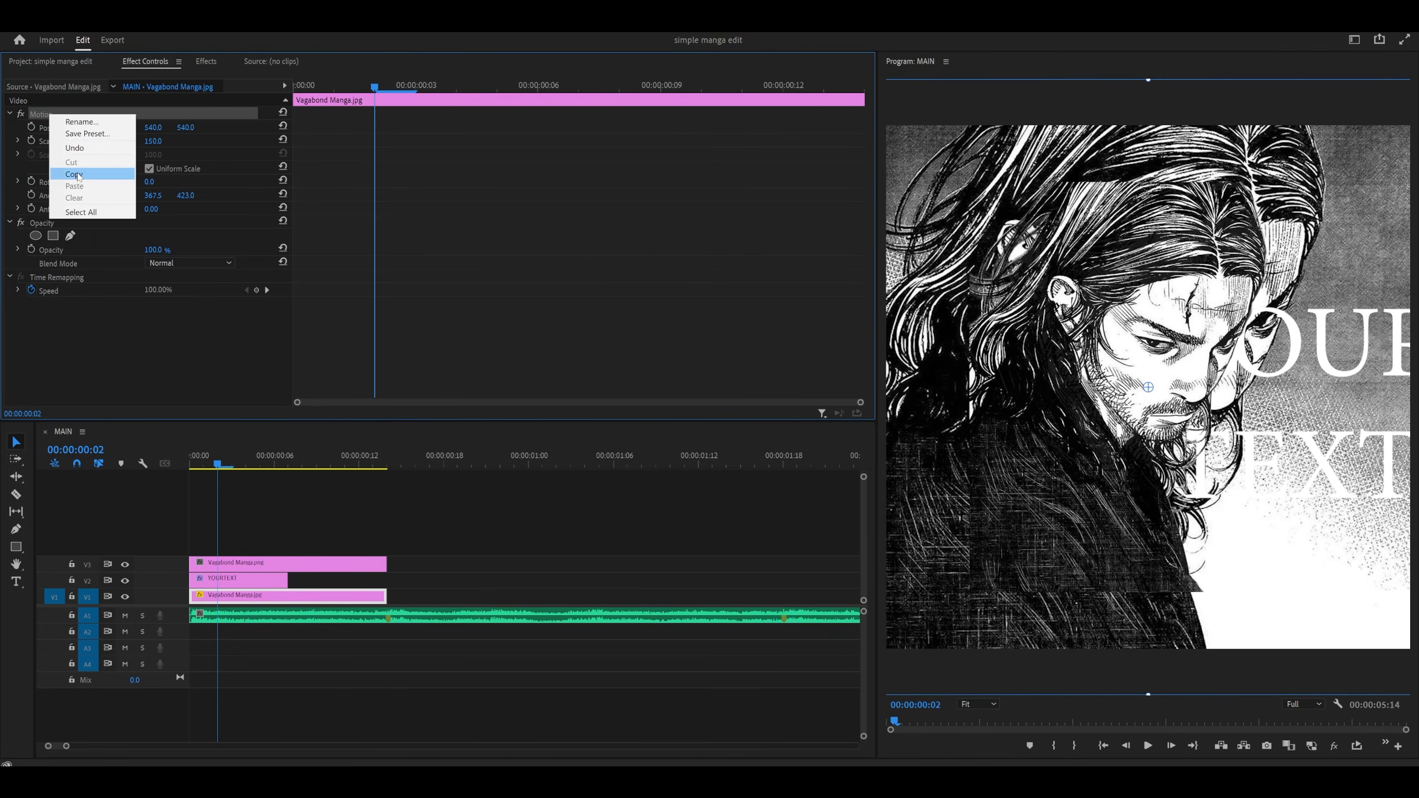
pyautogui.click(78, 175)
pyautogui.click(271, 563)
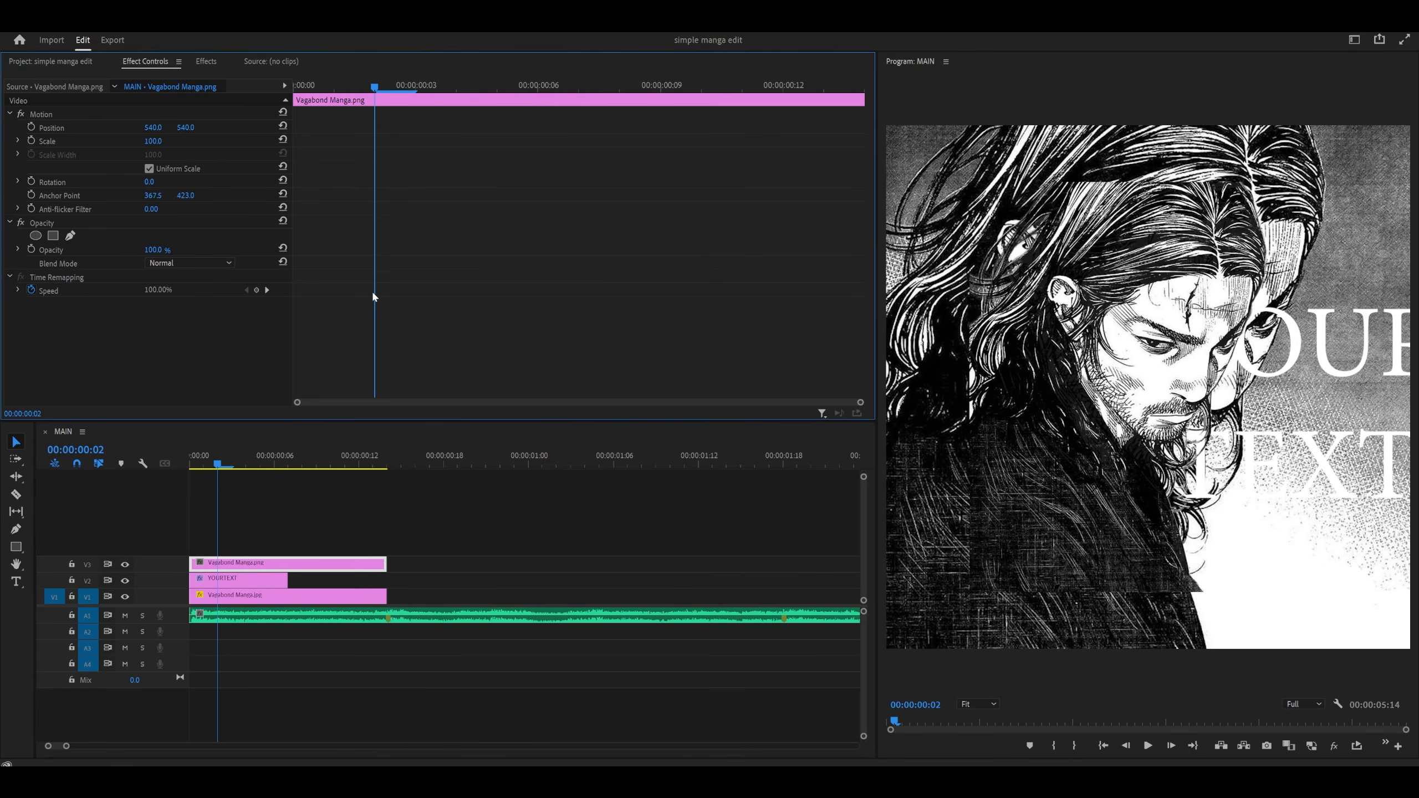
pyautogui.hotkey('ctrl', 'v')
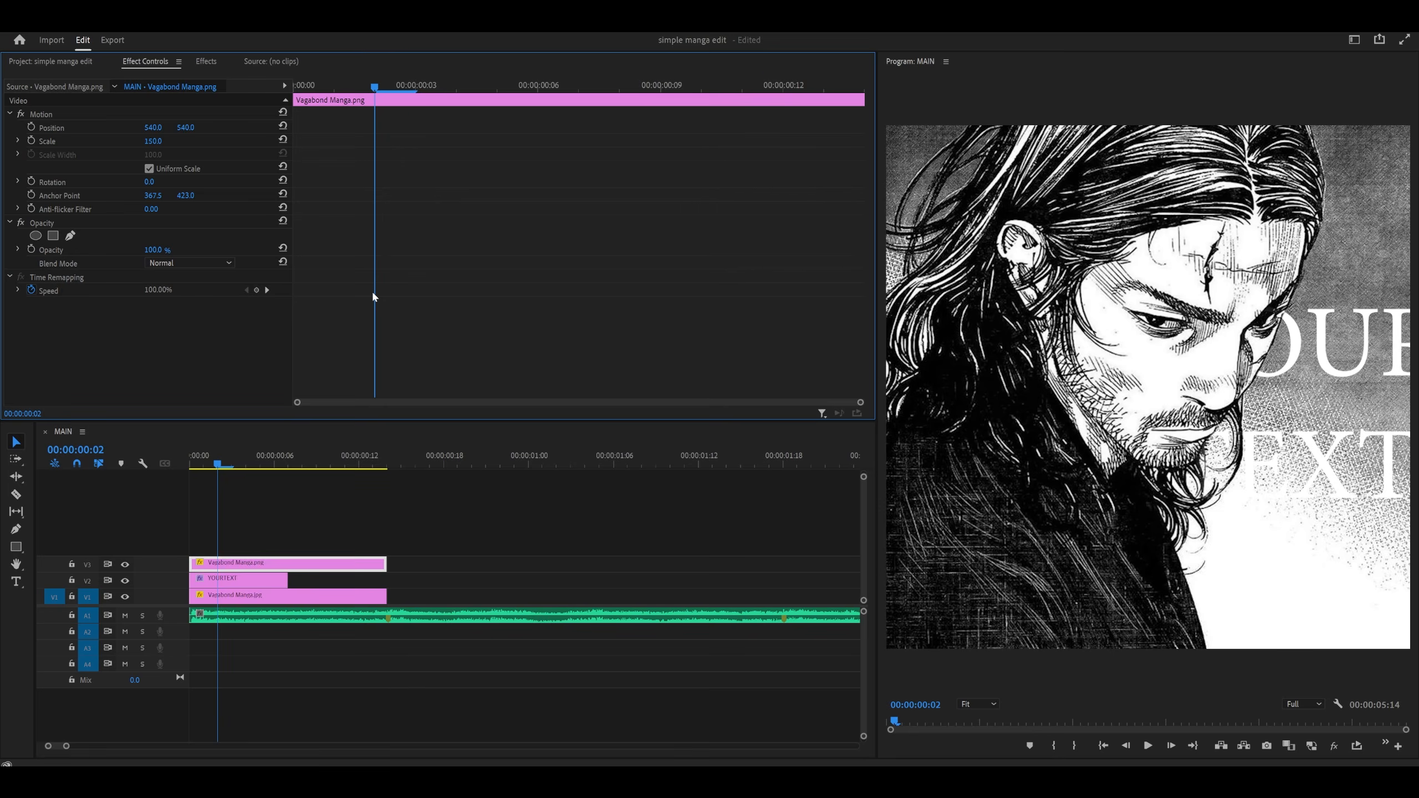
# - Try to reposition the YOUR TEXT title behind the cutout, and extend its clip to the length of the image clips
pyautogui.click(261, 580)
pyautogui.doubleClick(1382, 343)
pyautogui.click(750, 275)
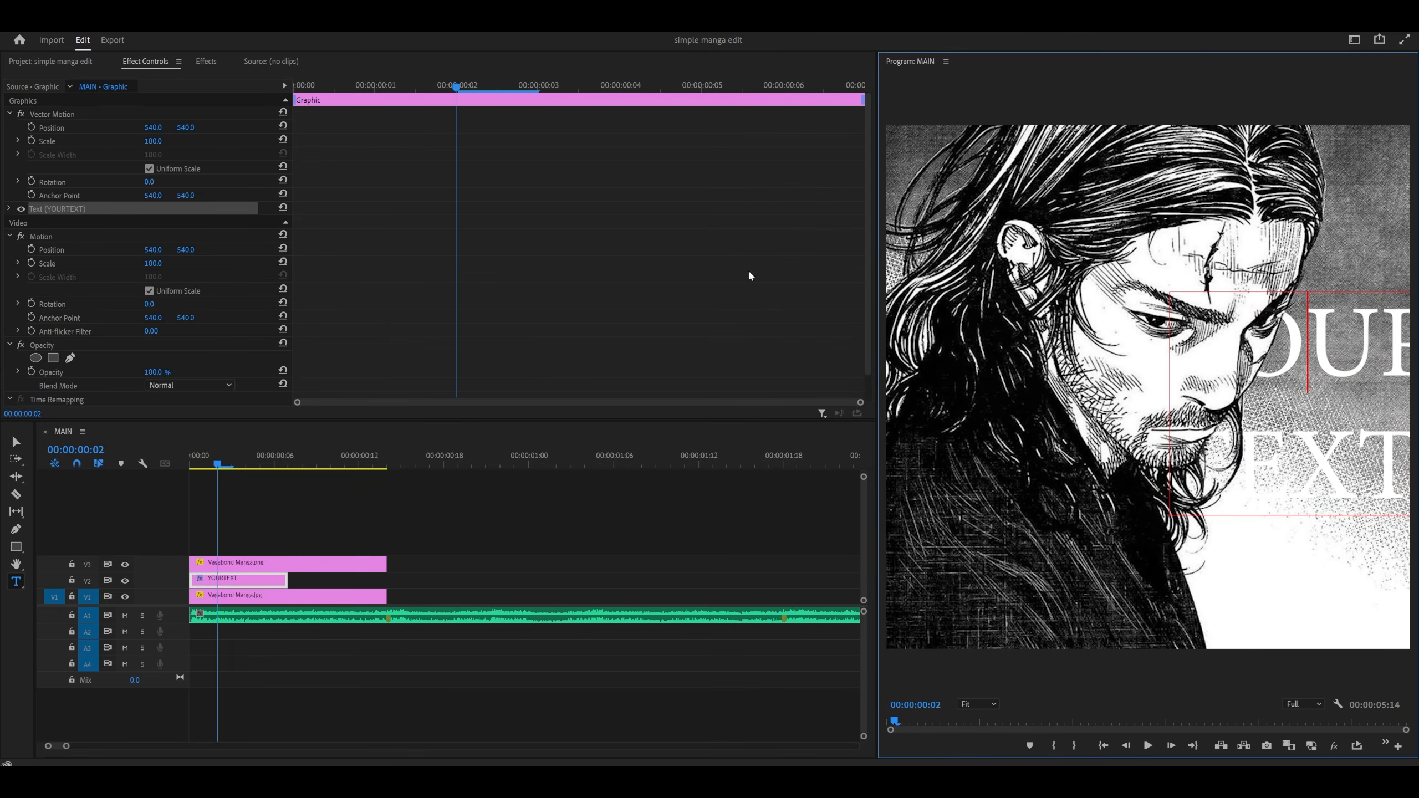
pyautogui.press('v')
pyautogui.moveTo(1301, 347); pyautogui.dragTo(1243, 394)
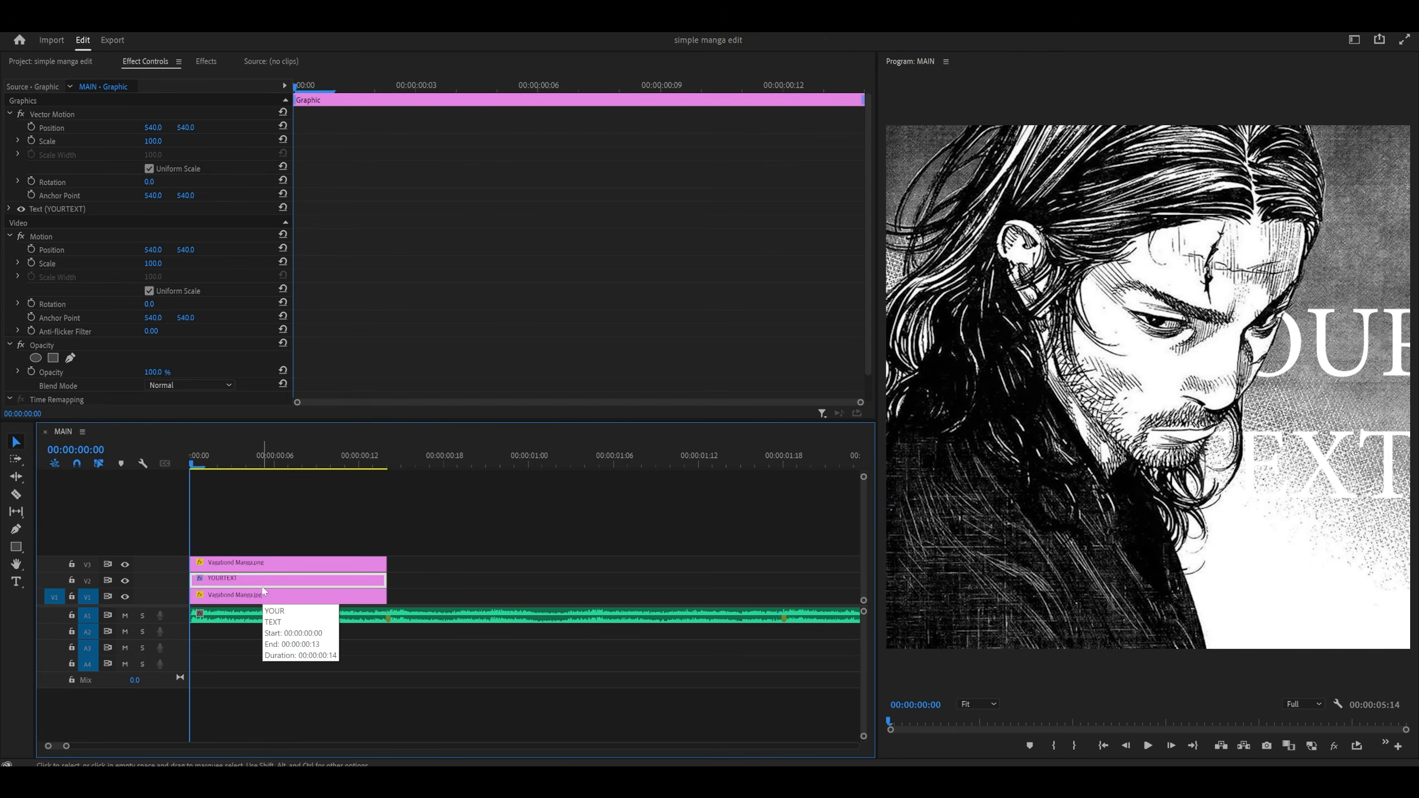
# - Delete the YOUR TEXT title from track V2 and save the project
pyautogui.press('Delete')
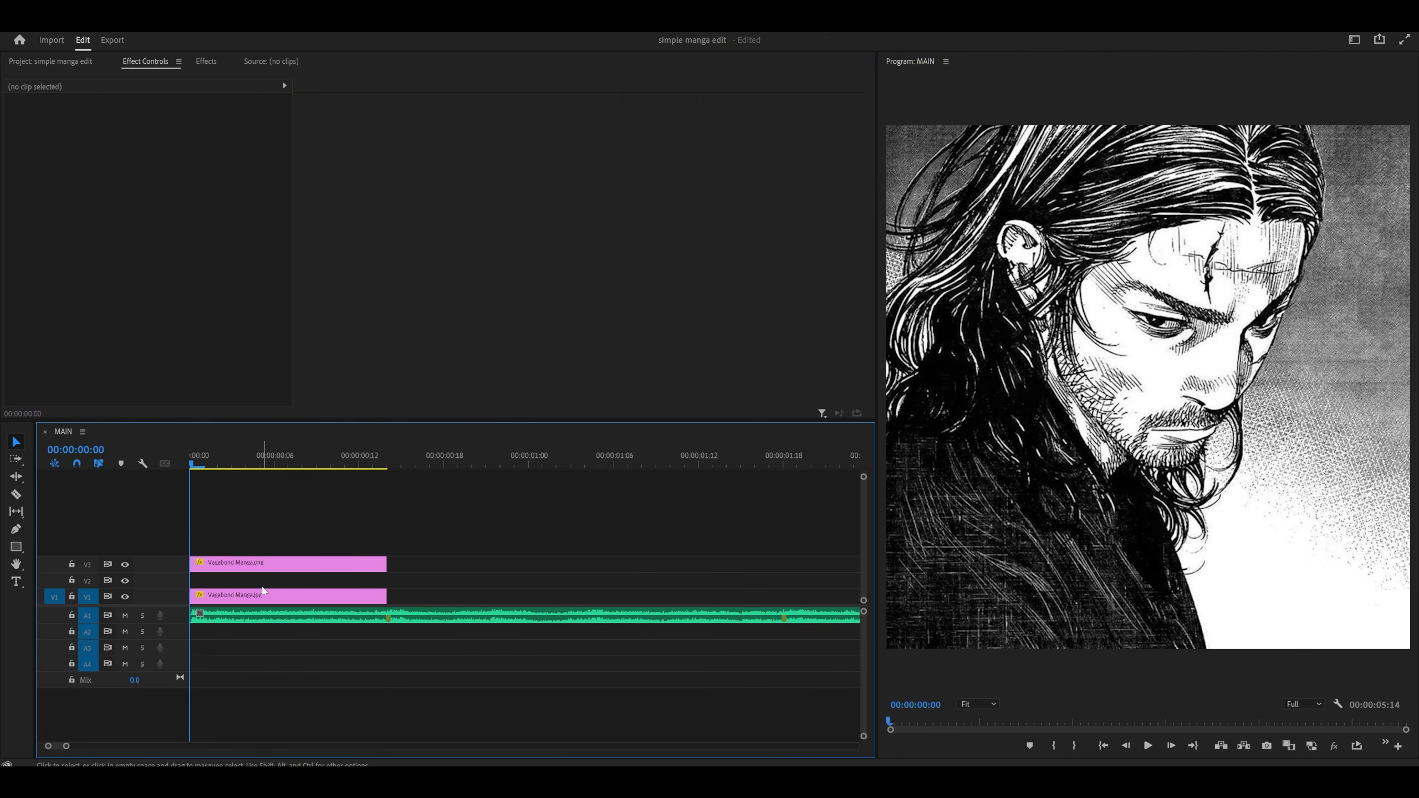
pyautogui.hotkey('ctrl', 's')
# - Add a title reading LOOKS LIKE on two lines over the character's face at the start of the sequence
pyautogui.press('t')
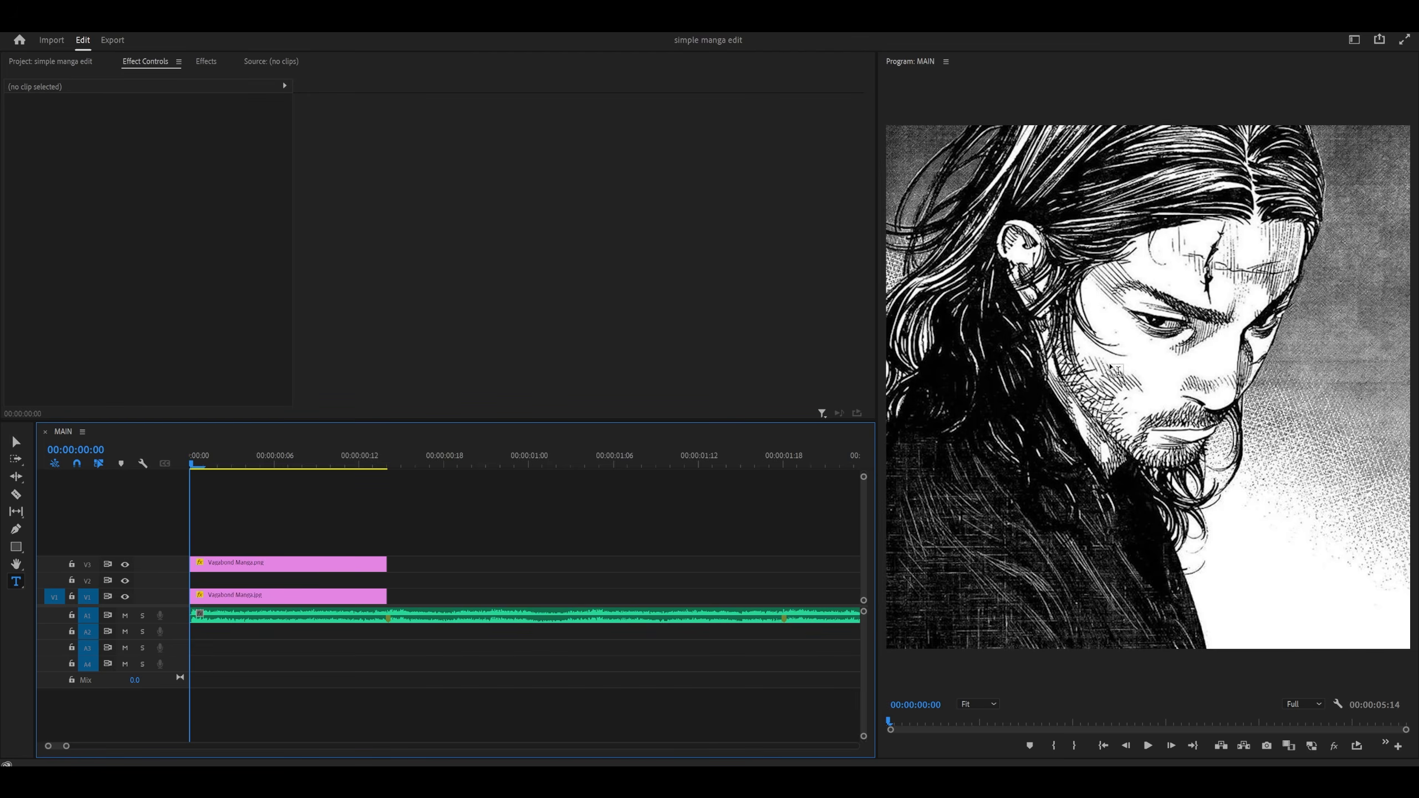
pyautogui.click(1111, 364)
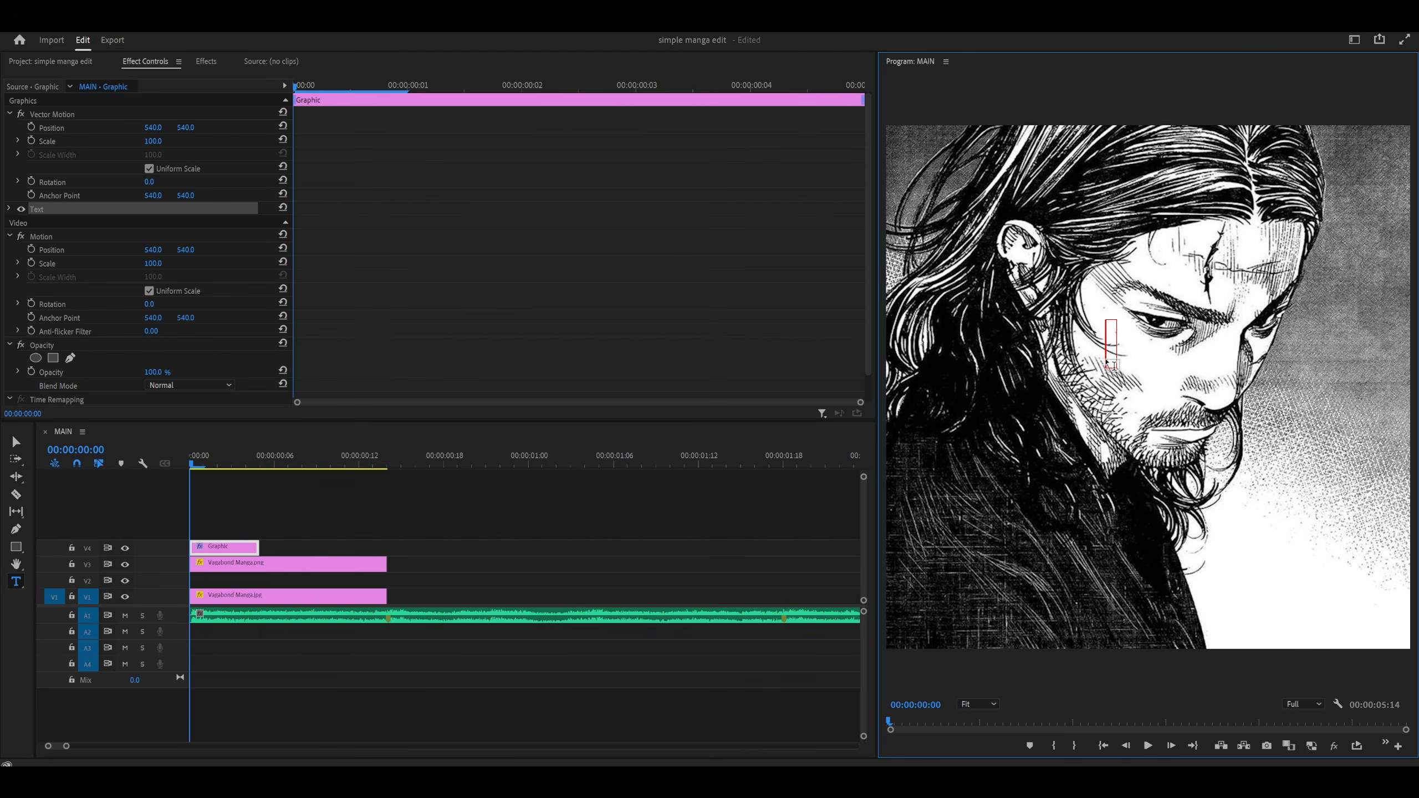
pyautogui.write('LOOKS')
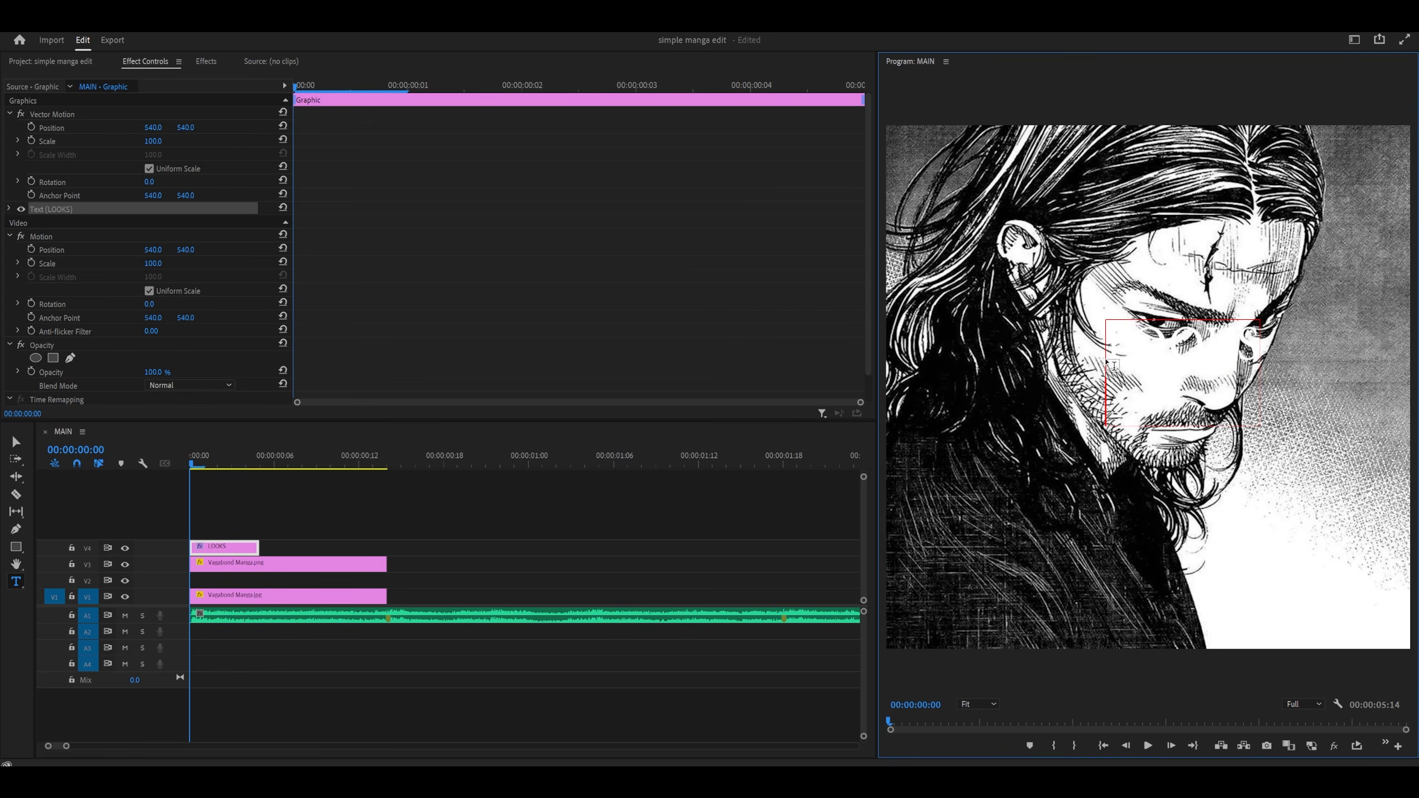
pyautogui.write('LIKE')
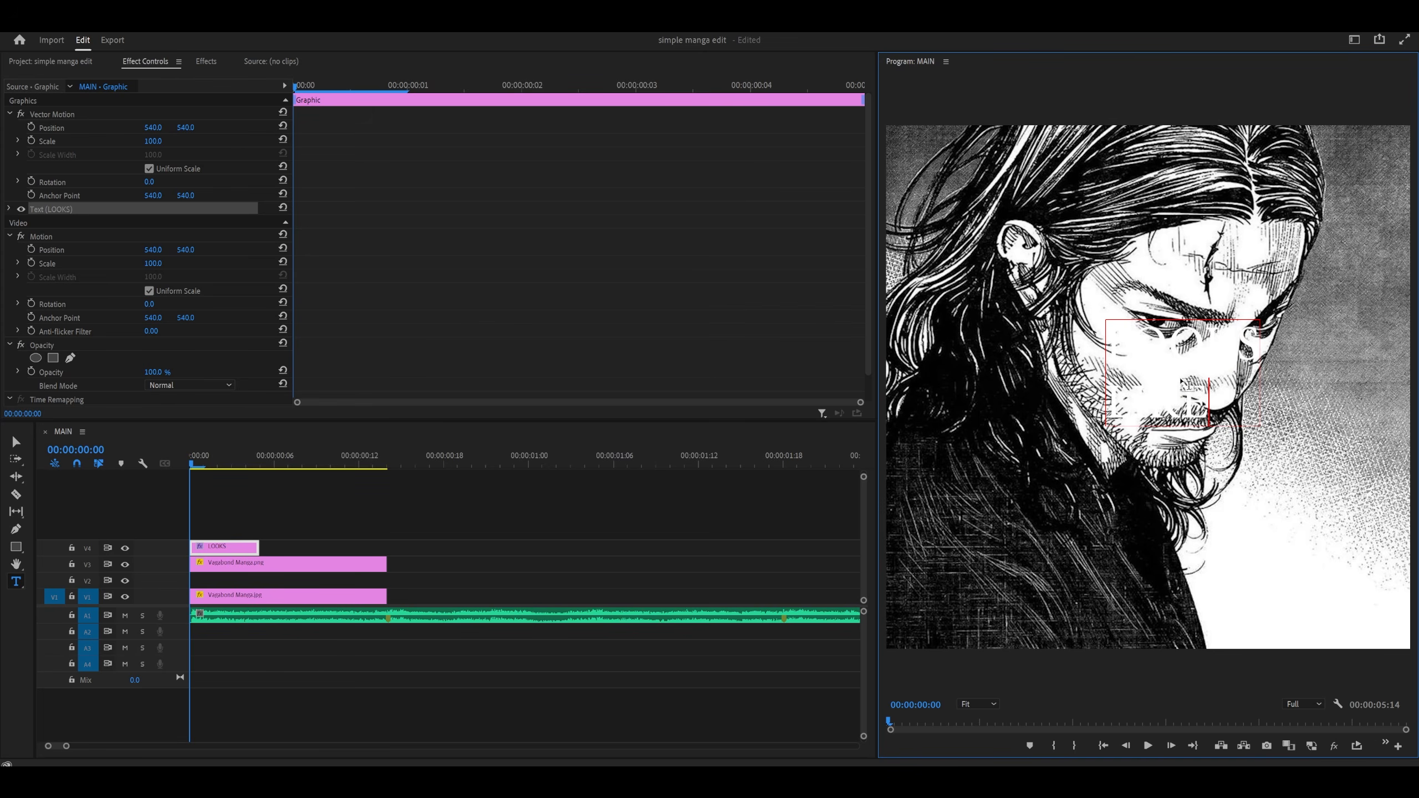
# - Set the fill colour of the LOOKS LIKE title to black
pyautogui.click(152, 73)
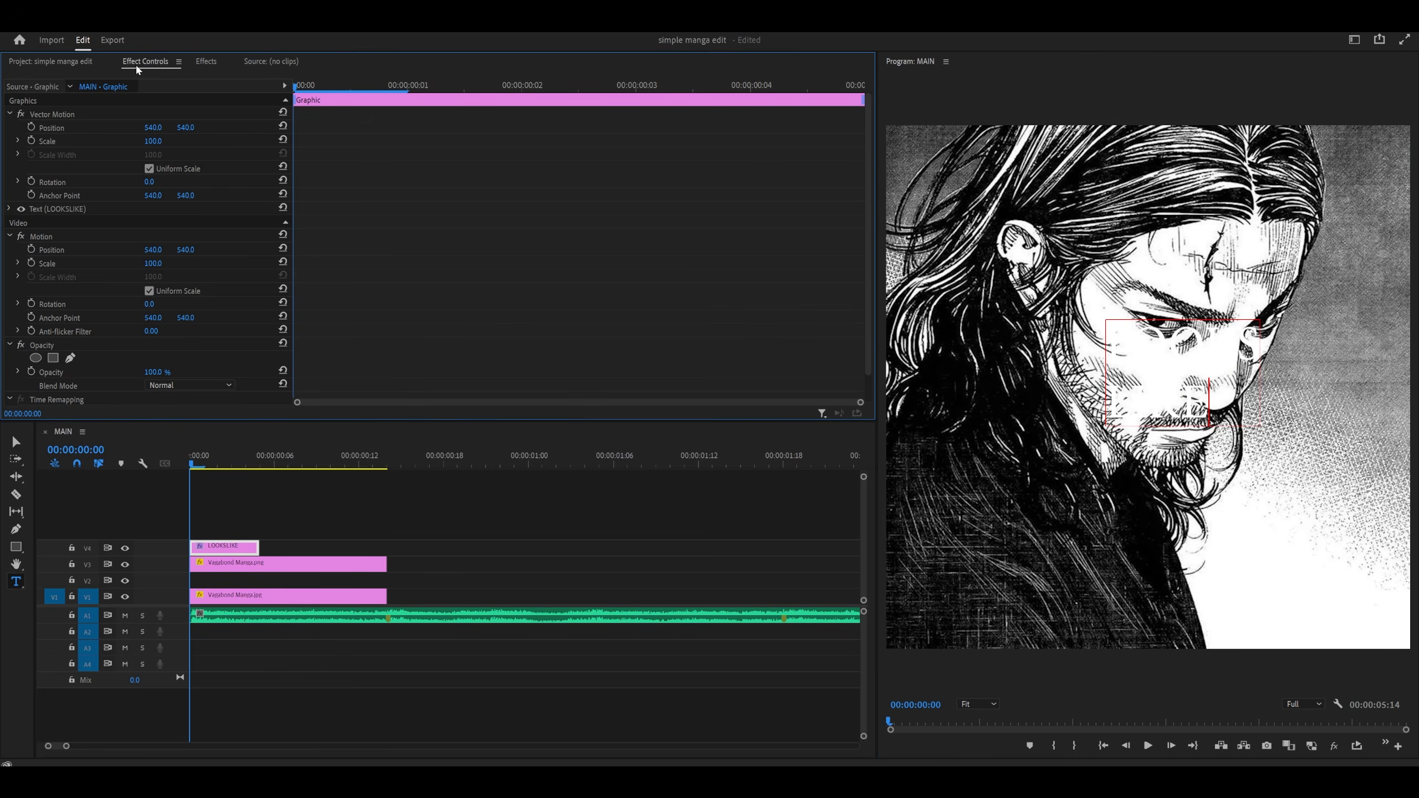
pyautogui.click(9, 208)
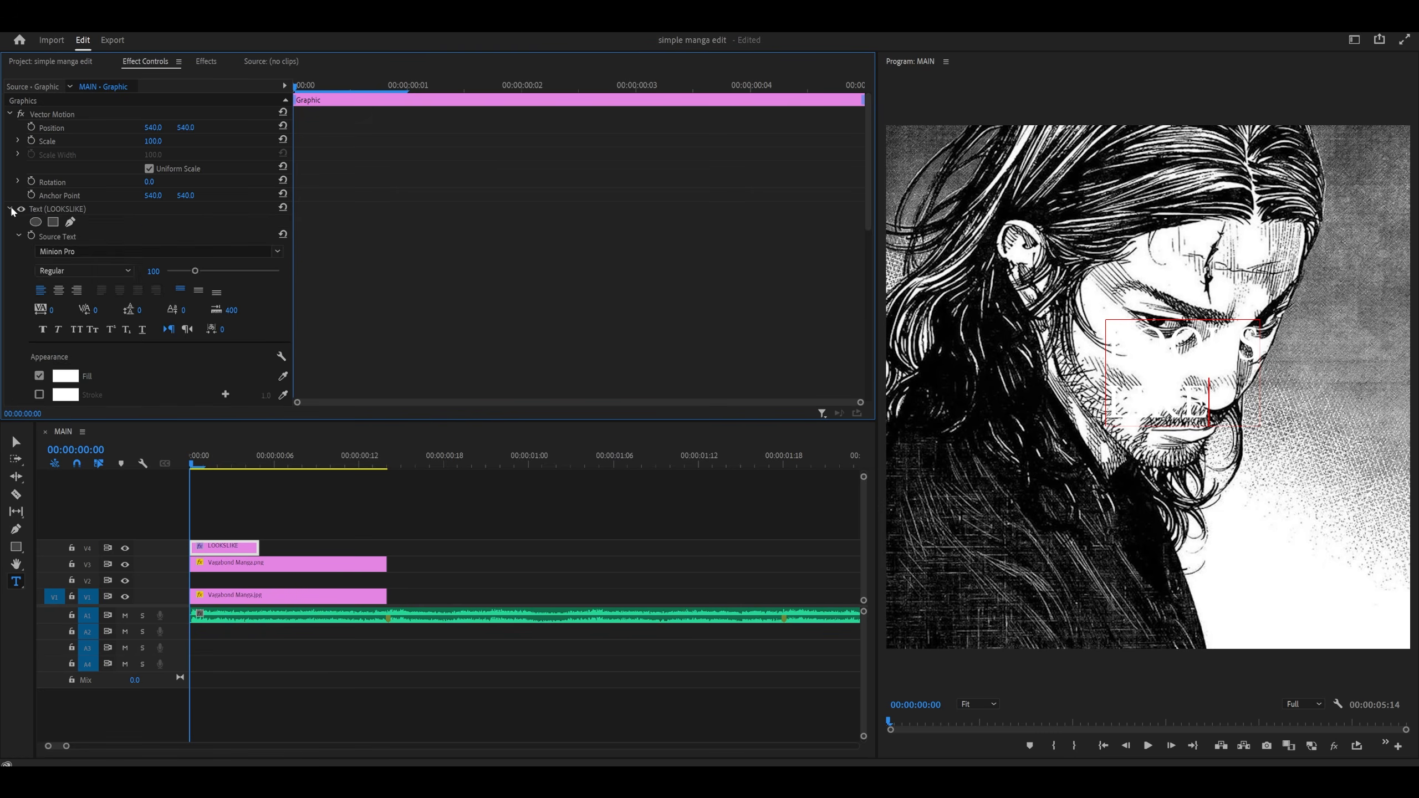
pyautogui.scroll(-2, 424, 272)
pyautogui.click(68, 314)
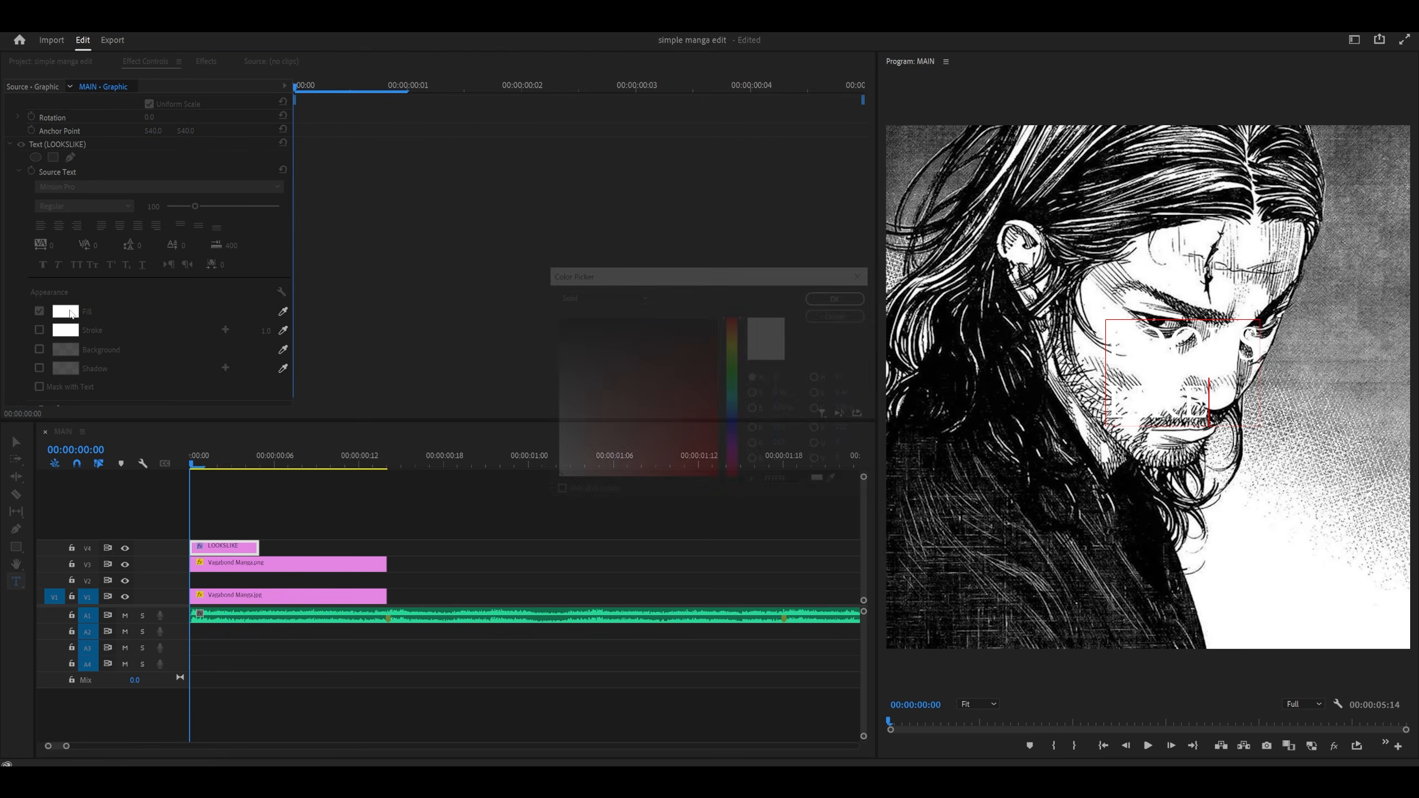
pyautogui.moveTo(707, 417); pyautogui.dragTo(761, 283)
pyautogui.click(840, 296)
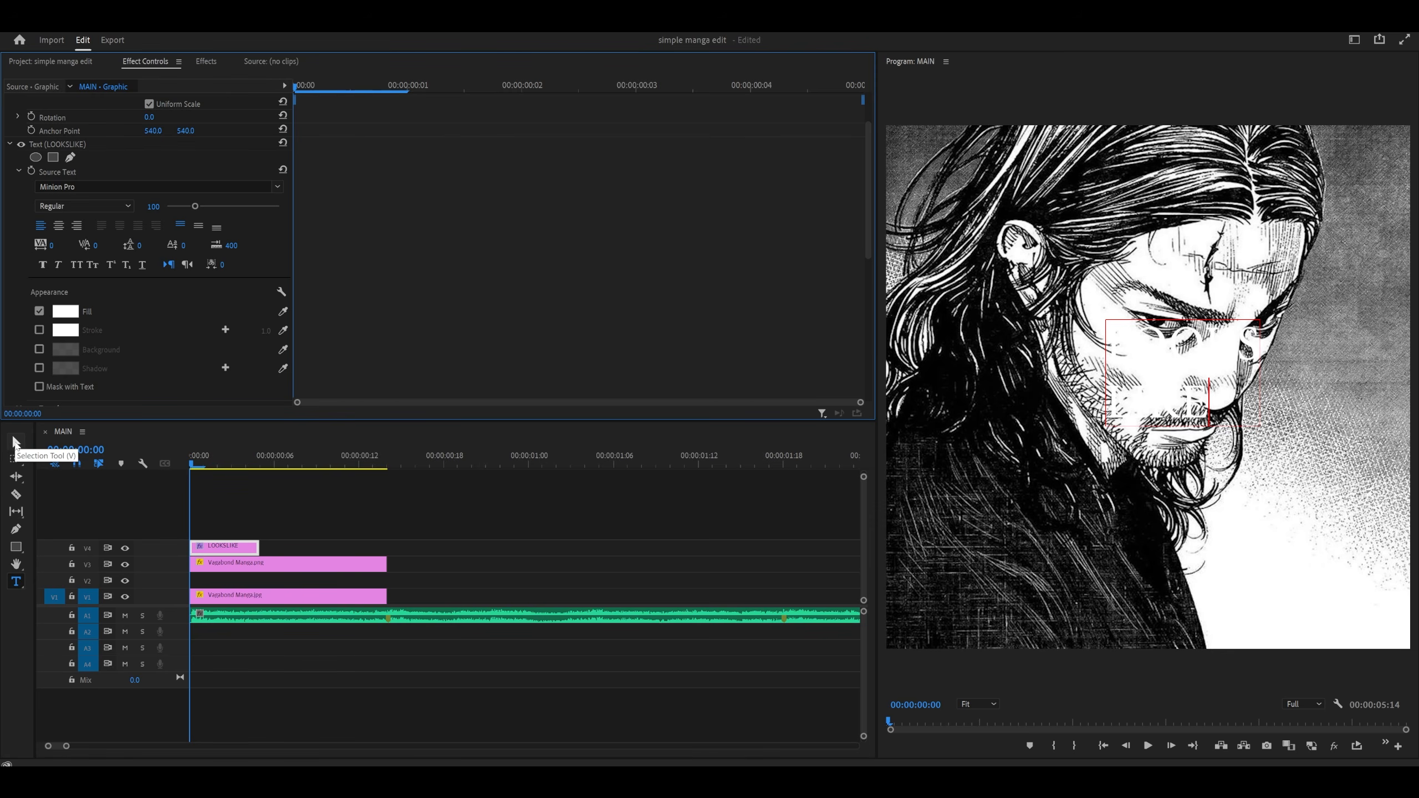
pyautogui.click(16, 443)
pyautogui.click(66, 311)
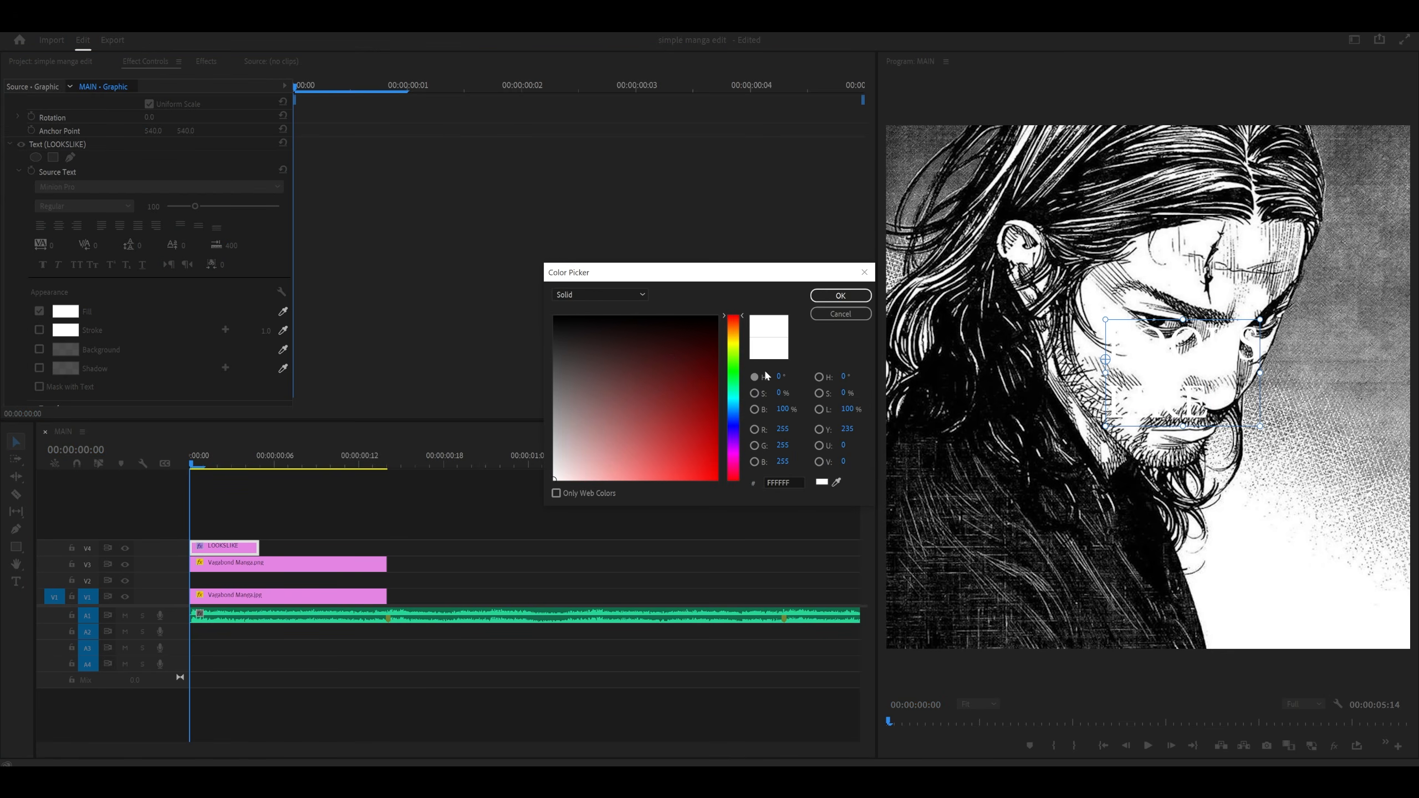
pyautogui.moveTo(671, 361); pyautogui.dragTo(615, 316)
pyautogui.click(841, 295)
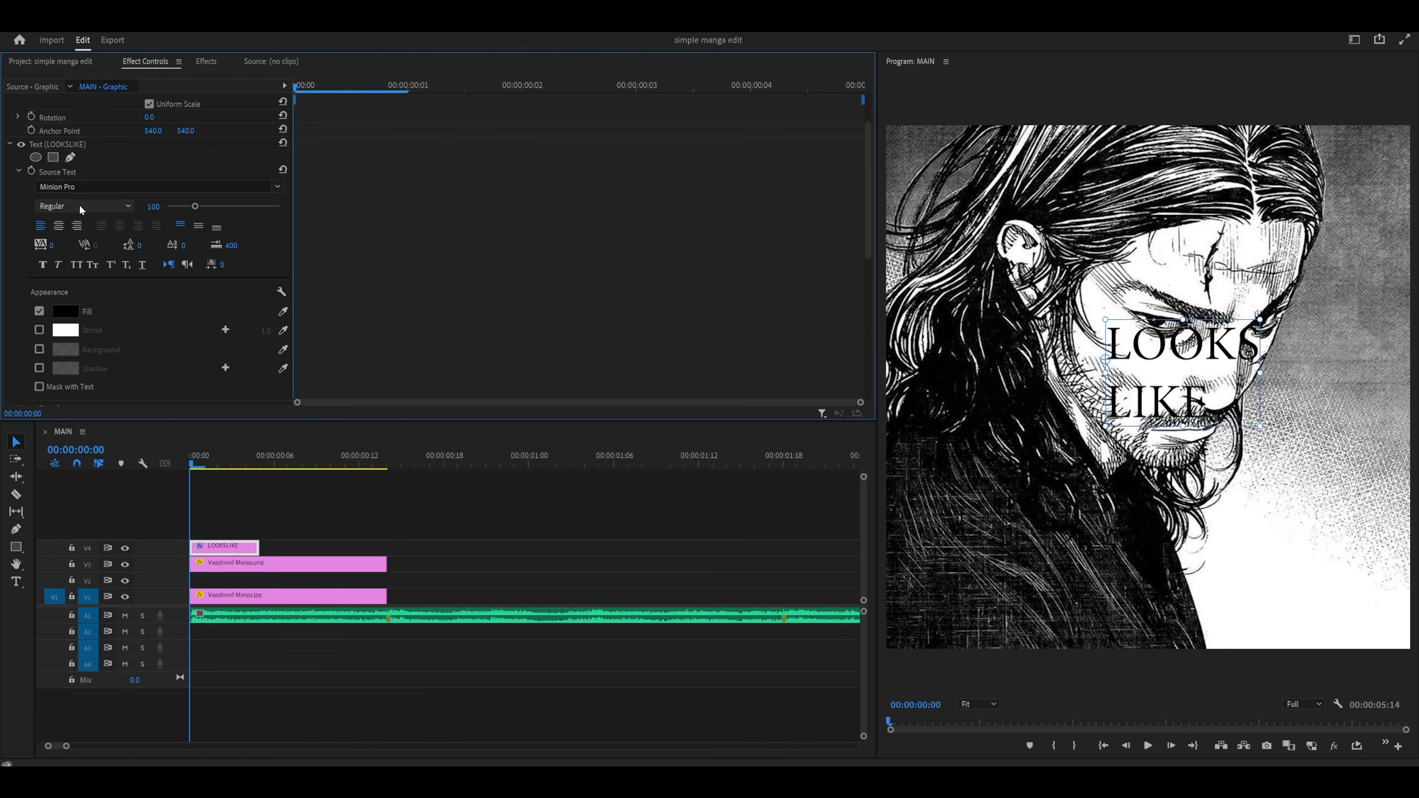
# - Keep the Minion Pro Regular font, apply faux bold to the LOOKS LIKE title, and set its leading to -39
pyautogui.click(75, 207)
pyautogui.click(86, 186)
pyautogui.click(1170, 374)
pyautogui.click(42, 266)
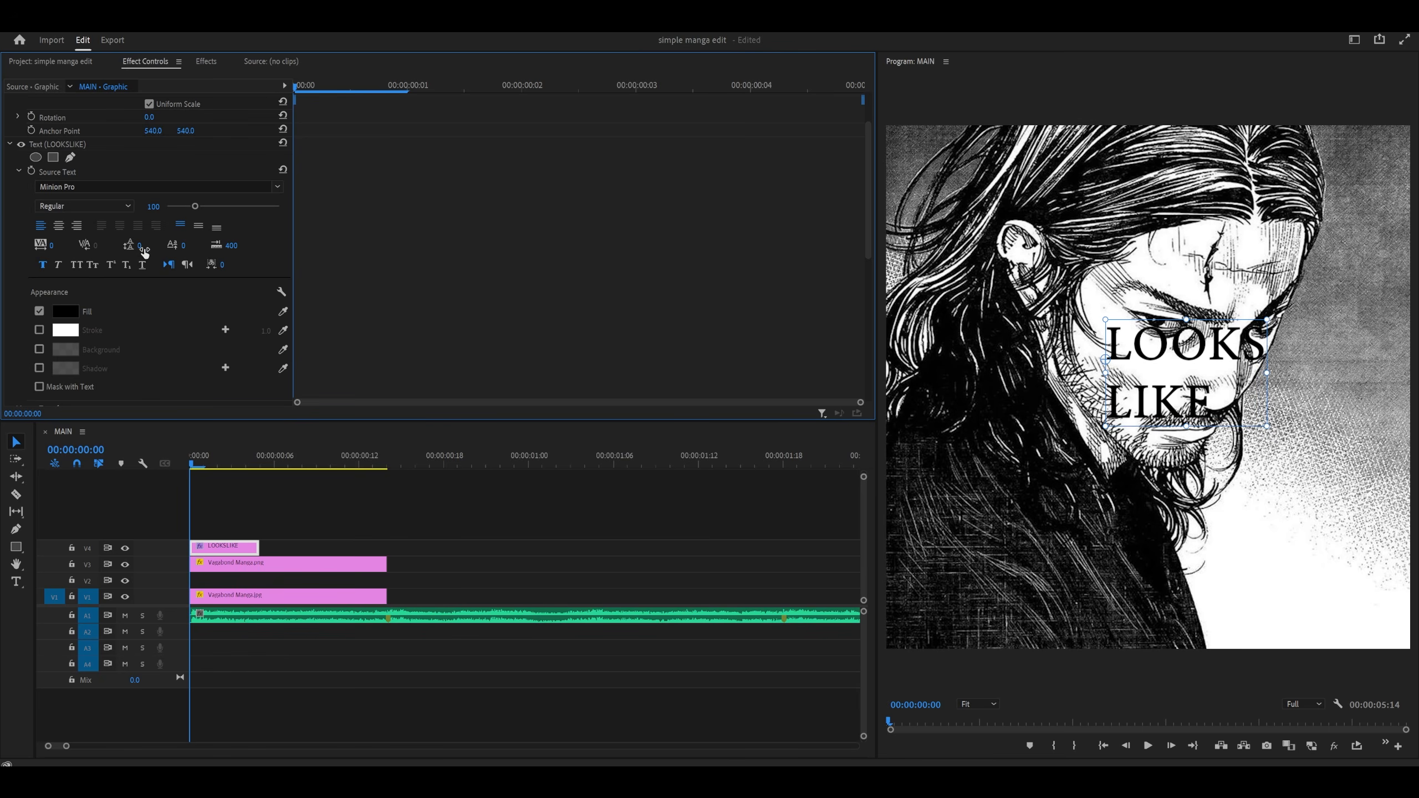
pyautogui.moveTo(139, 247); pyautogui.dragTo(117, 246)
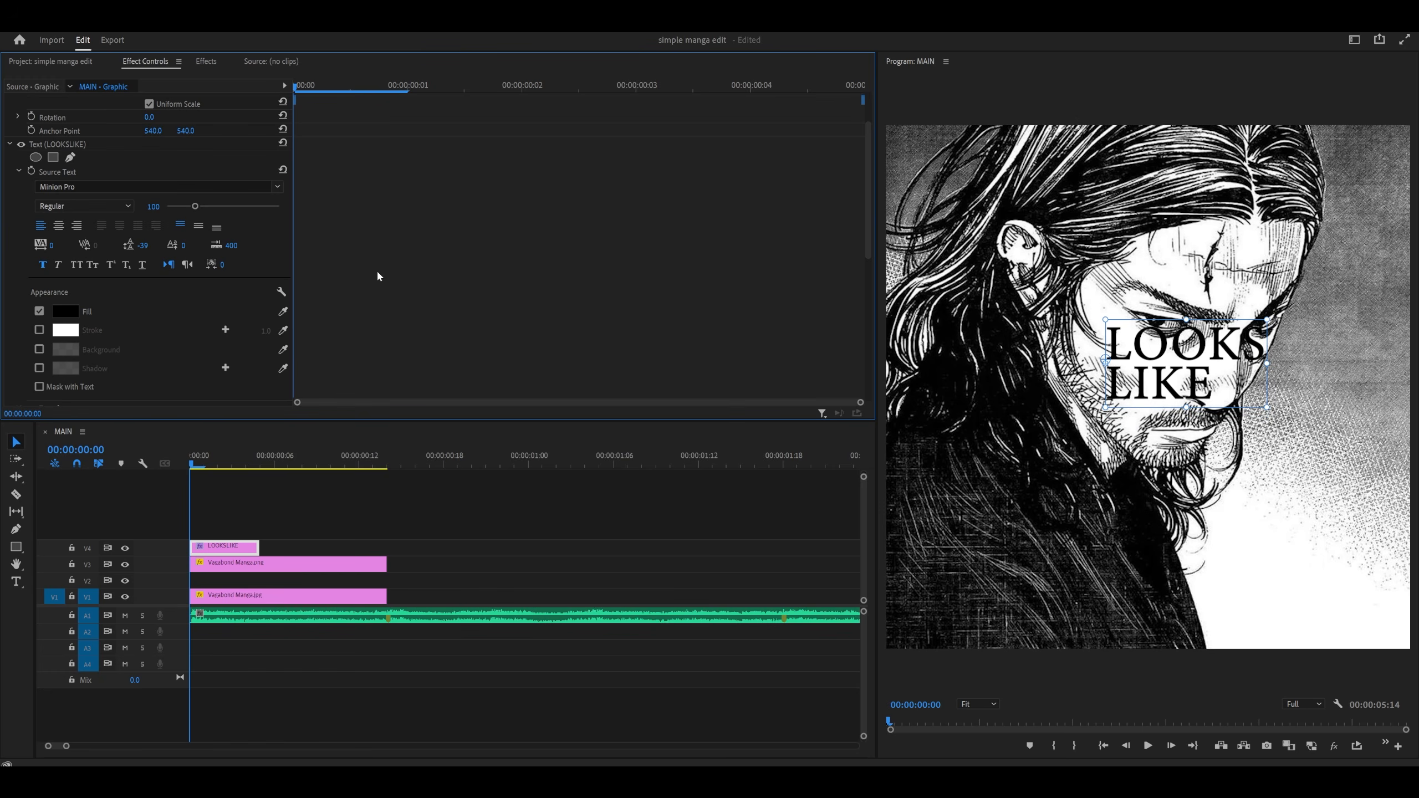
# - Examine the title's Vector Motion, text Transform and clip Motion properties, and select the Motion effect
pyautogui.click(1271, 408)
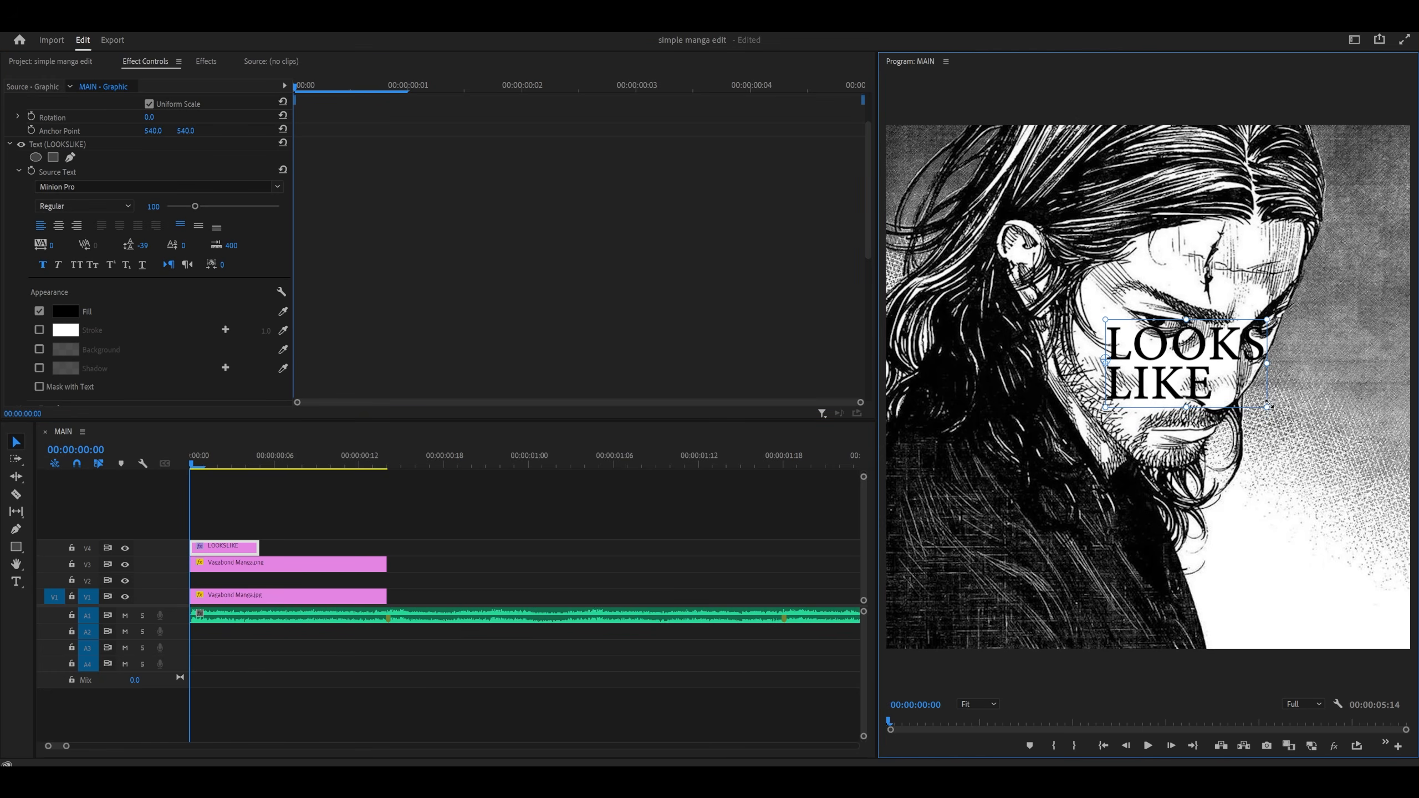
pyautogui.scroll(-8, 512, 245)
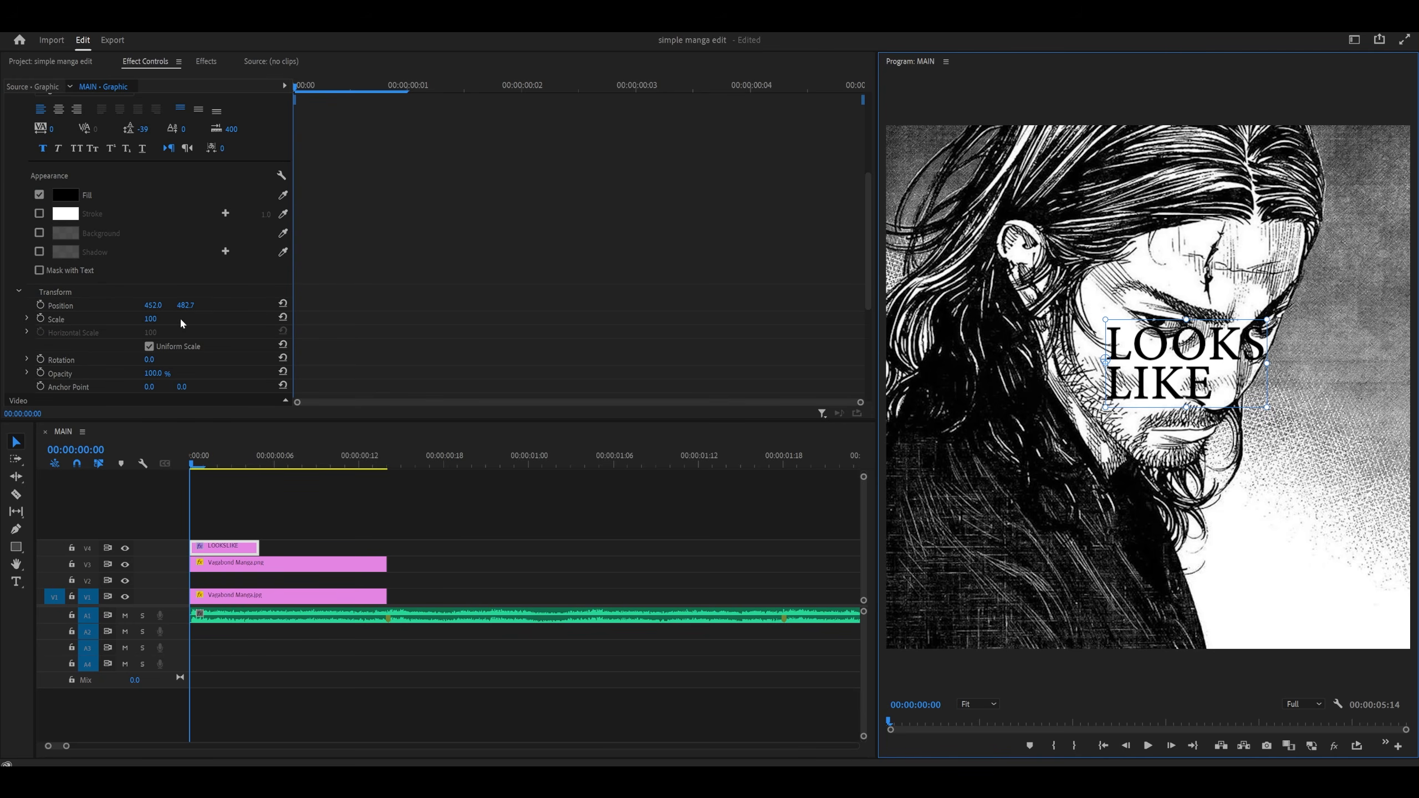
pyautogui.scroll(1, 167, 321)
pyautogui.scroll(-1, 72, 352)
pyautogui.scroll(7, 83, 347)
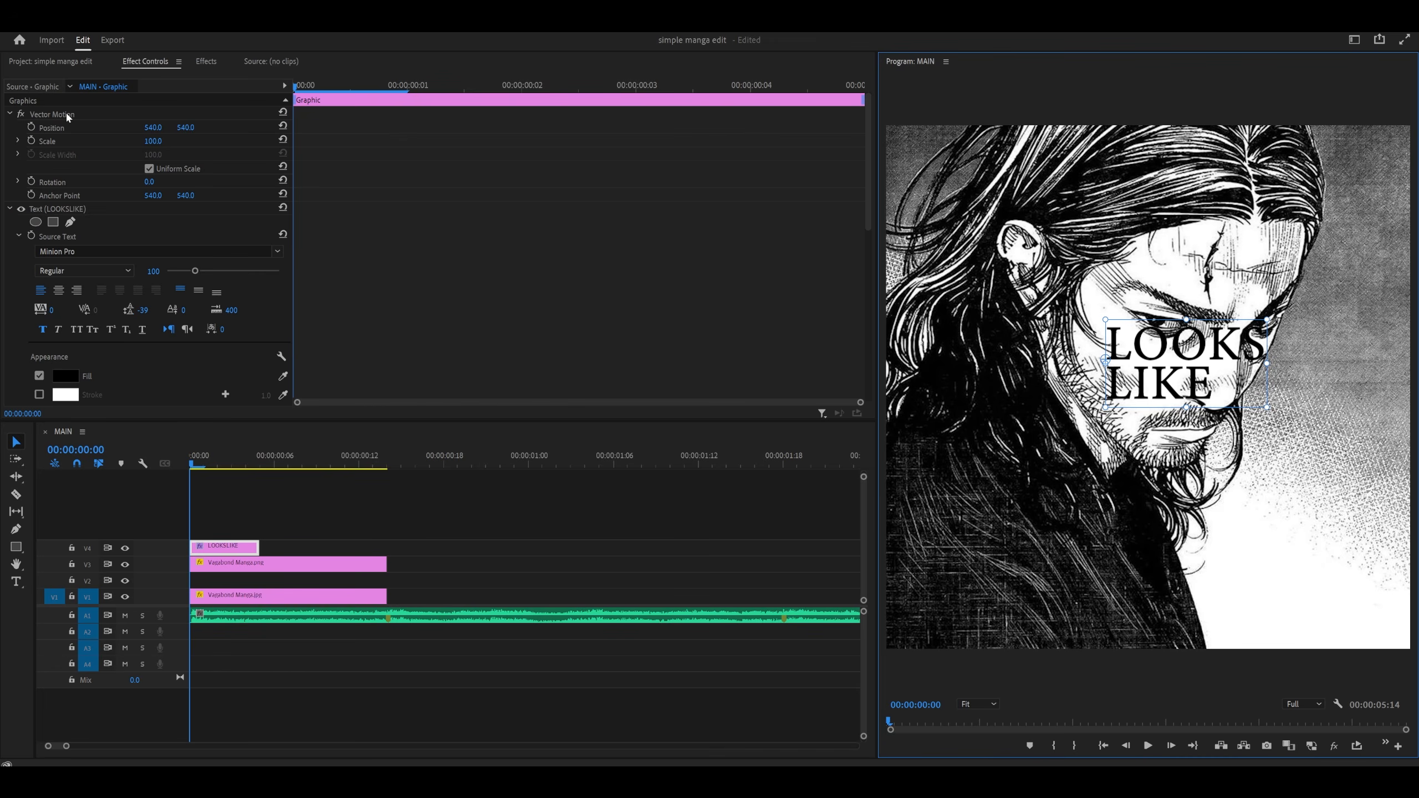
pyautogui.scroll(-12, 371, 242)
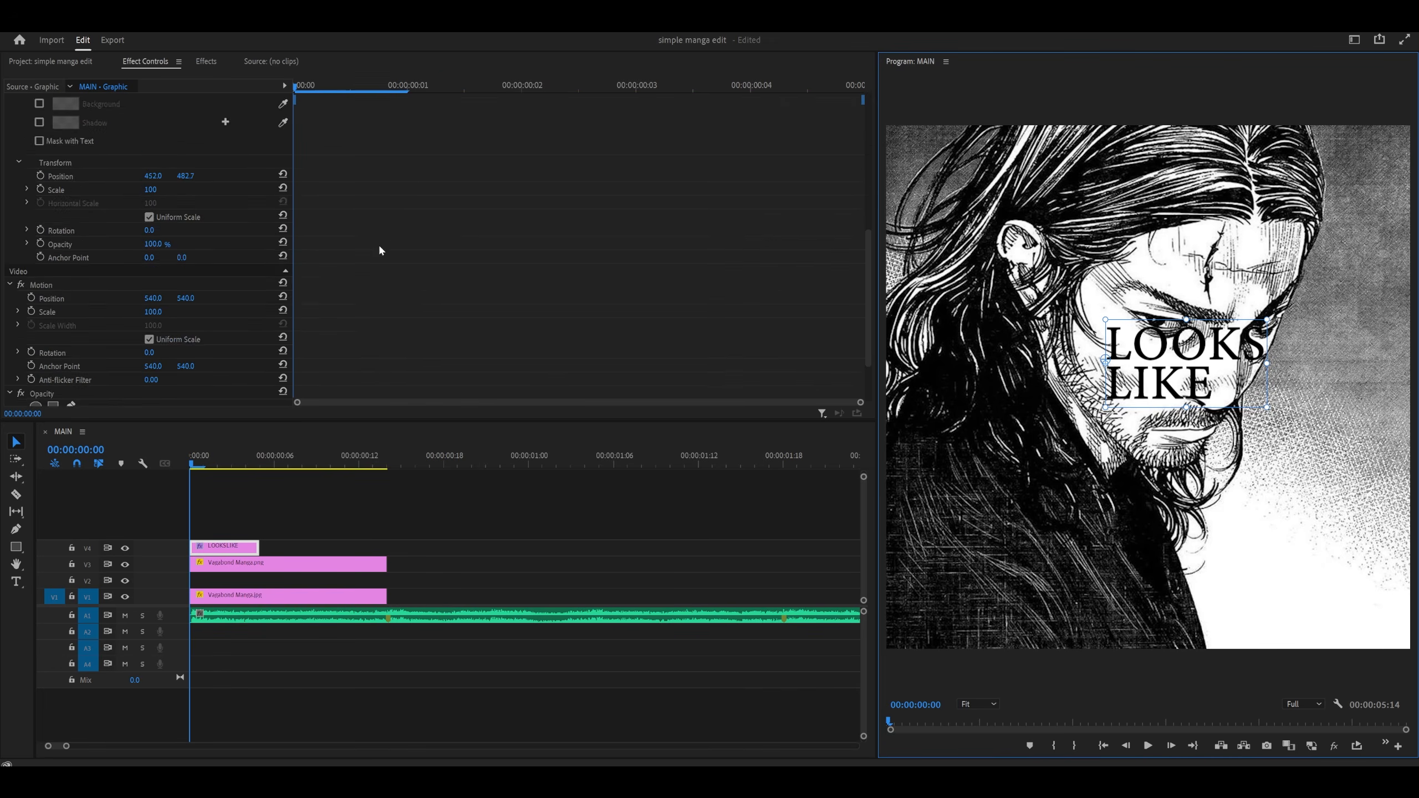
pyautogui.scroll(-2, 280, 307)
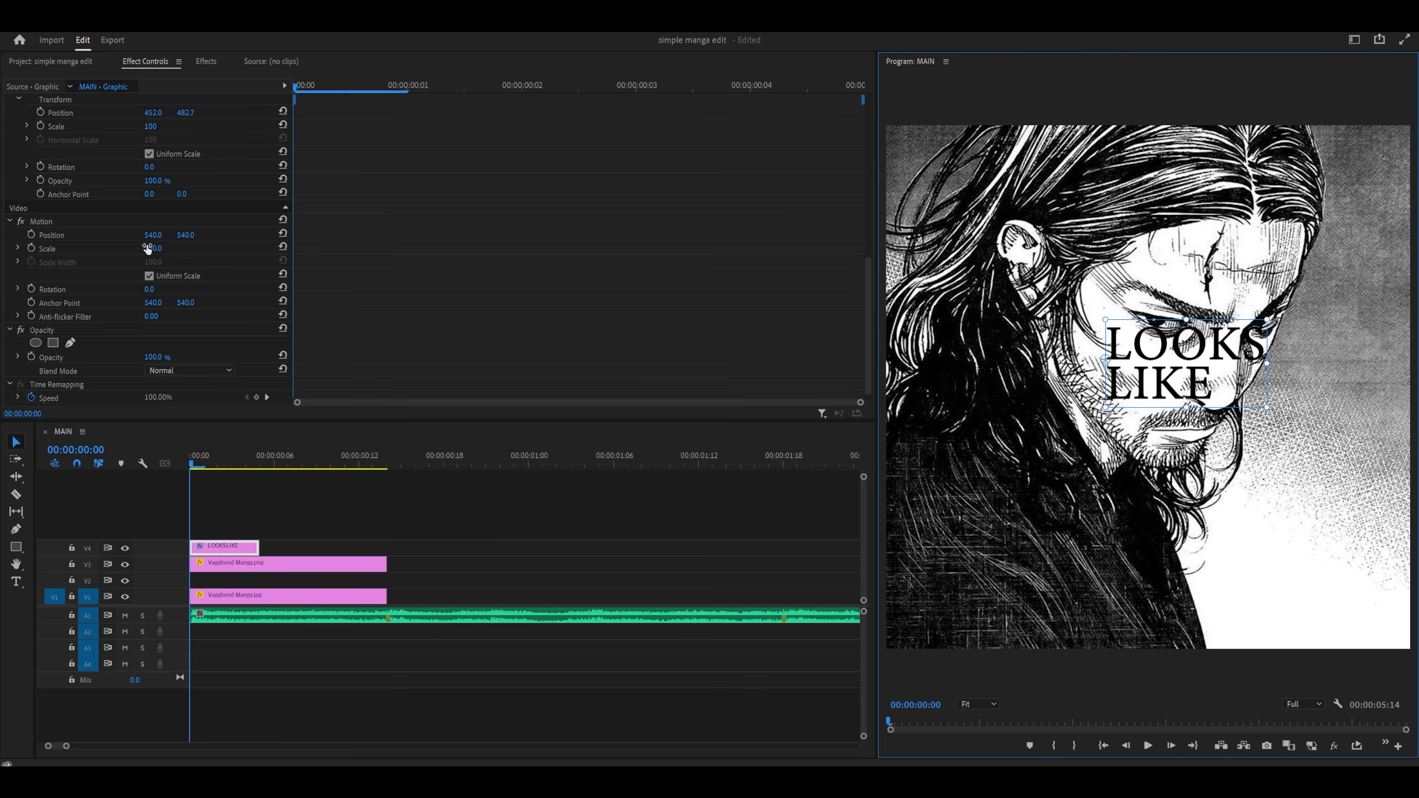
pyautogui.click(123, 222)
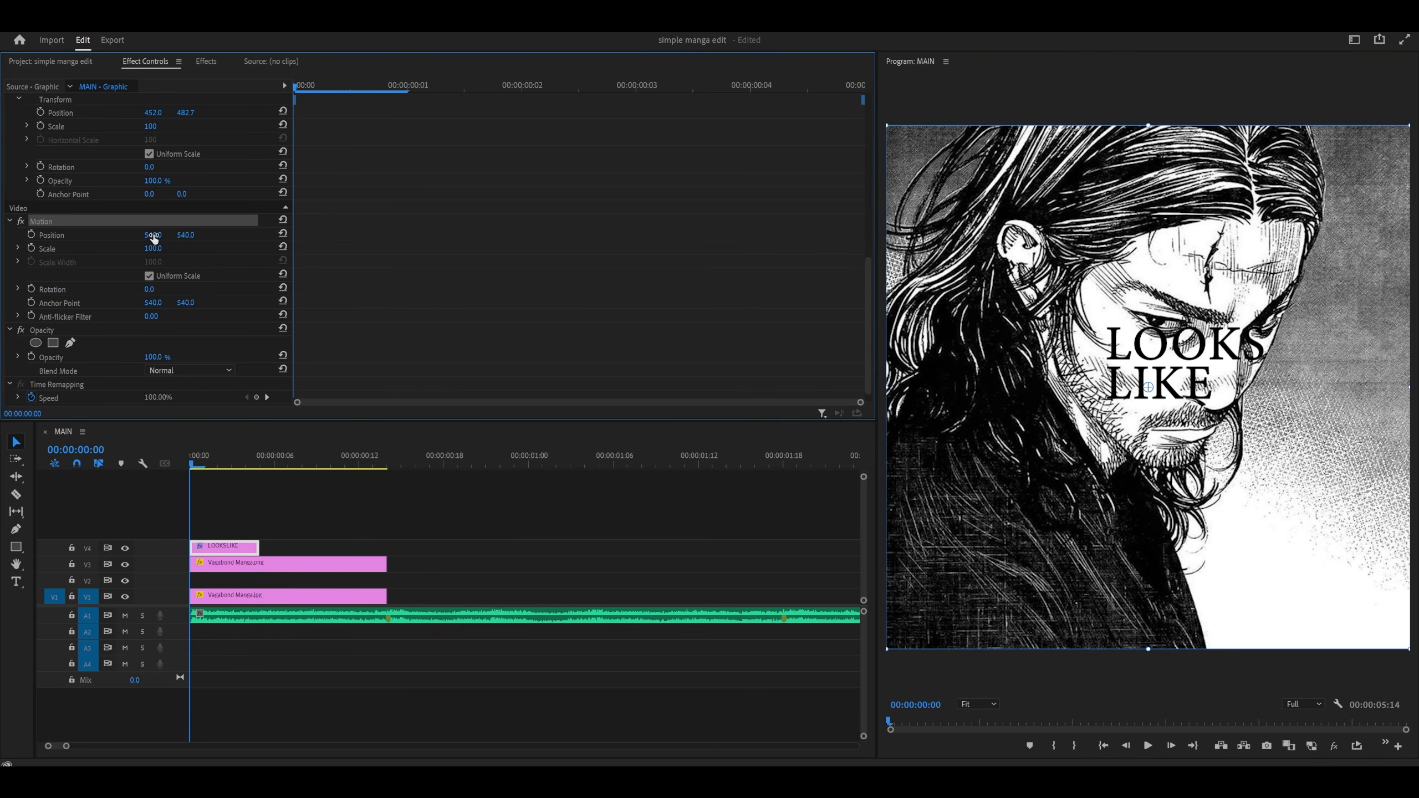
# - Scale the LOOKS LIKE text up to 185 and lower it to position 452.0, 753.7
pyautogui.scroll(5, 405, 269)
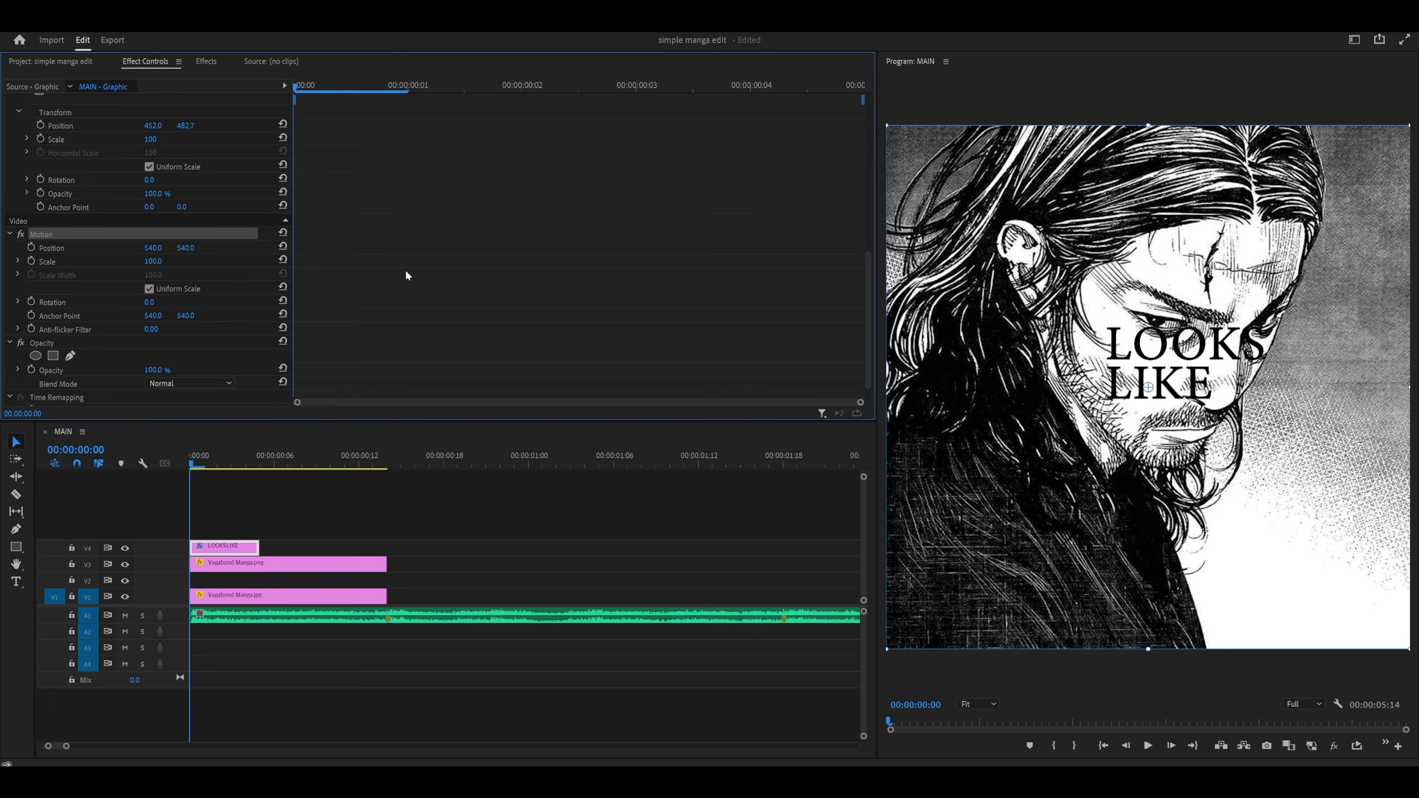
pyautogui.click(148, 255)
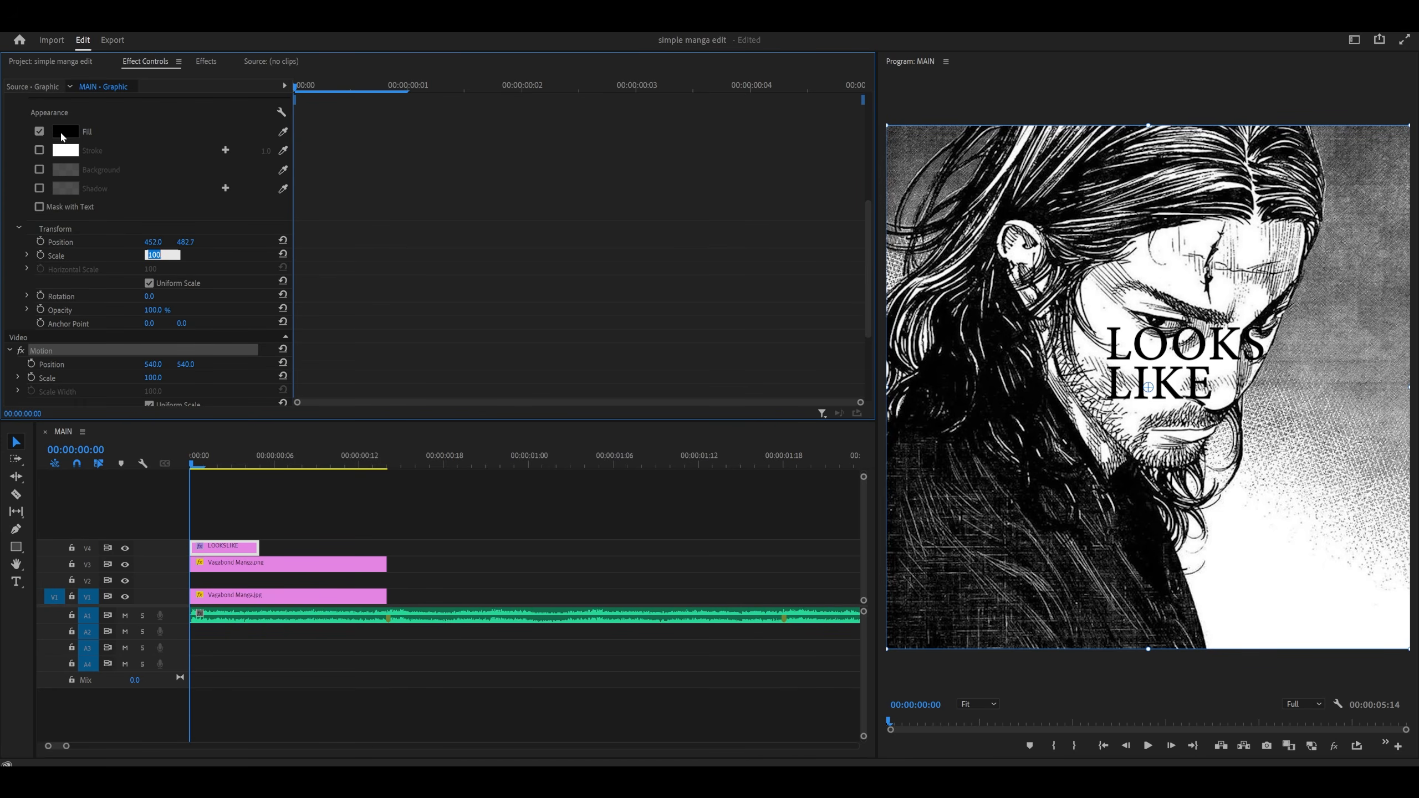
pyautogui.moveTo(157, 293); pyautogui.dragTo(337, 279)
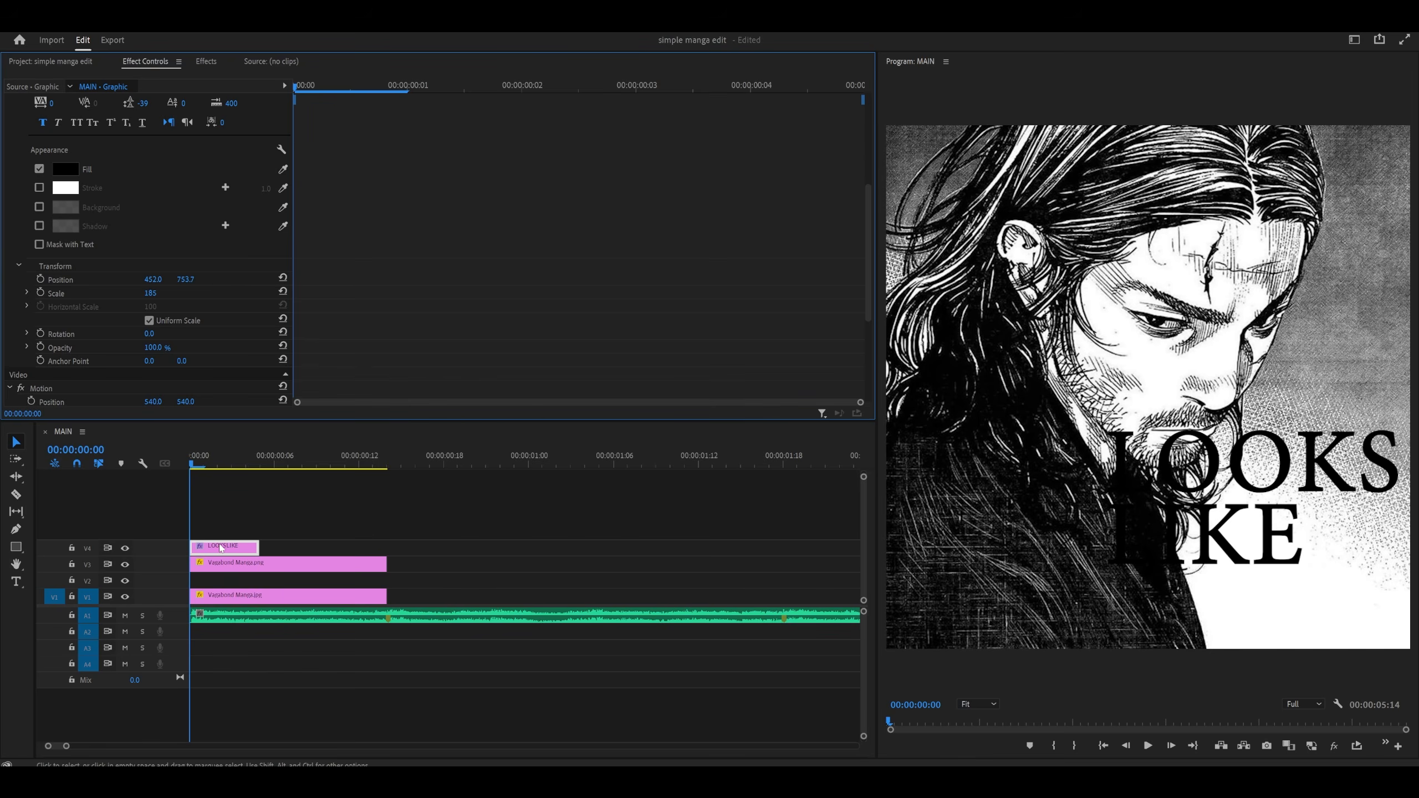
# - Extend the LOOKS LIKE clip to the end of the manga clips, trying it on V2 beneath the cutout before returning it to V4
pyautogui.click(220, 547)
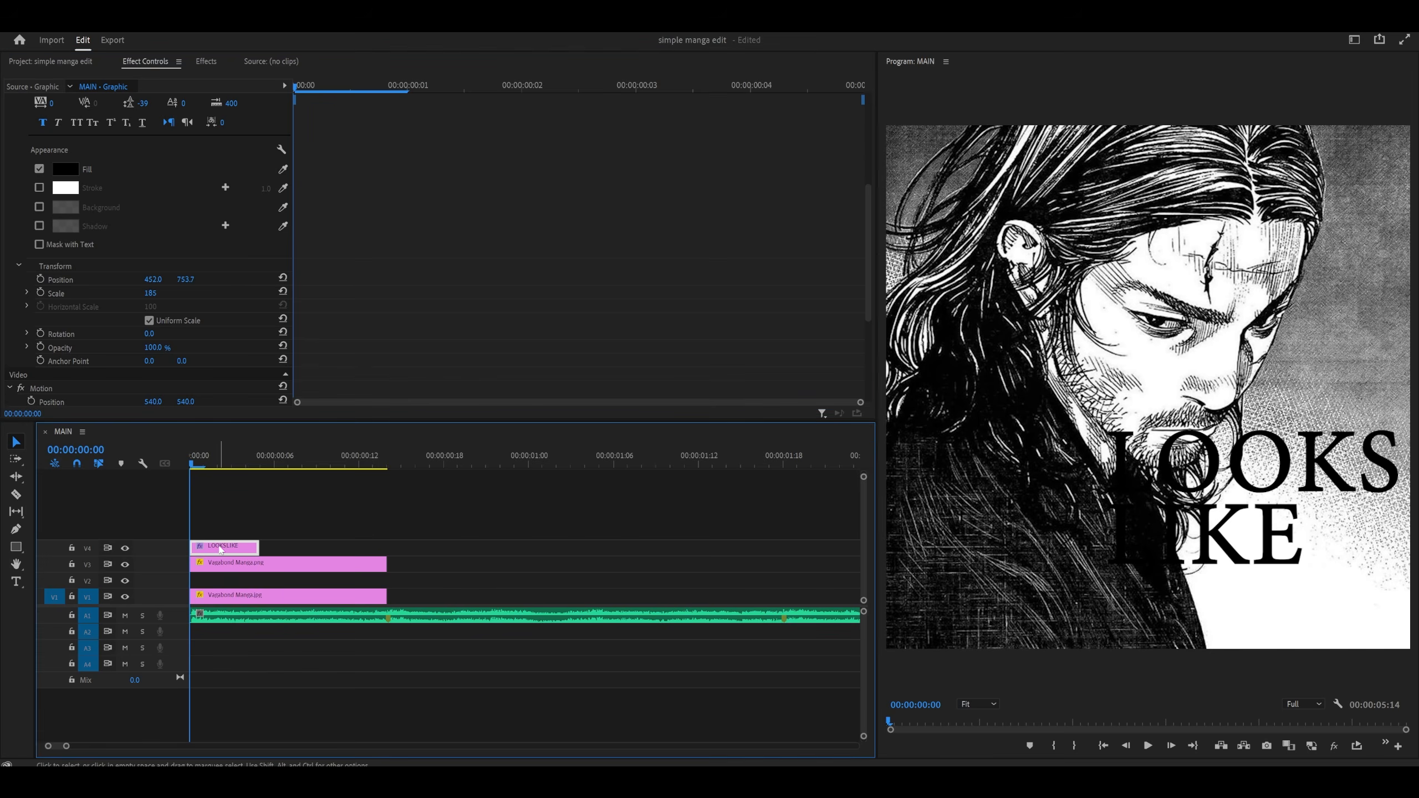
pyautogui.moveTo(221, 550); pyautogui.dragTo(382, 581)
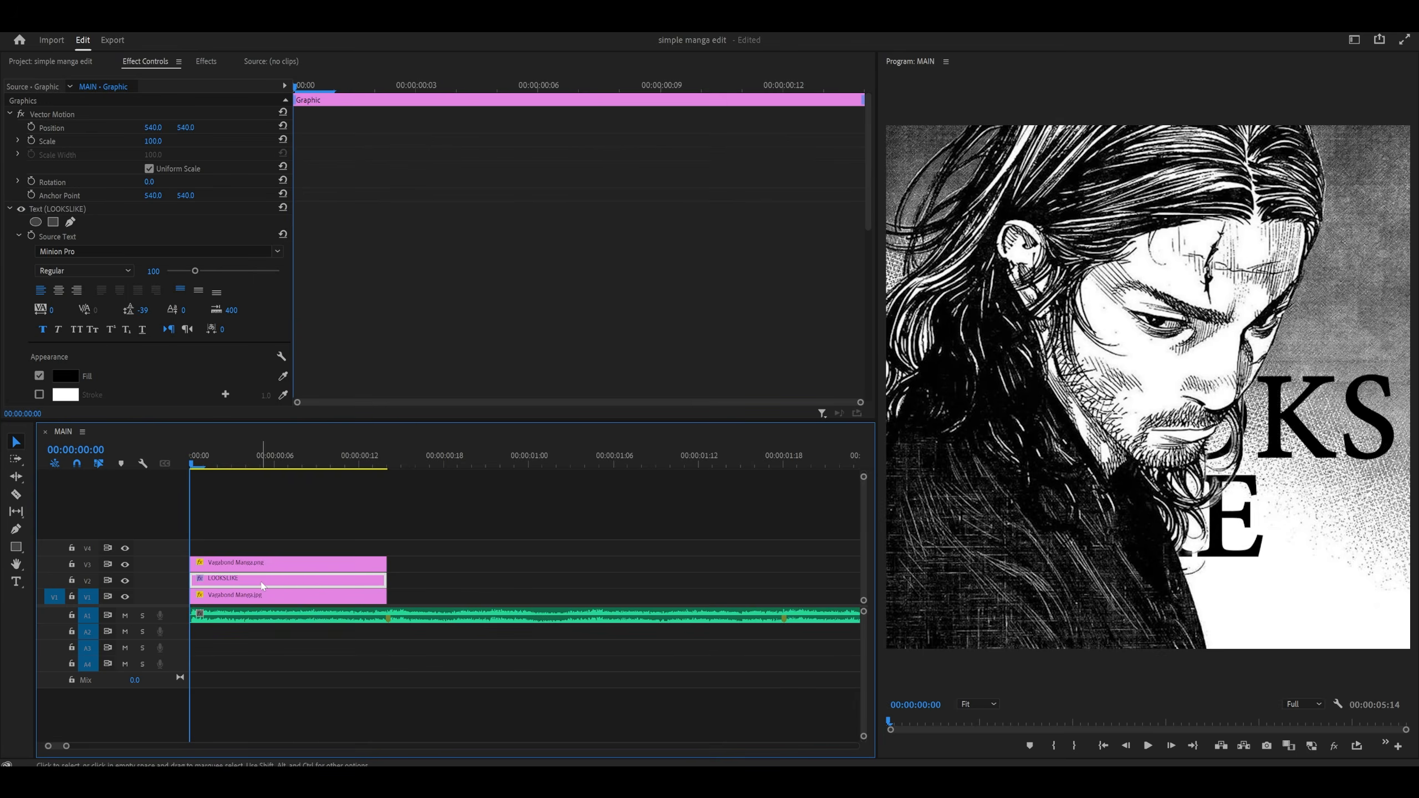
pyautogui.moveTo(264, 583); pyautogui.dragTo(263, 550)
# - Right-align the LOOKS LIKE text, shrink it and place it in the lower-right corner of the frame
pyautogui.click(1190, 457)
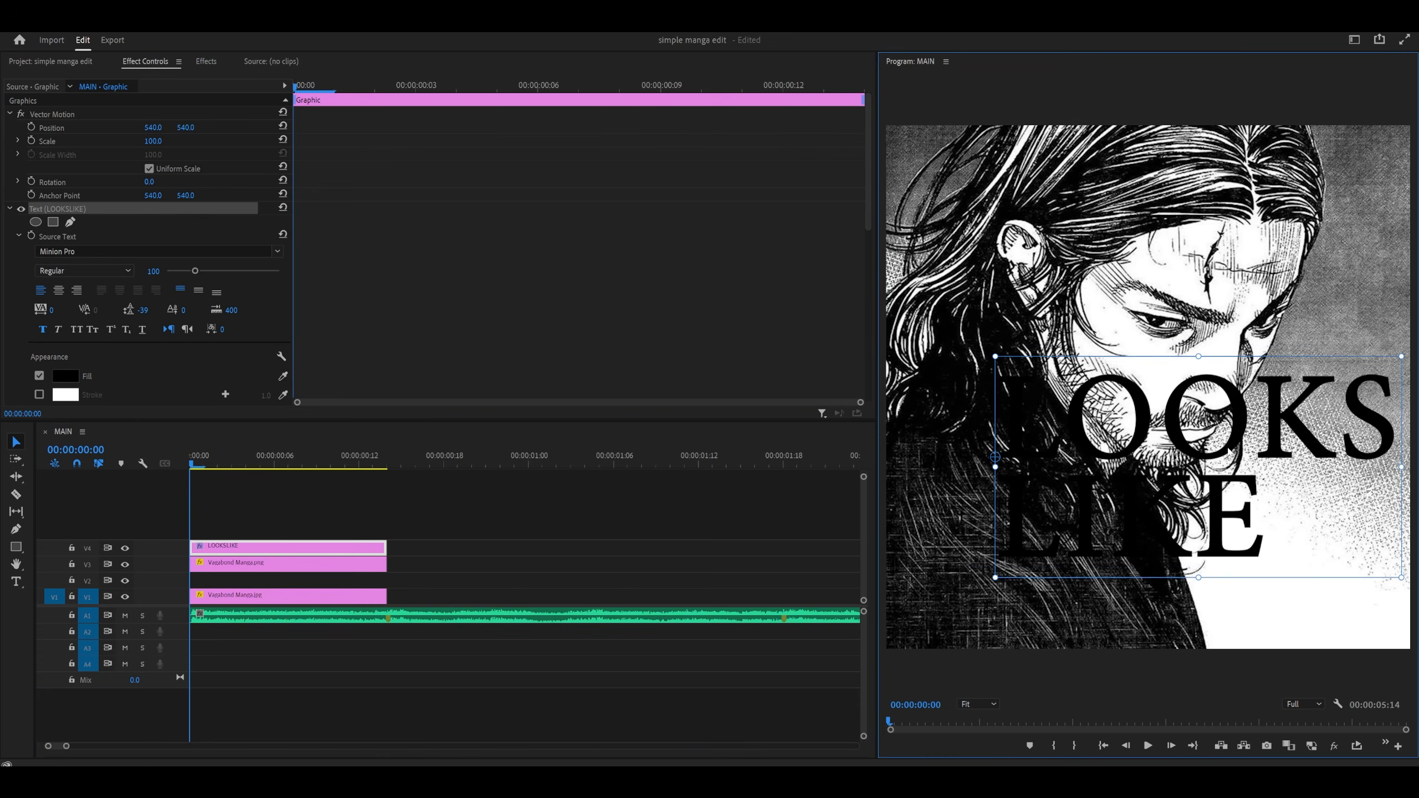
pyautogui.moveTo(1190, 457); pyautogui.dragTo(1165, 448)
pyautogui.scroll(-1, 268, 294)
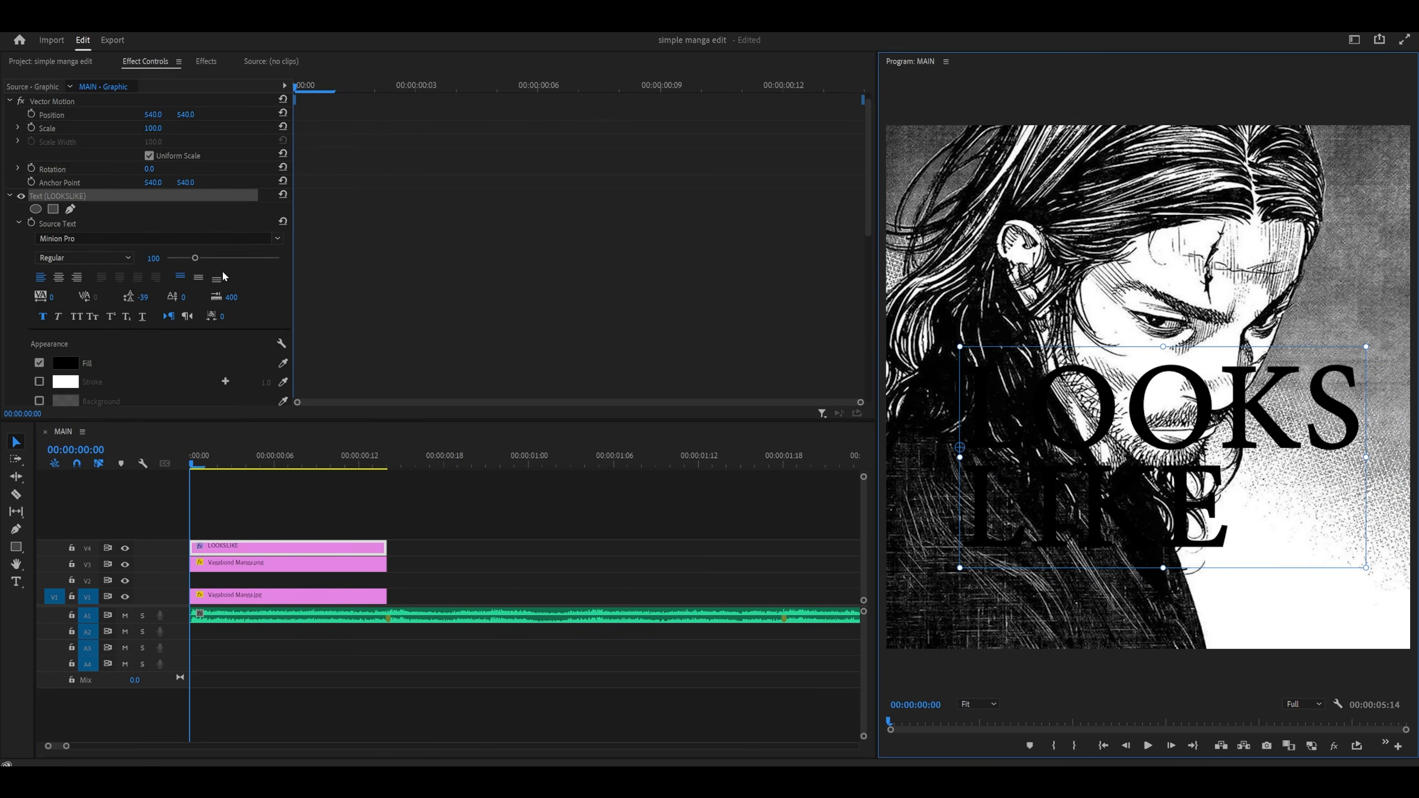
pyautogui.click(77, 278)
pyautogui.moveTo(912, 429); pyautogui.dragTo(1266, 440)
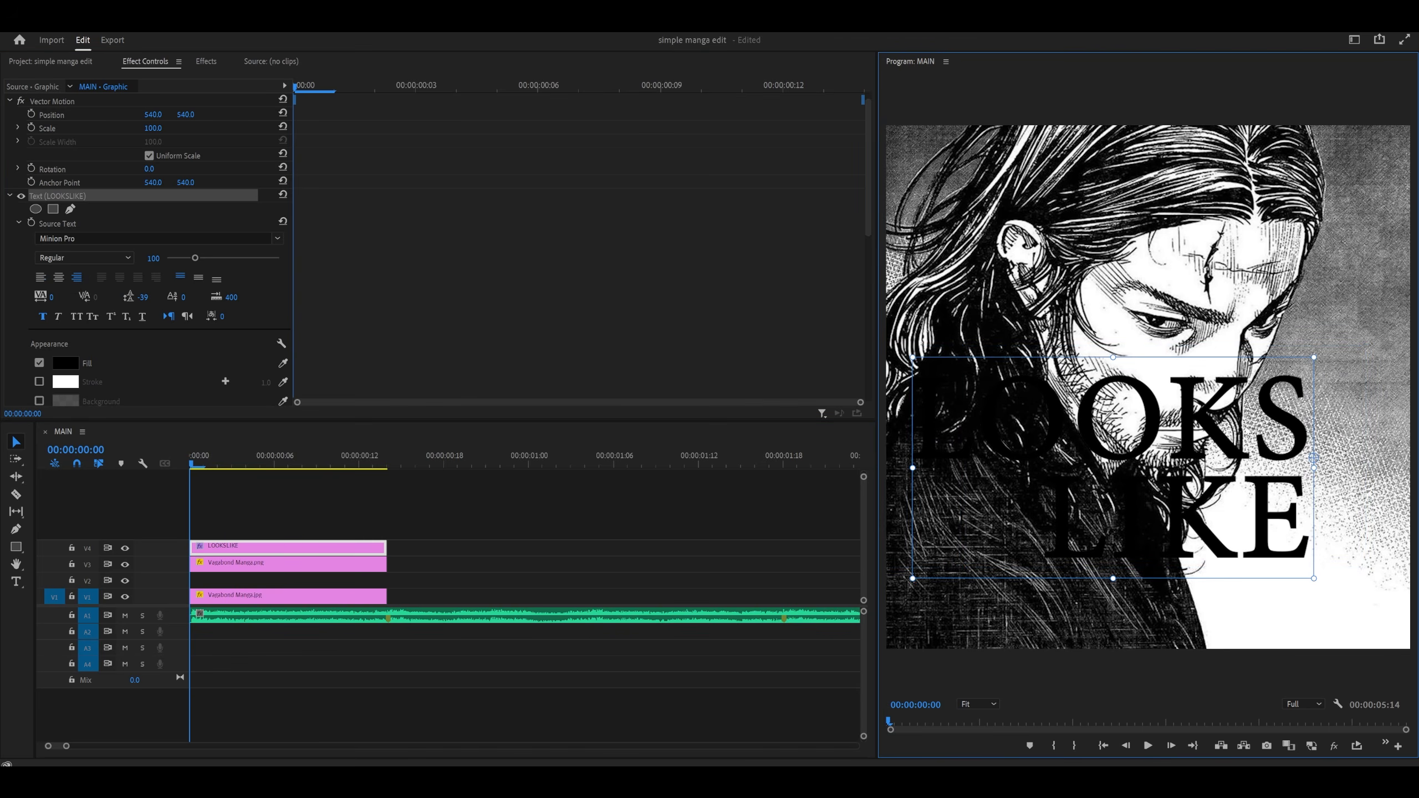
pyautogui.moveTo(911, 357); pyautogui.dragTo(1036, 389)
pyautogui.moveTo(1149, 470); pyautogui.dragTo(1237, 573)
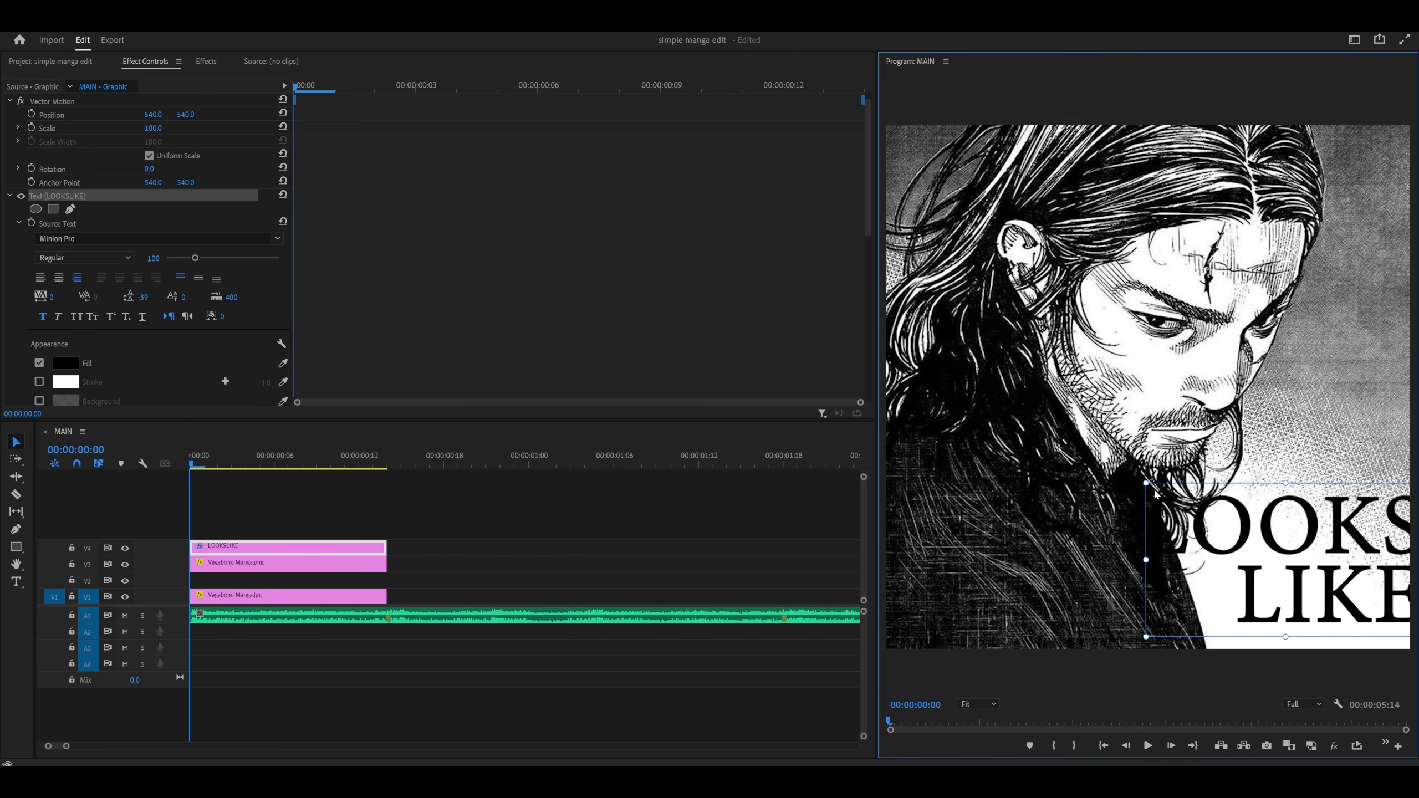
# - Put the LOOKS LIKE clip on V2 behind the cutout, enlarge its text to scale 213 and position it at 1362.7, 874.8
pyautogui.moveTo(294, 563); pyautogui.dragTo(289, 583)
pyautogui.scroll(-2, 441, 295)
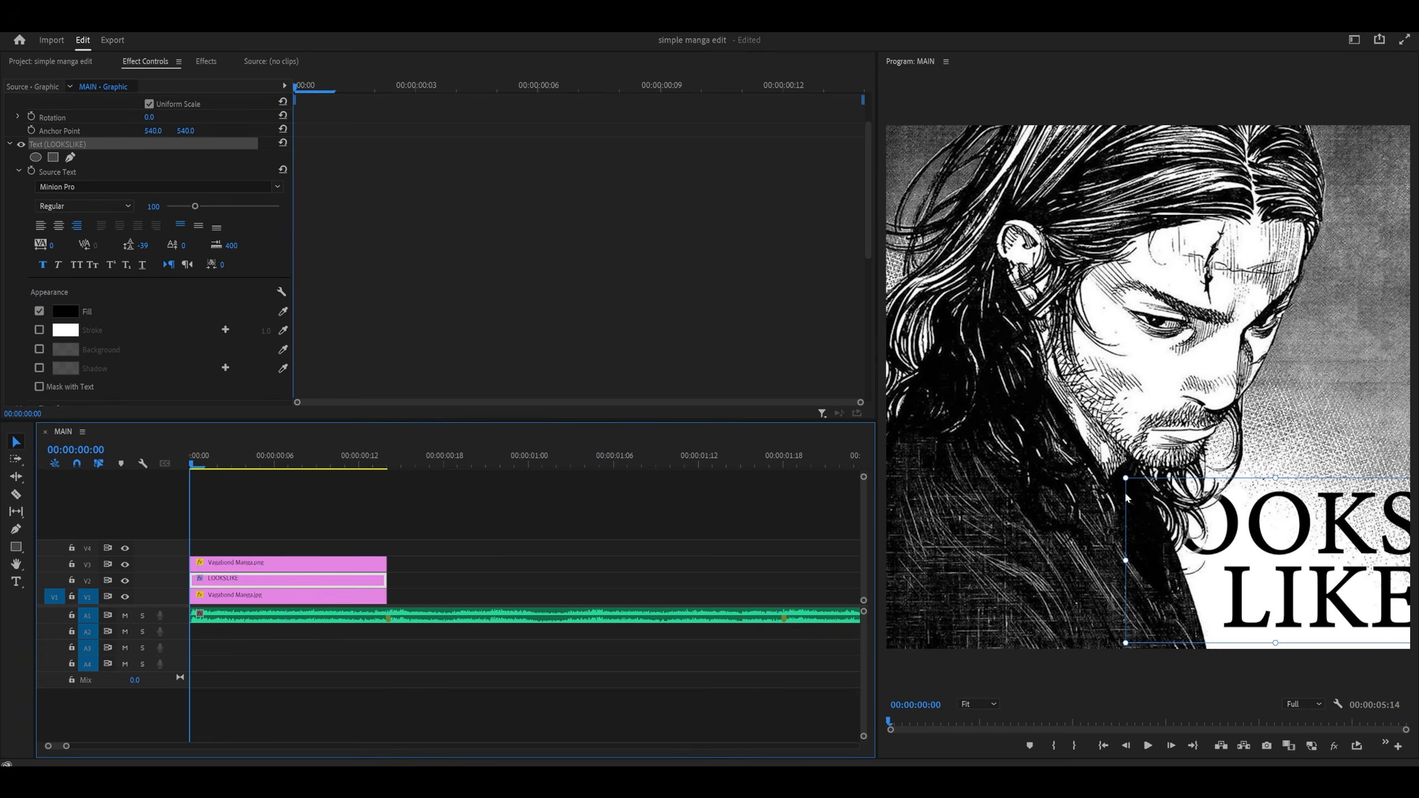
pyautogui.moveTo(1125, 479); pyautogui.dragTo(897, 414)
pyautogui.moveTo(1135, 520); pyautogui.dragTo(1221, 507)
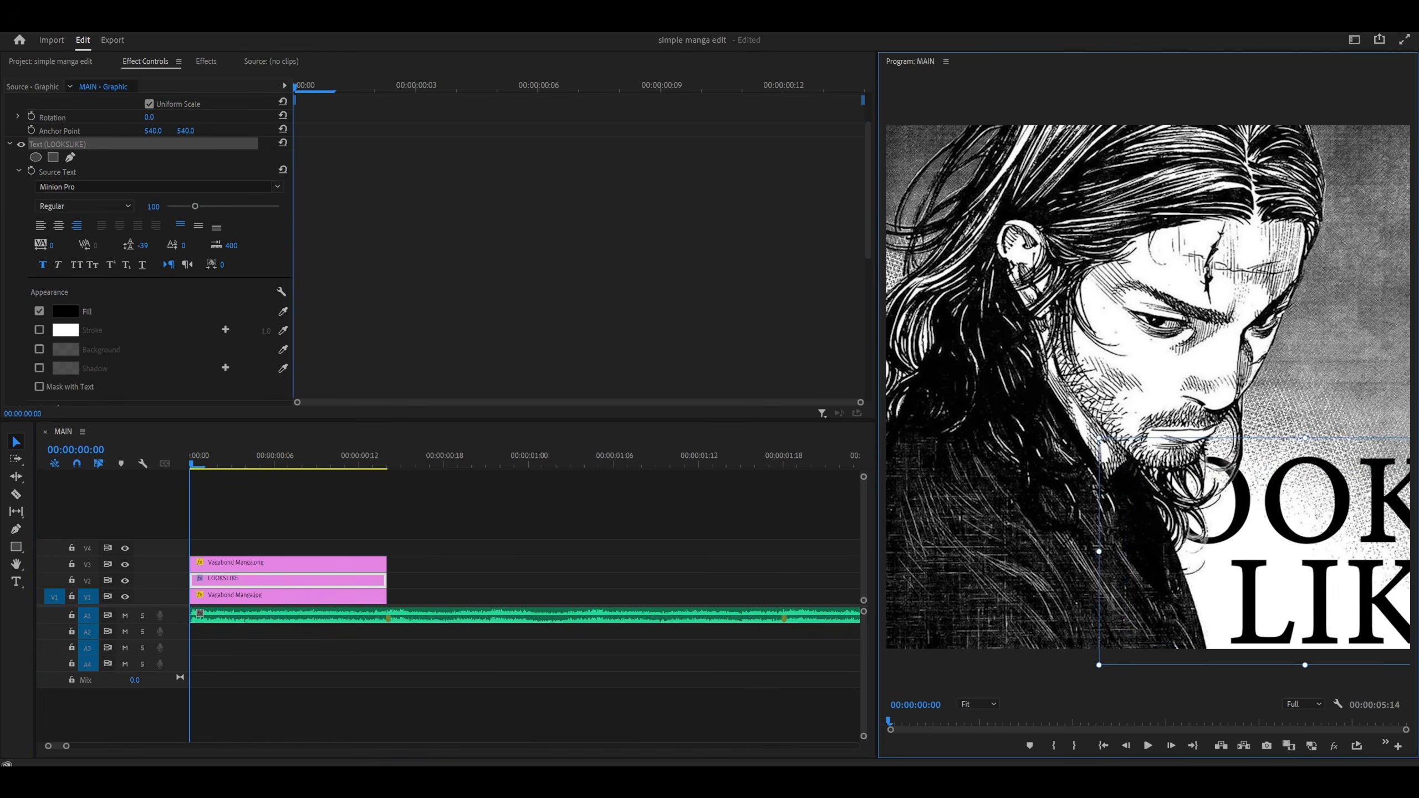
# - Keyframe the title's text Position at frame 0 and slide it left to 1075.7, 874.8 at frame 13
pyautogui.moveTo(347, 96); pyautogui.dragTo(206, 93)
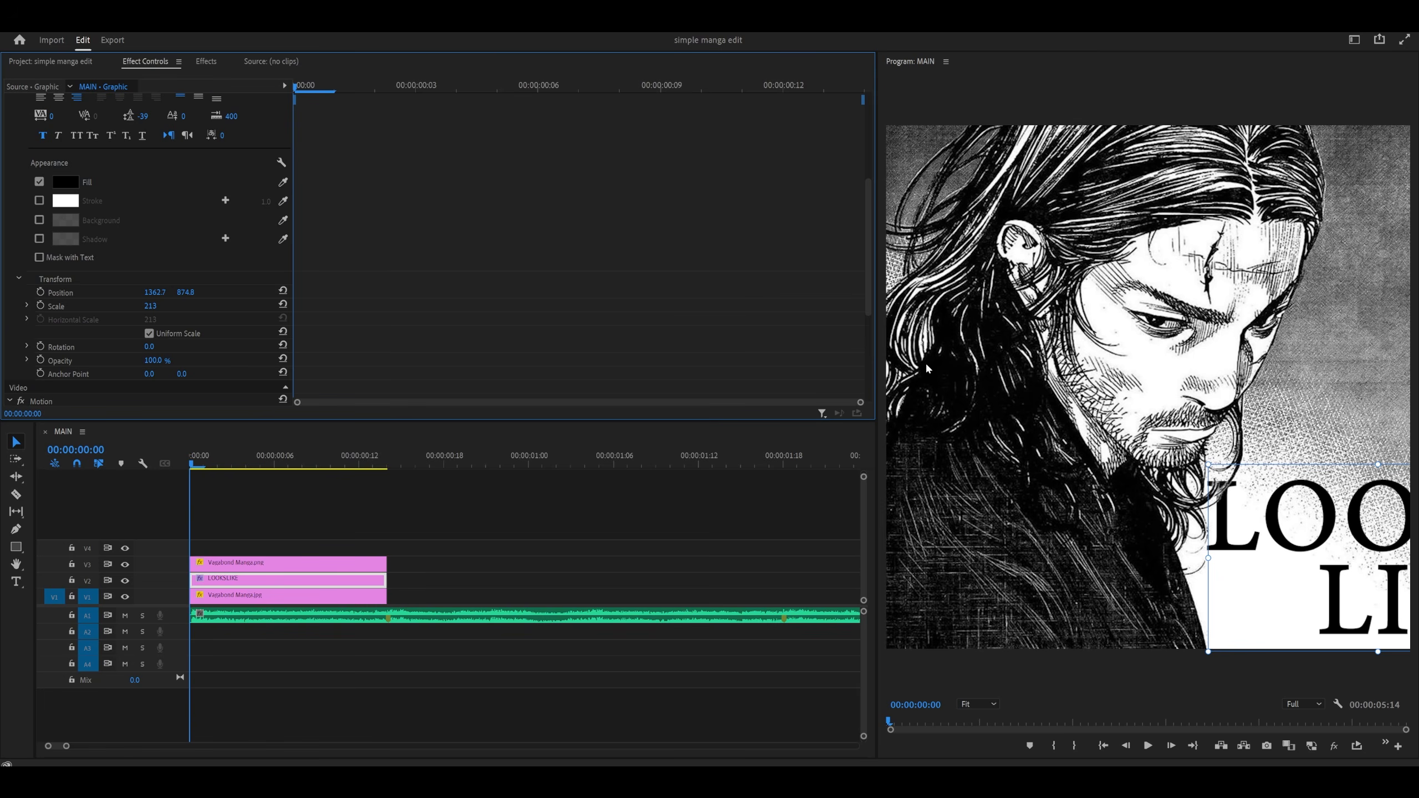
pyautogui.click(41, 292)
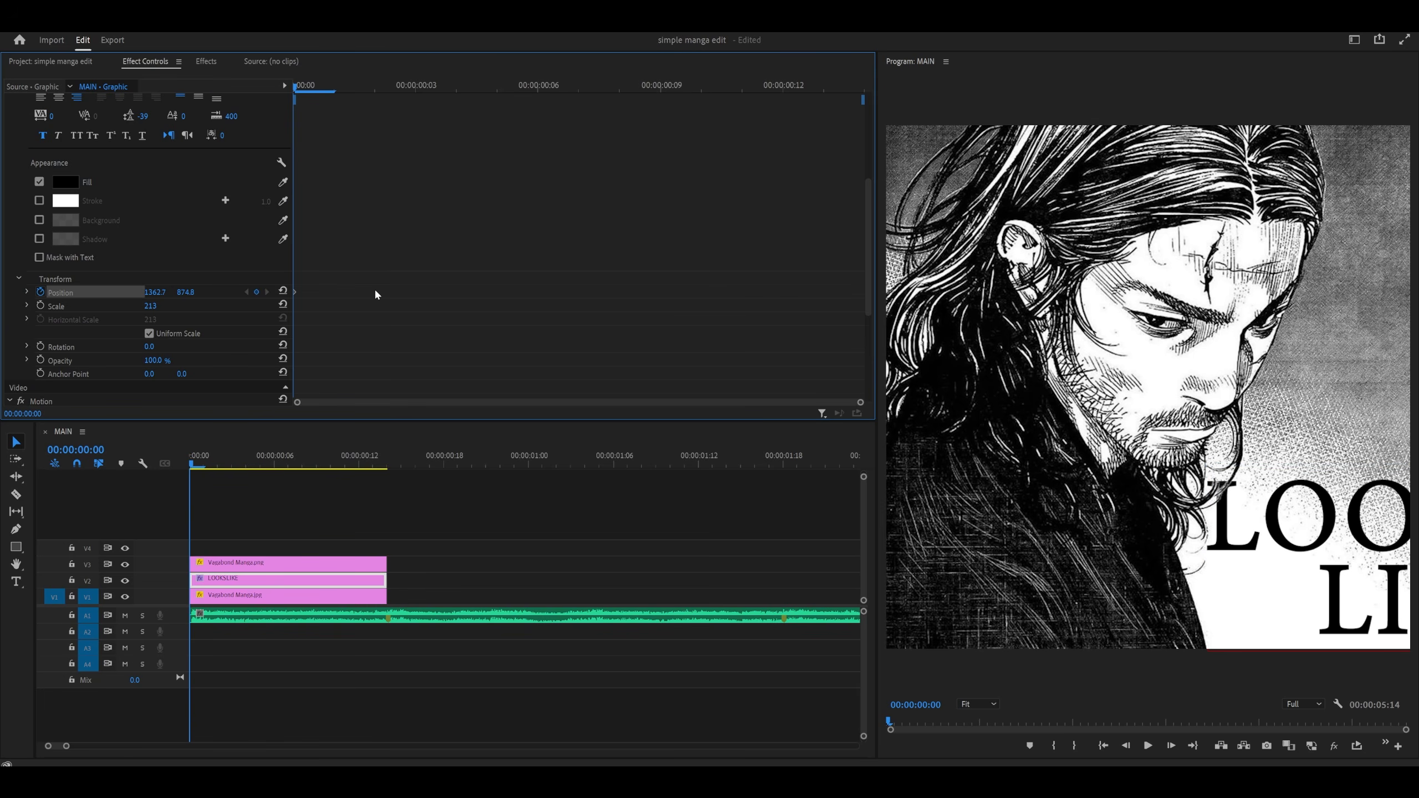
pyautogui.moveTo(264, 464); pyautogui.dragTo(373, 464)
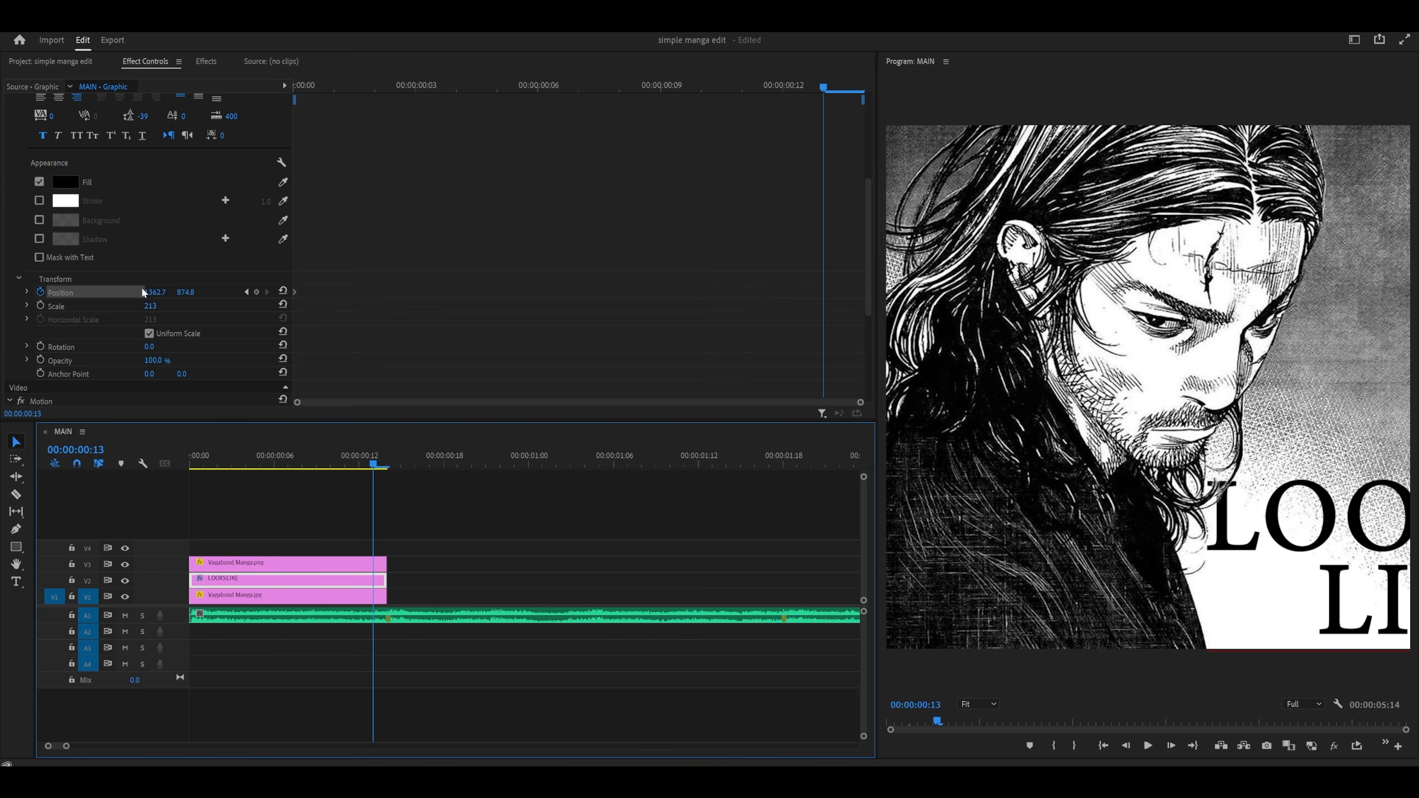
pyautogui.moveTo(157, 293)
pyautogui.mouseDown()
pyautogui.moveTo(84, 293)
pyautogui.moveTo(160, 292)
pyautogui.mouseUp()
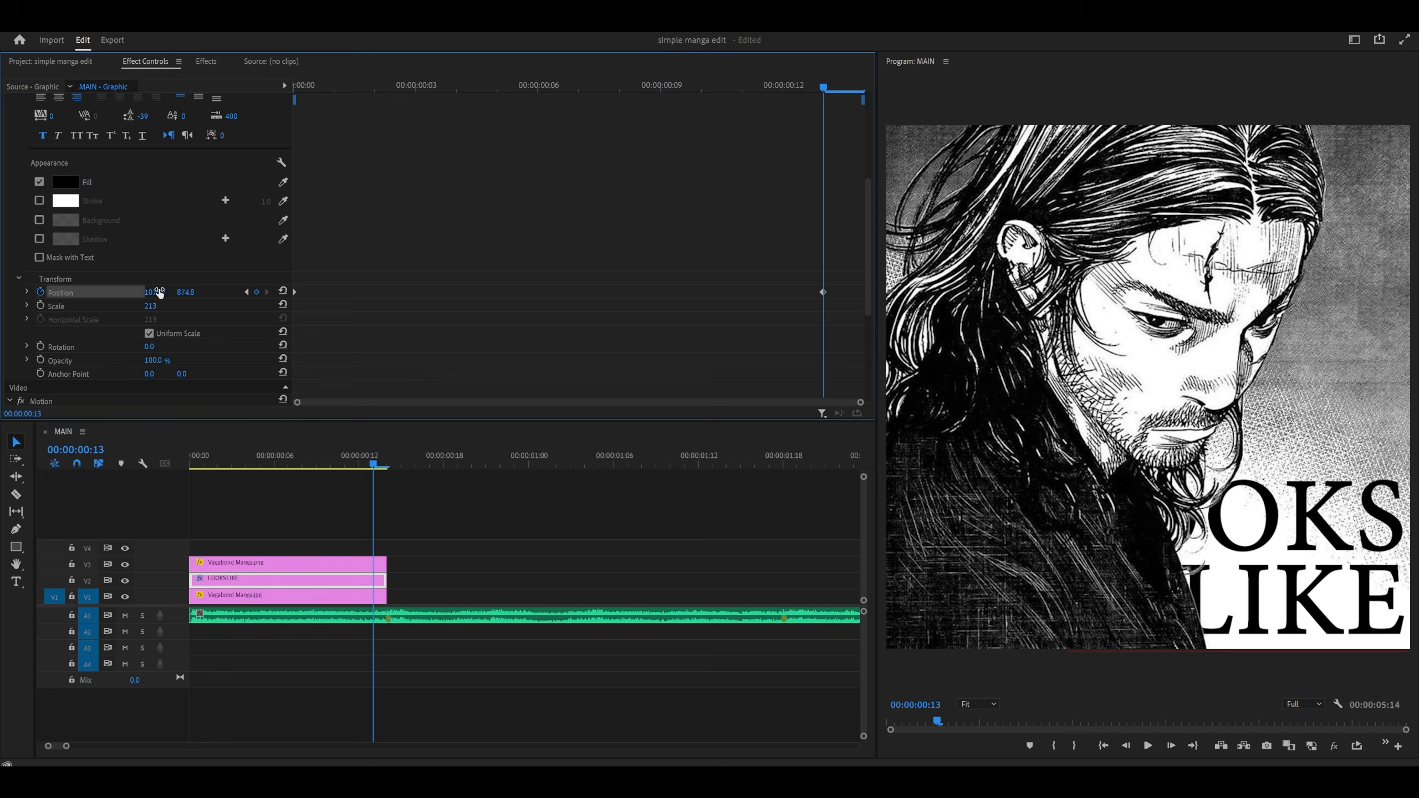
# - Ease the title's second Position keyframe and shape its velocity curve into an early peak with a long slowdown
pyautogui.click(26, 292)
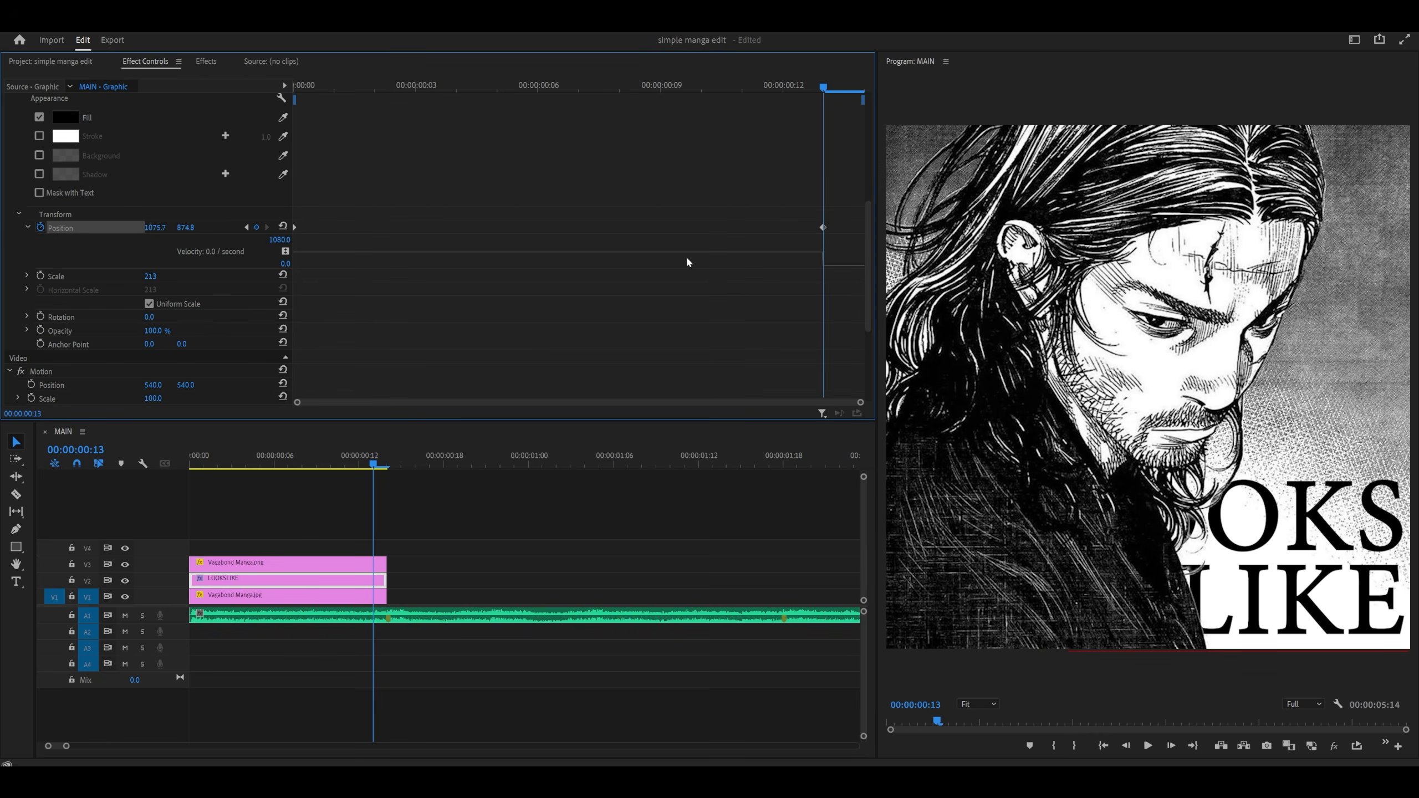
pyautogui.click(823, 228)
pyautogui.moveTo(781, 259); pyautogui.dragTo(342, 334)
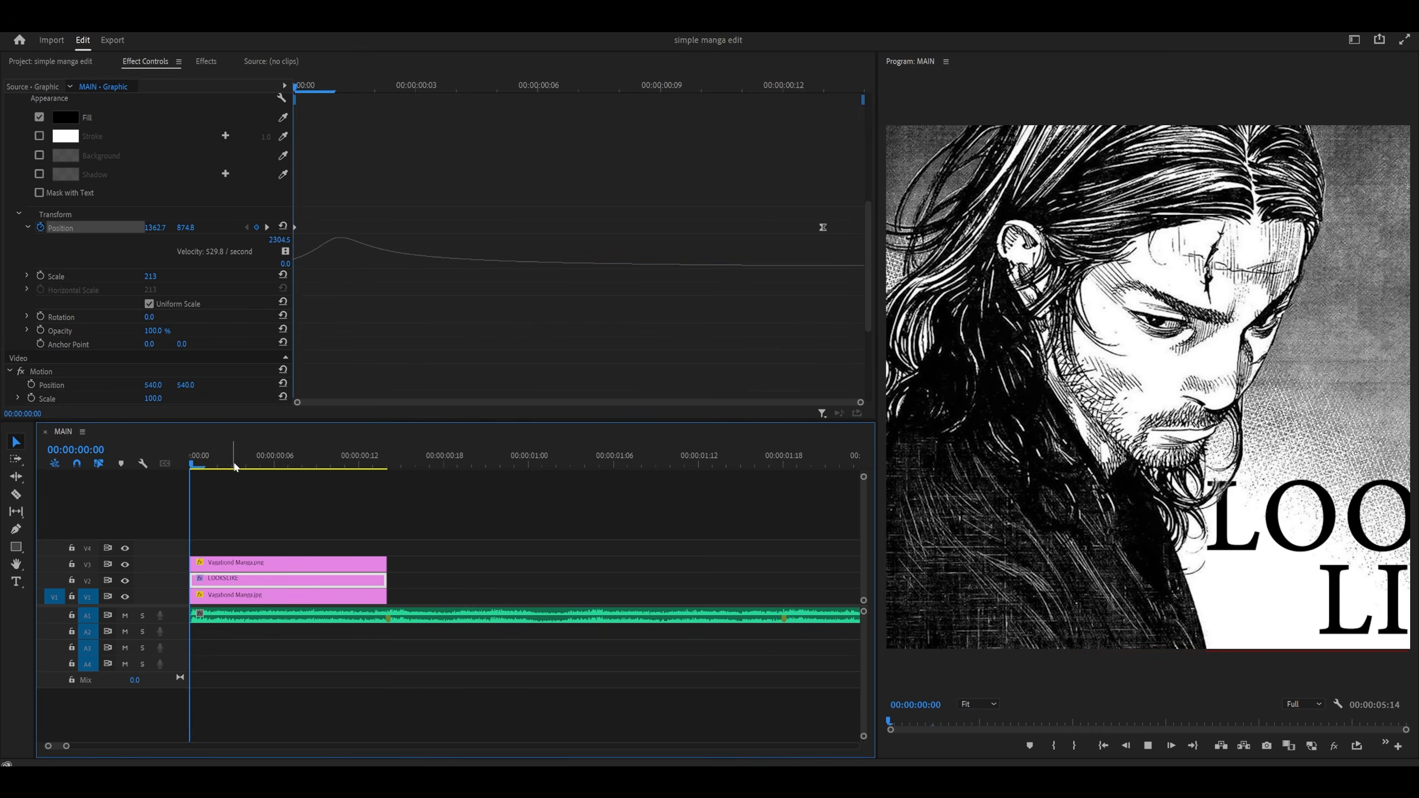
# - Play back the opening of the sequence to check the title's eased slide
pyautogui.press('space')
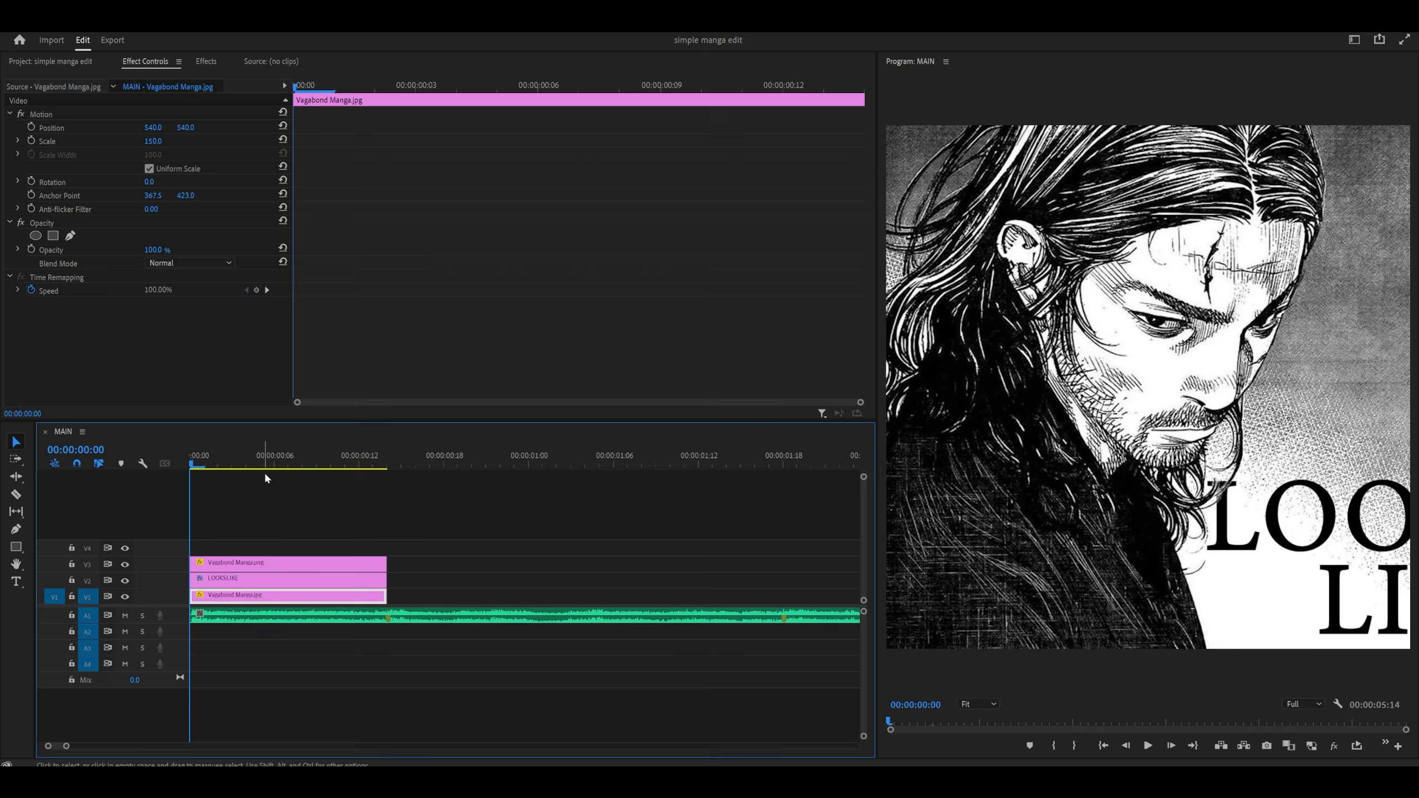
pyautogui.press('space')
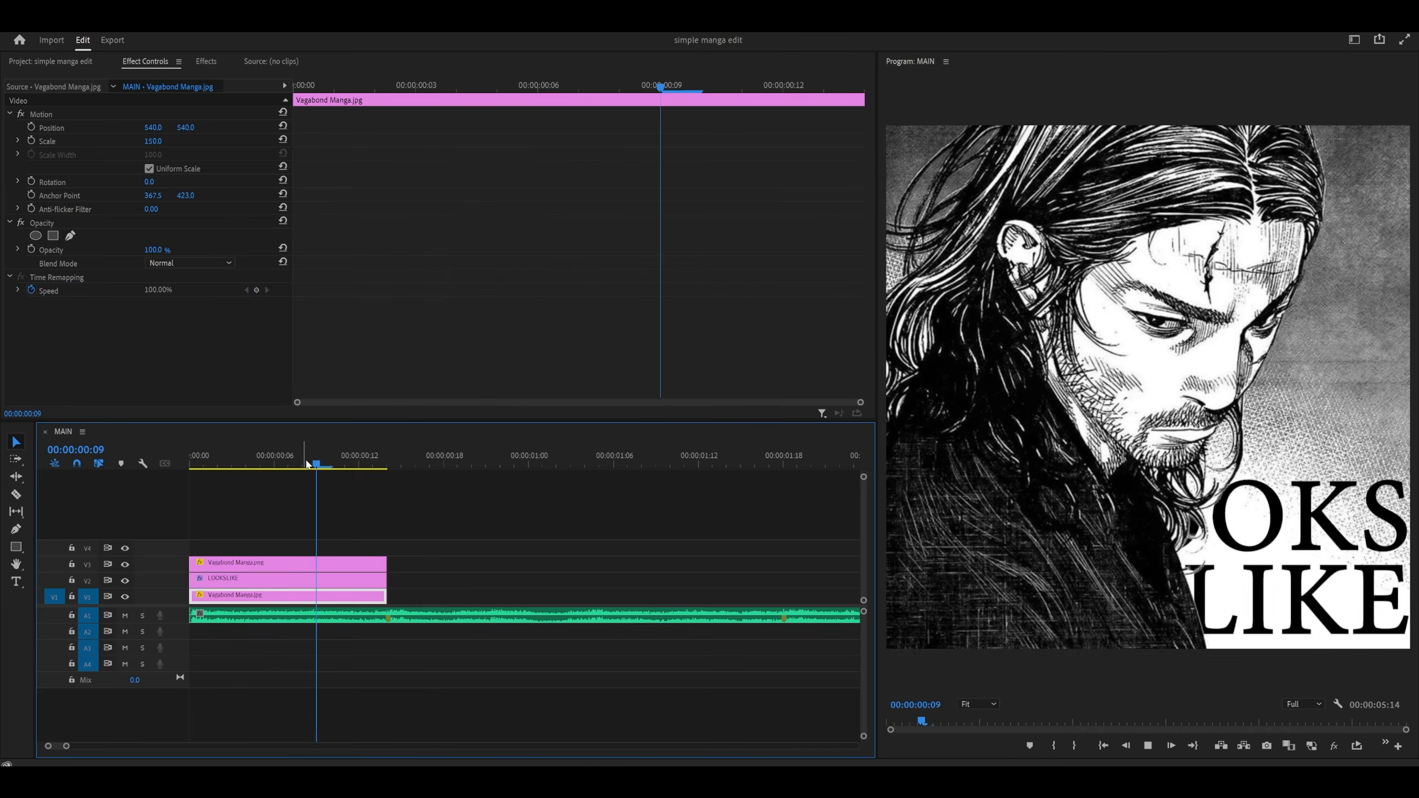
pyautogui.press('space')
# - Move the LOOKS LIKE title's second Position keyframe to the very end of the clip
pyautogui.click(358, 615)
pyautogui.click(349, 579)
pyautogui.click(383, 466)
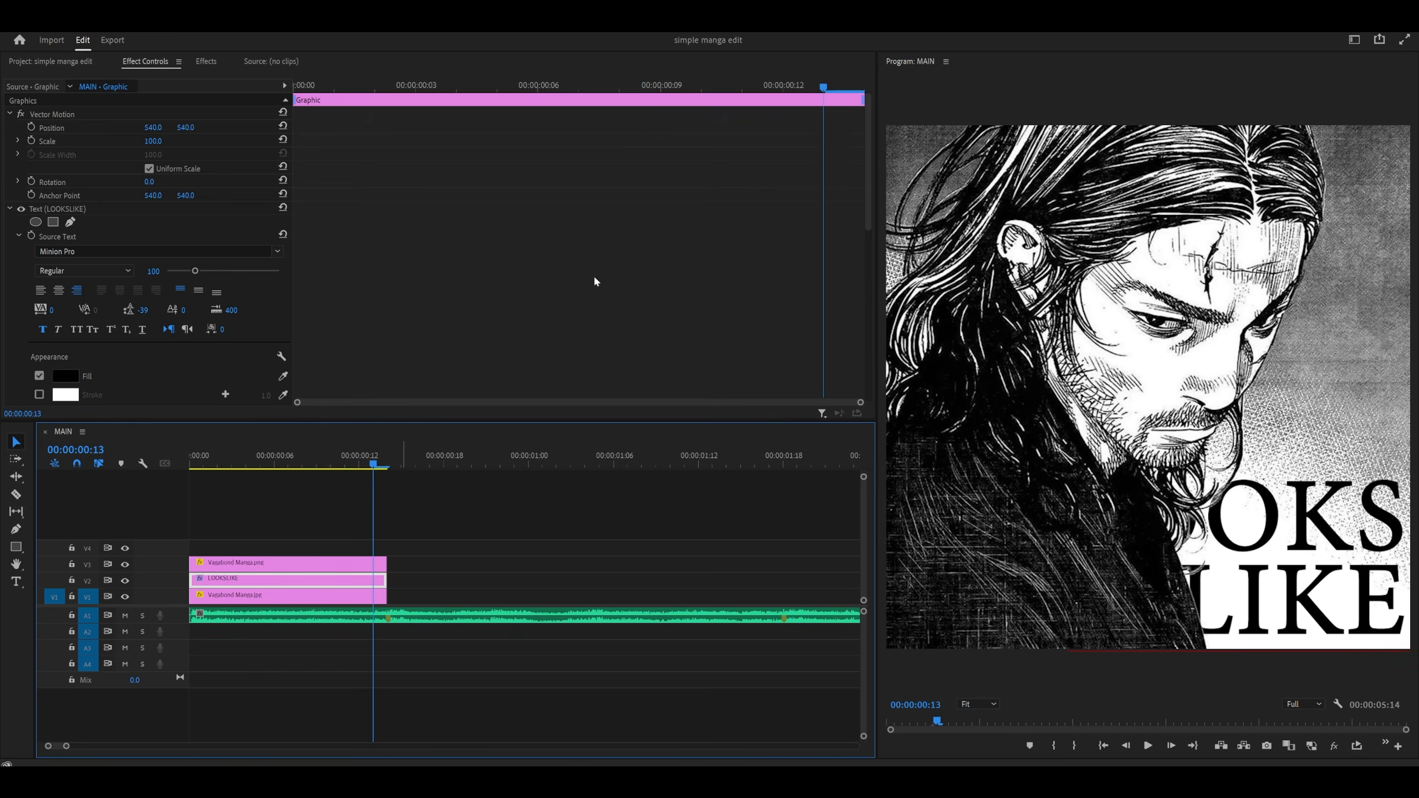
pyautogui.scroll(-5, 593, 275)
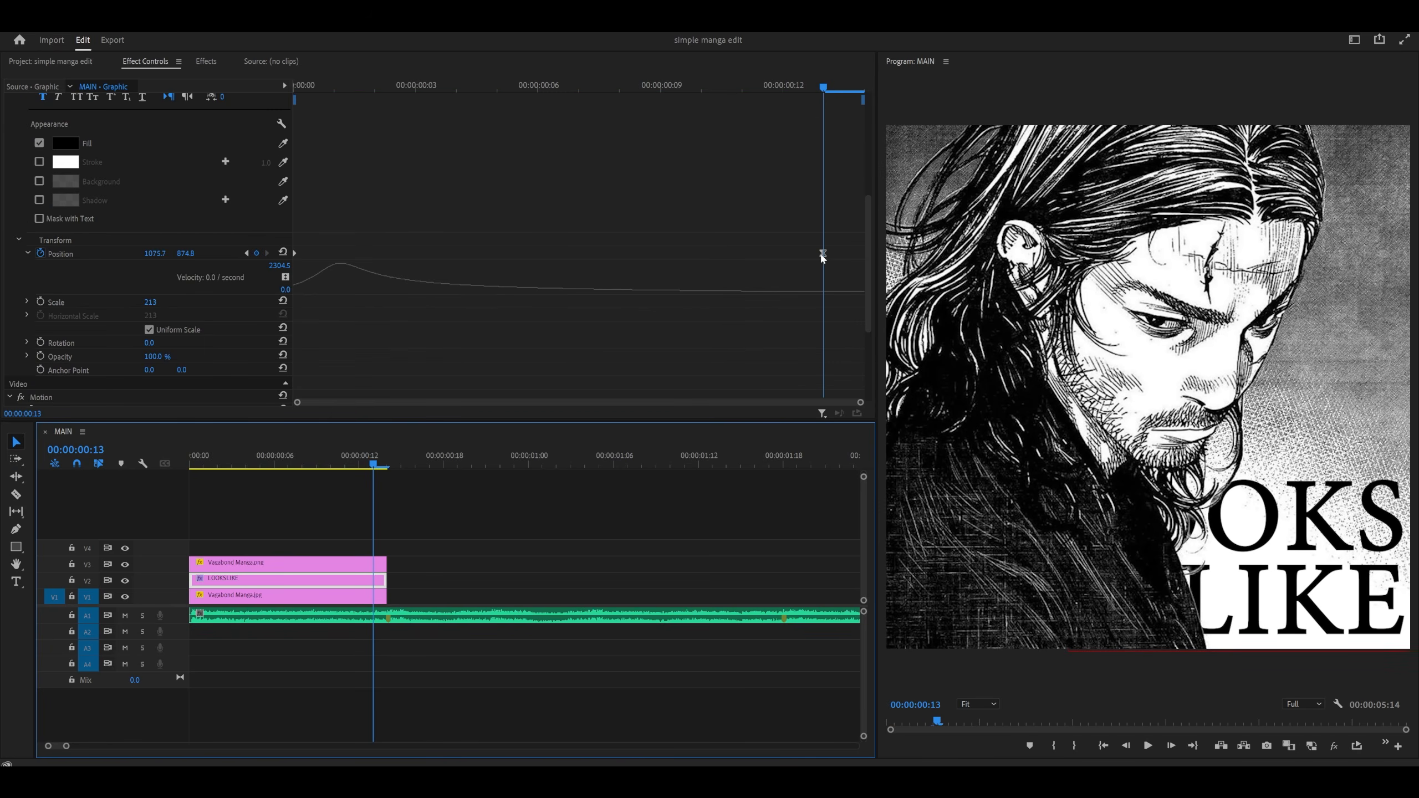
pyautogui.moveTo(822, 256); pyautogui.dragTo(864, 250)
pyautogui.click(609, 187)
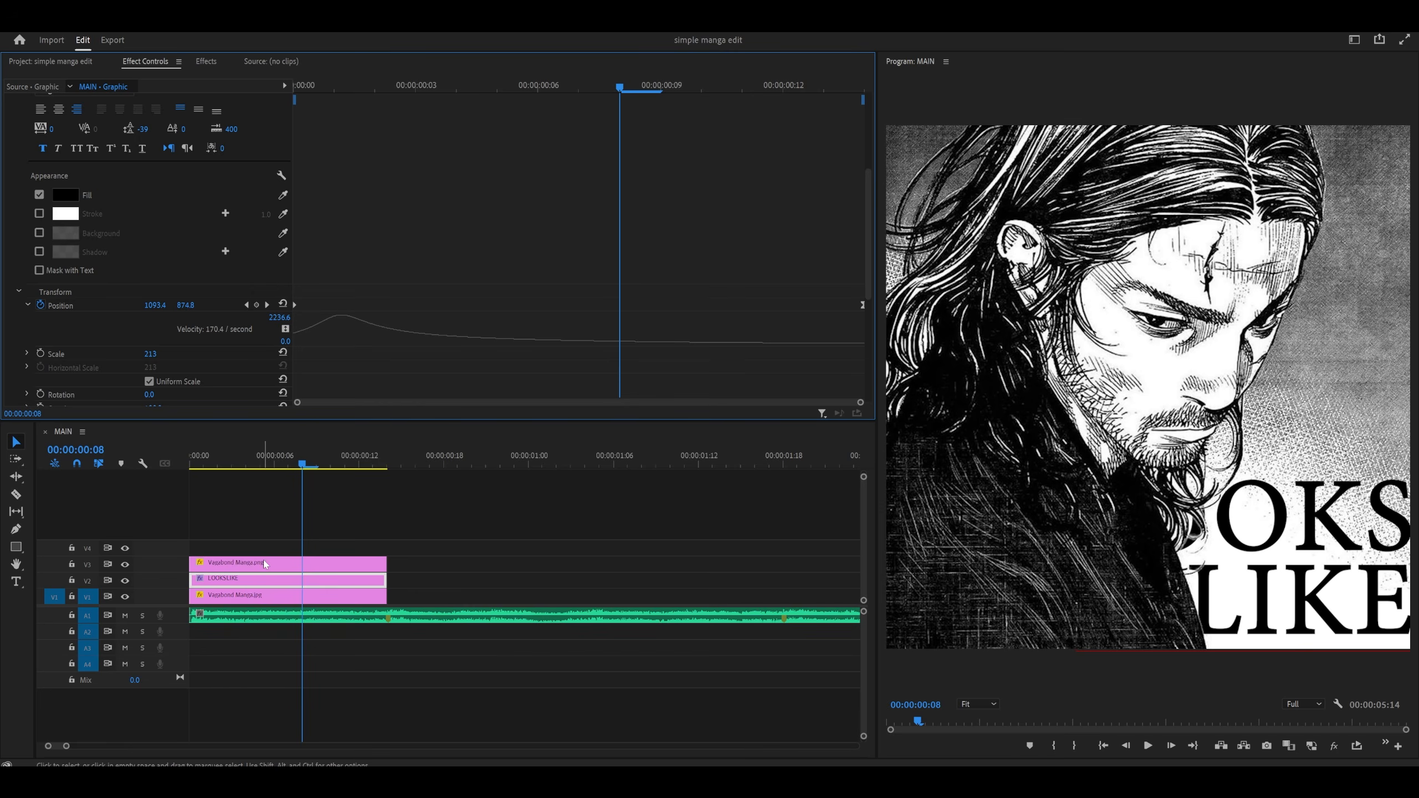
# - Move the Vagabond Manga.png cutout clip up to V4 and duplicate the LOOKS LIKE clip from V2 onto V3
pyautogui.moveTo(261, 563); pyautogui.dragTo(262, 549)
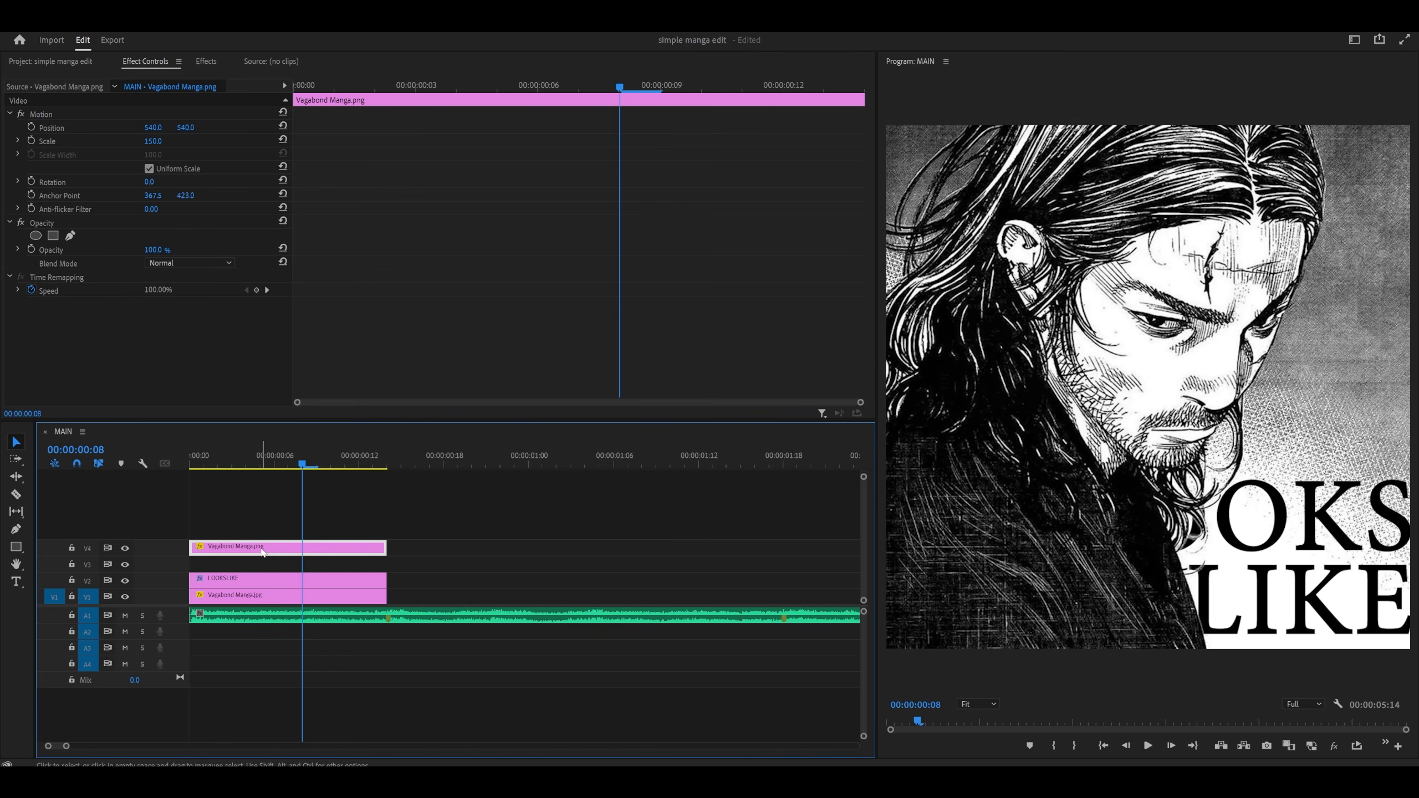
pyautogui.click(262, 579)
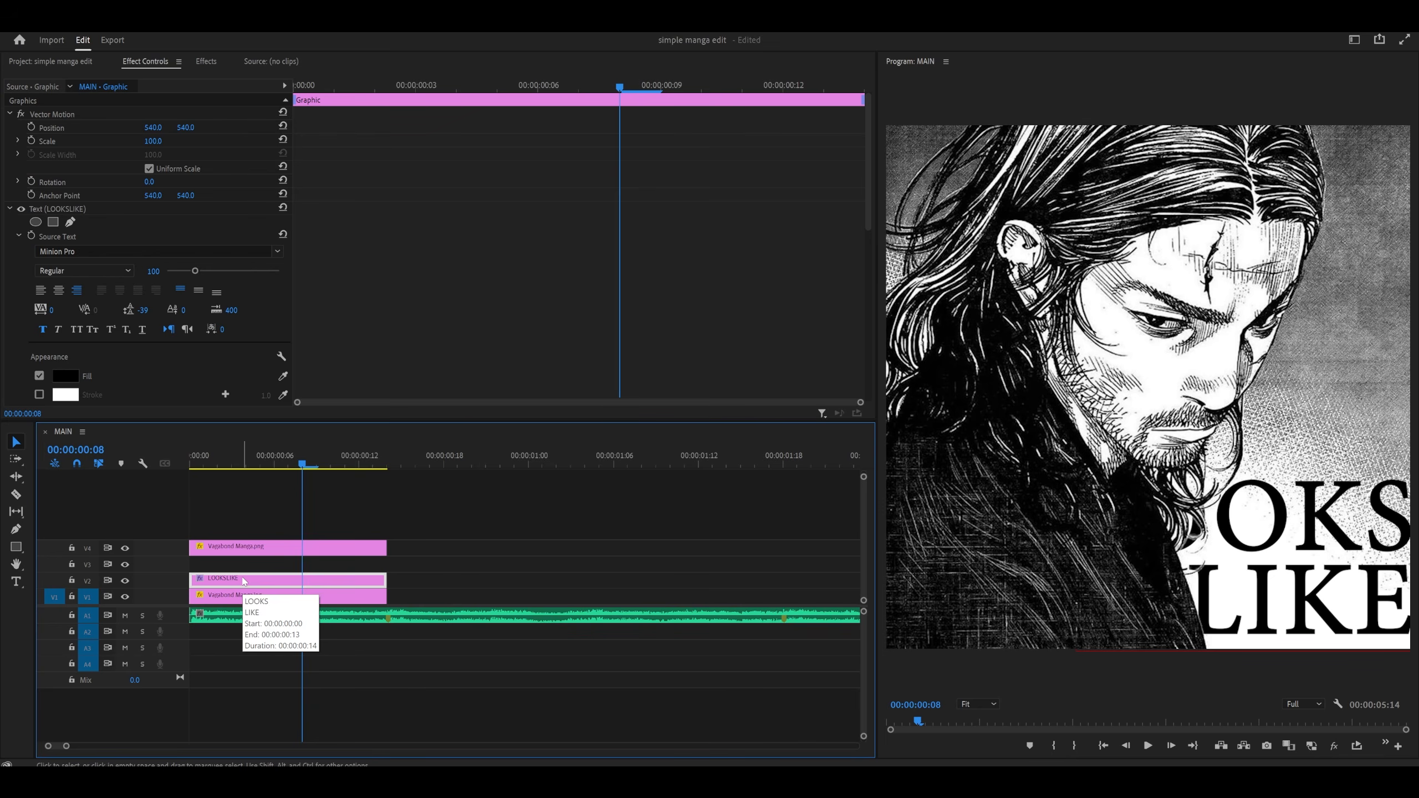
pyautogui.moveTo(240, 577); pyautogui.dragTo(240, 561)
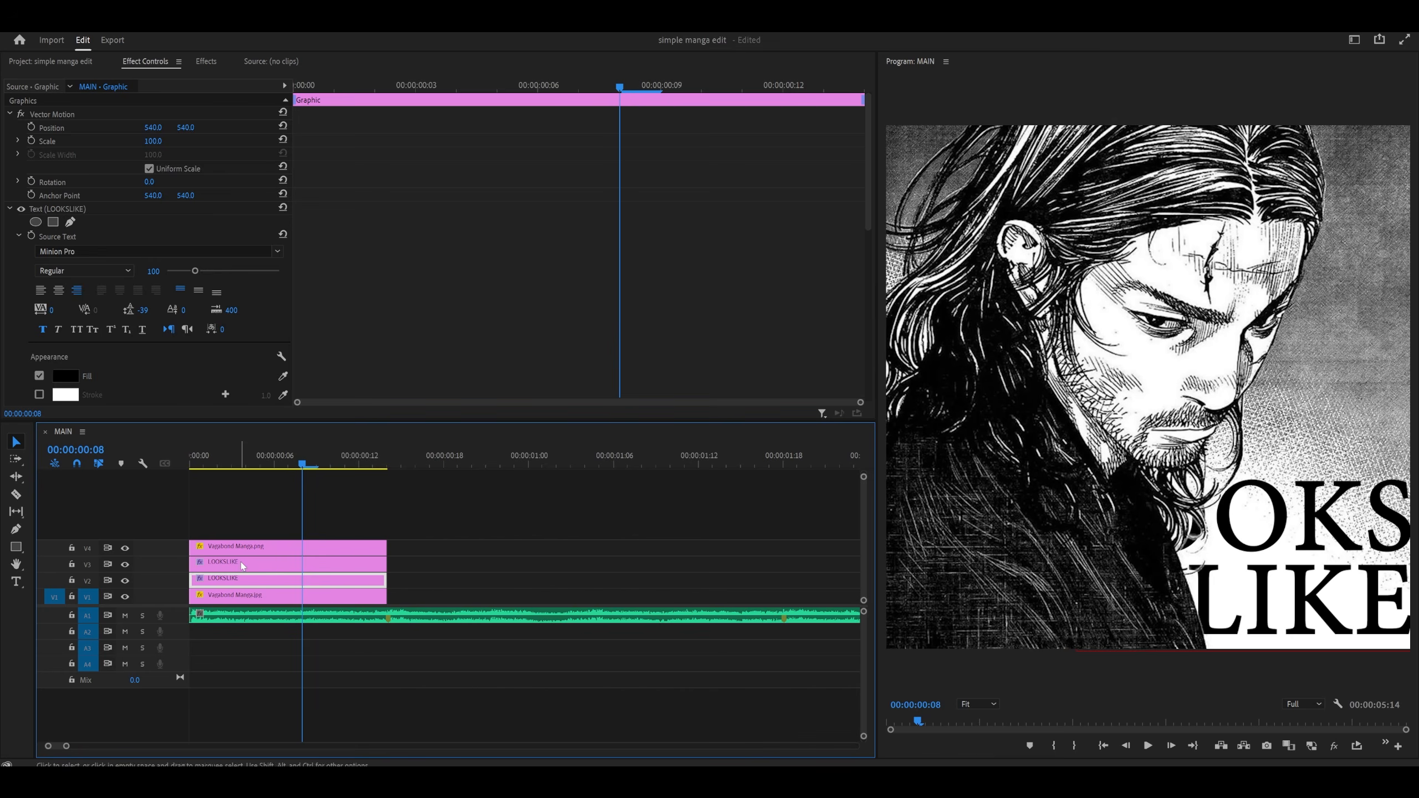
# - Remove all text Position keyframes from the LOOKS LIKE copy on V2, with the playhead at frame 0
pyautogui.scroll(-5, 472, 268)
pyautogui.scroll(-1, 471, 269)
pyautogui.scroll(3, 441, 229)
pyautogui.moveTo(311, 88); pyautogui.dragTo(200, 113)
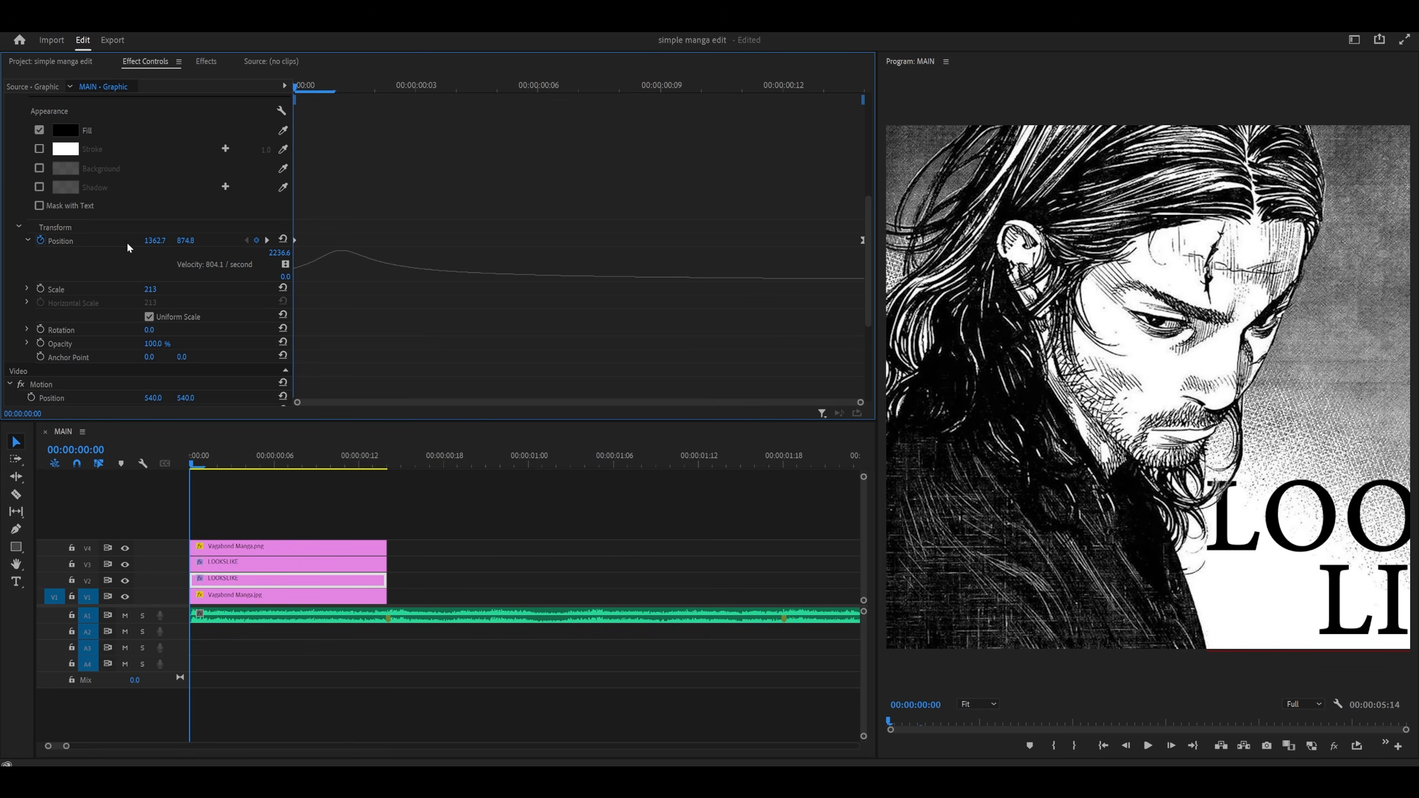
pyautogui.click(41, 242)
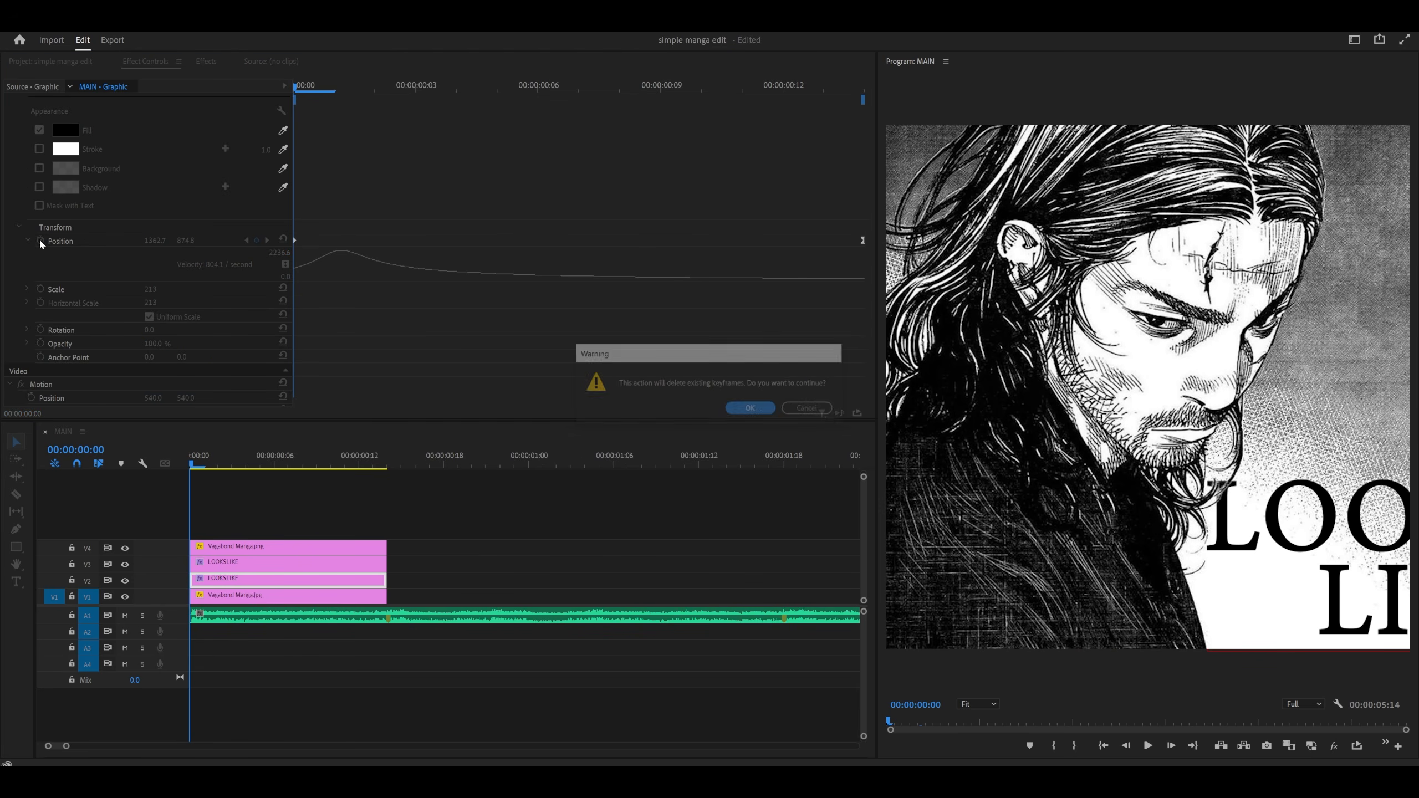
pyautogui.click(752, 408)
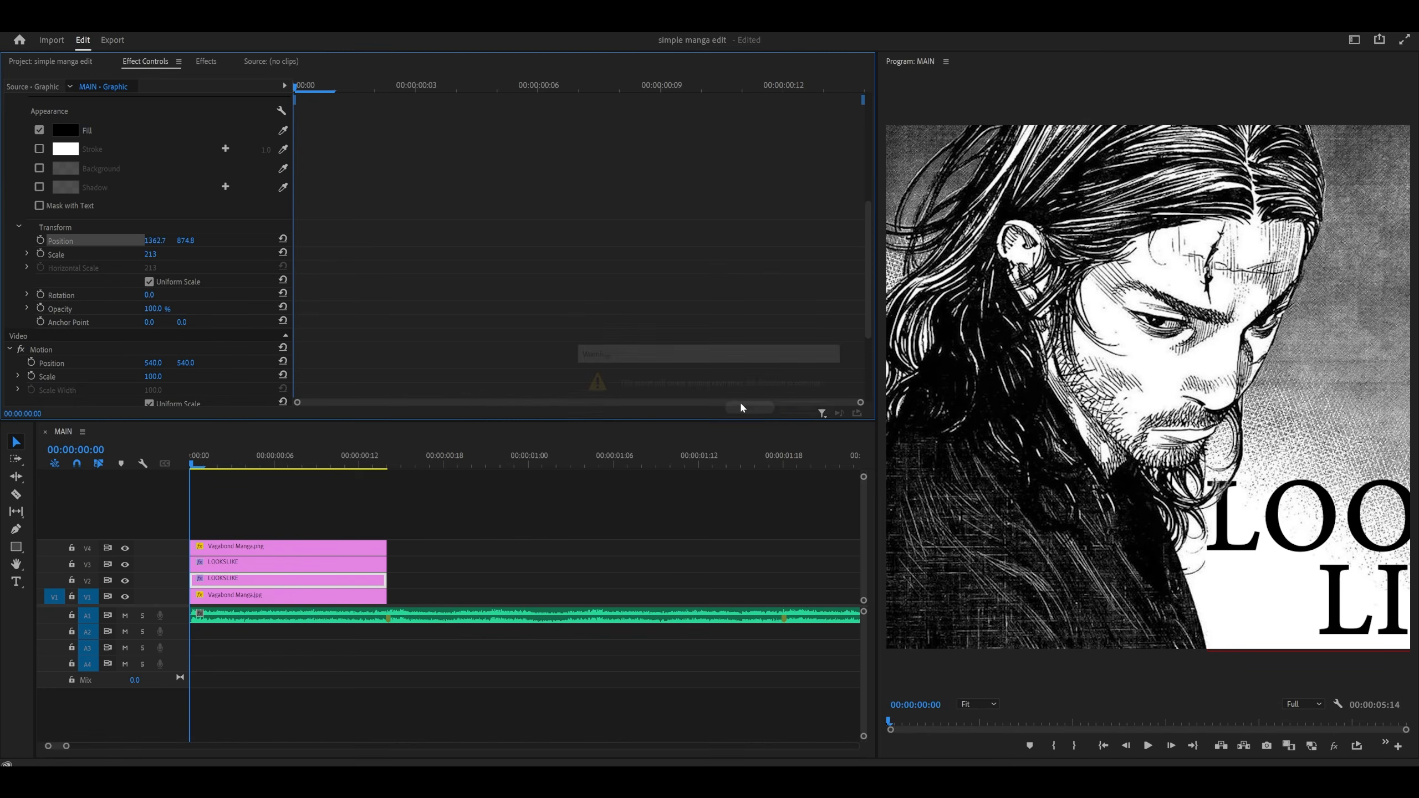
# - Left-align the V2 title copy, reduce its scale to 147 and place it in the upper-left corner of the frame
pyautogui.moveTo(154, 241); pyautogui.dragTo(119, 241)
pyautogui.scroll(3, 499, 277)
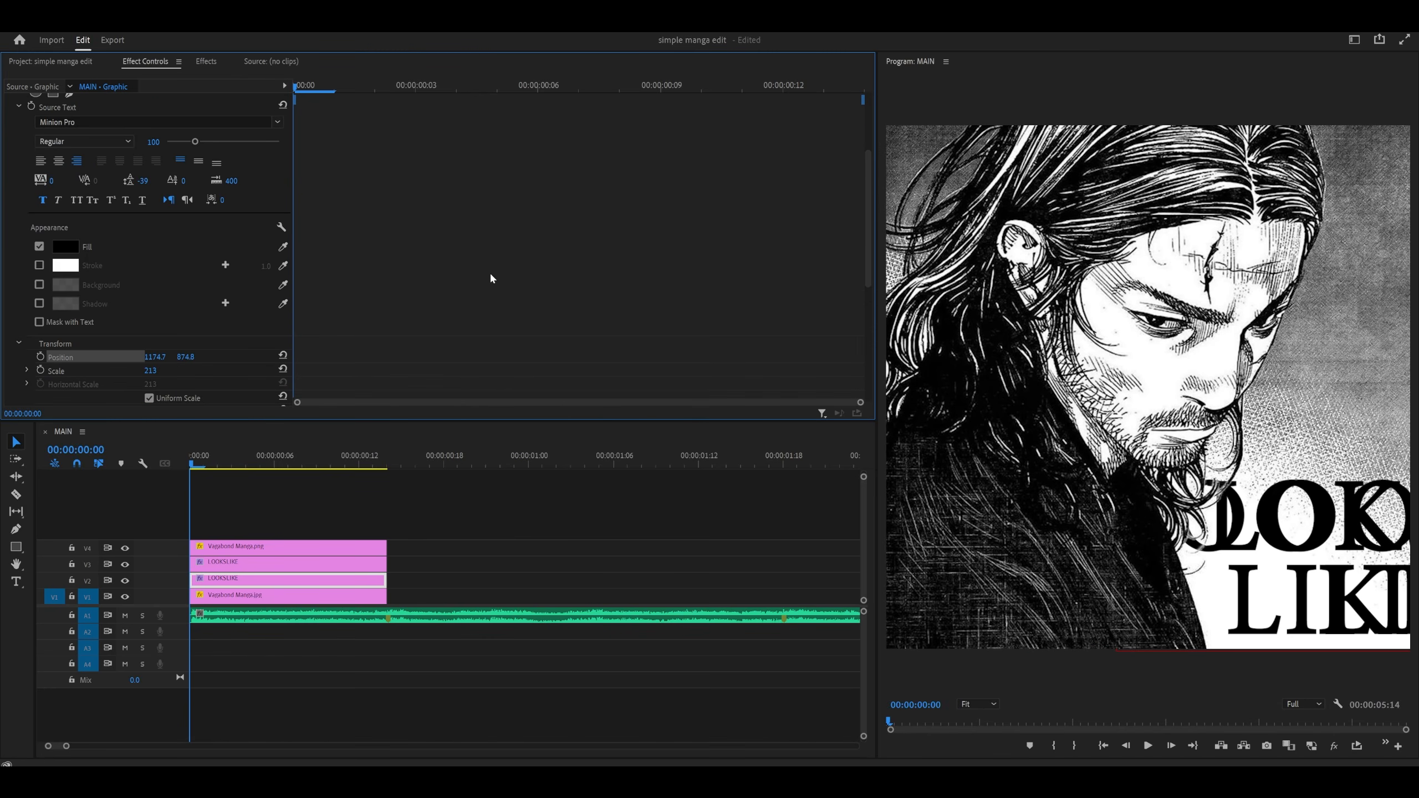
pyautogui.click(41, 161)
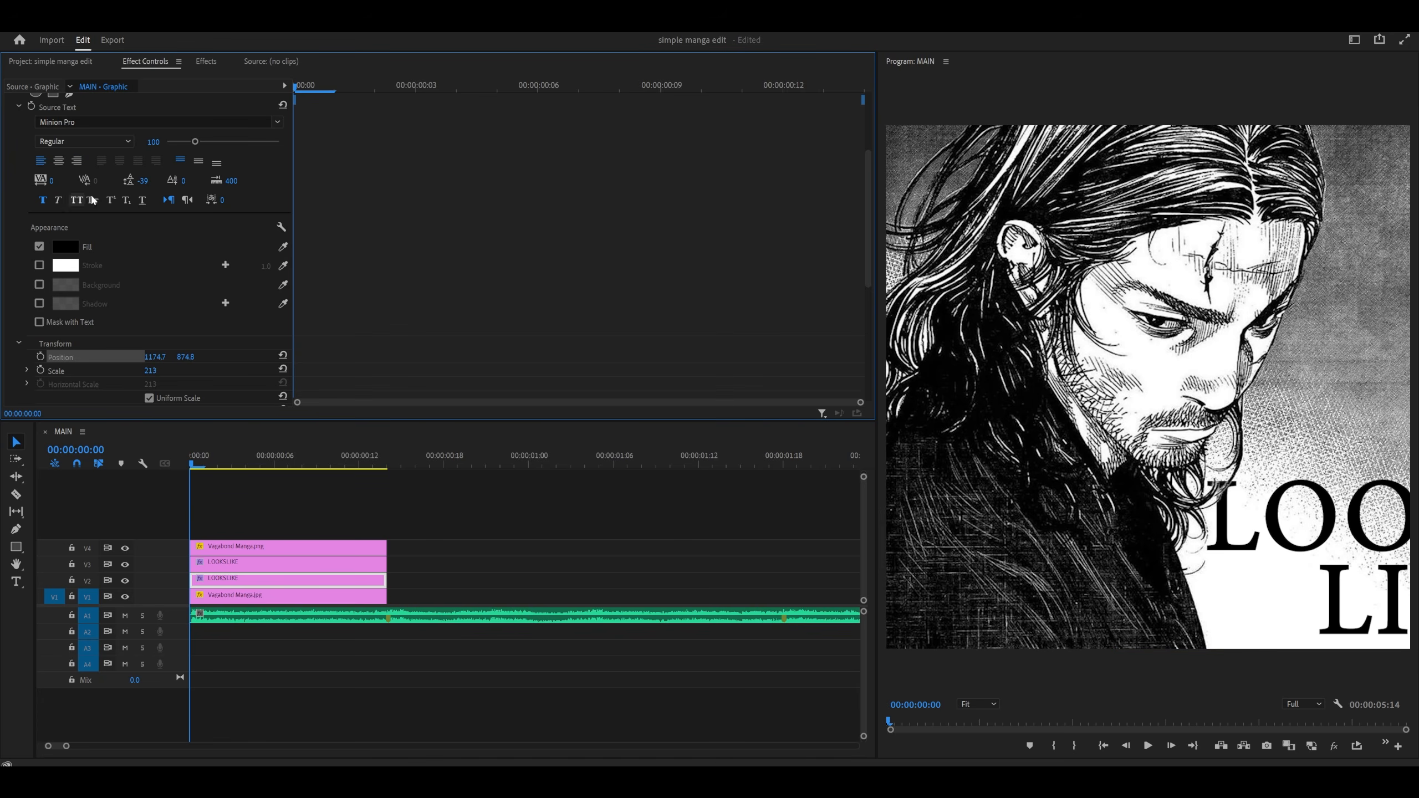
pyautogui.moveTo(166, 369); pyautogui.dragTo(109, 356)
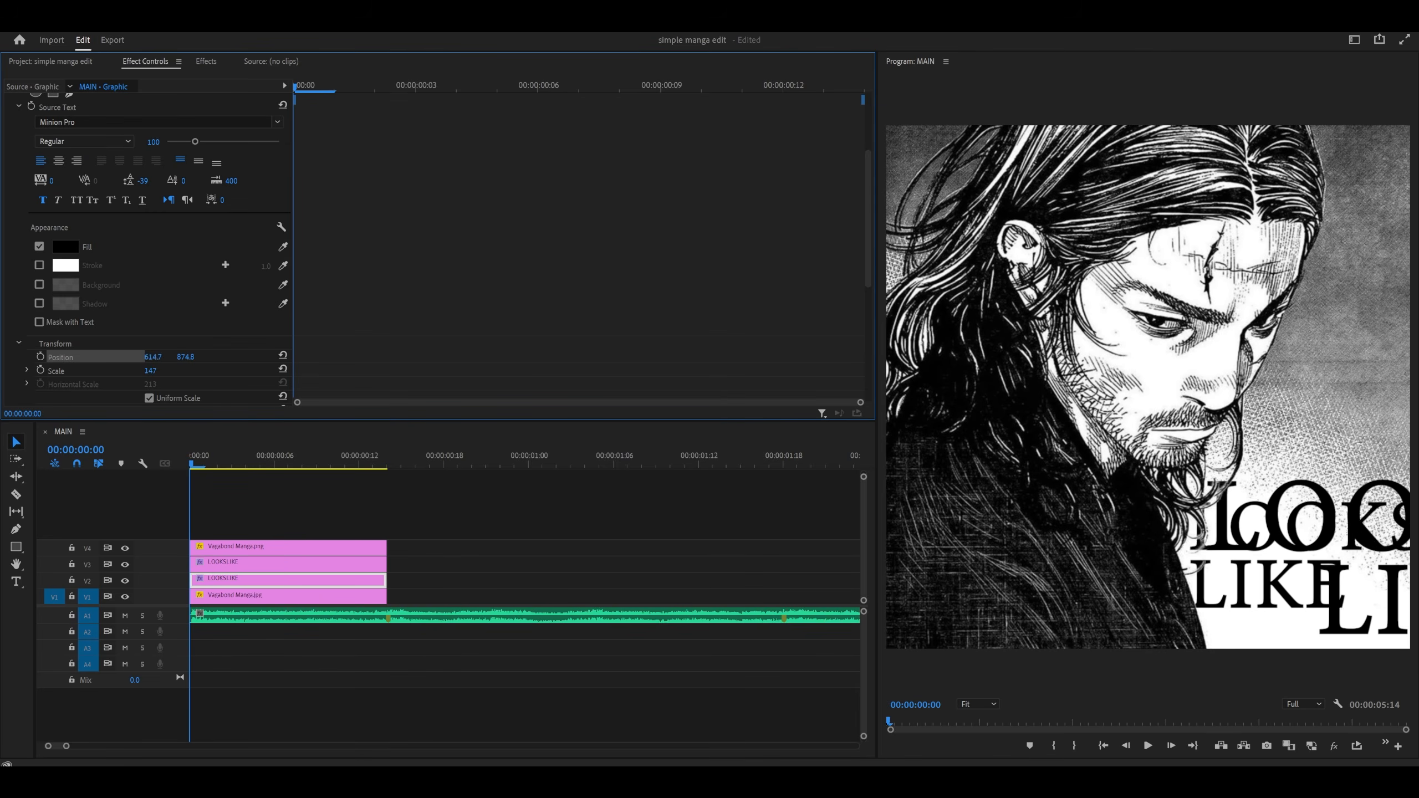
pyautogui.click(1018, 253)
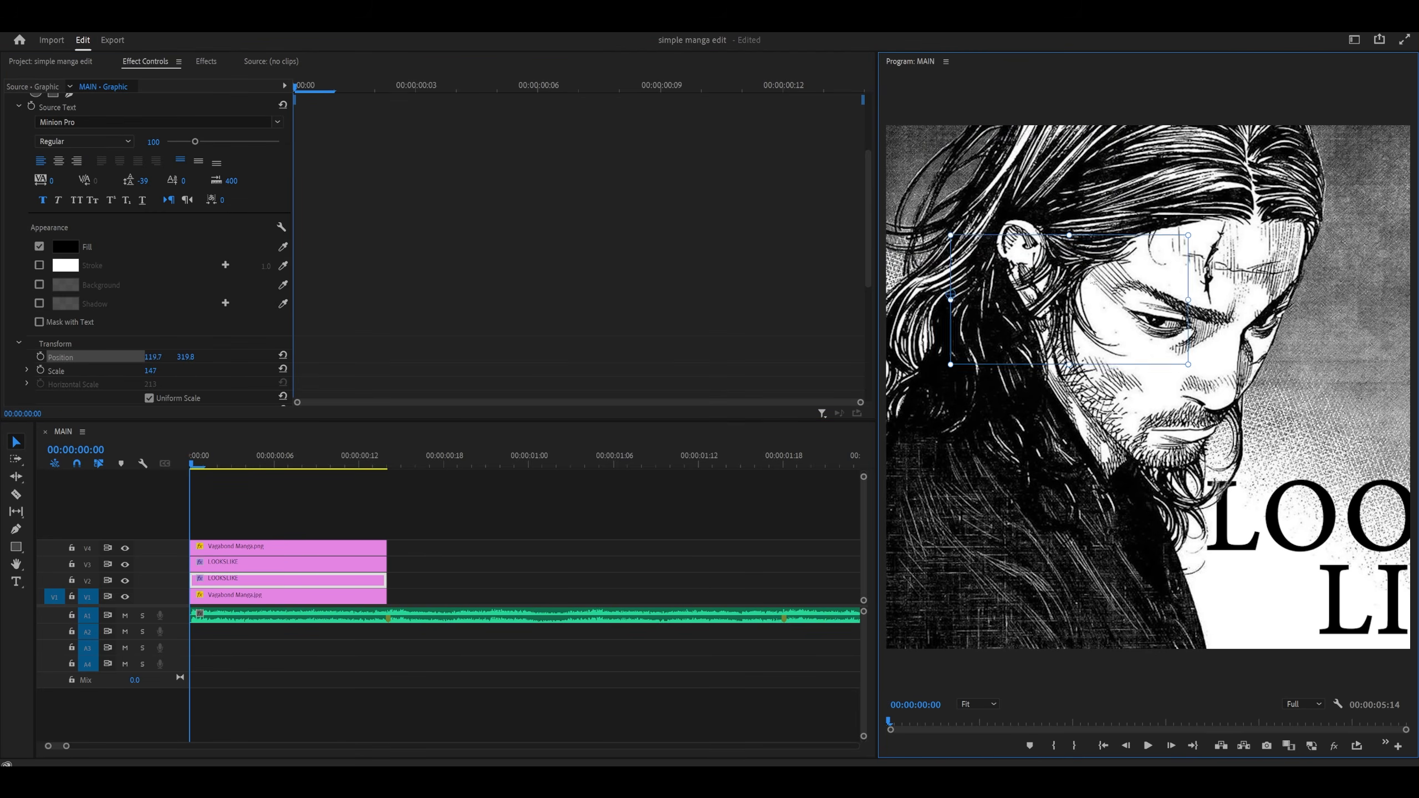
pyautogui.moveTo(1097, 295); pyautogui.dragTo(1033, 185)
# - Keyframe the V2 title's Position from -383.3, 118.8 at frame 0 to -41.3, 118.8 at frame 13
pyautogui.click(40, 356)
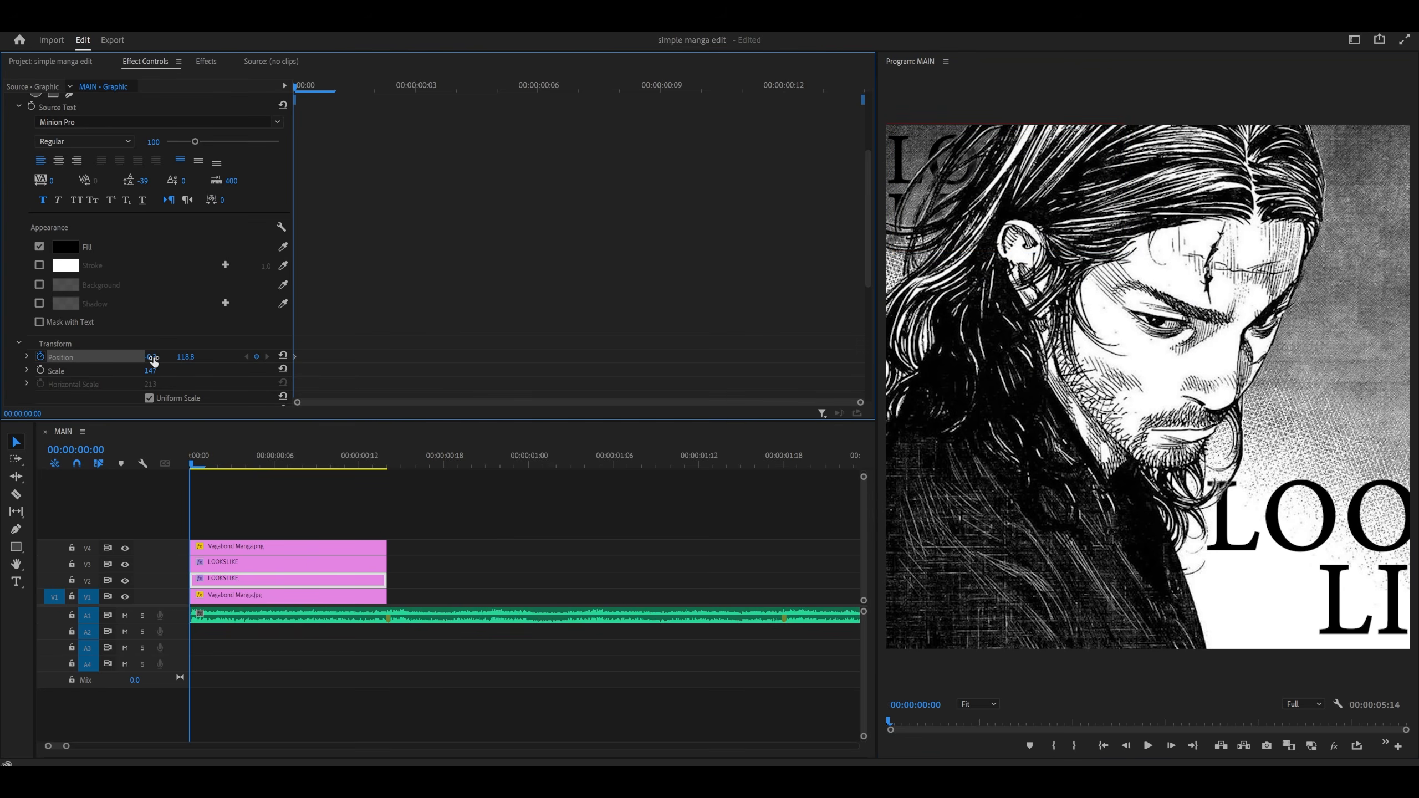
pyautogui.moveTo(153, 361); pyautogui.dragTo(62, 361)
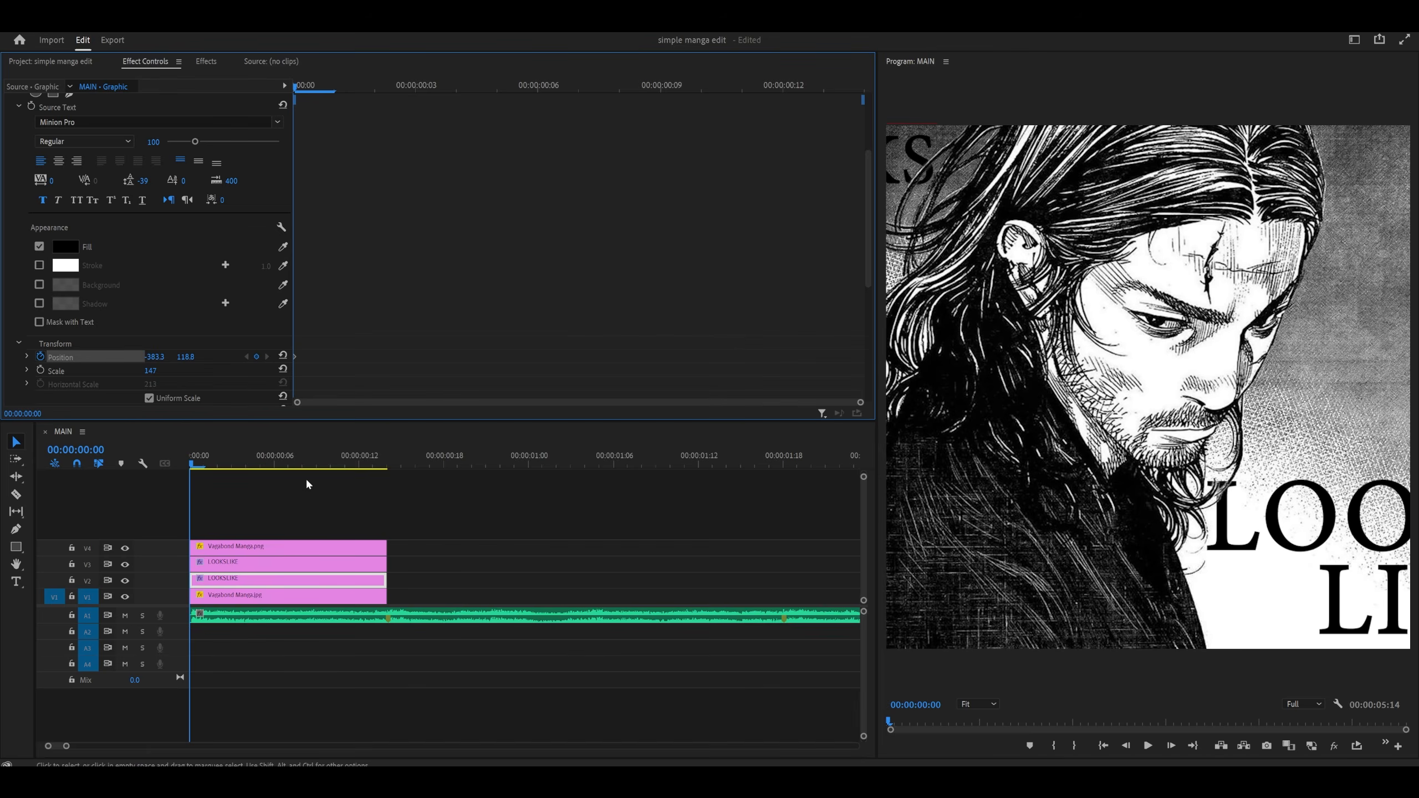
pyautogui.click(373, 461)
pyautogui.moveTo(153, 358); pyautogui.dragTo(147, 357)
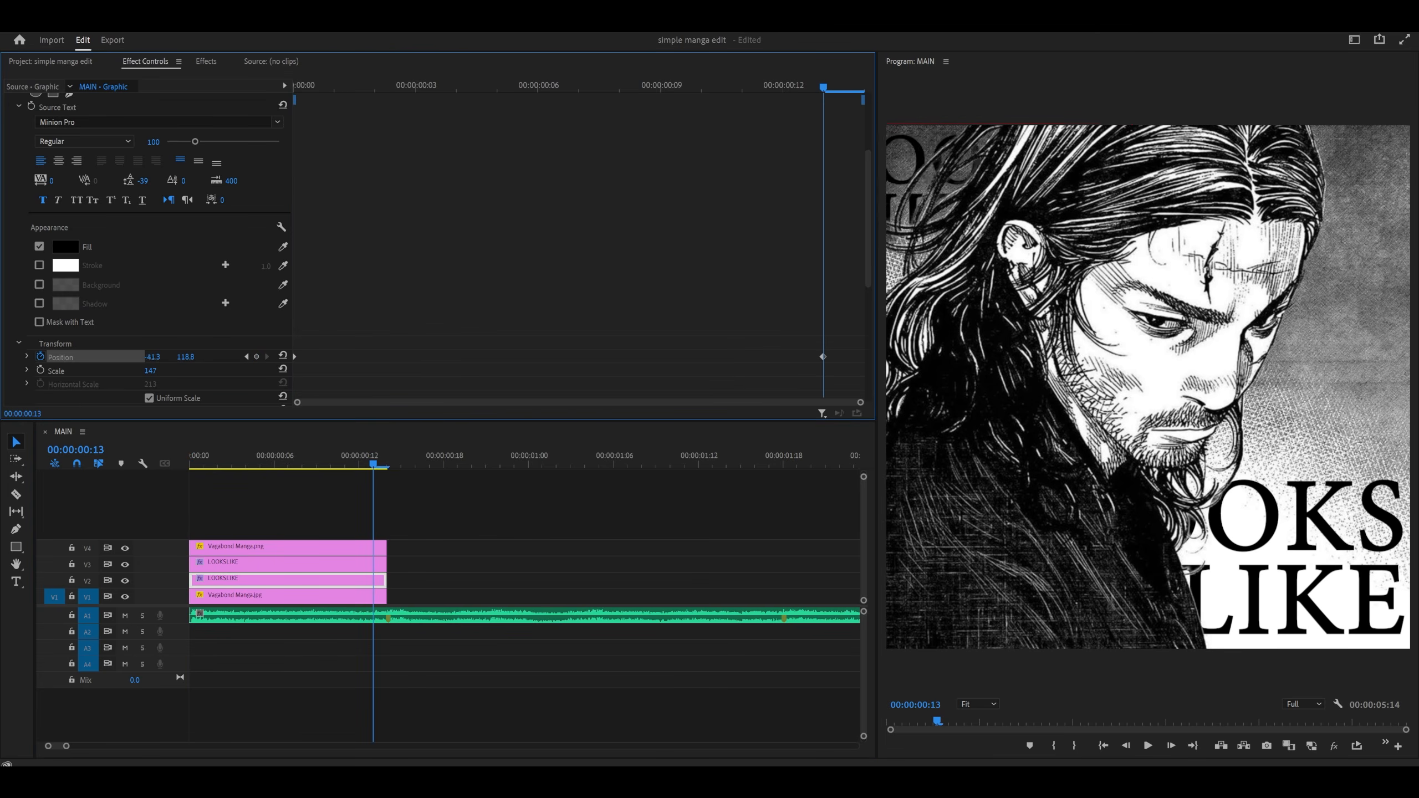
# - Set the V2 title's end Position to 2.7, 118.8 and ease the slide so it starts fast and slows toward frame 13
pyautogui.moveTo(406, 353); pyautogui.dragTo(438, 331)
pyautogui.scroll(-3, 450, 327)
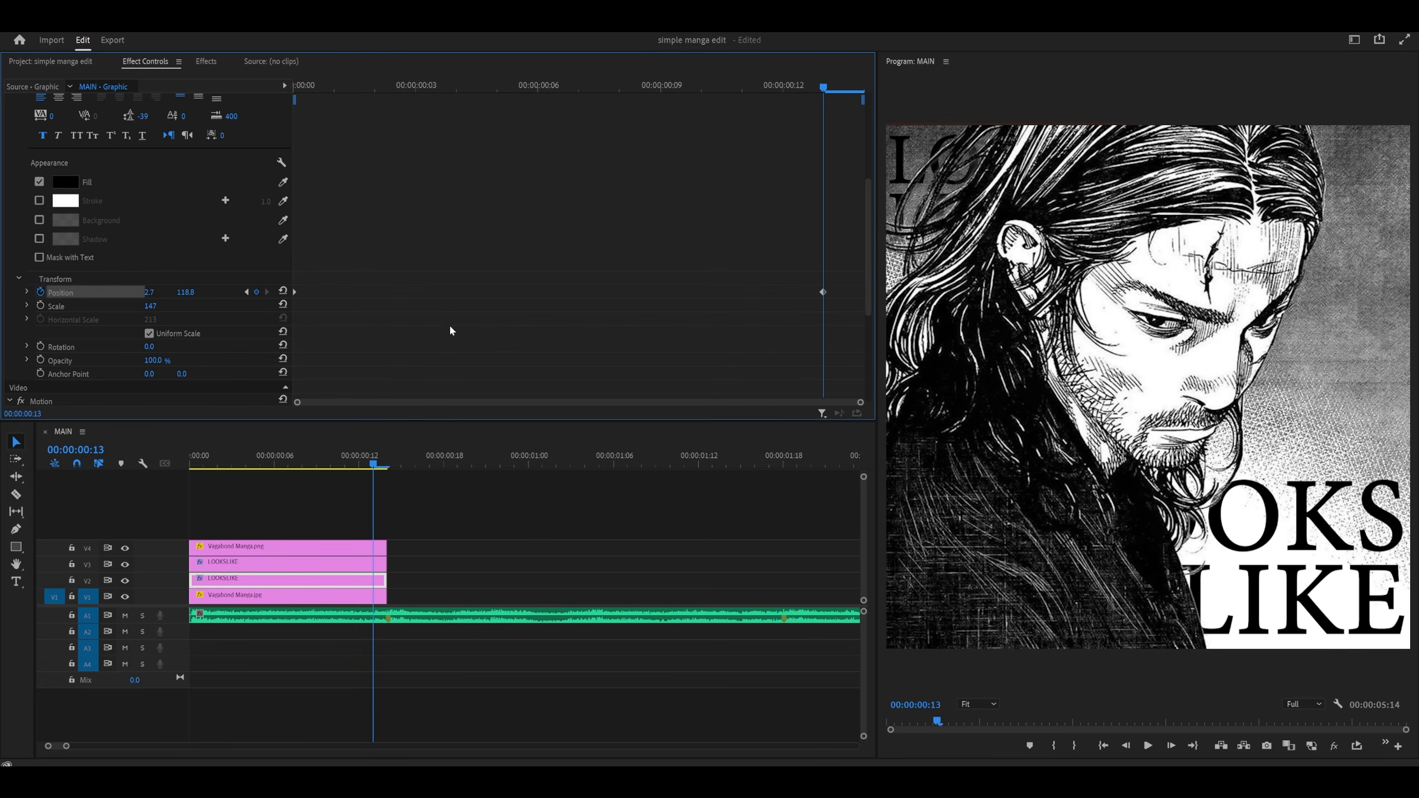
pyautogui.click(25, 292)
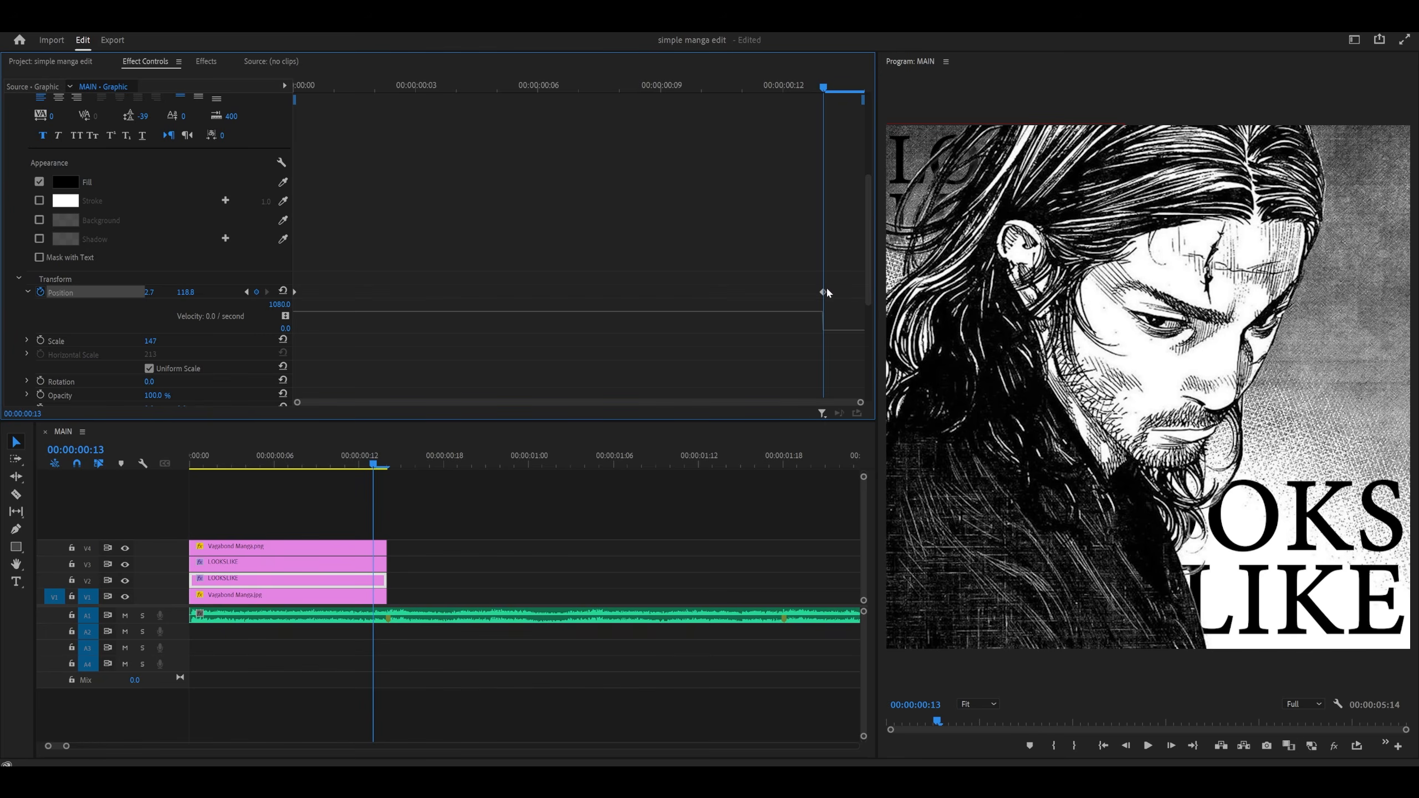
pyautogui.moveTo(781, 312); pyautogui.dragTo(475, 435)
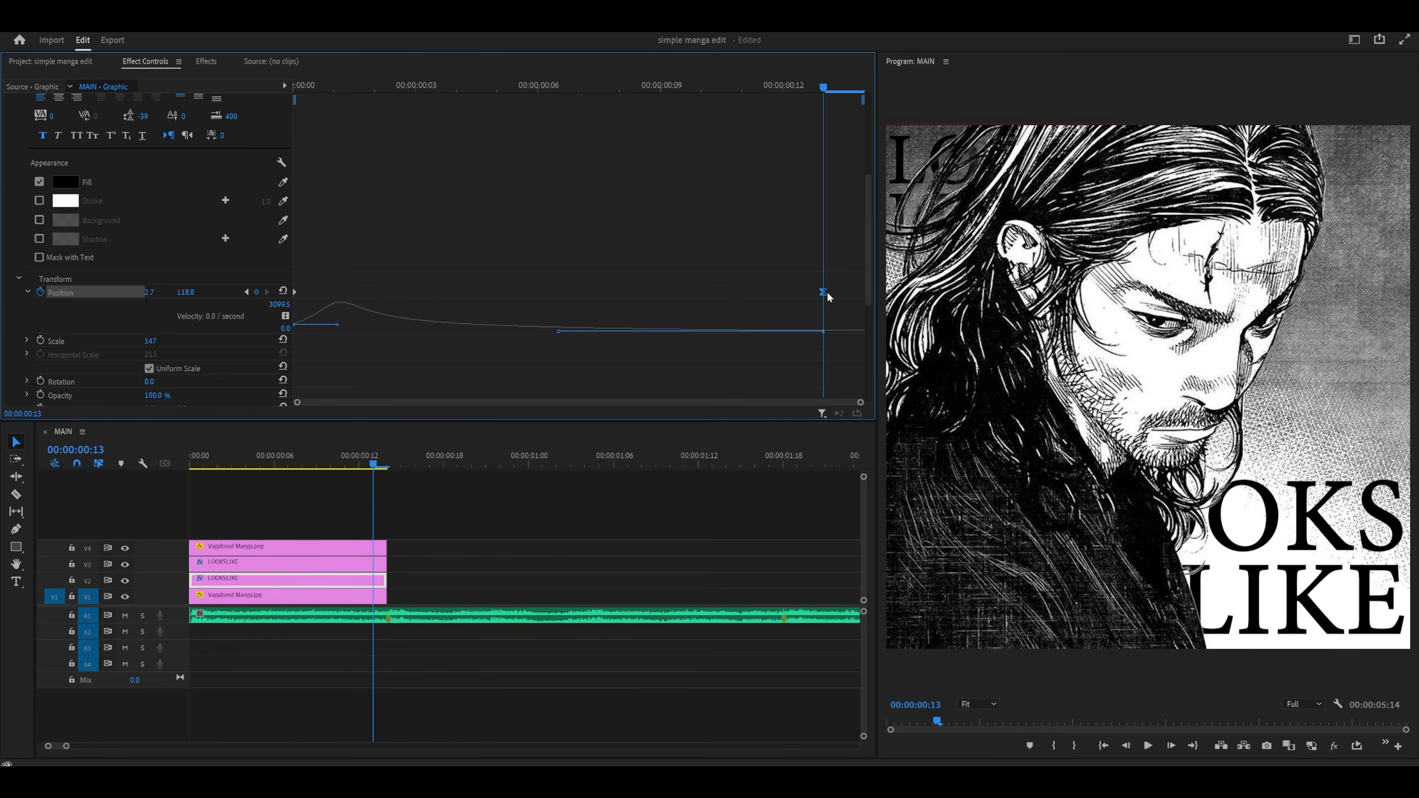
pyautogui.press('Home')
pyautogui.press('space')
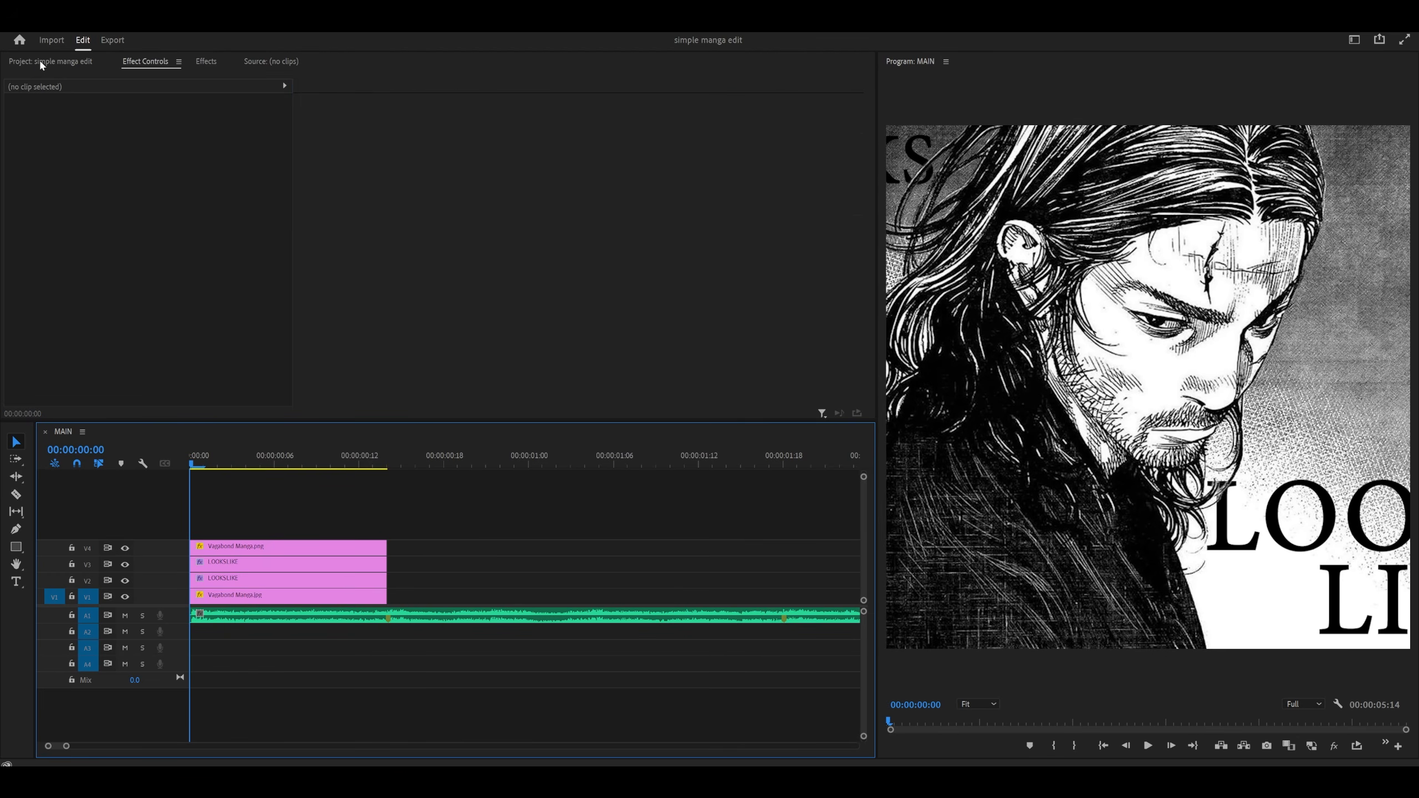
# - Create an adjustment layer and place it on V5 above the first panel's clips, starting at frame 0
pyautogui.click(38, 65)
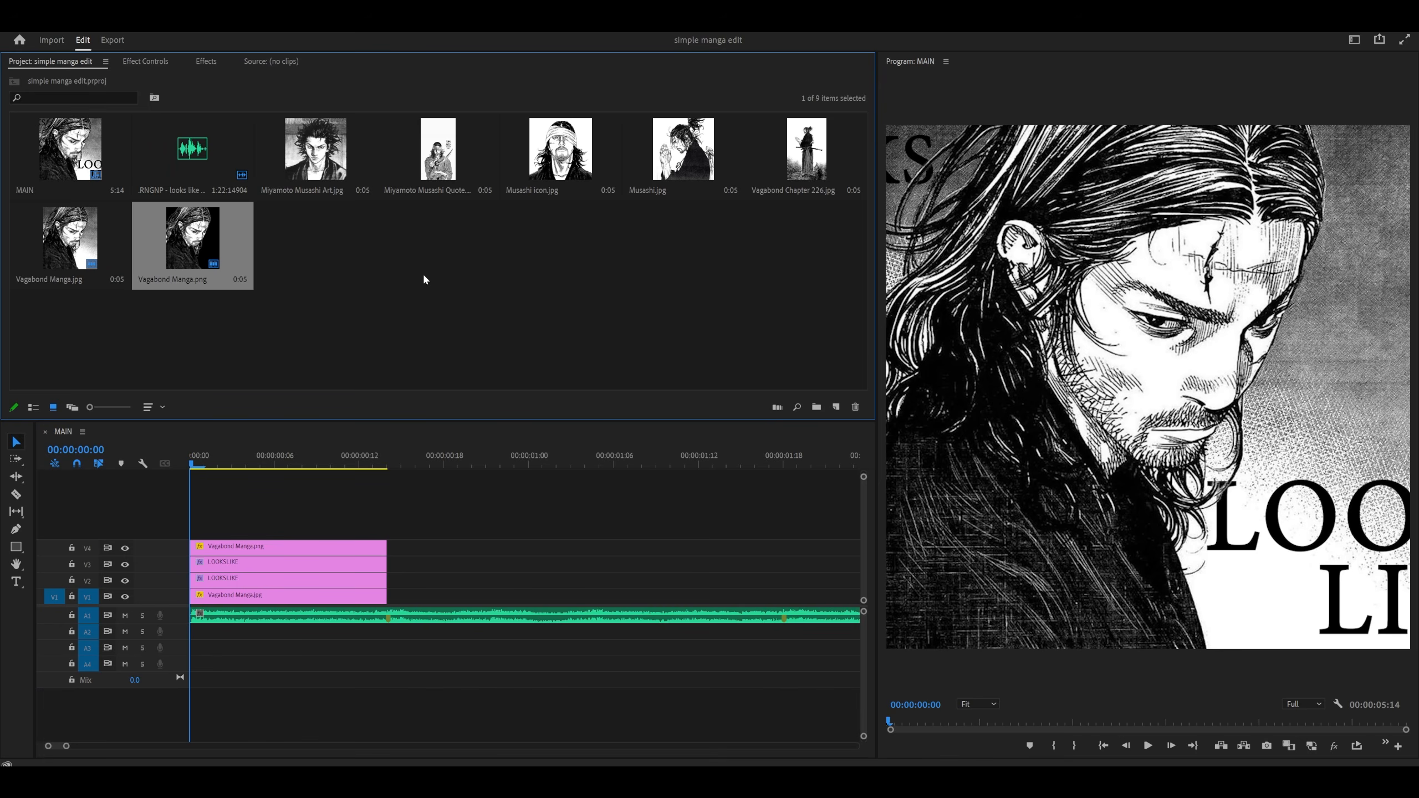
pyautogui.rightClick(417, 256)
pyautogui.moveTo(446, 303)
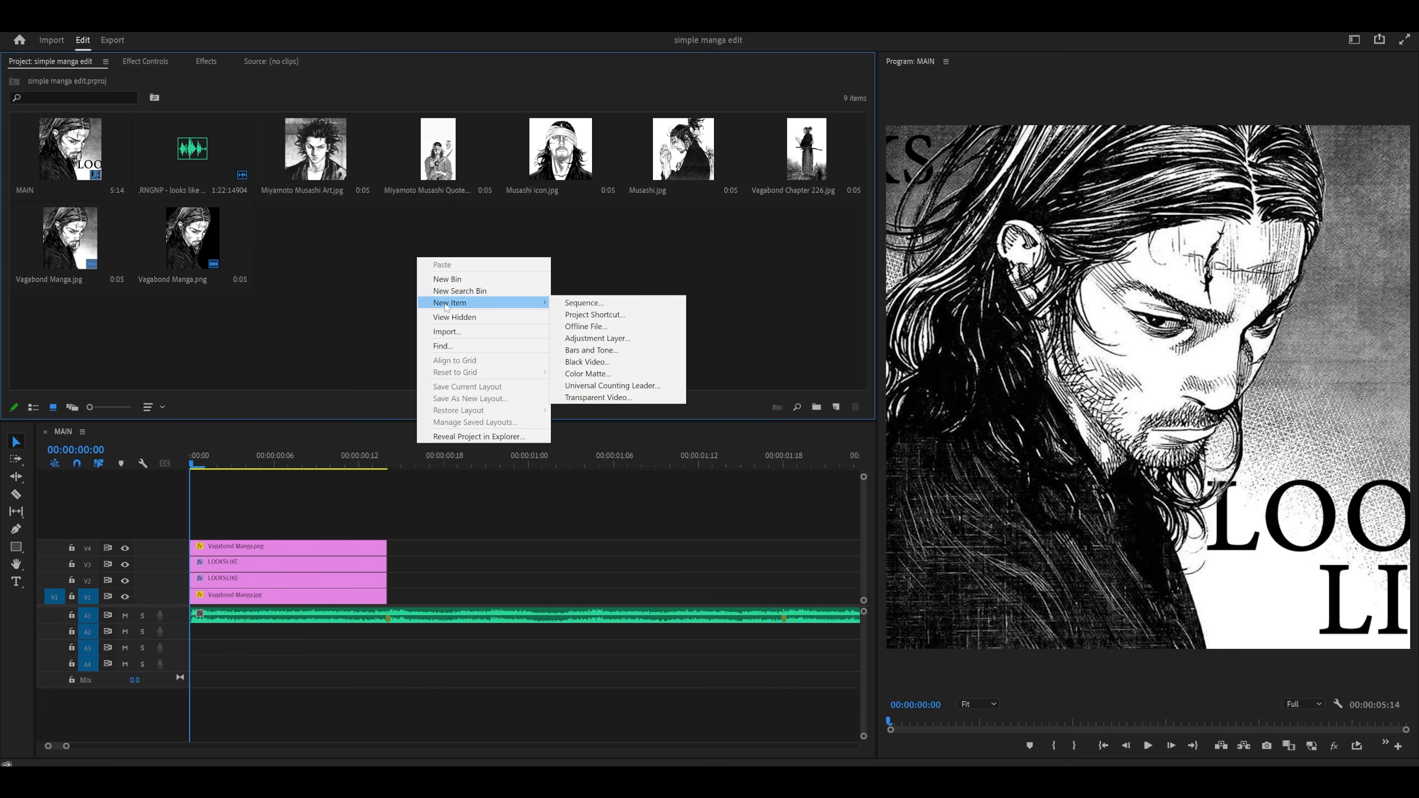
pyautogui.click(600, 338)
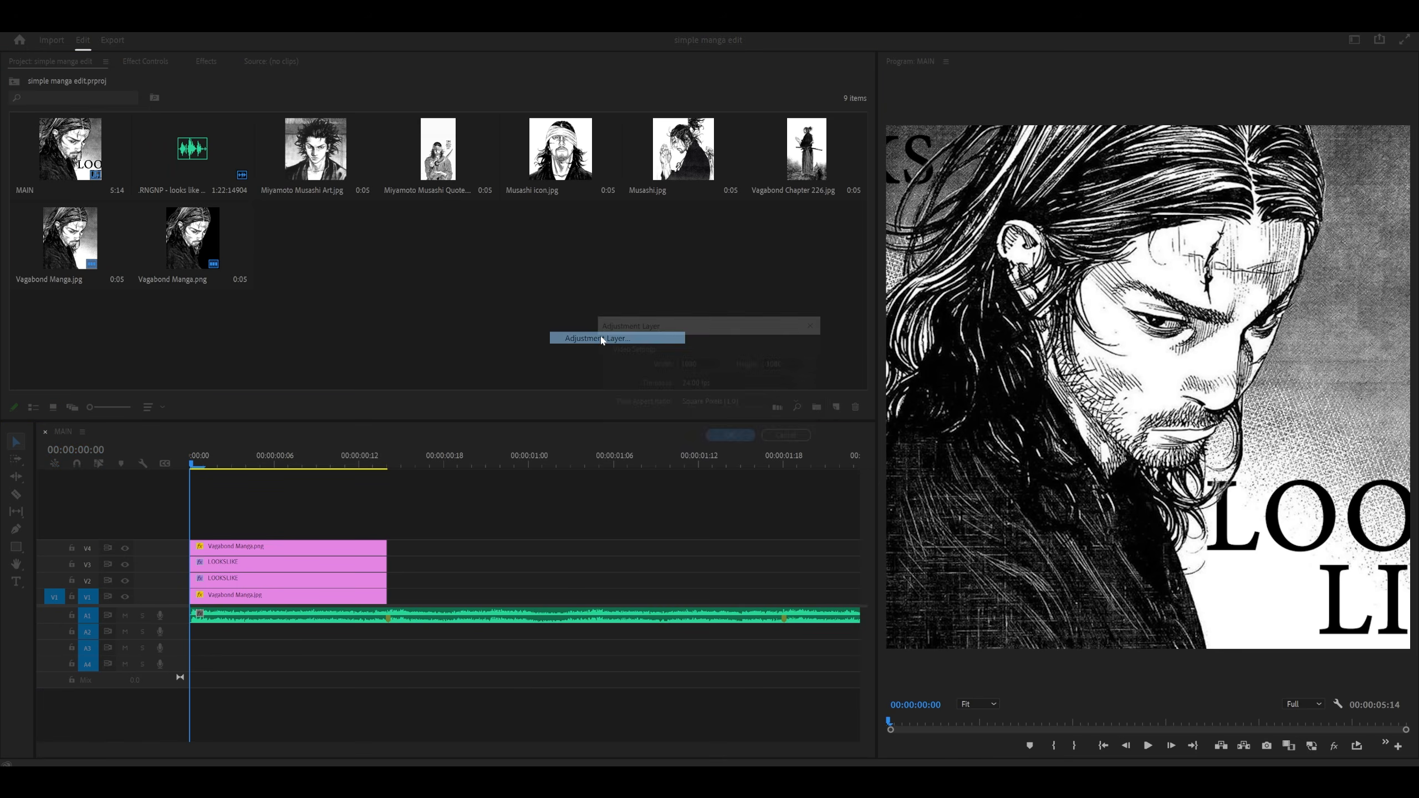
pyautogui.click(731, 439)
pyautogui.moveTo(314, 241); pyautogui.dragTo(386, 530)
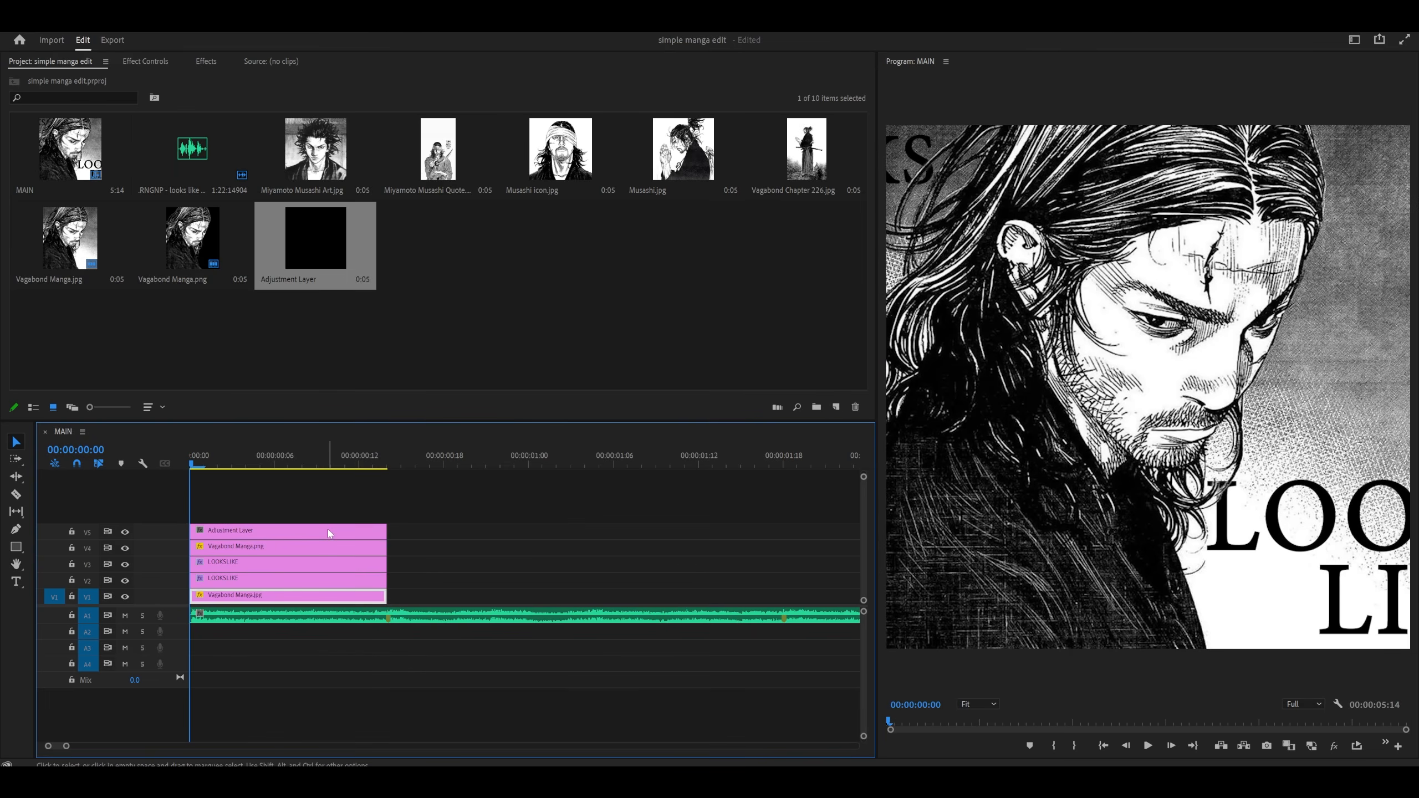
# - Find the Transform effect from the Distort group and apply it to the adjustment layer
pyautogui.click(328, 532)
pyautogui.click(145, 62)
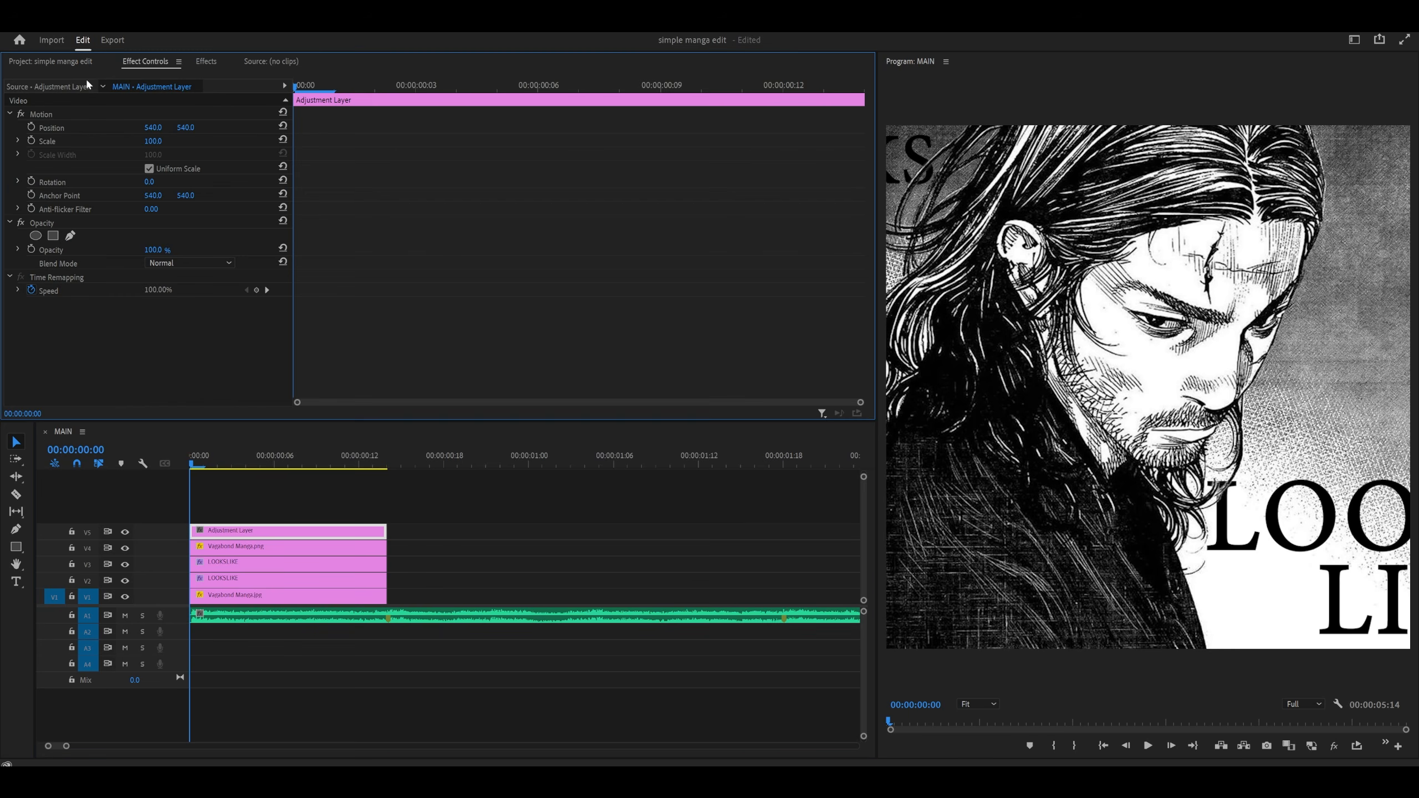
pyautogui.click(204, 62)
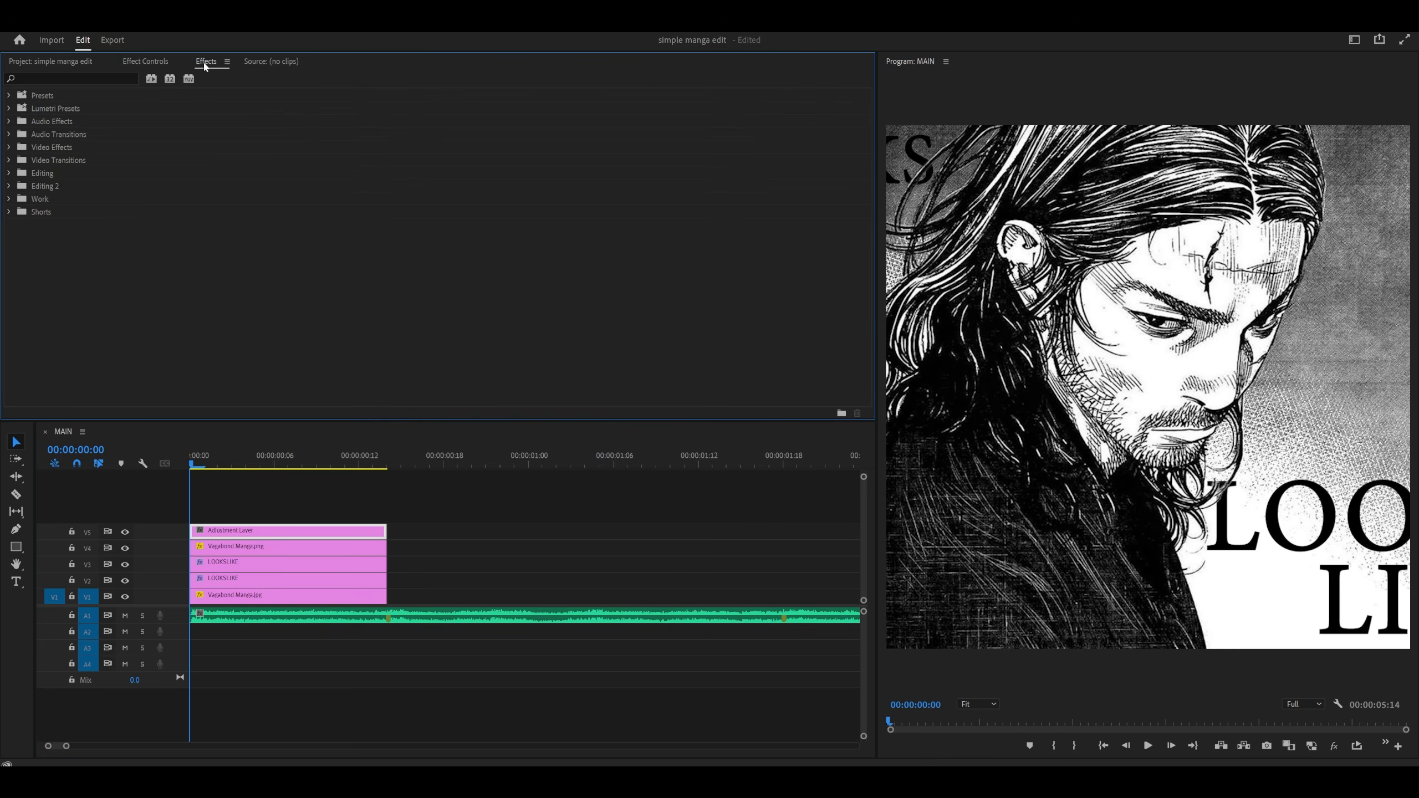
pyautogui.click(100, 81)
pyautogui.write('transform')
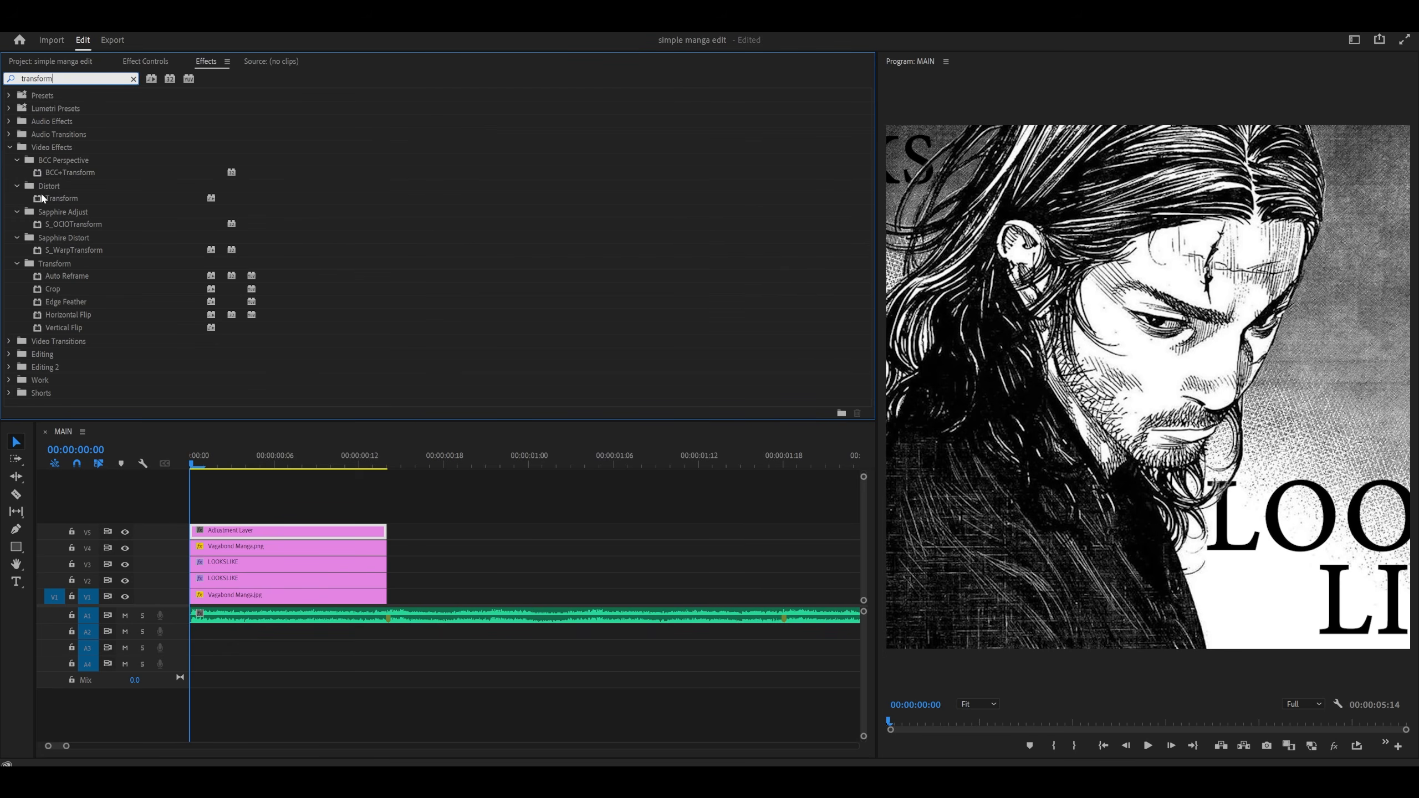
pyautogui.moveTo(56, 200); pyautogui.dragTo(270, 533)
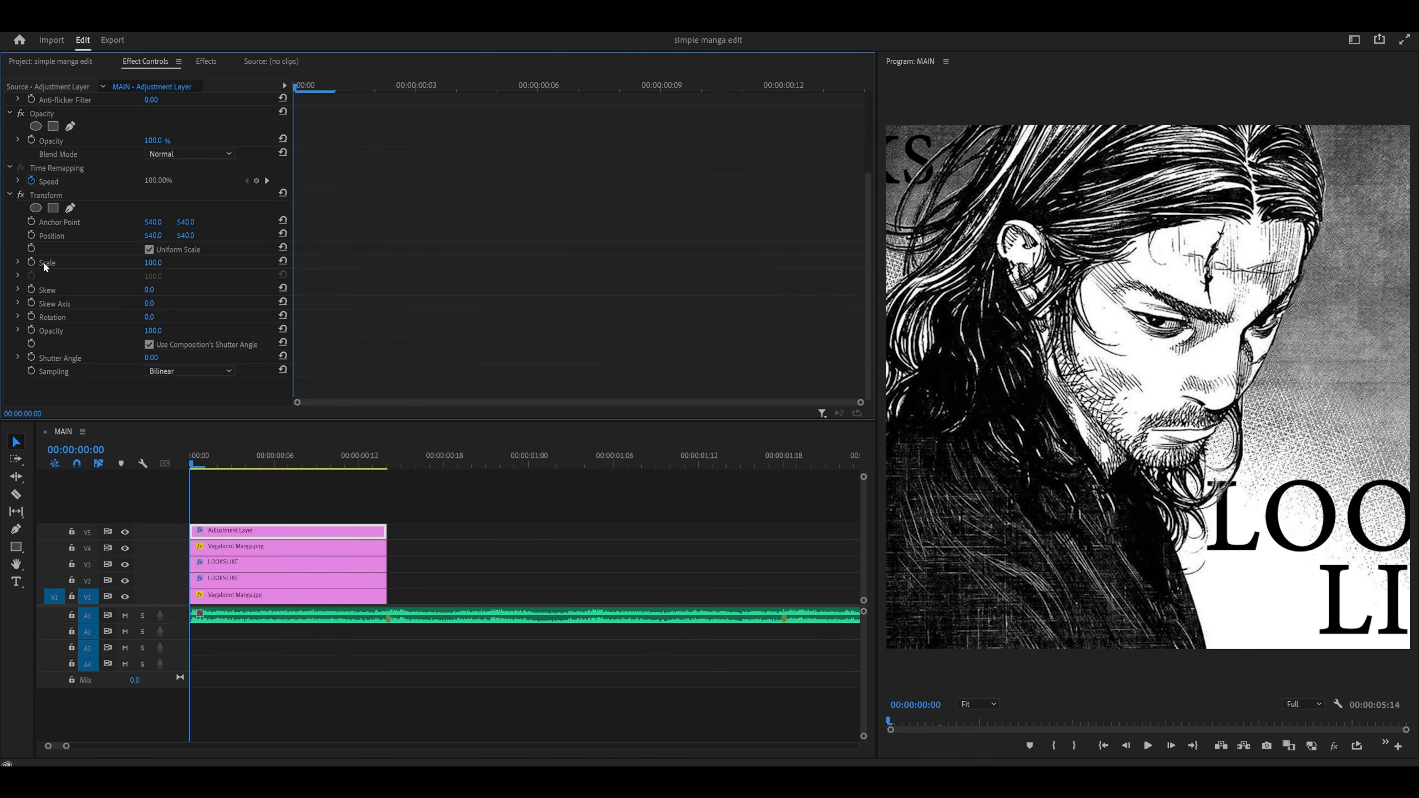
# - Keyframe the adjustment layer's Transform Scale from 100 at frame 0 to 110 at frame 13
pyautogui.moveTo(363, 85); pyautogui.dragTo(246, 95)
pyautogui.click(31, 262)
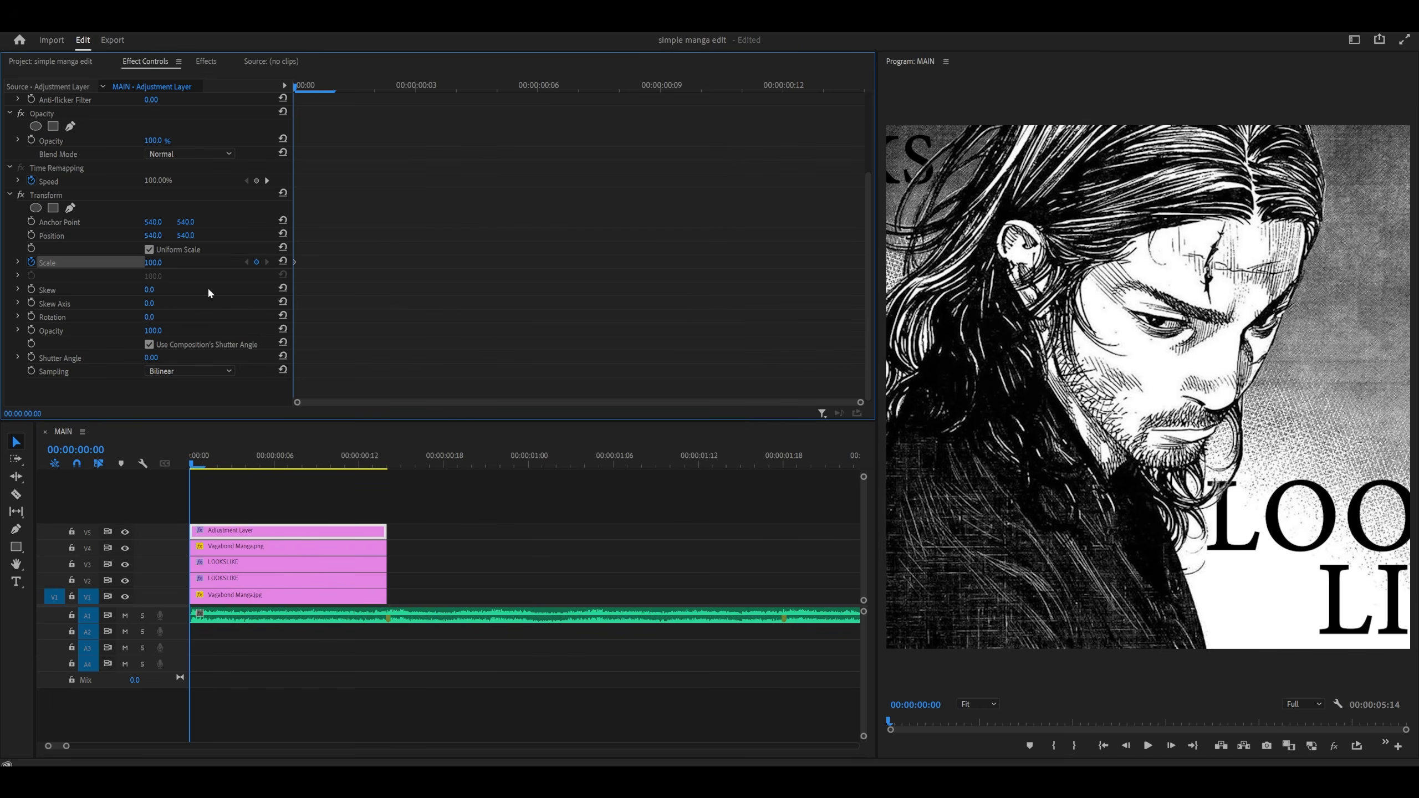
pyautogui.click(374, 461)
pyautogui.click(158, 261)
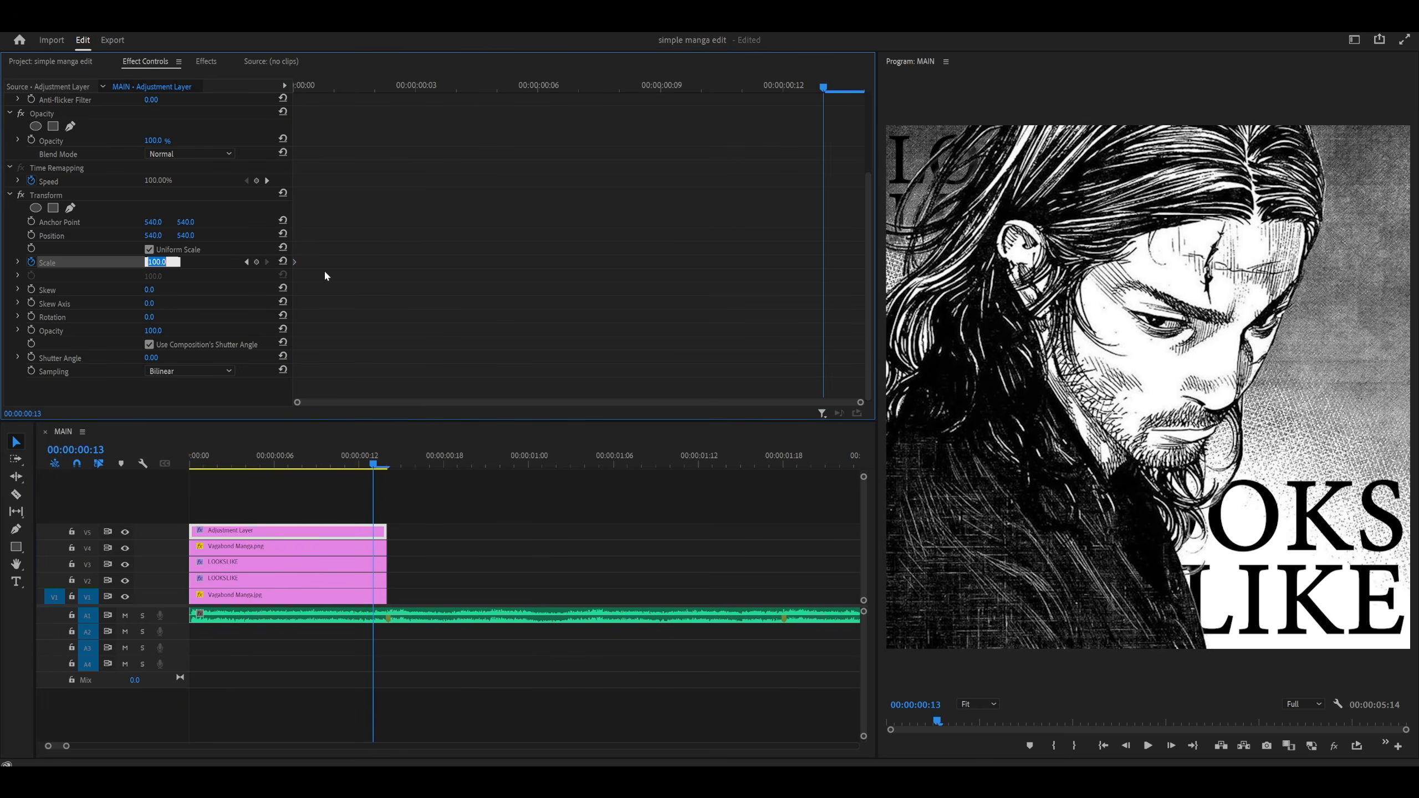
pyautogui.write('110')
pyautogui.press('Return')
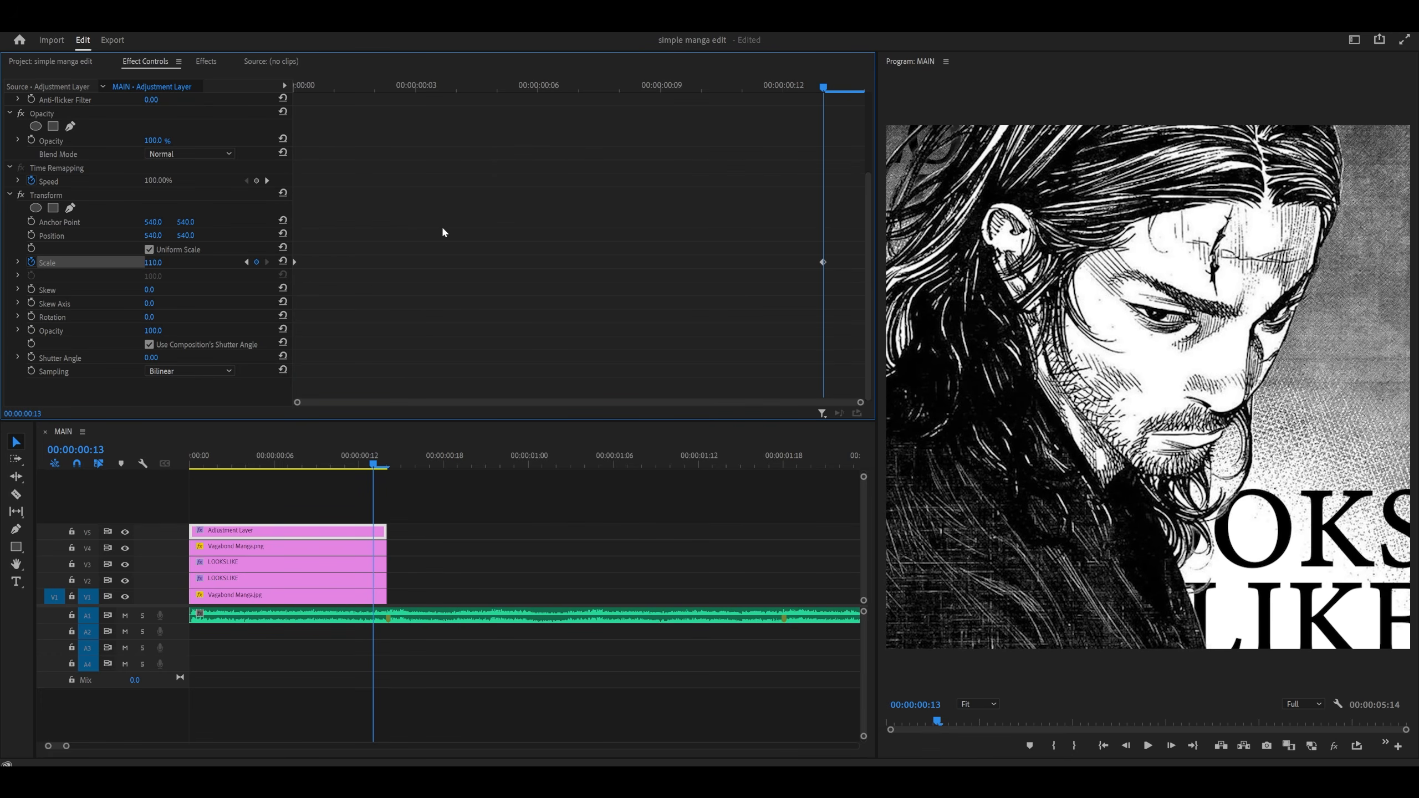
# - Ease the Transform Scale keyframes so the zoom speeds up early and slows gradually toward frame 13
pyautogui.click(17, 262)
pyautogui.scroll(-2, 553, 268)
pyautogui.press('Left')
pyautogui.press('Left')
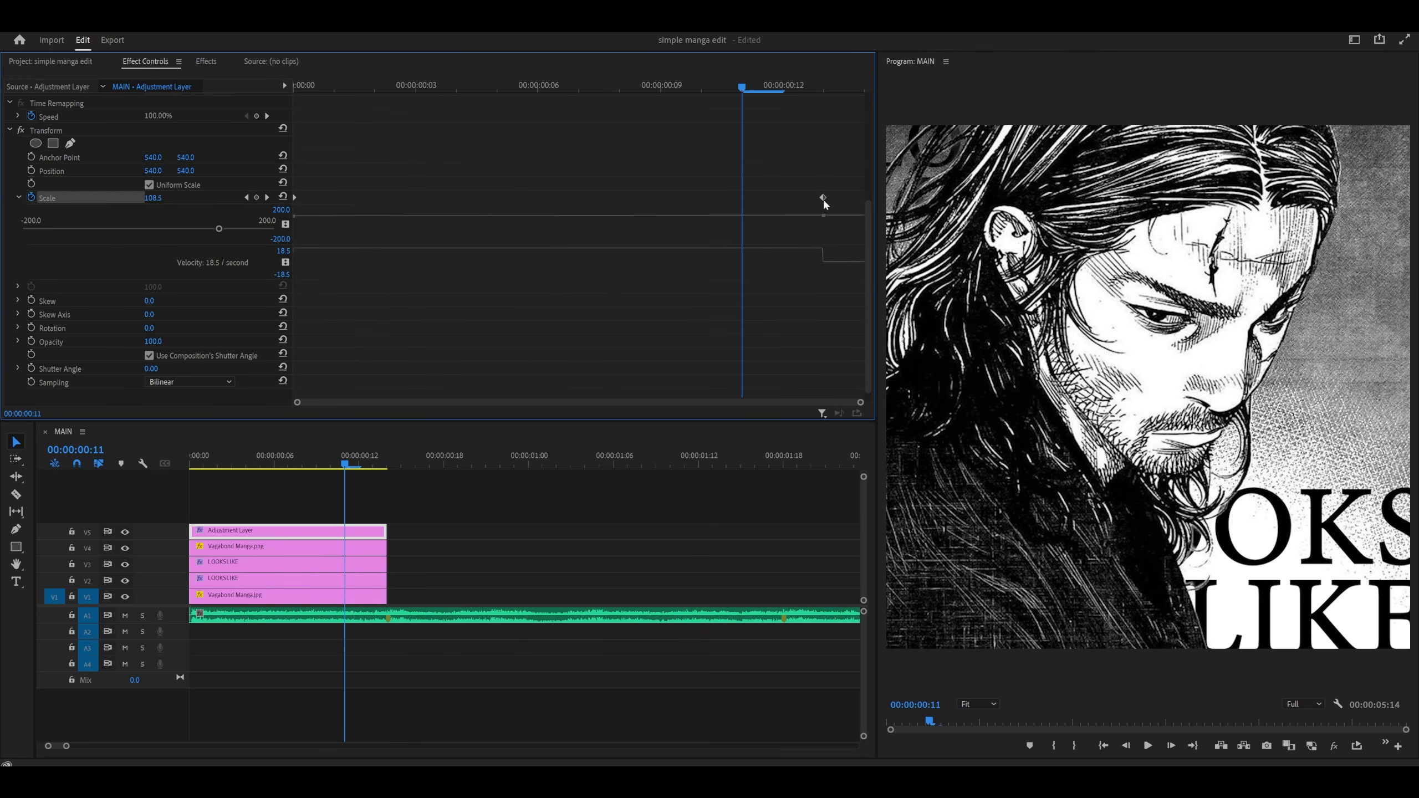
pyautogui.click(823, 198)
pyautogui.moveTo(780, 253); pyautogui.dragTo(516, 266)
pyautogui.click(716, 326)
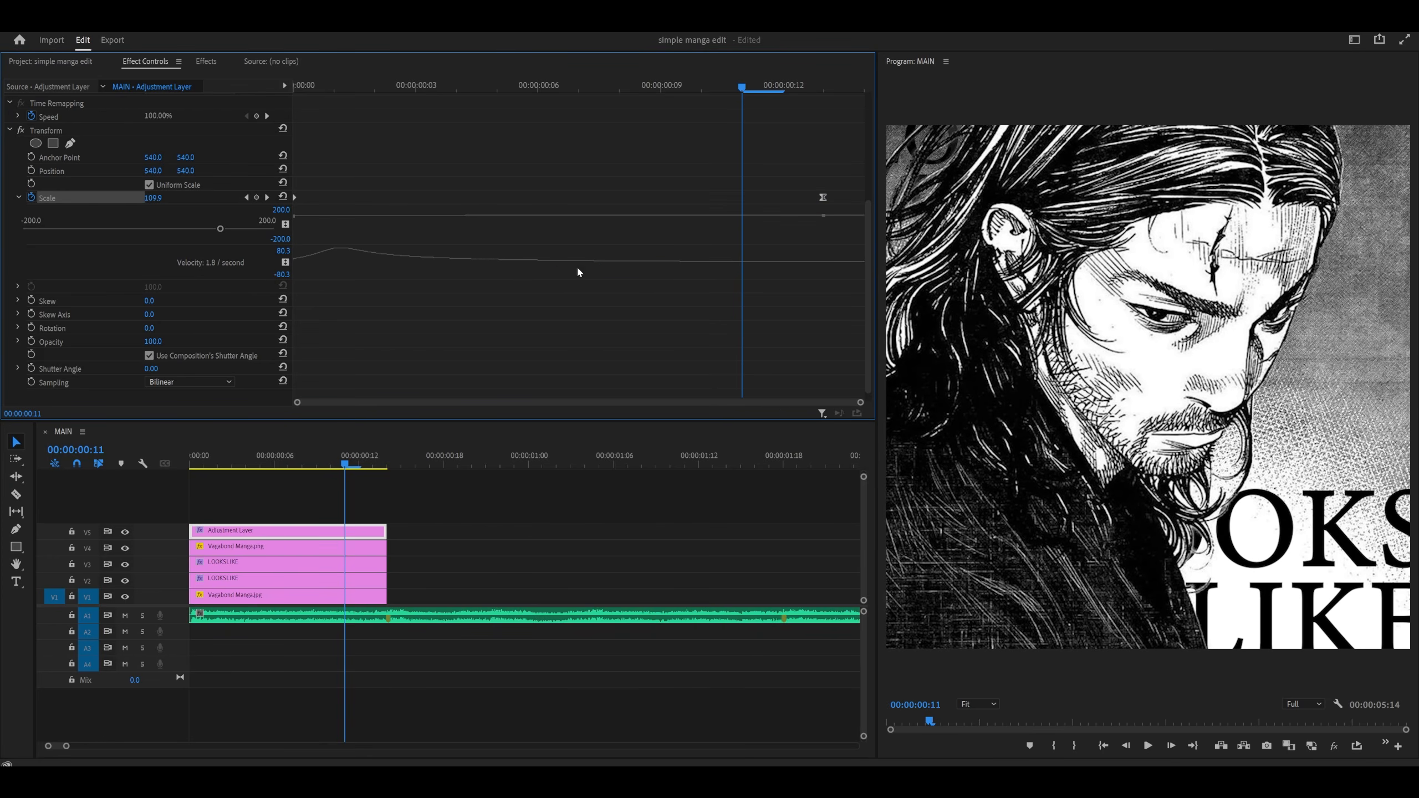
# - Try steeper and flatter endings for the Transform Scale velocity curve, undoing each change
pyautogui.click(550, 268)
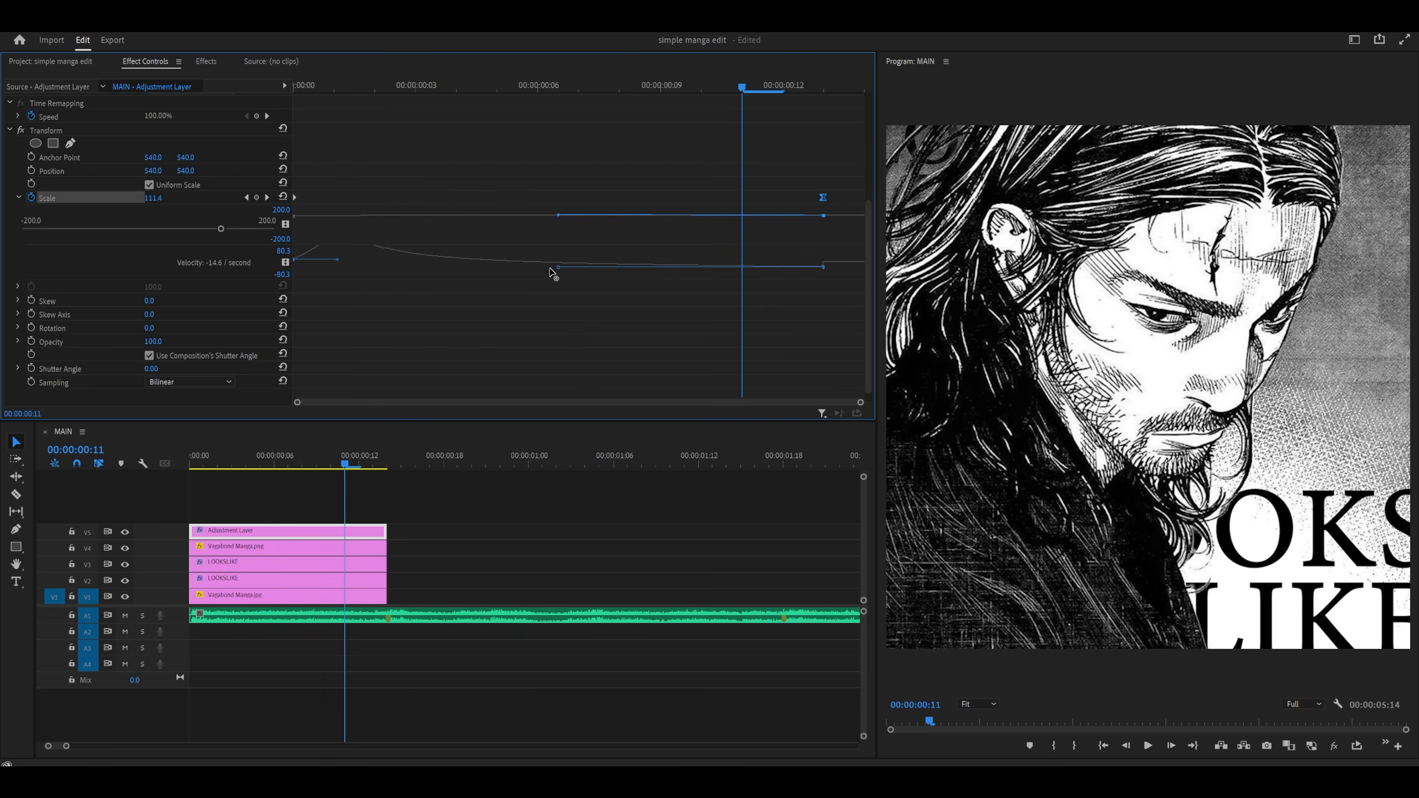
pyautogui.press('Delete')
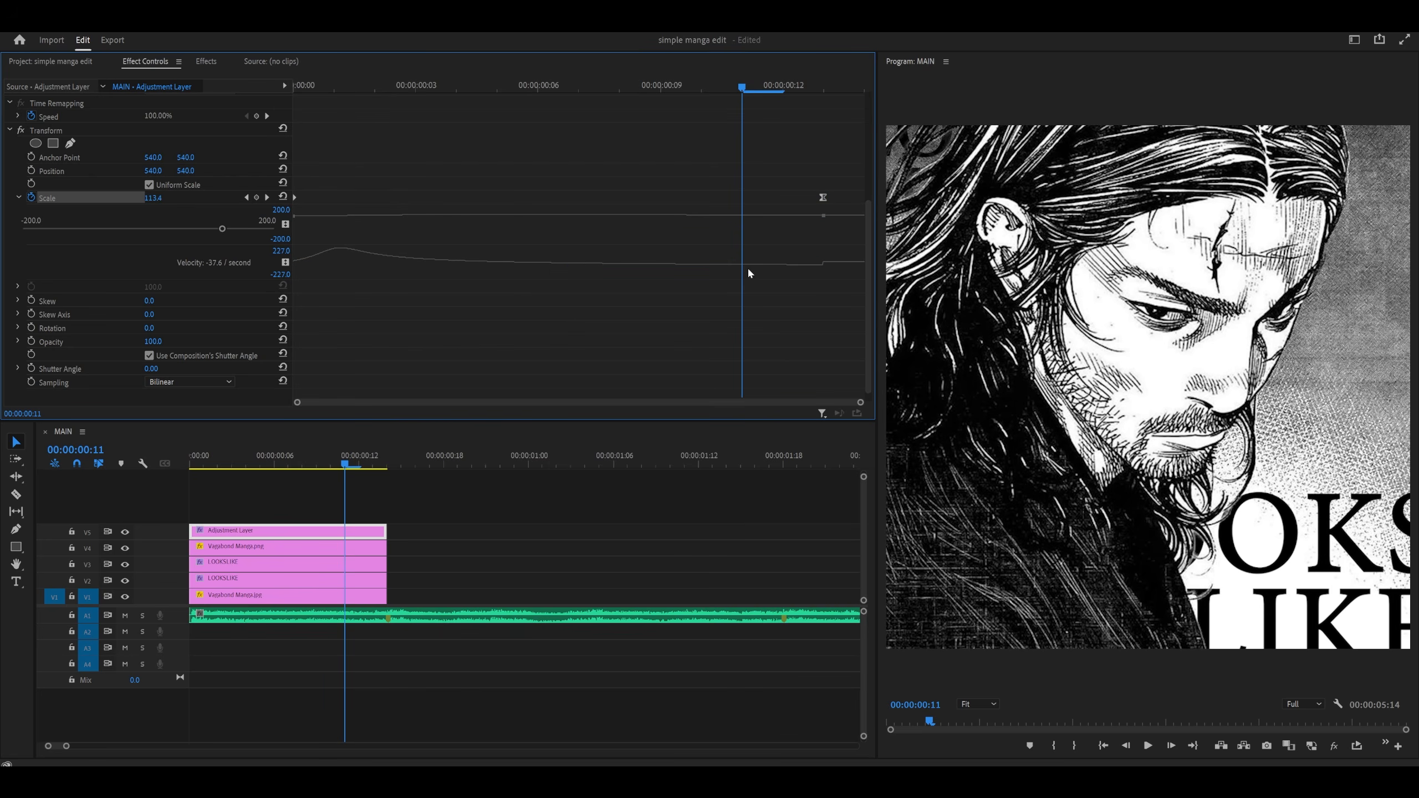
pyautogui.hotkey('ctrl', 'z')
pyautogui.click(824, 197)
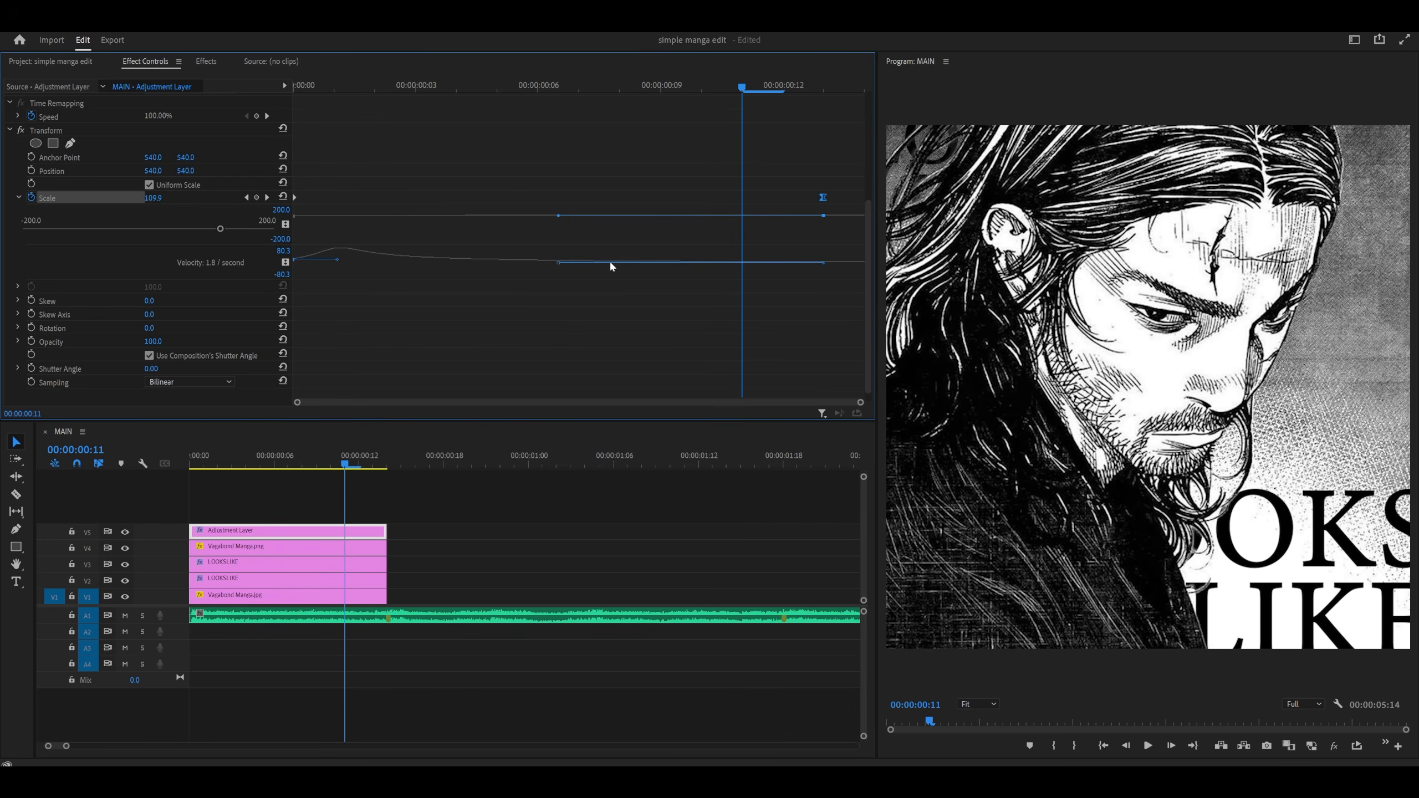
pyautogui.press('Delete')
pyautogui.click(599, 112)
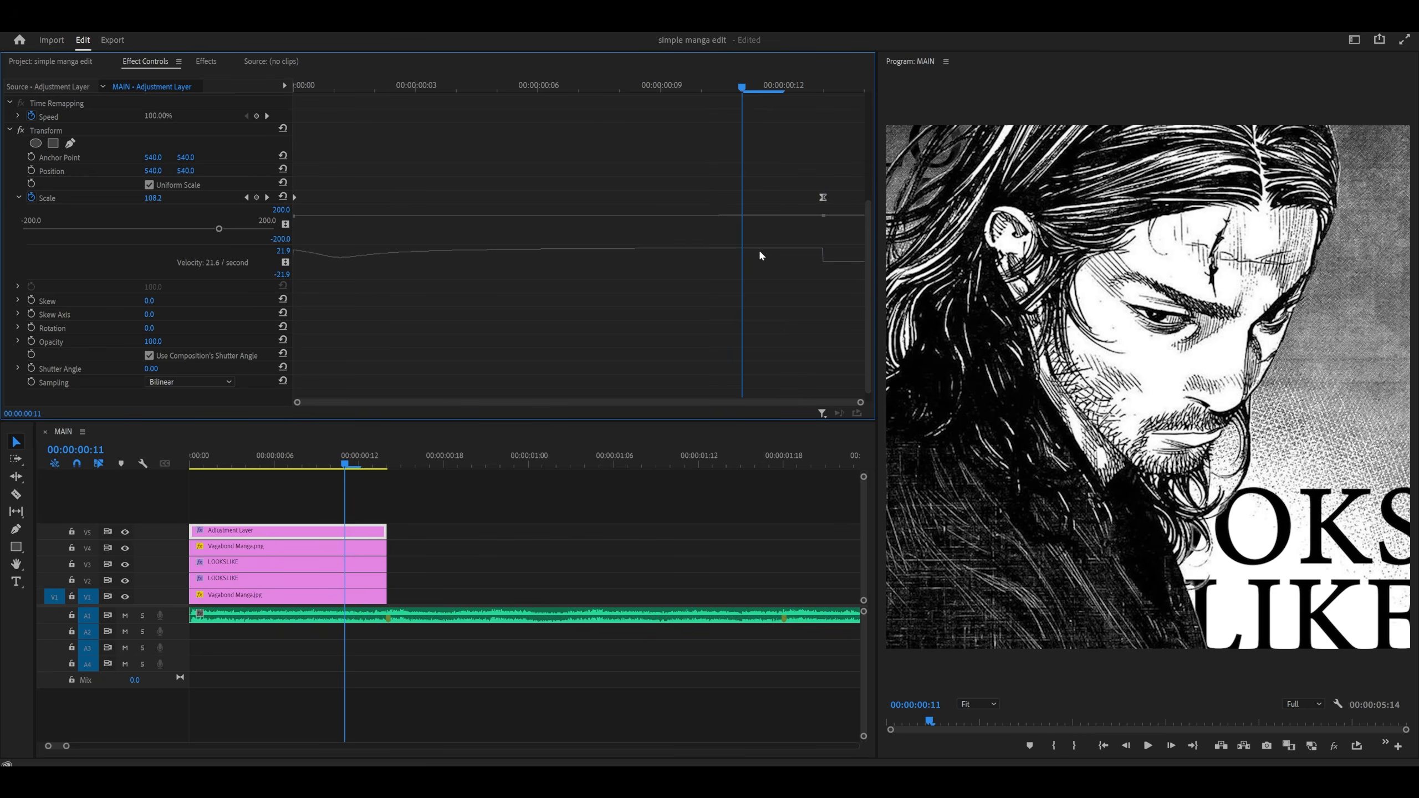
pyautogui.hotkey('ctrl', 'z')
# - Preview the zoom, turn off the composition's shutter angle in the Transform effect and raise its own Shutter Angle for motion blur
pyautogui.click(314, 88)
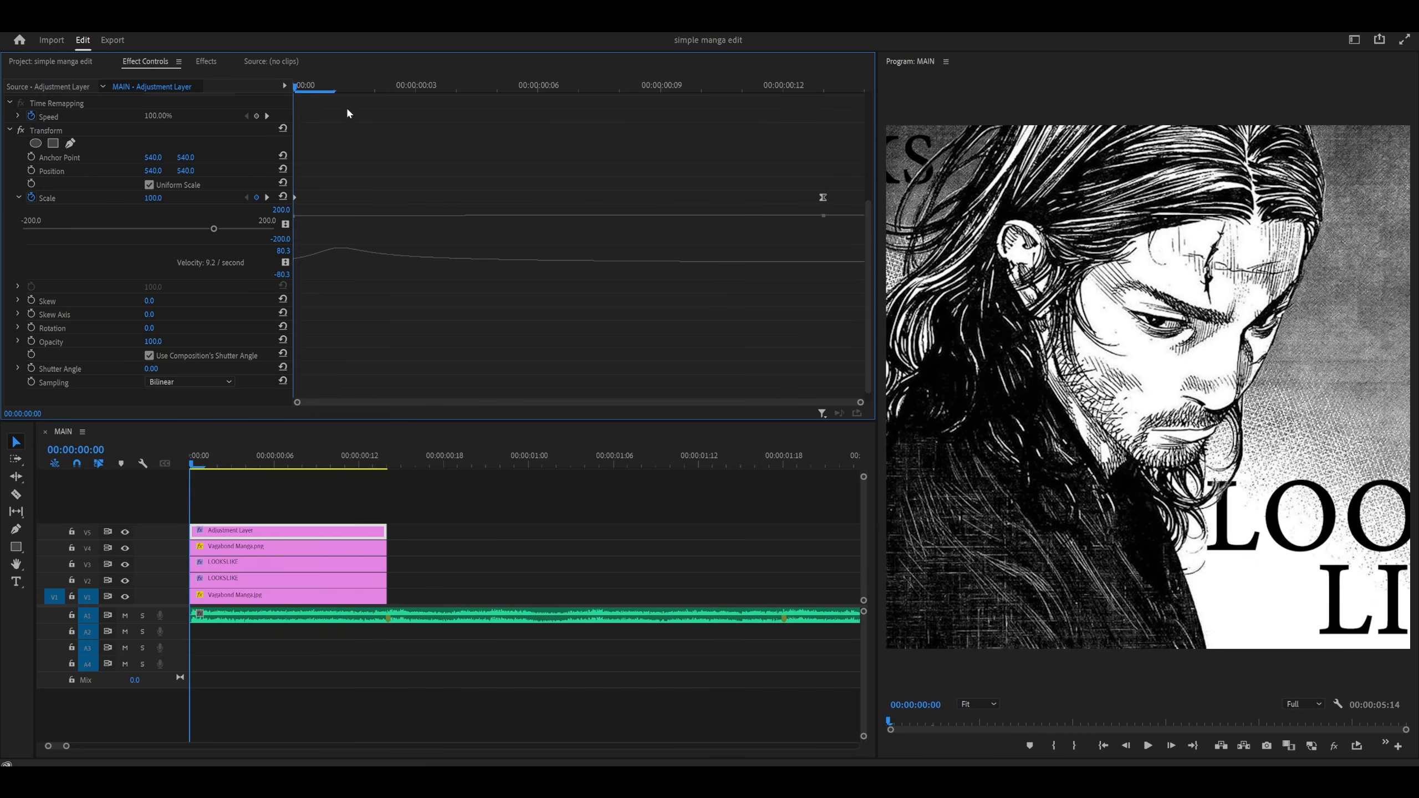
pyautogui.press('space')
pyautogui.moveTo(338, 86); pyautogui.dragTo(311, 86)
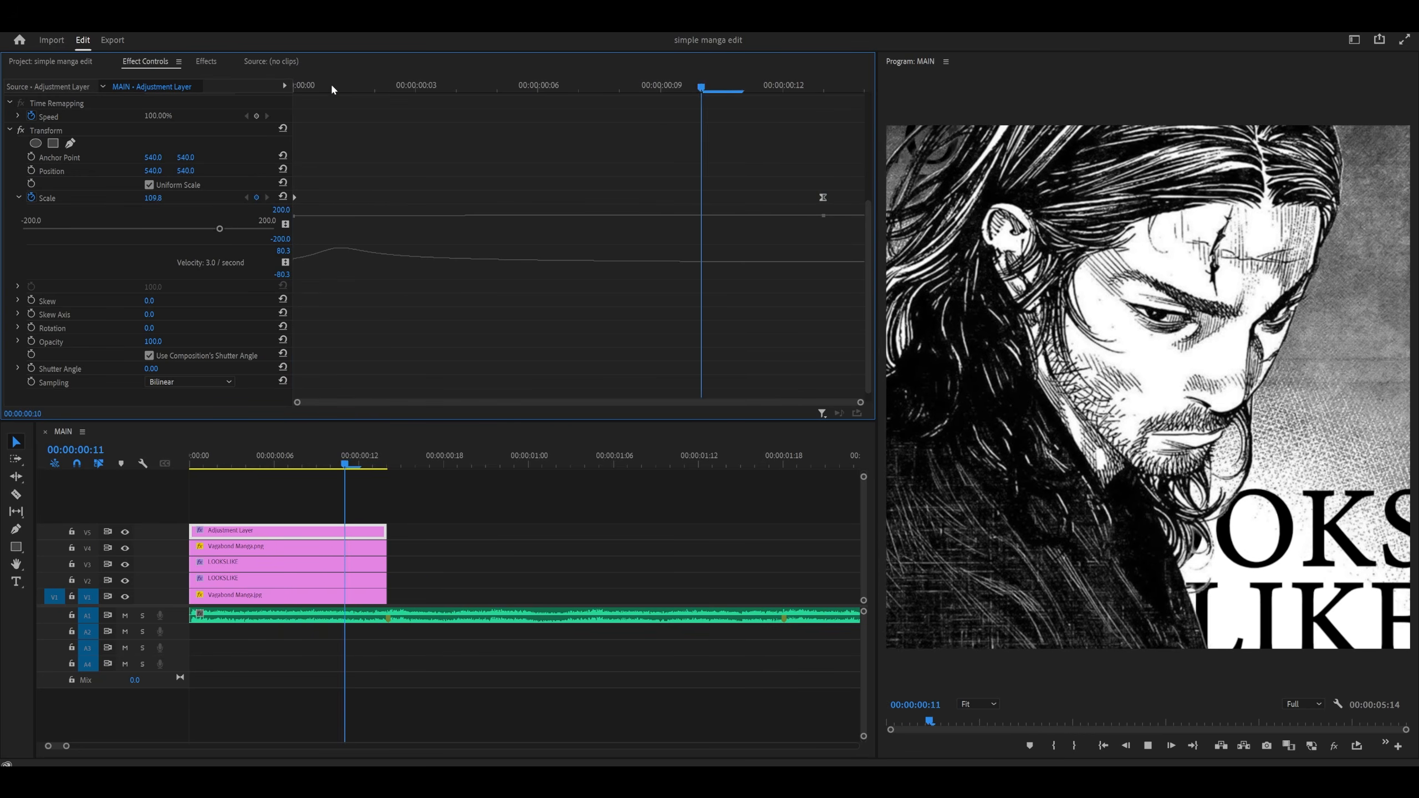
pyautogui.scroll(-1, 341, 201)
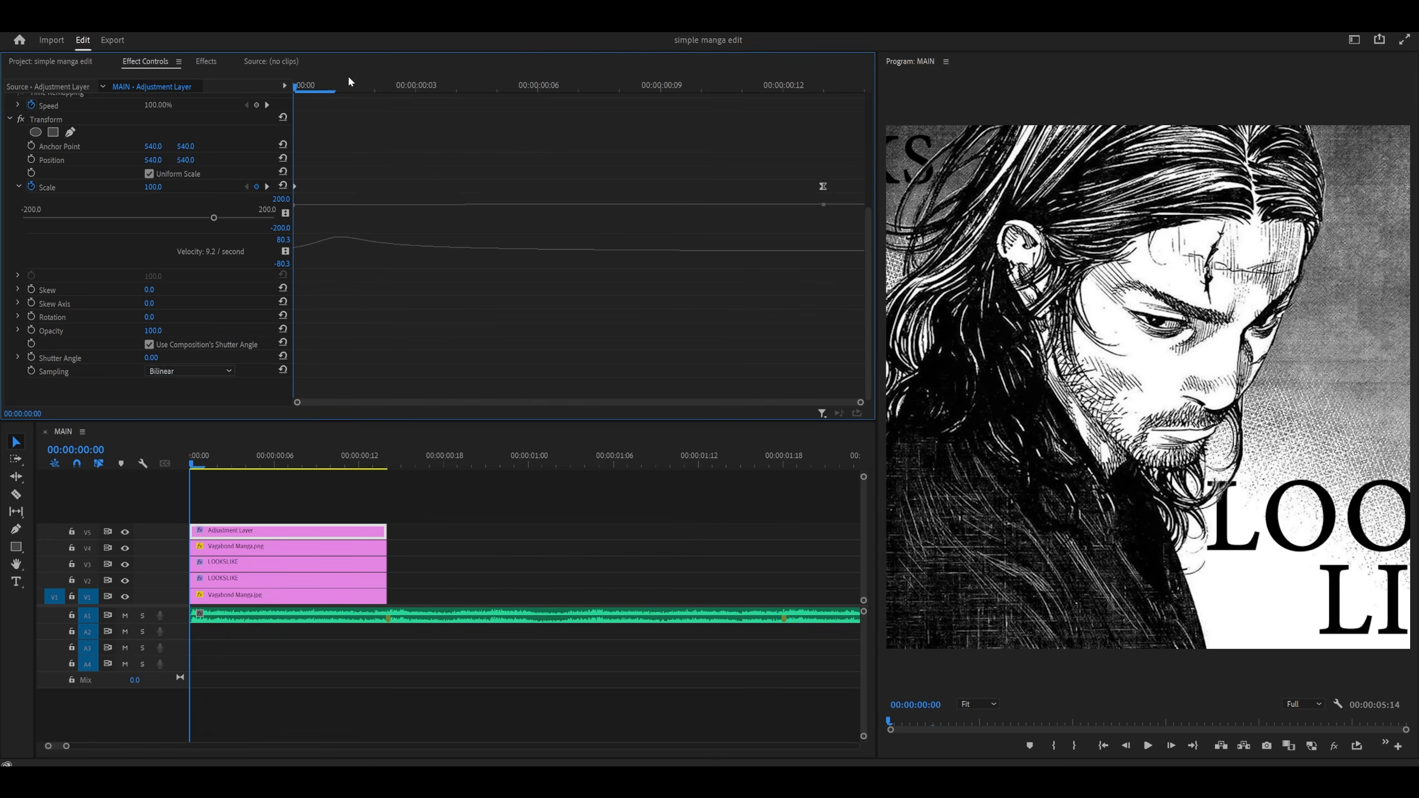
pyautogui.click(149, 345)
pyautogui.moveTo(149, 357); pyautogui.dragTo(234, 357)
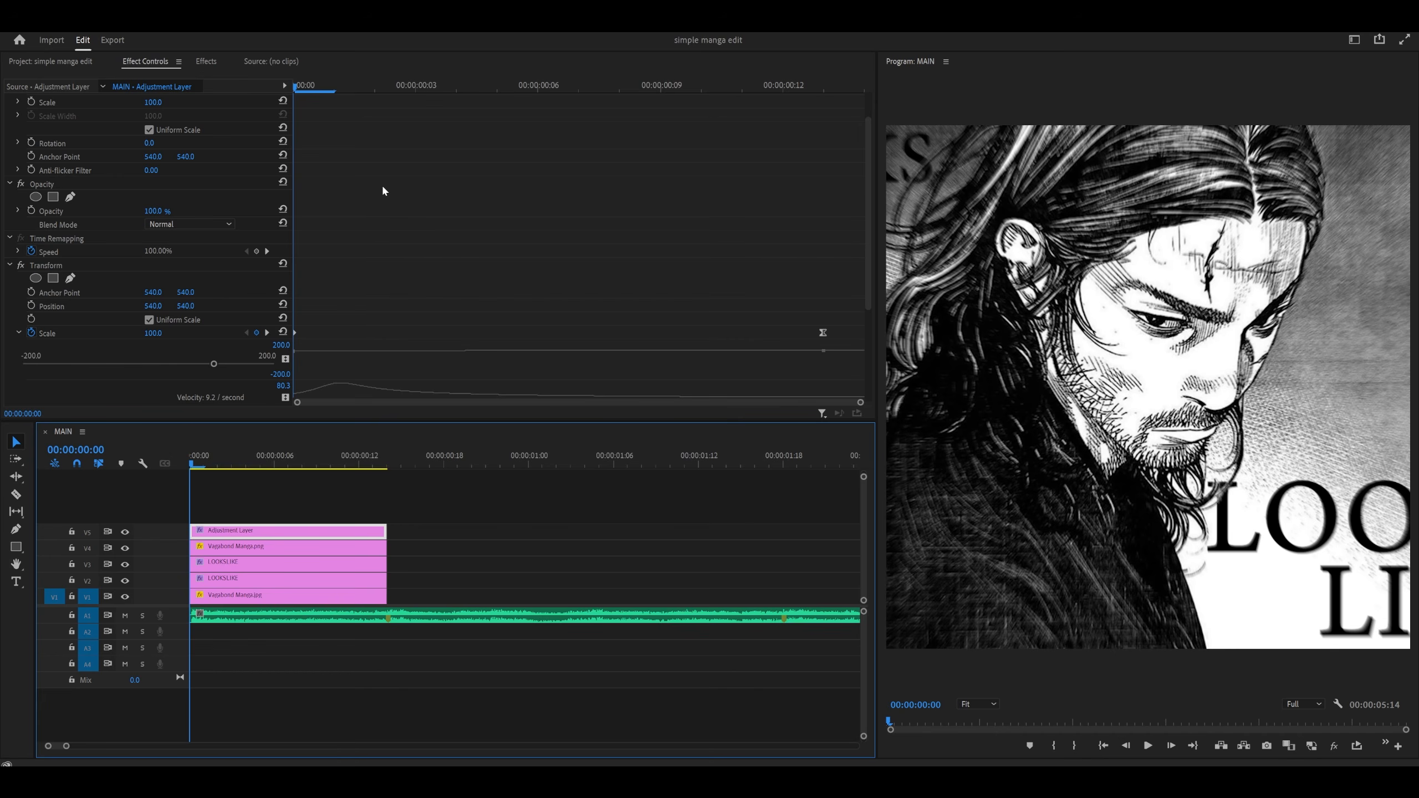
# - Collapse the first Transform effect and add a second Transform effect to the adjustment layer
pyautogui.click(16, 266)
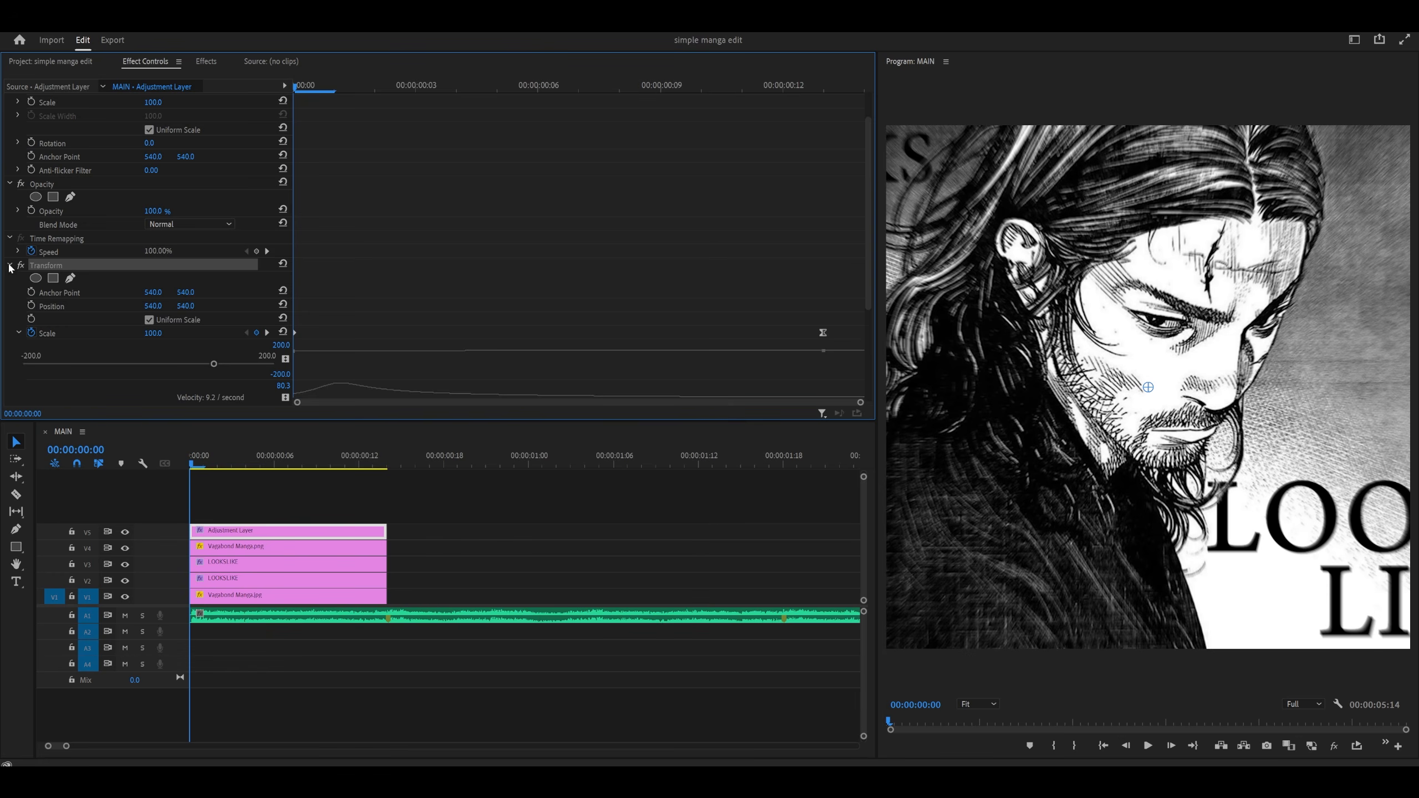
pyautogui.click(10, 266)
pyautogui.click(208, 61)
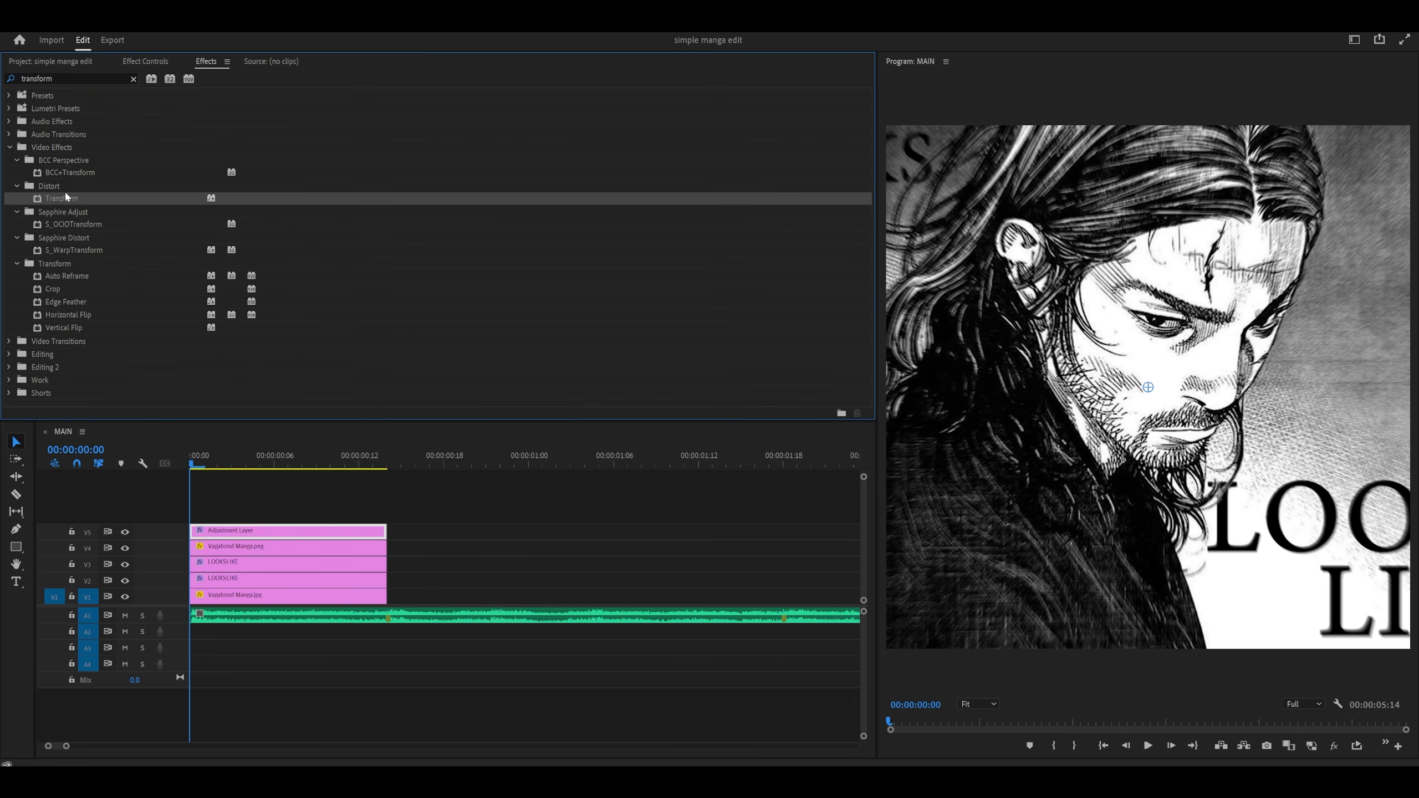
pyautogui.moveTo(65, 192); pyautogui.dragTo(223, 528)
pyautogui.click(146, 61)
pyautogui.scroll(-3, 496, 254)
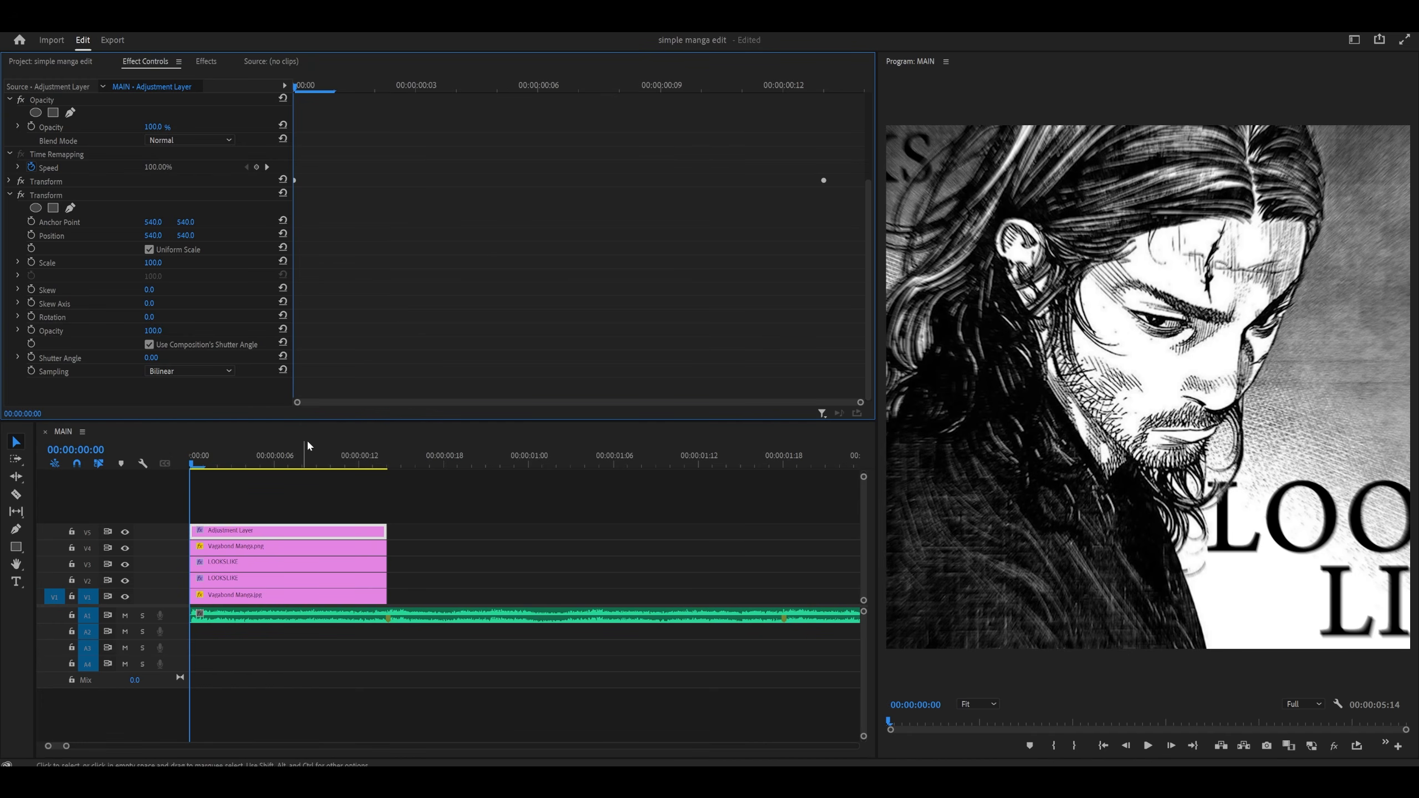
# - Keyframe the second Transform effect's Scale from 100 at frame 6 to 115 at frame 13
pyautogui.click(286, 461)
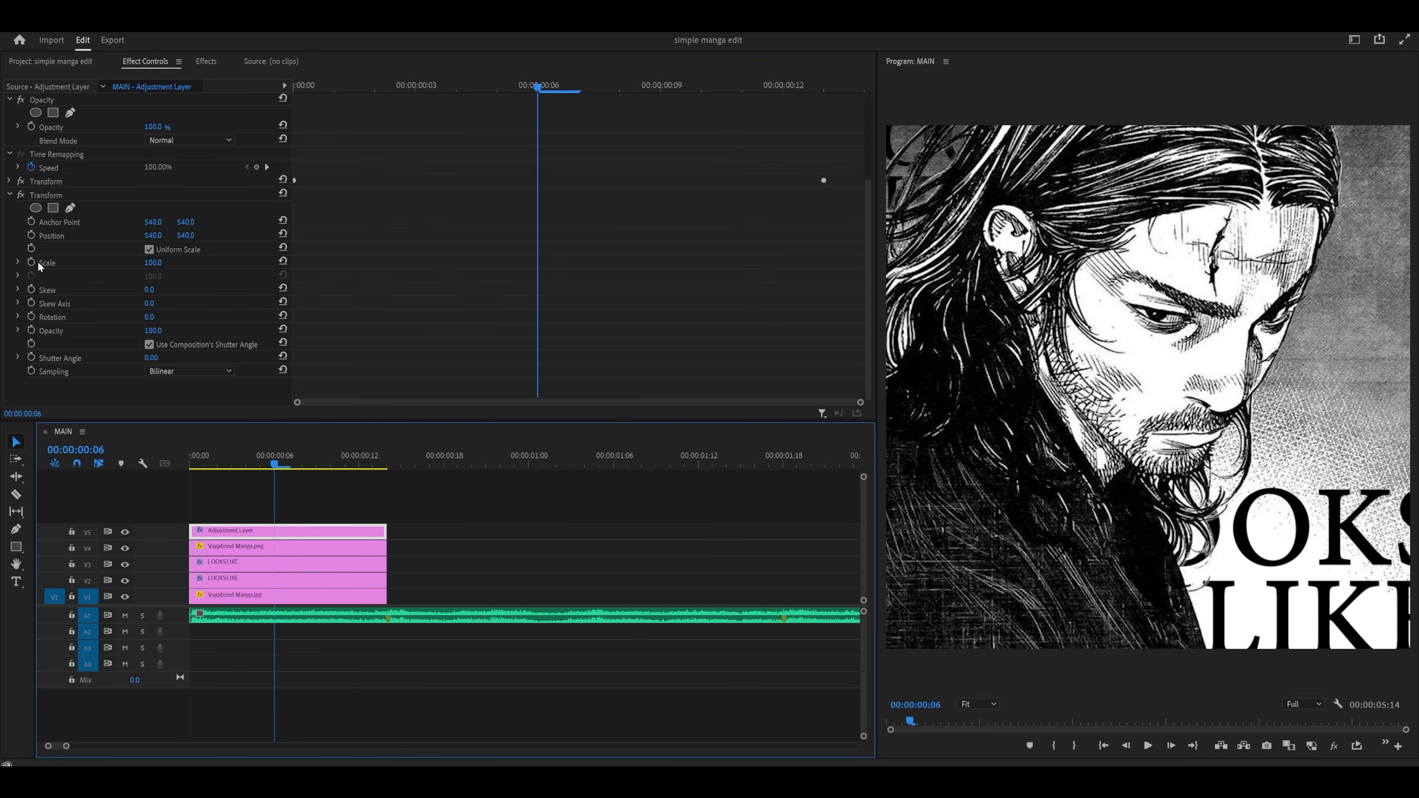
pyautogui.click(29, 263)
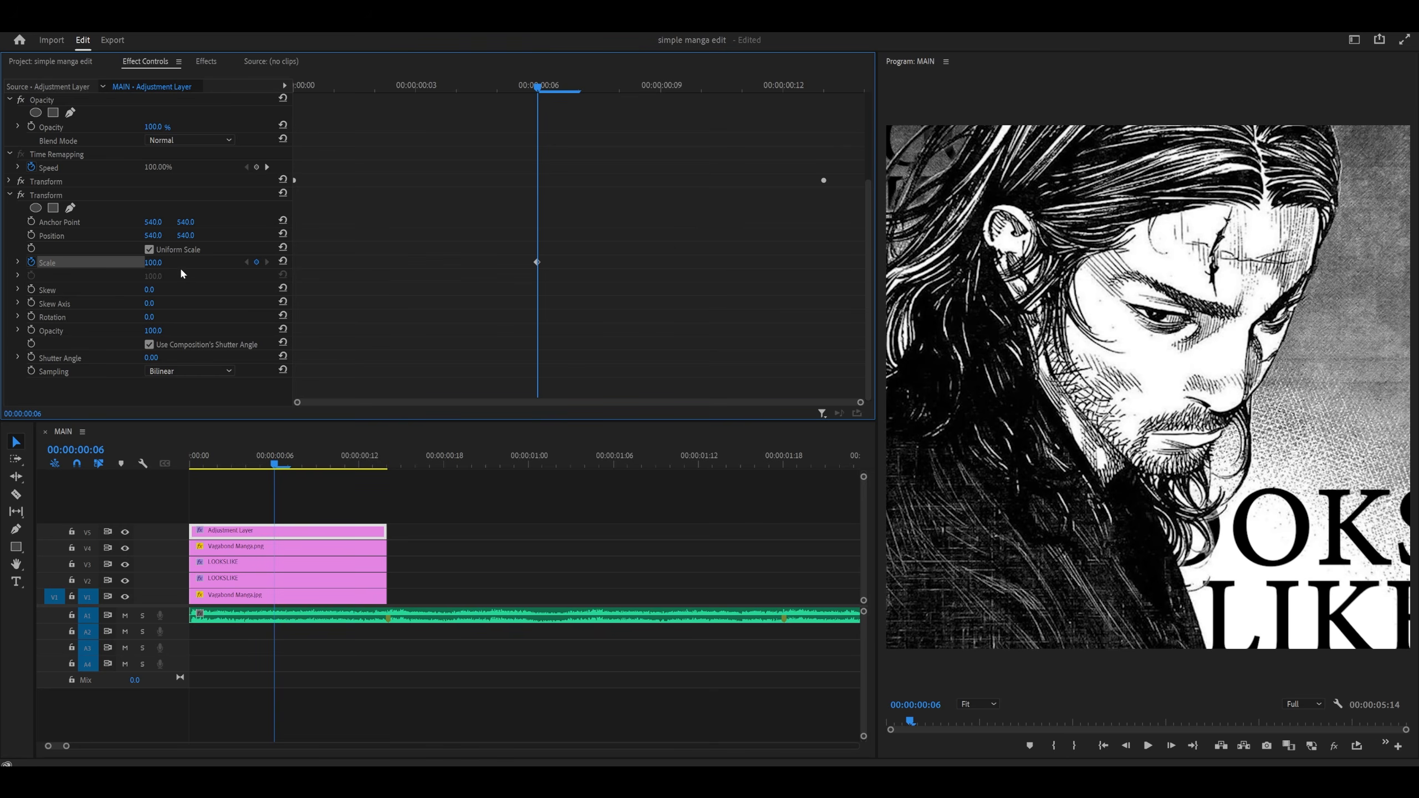
pyautogui.click(831, 89)
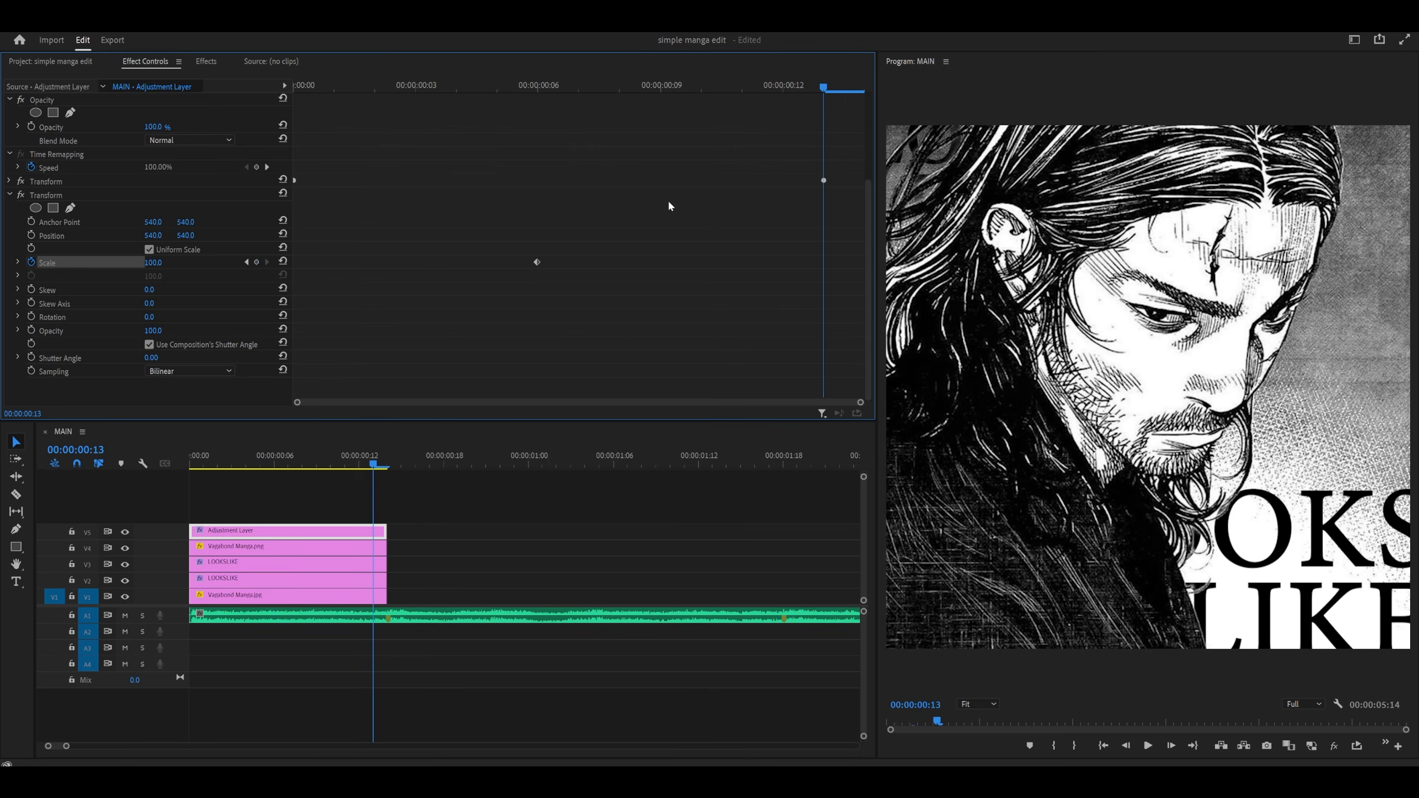
pyautogui.click(166, 262)
pyautogui.write('115')
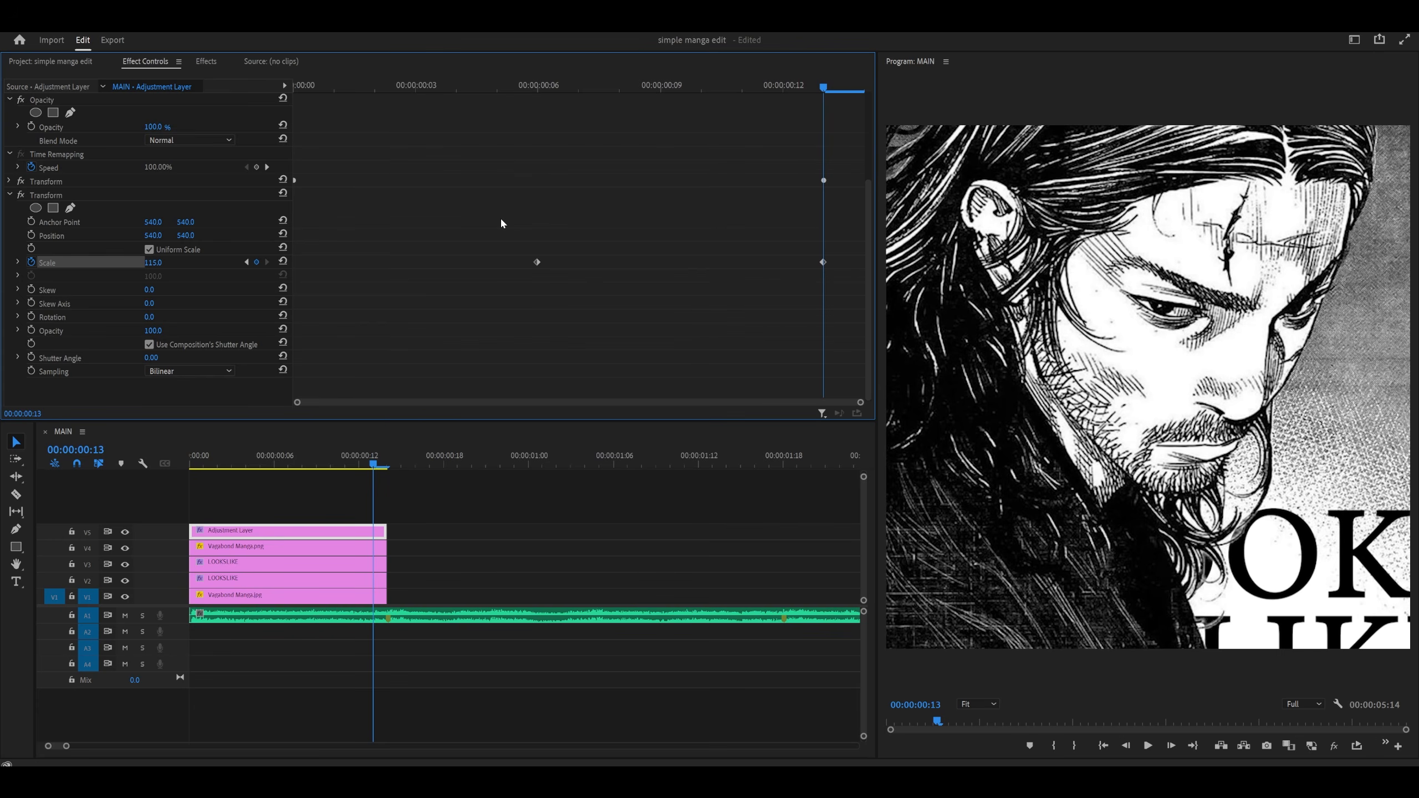
# - Try a Scale of 125 at frame 13 in the second Transform effect and undo it
pyautogui.click(156, 263)
pyautogui.write('125')
pyautogui.press('Return')
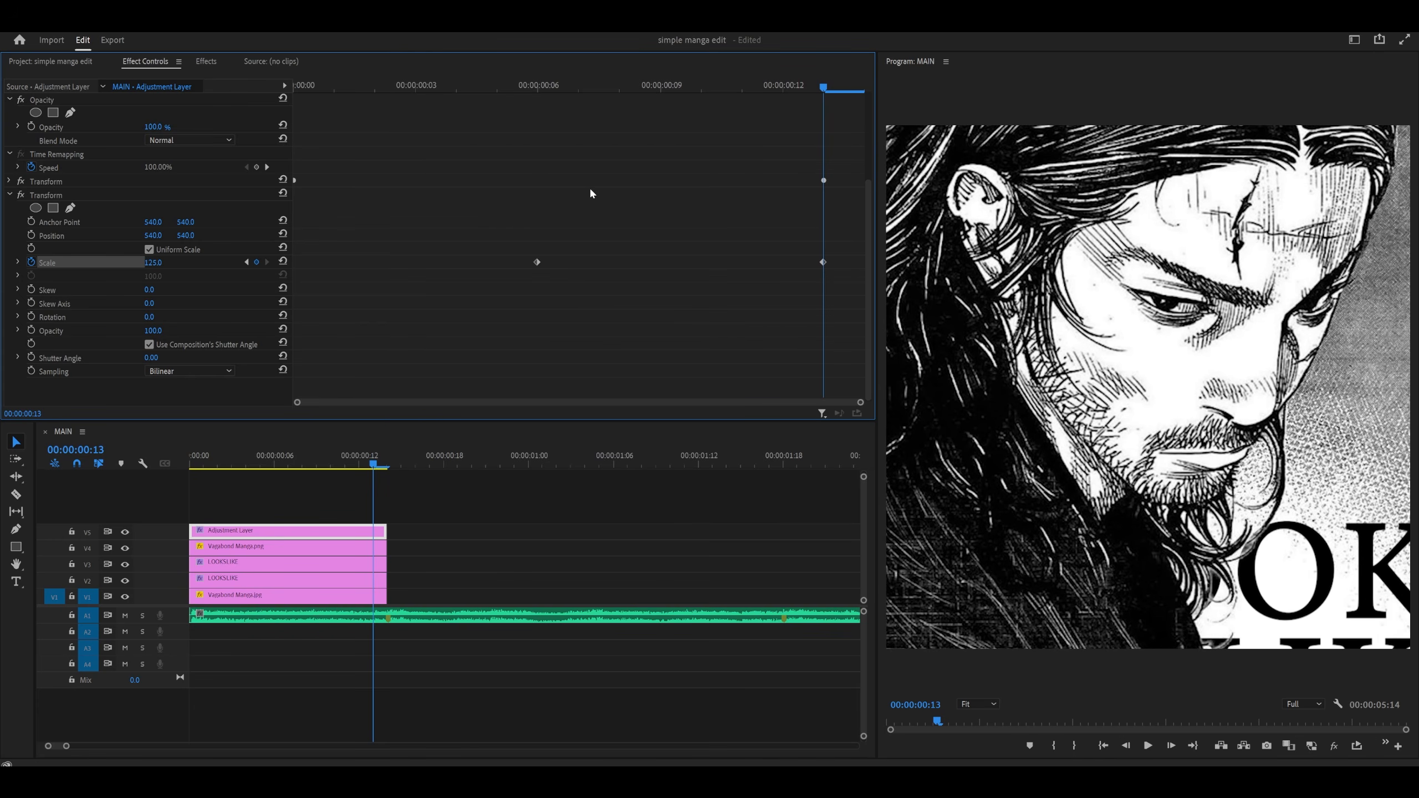
pyautogui.hotkey('ctrl', 'z')
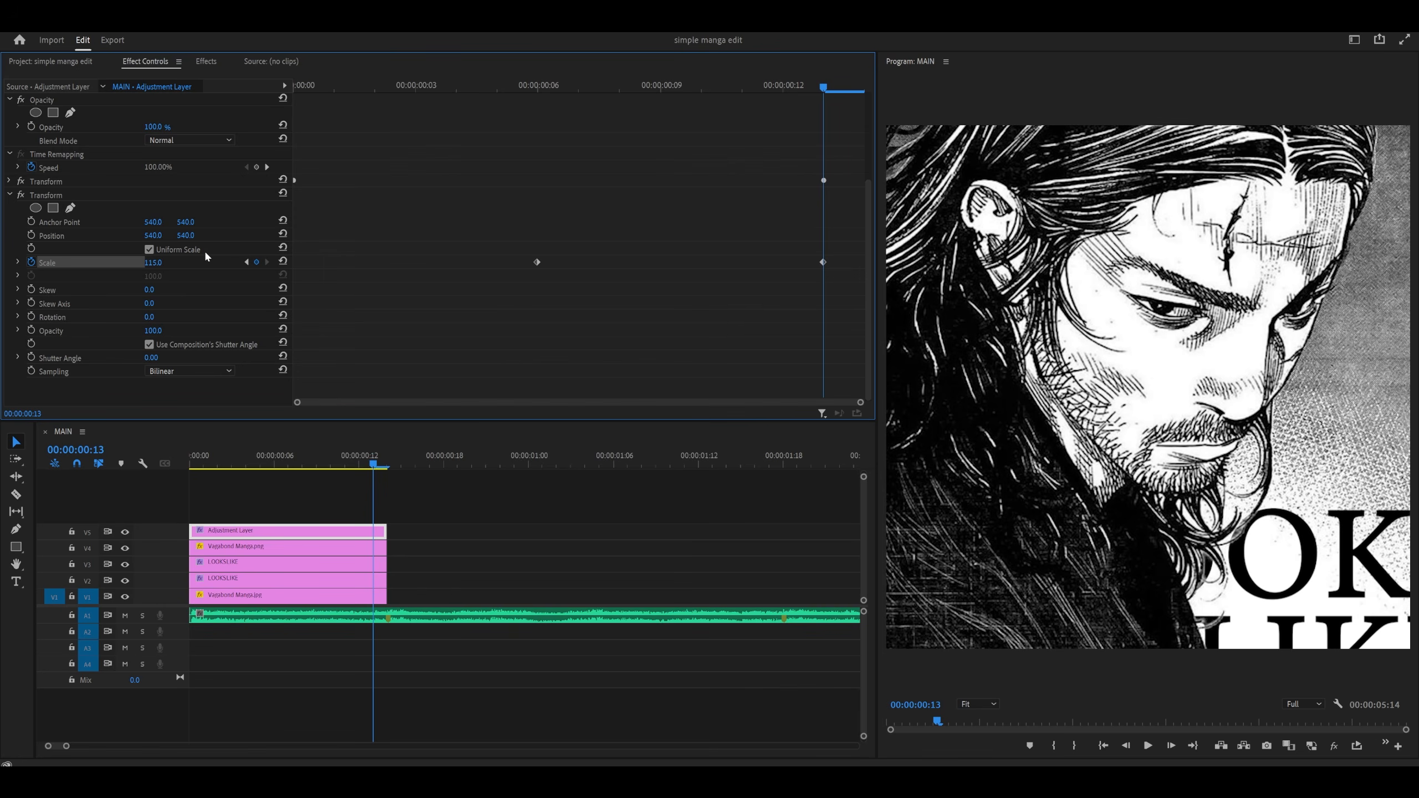
# - Ease the second Transform effect's Scale curve out of the frame 6 keyframe so the zoom speeds up near the end, and preview it
pyautogui.click(17, 263)
pyautogui.scroll(-1, 485, 223)
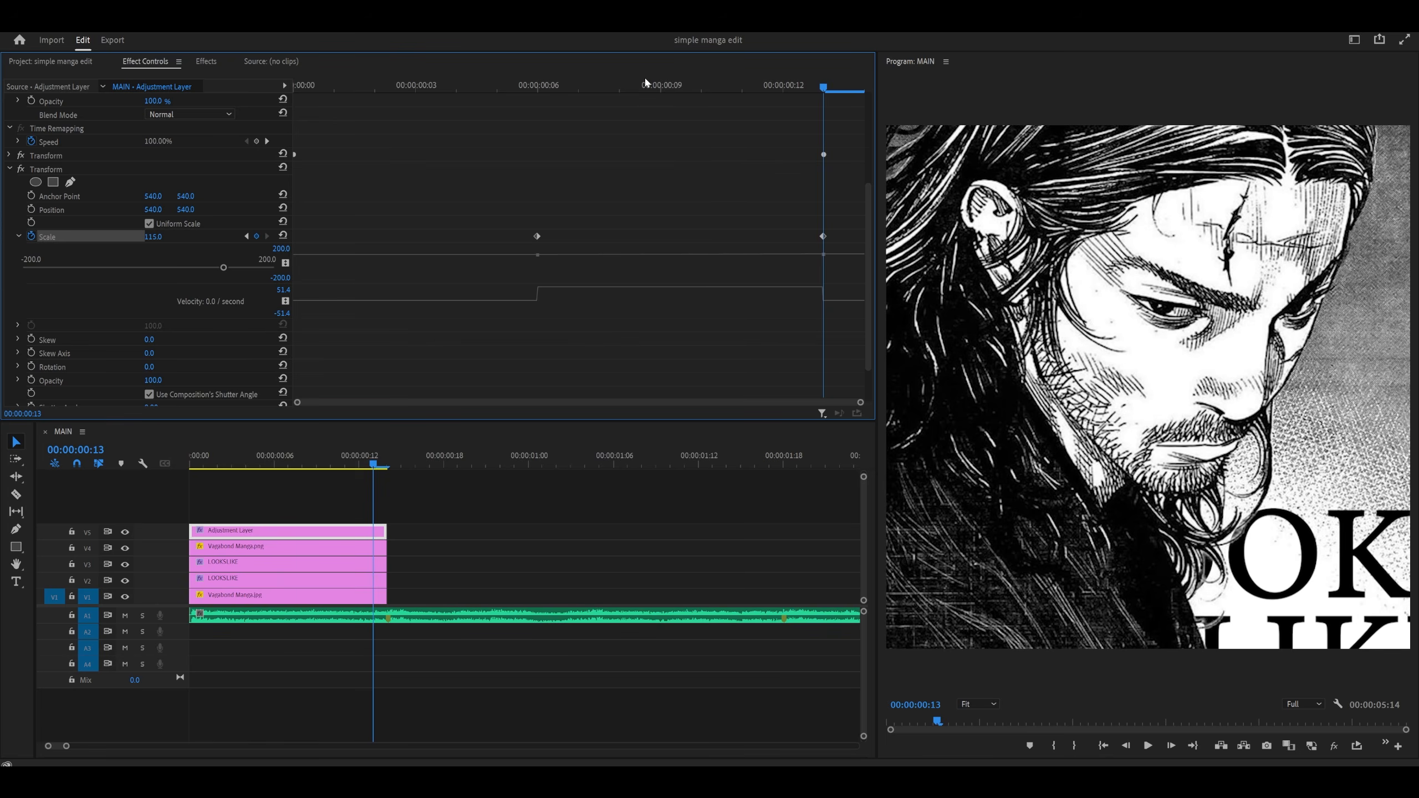
pyautogui.click(656, 85)
pyautogui.click(538, 237)
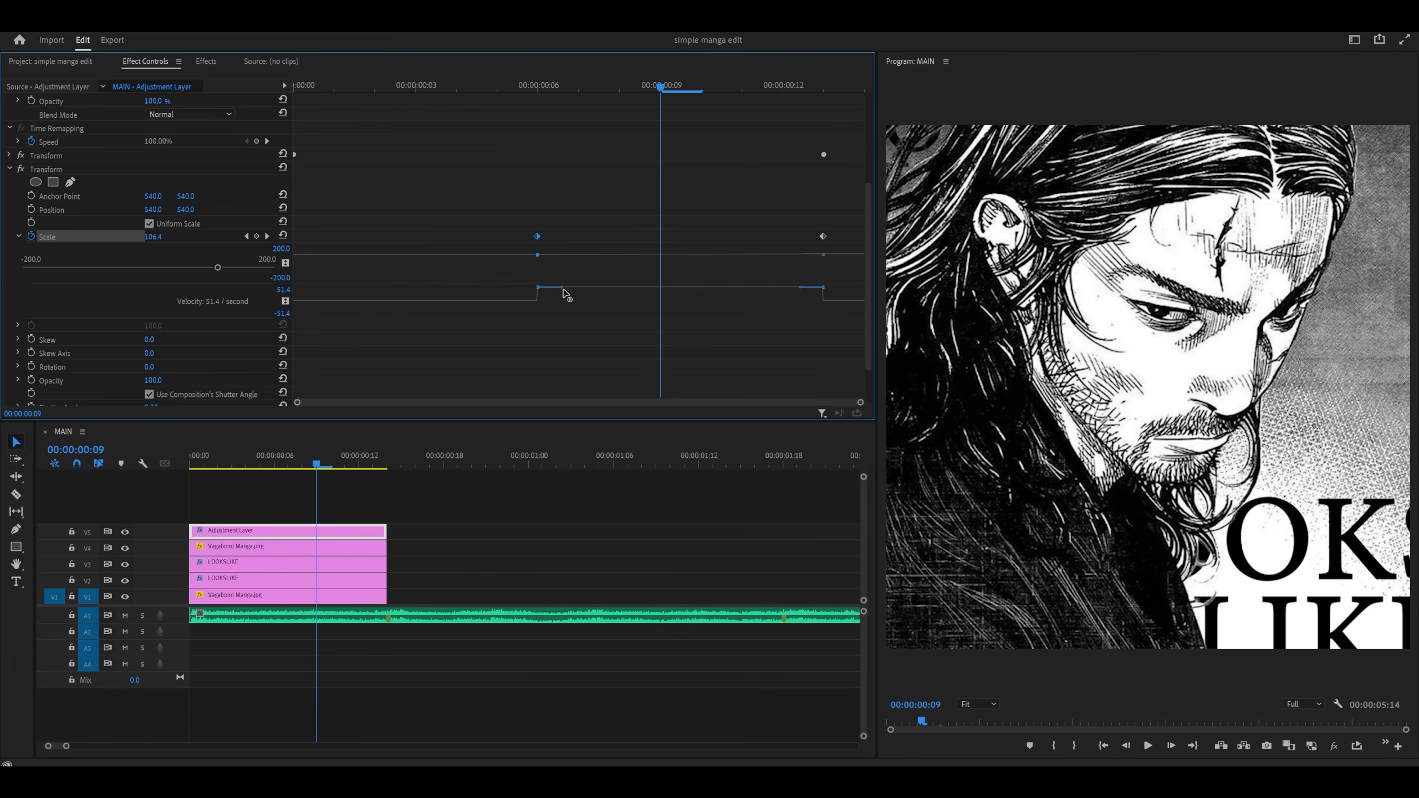
pyautogui.moveTo(563, 289); pyautogui.dragTo(763, 308)
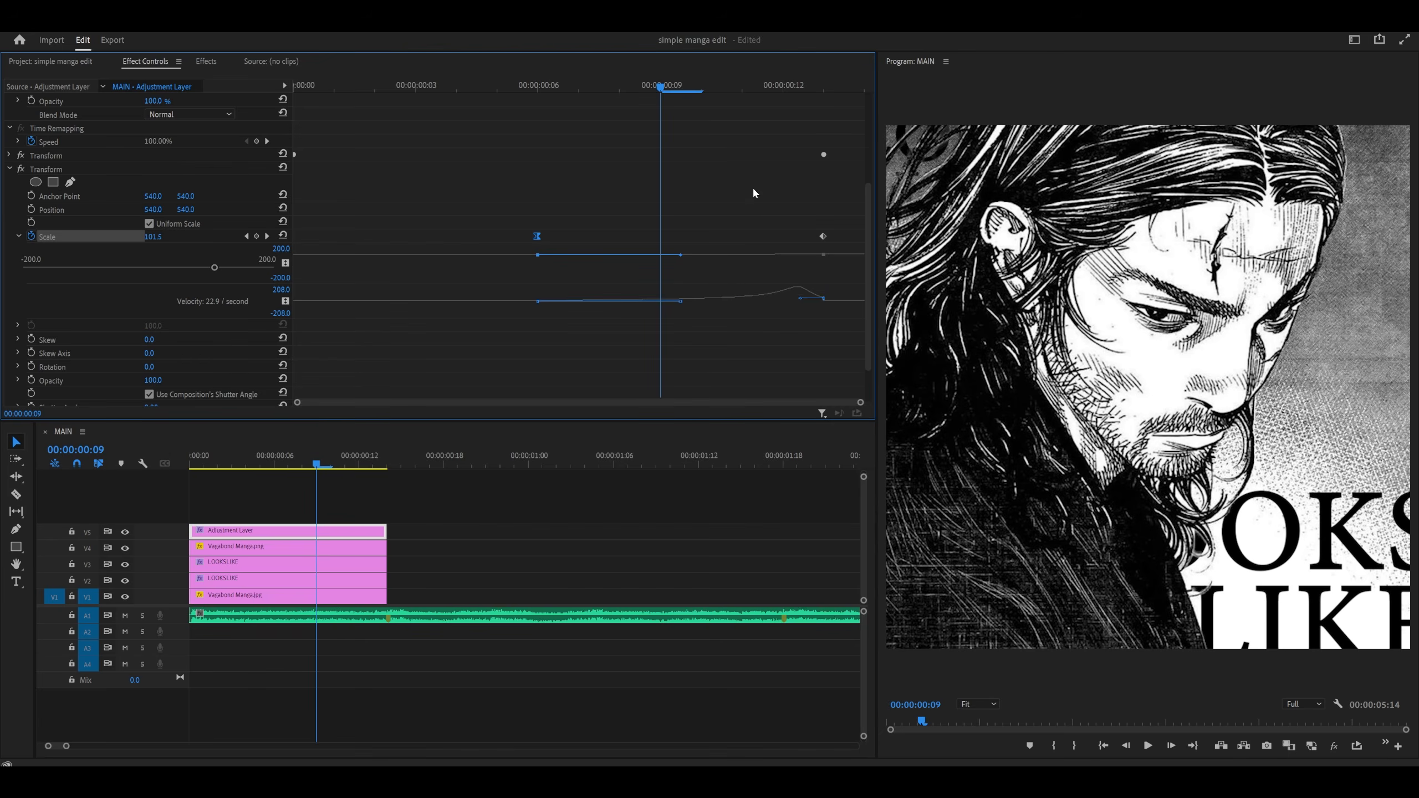
pyautogui.click(196, 462)
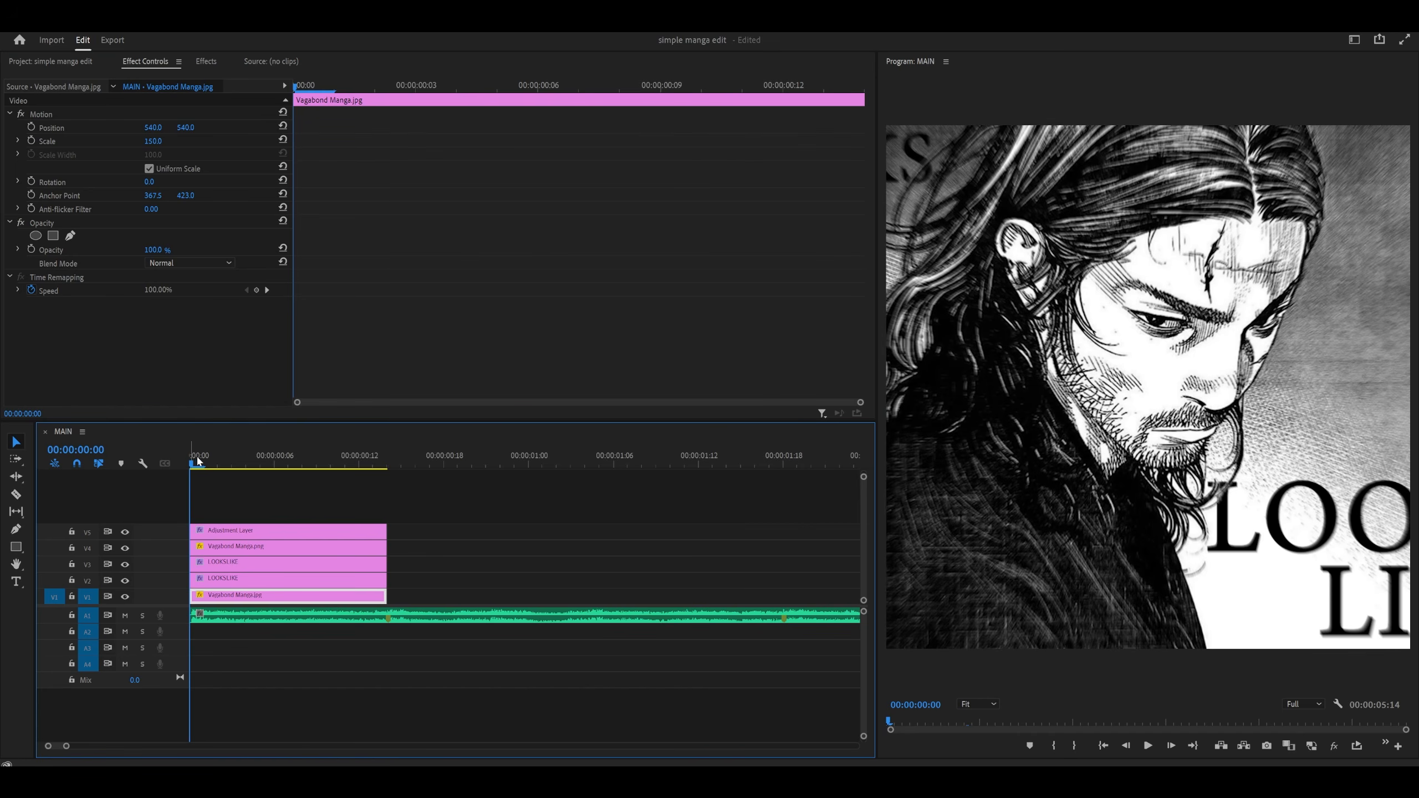
pyautogui.press('space')
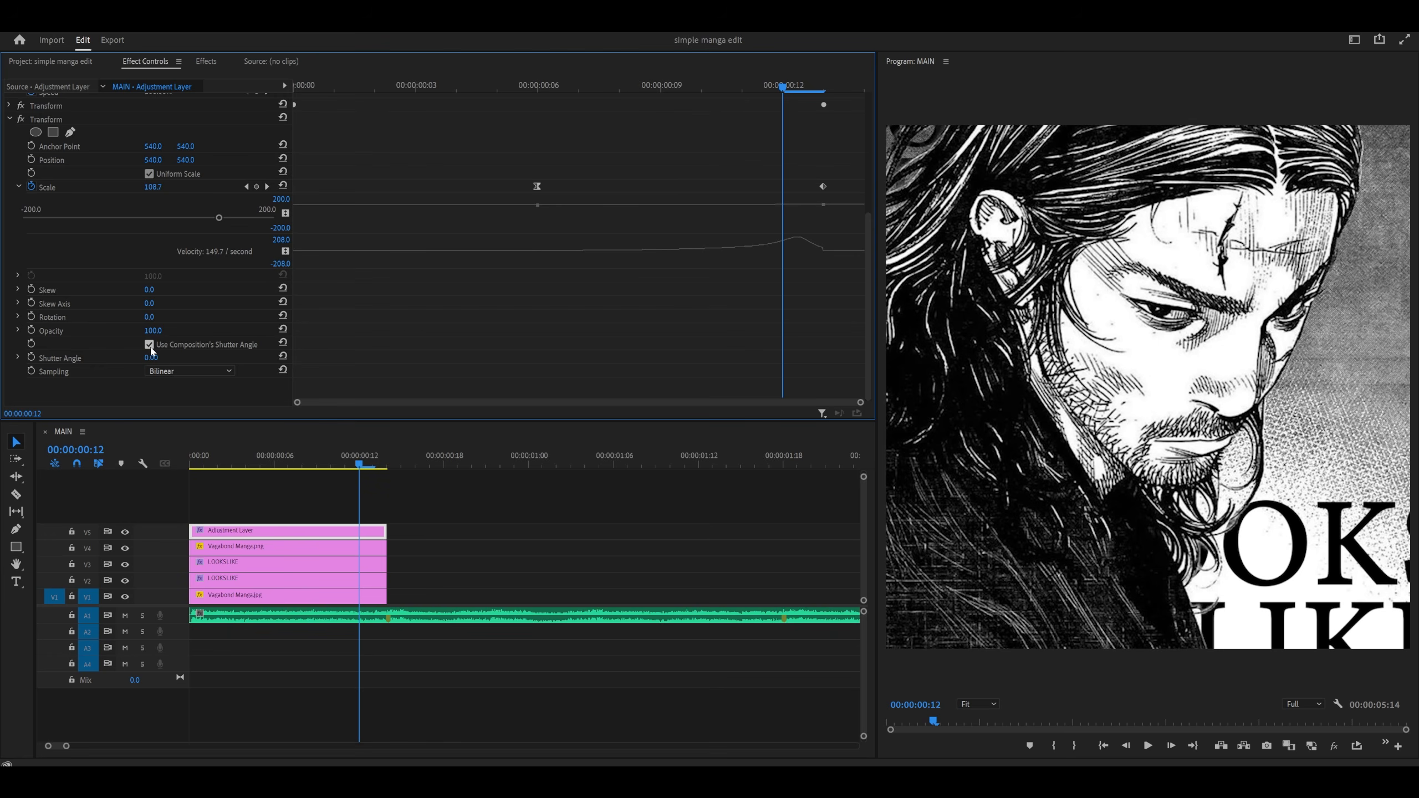
# - Turn off the composition's shutter angle in the second Transform effect, set its Shutter Angle to 359 and compare the blur at frames 12 and 13
pyautogui.click(149, 344)
pyautogui.moveTo(151, 358); pyautogui.dragTo(352, 358)
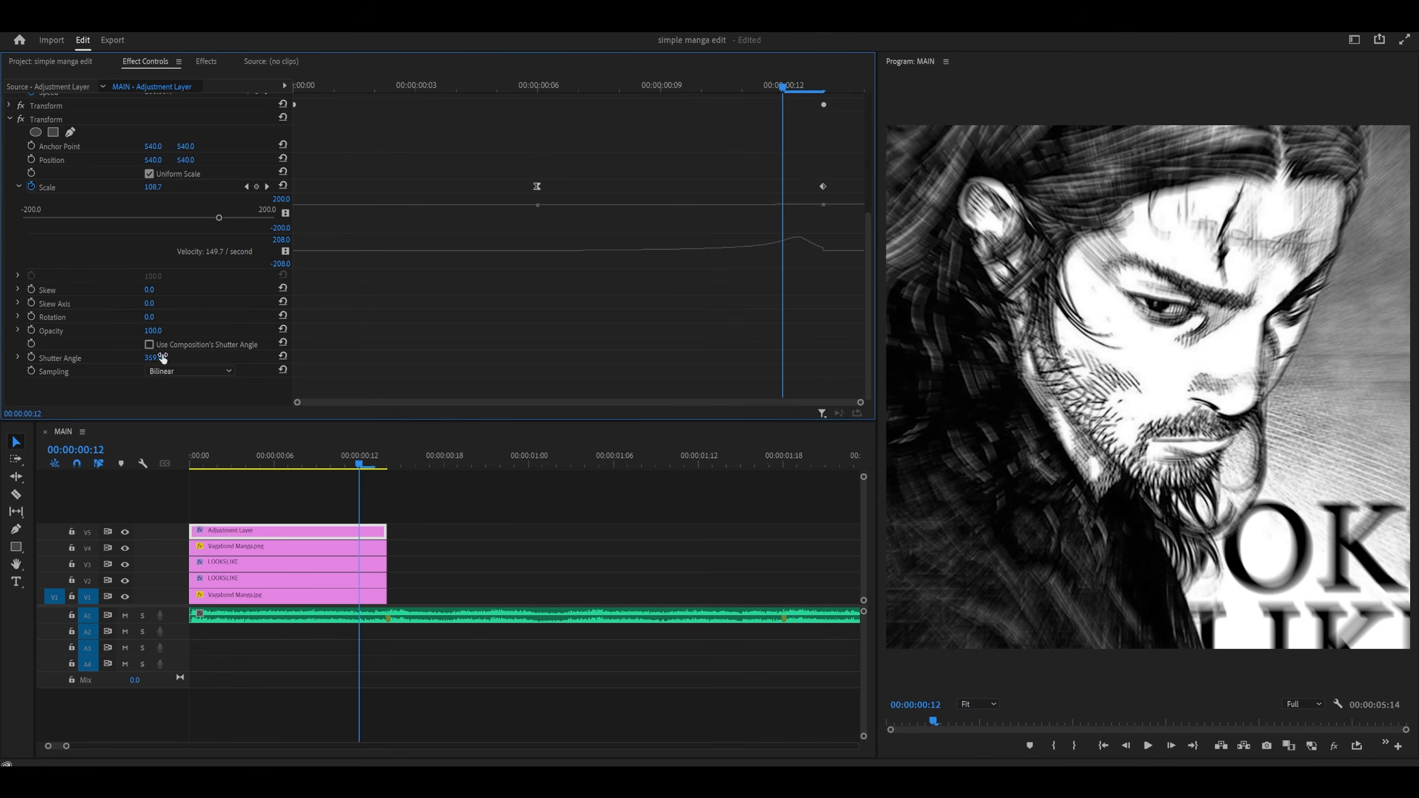
pyautogui.click(823, 87)
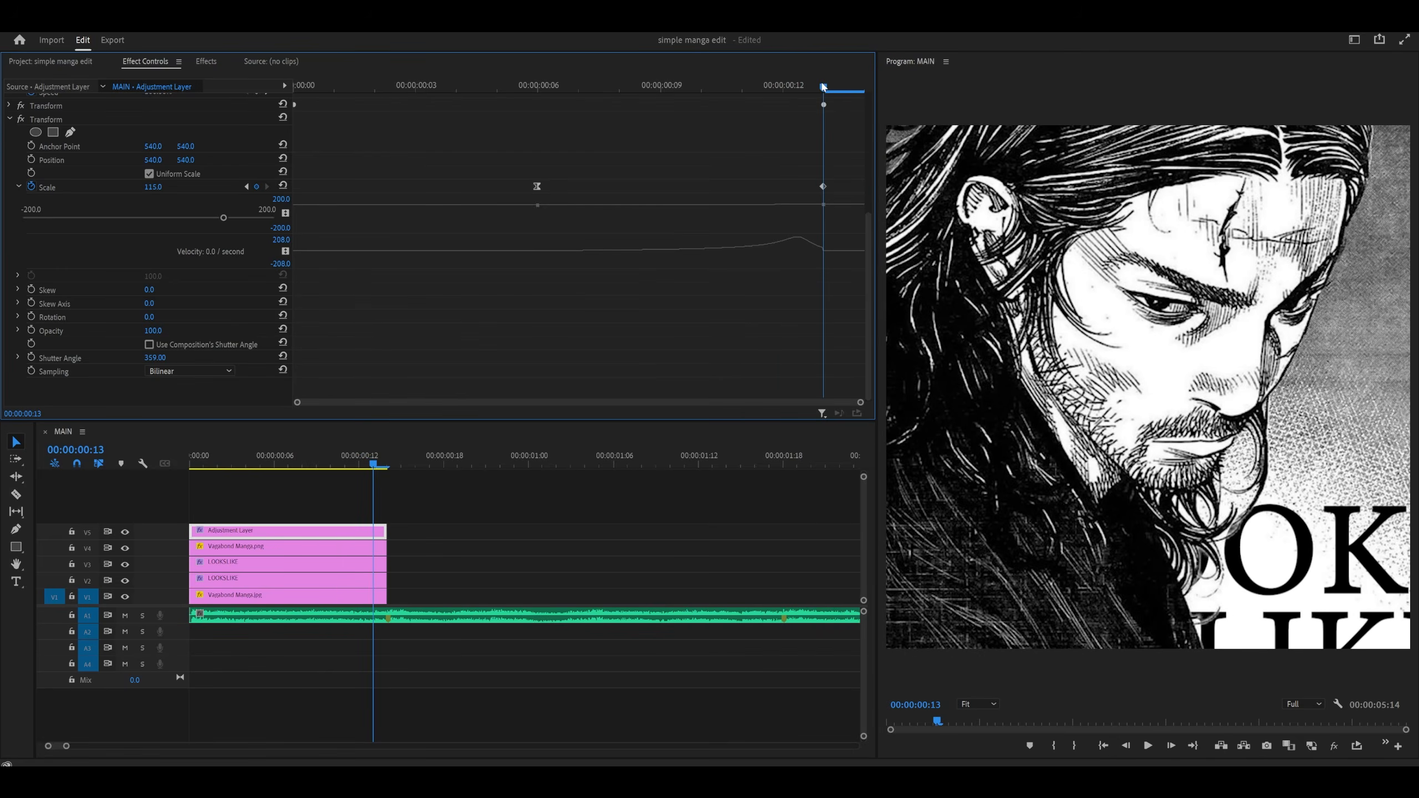
pyautogui.press('Left')
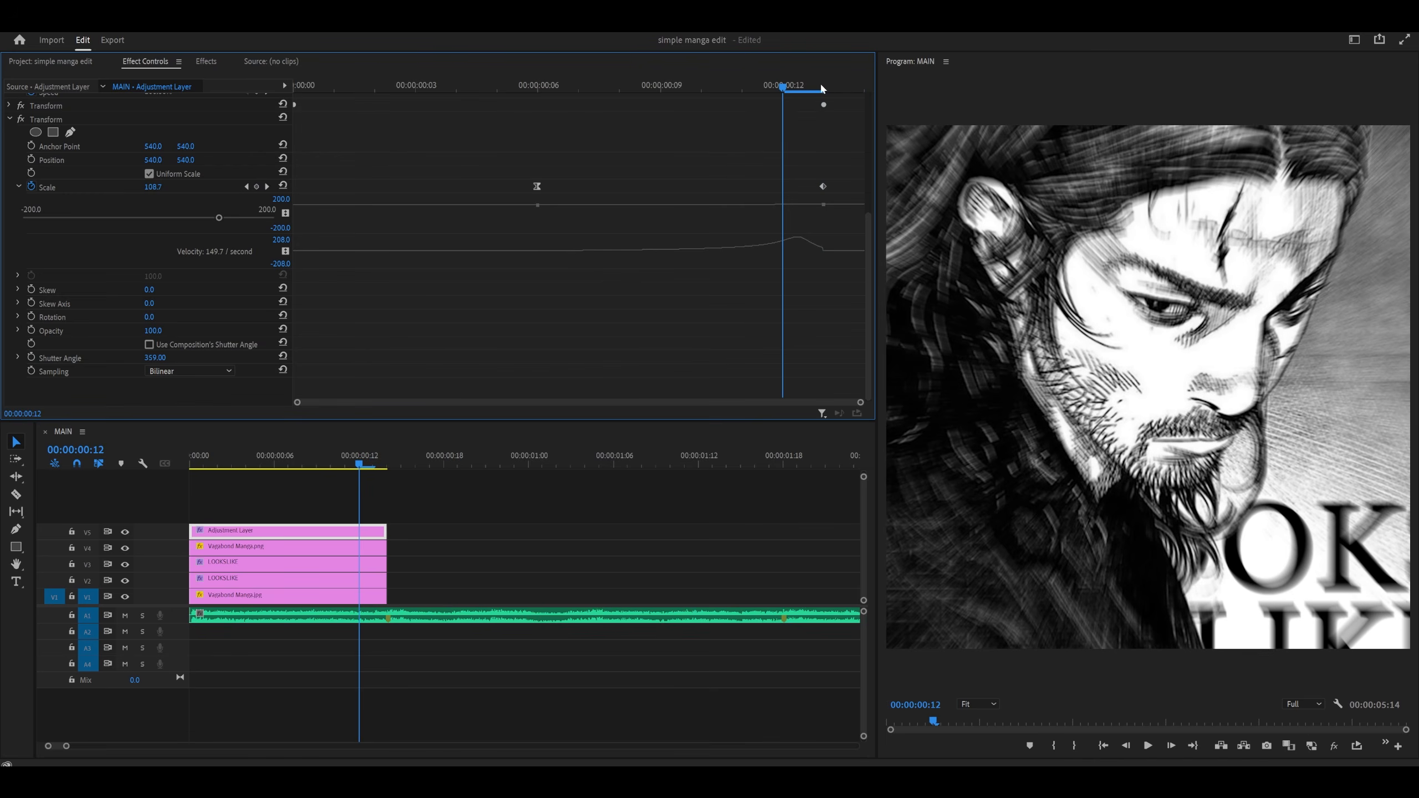
pyautogui.click(821, 88)
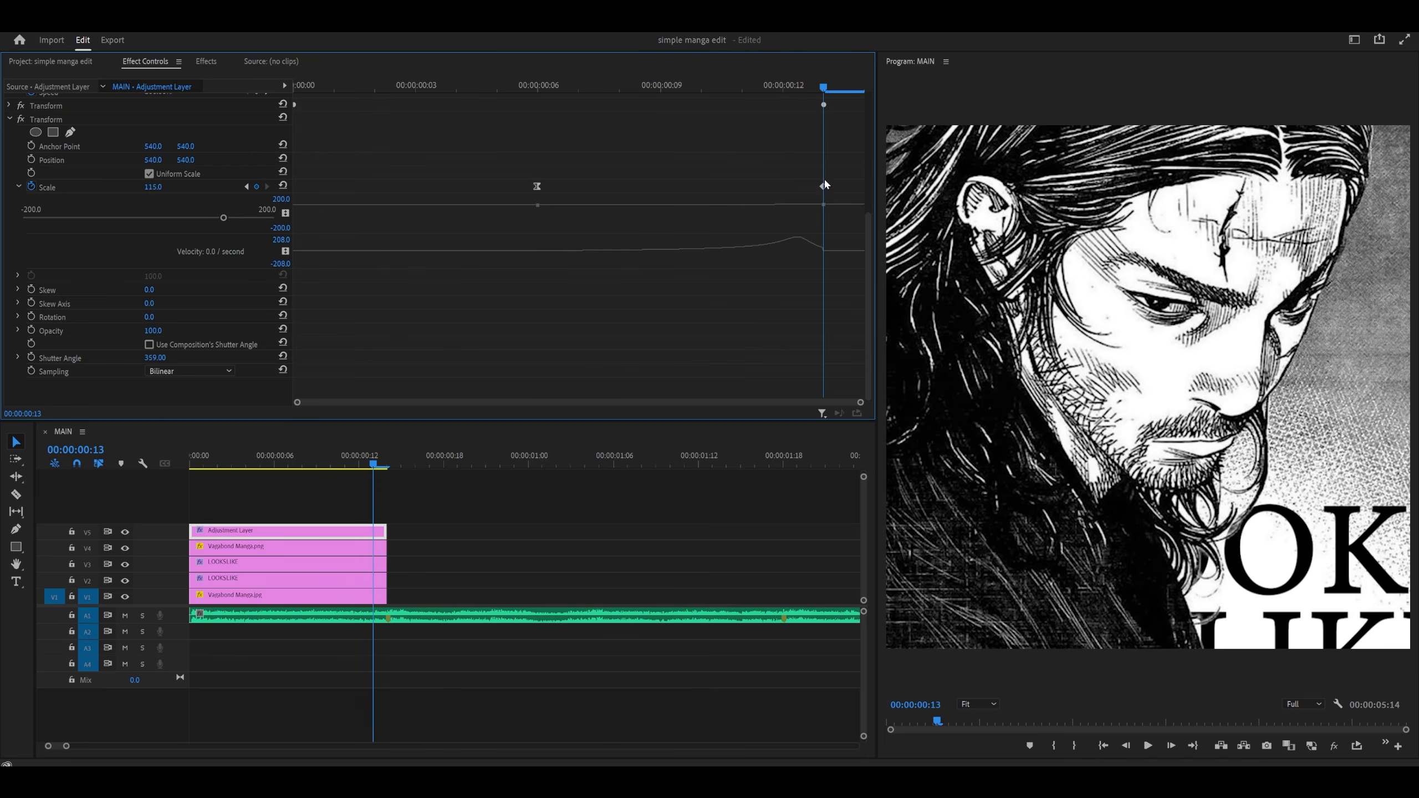
# - Move the second Transform effect's final Scale keyframe to the end of the adjustment layer and preview the zoom
pyautogui.moveTo(823, 189); pyautogui.dragTo(863, 185)
pyautogui.press('space')
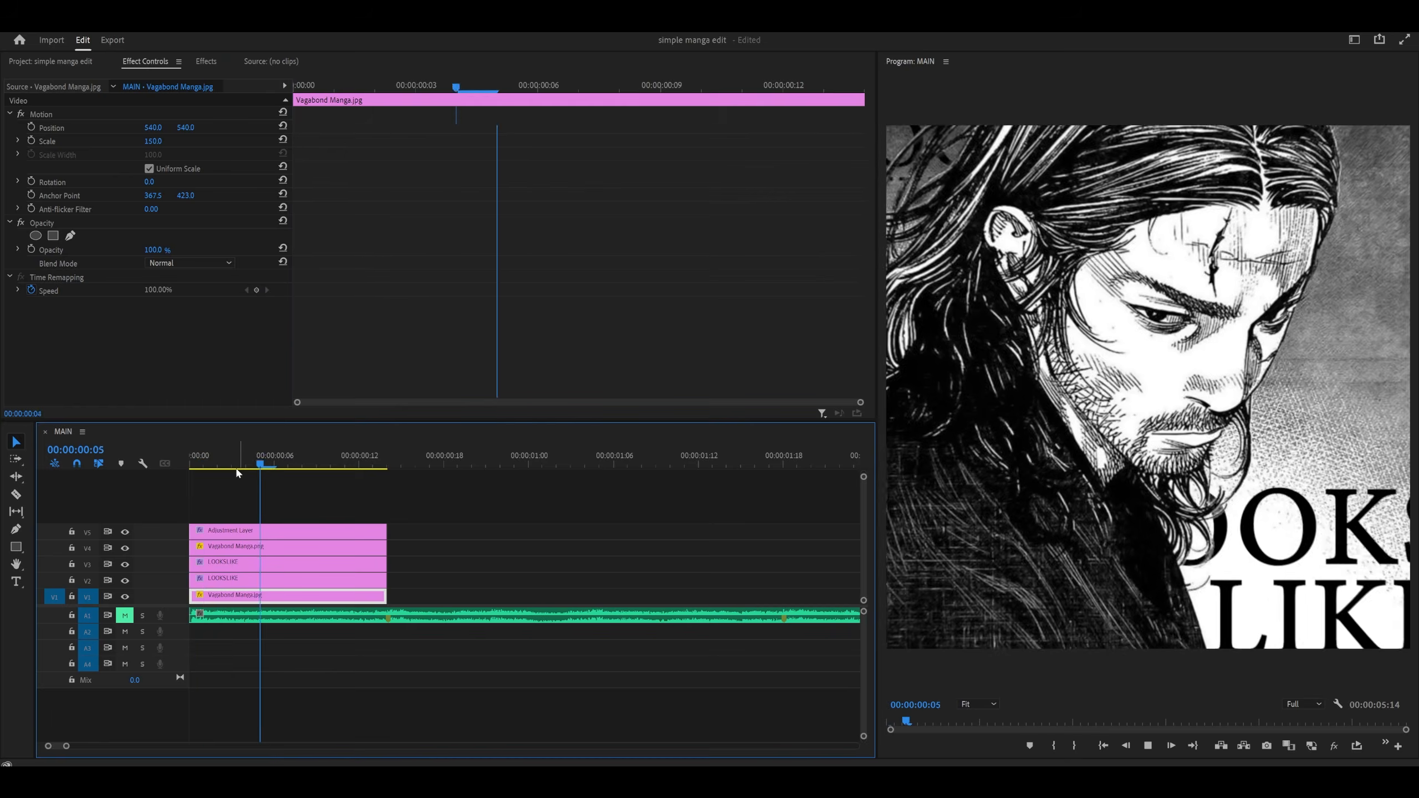
pyautogui.moveTo(237, 465); pyautogui.dragTo(374, 481)
pyautogui.press('space')
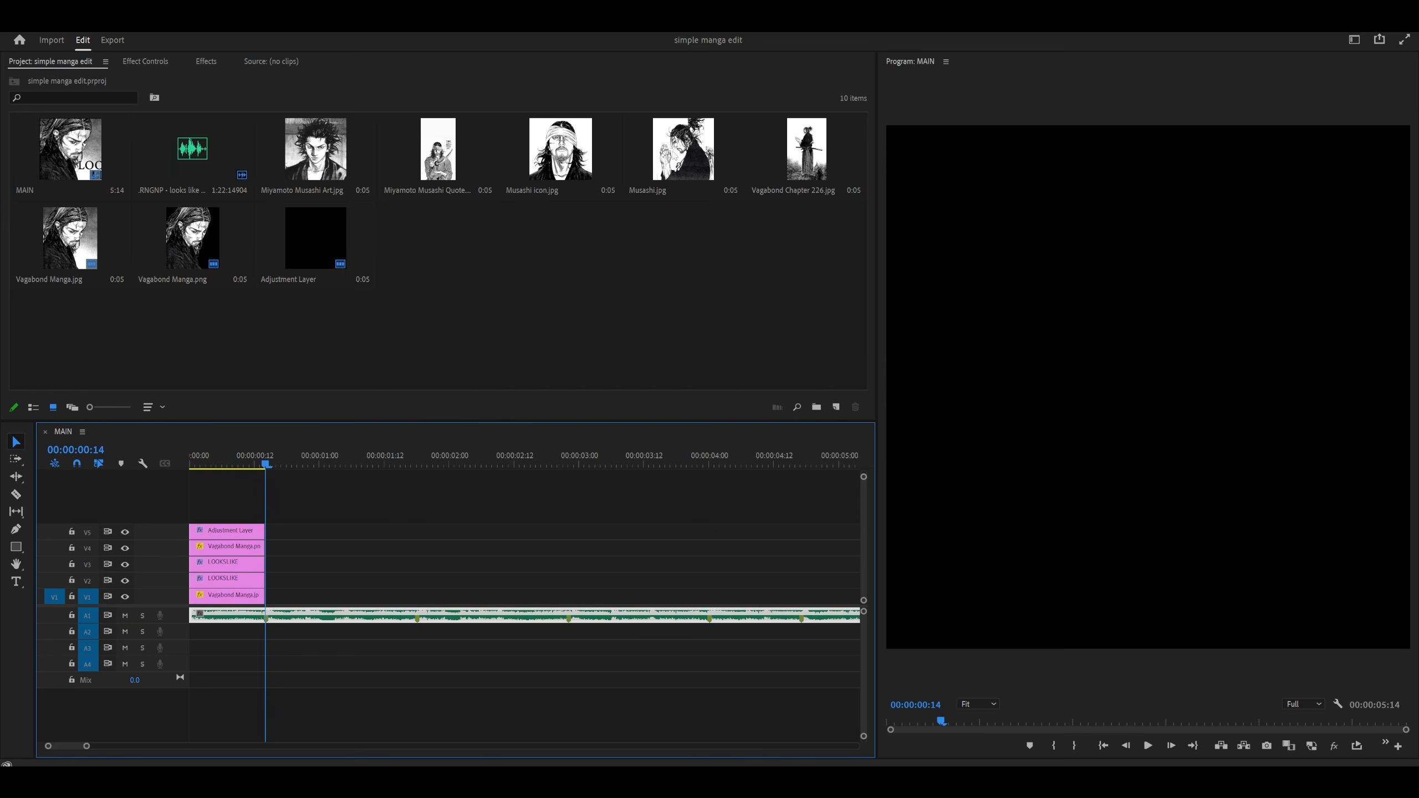
# - Place Musashi.jpg after the first clip at frame 14, ending at the next beat marker, and scale it up to fill the frame
pyautogui.moveTo(683, 150); pyautogui.dragTo(414, 596)
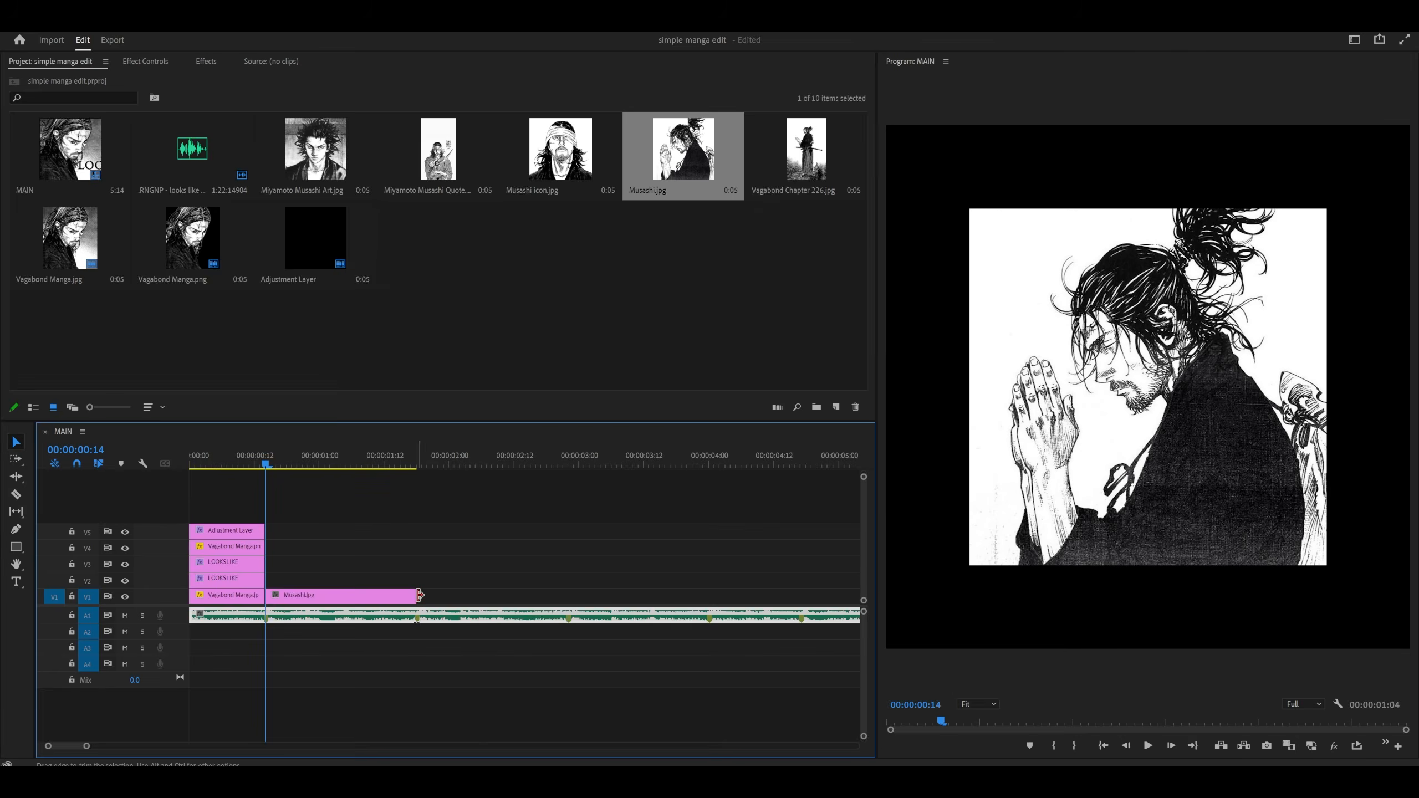
pyautogui.click(146, 61)
pyautogui.moveTo(160, 141); pyautogui.dragTo(187, 142)
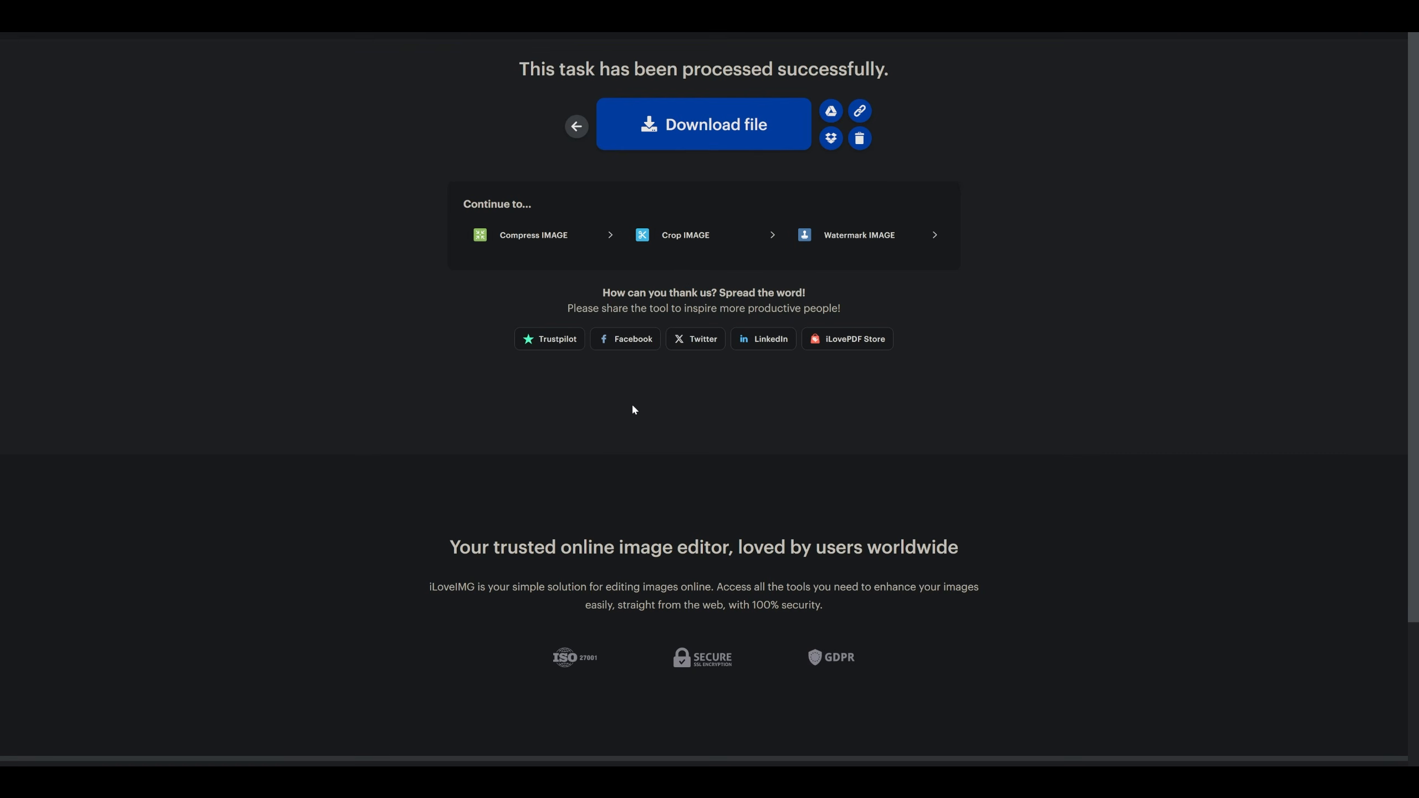
pyautogui.moveTo(648, 38)
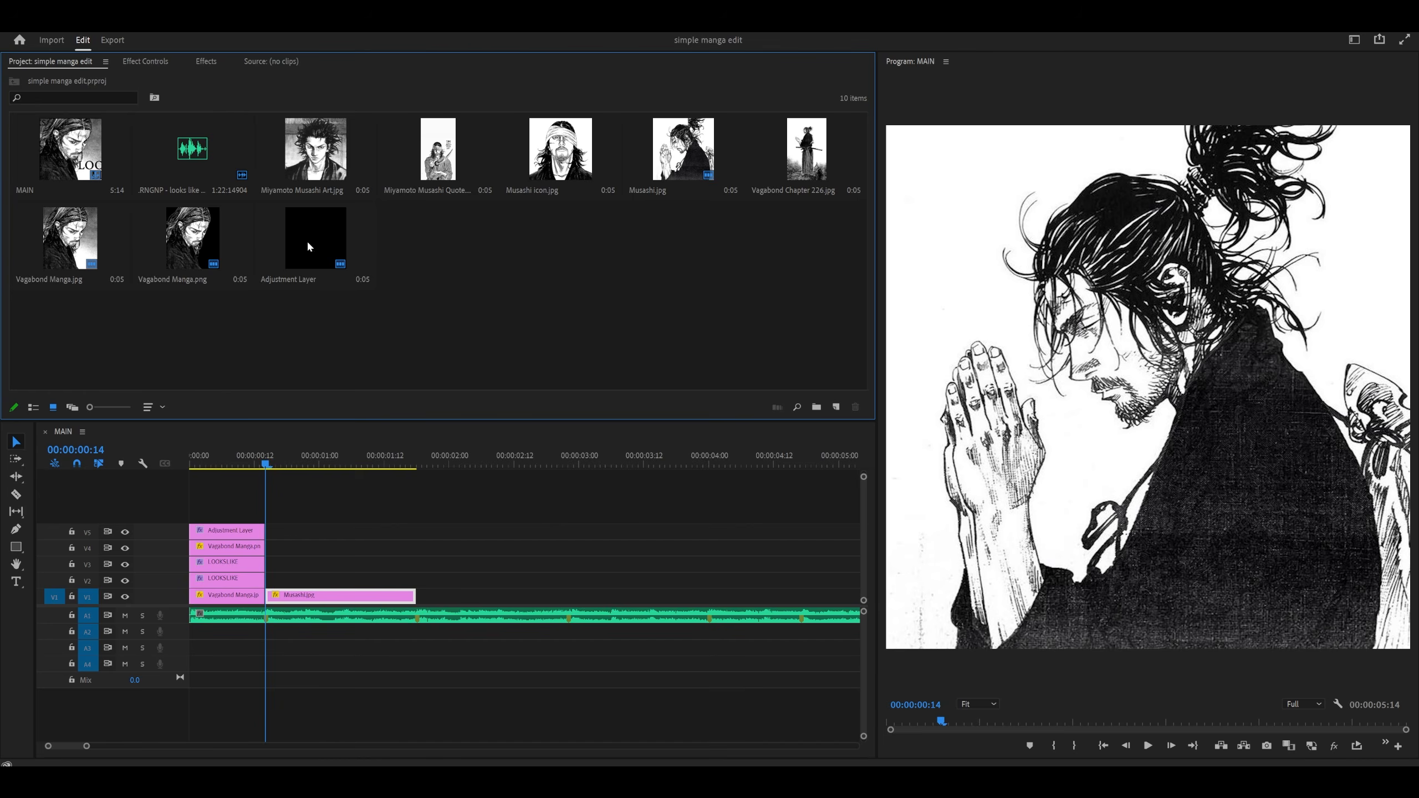
# - Place an adjustment layer over the Musashi.jpg clip and apply a Transform effect to it
pyautogui.moveTo(306, 240); pyautogui.dragTo(417, 571)
pyautogui.click(145, 61)
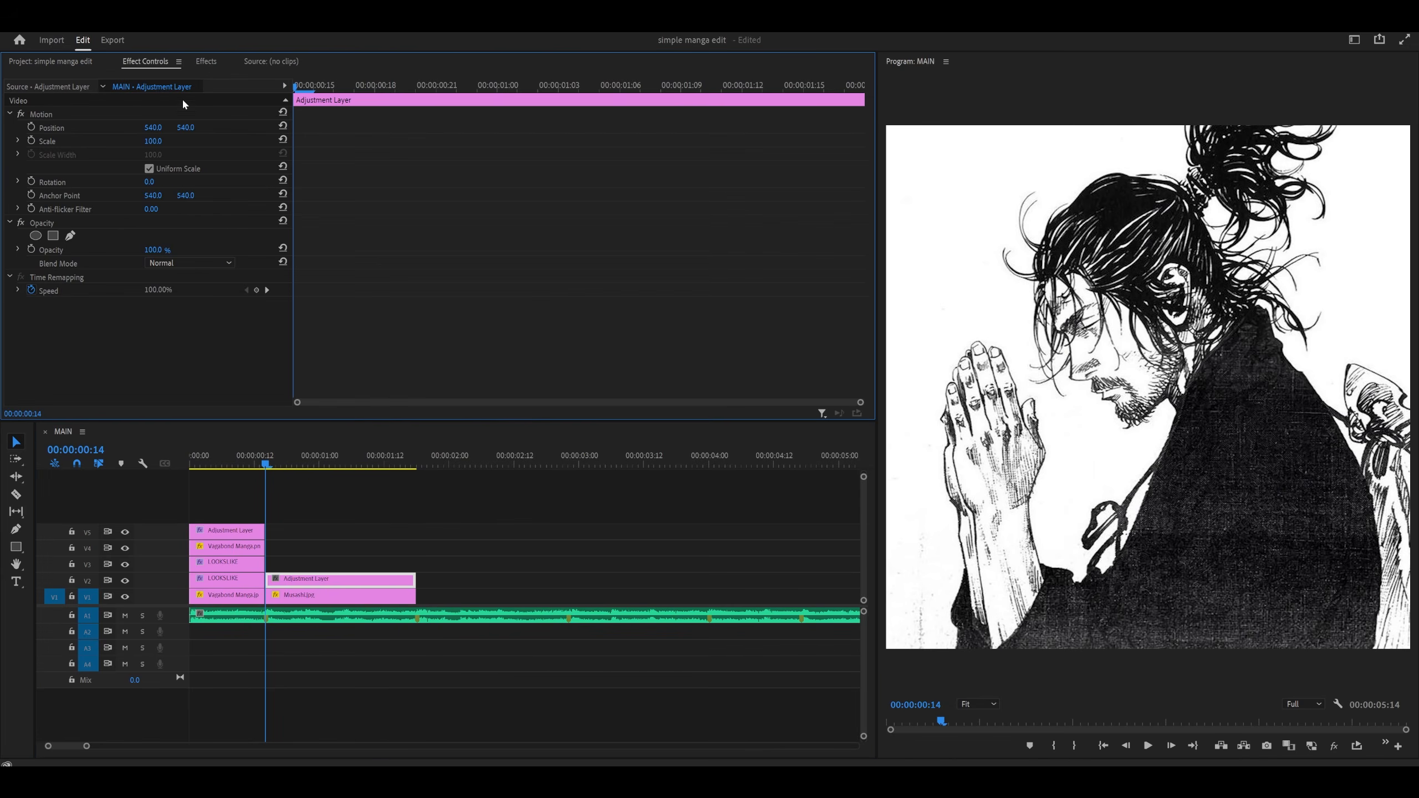
pyautogui.click(205, 61)
pyautogui.moveTo(85, 201); pyautogui.dragTo(342, 583)
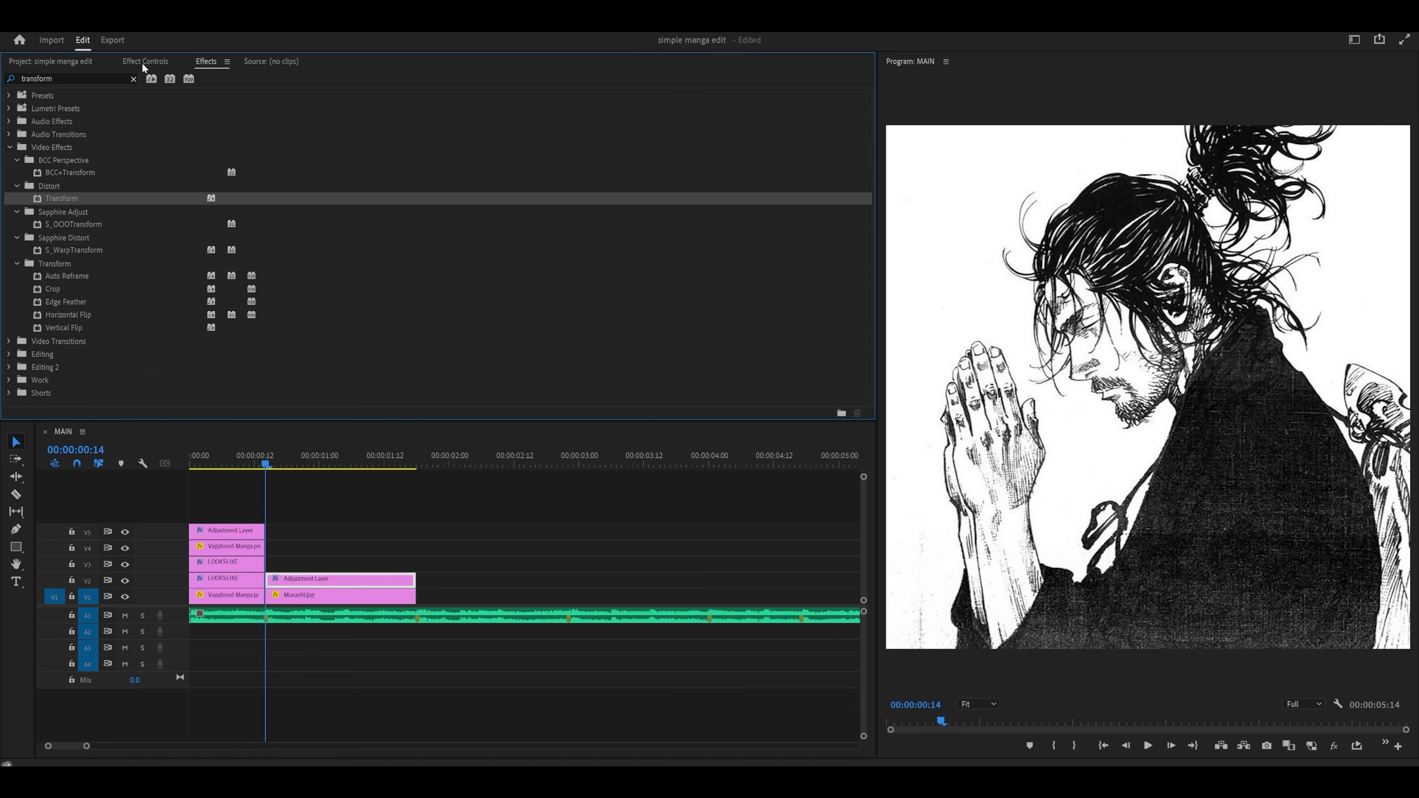
pyautogui.click(144, 62)
pyautogui.scroll(-5, 417, 284)
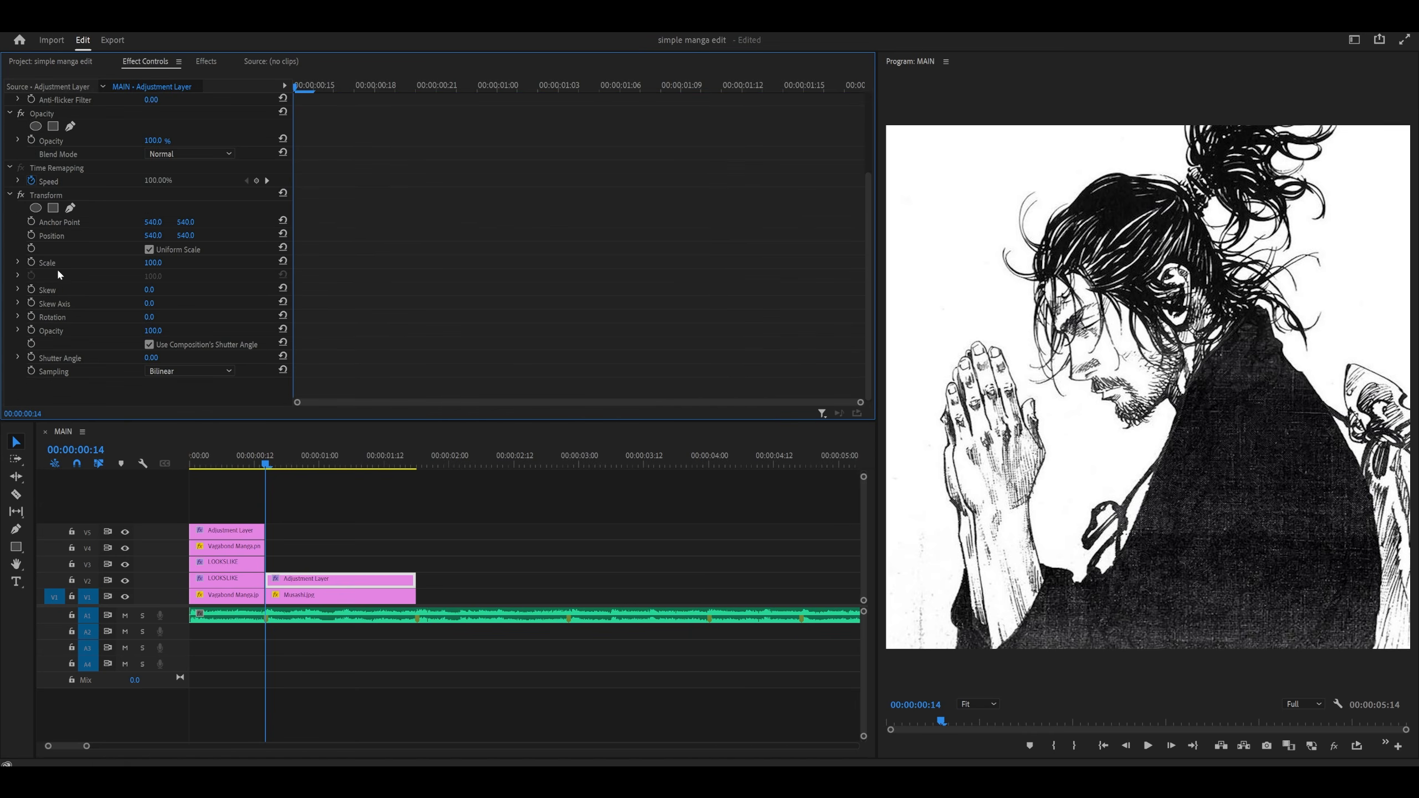
# - Keyframe the new Transform effect's Scale from 125 at frame 14 to 100 at 00:00:01:17
pyautogui.click(32, 262)
pyautogui.click(167, 264)
pyautogui.write('1')
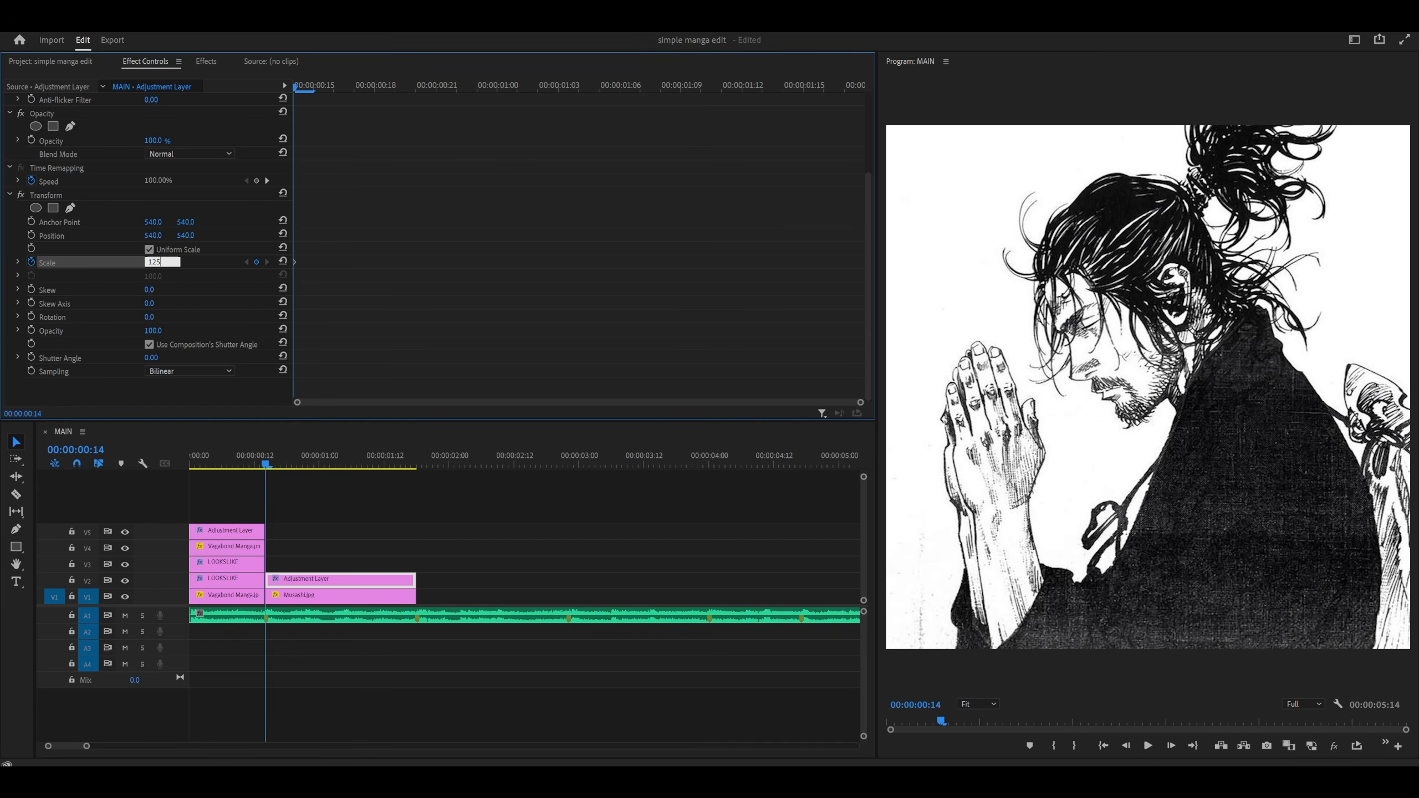
pyautogui.write('25')
pyautogui.press('Return')
pyautogui.moveTo(366, 466); pyautogui.dragTo(411, 465)
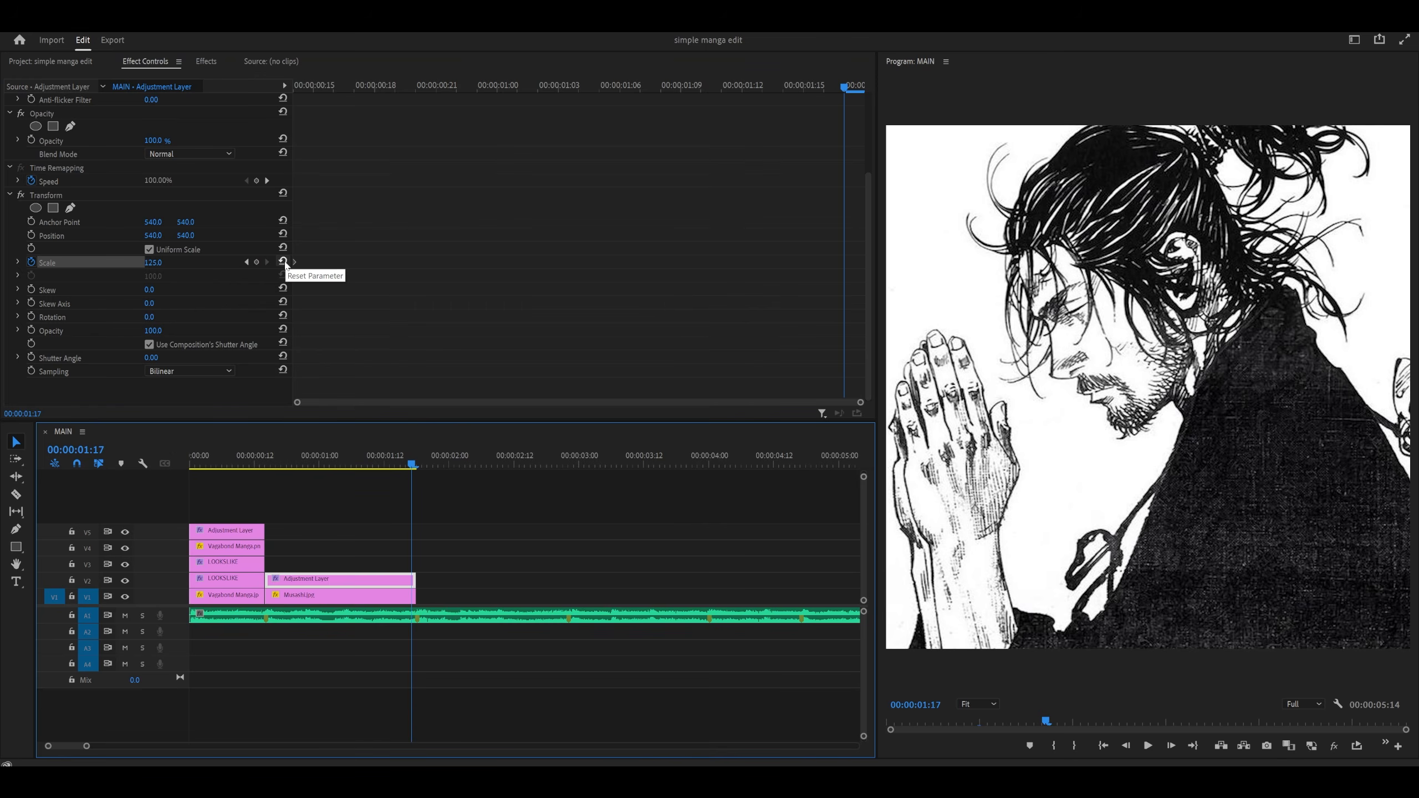
pyautogui.click(283, 262)
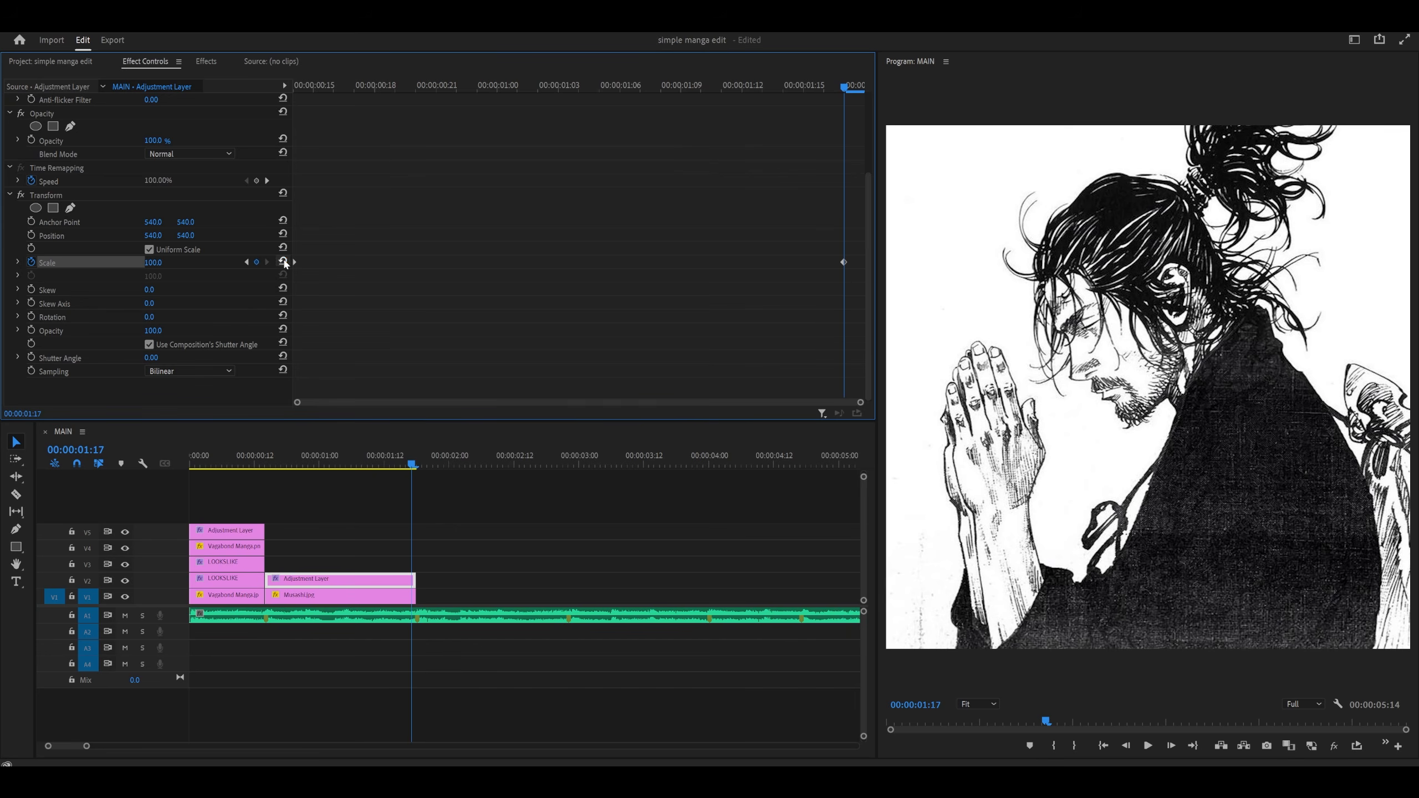
# - Stretch the easing into the Musashi zoom's end Scale keyframe so it slows down gradually, and save the project
pyautogui.click(17, 262)
pyautogui.scroll(-2, 726, 213)
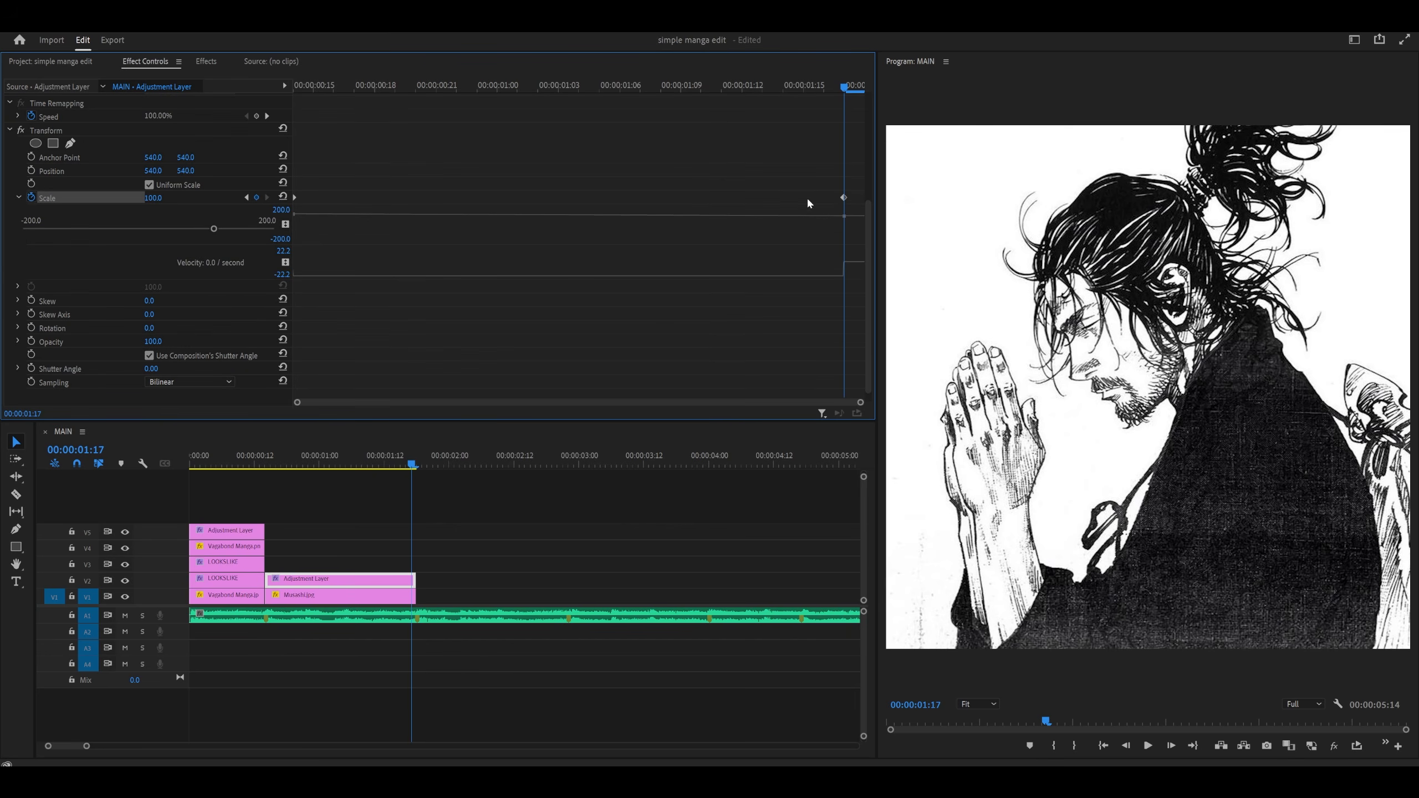
pyautogui.click(844, 197)
pyautogui.moveTo(799, 267); pyautogui.dragTo(547, 266)
pyautogui.click(515, 131)
pyautogui.hotkey('ctrl', 's')
# - Shorten the easing handle at the zoom-out's starting Scale keyframe for a faster start, and save the project
pyautogui.moveTo(475, 87); pyautogui.dragTo(294, 196)
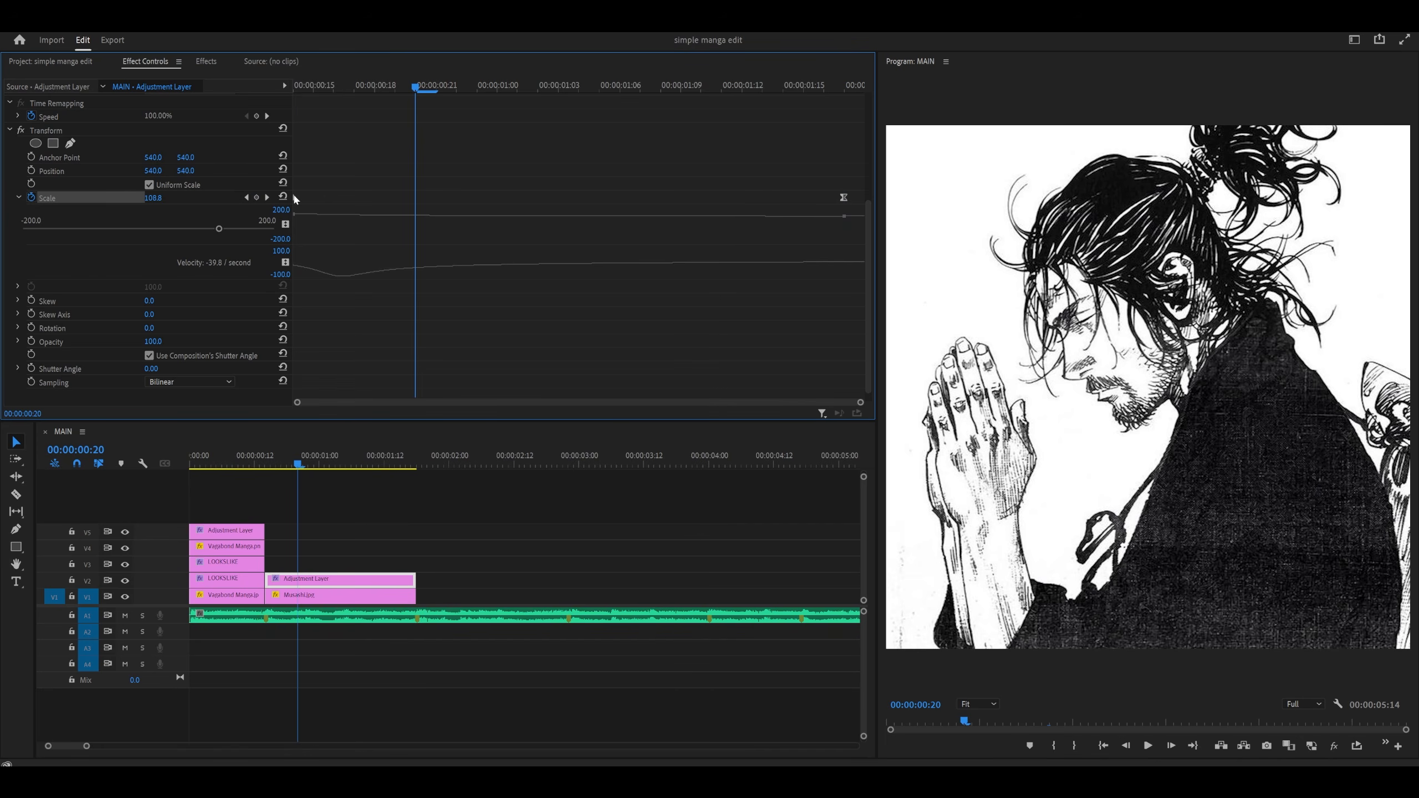
pyautogui.click(295, 199)
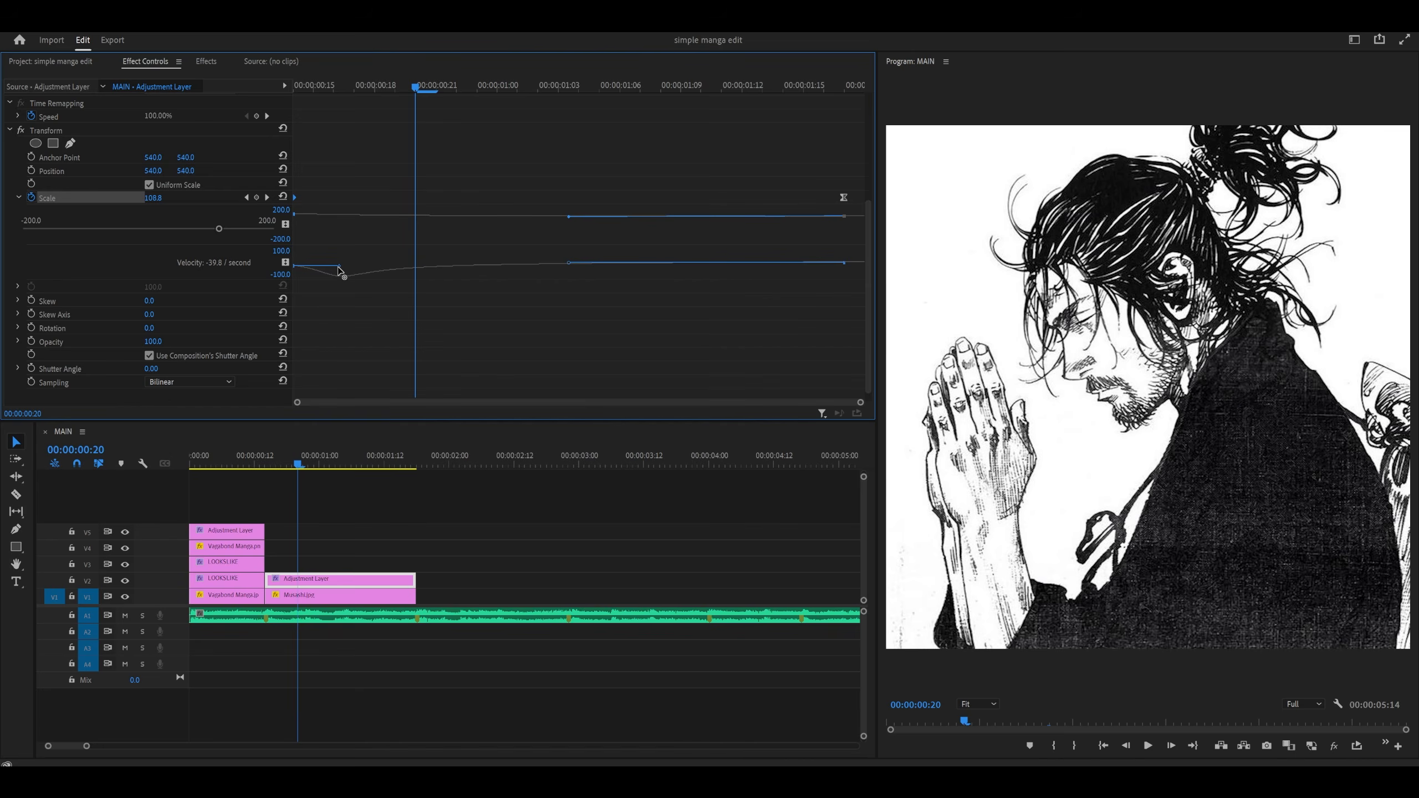
pyautogui.moveTo(338, 269); pyautogui.dragTo(305, 272)
pyautogui.click(297, 255)
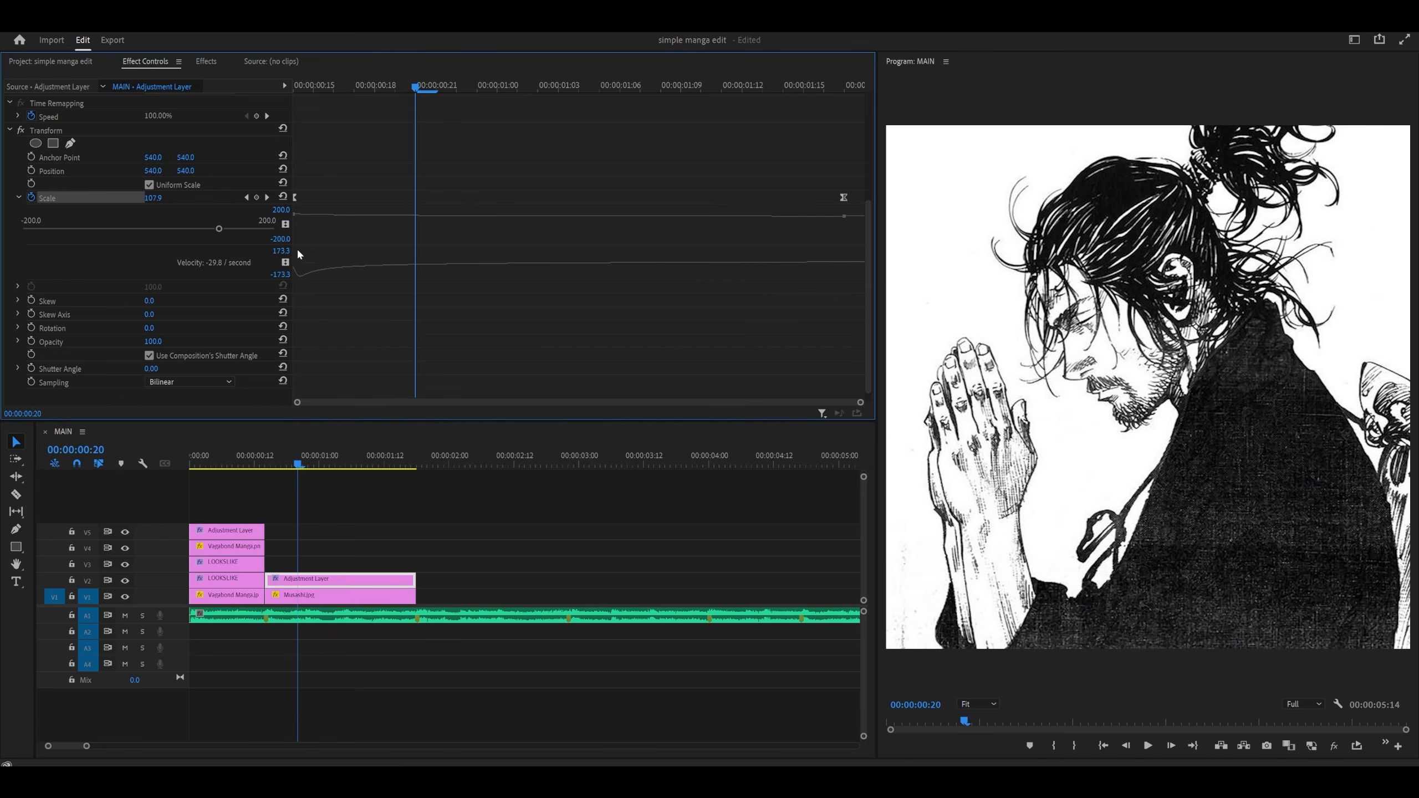
pyautogui.scroll(-1, 310, 266)
pyautogui.hotkey('ctrl', 's')
# - Play the Musashi zoom-out repeatedly from frame 14, comparing the motion with and without the faster start easing
pyautogui.click(266, 461)
pyautogui.press('space')
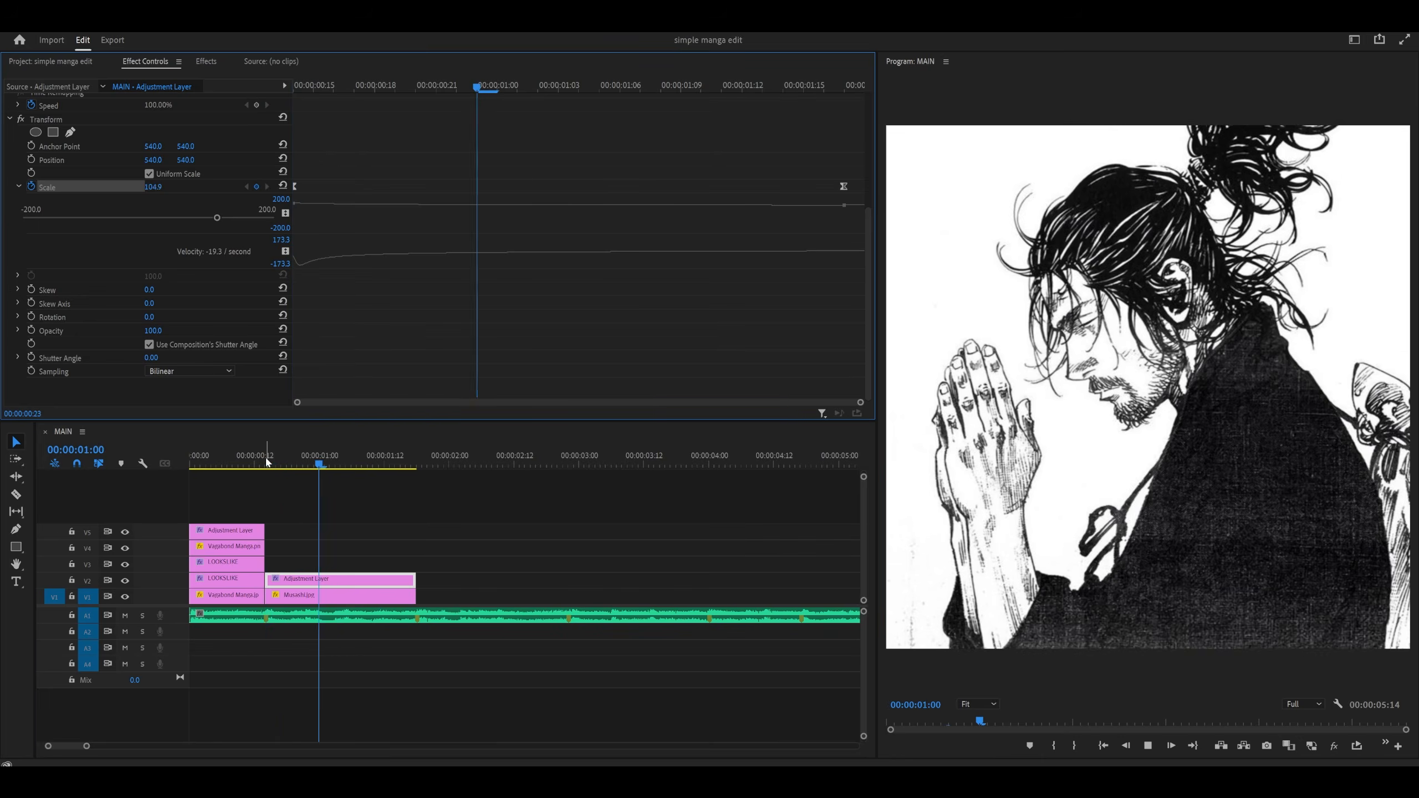
pyautogui.click(267, 462)
pyautogui.press('space')
pyautogui.click(266, 462)
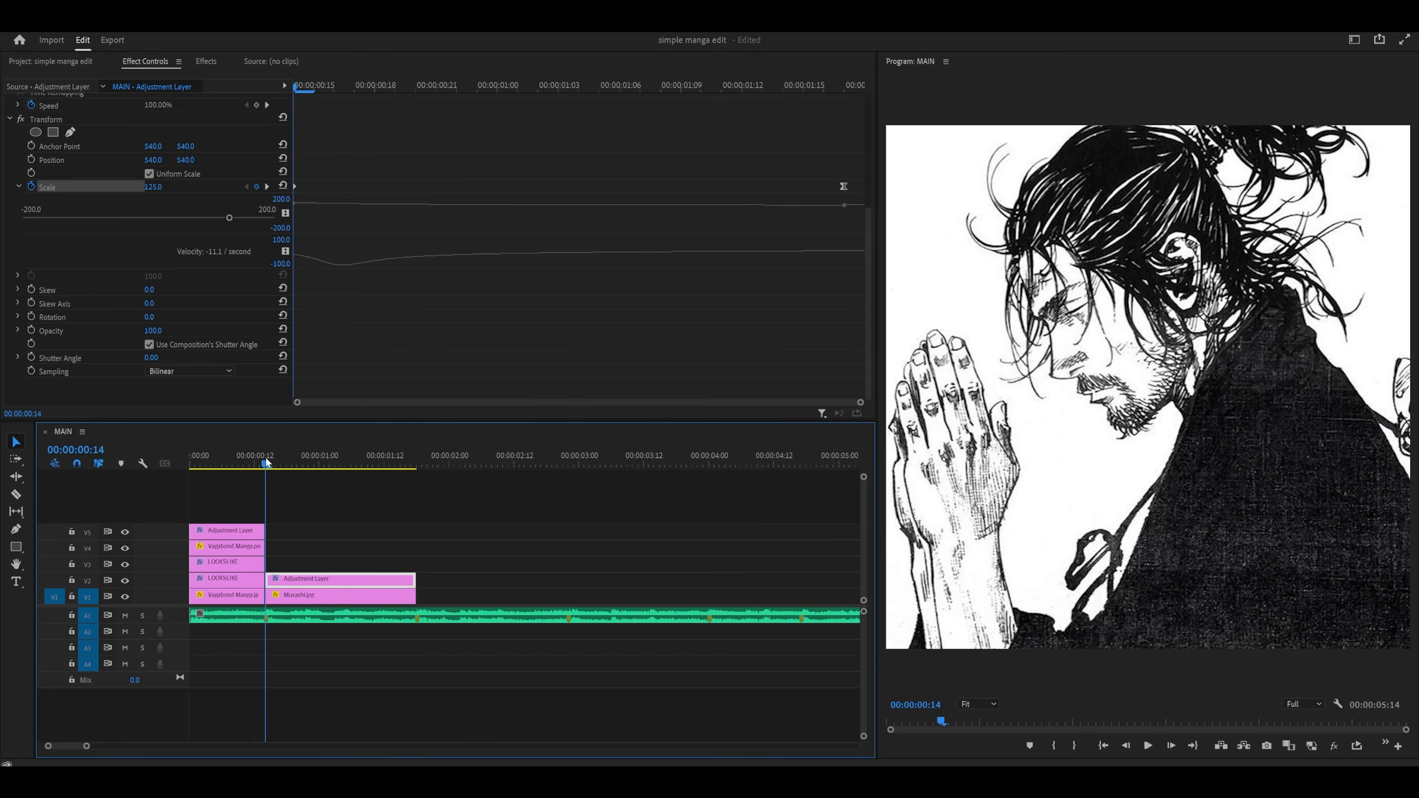
pyautogui.press('space')
pyautogui.click(266, 462)
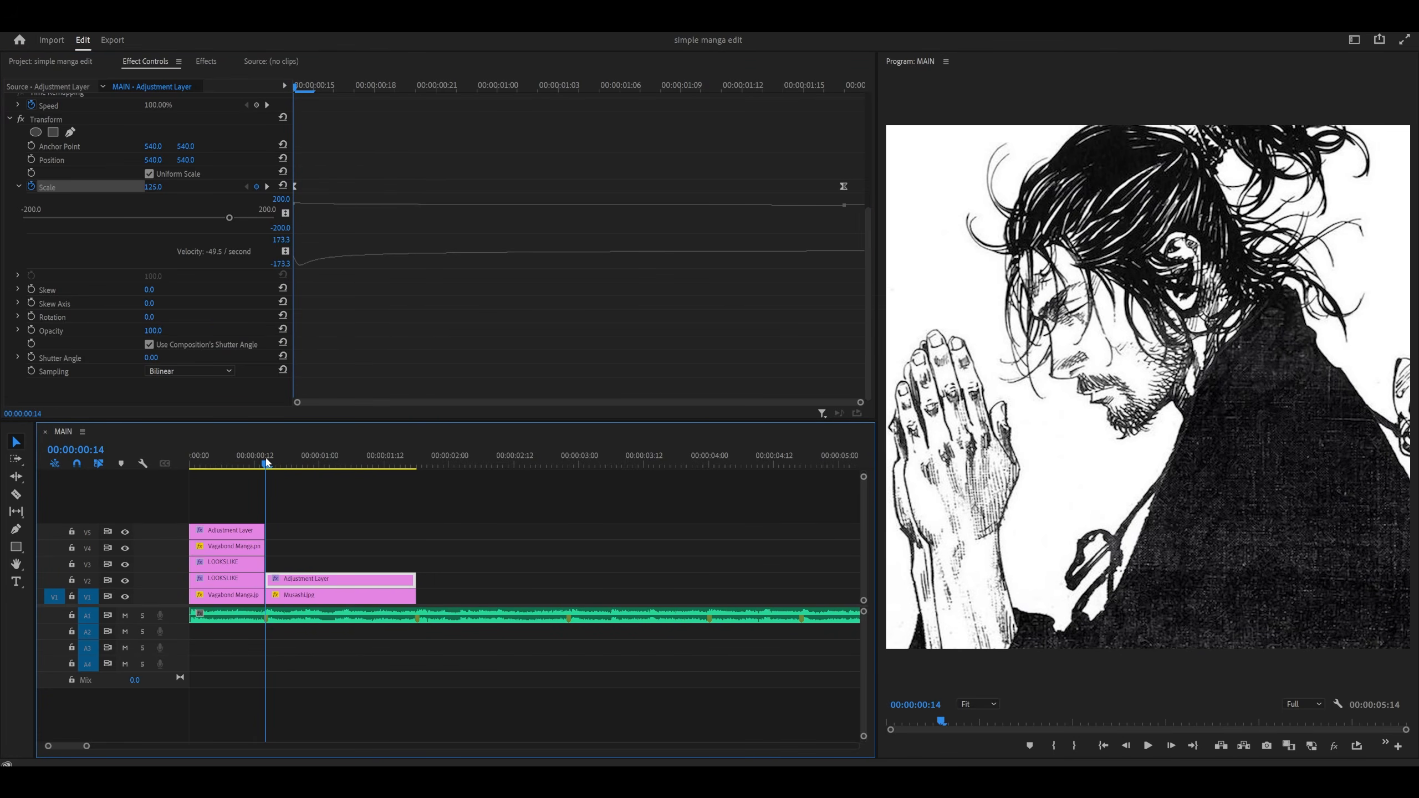
pyautogui.press('space')
pyautogui.click(266, 461)
pyautogui.press('space')
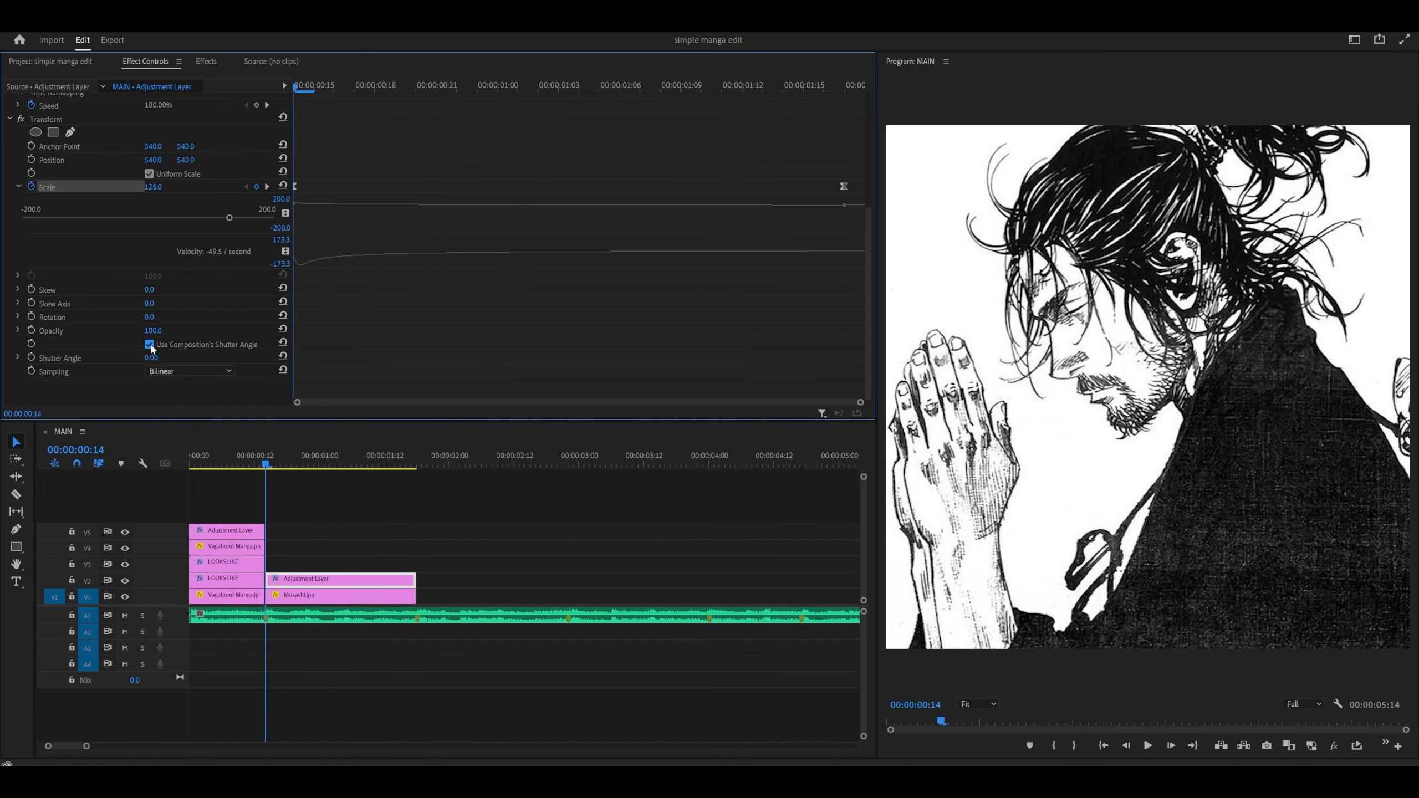
# - Turn off the composition's shutter angle in the Musashi Transform effect, set its Shutter Angle to 360 and save the project
pyautogui.click(149, 344)
pyautogui.moveTo(152, 357); pyautogui.dragTo(215, 357)
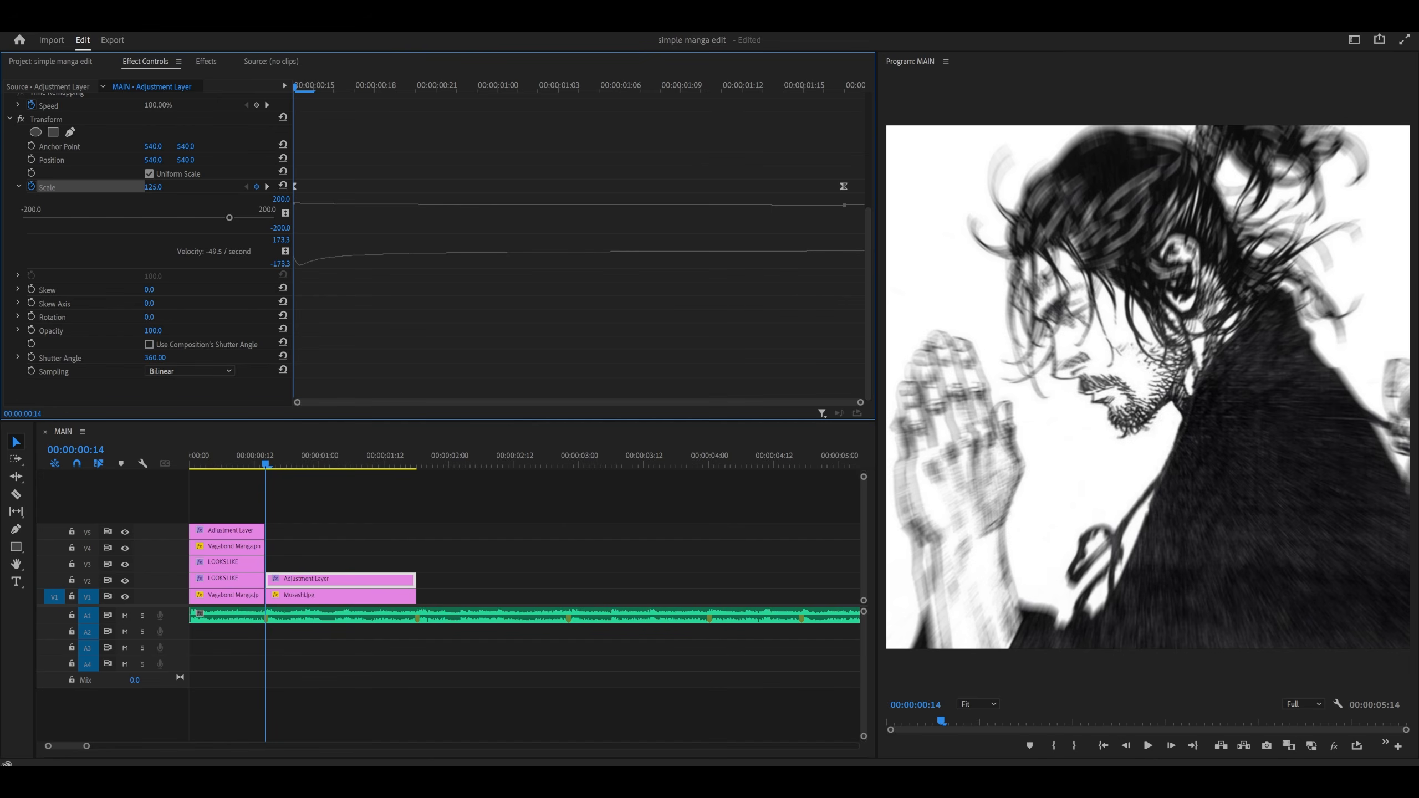
pyautogui.hotkey('ctrl', 's')
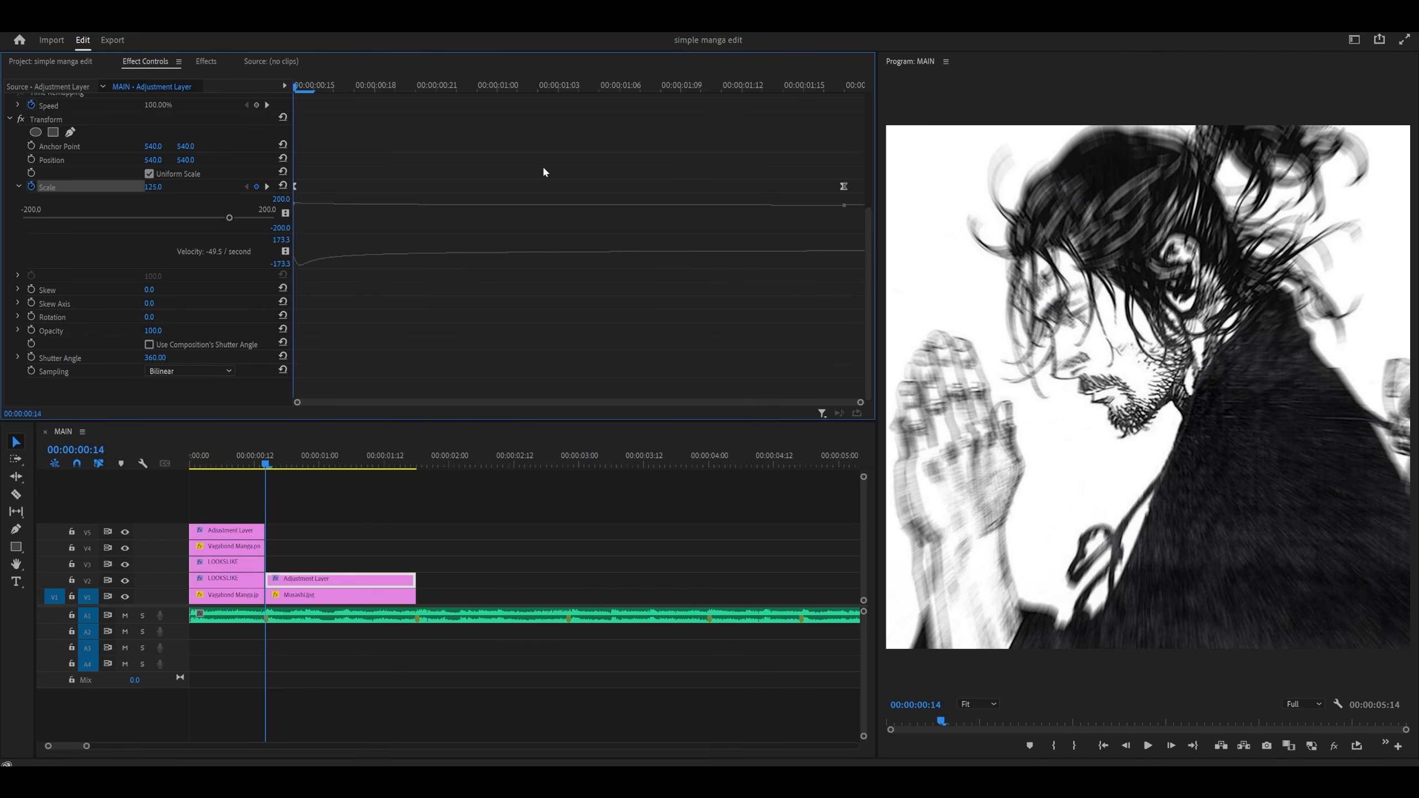
# - Keyframe the Musashi Transform effect's Position from 584, 566 at frame 14 to 512, 520 at frame 16
pyautogui.click(31, 160)
pyautogui.moveTo(153, 159); pyautogui.dragTo(334, 162)
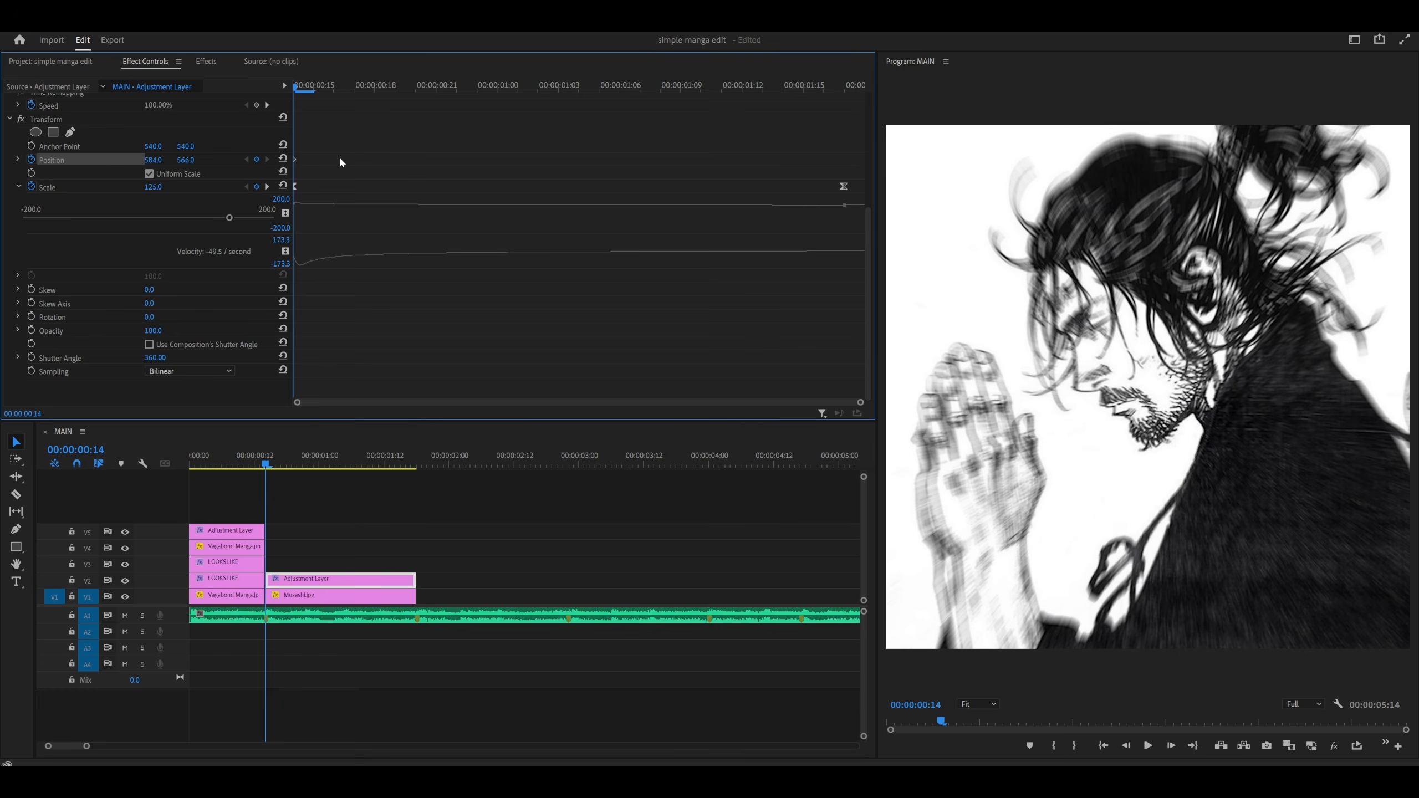
pyautogui.press('Right')
pyautogui.press('Right')
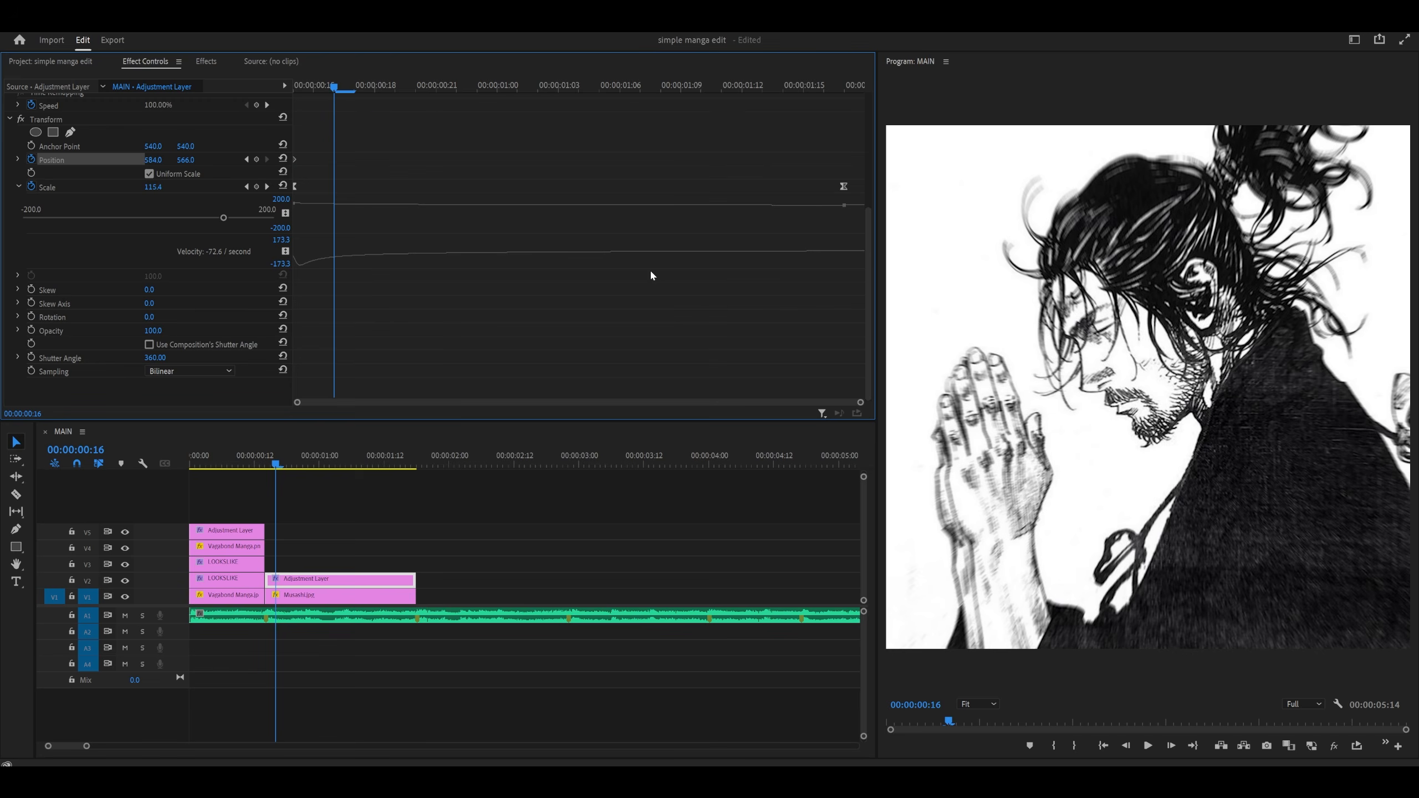
pyautogui.click(283, 159)
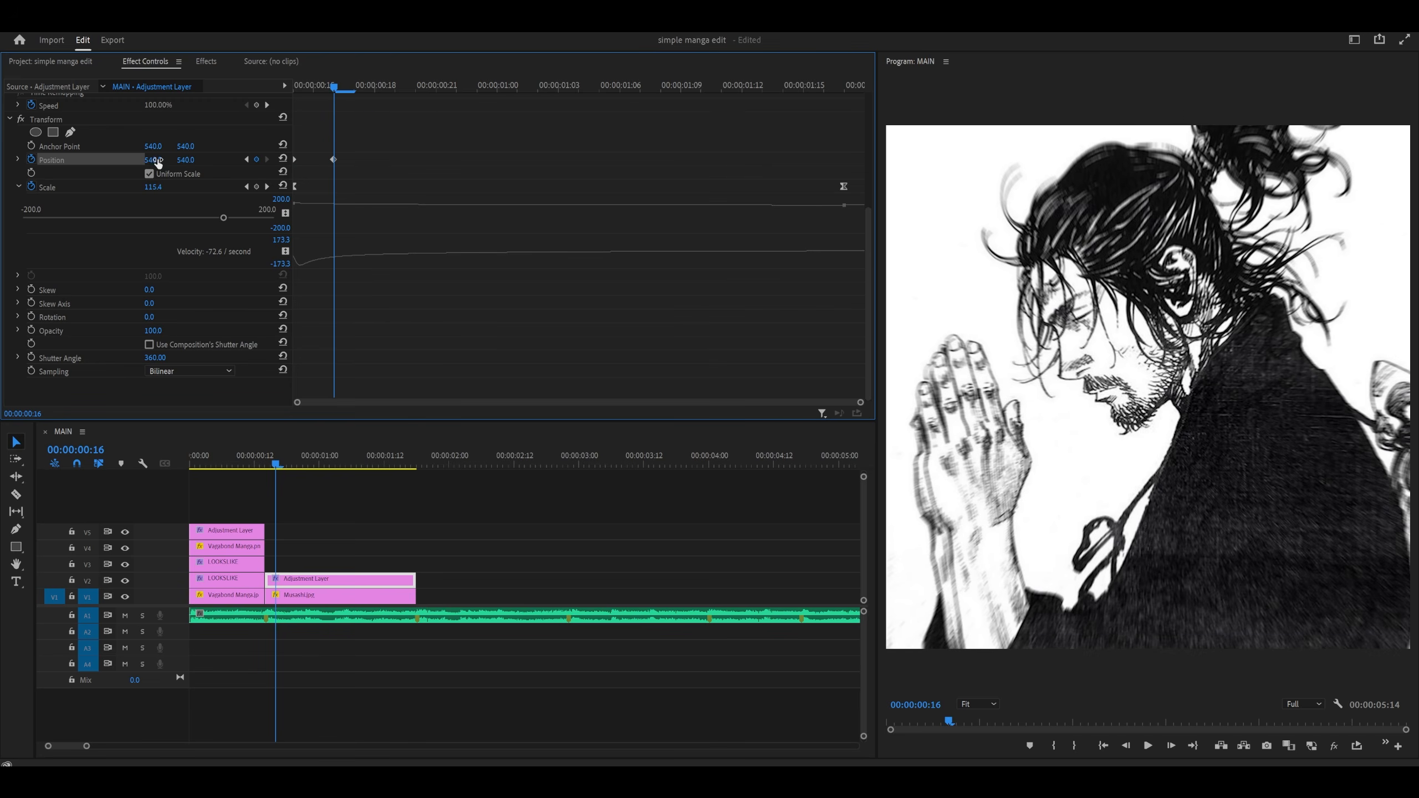
pyautogui.moveTo(155, 160)
pyautogui.mouseDown()
pyautogui.moveTo(140, 160)
pyautogui.moveTo(178, 160)
pyautogui.mouseUp()
pyautogui.press('Right')
pyautogui.press('Right')
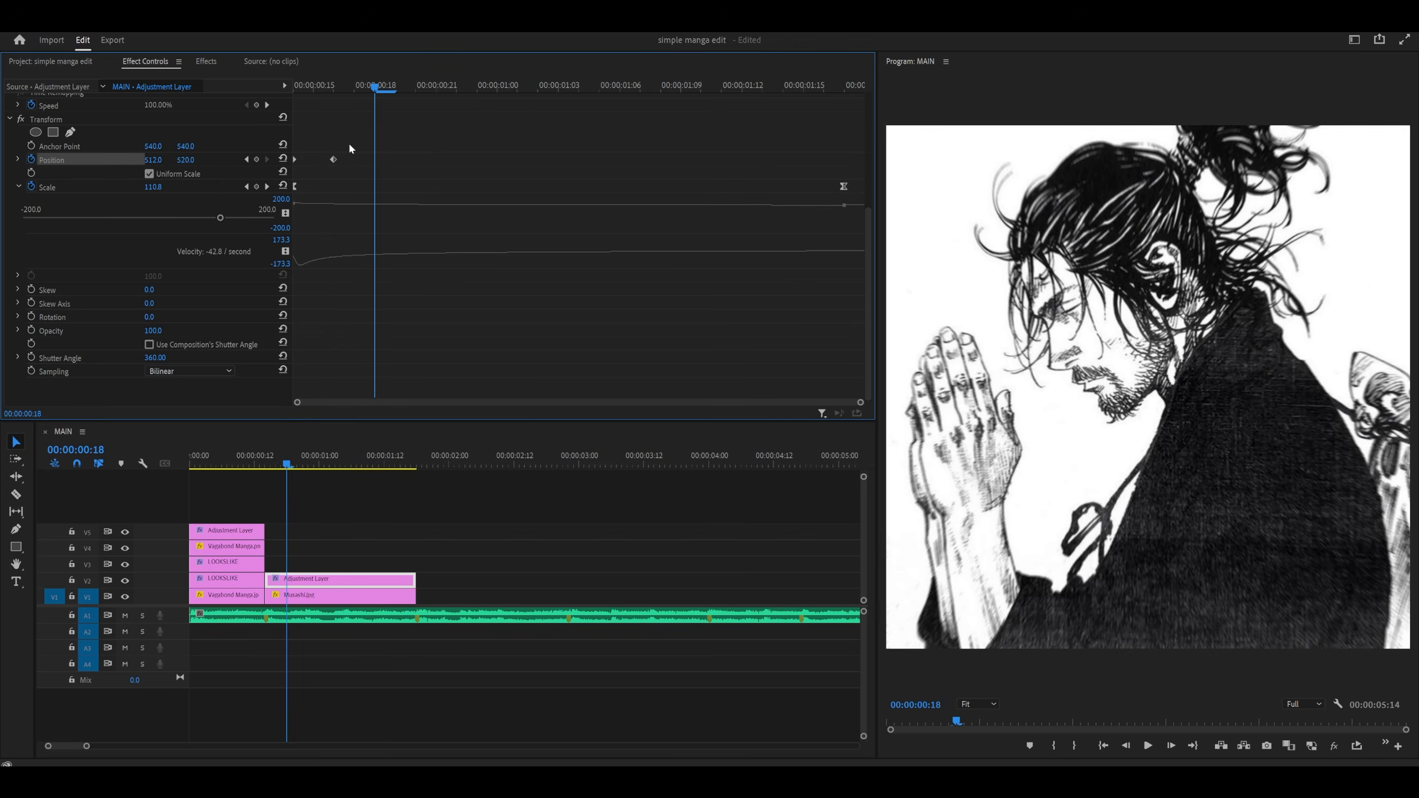
pyautogui.click(295, 87)
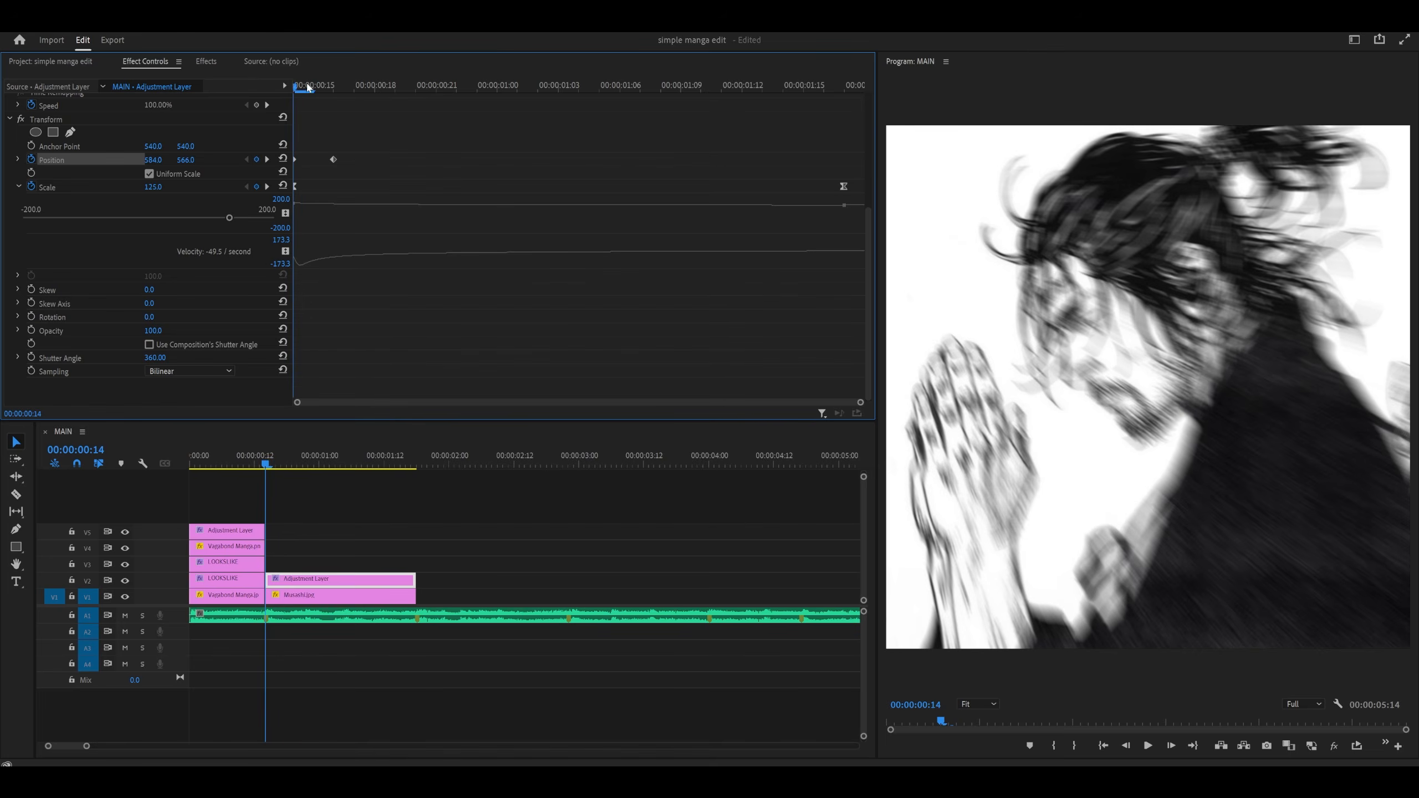
# - Move the Musashi Transform's second Position keyframe to frame 15 and add a Position keyframe of 546, 529 at frame 16
pyautogui.click(309, 87)
pyautogui.click(332, 160)
pyautogui.moveTo(327, 161); pyautogui.dragTo(313, 160)
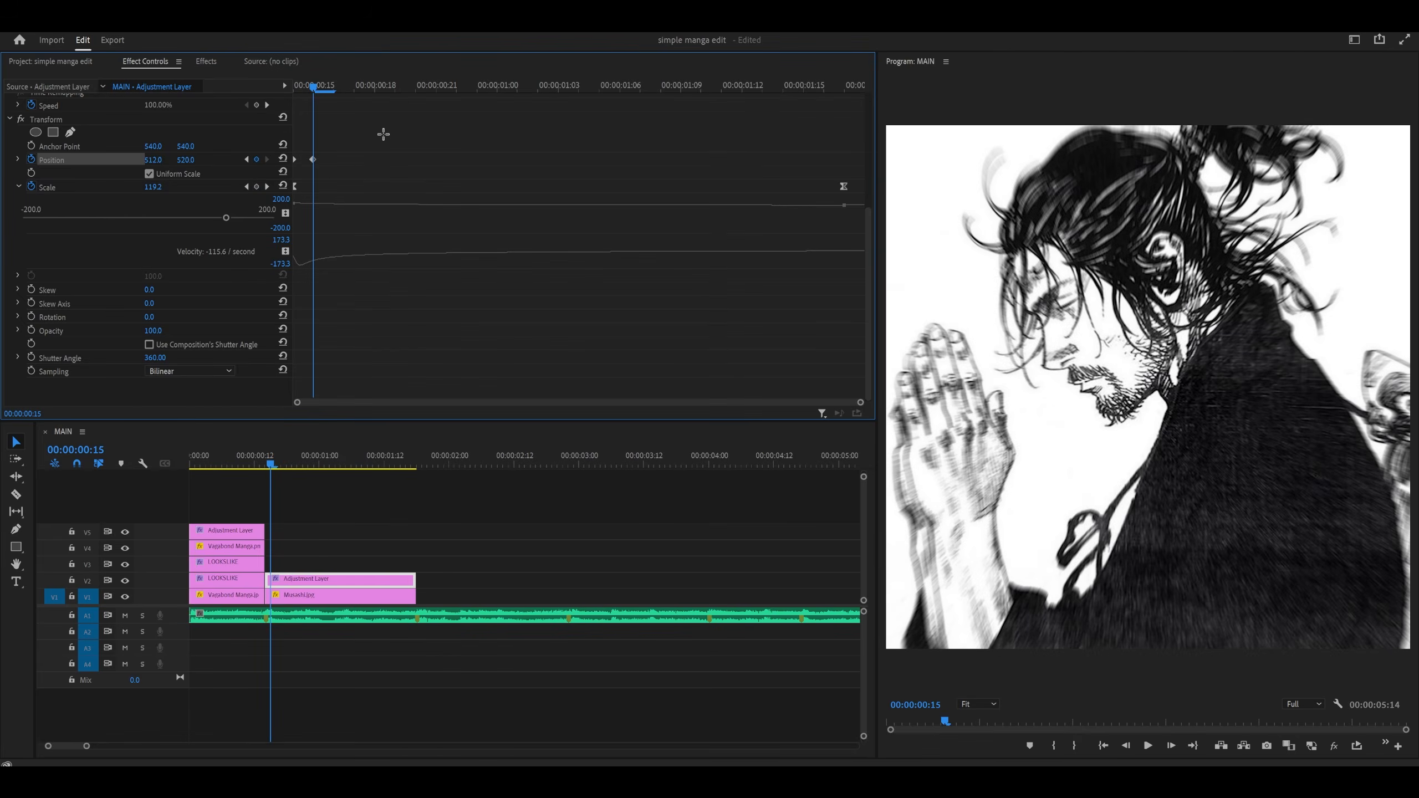
pyautogui.press('Right')
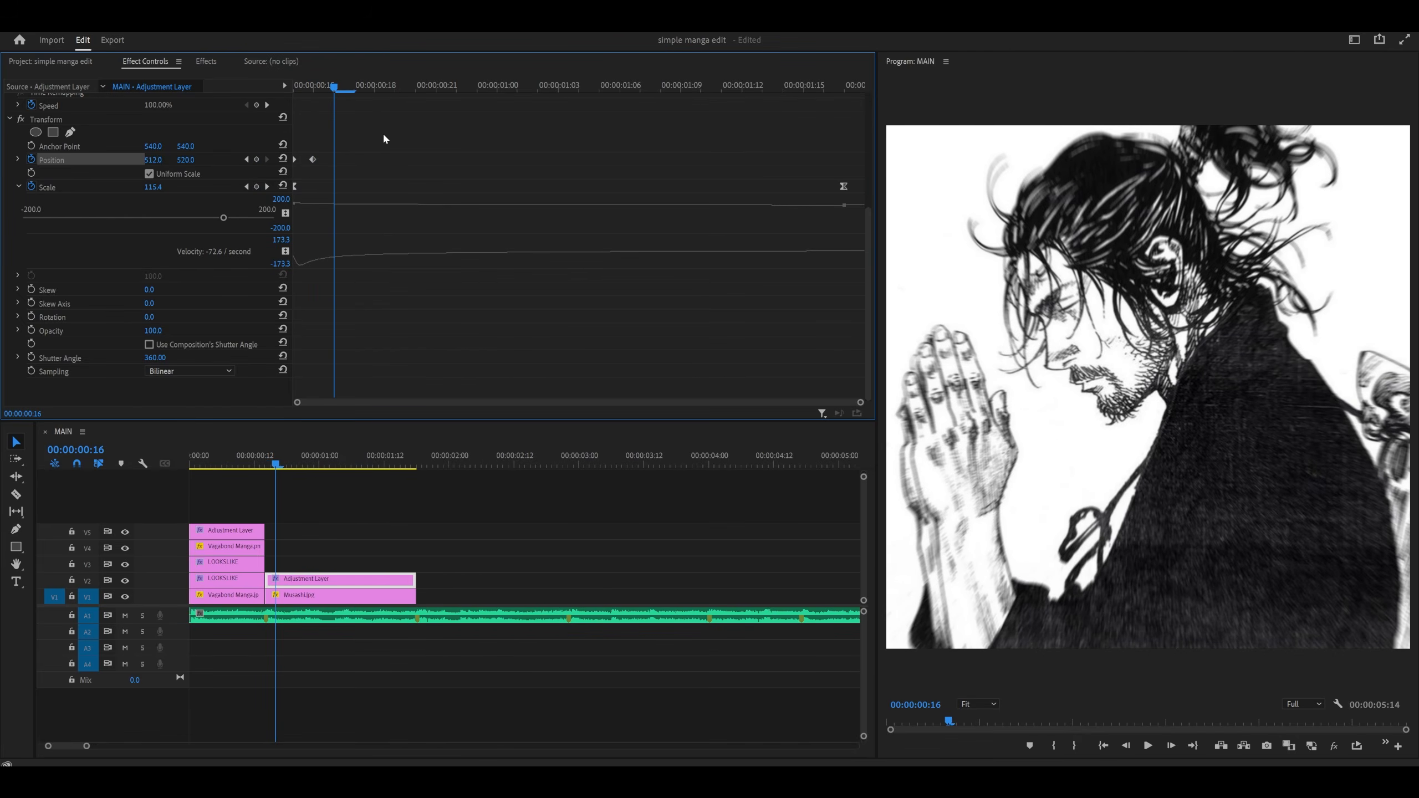
pyautogui.click(283, 159)
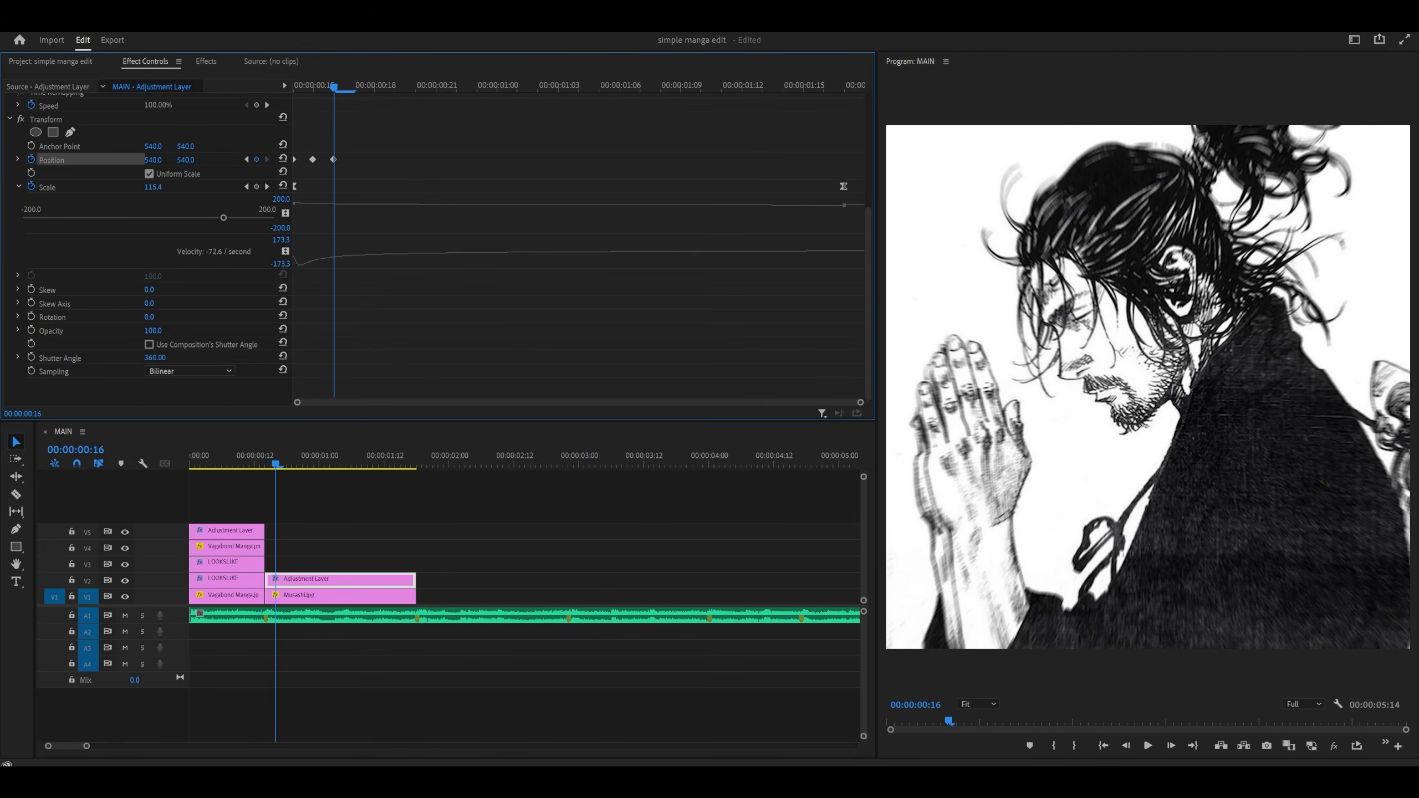
pyautogui.moveTo(186, 159); pyautogui.dragTo(164, 159)
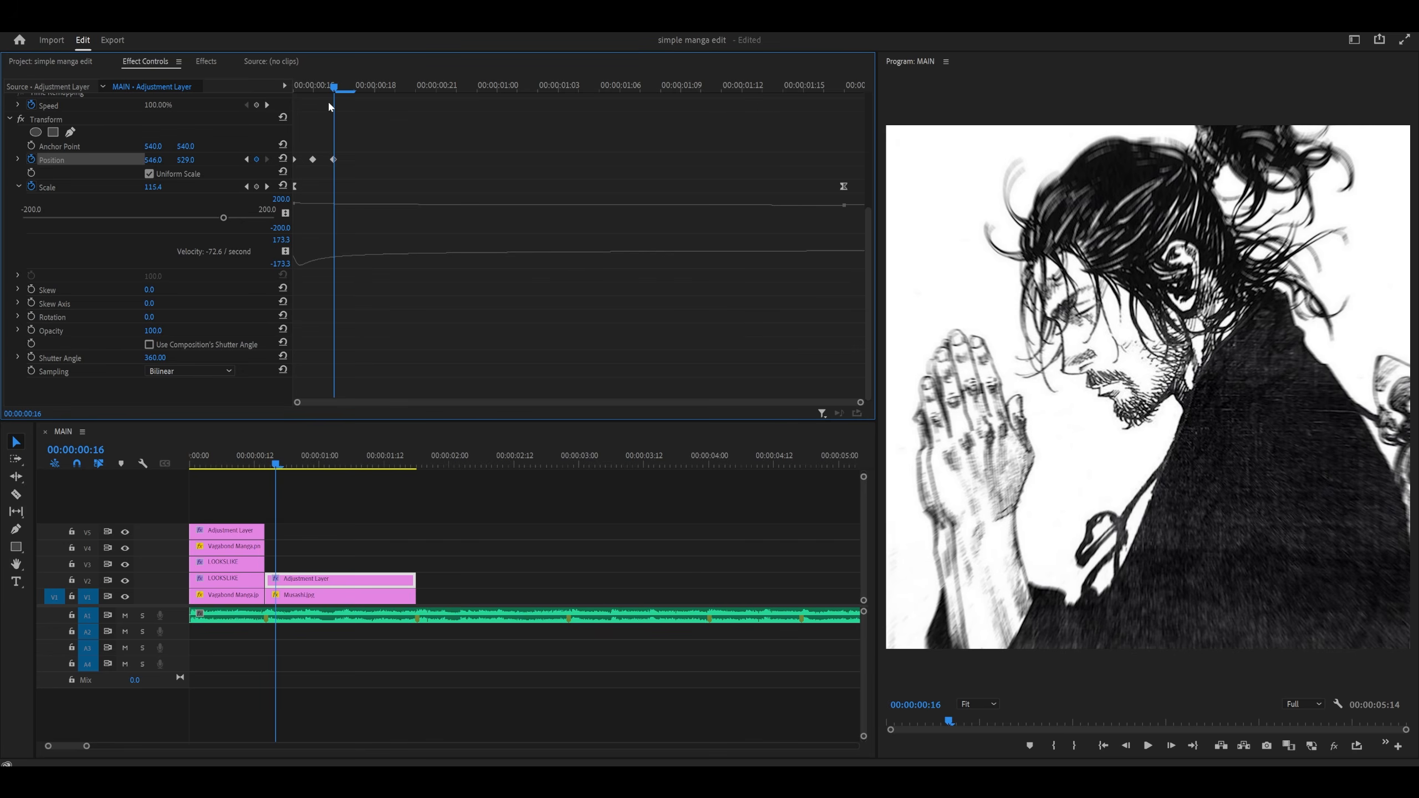
# - Add Position keyframes of 540, 549 at frame 17 and the default 540, 540 at frame 18
pyautogui.moveTo(328, 90)
pyautogui.mouseDown()
pyautogui.moveTo(300, 93)
pyautogui.moveTo(349, 96)
pyautogui.moveTo(332, 103)
pyautogui.mouseUp()
pyautogui.press('Left')
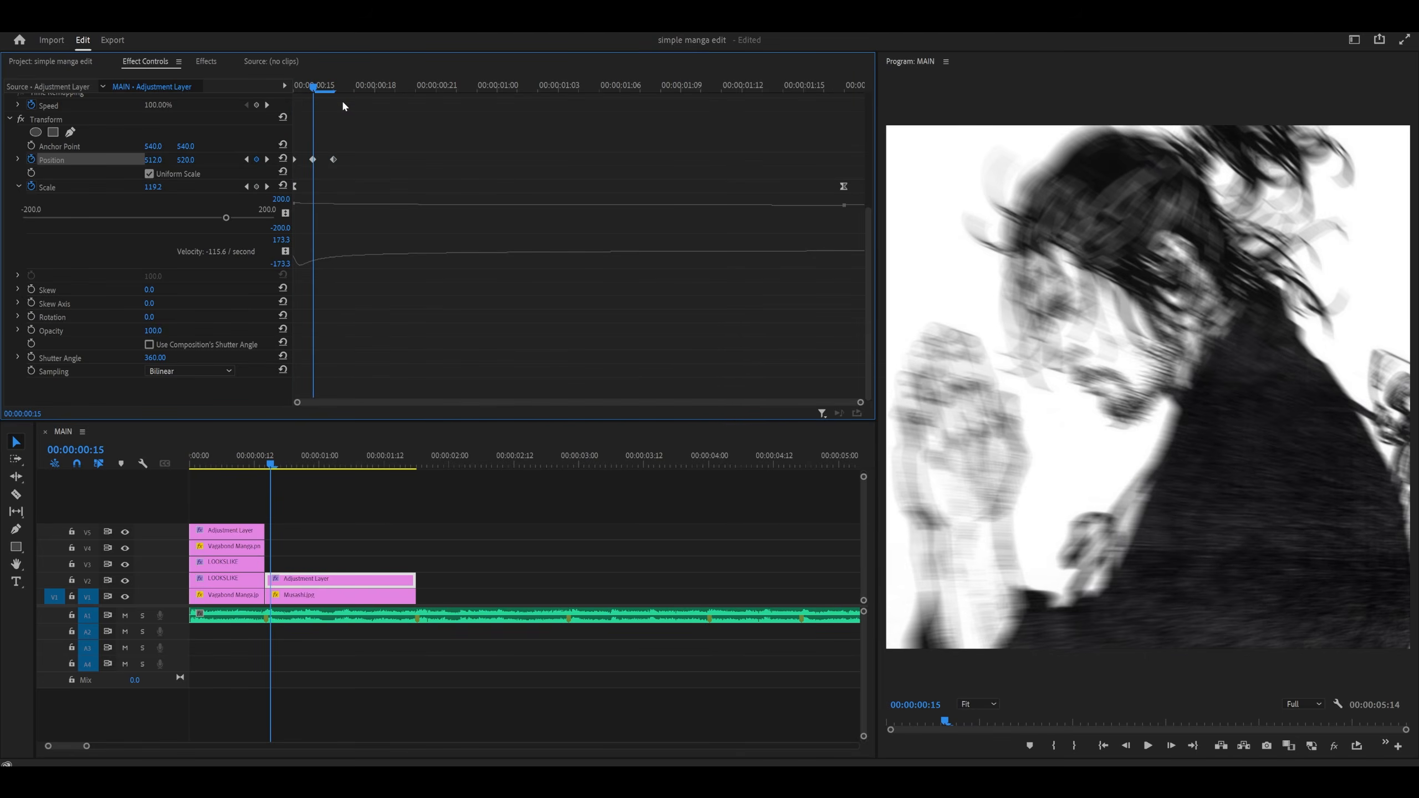
pyautogui.press('Right')
pyautogui.press('Right')
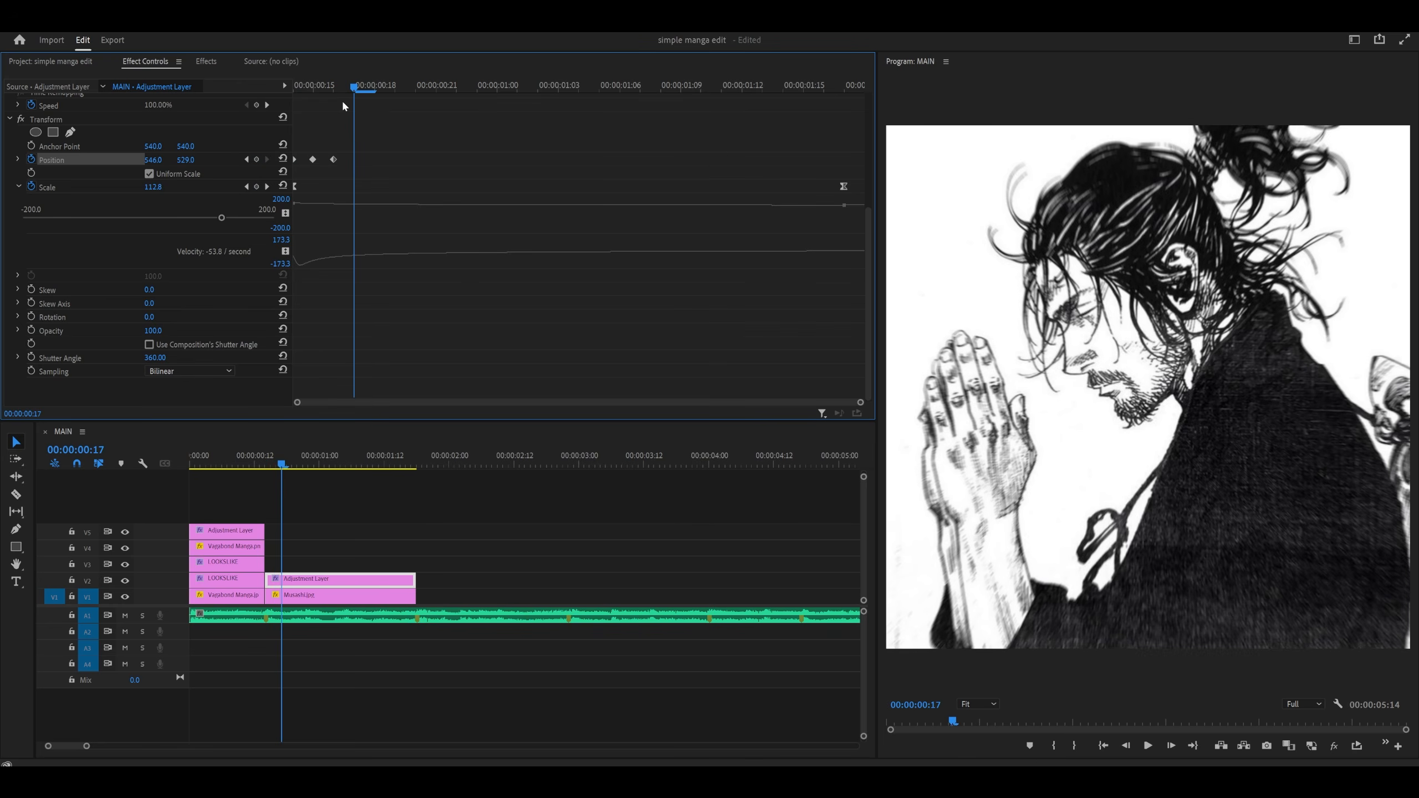
pyautogui.click(283, 158)
pyautogui.moveTo(191, 162); pyautogui.dragTo(195, 162)
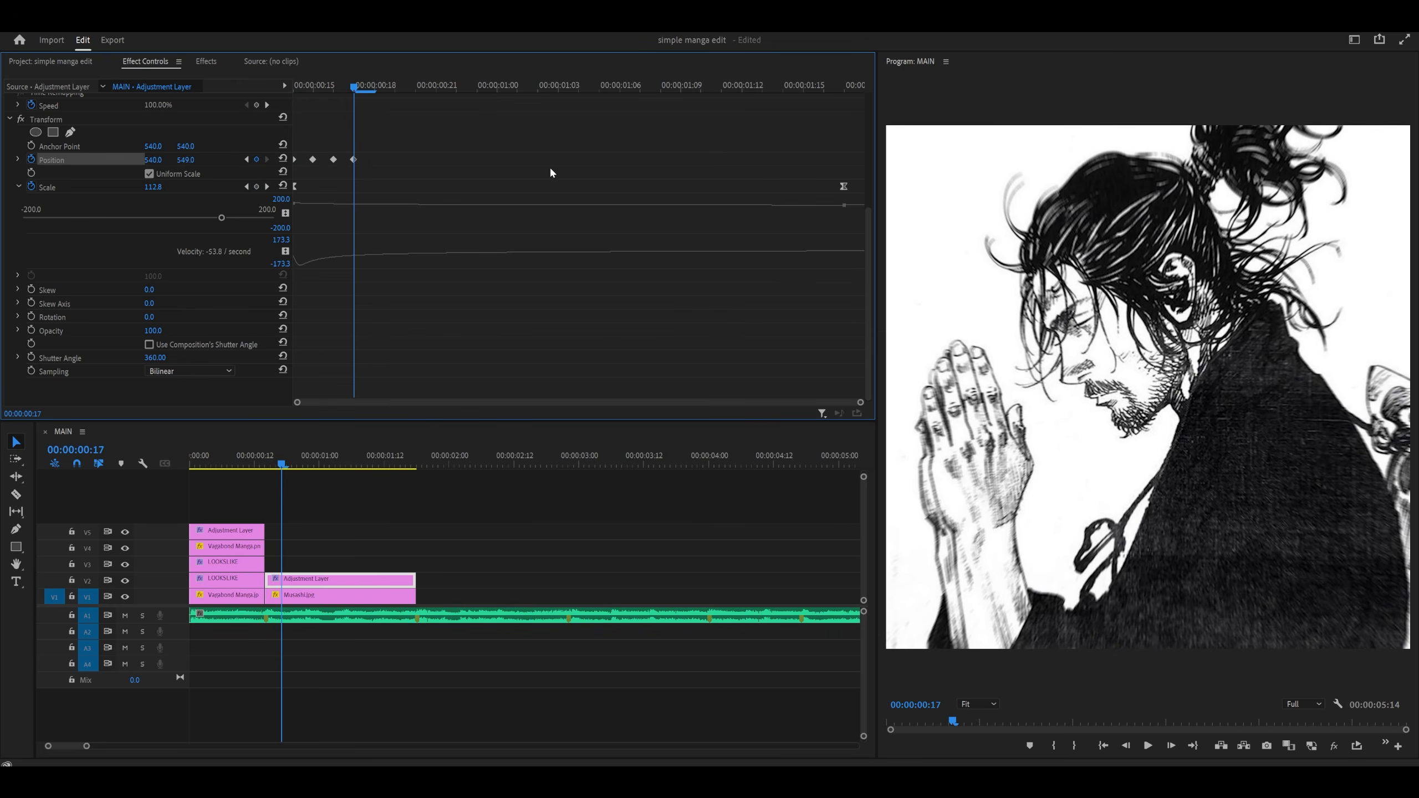
pyautogui.press('Right')
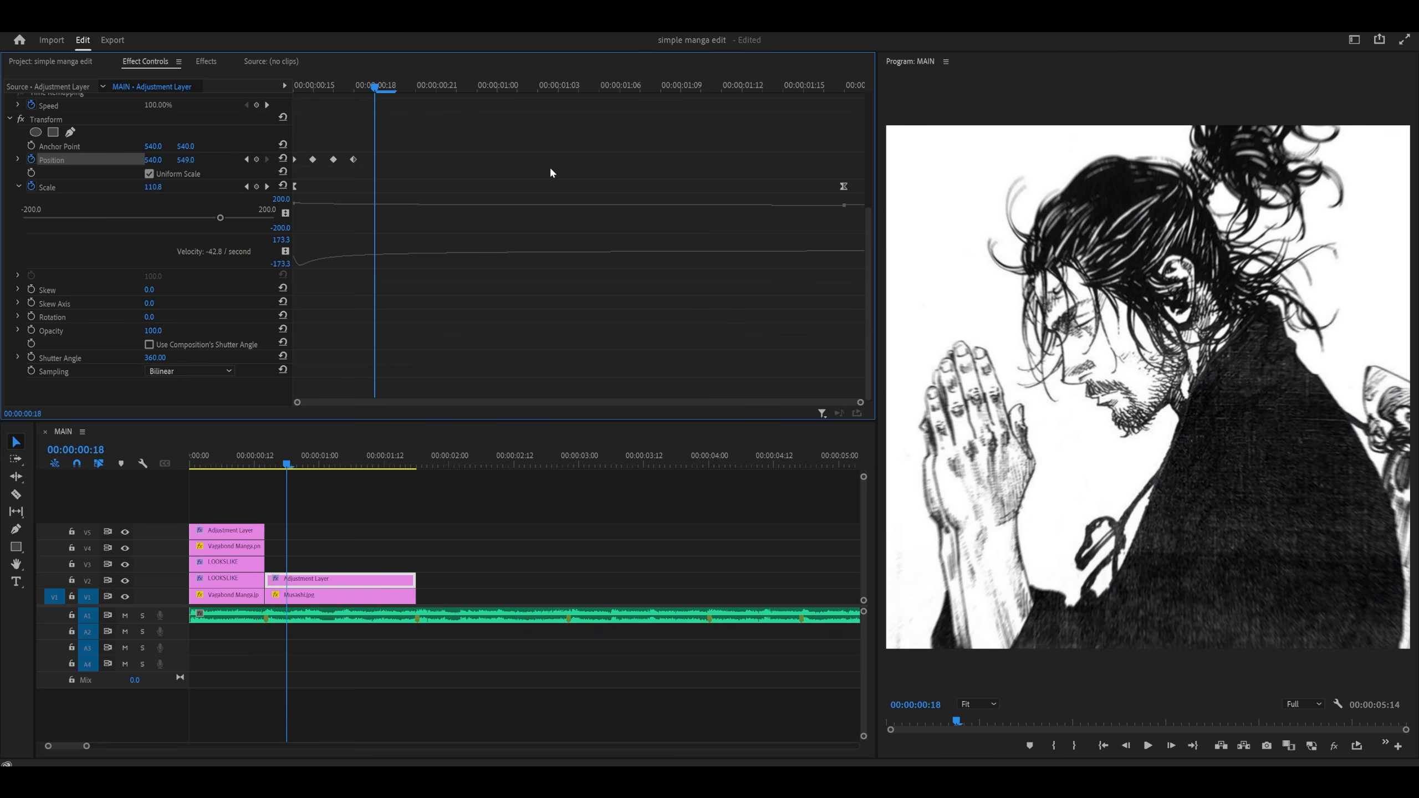
pyautogui.click(283, 160)
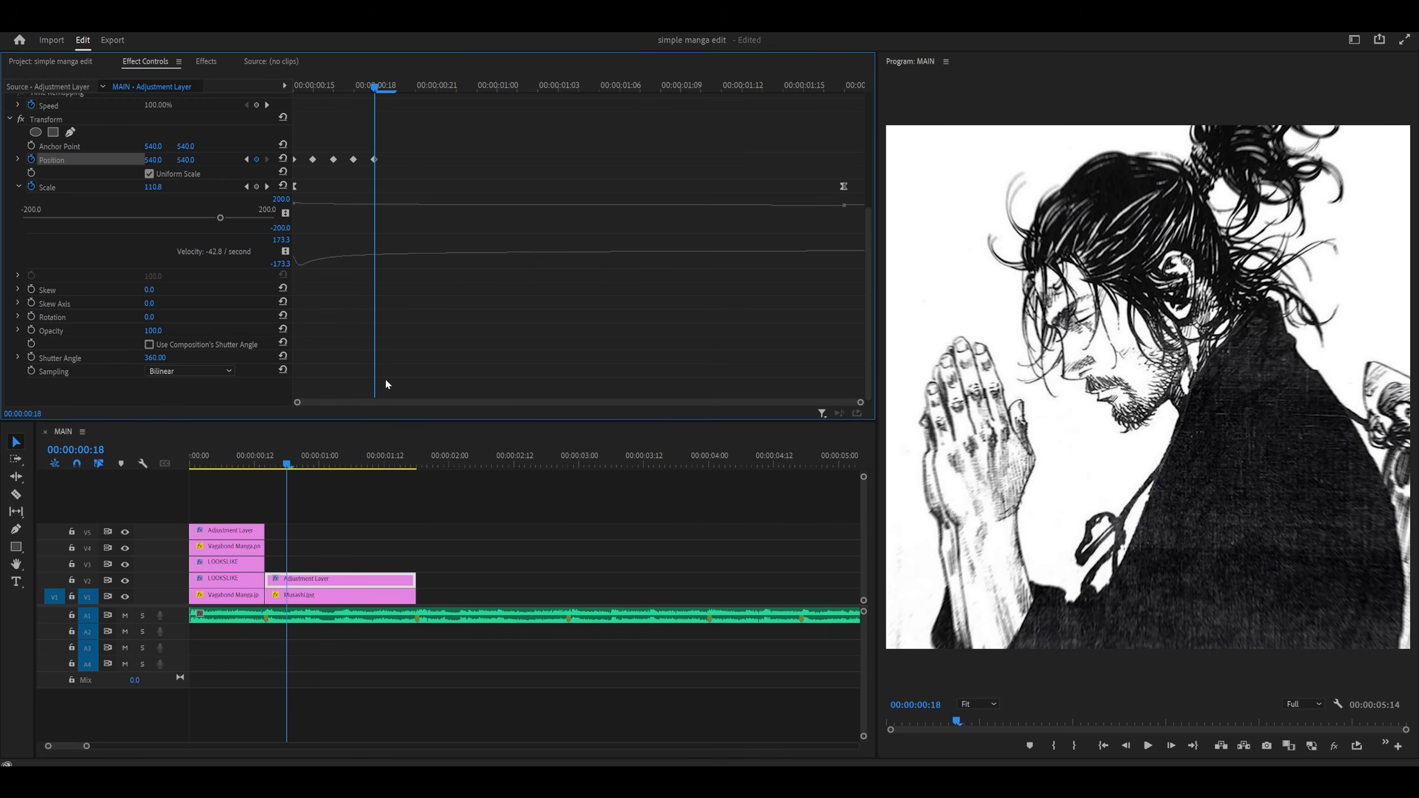
# - Play the sequence from the start to review the Musashi shake against the opening shot
pyautogui.click(266, 465)
pyautogui.moveTo(224, 464); pyautogui.dragTo(160, 469)
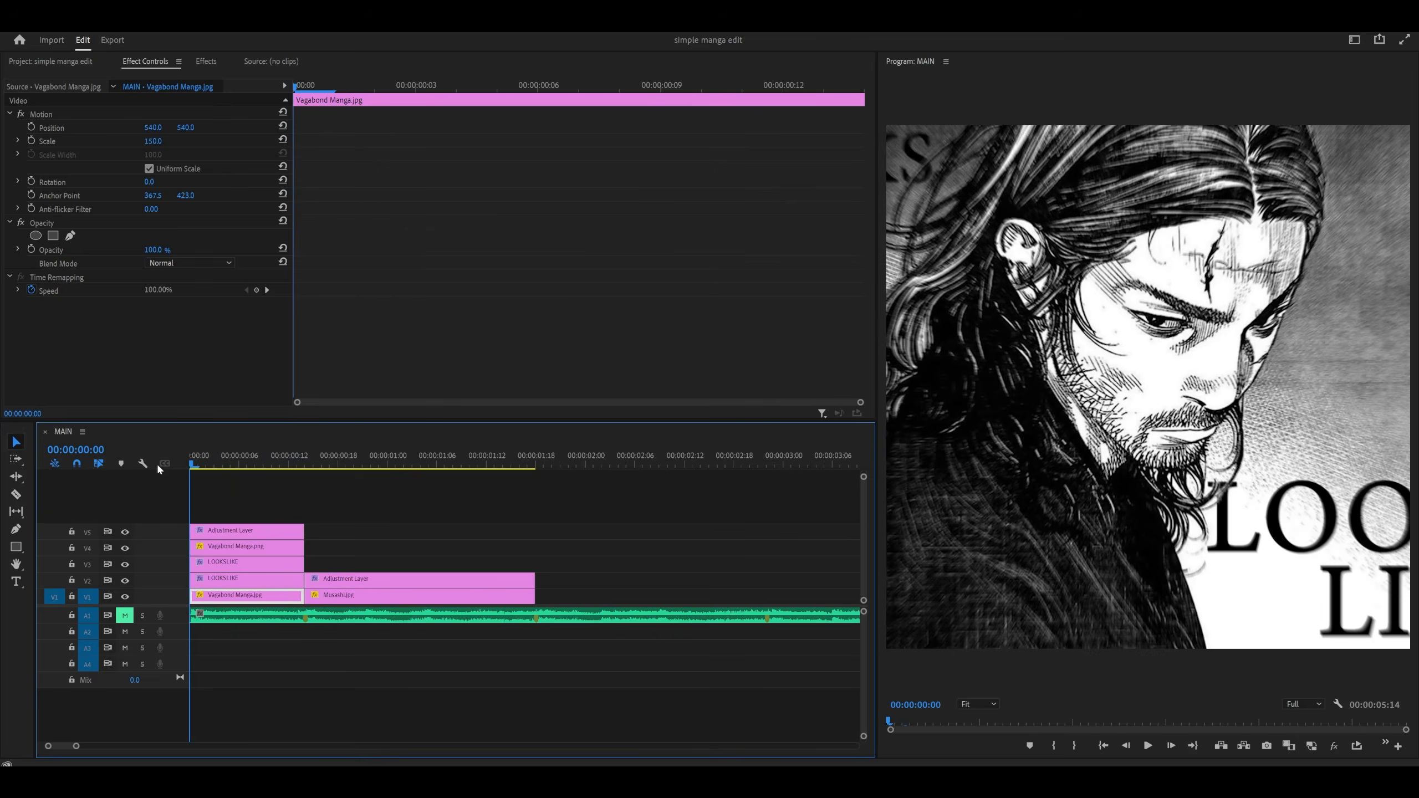
pyautogui.press('space')
pyautogui.click(272, 464)
pyautogui.moveTo(272, 463); pyautogui.dragTo(340, 469)
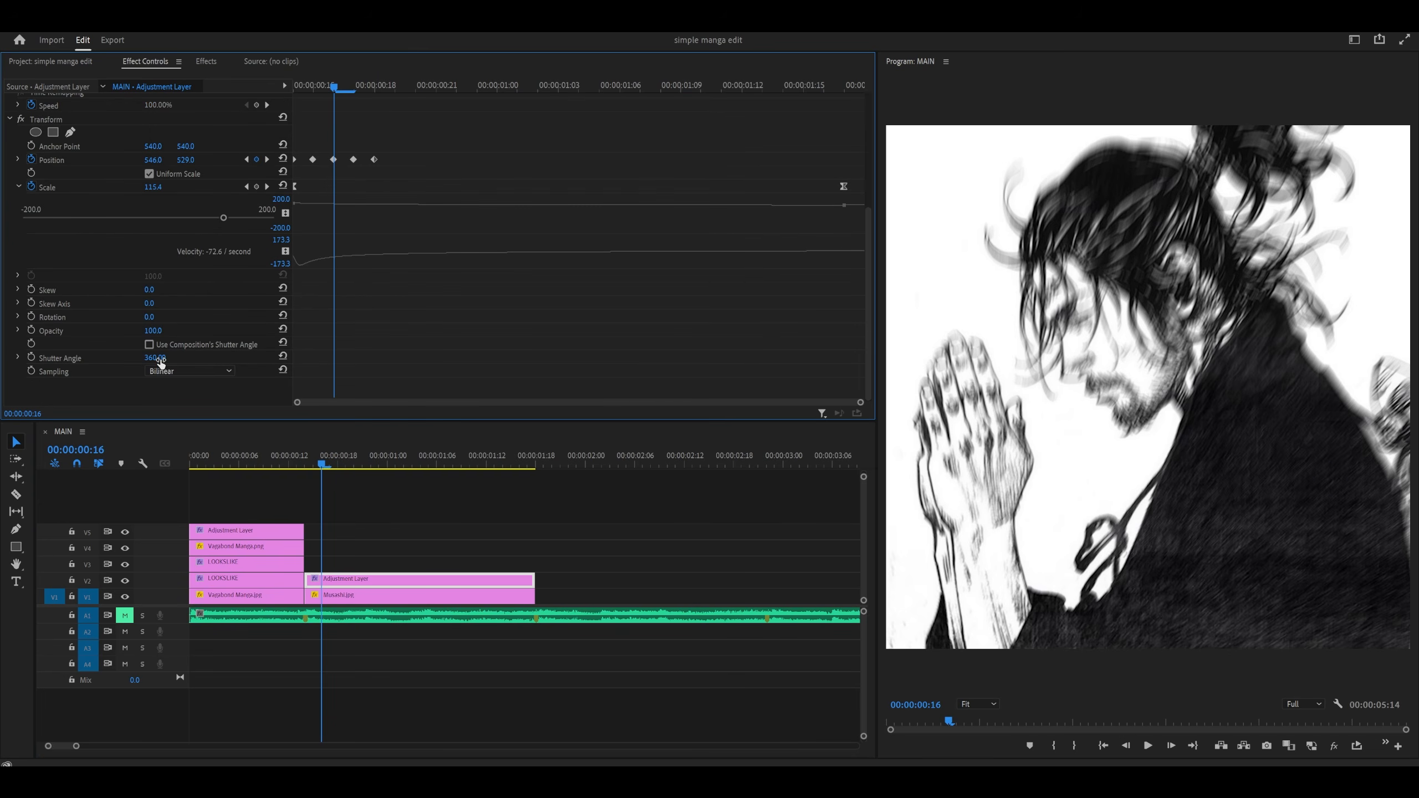
# - Set the Musashi Transform effect's Shutter Angle to 270 and replay the transition into the shake
pyautogui.click(158, 358)
pyautogui.write('270')
pyautogui.press('Return')
pyautogui.click(244, 459)
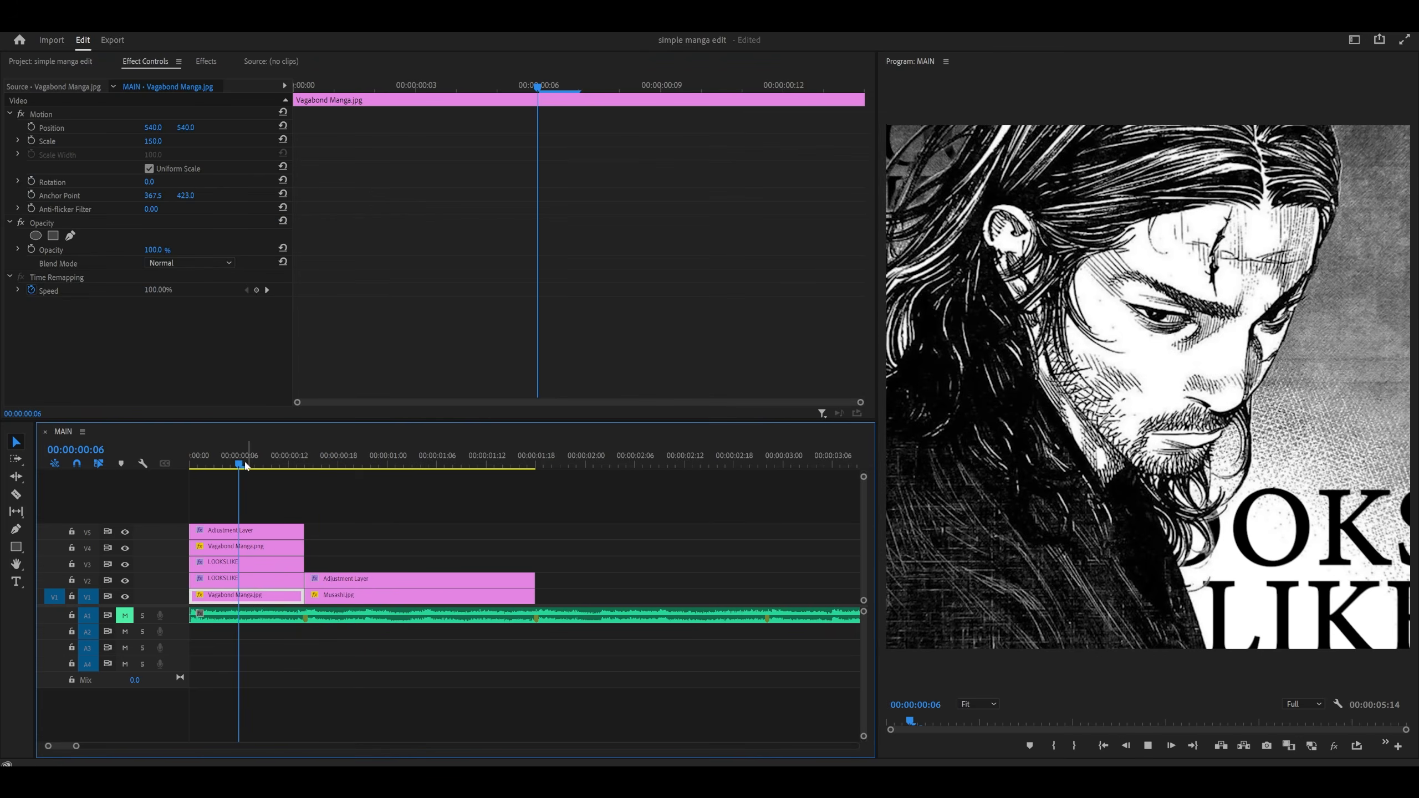
pyautogui.press('space')
pyautogui.click(274, 460)
pyautogui.press('space')
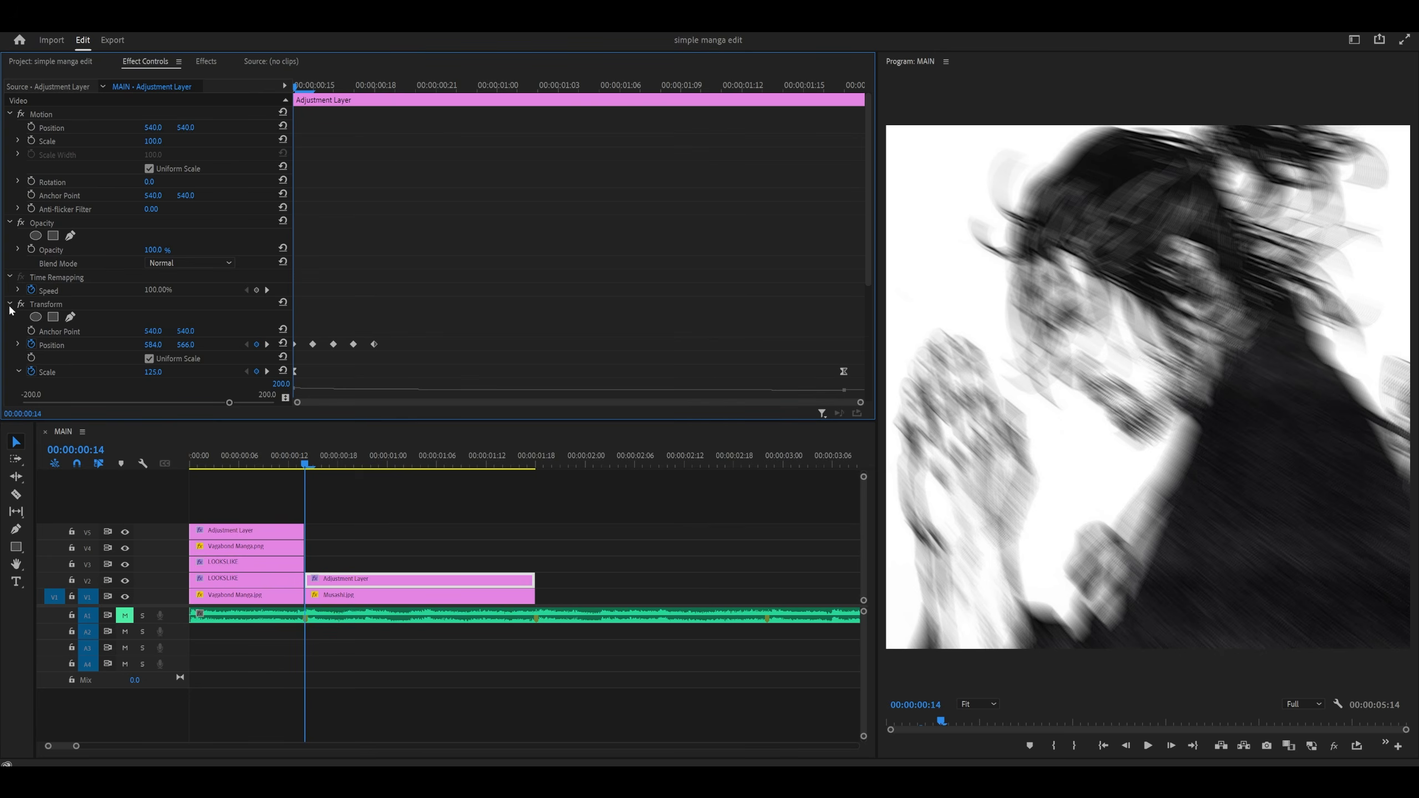
# - Collapse the Transform effect and apply the Lumetri Color effect to the Musashi adjustment layer
pyautogui.click(9, 305)
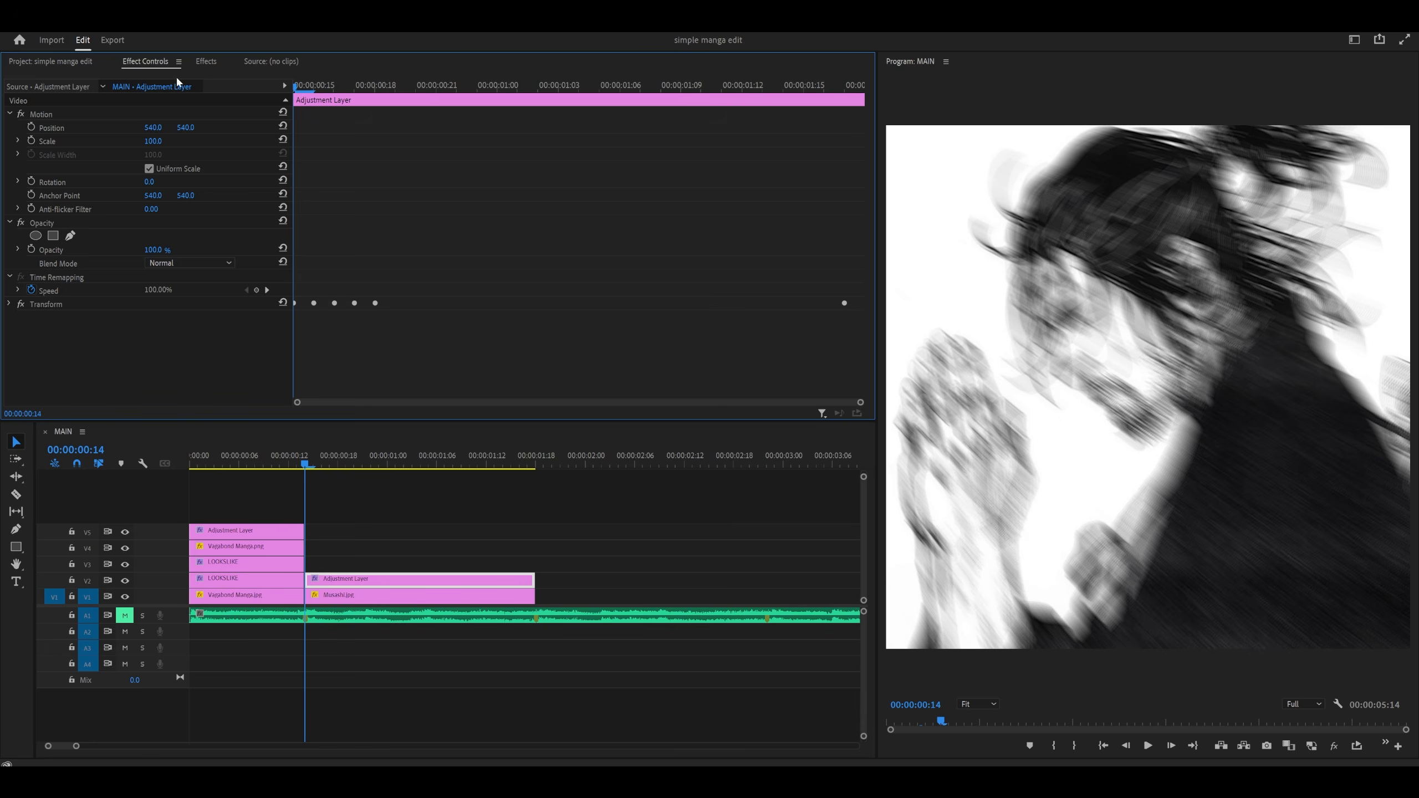
pyautogui.click(206, 62)
pyautogui.click(111, 78)
pyautogui.write('lumetri color')
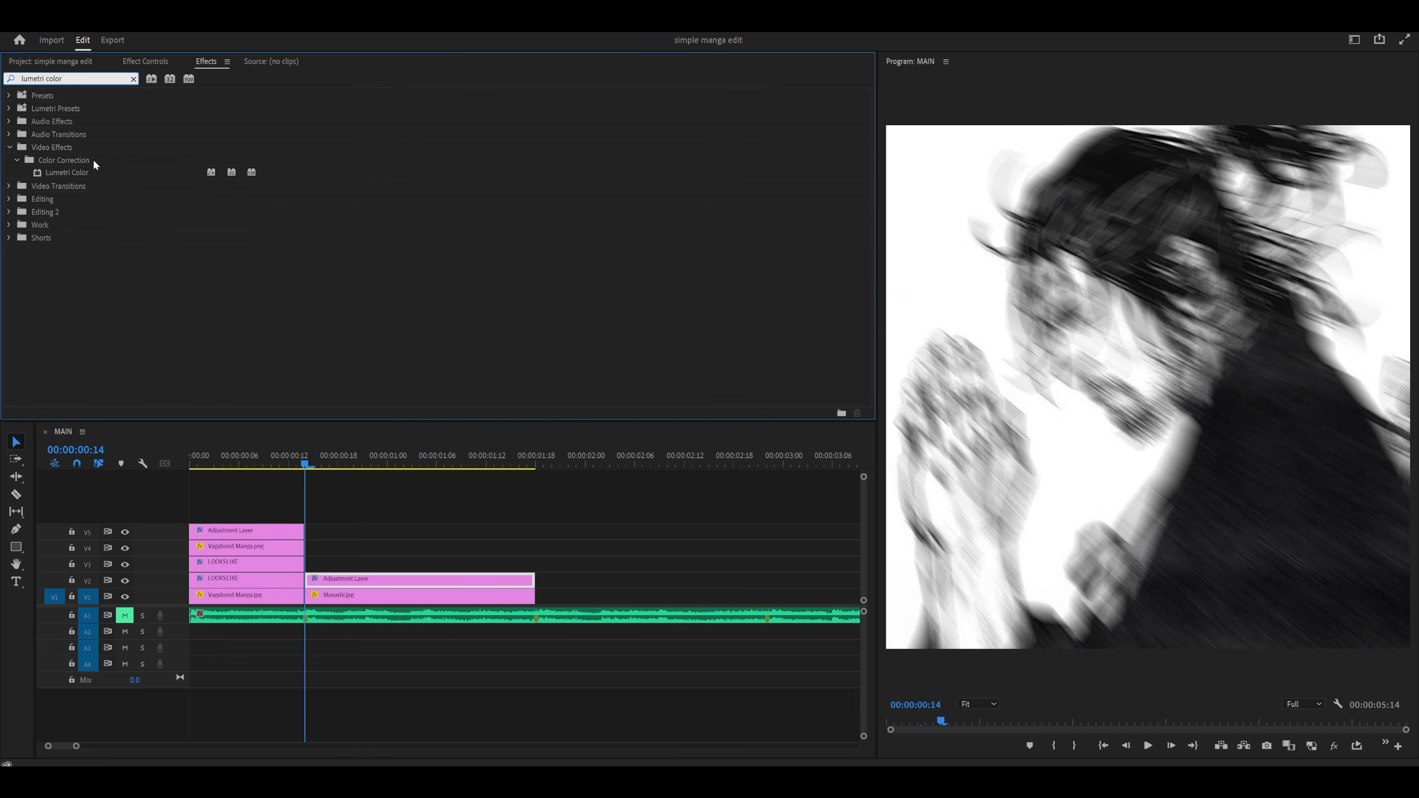
pyautogui.moveTo(44, 172); pyautogui.dragTo(346, 582)
# - Keyframe the Lumetri Color basic-correction Exposure at 4 on frame 14 of the Musashi adjustment layer
pyautogui.click(148, 64)
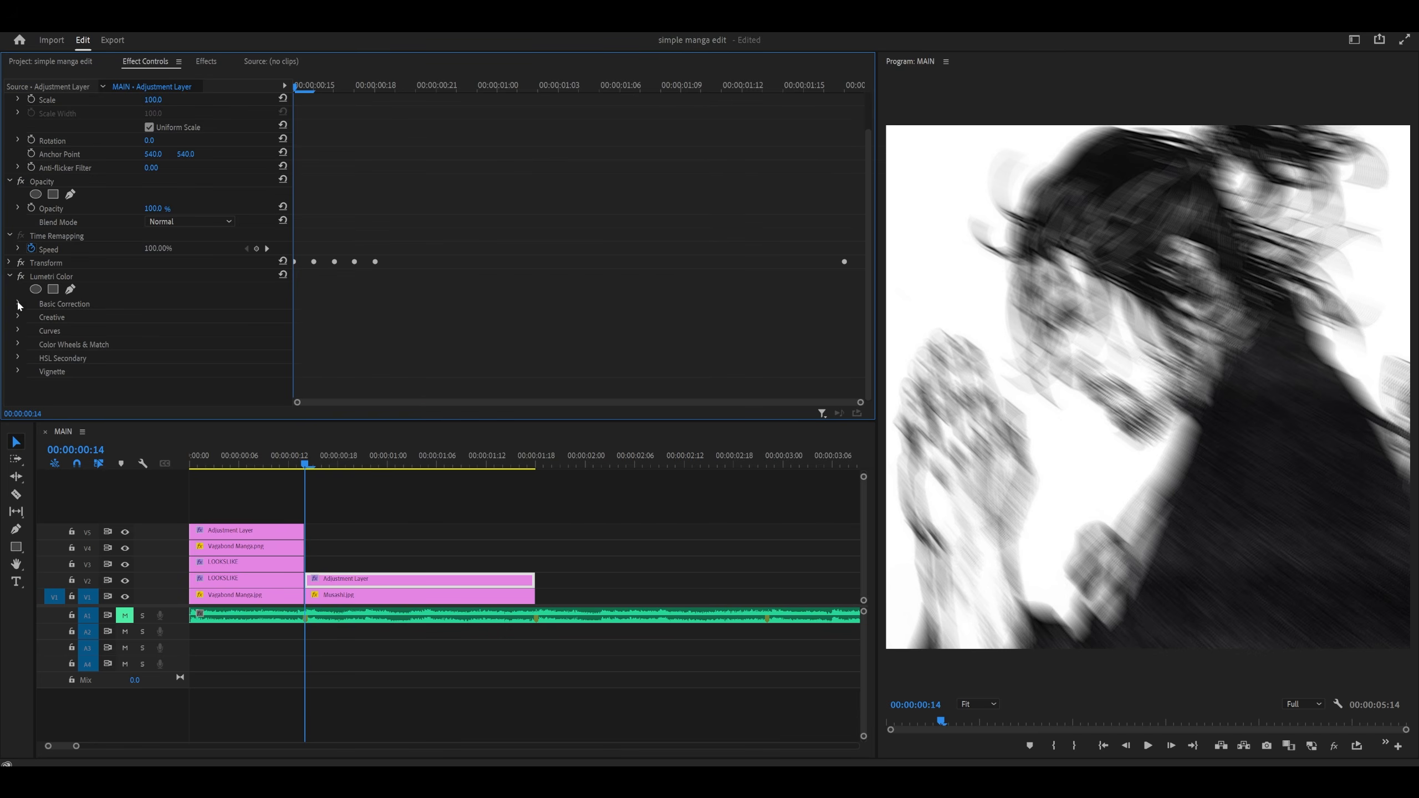
pyautogui.click(17, 304)
pyautogui.scroll(-5, 356, 314)
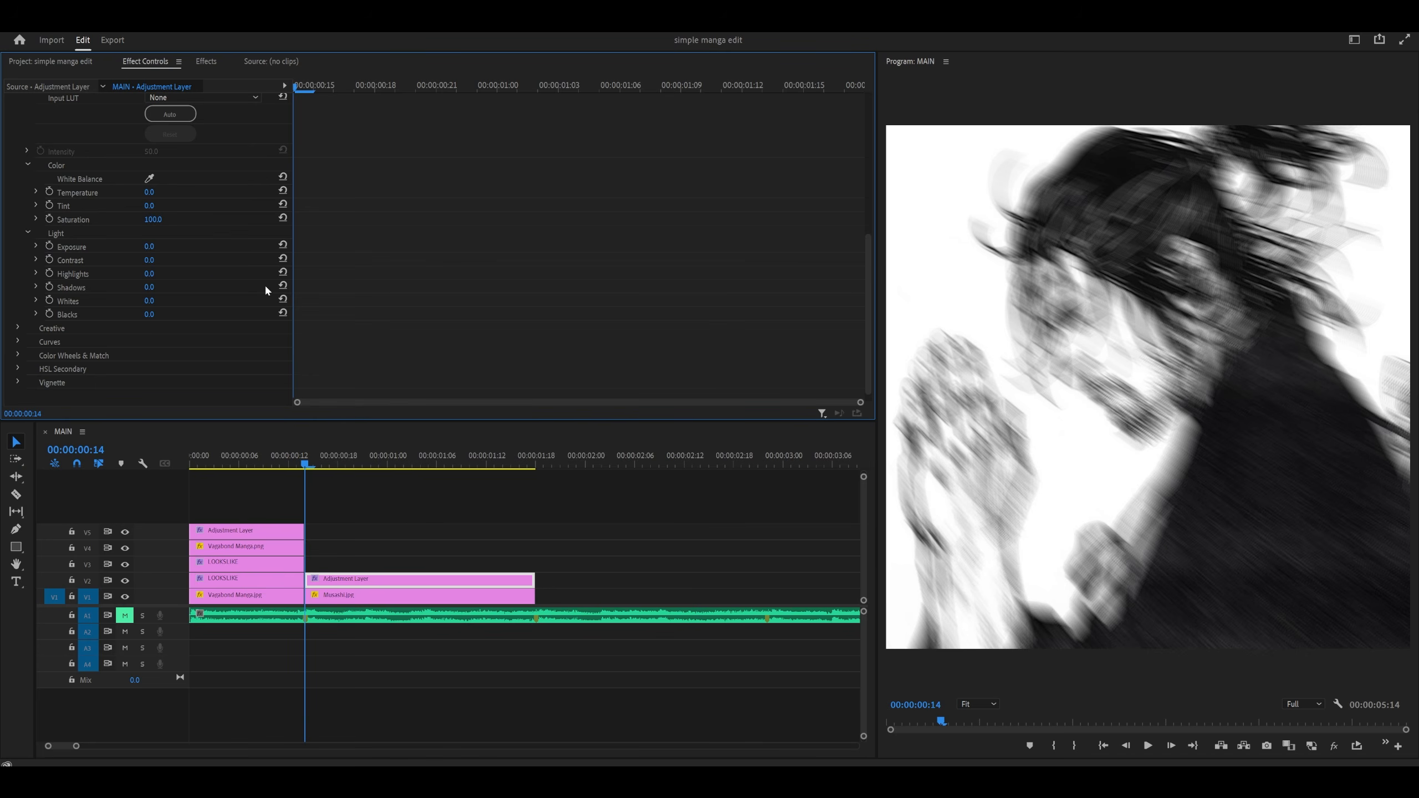
pyautogui.click(49, 246)
pyautogui.click(150, 246)
pyautogui.write('4')
pyautogui.press('Return')
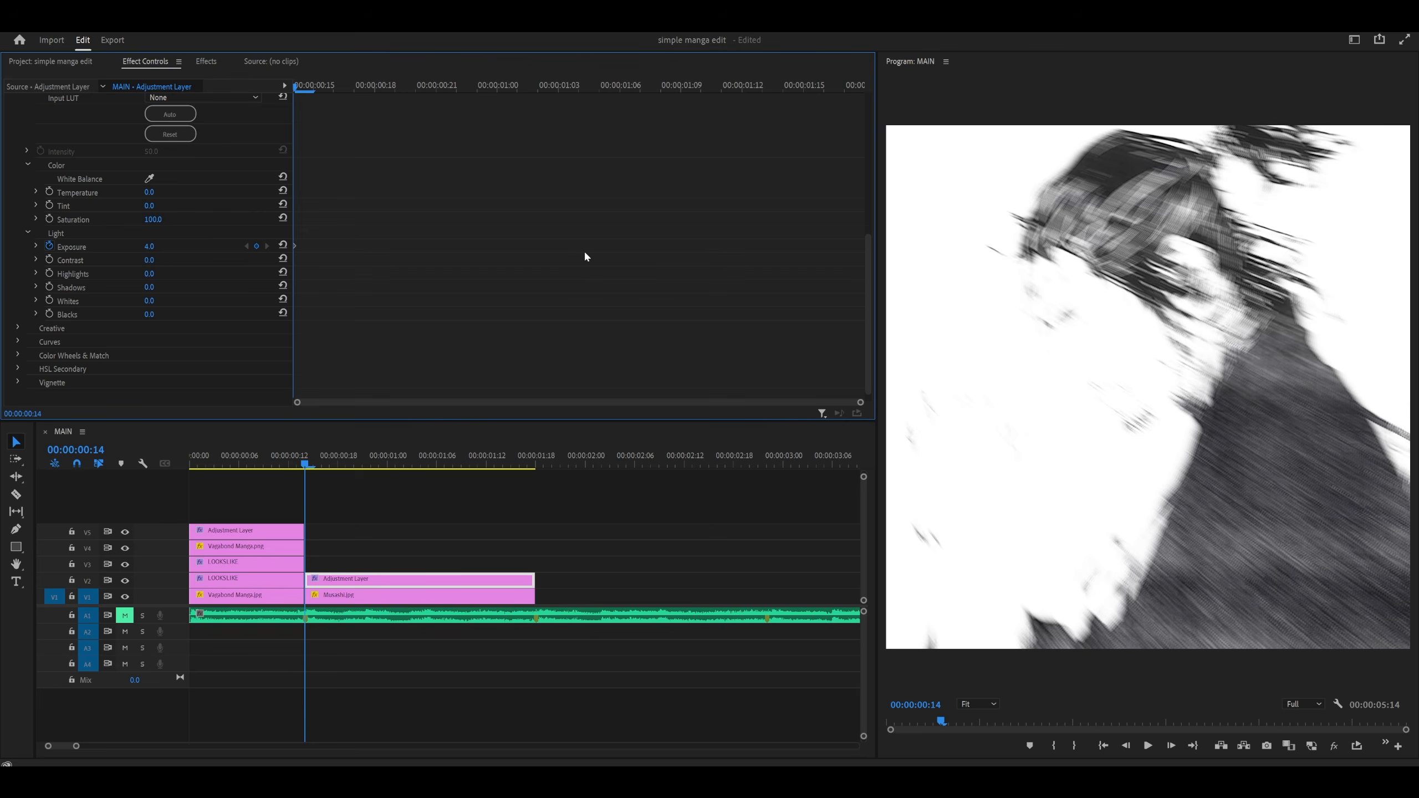
# - Save the project, reset the Lumetri Exposure to 0 at 00:00:01:05 and apply Ease In to that keyframe
pyautogui.press('Right')
pyautogui.press('Right')
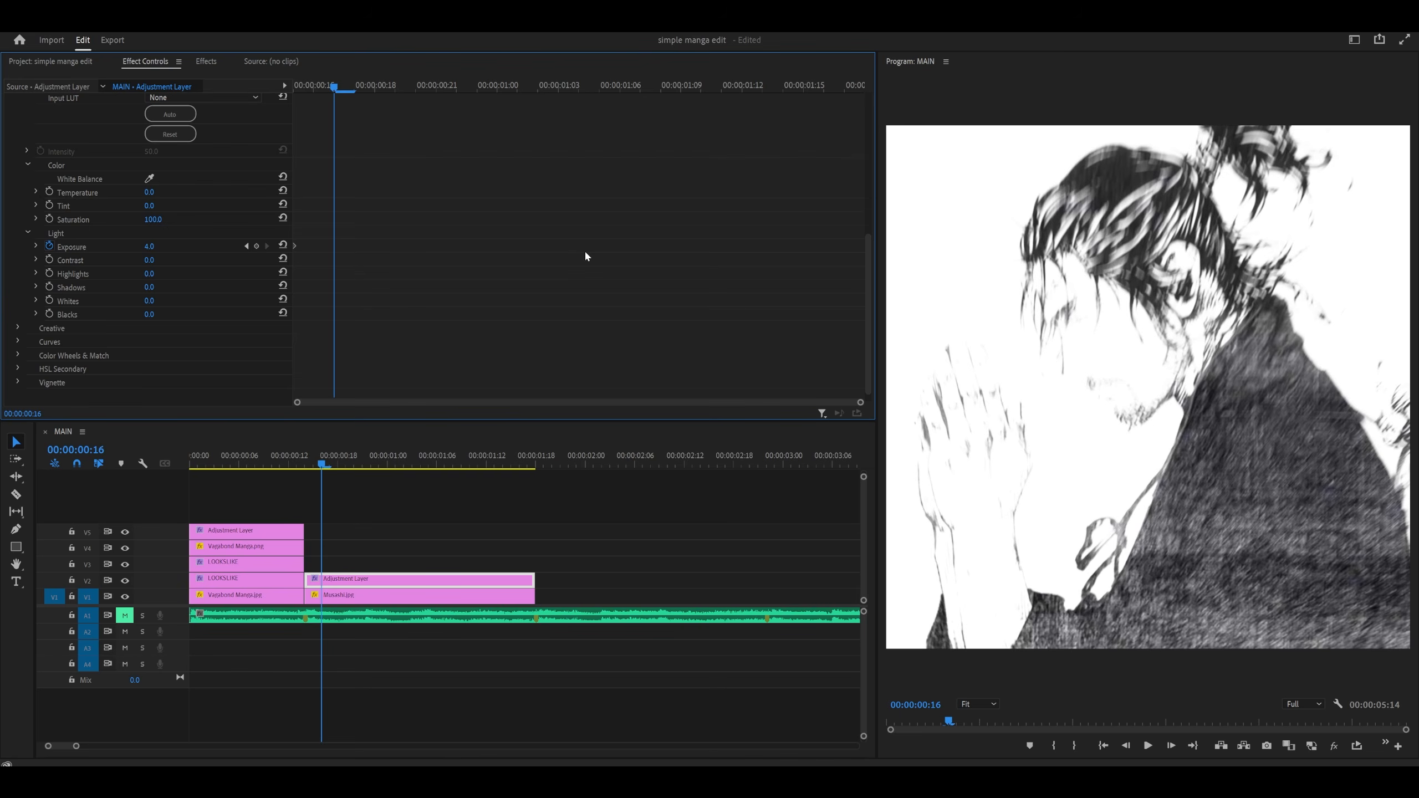
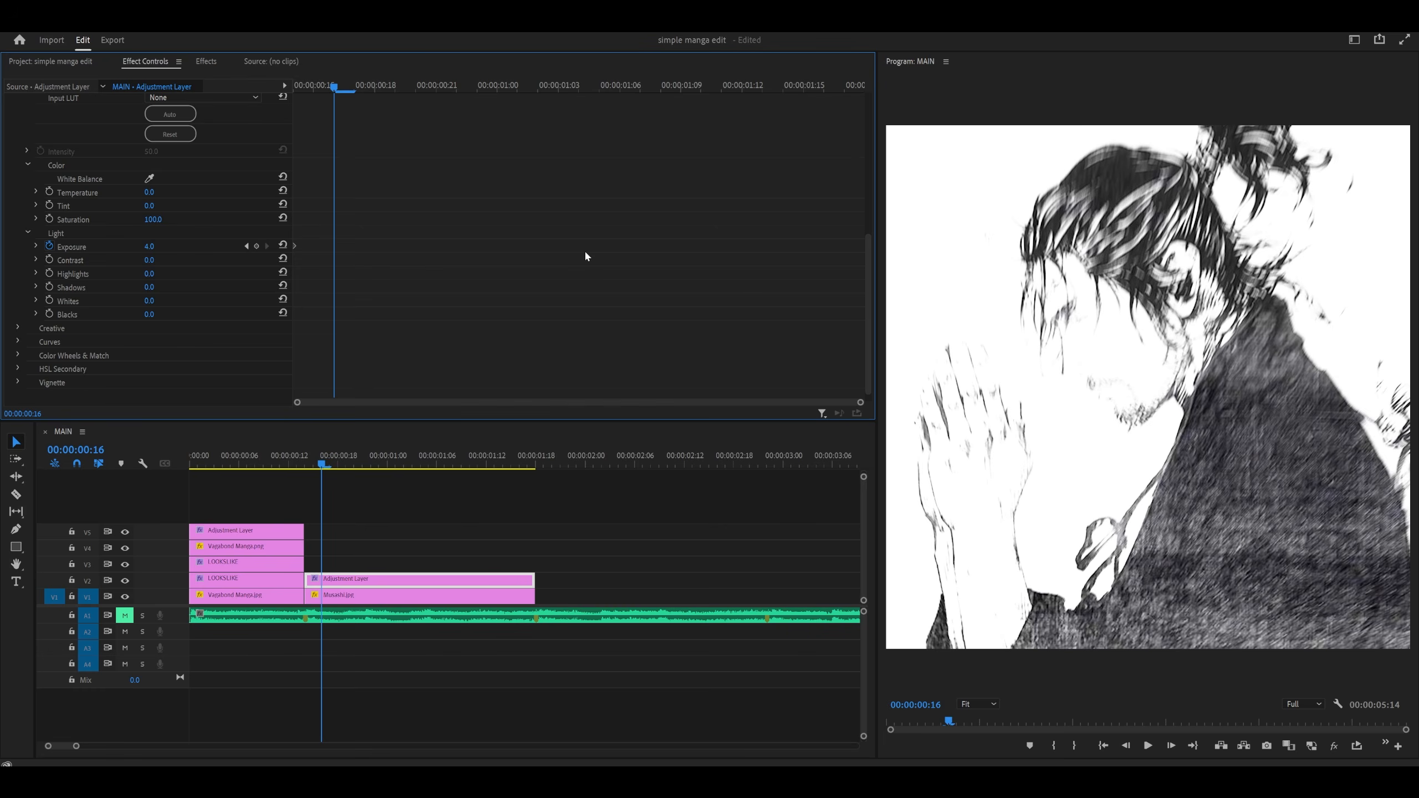
pyautogui.hotkey('shift', 'Right')
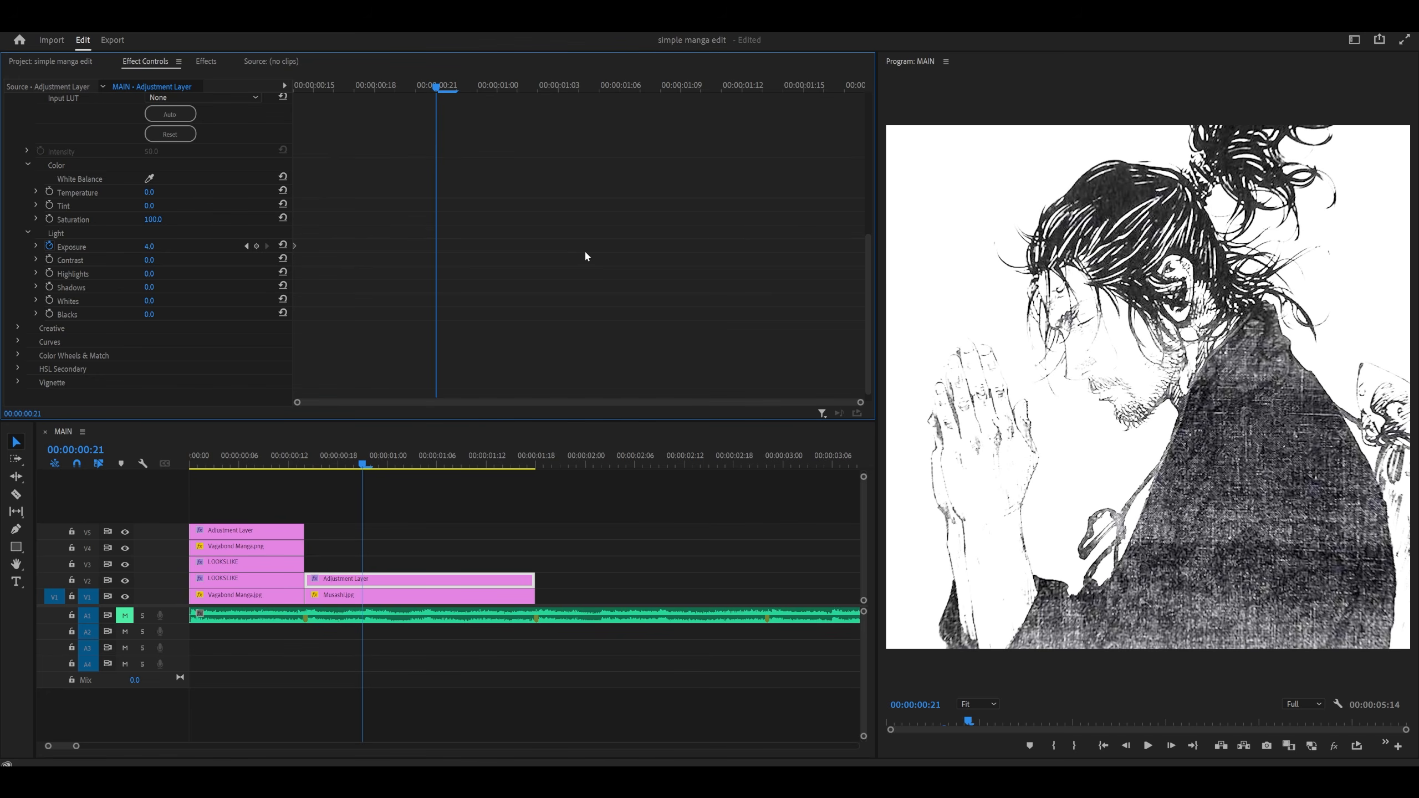
pyautogui.press('Left')
pyautogui.press('Left')
pyautogui.press('Left')
pyautogui.press('Left')
pyautogui.press('Left')
pyautogui.press('Left')
pyautogui.press('Left')
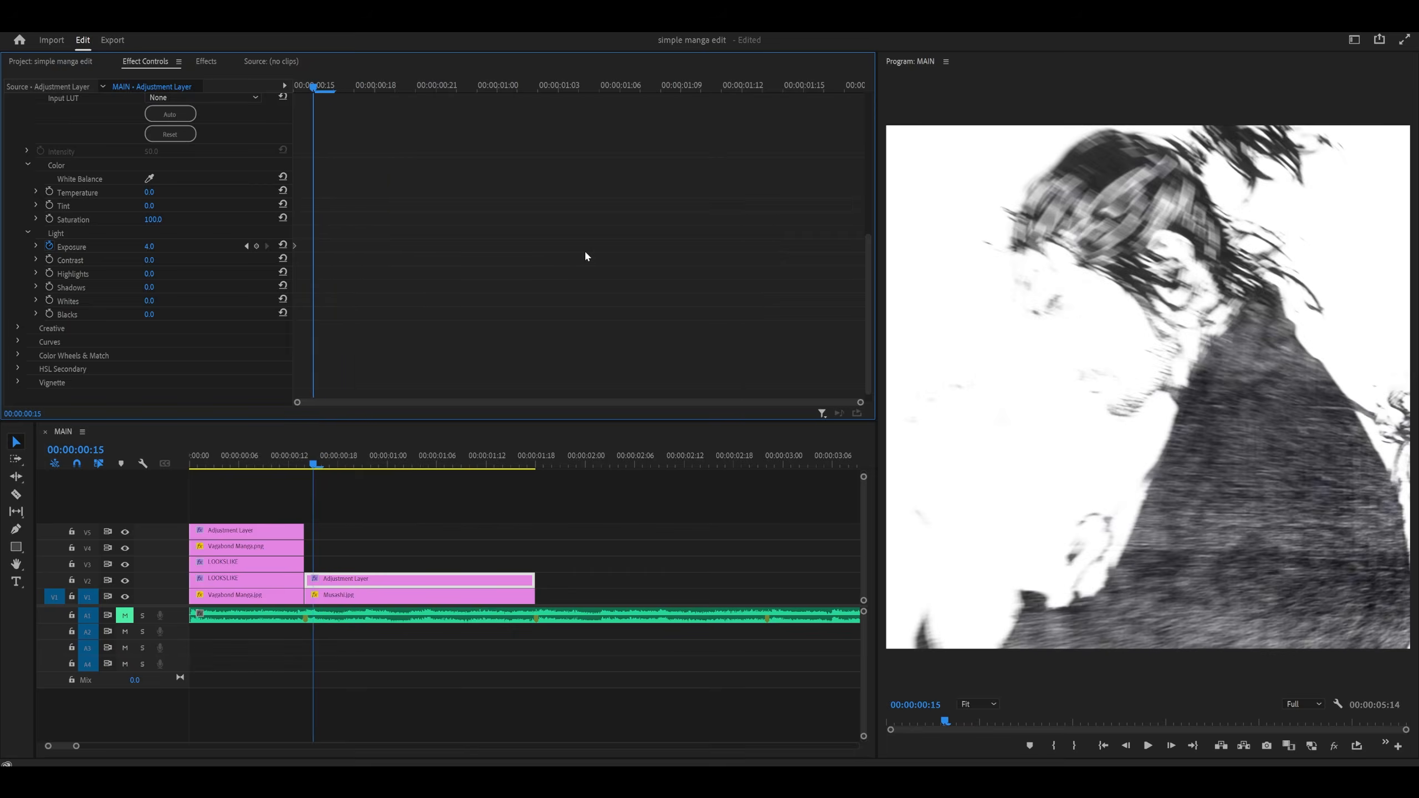
pyautogui.hotkey('shift', 'Right')
pyautogui.hotkey('shift', 'Right')
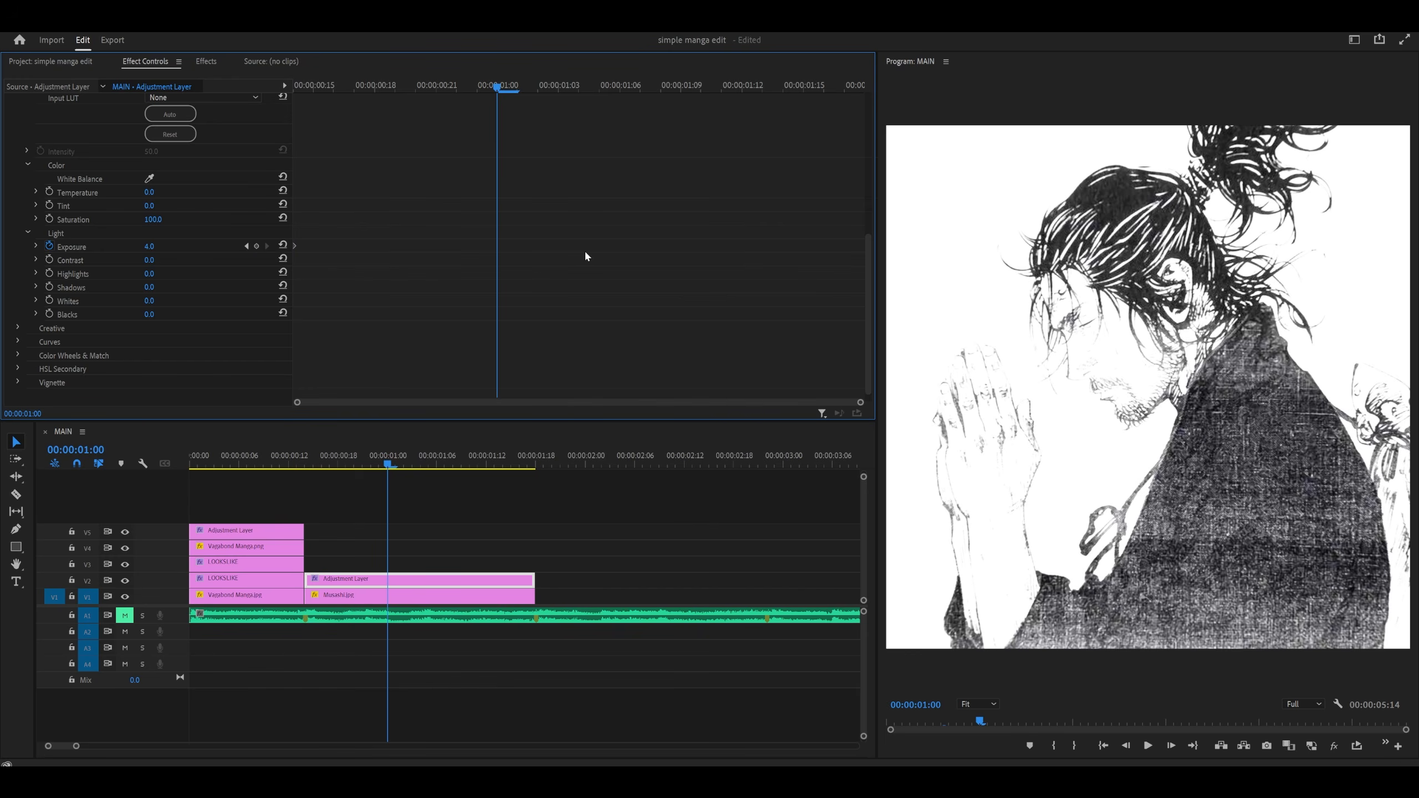
pyautogui.hotkey('shift', 'Right')
pyautogui.hotkey('ctrl', 's')
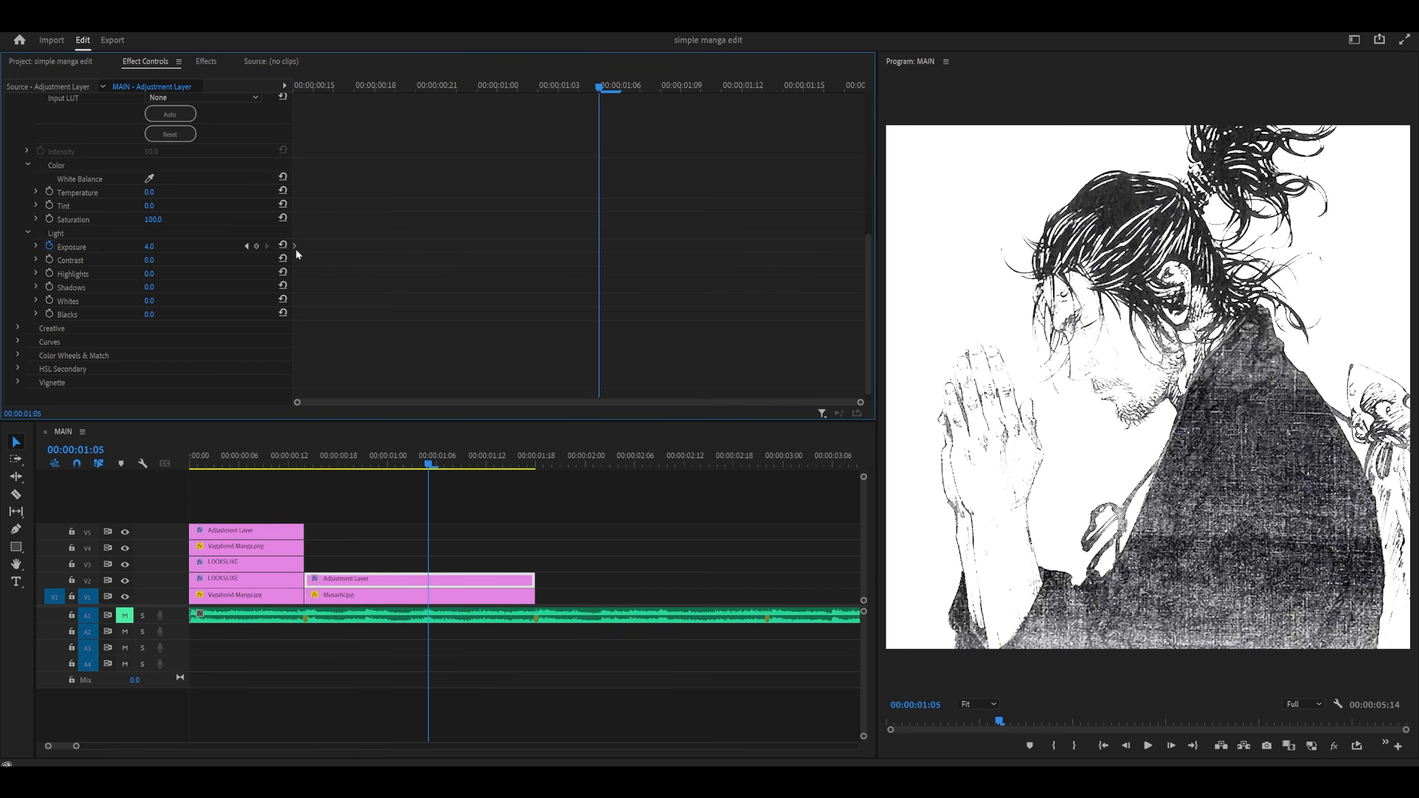
pyautogui.click(283, 246)
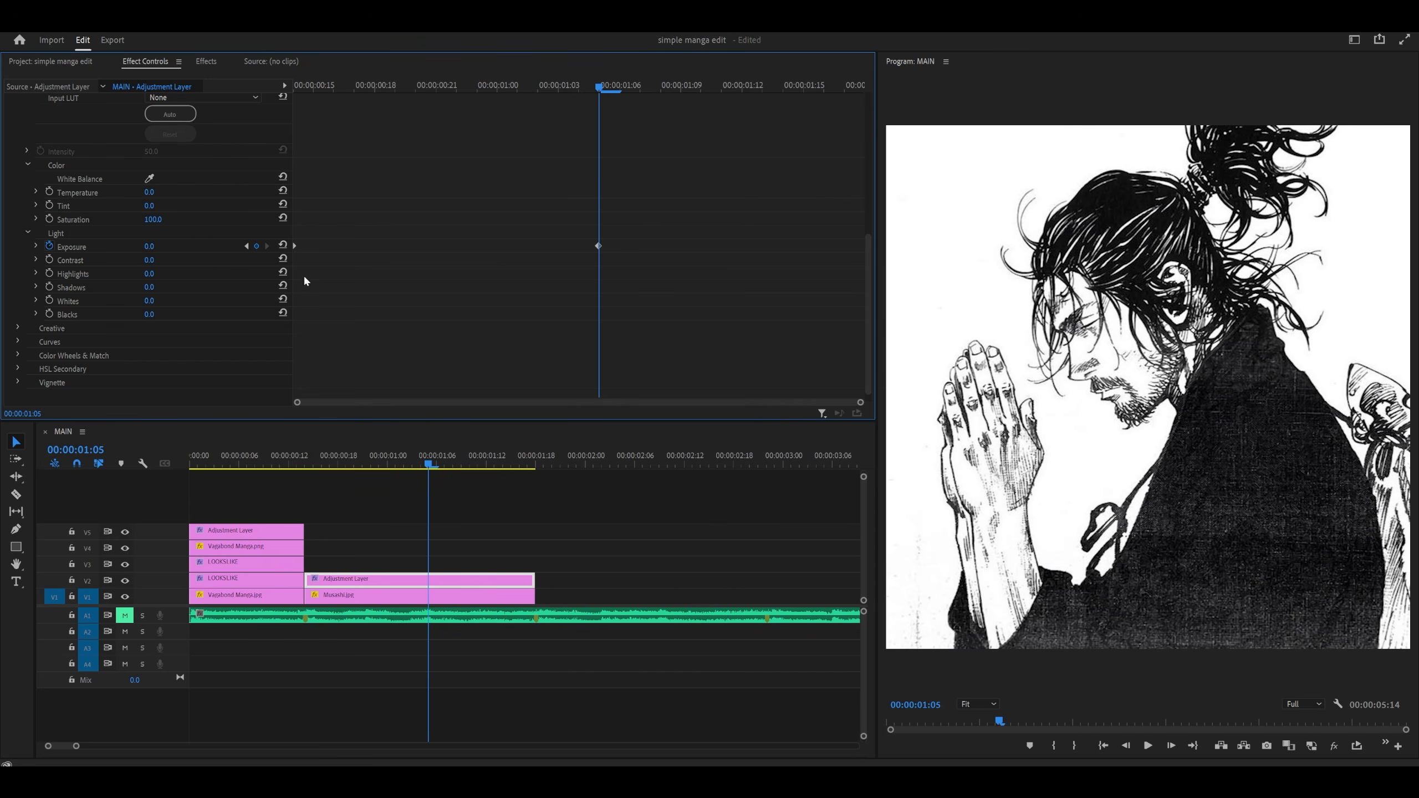
pyautogui.rightClick(599, 247)
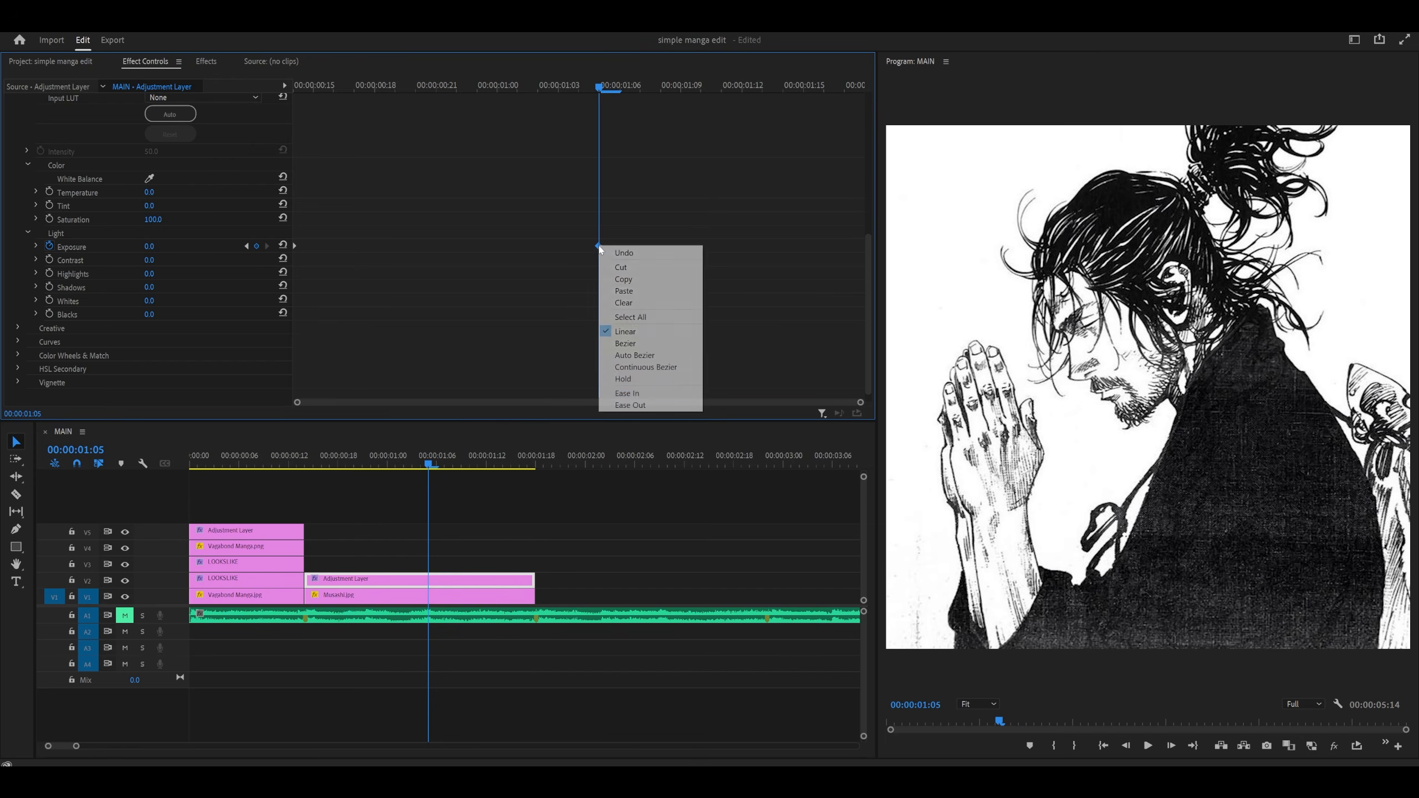
pyautogui.click(627, 394)
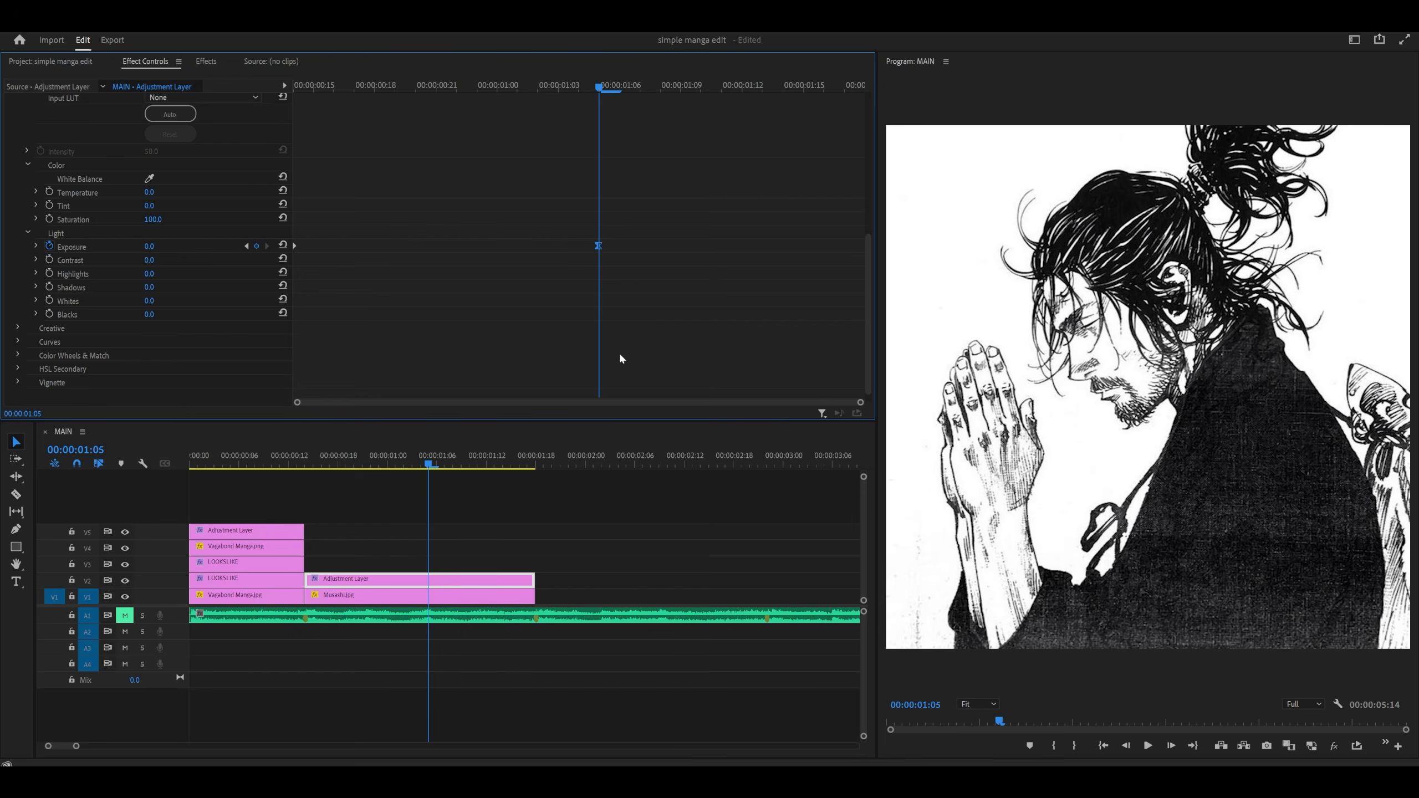
# - Play the sequence from the start and inspect how the exposure flash fades over the Musashi shot
pyautogui.moveTo(405, 457); pyautogui.dragTo(190, 465)
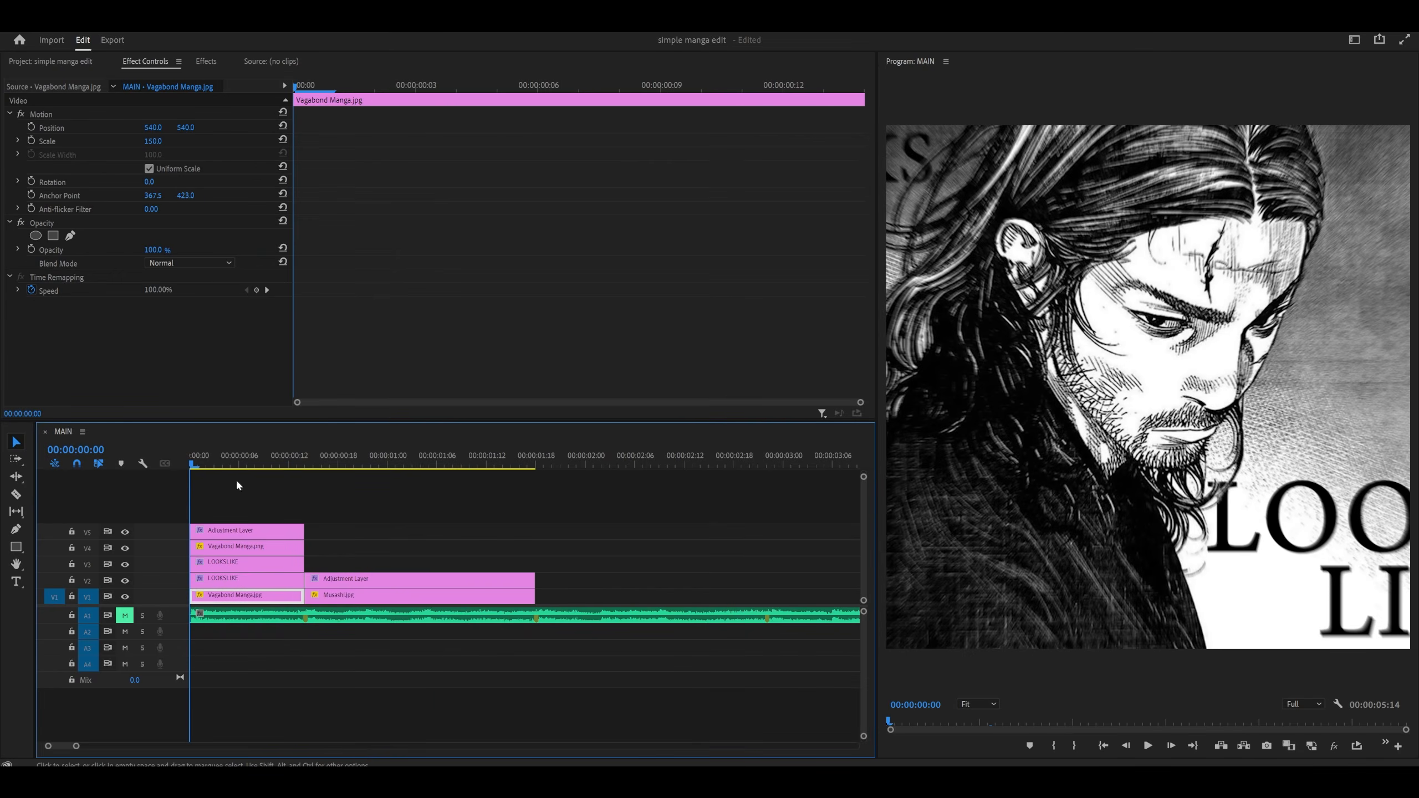
pyautogui.press('space')
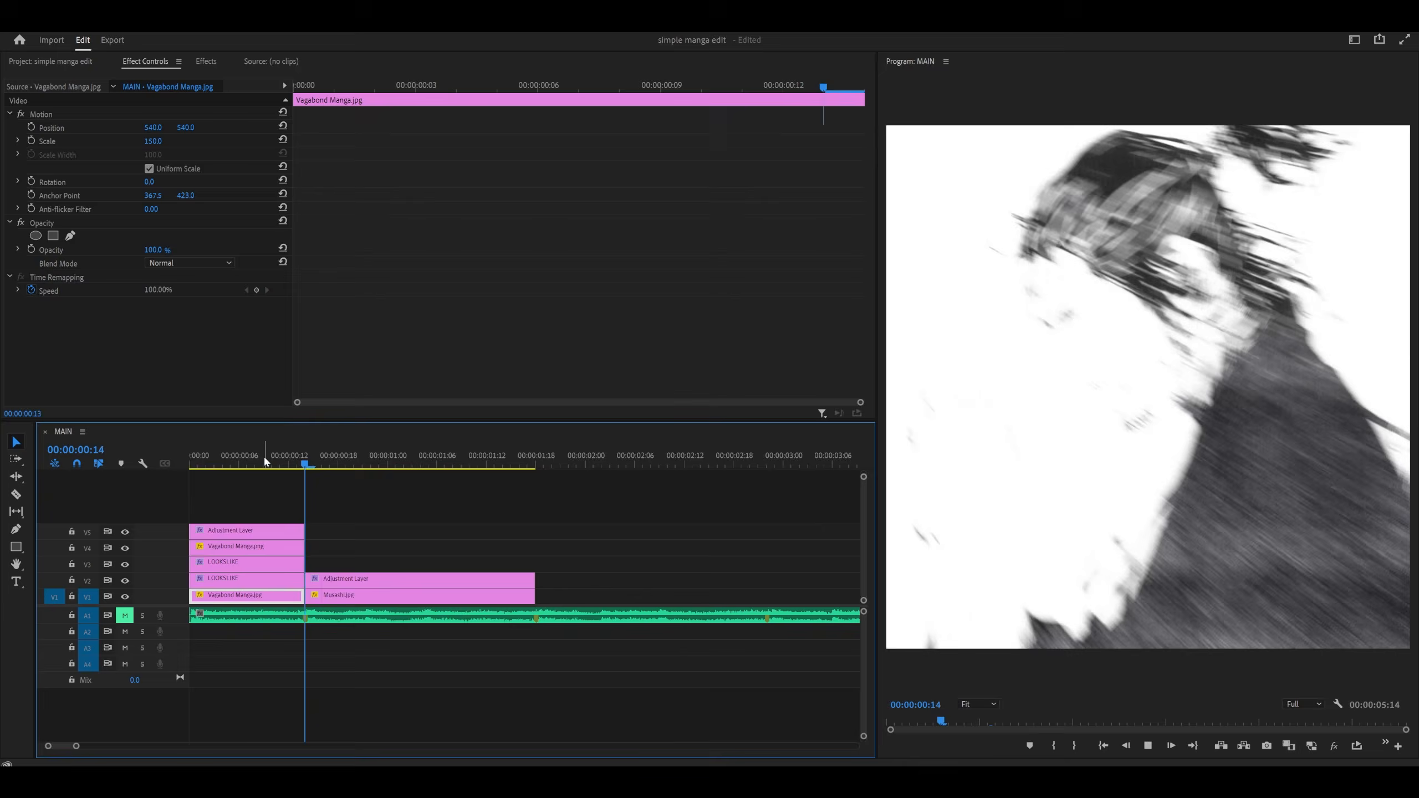
pyautogui.click(285, 460)
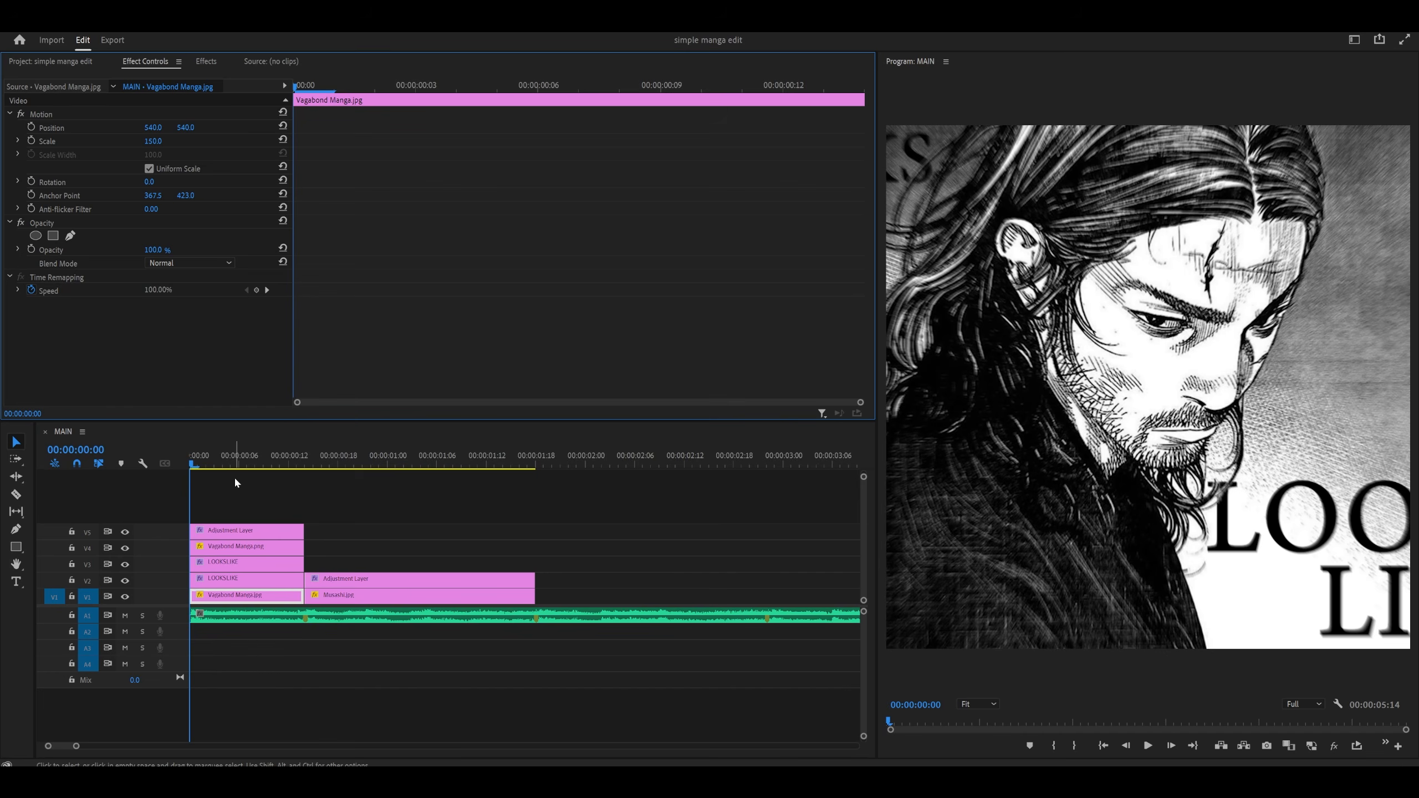
pyautogui.scroll(2, 234, 479)
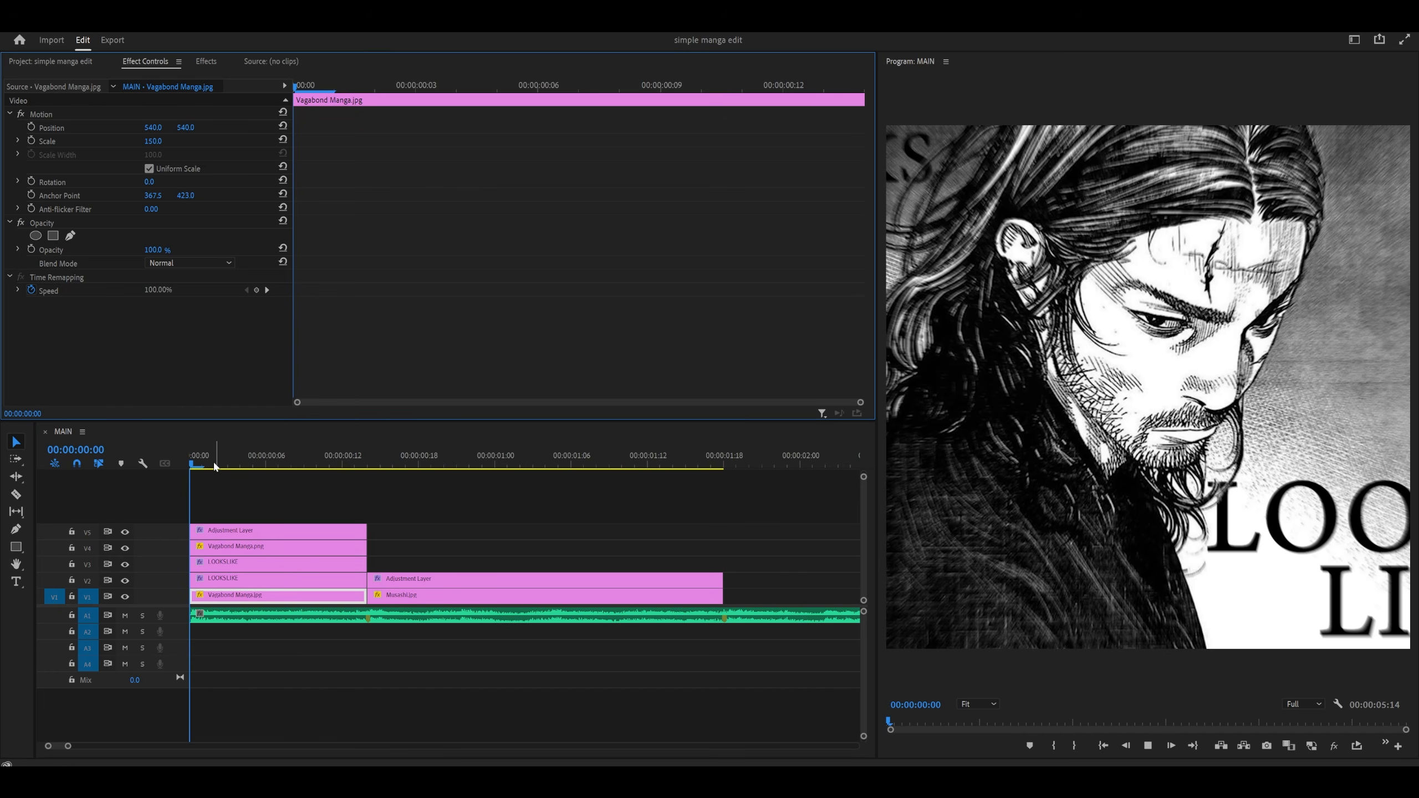
pyautogui.moveTo(214, 462); pyautogui.dragTo(160, 470)
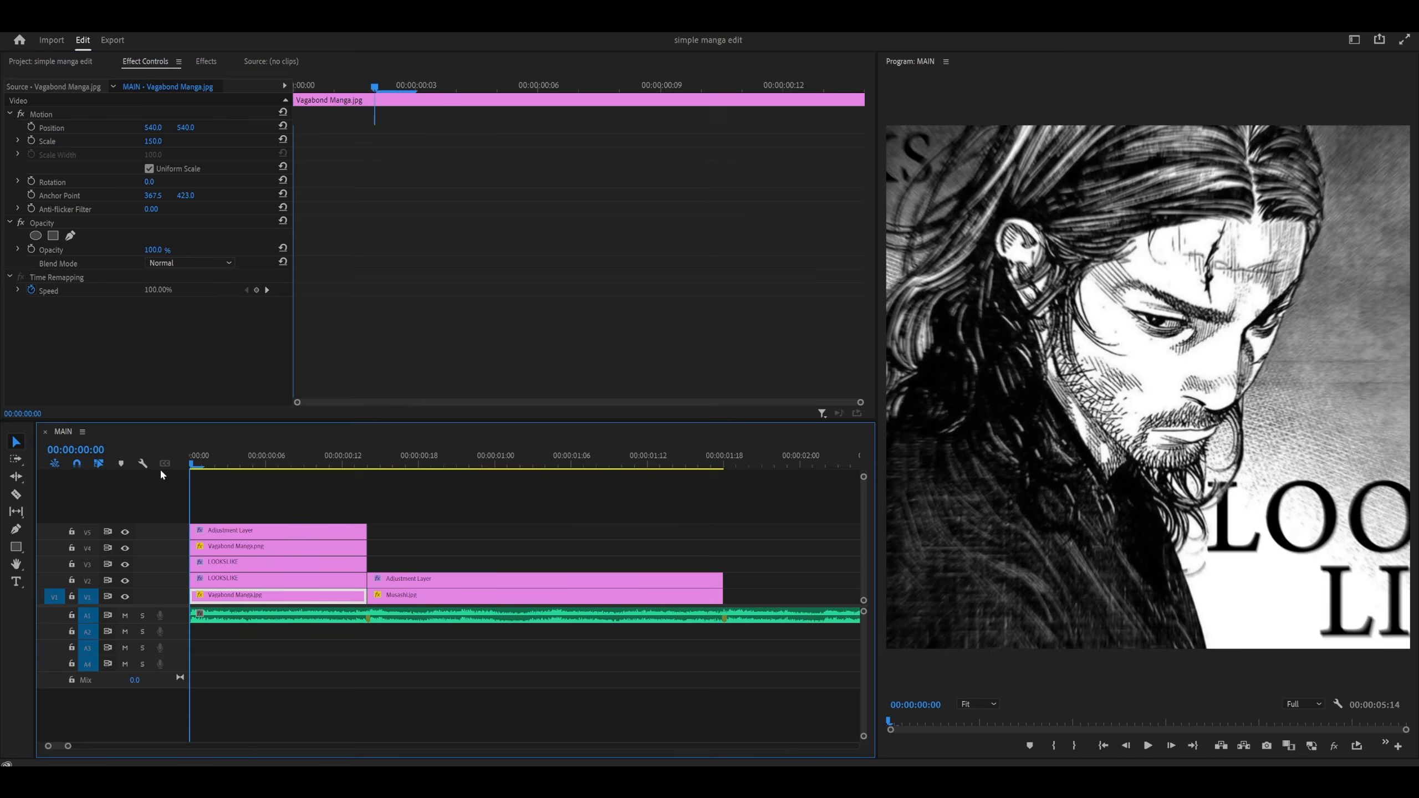
pyautogui.press('space')
pyautogui.press('=')
pyautogui.click(402, 466)
pyautogui.click(419, 494)
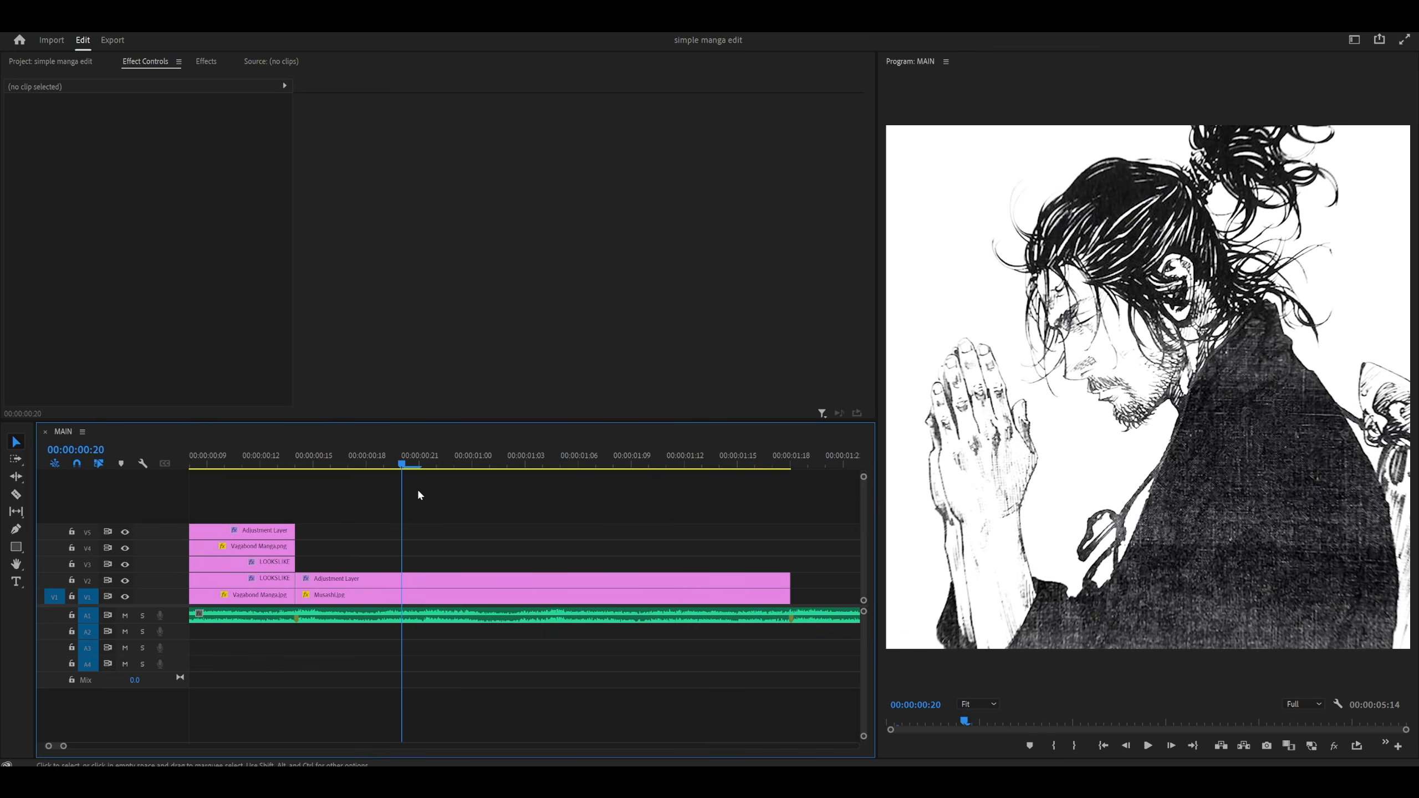
pyautogui.click(419, 460)
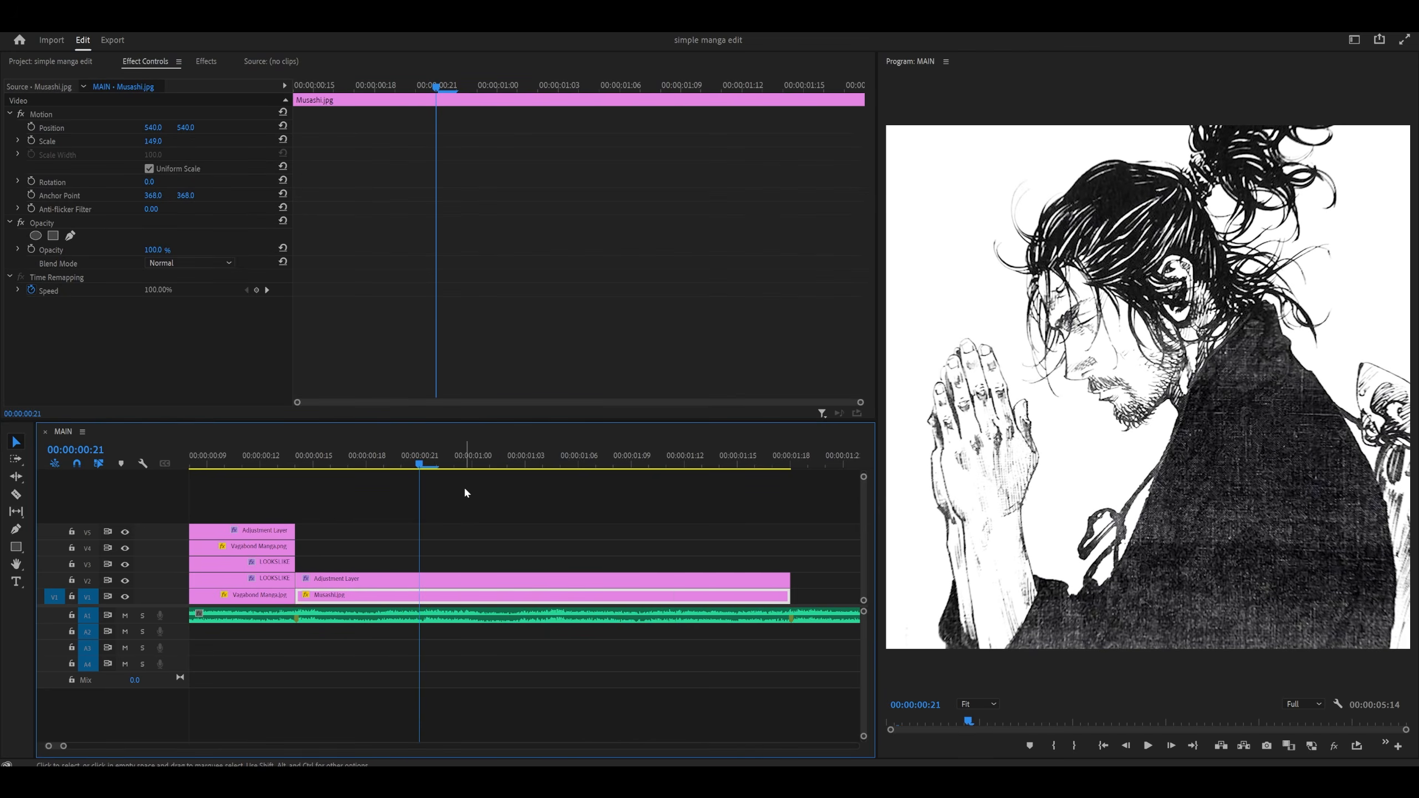
pyautogui.press('-')
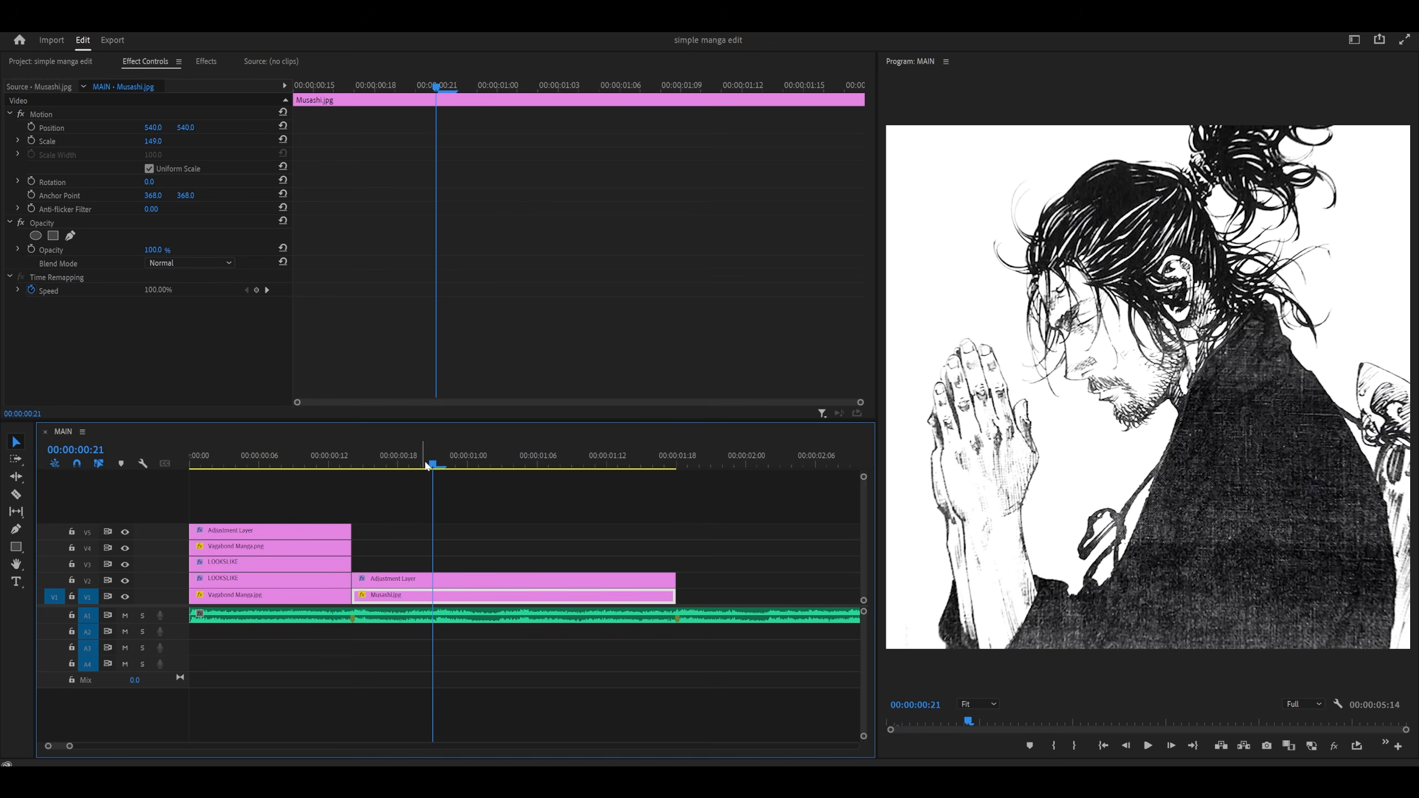
# - Play through the Musashi shot, add beat markers to the music clip at 00:00:00:21 and 00:00:01:04, and save the project
pyautogui.click(375, 463)
pyautogui.click(398, 493)
pyautogui.press('space')
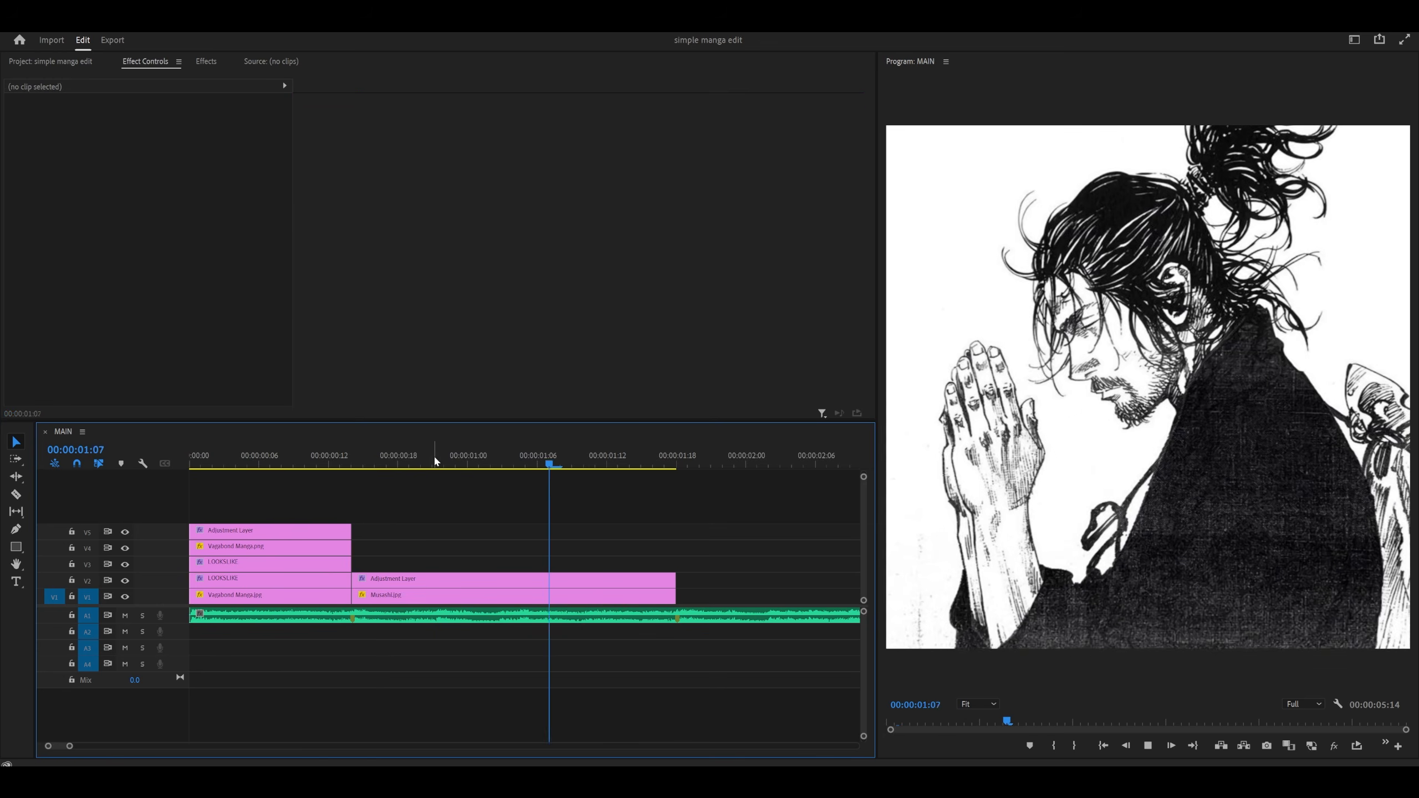
pyautogui.click(435, 461)
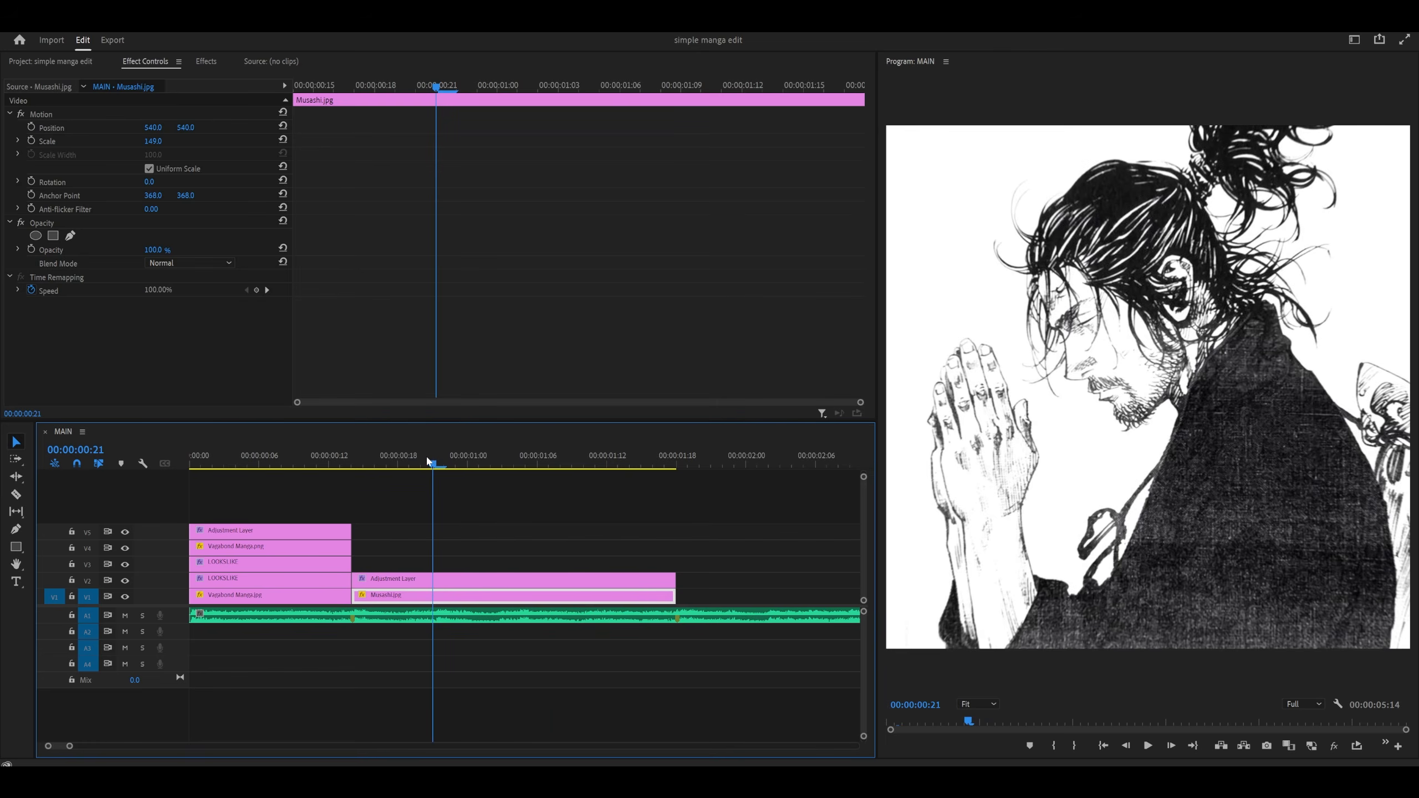
pyautogui.click(445, 615)
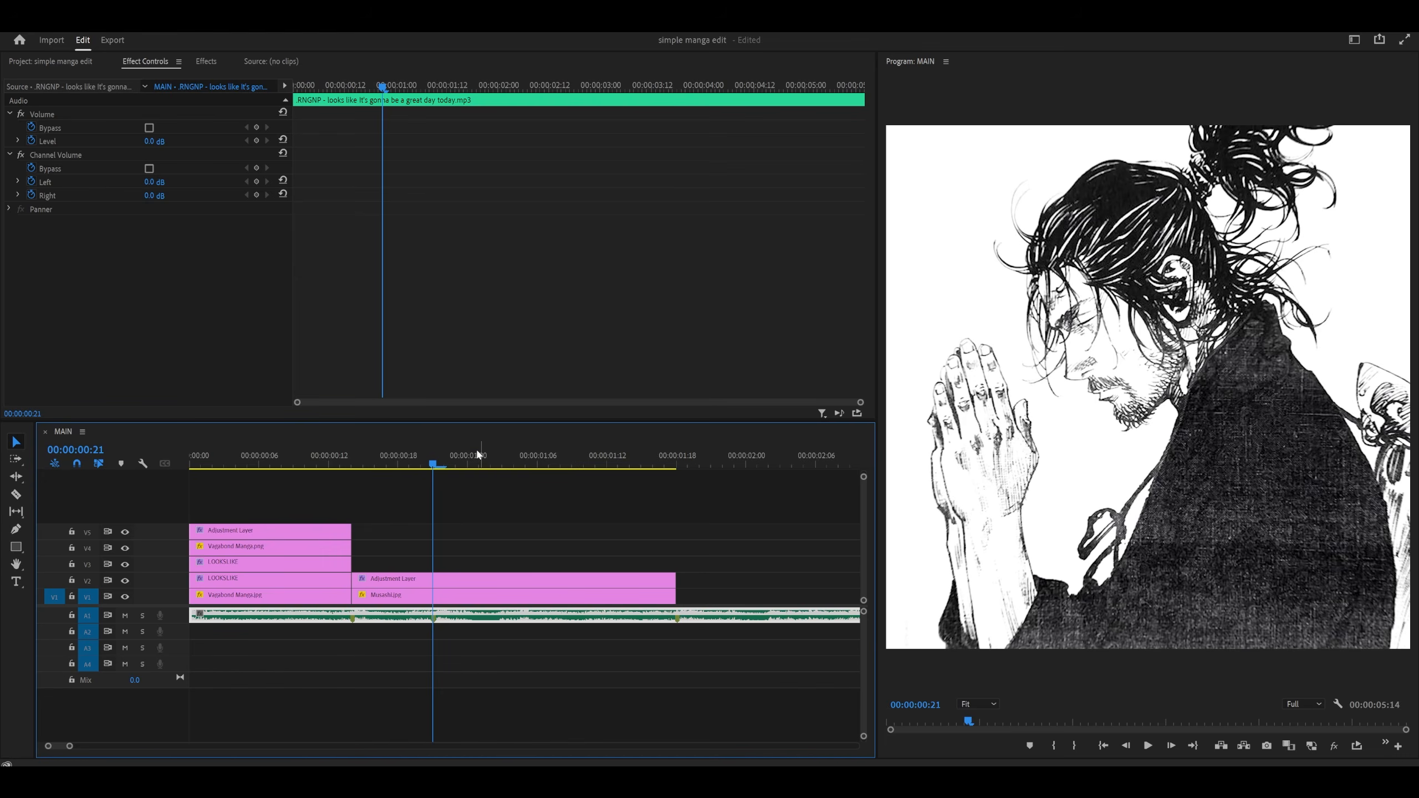
pyautogui.press('space')
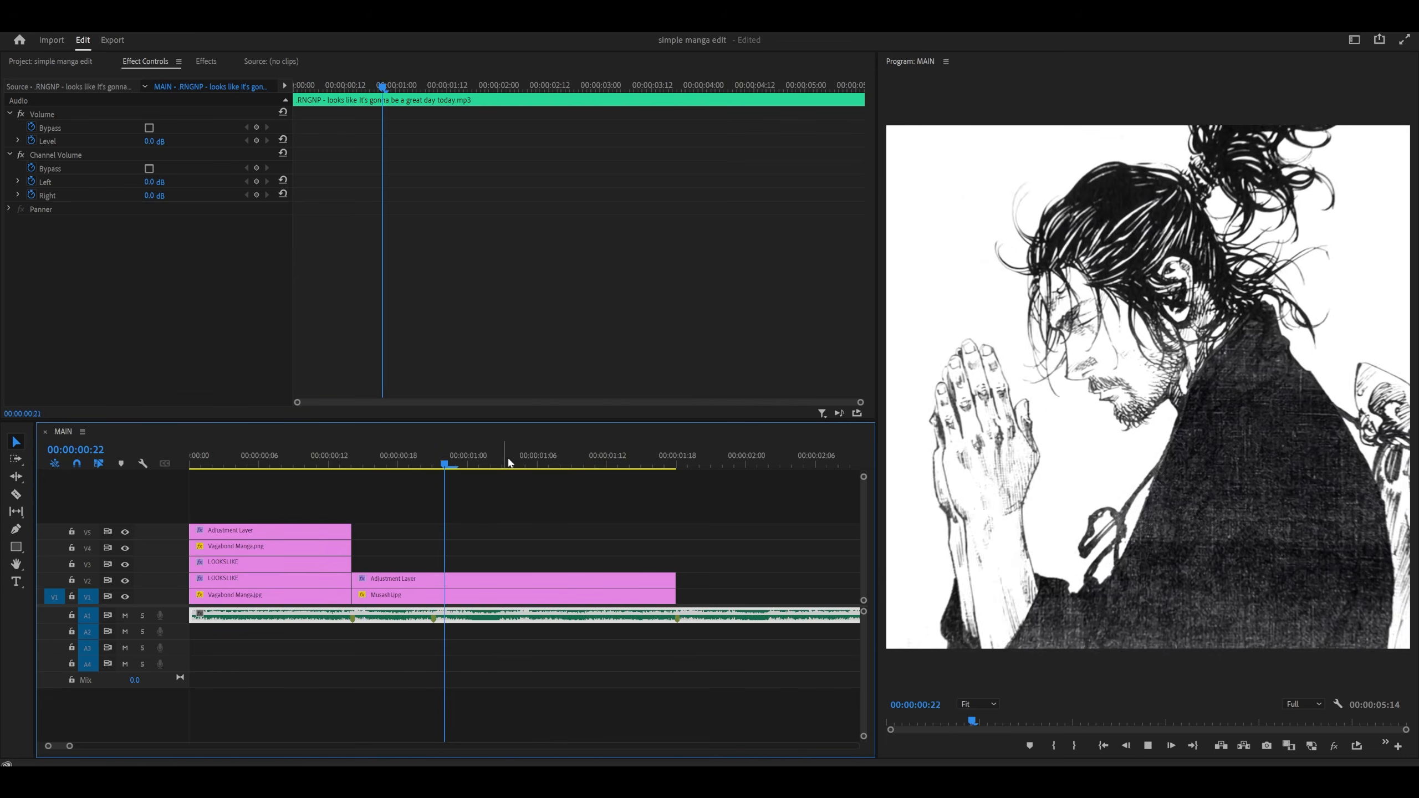
pyautogui.click(514, 461)
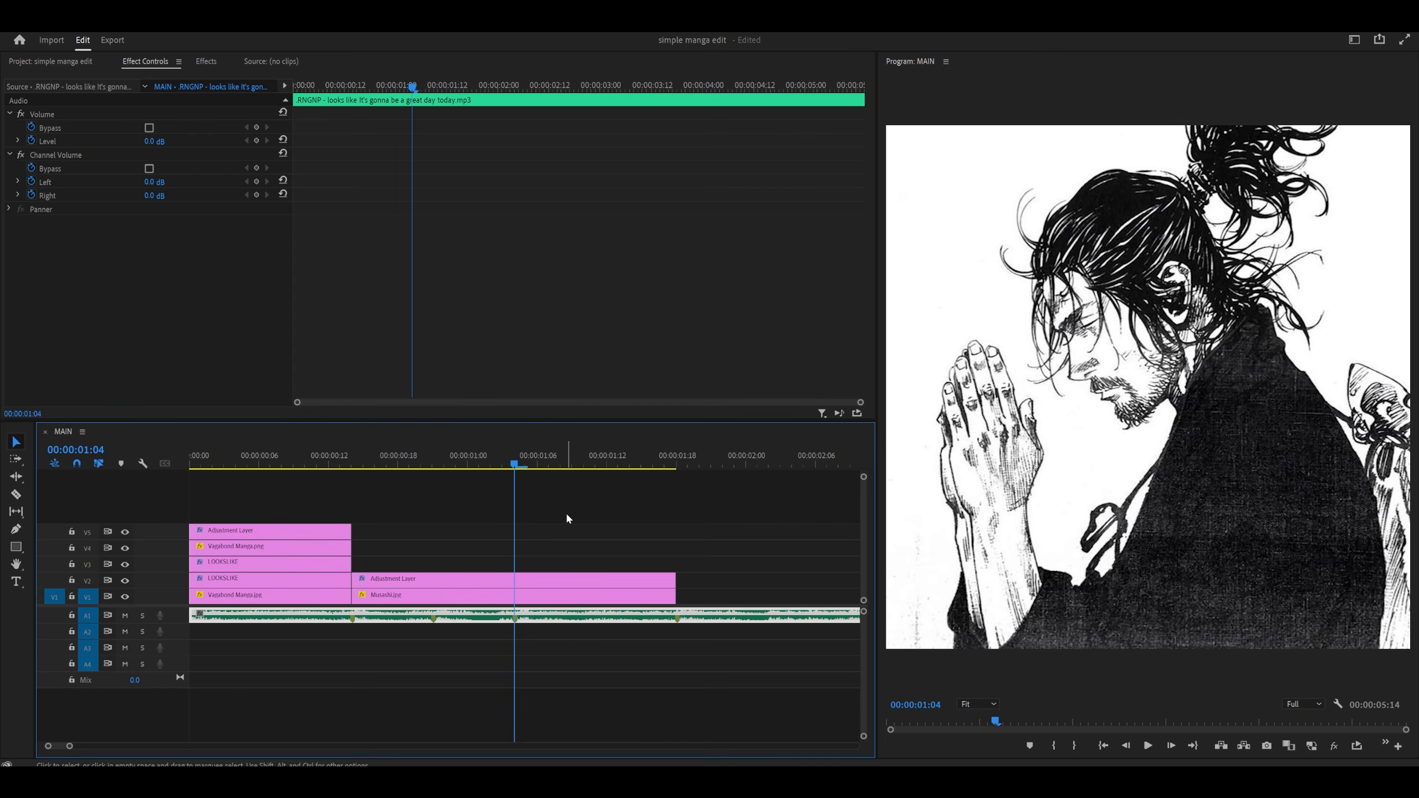
pyautogui.hotkey('ctrl', 's')
# - Place Miyamoto Musashi Art.jpg on V3 from 00:00:00:21 to the Musashi shot's end, with Scale 193 and Position 540, 629
pyautogui.moveTo(394, 460); pyautogui.dragTo(457, 479)
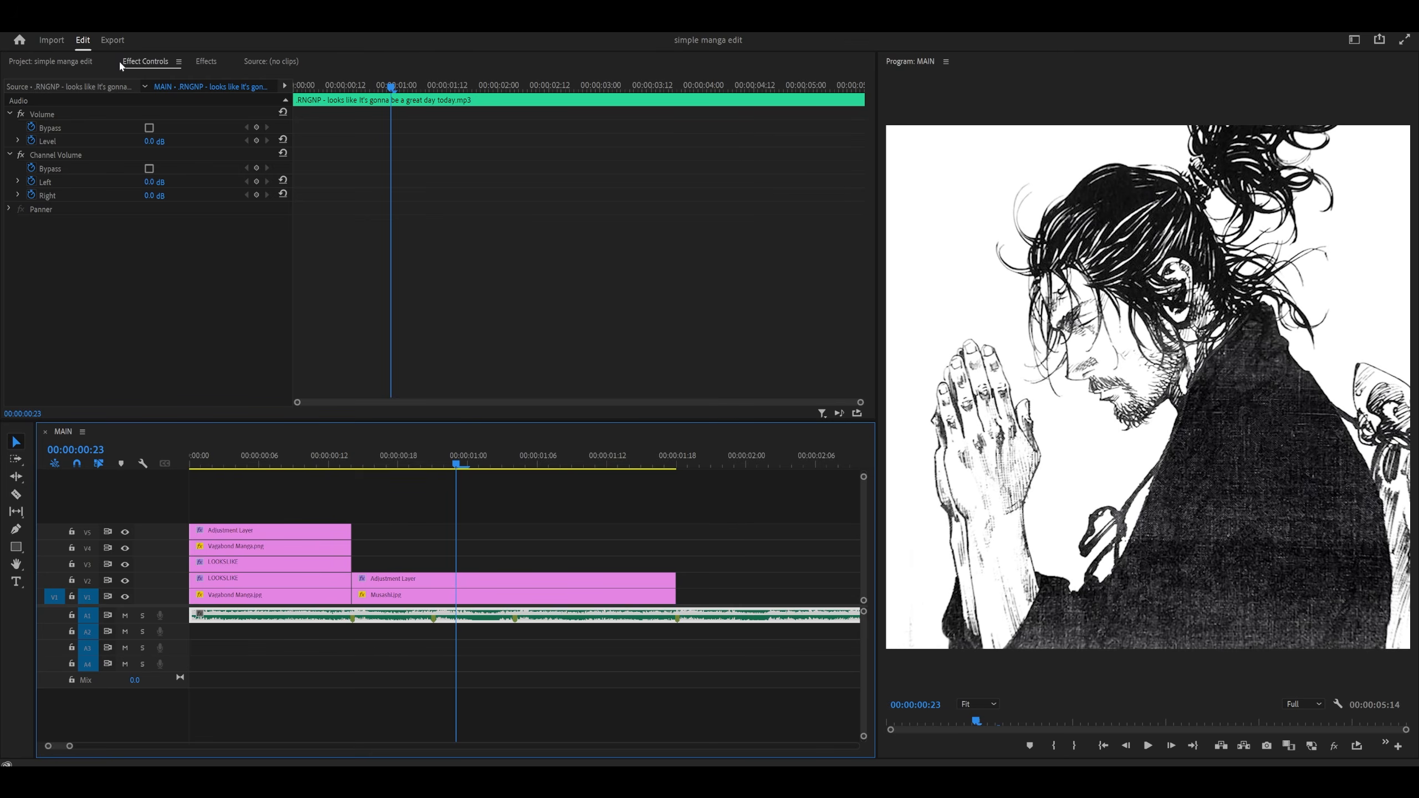
pyautogui.click(78, 61)
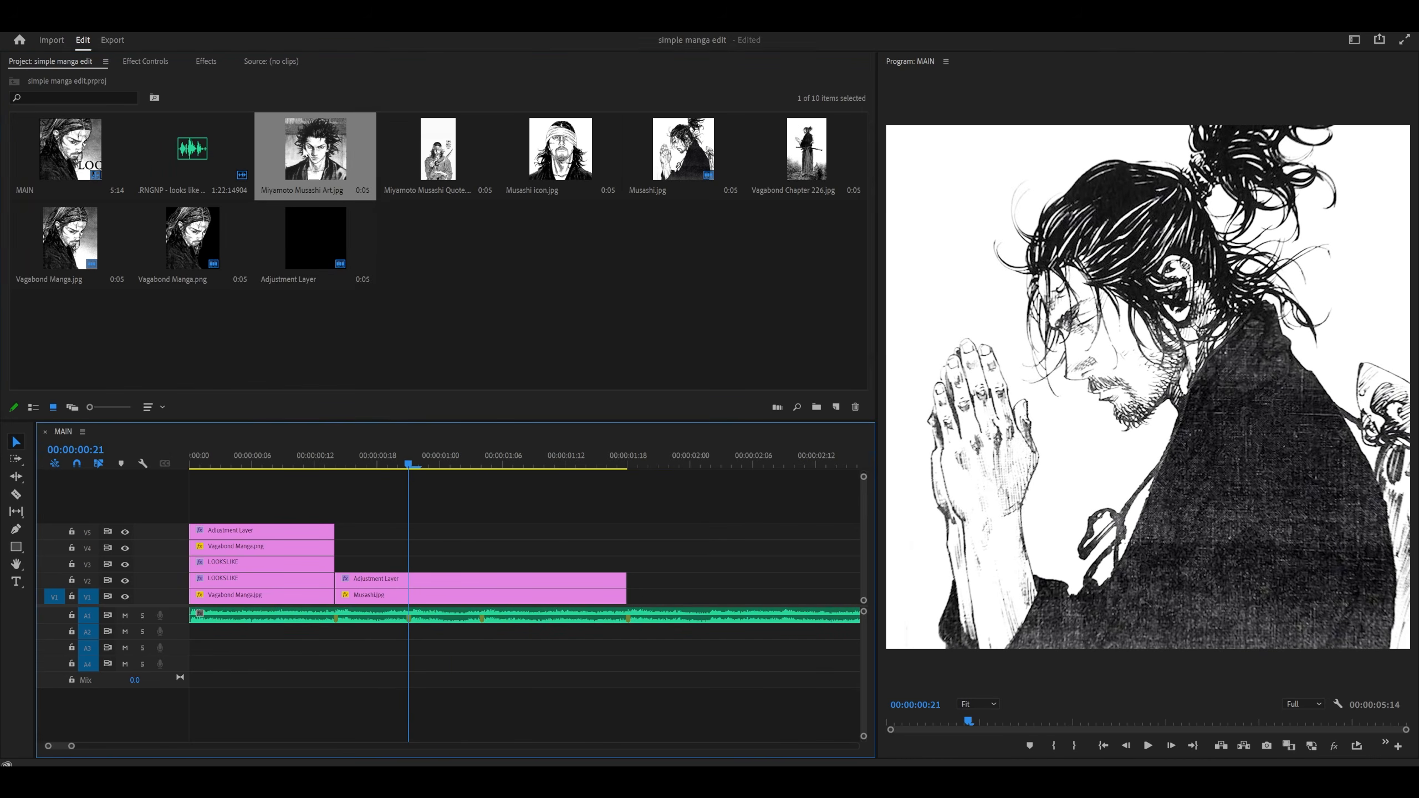
pyautogui.moveTo(315, 154); pyautogui.dragTo(626, 562)
pyautogui.click(157, 66)
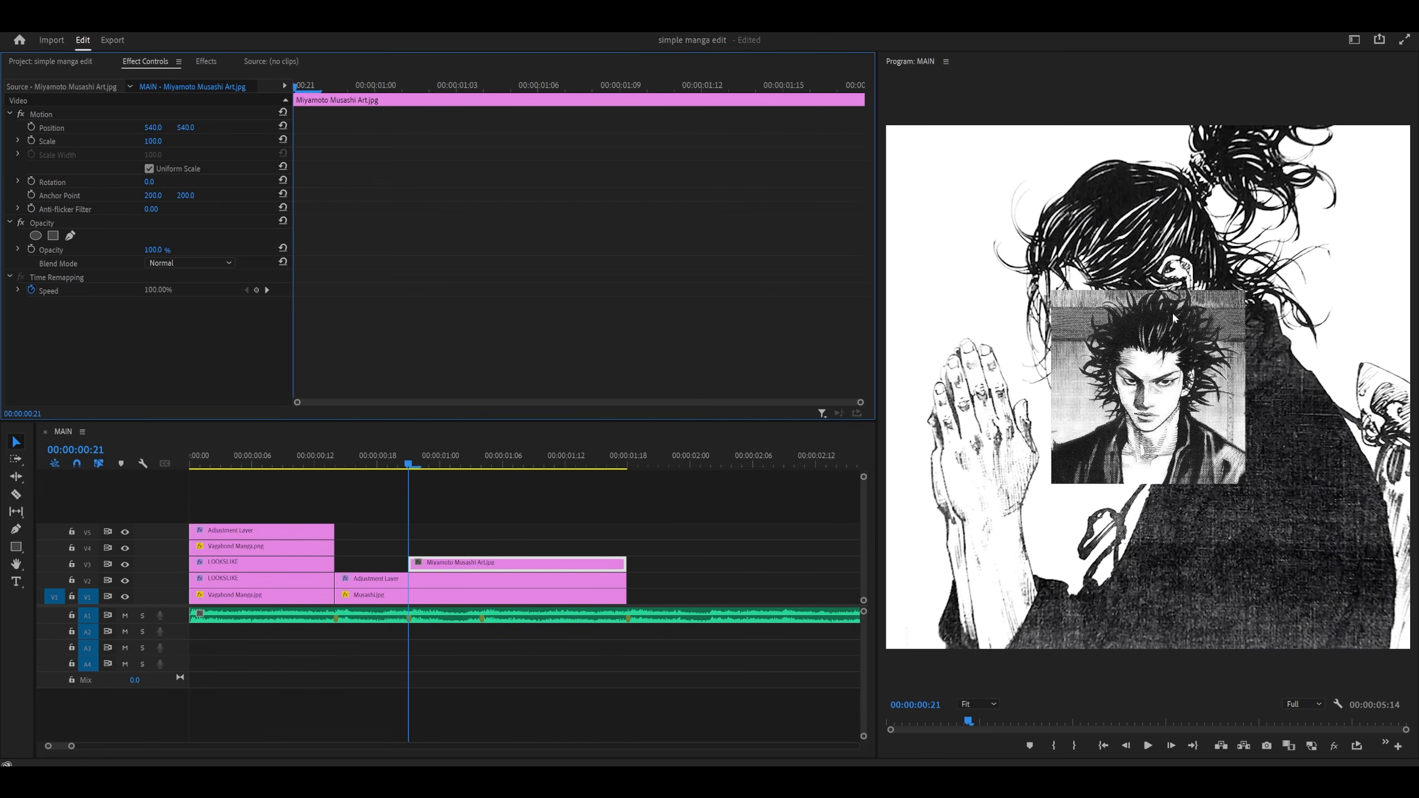
pyautogui.moveTo(153, 141); pyautogui.dragTo(215, 132)
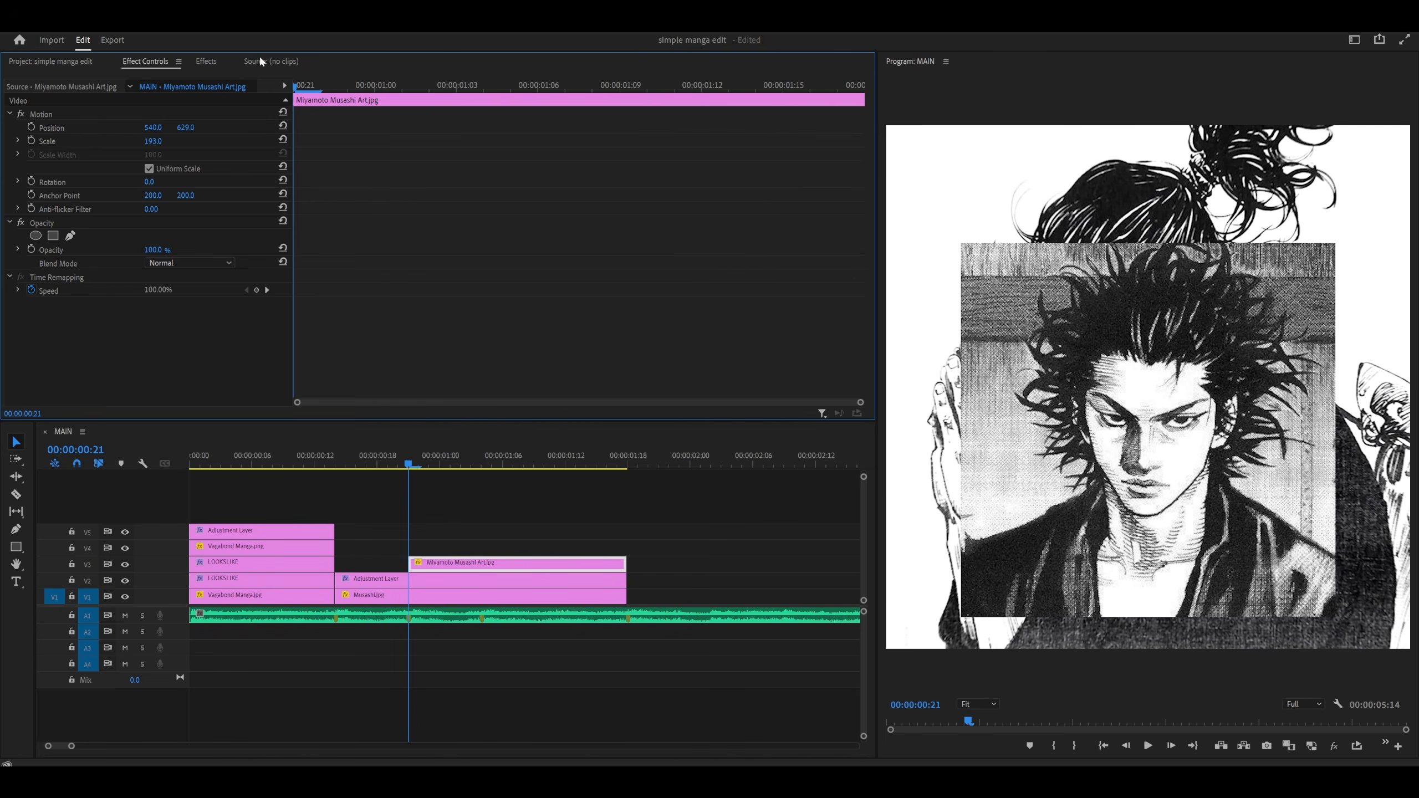
# - Apply the Crop effect to the Miyamoto Musashi Art clip and crop 23% off the top and 25% off the bottom
pyautogui.click(206, 61)
pyautogui.click(67, 79)
pyautogui.write('crop')
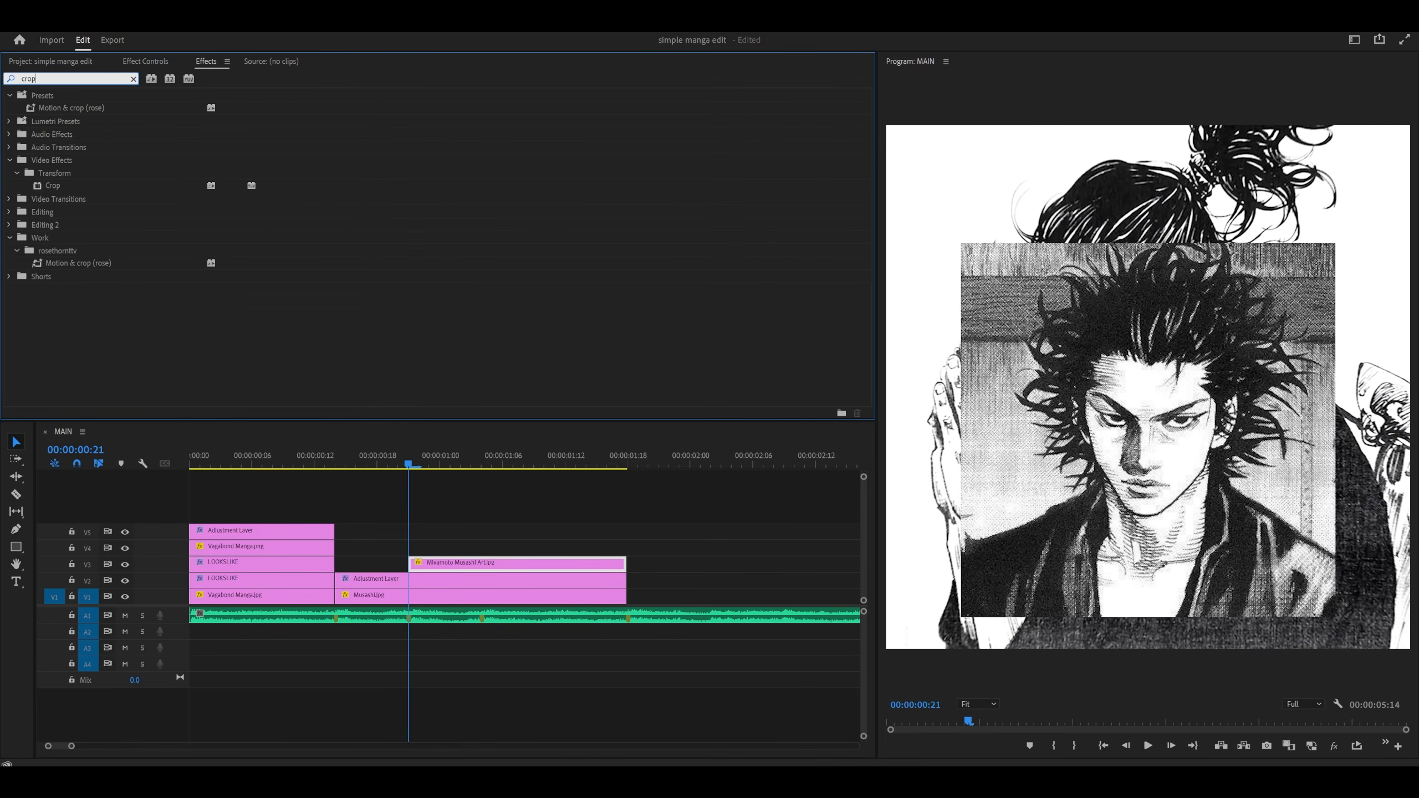
pyautogui.moveTo(54, 185); pyautogui.dragTo(441, 562)
pyautogui.click(140, 61)
pyautogui.scroll(-5, 78, 312)
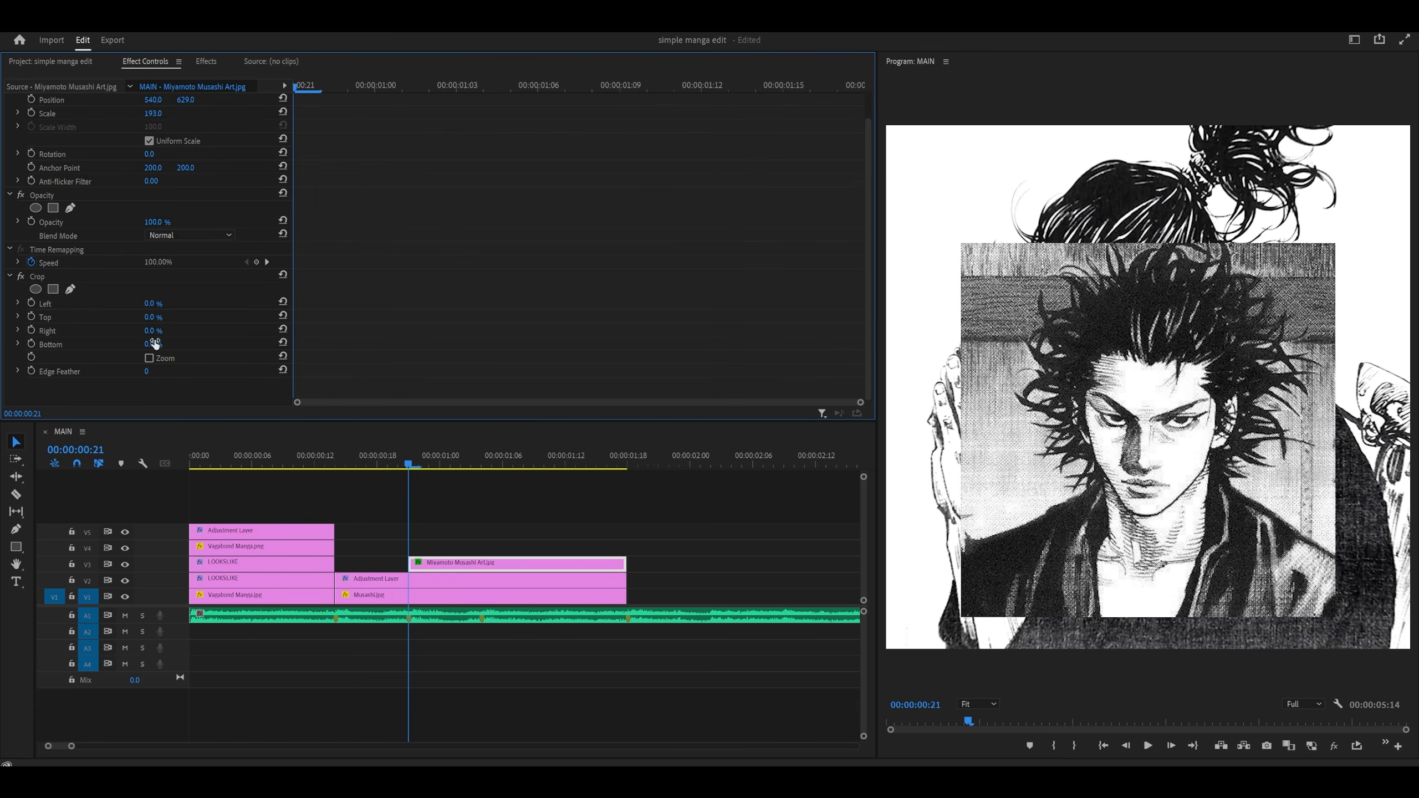
pyautogui.moveTo(151, 345); pyautogui.dragTo(166, 318)
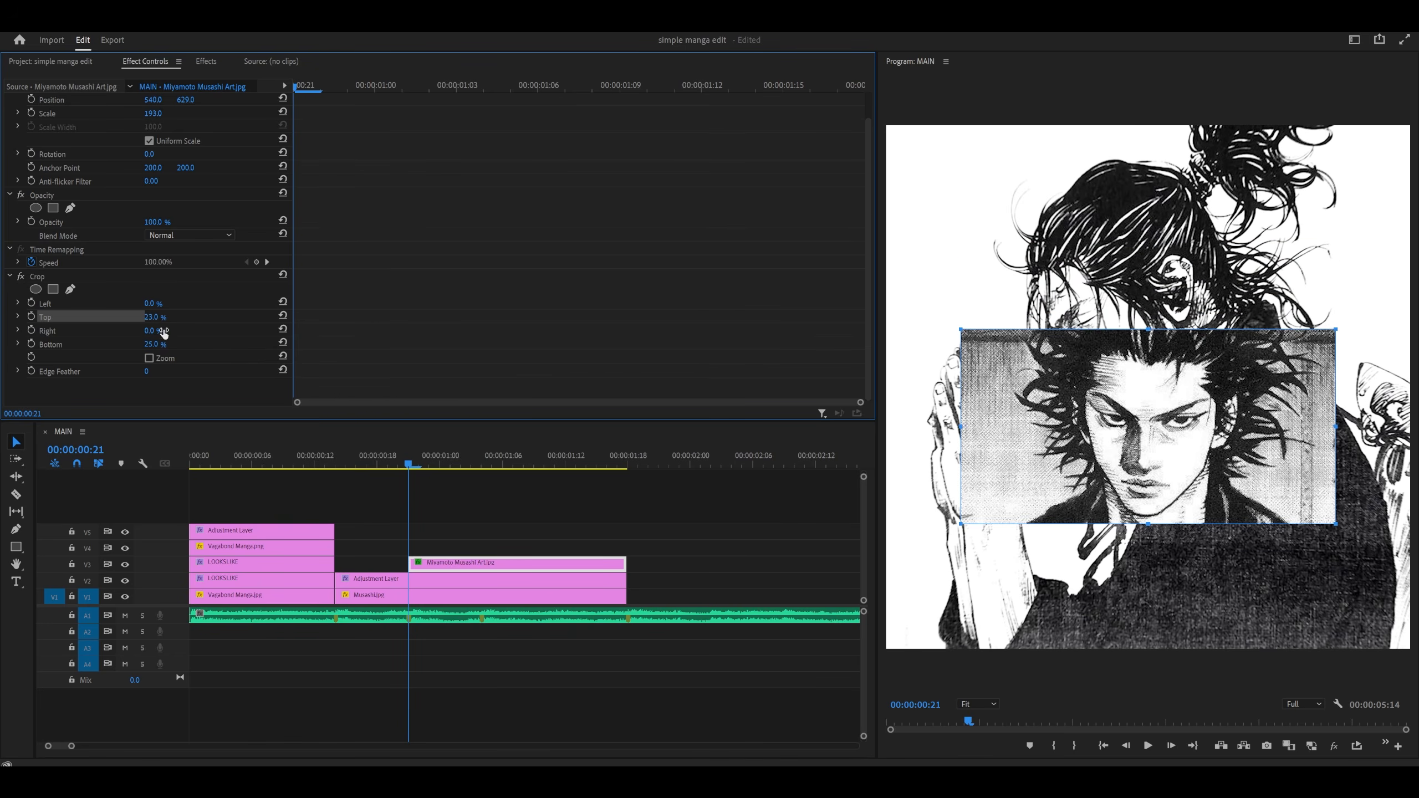
# - Move the art panel up to Y position 241 with its crop at 25% top and 30% bottom, and save the project
pyautogui.moveTo(186, 128); pyautogui.dragTo(1, 128)
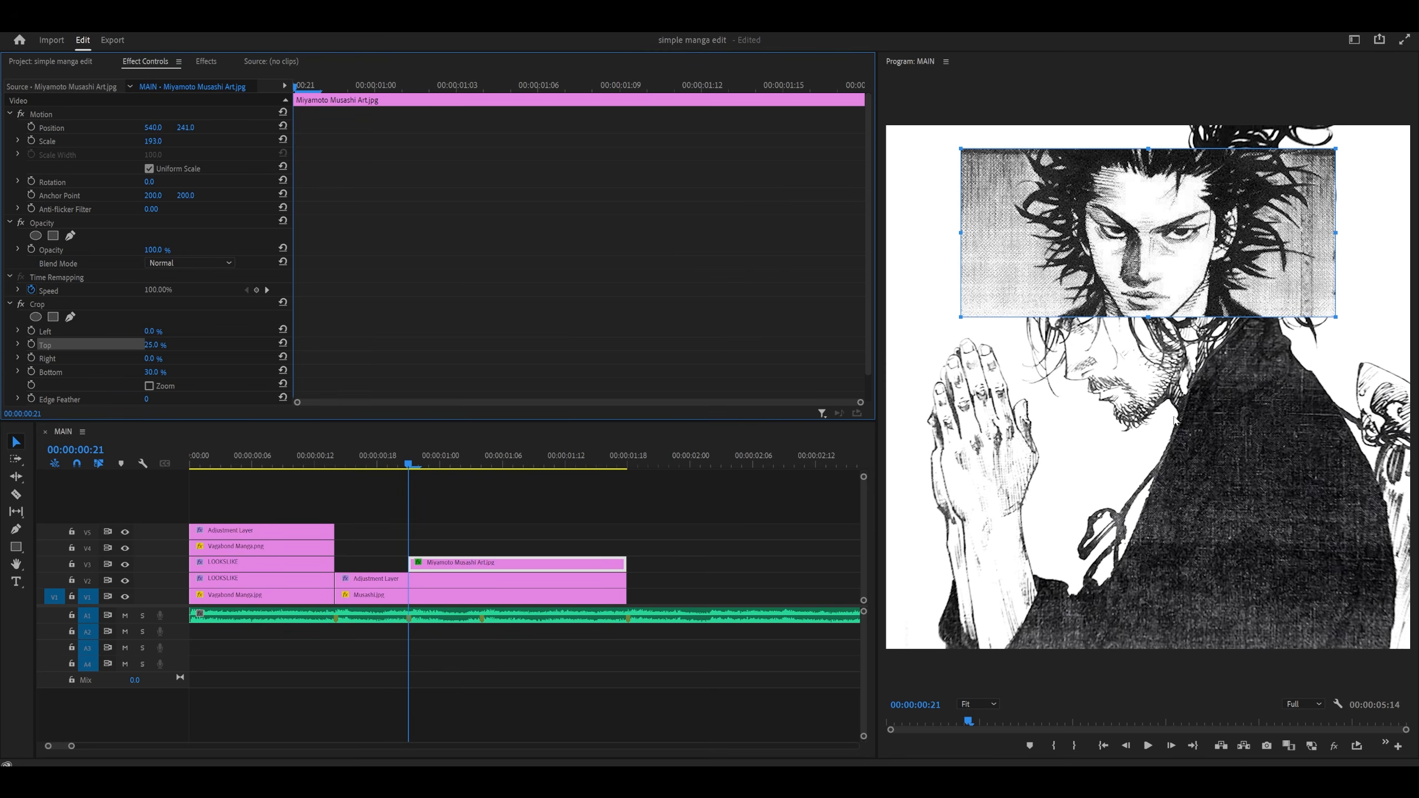
pyautogui.moveTo(189, 125); pyautogui.dragTo(259, 165)
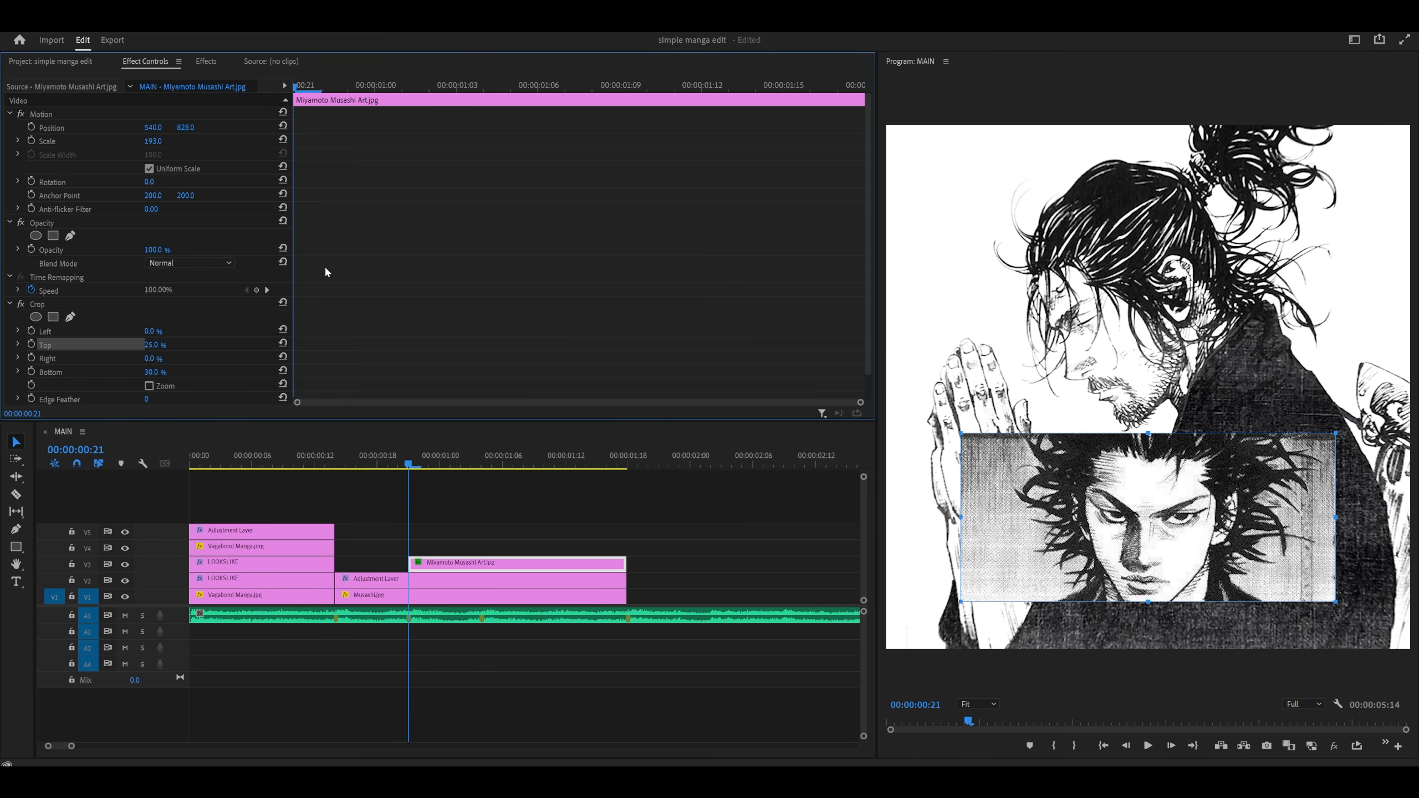
pyautogui.hotkey('ctrl', 'z')
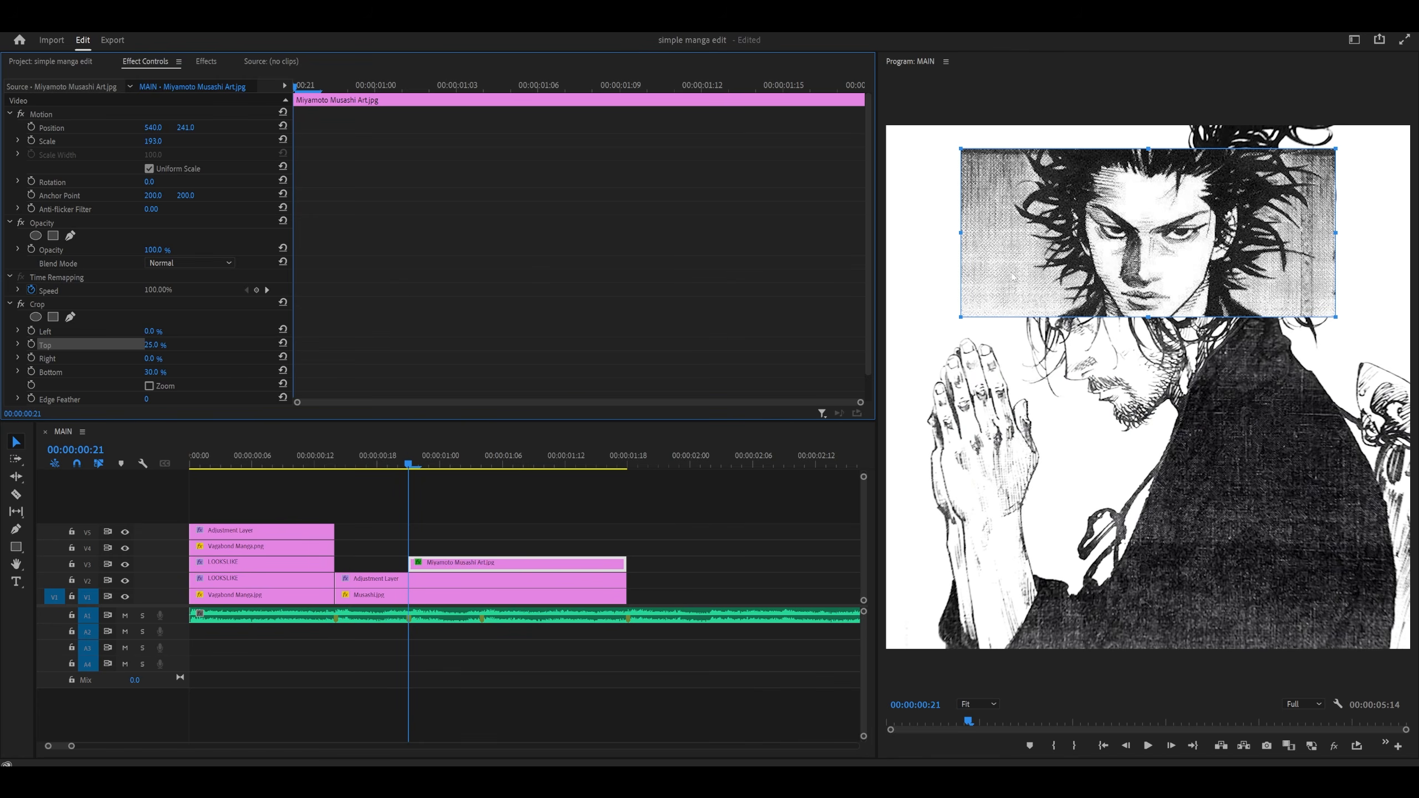
pyautogui.hotkey('ctrl', 's')
# - Place Miyamoto Musashi Quote.jpg on V4 at 00:00:00:21 and trim it to end with the art clip below
pyautogui.click(62, 61)
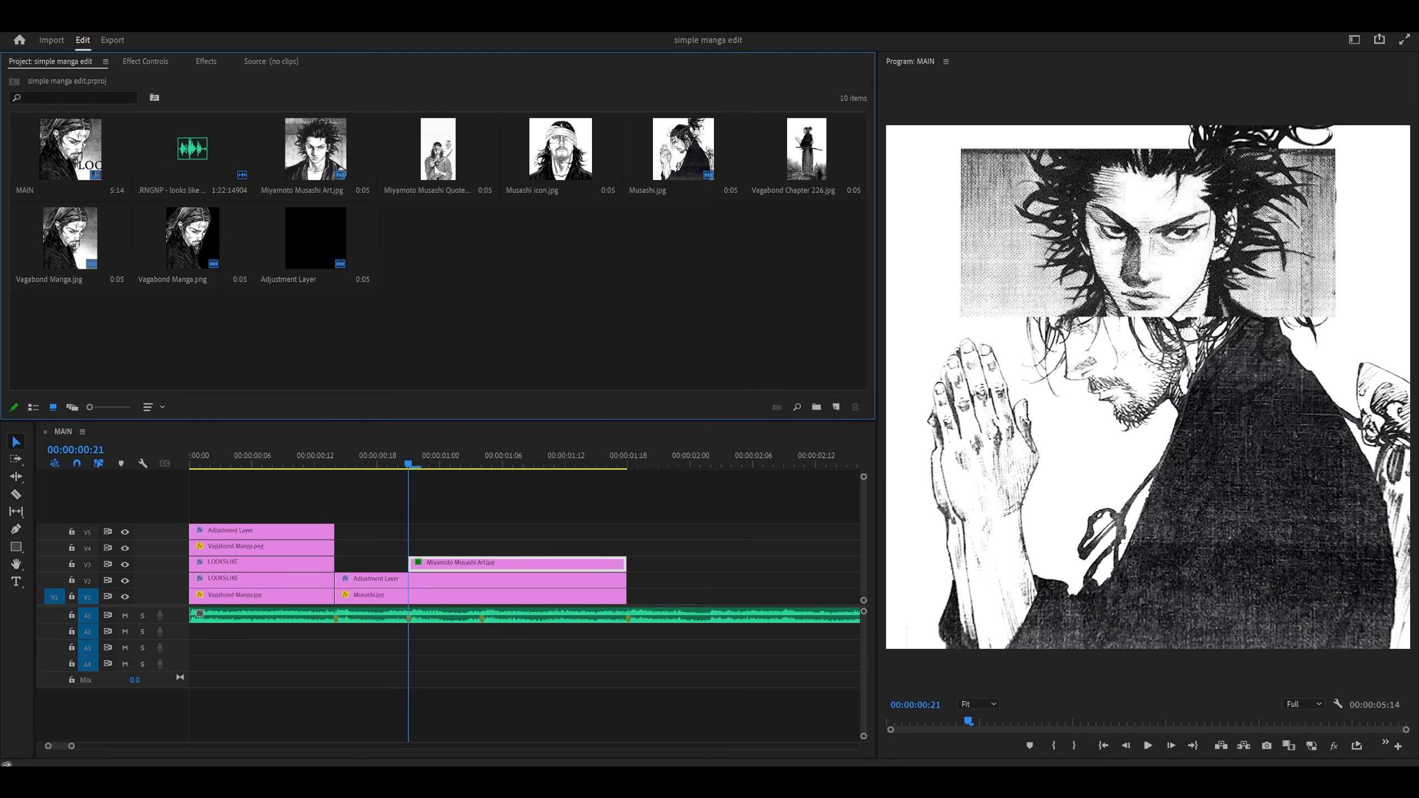
pyautogui.doubleClick(435, 171)
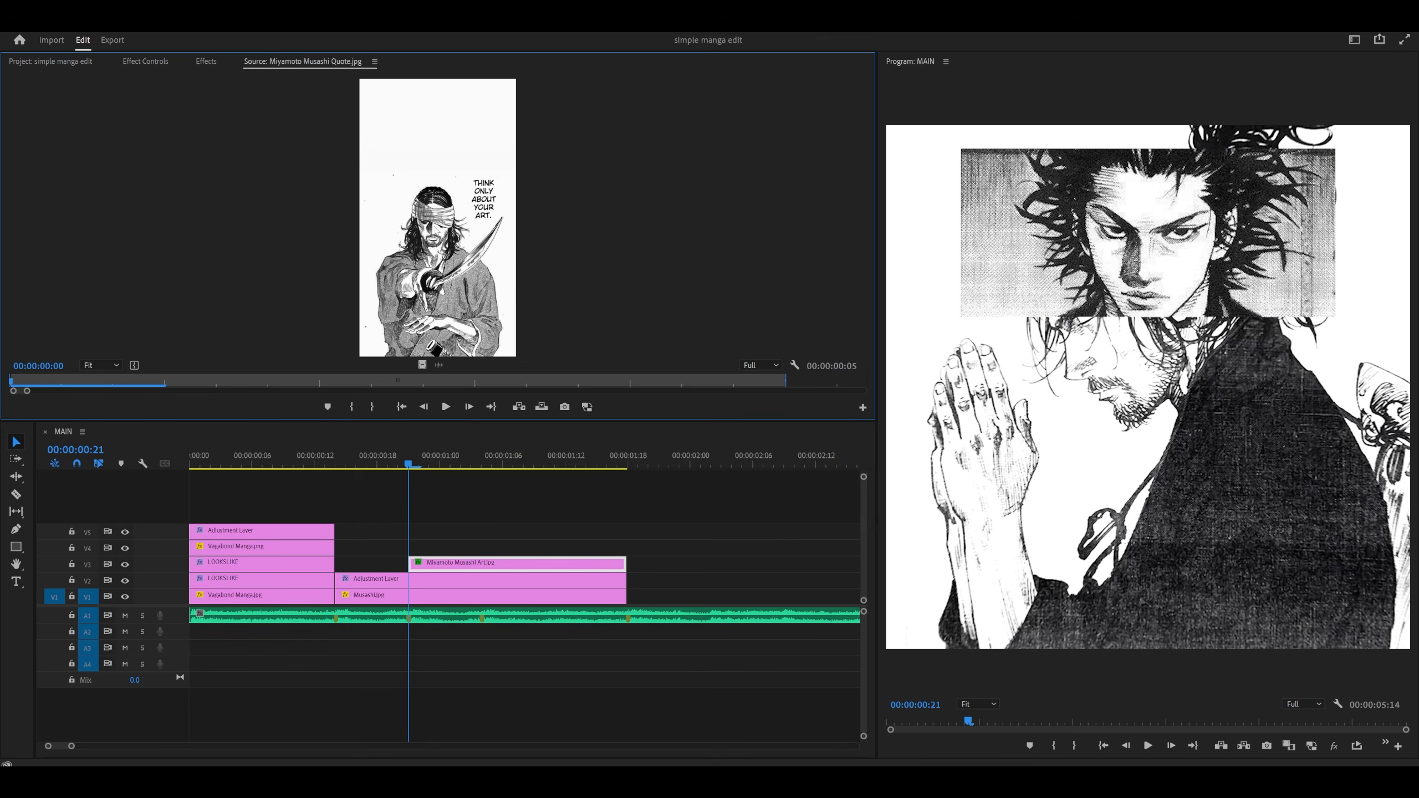
pyautogui.moveTo(423, 366); pyautogui.dragTo(414, 549)
pyautogui.moveTo(449, 547); pyautogui.dragTo(628, 544)
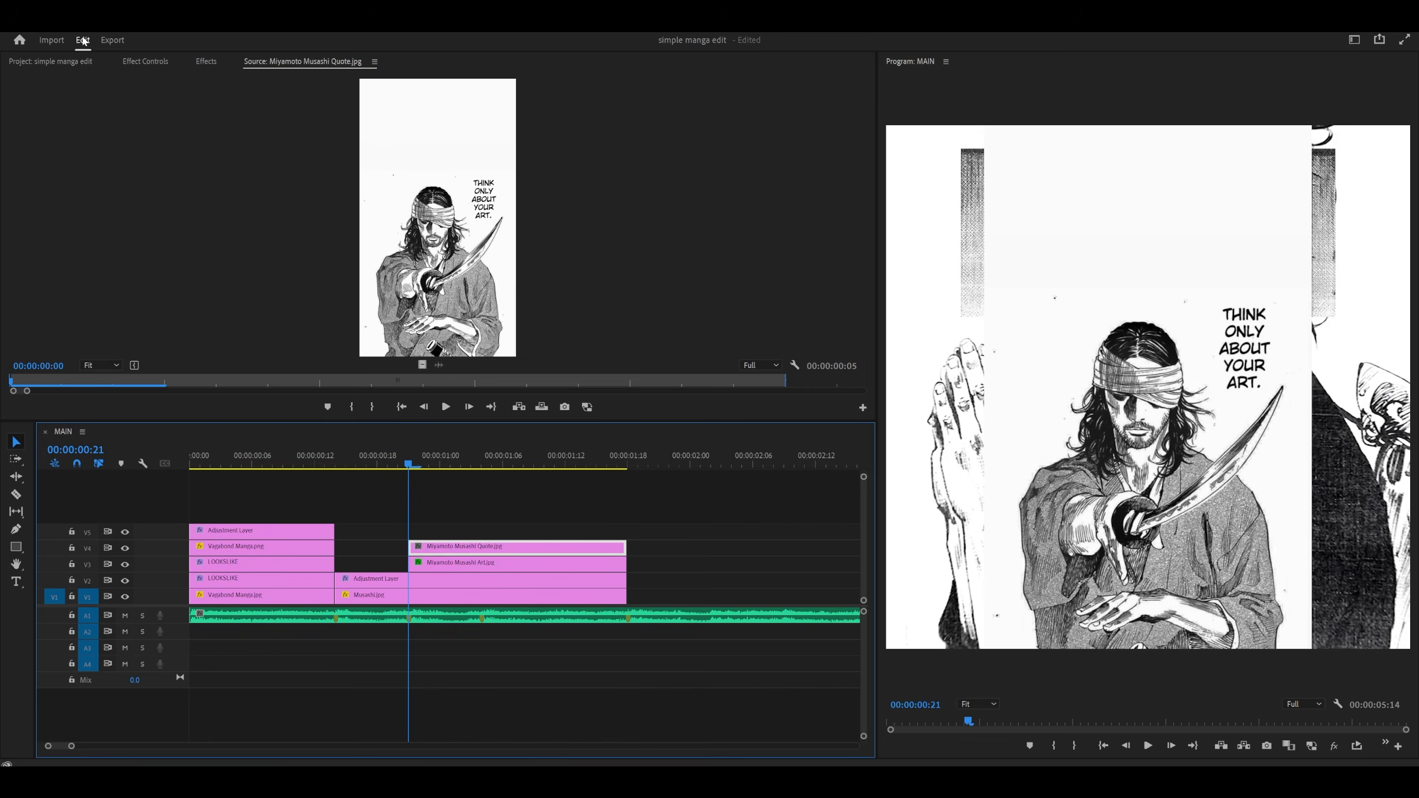
# - Crop the quote clip 34% top and 38% bottom, set Scale 115 and Position 540, 870, and save the project
pyautogui.click(205, 63)
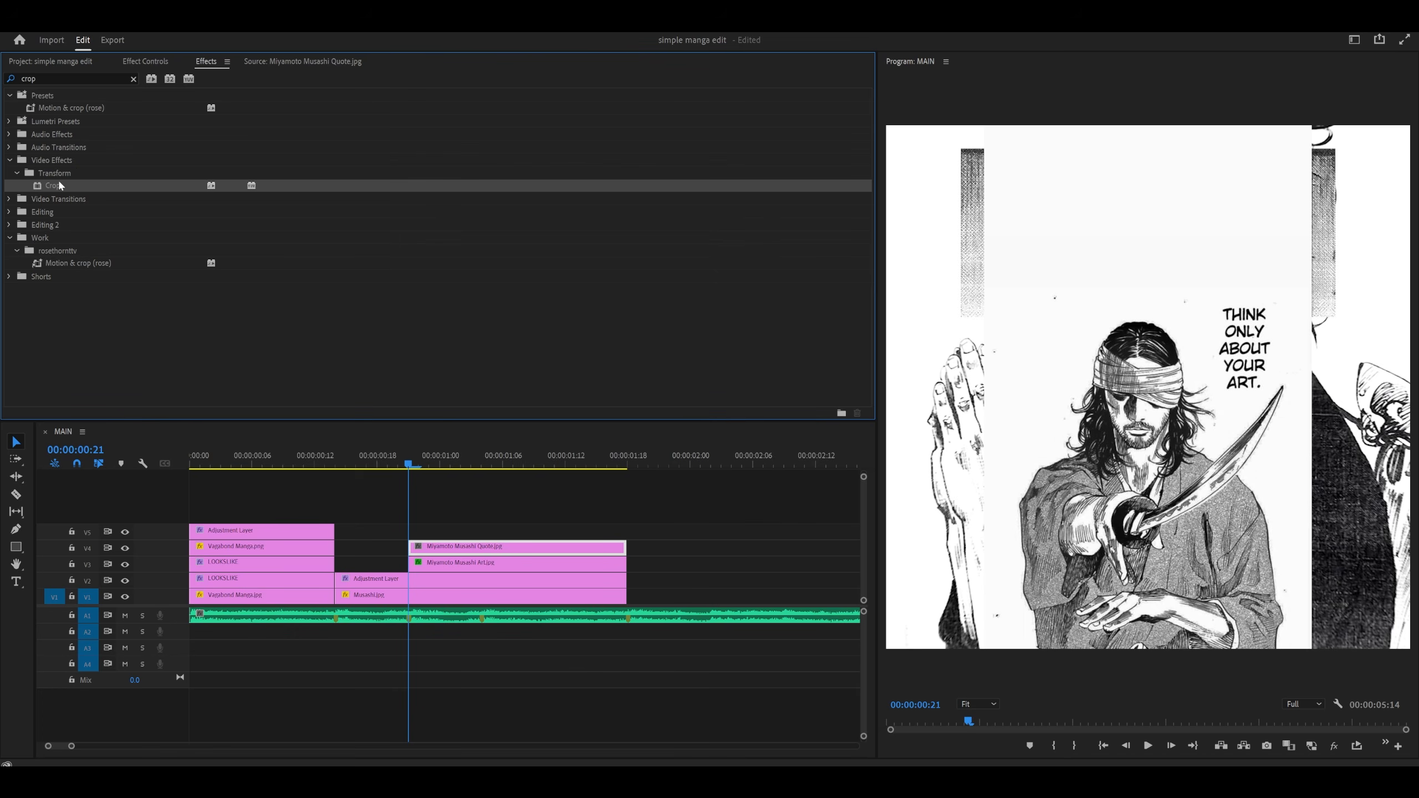
pyautogui.click(146, 62)
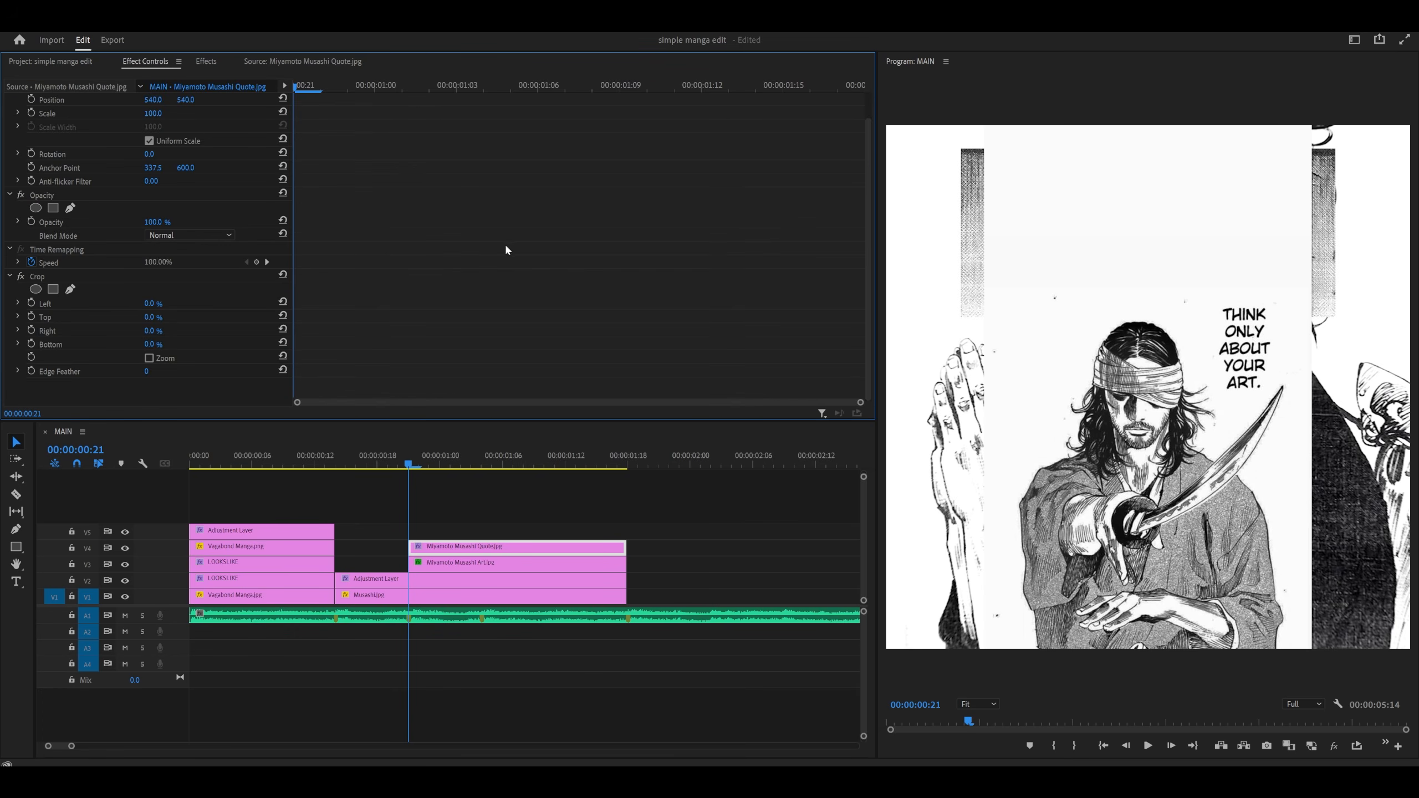
pyautogui.moveTo(159, 317); pyautogui.dragTo(176, 345)
pyautogui.scroll(2, 175, 336)
pyautogui.moveTo(153, 141); pyautogui.dragTo(370, 127)
pyautogui.hotkey('ctrl', 's')
# - Apply the Perspective Drop Shadow effect to the Miyamoto Musashi Quote clip and bring up its shadow settings
pyautogui.press('-')
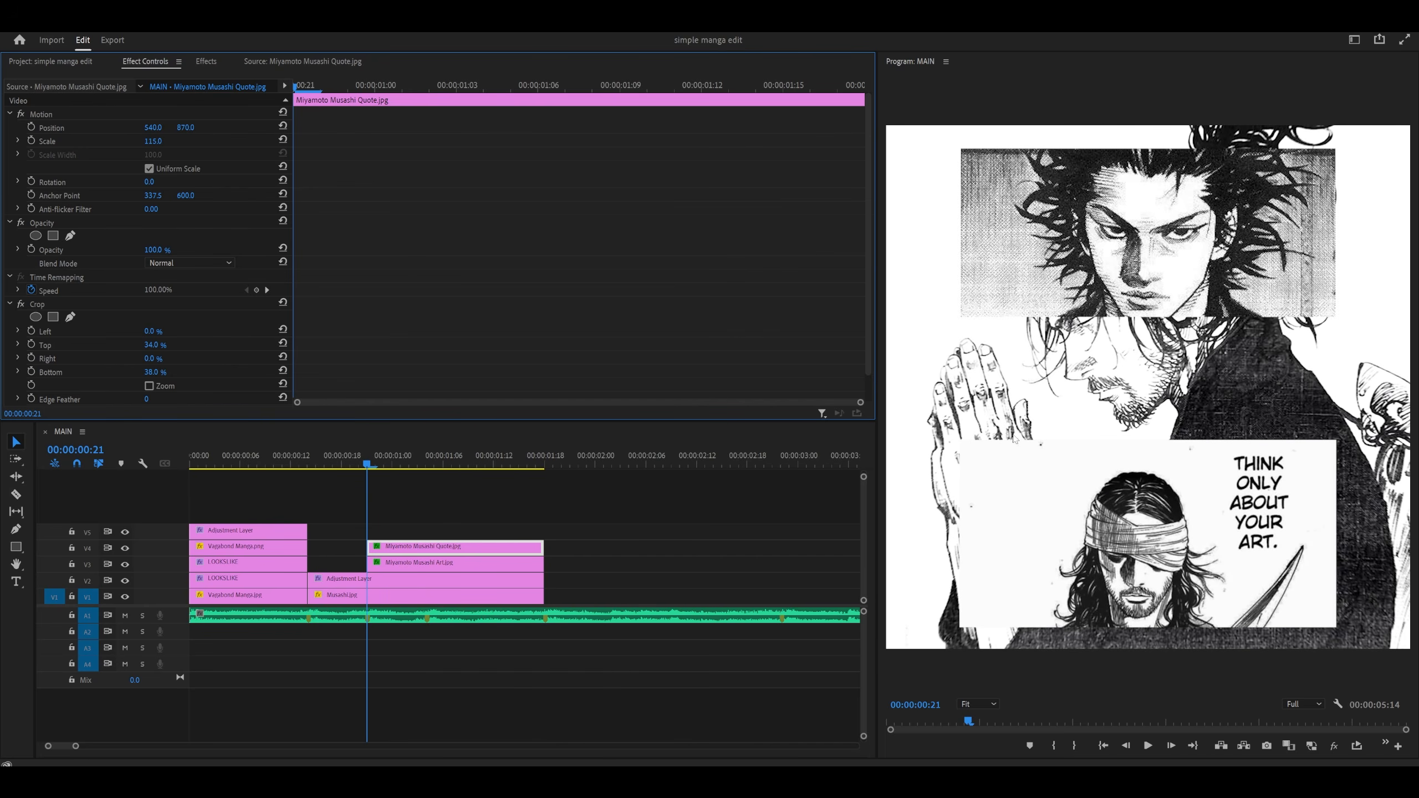
pyautogui.click(212, 63)
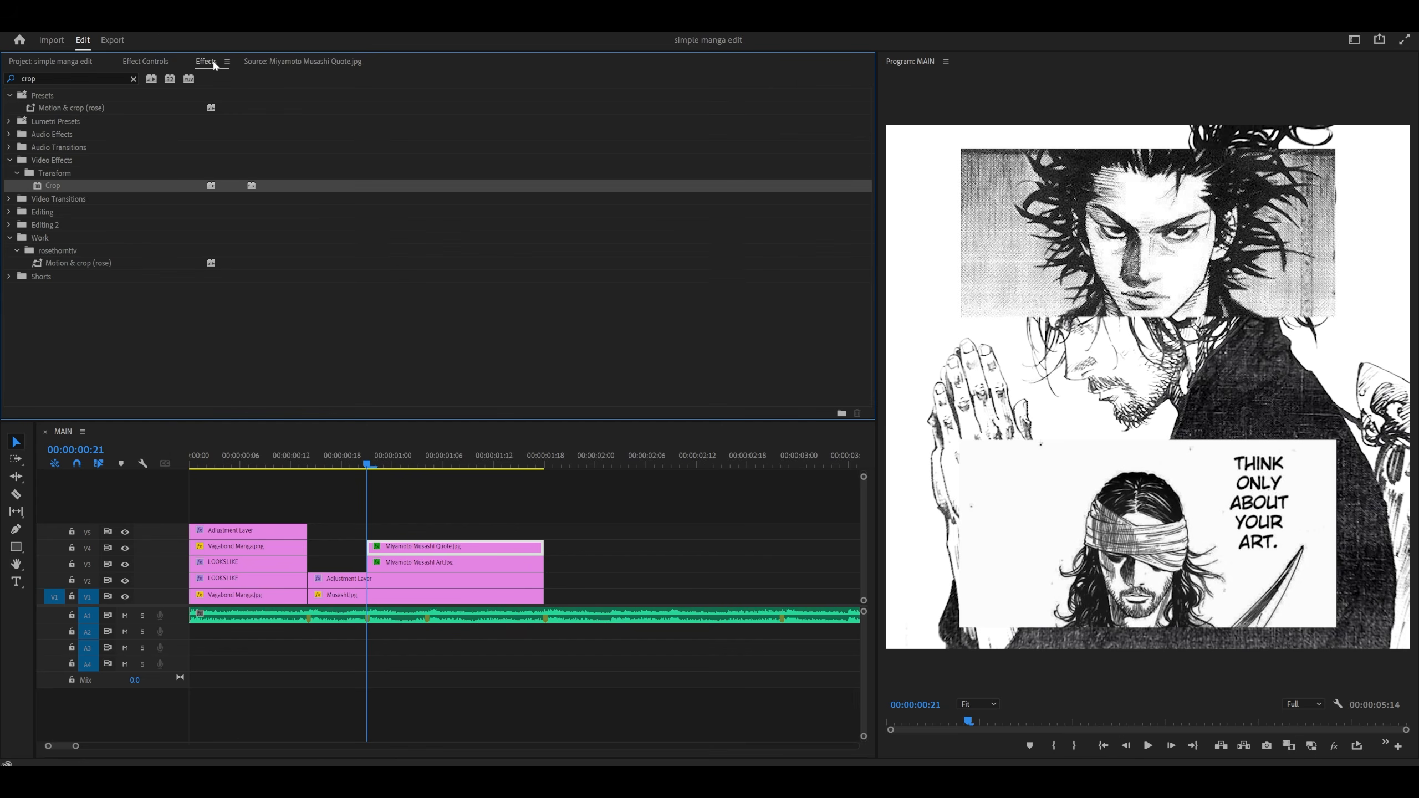
pyautogui.doubleClick(93, 80)
pyautogui.write('drop shadow')
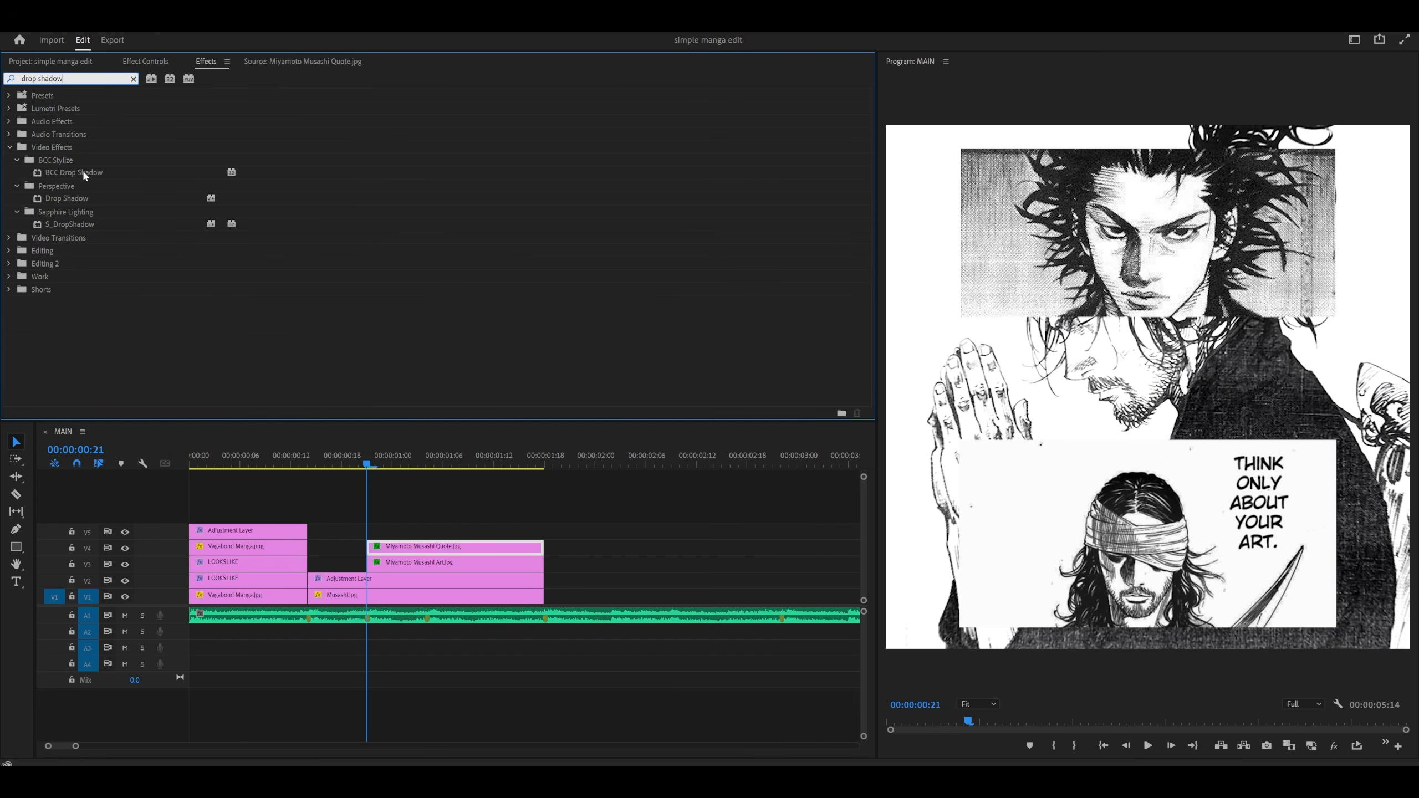
pyautogui.moveTo(63, 195); pyautogui.dragTo(405, 548)
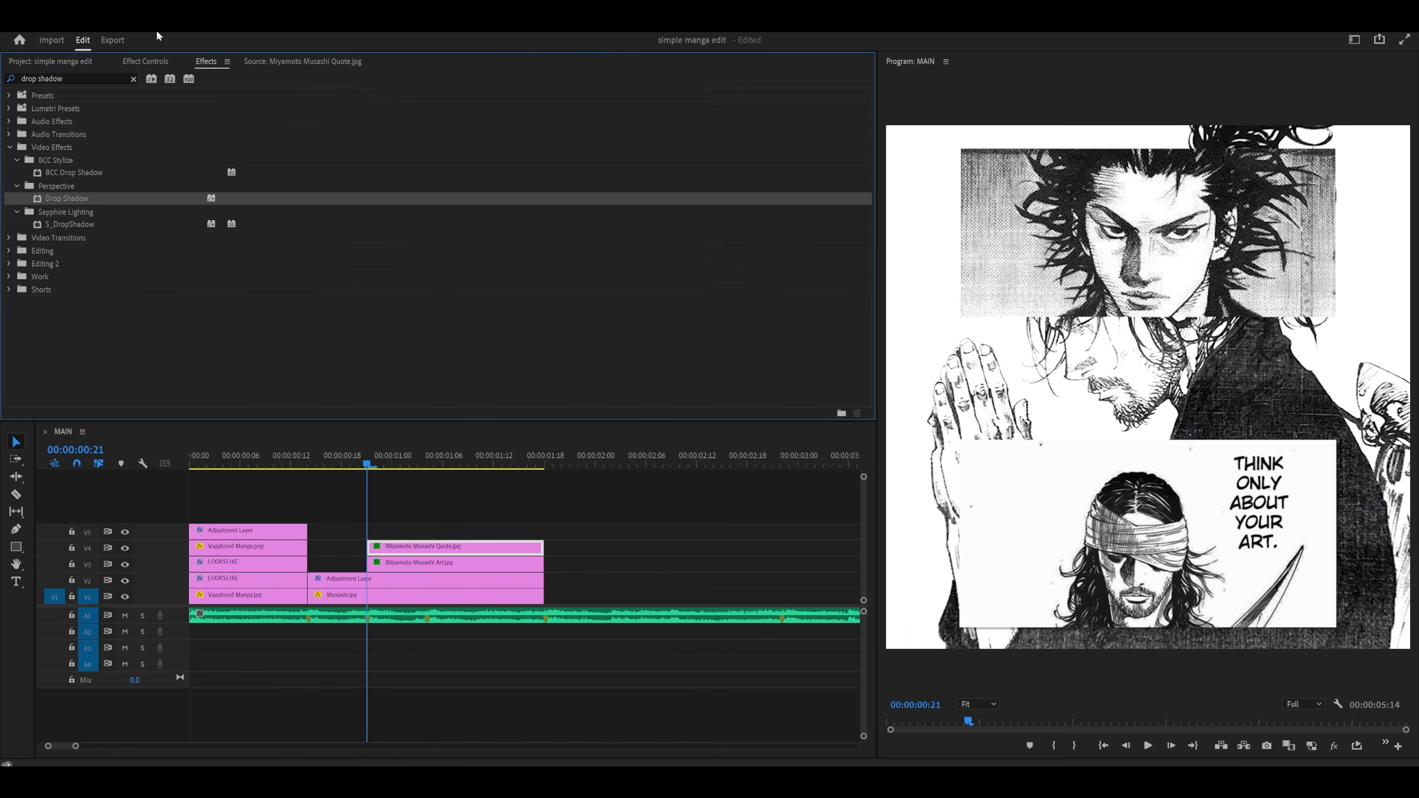
pyautogui.click(145, 61)
pyautogui.scroll(-6, 448, 255)
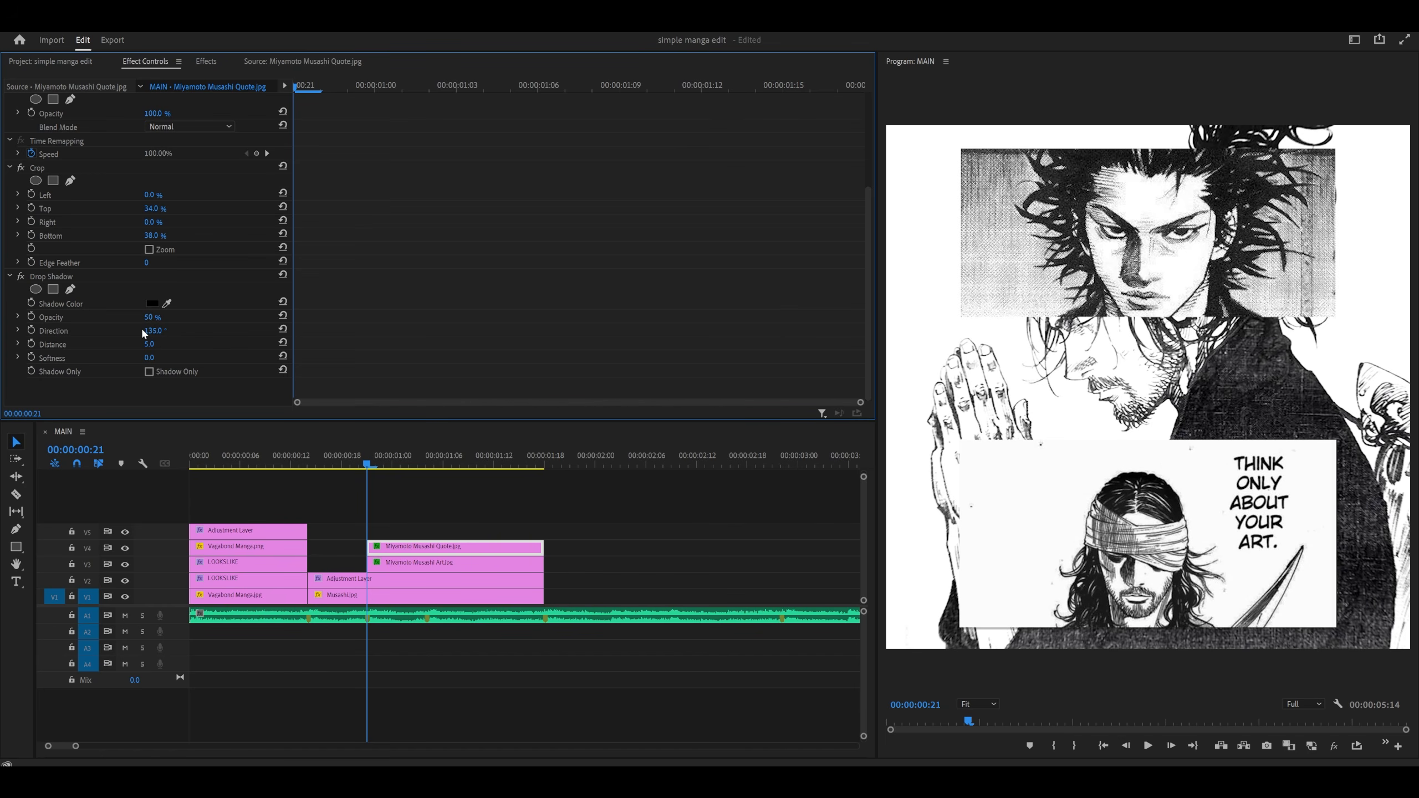
# - Set the quote clip's drop shadow to 80% opacity and a distance of 10
pyautogui.click(150, 317)
pyautogui.write('80')
pyautogui.press('Return')
pyautogui.click(149, 343)
pyautogui.write('10')
pyautogui.press('Return')
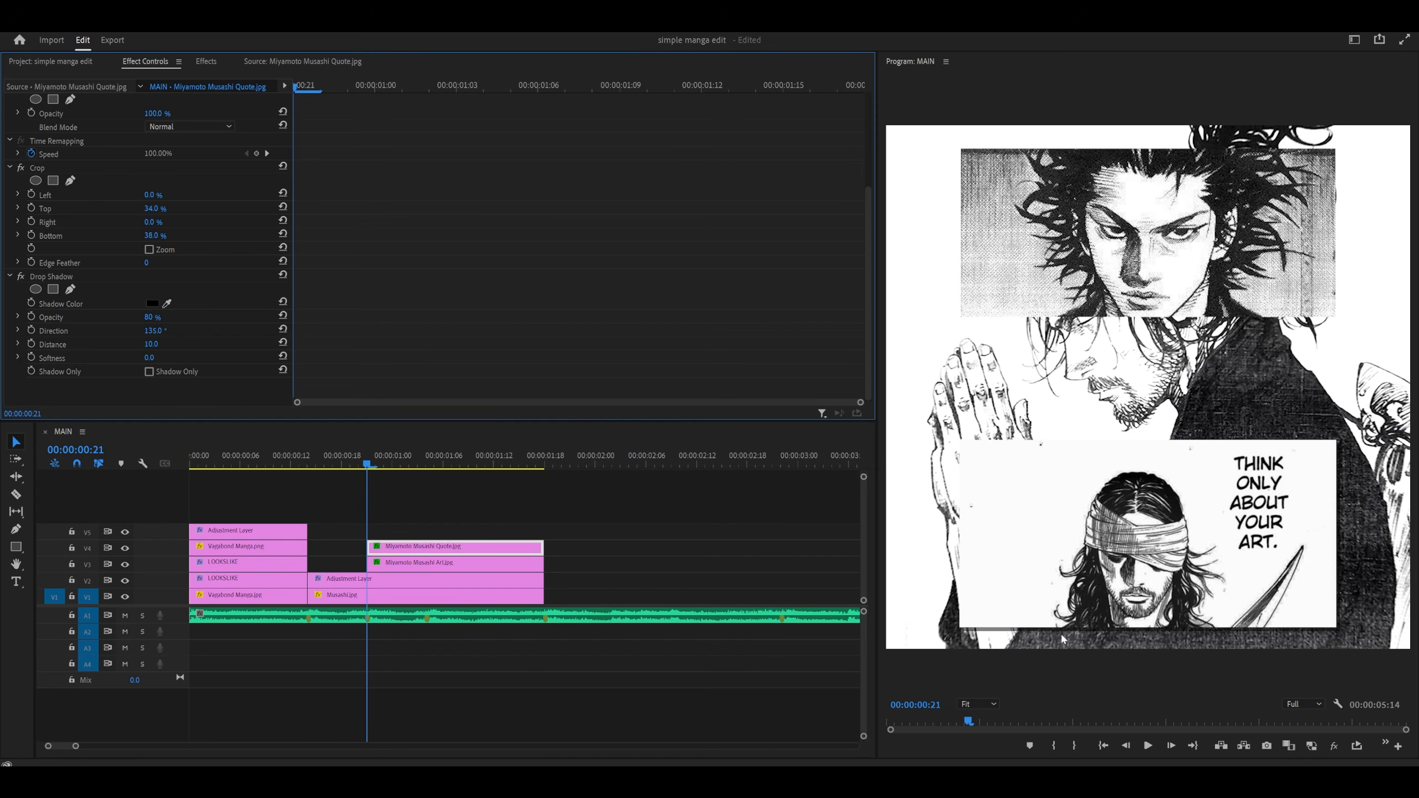
# - Set the quote clip's drop shadow to 90% opacity and a distance of 8, and compare it switched off and on
pyautogui.click(153, 317)
pyautogui.write('90')
pyautogui.press('Return')
pyautogui.hotkey('ctrl', 's')
pyautogui.click(167, 347)
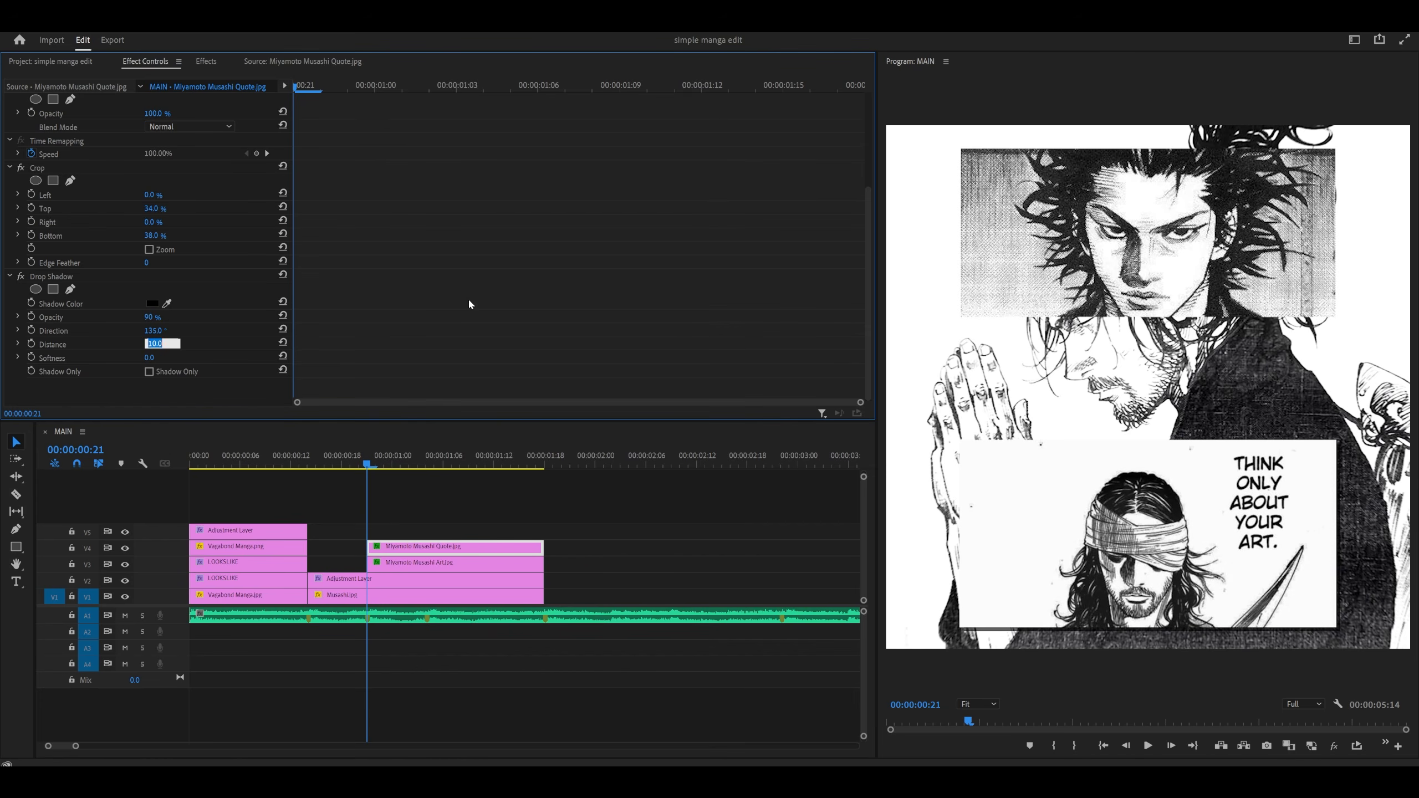
pyautogui.write('8')
pyautogui.press('Return')
pyautogui.click(21, 276)
pyautogui.click(21, 276)
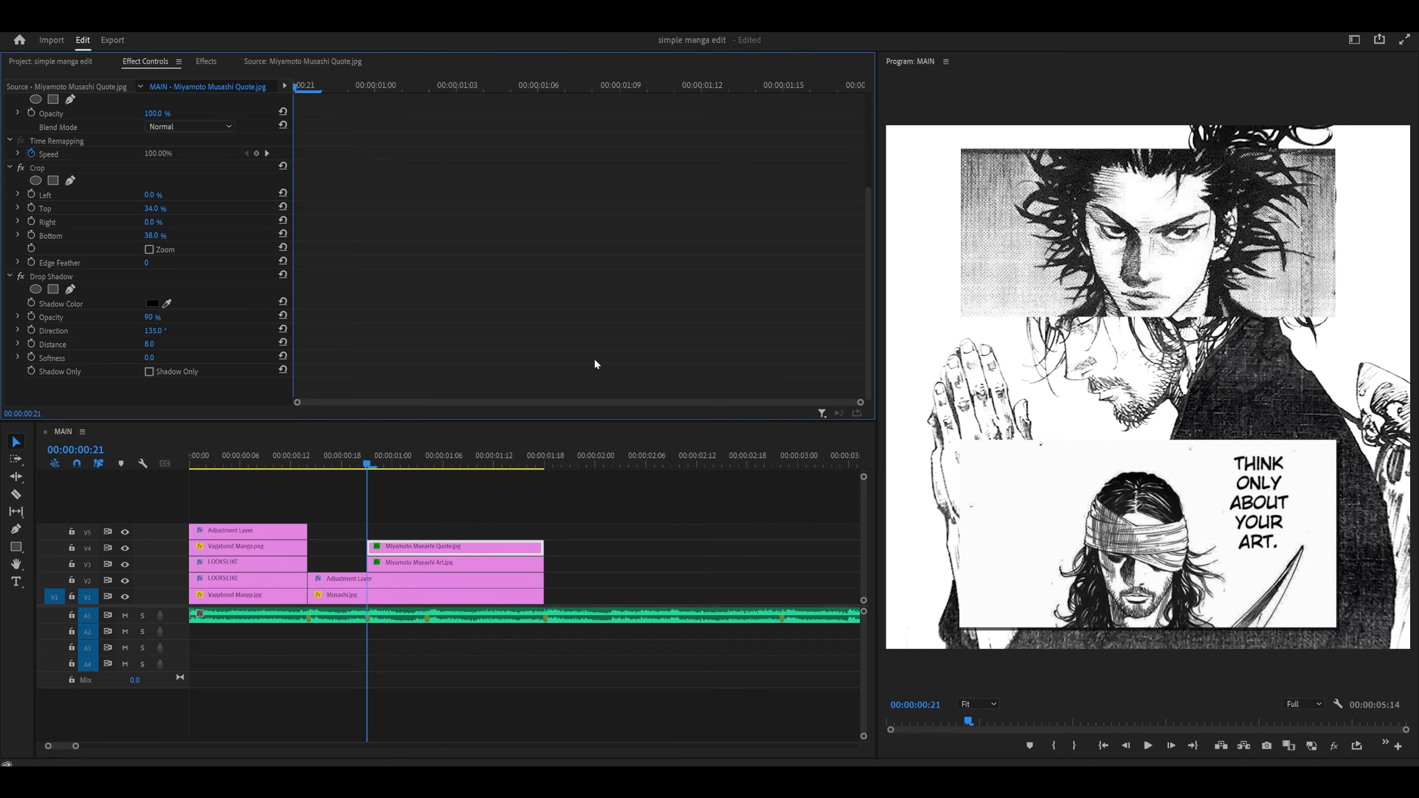
# - Copy the Drop Shadow effect from the quote clip and paste it onto the Miyamoto Musashi Art clip
pyautogui.click(51, 278)
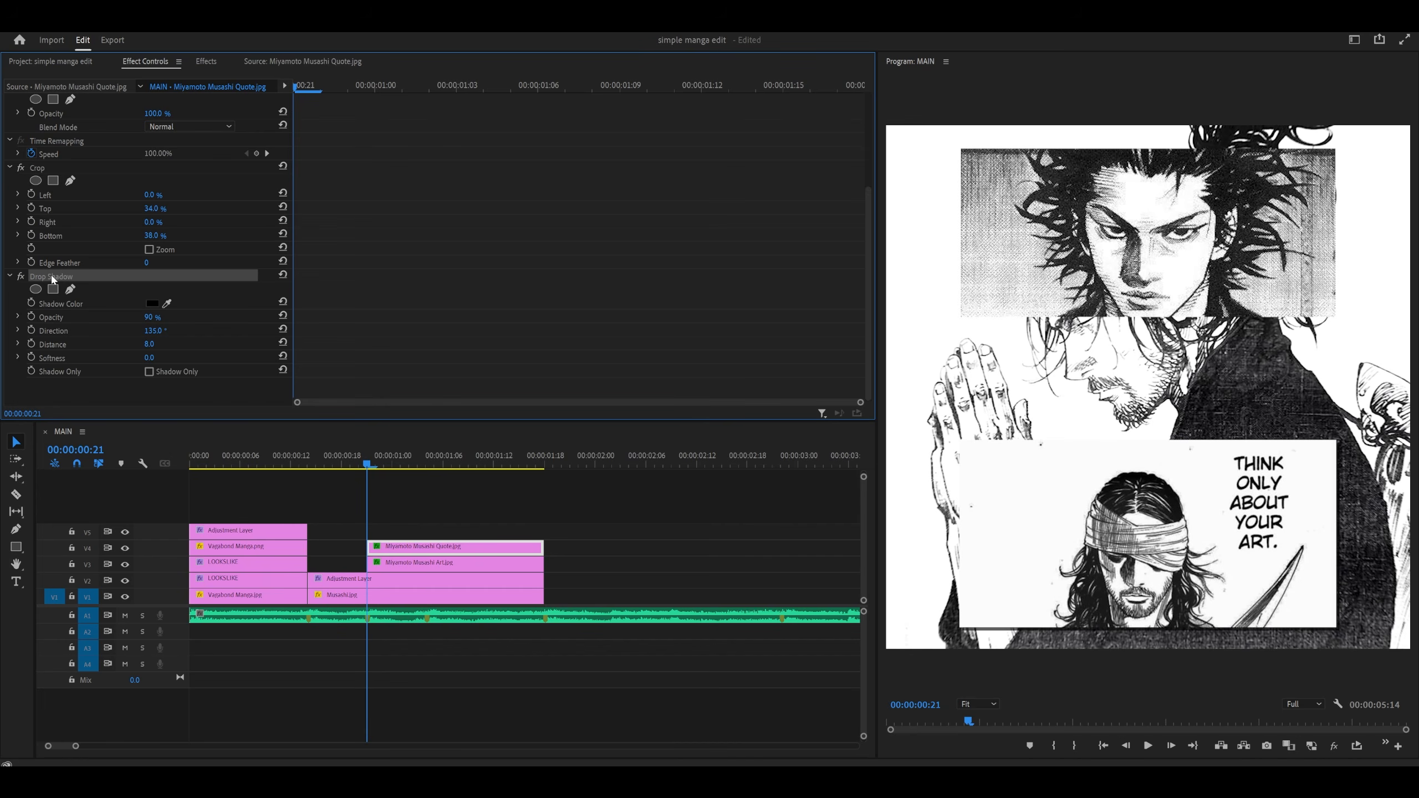
pyautogui.rightClick(52, 277)
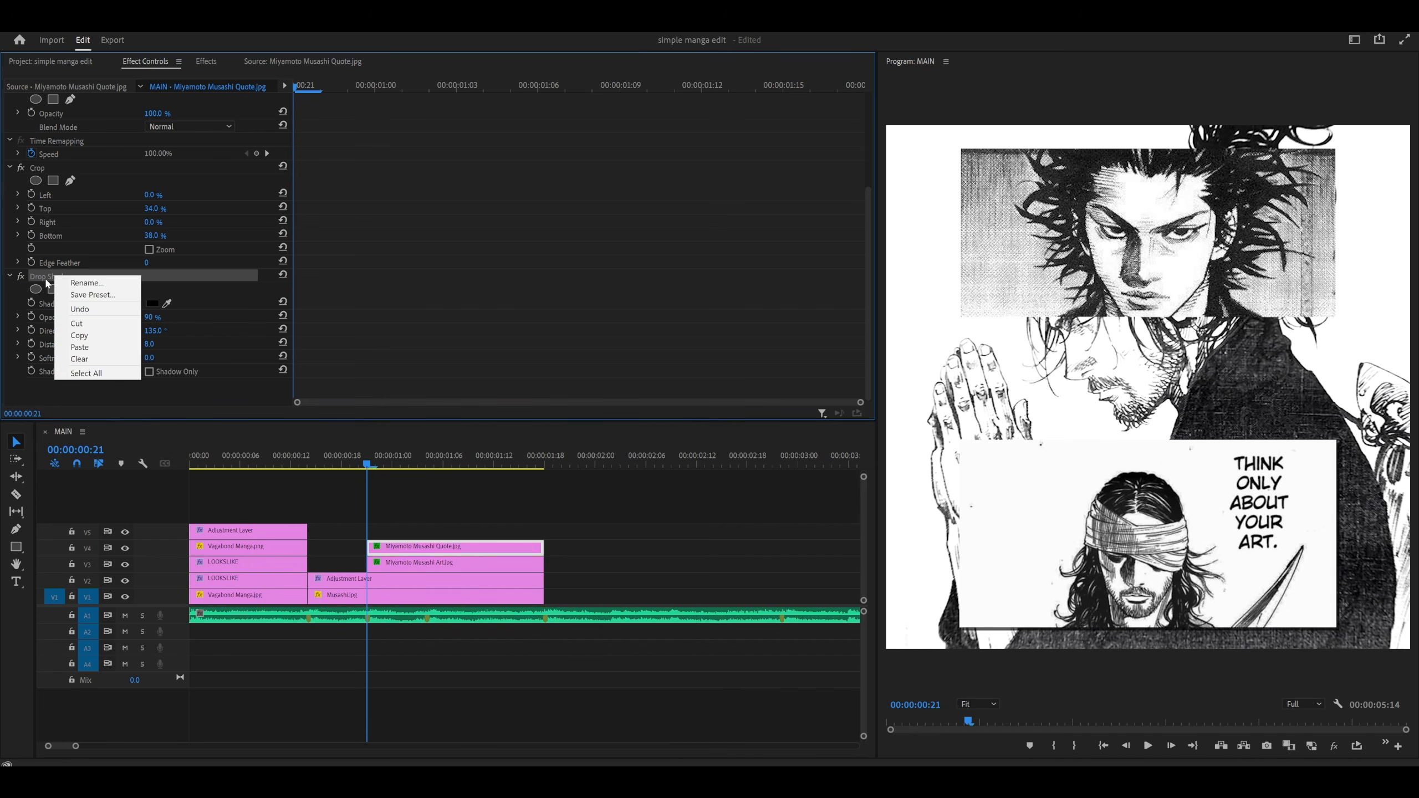
pyautogui.click(84, 336)
pyautogui.click(472, 563)
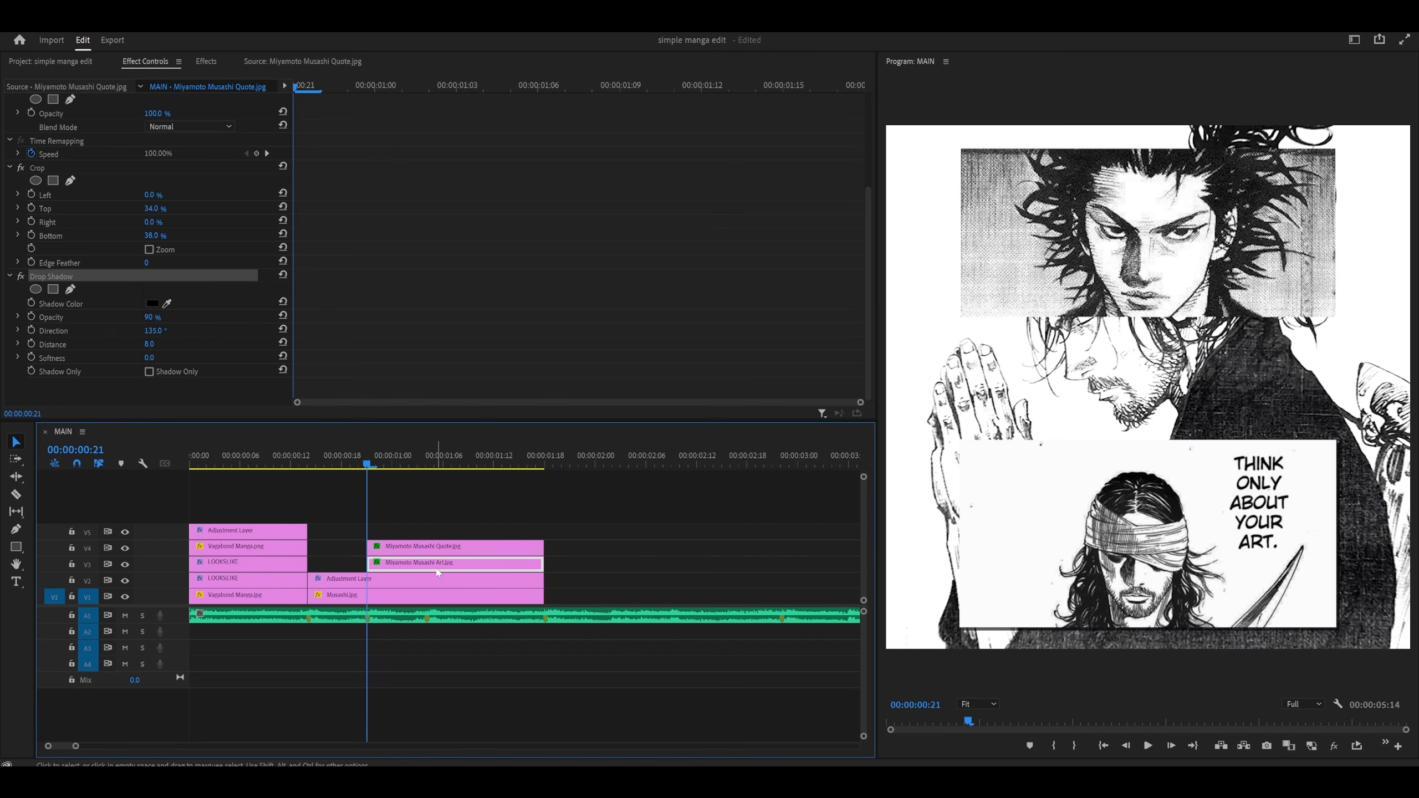
pyautogui.scroll(-1, 547, 256)
pyautogui.rightClick(487, 220)
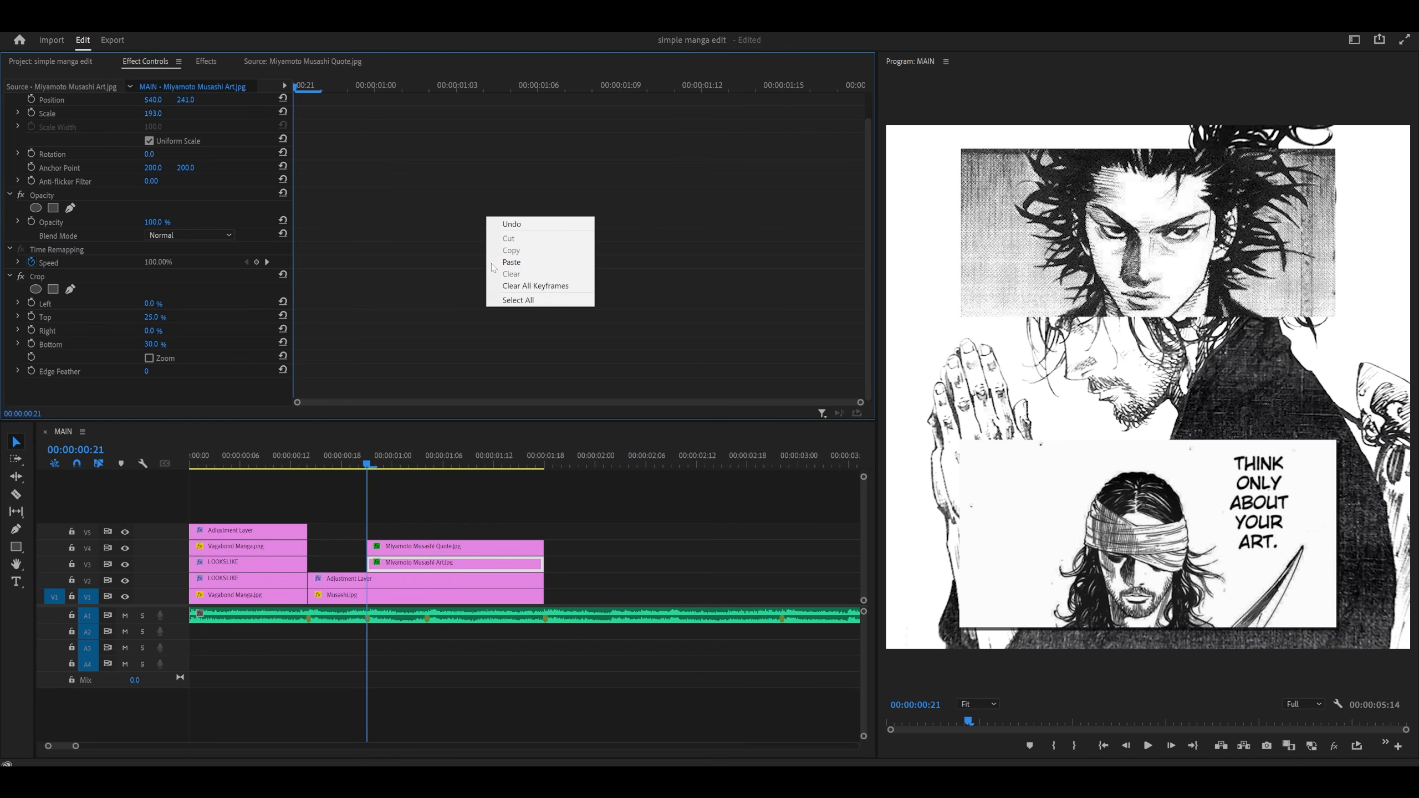
pyautogui.click(509, 262)
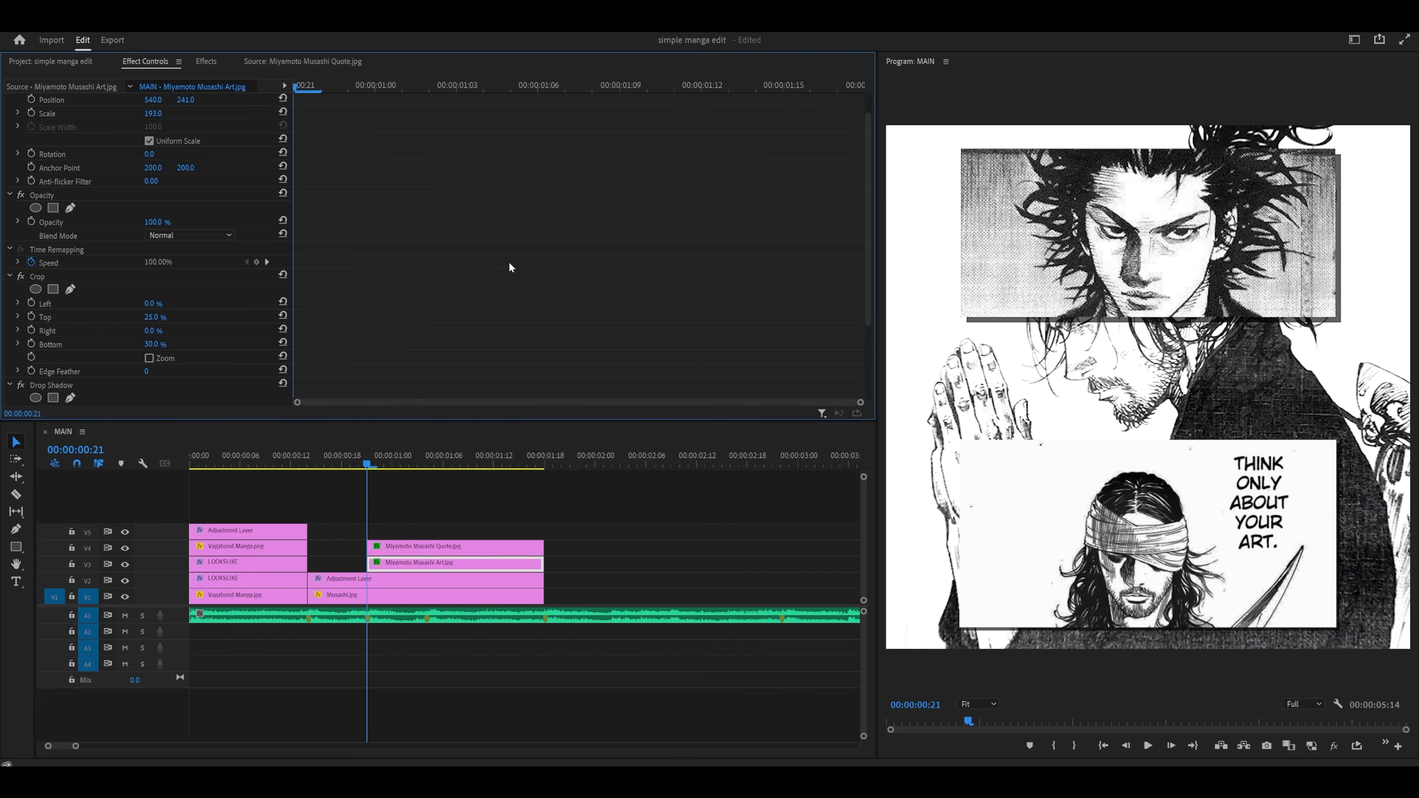
# - Set the drop shadow distance on the Miyamoto Musashi Art clip to 6
pyautogui.scroll(-4, 530, 268)
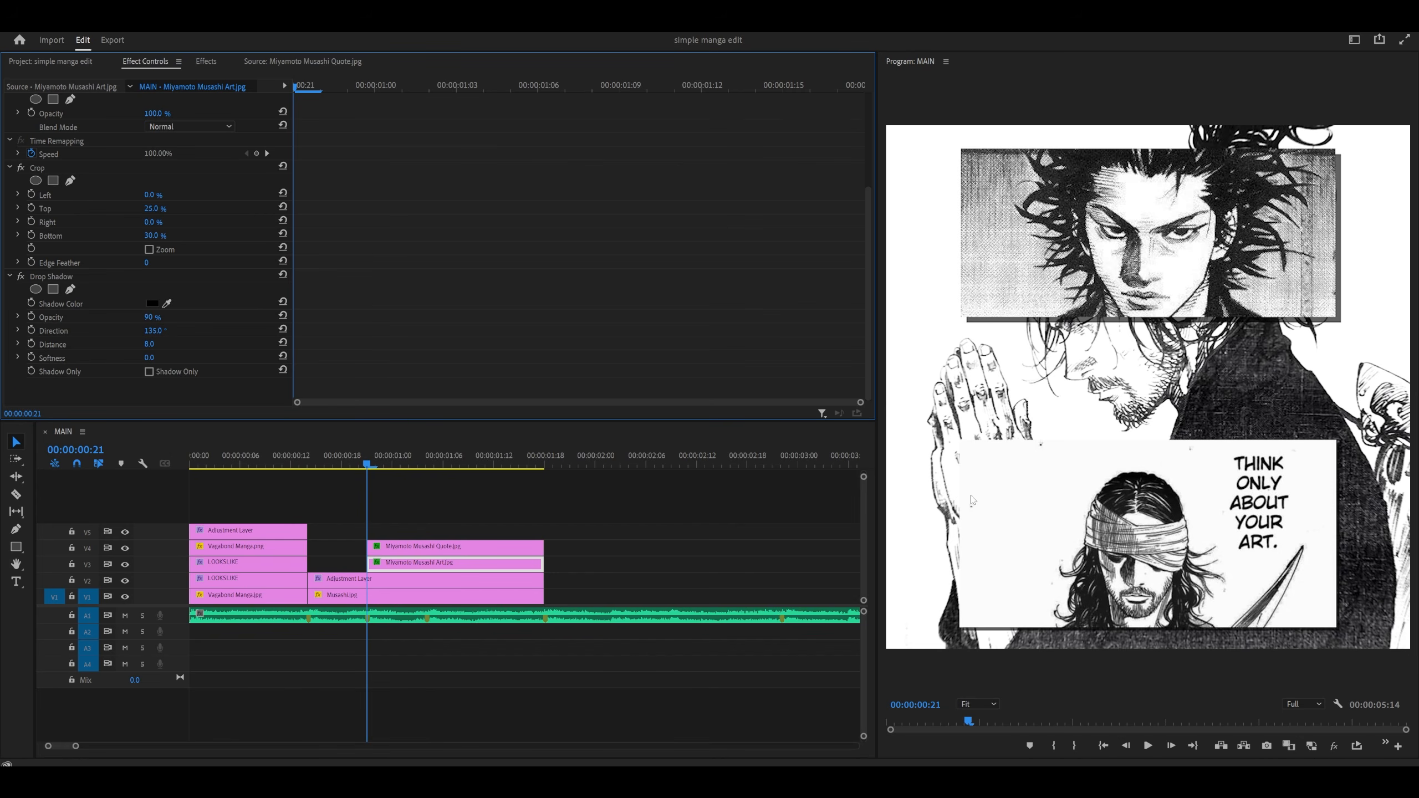
pyautogui.click(149, 344)
pyautogui.write('6')
pyautogui.press('Return')
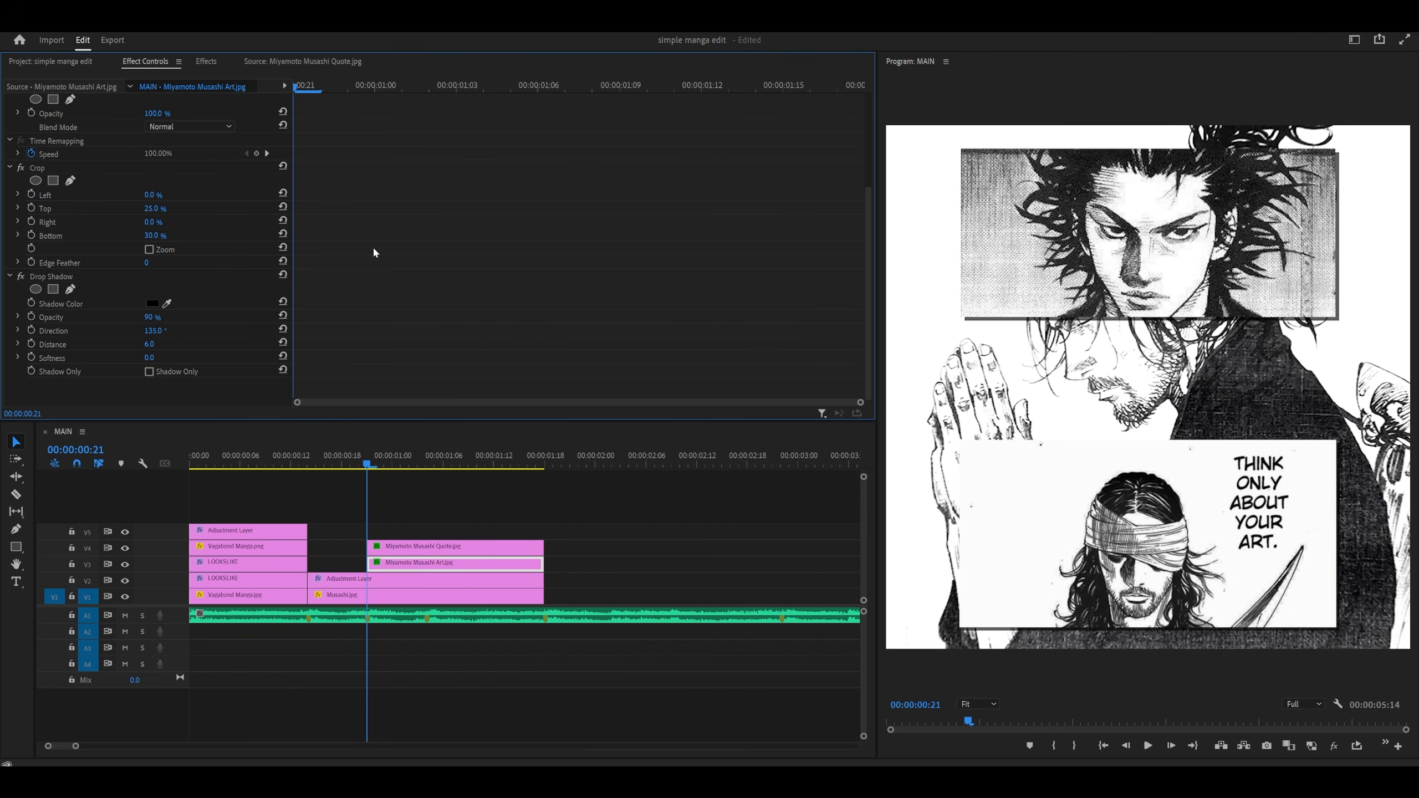
# - Set the Miyamoto Musashi Art clip's drop shadow to 95% opacity, a distance of 4 and a softness of 8
pyautogui.hotkey('ctrl', 's')
pyautogui.click(151, 317)
pyautogui.write('95')
pyautogui.press('Return')
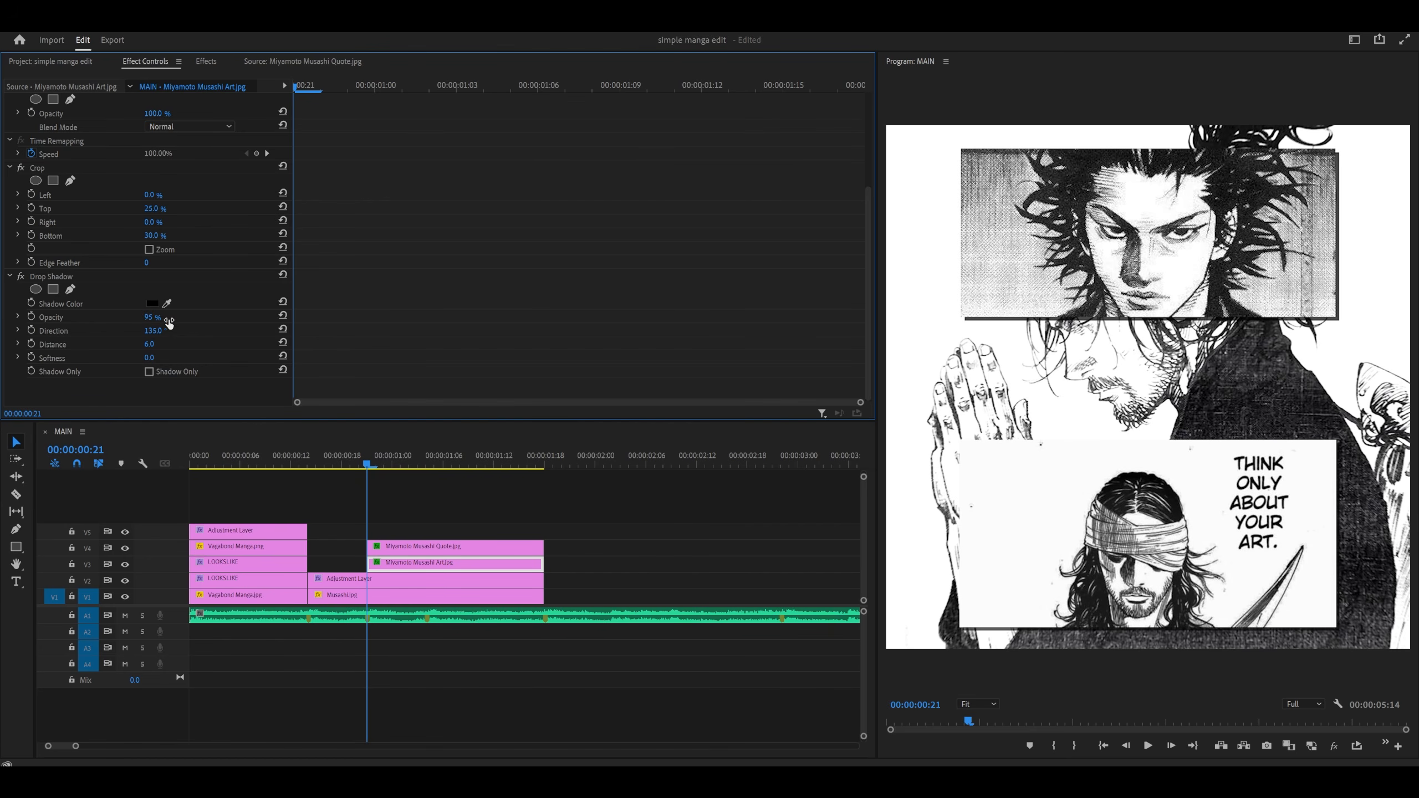
pyautogui.click(149, 344)
pyautogui.write('4')
pyautogui.press('Return')
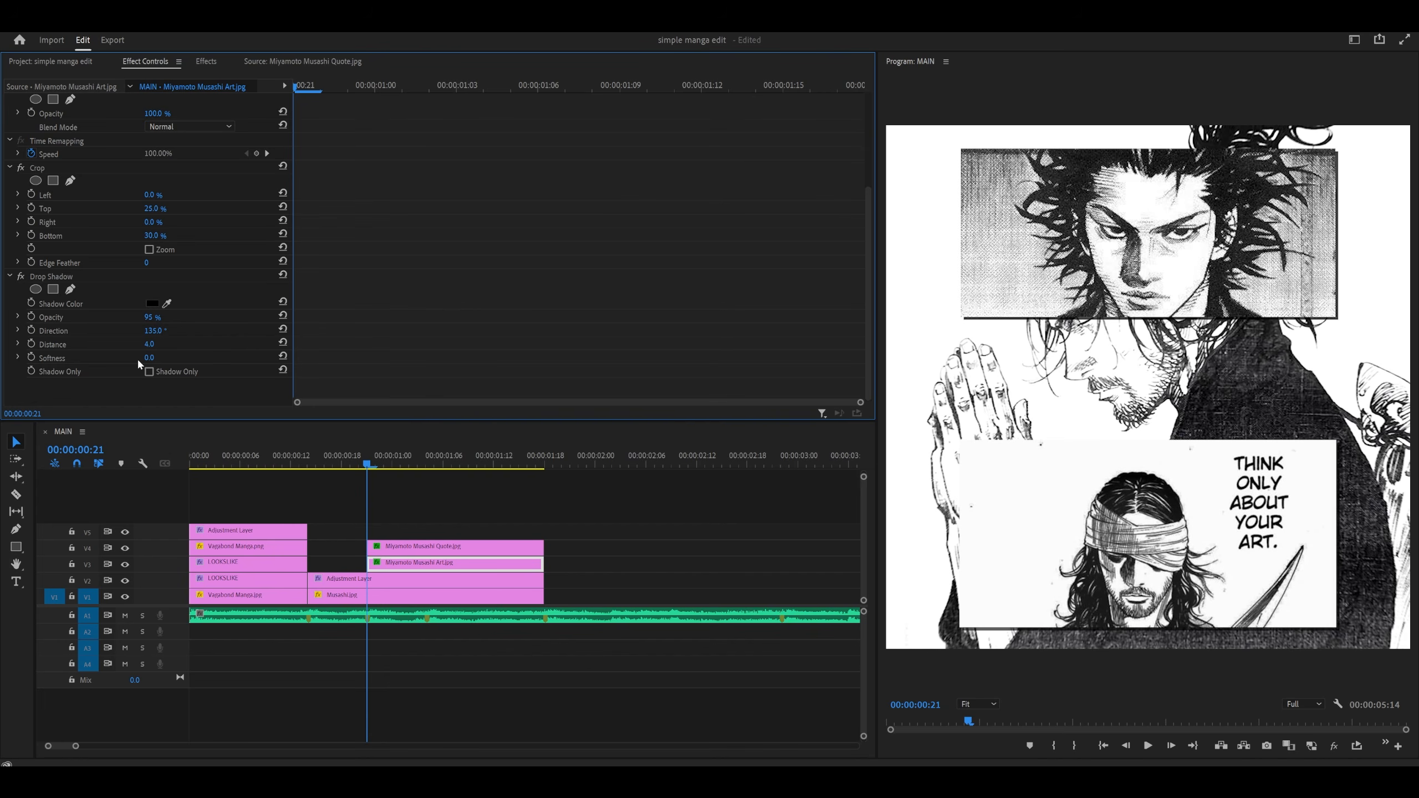
pyautogui.moveTo(155, 358); pyautogui.dragTo(183, 358)
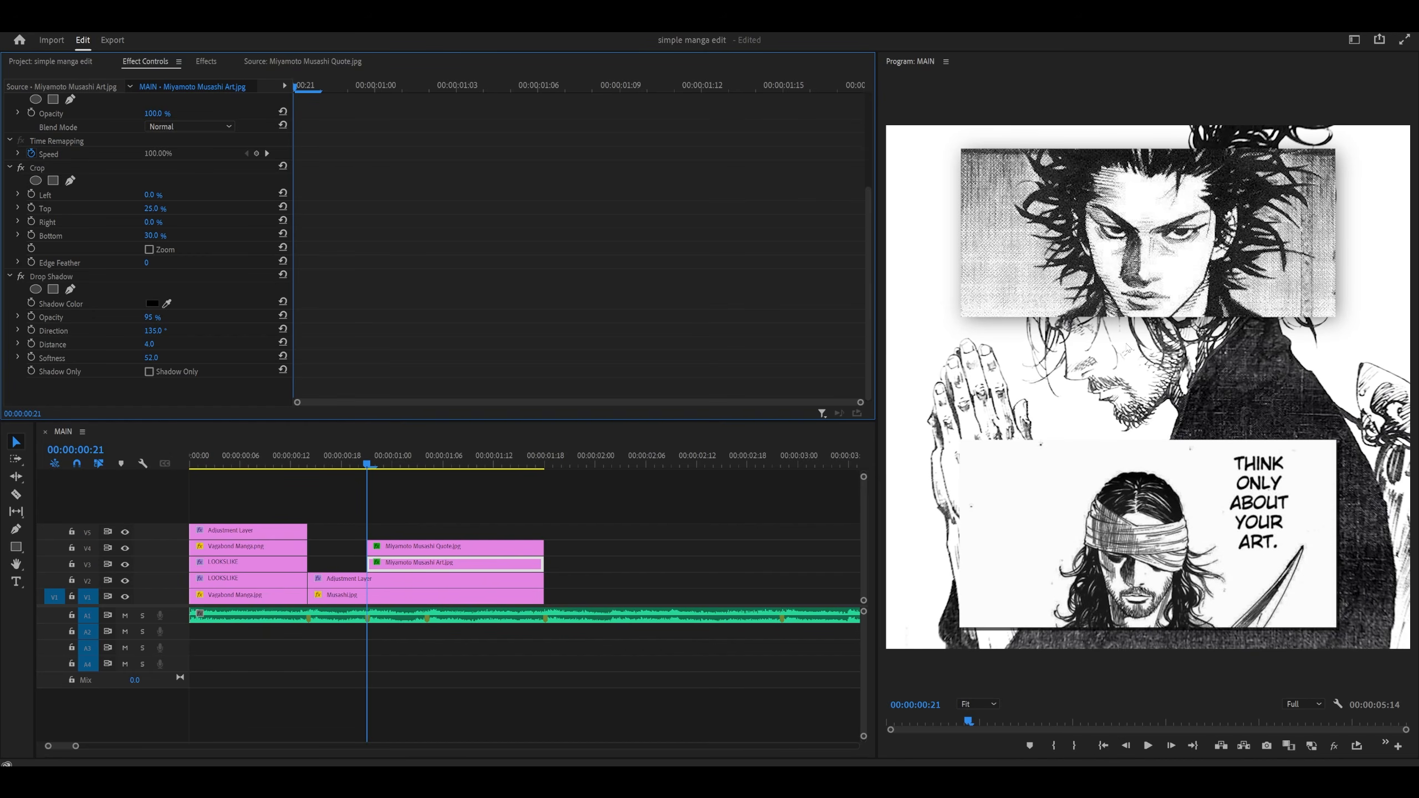
pyautogui.click(152, 358)
pyautogui.write('8')
pyautogui.press('Return')
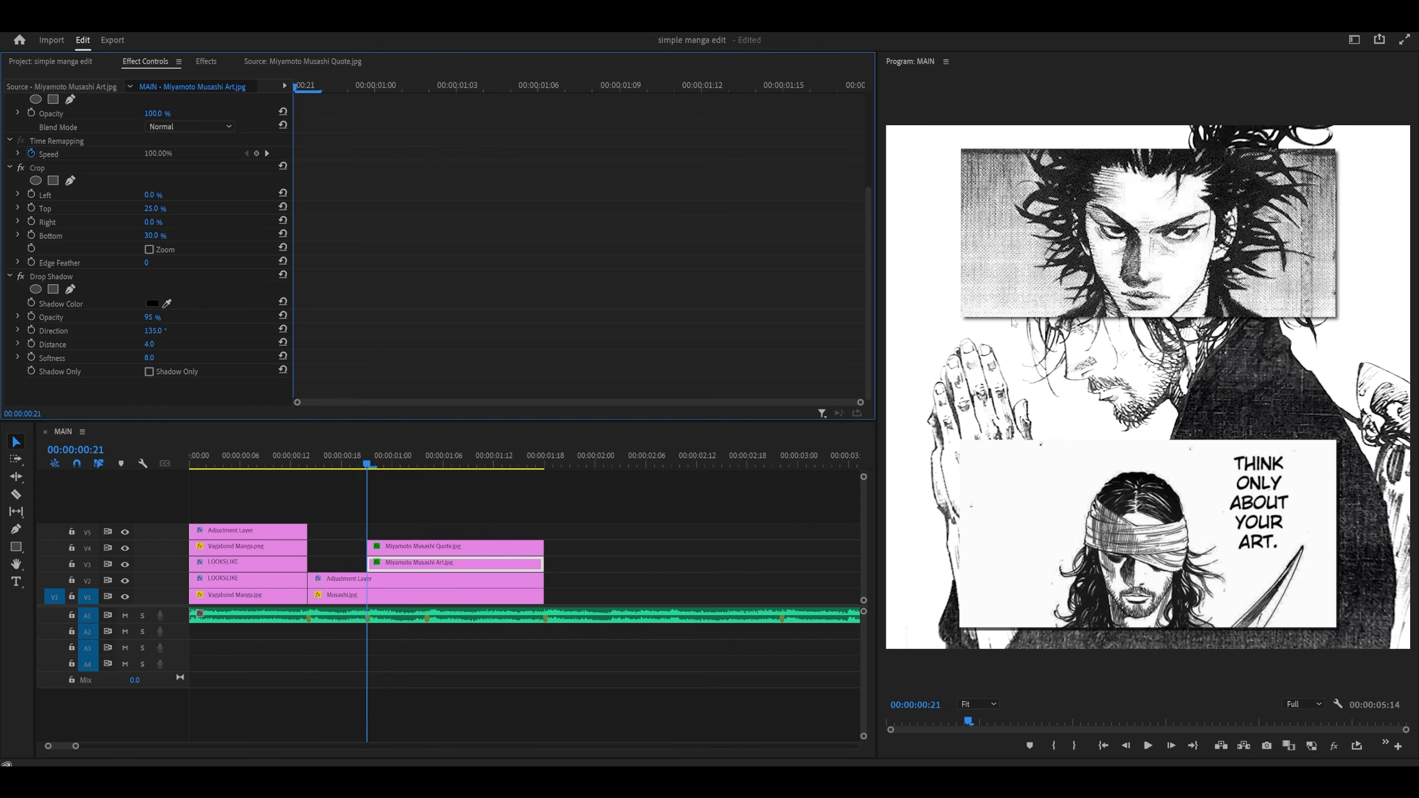
# - Set the softness of the Miyamoto Musashi Quote clip's drop shadow to 8
pyautogui.click(483, 547)
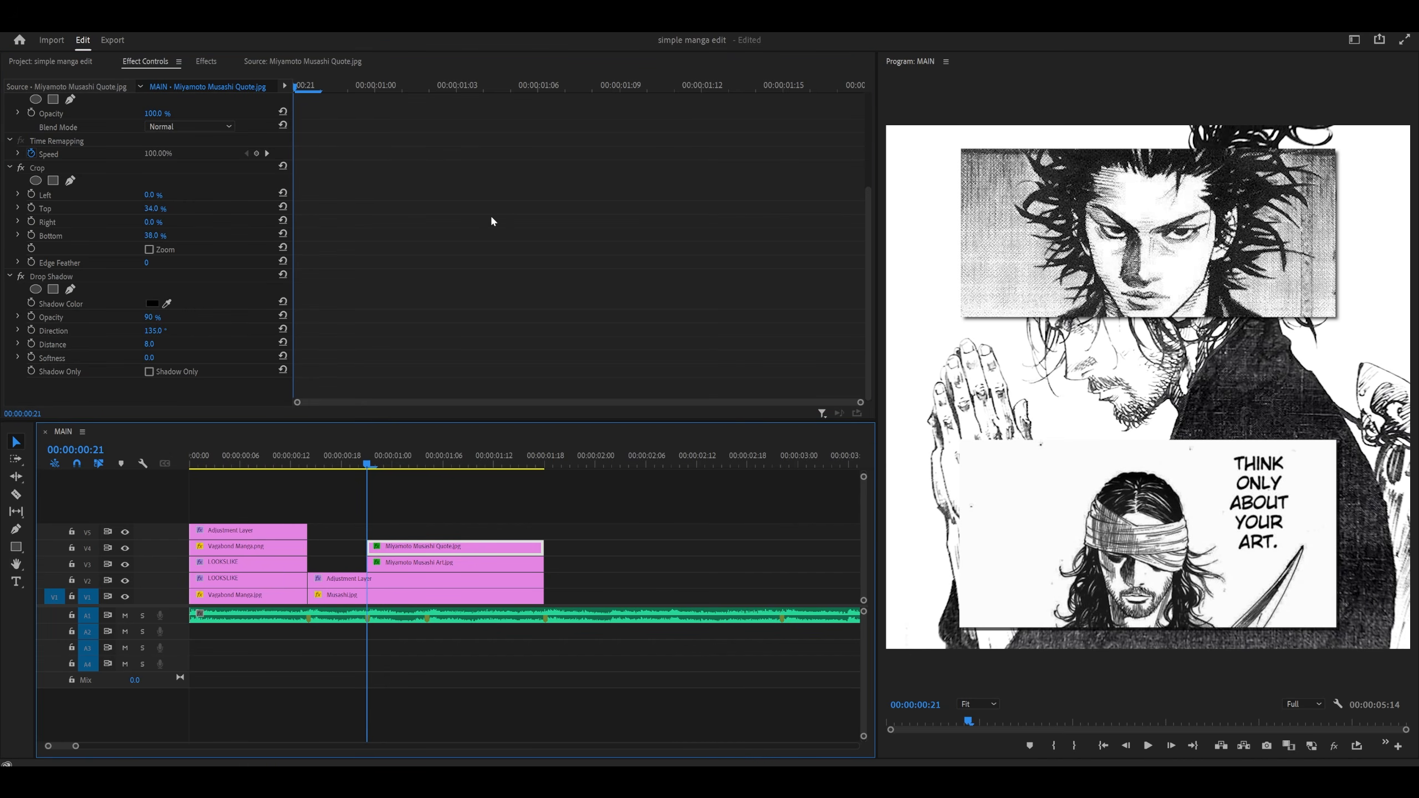
pyautogui.click(149, 358)
pyautogui.write('8')
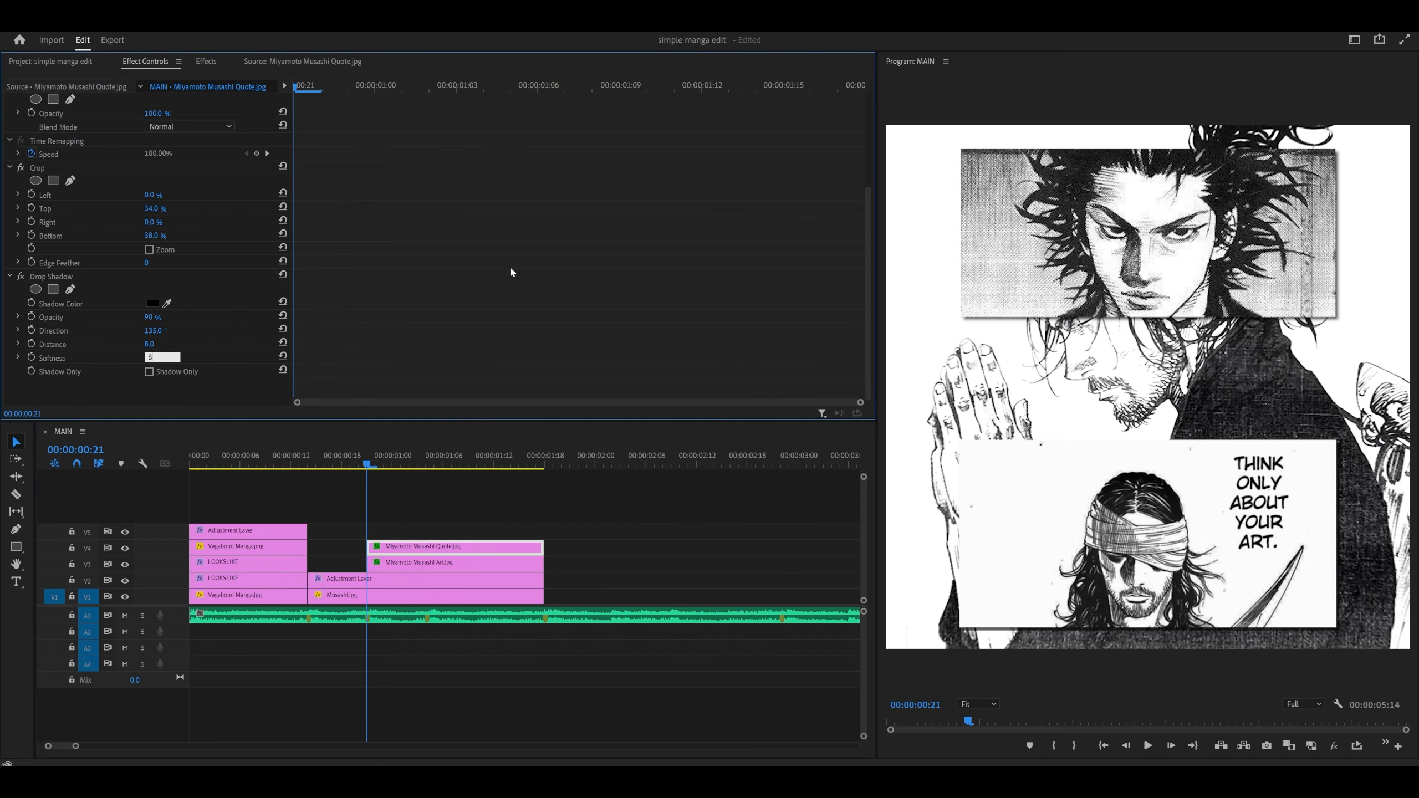
pyautogui.press('Return')
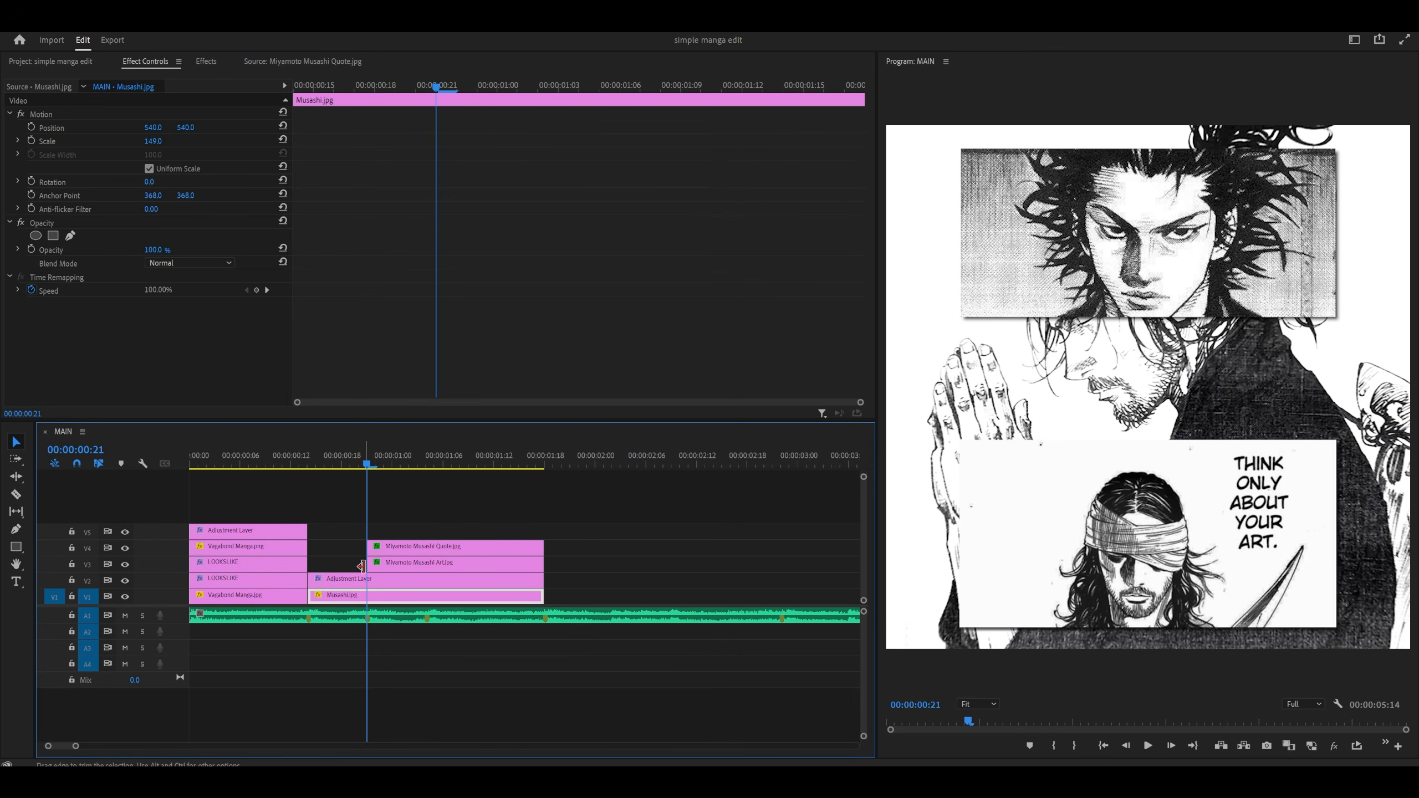
pyautogui.moveTo(366, 565); pyautogui.dragTo(426, 564)
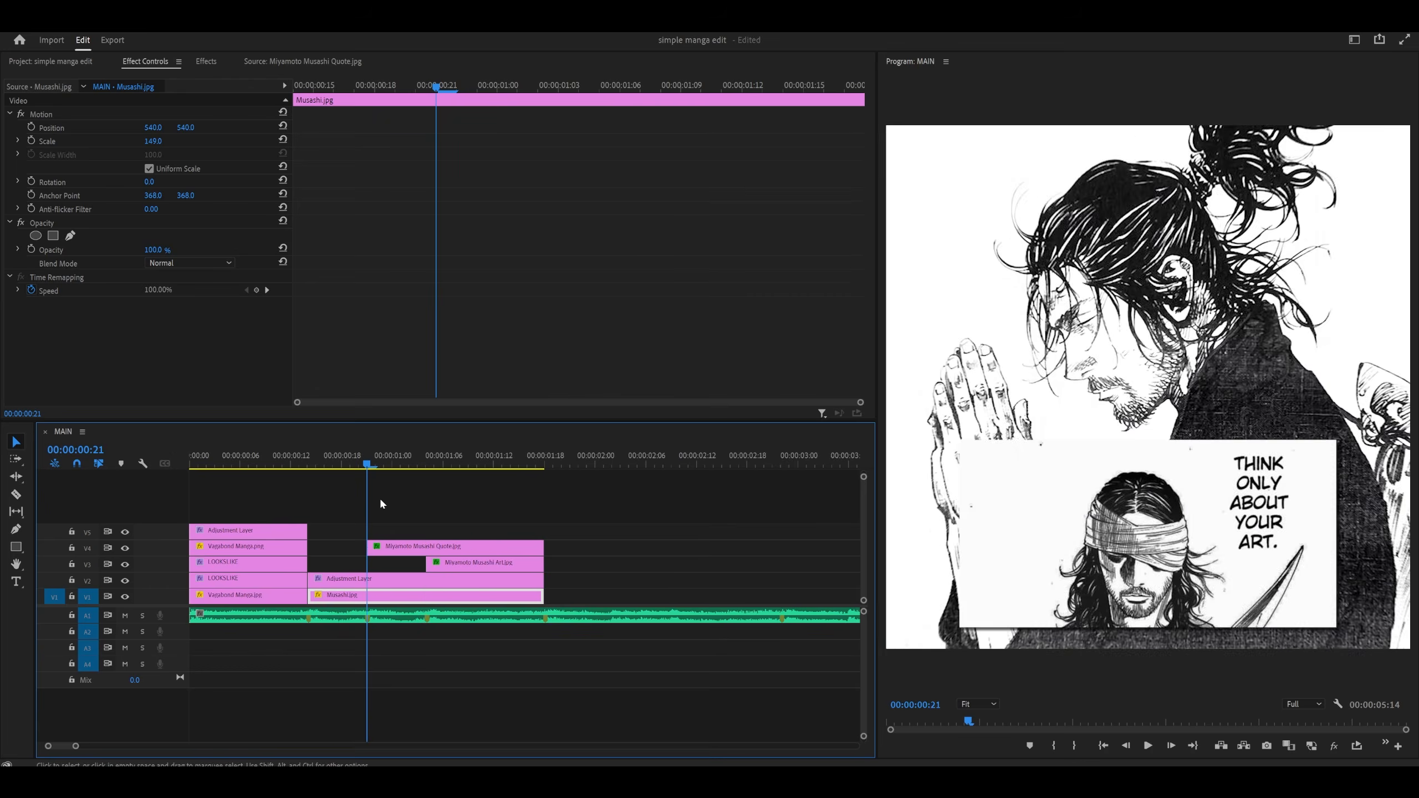
pyautogui.press('Home')
pyautogui.press('space')
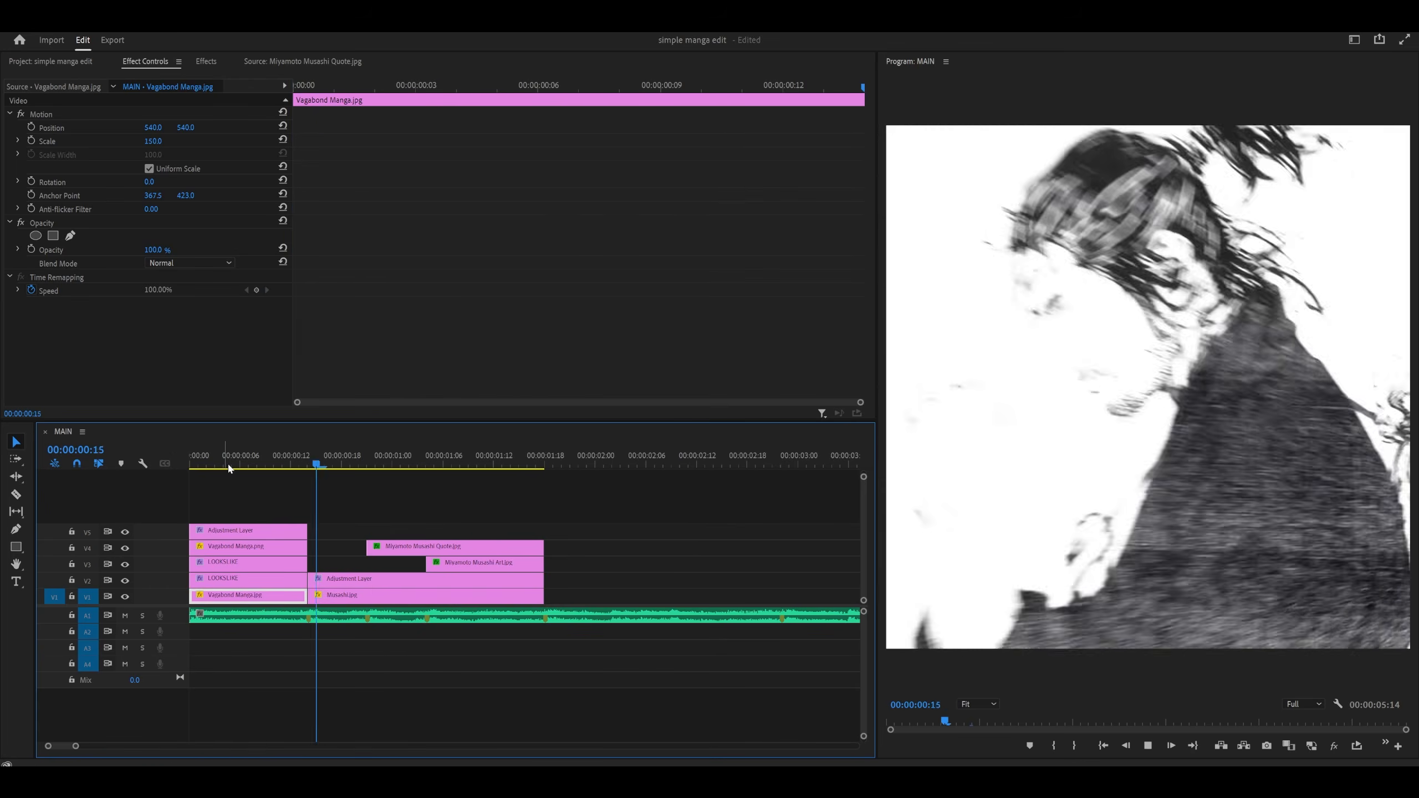
pyautogui.moveTo(229, 468); pyautogui.dragTo(367, 471)
pyautogui.hotkey('ctrl', 's')
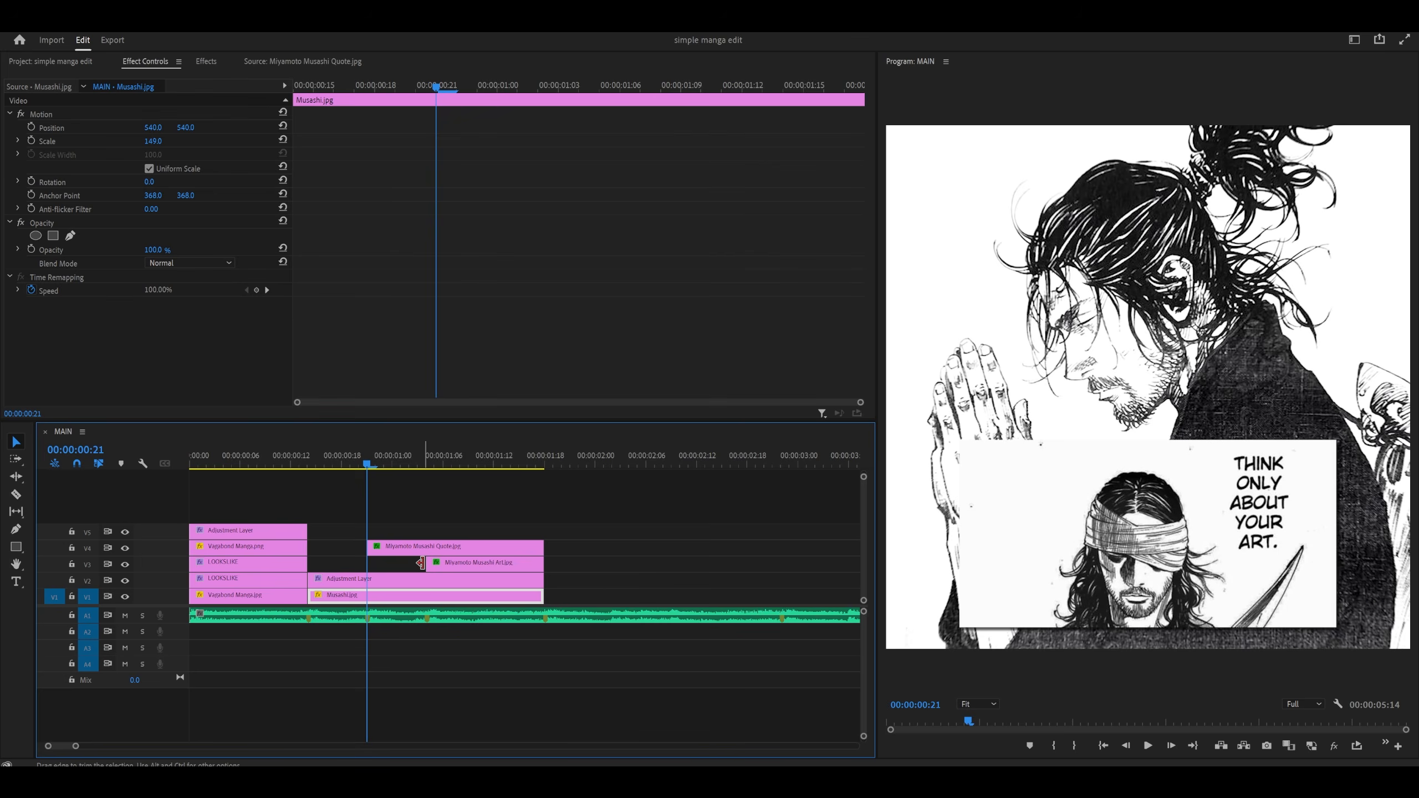
# - Trim the clips so Miyamoto Musashi Art starts at 00:00:00:21 and the quote clip starts at the following audio marker
pyautogui.moveTo(423, 563); pyautogui.dragTo(364, 563)
pyautogui.moveTo(370, 548); pyautogui.dragTo(426, 549)
# - Add a starting position keyframe to the Miyamoto Musashi Art clip at 00:00:00:21, with horizontal position -410 so the panel sits outside the frame
pyautogui.click(416, 562)
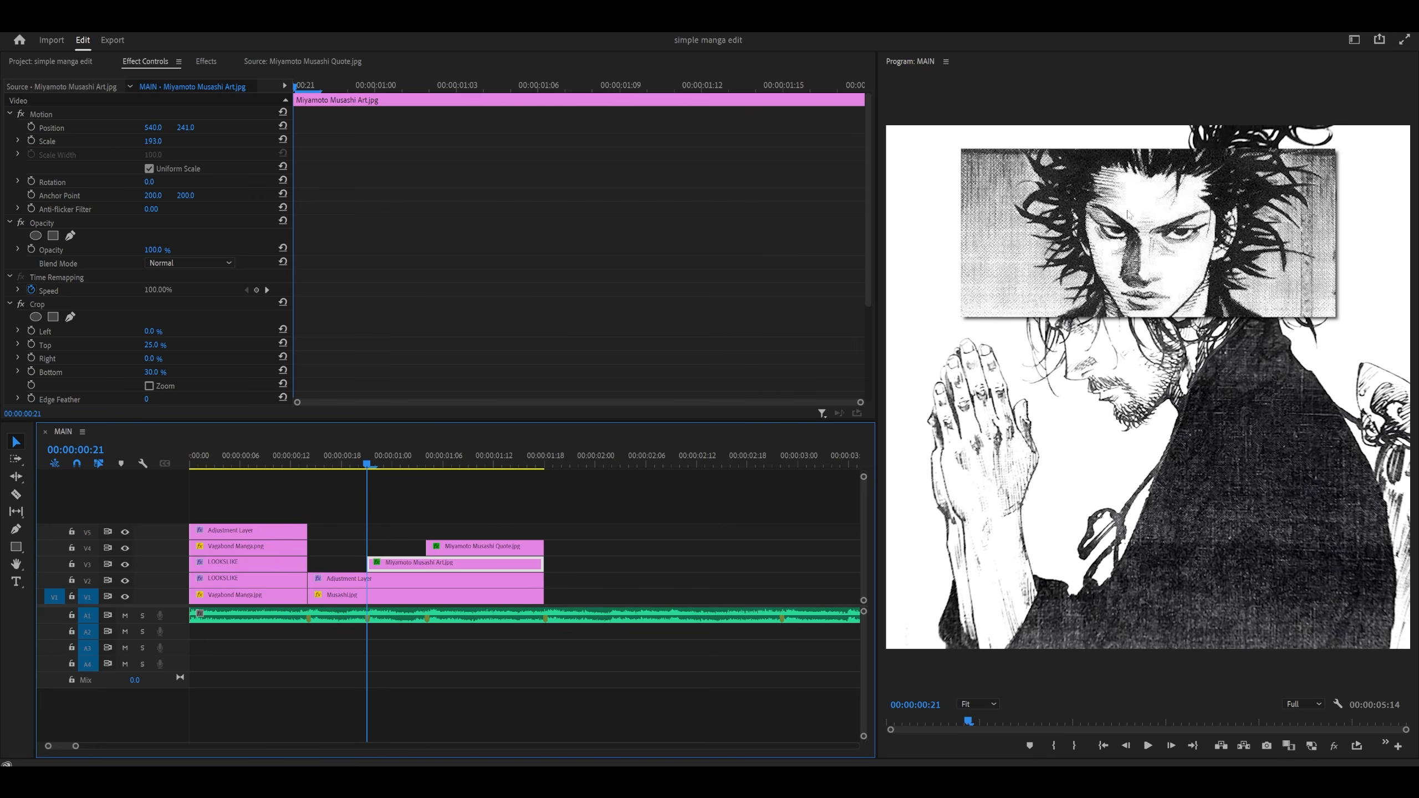
pyautogui.click(31, 127)
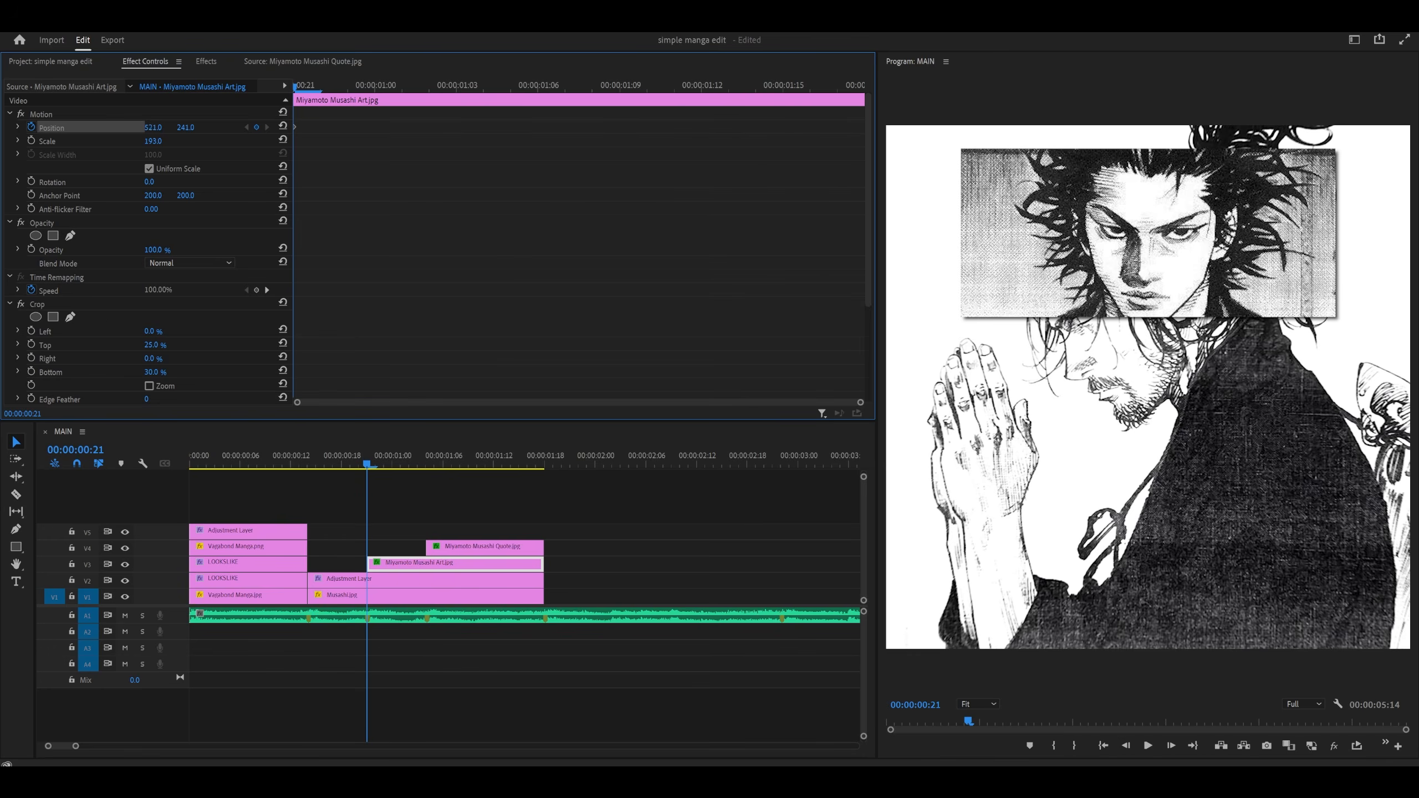
pyautogui.moveTo(148, 127); pyautogui.dragTo(17, 127)
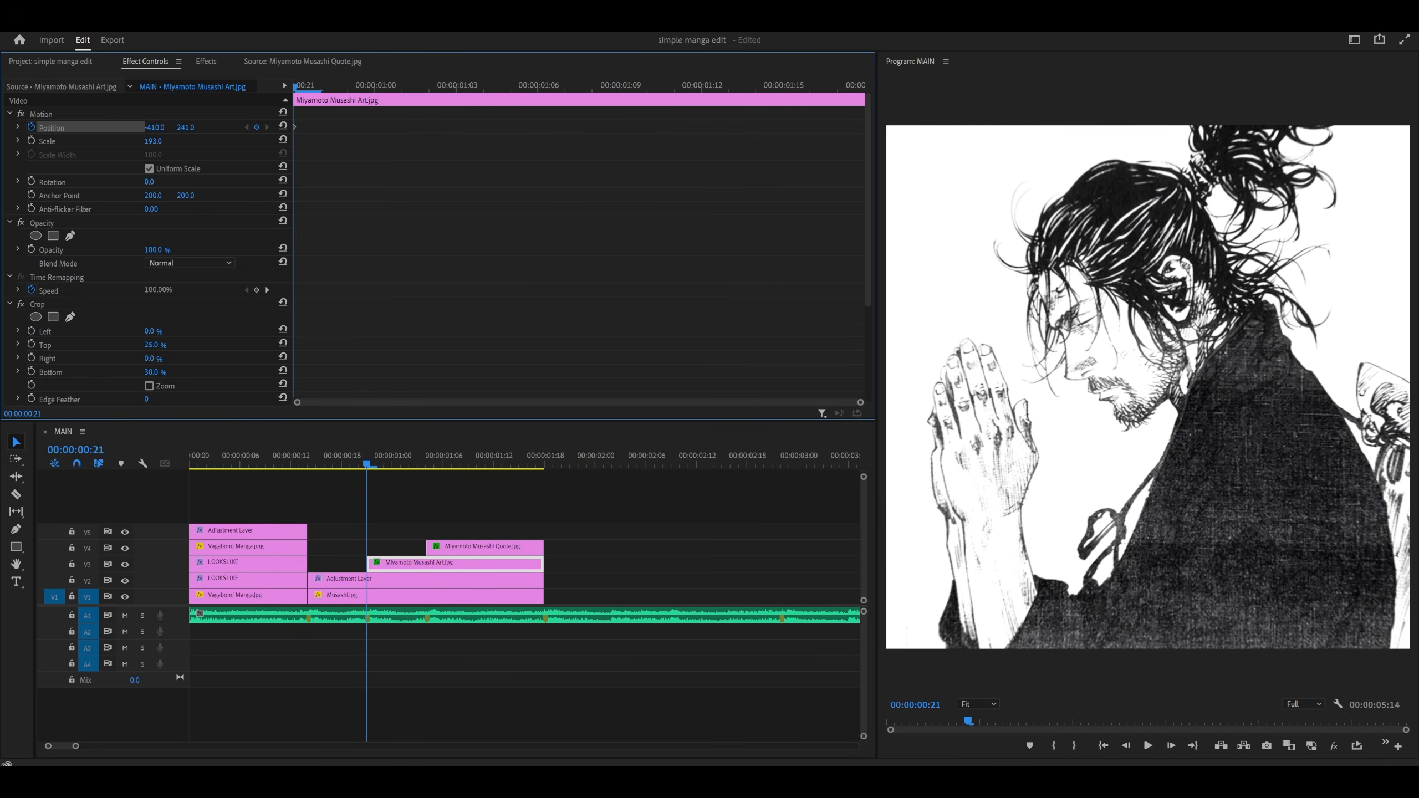
# - Add an ending position keyframe to the Miyamoto Musashi Art clip at 00:00:01:16, at 540 horizontally and about 255 vertically
pyautogui.moveTo(387, 464); pyautogui.dragTo(534, 470)
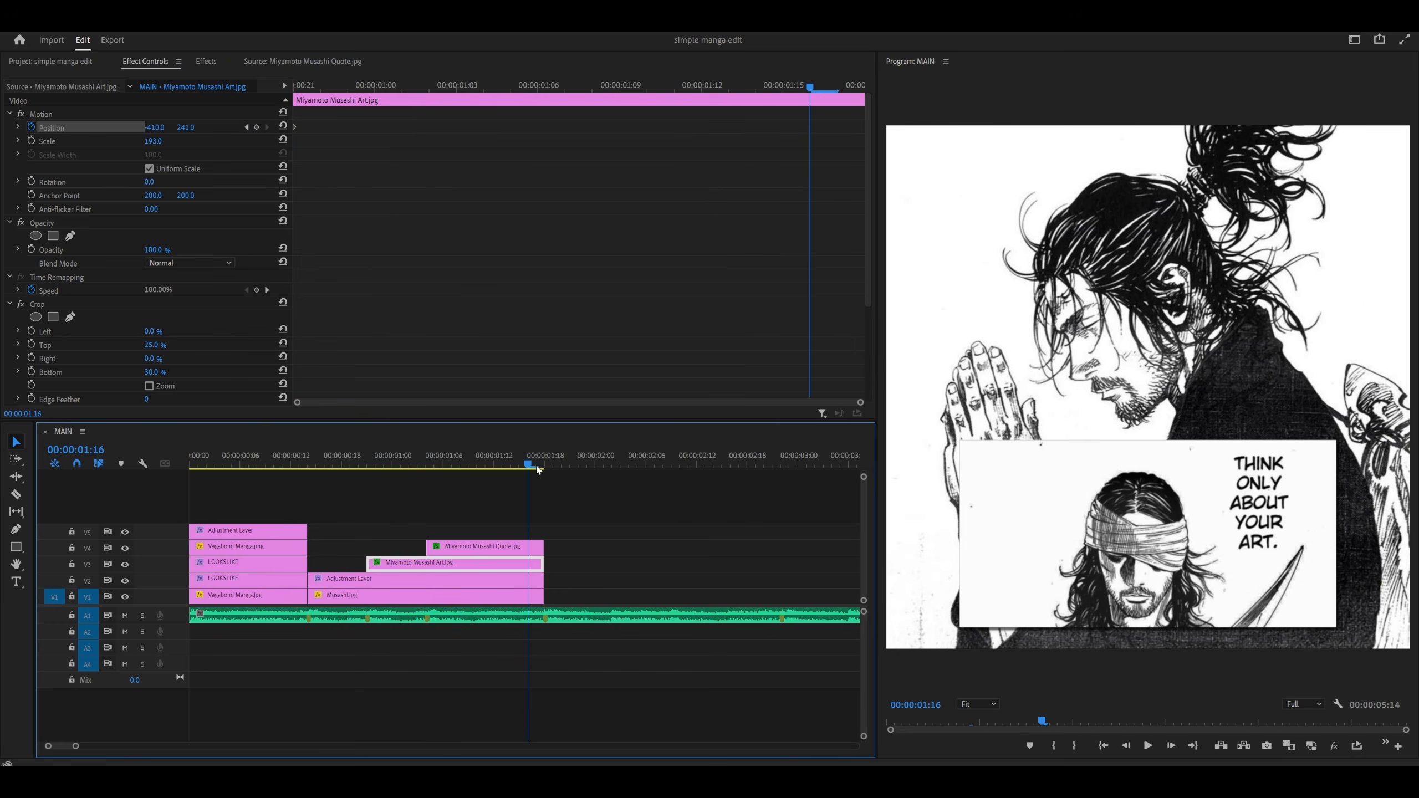
pyautogui.moveTo(152, 127); pyautogui.dragTo(257, 129)
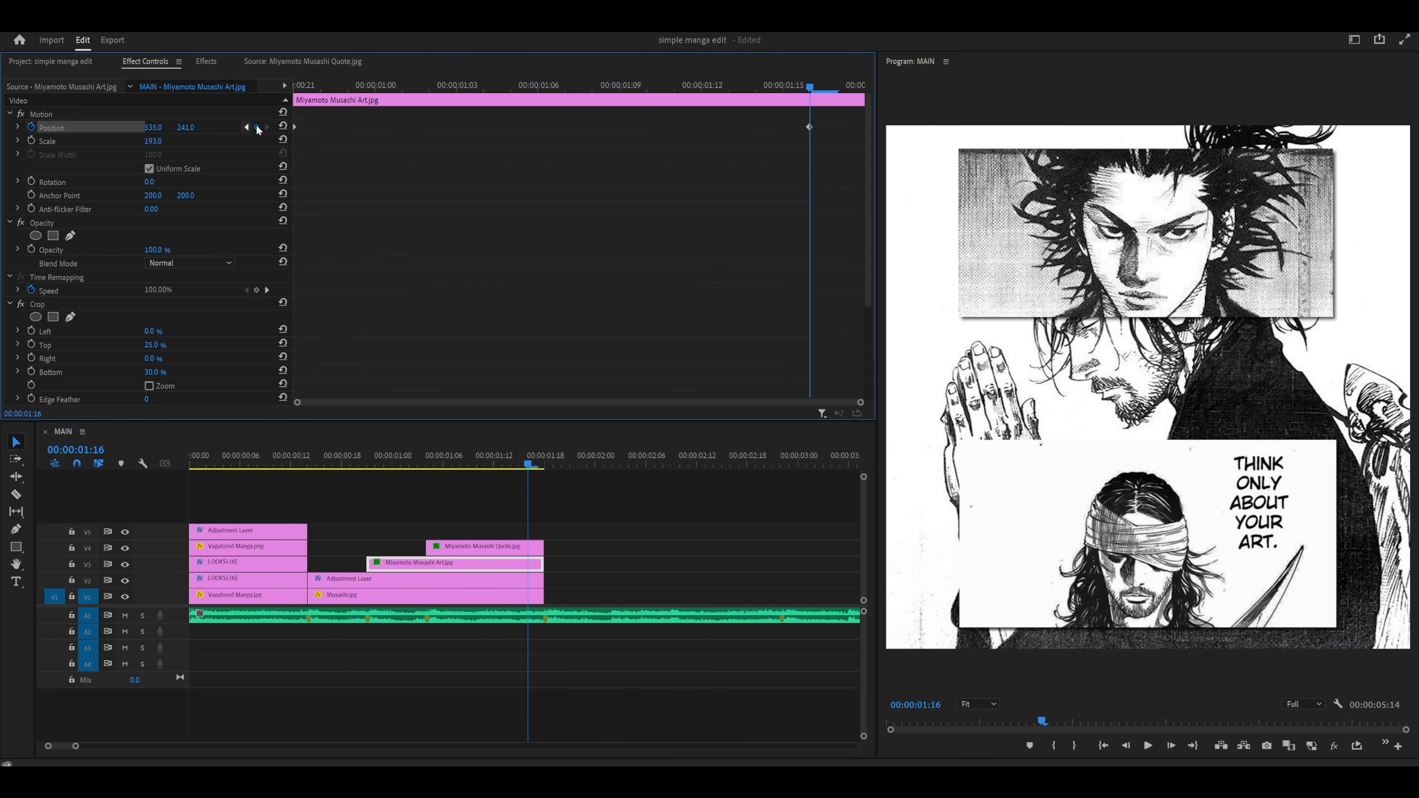
pyautogui.click(283, 127)
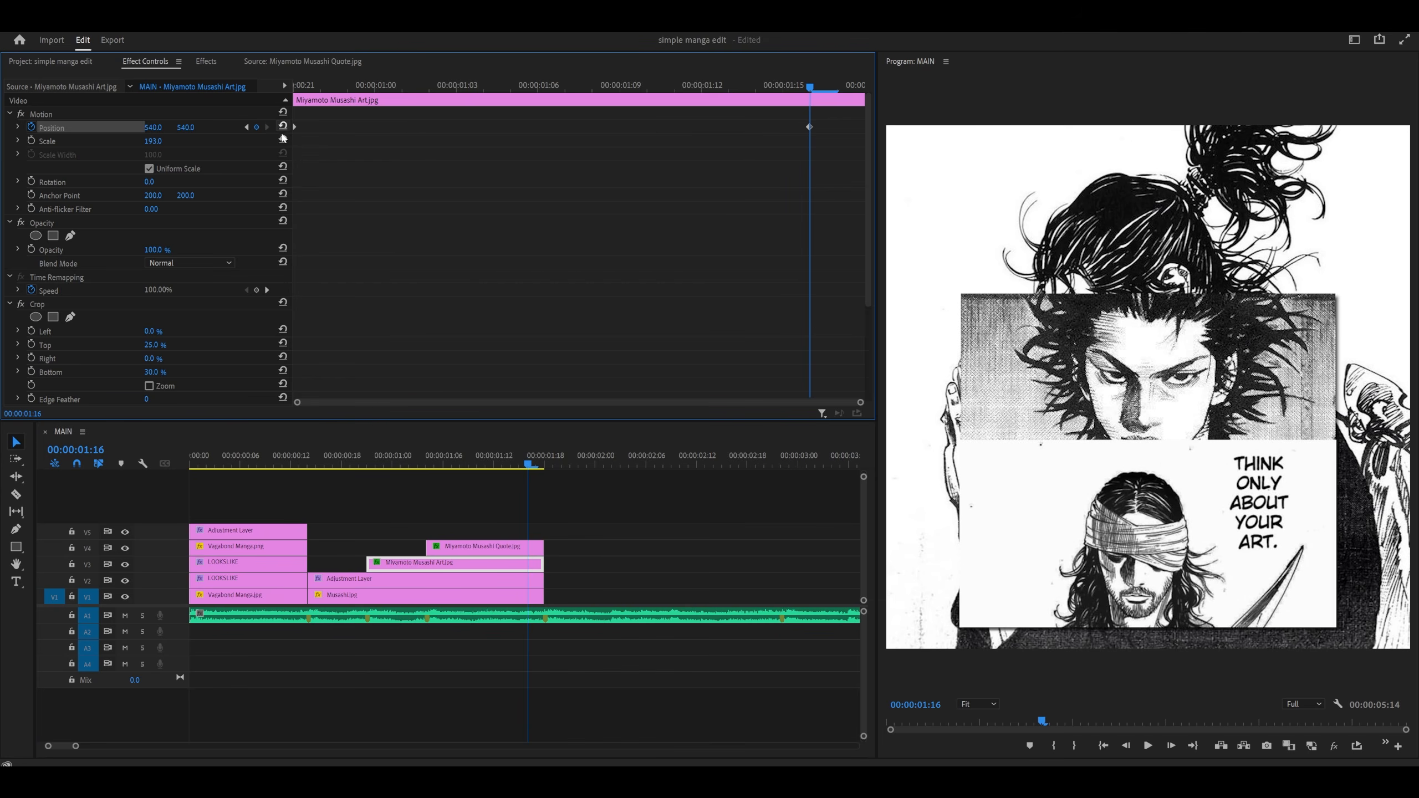
pyautogui.moveTo(197, 128); pyautogui.dragTo(114, 128)
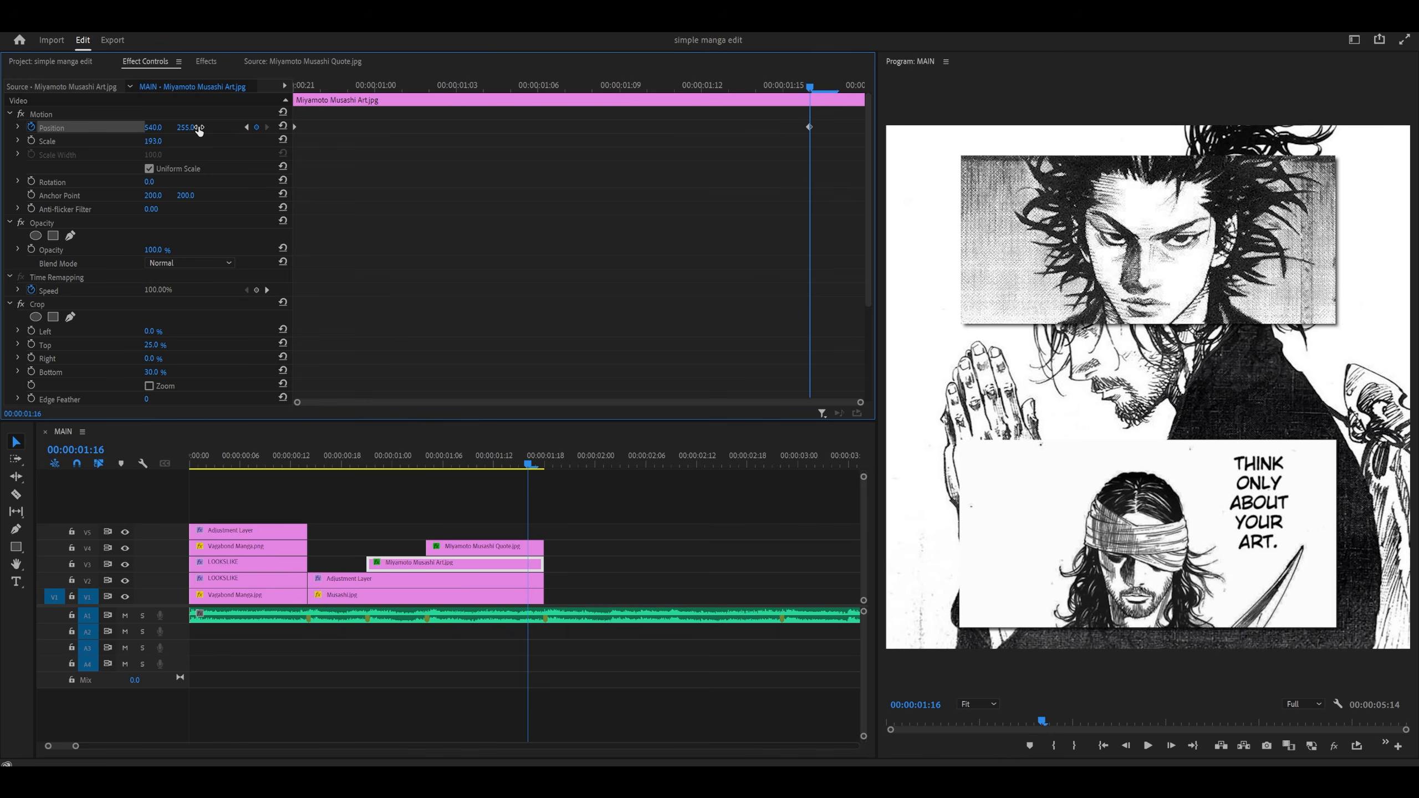
# - Check the Art clip's starting keyframe and set the ending keyframe's vertical position to 241 to match, and save the project
pyautogui.click(189, 127)
pyautogui.click(306, 88)
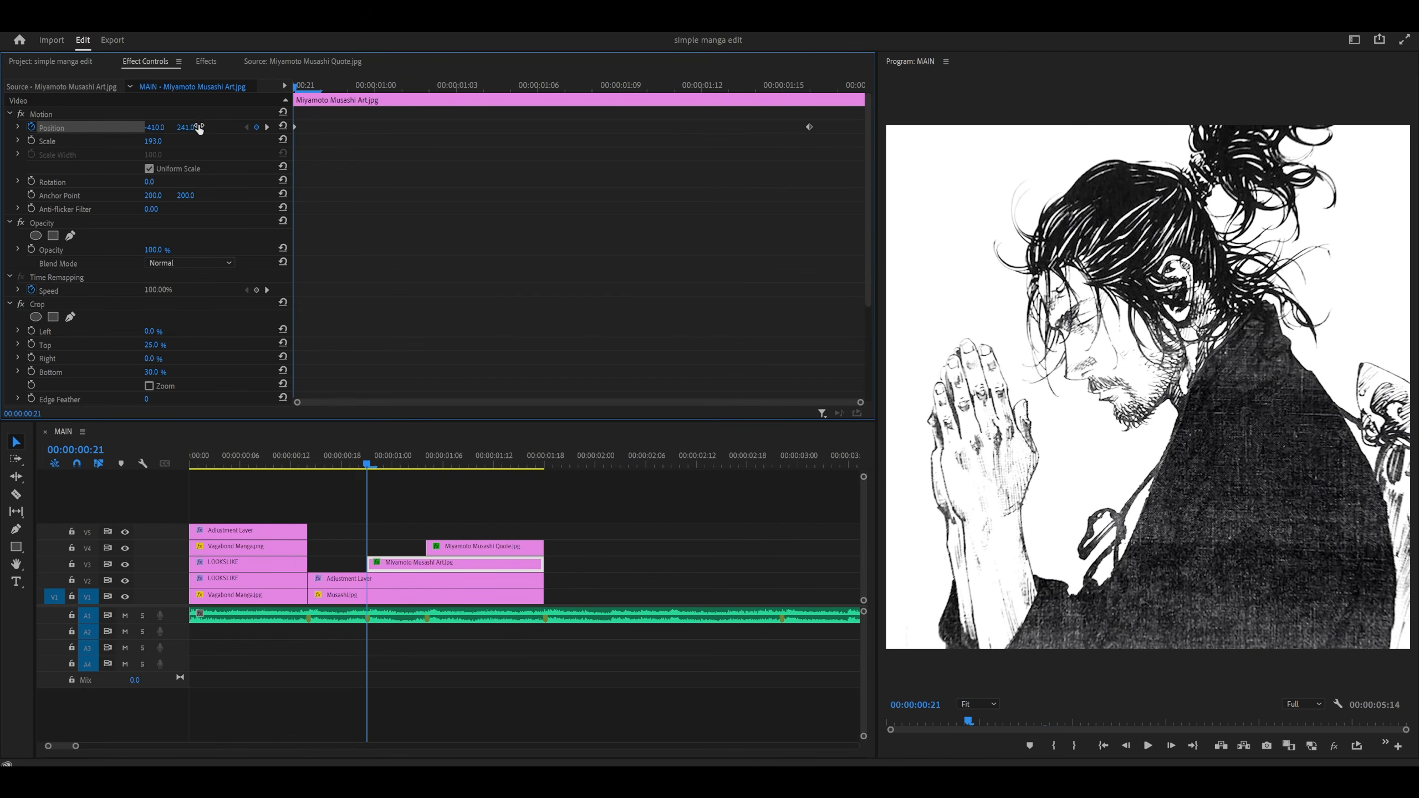
pyautogui.click(197, 126)
pyautogui.moveTo(296, 128); pyautogui.dragTo(290, 124)
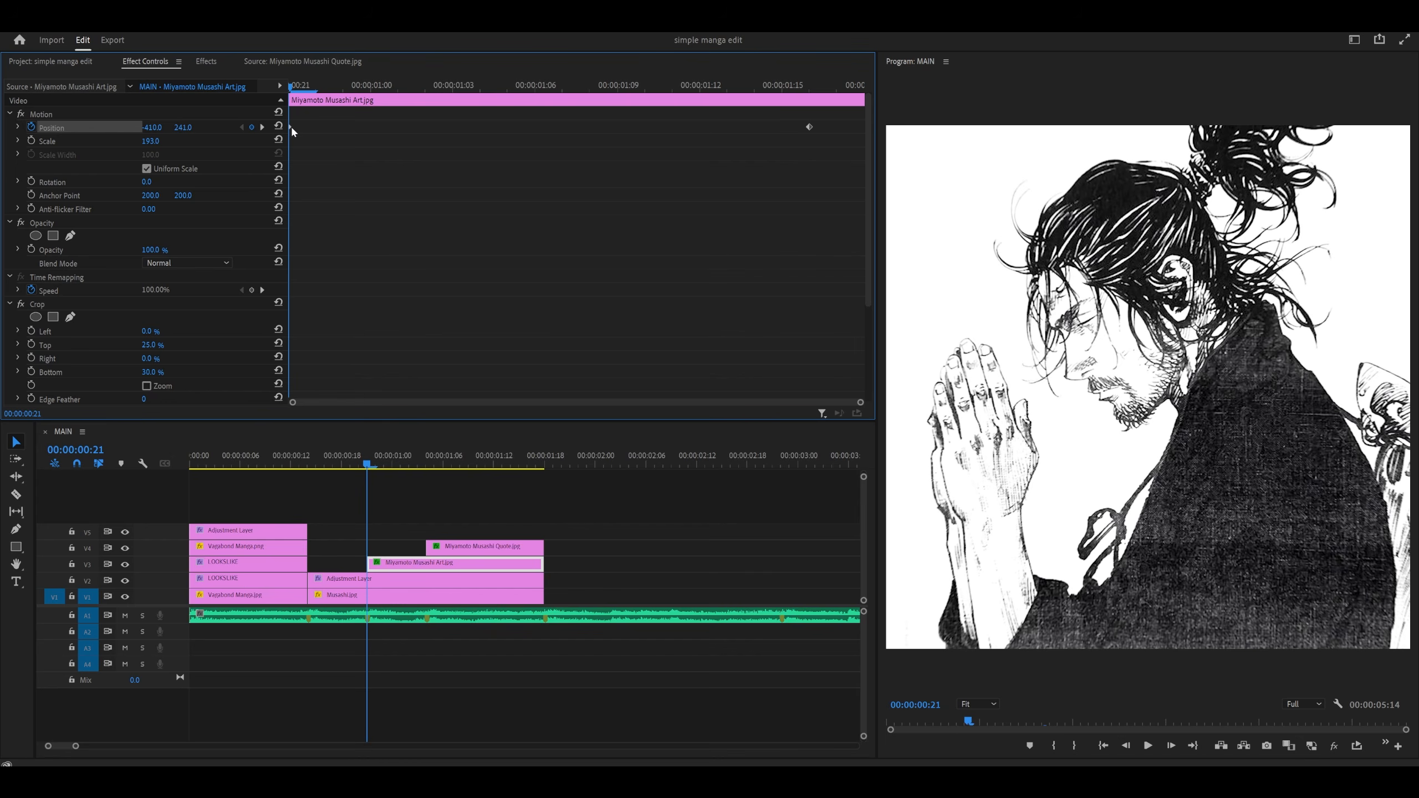
pyautogui.click(809, 87)
pyautogui.click(184, 127)
pyautogui.write('2')
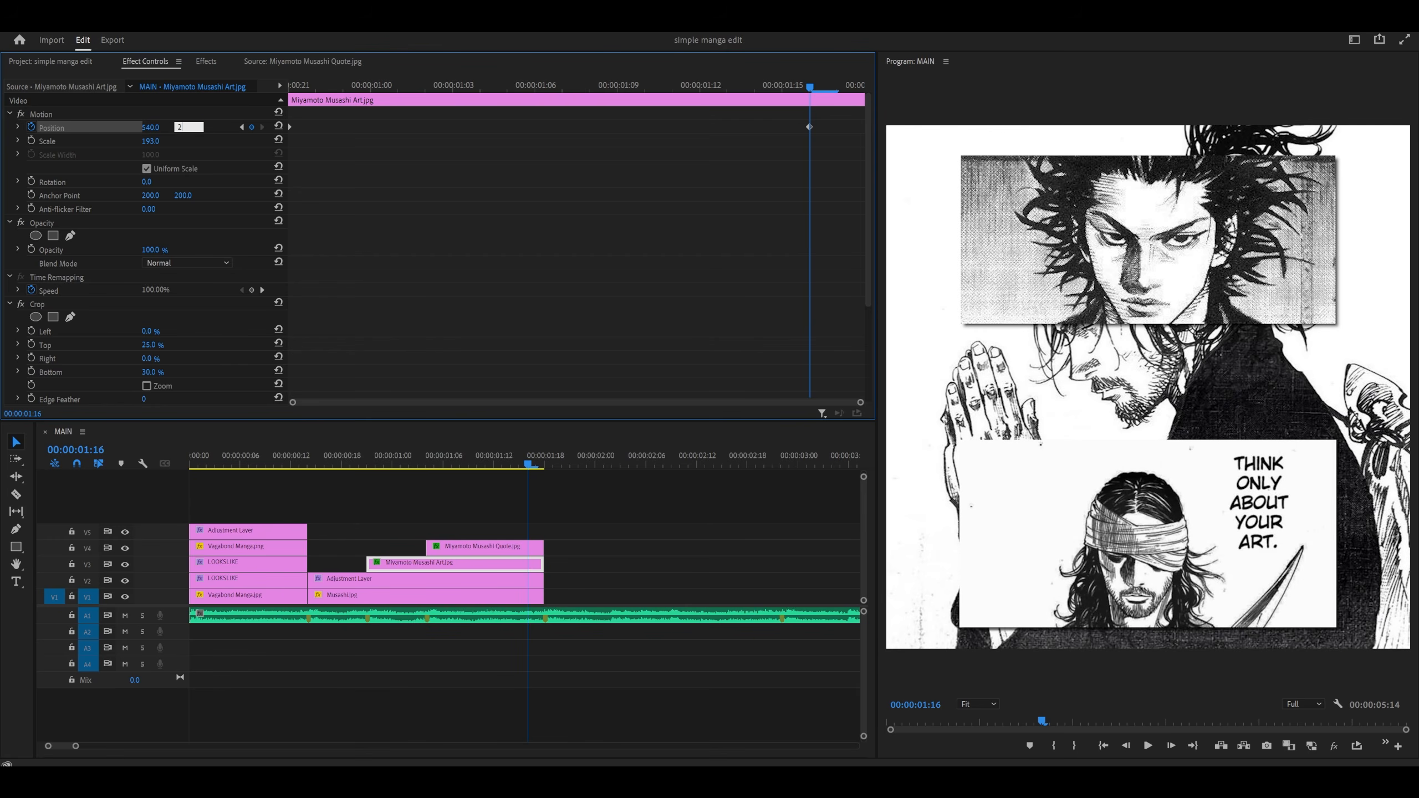
pyautogui.write('41')
pyautogui.press('Return')
pyautogui.hotkey('ctrl', 's')
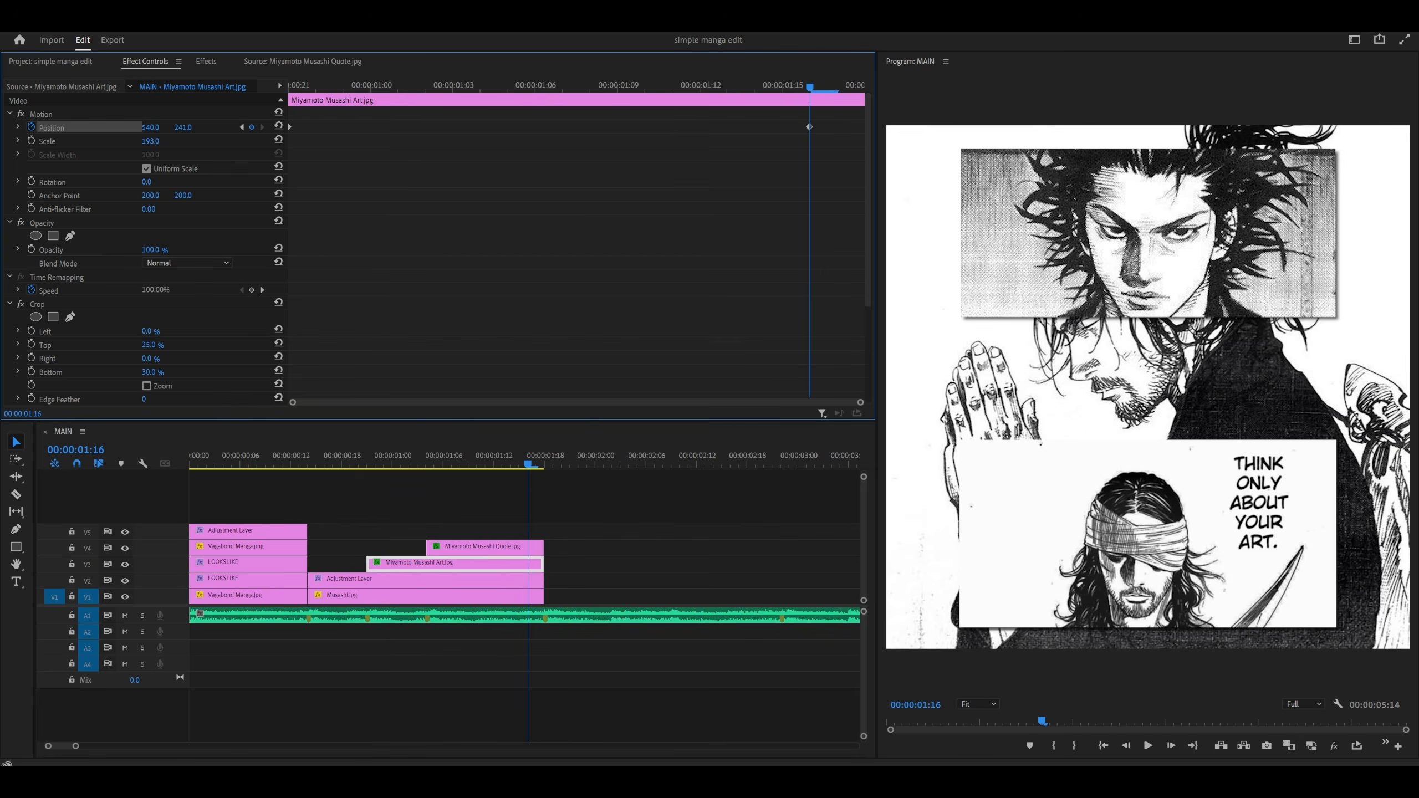
pyautogui.moveTo(183, 127); pyautogui.dragTo(794, 128)
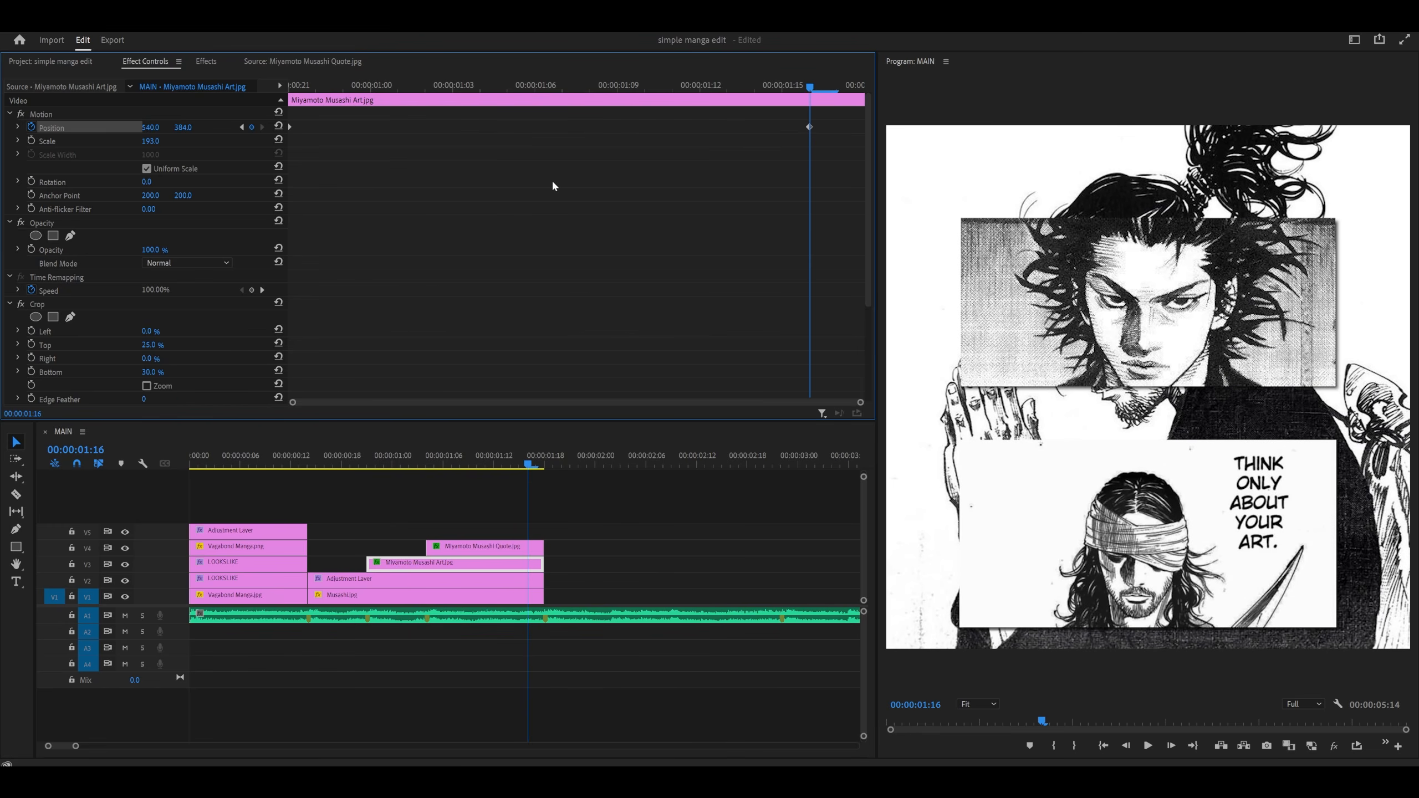
pyautogui.hotkey('ctrl', 'z')
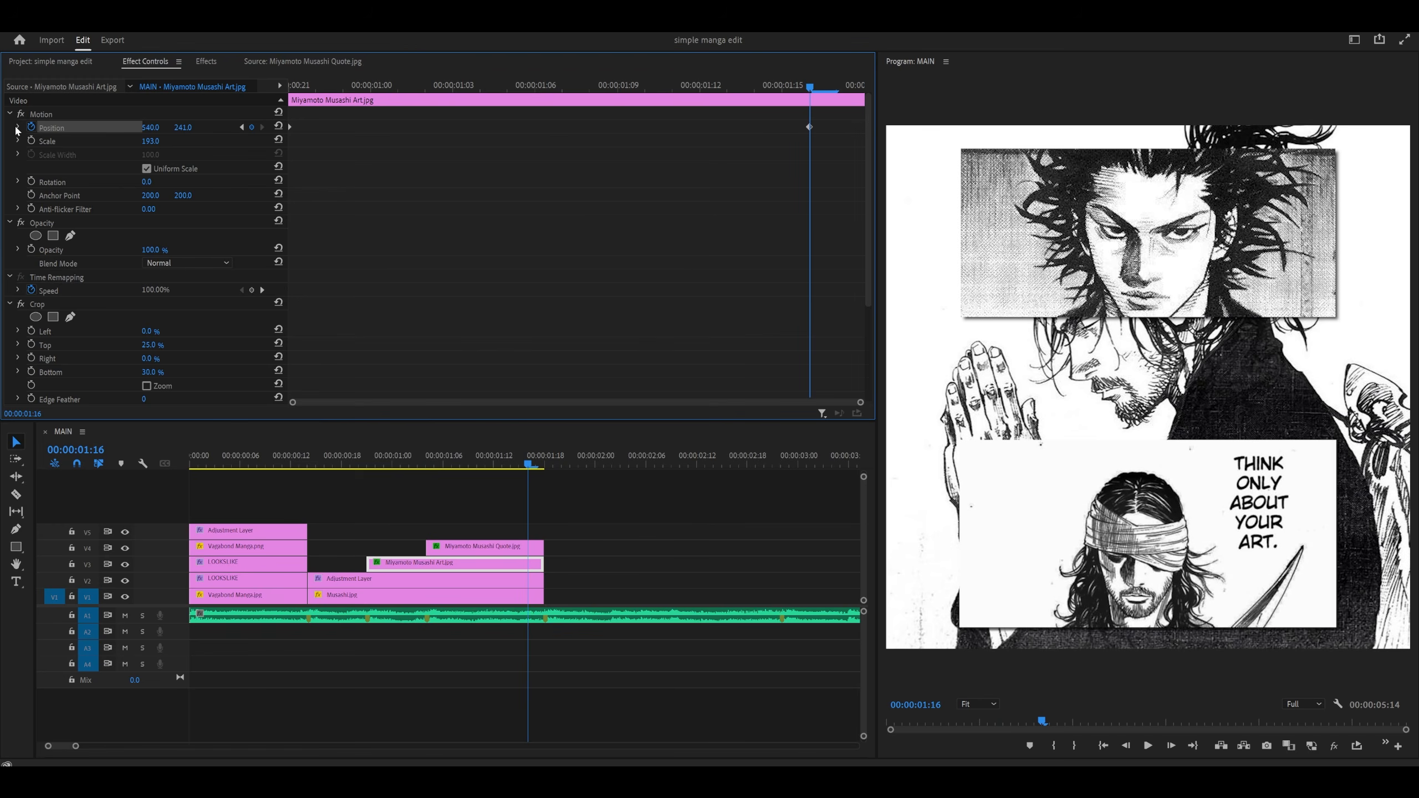
# - Shape the Art clip's position velocity curve into a fast start with a long ease-out, and extend the ending keyframe to the clip's end
pyautogui.click(18, 127)
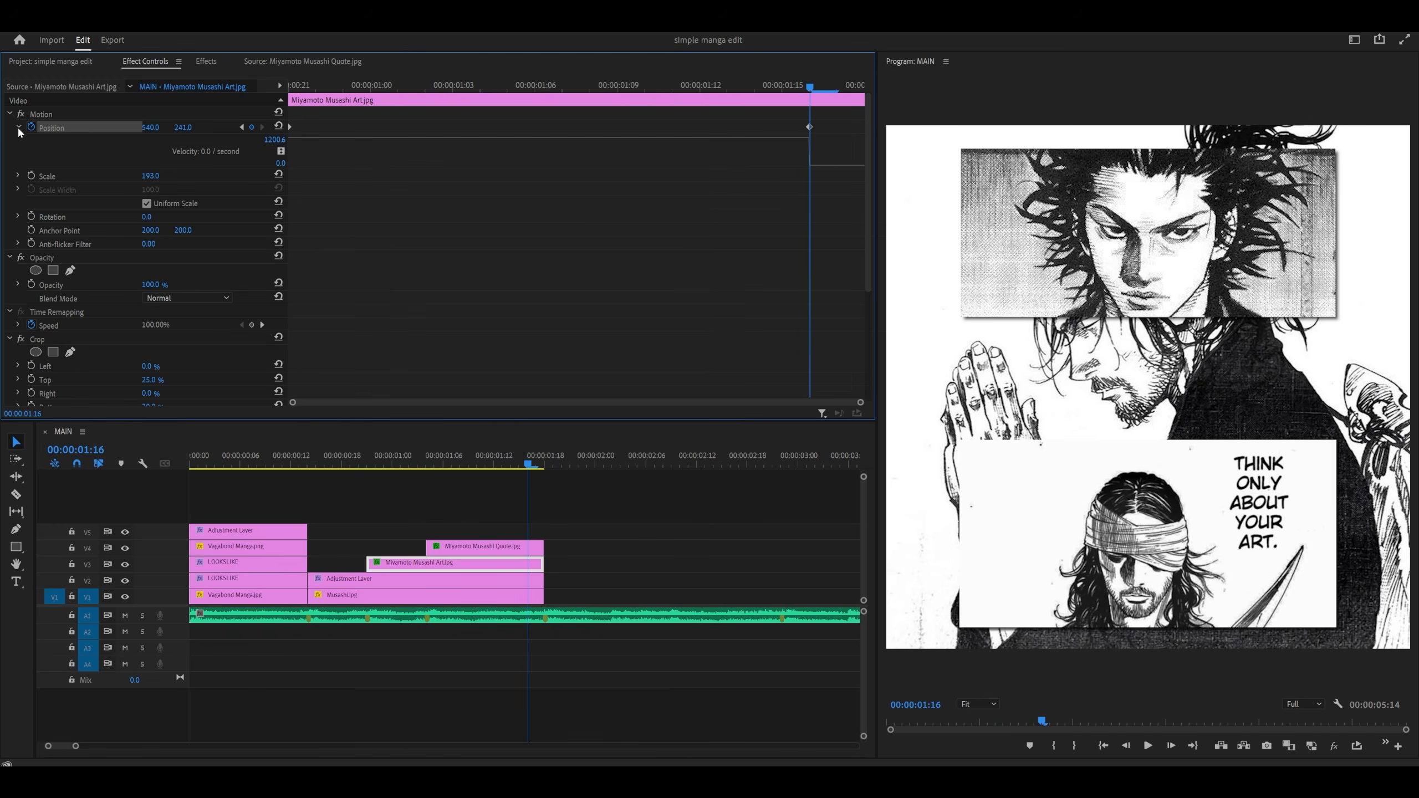
pyautogui.click(809, 127)
pyautogui.moveTo(766, 138); pyautogui.dragTo(551, 305)
pyautogui.moveTo(810, 127); pyautogui.dragTo(862, 127)
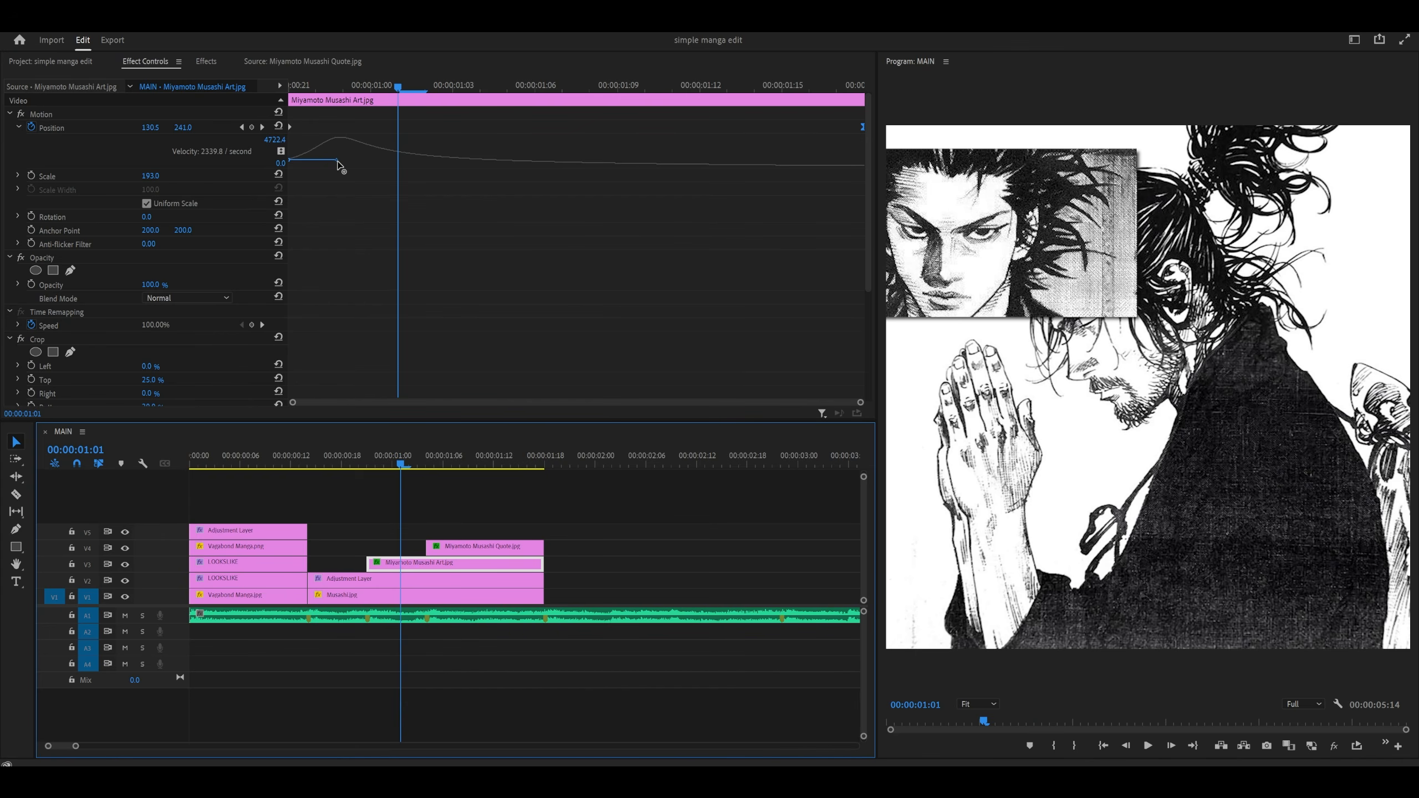
pyautogui.moveTo(338, 165); pyautogui.dragTo(309, 186)
pyautogui.hotkey('ctrl', 's')
# - Keyframe the quote clip's position to slide in from beyond the frame's right side, reaching 543, 870 at 00:00:01:17
pyautogui.click(451, 553)
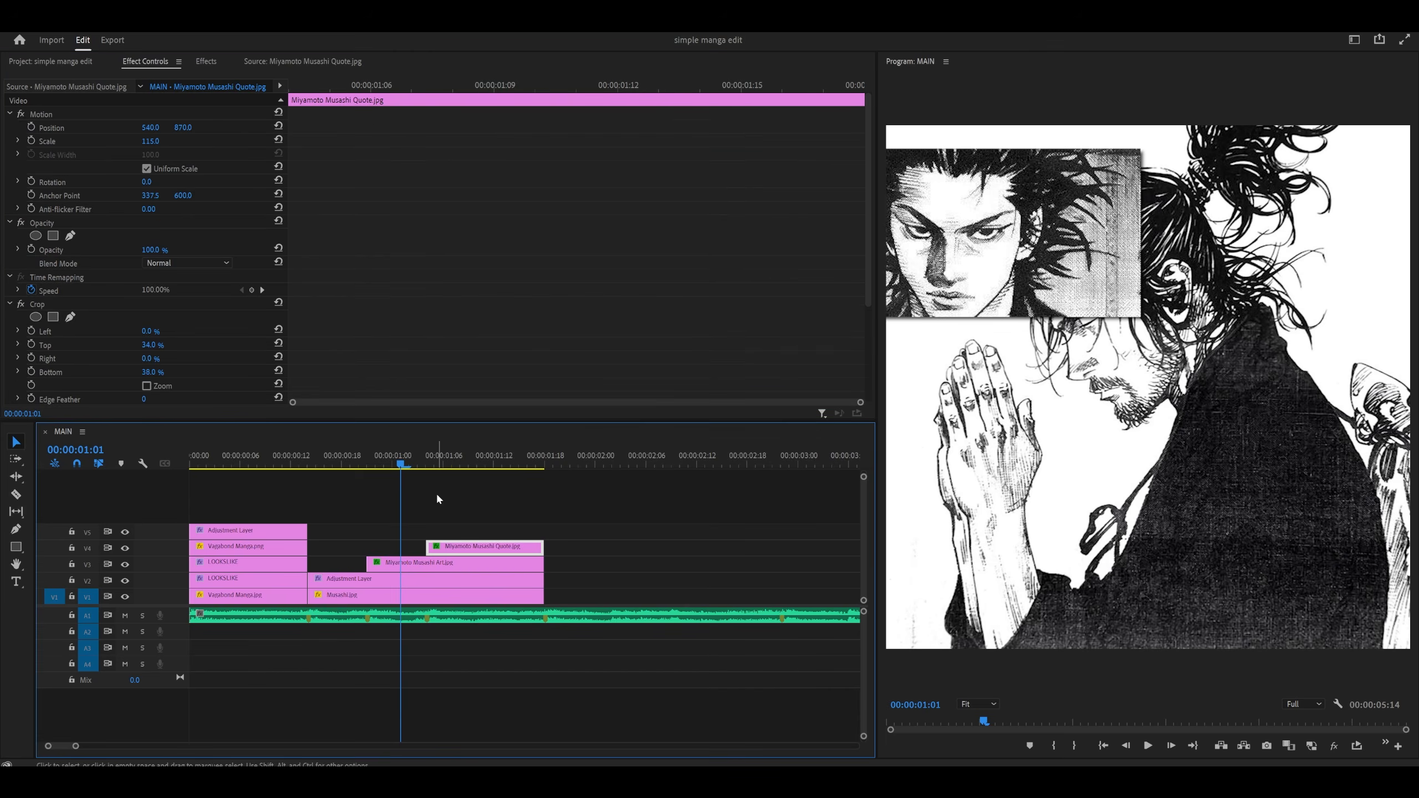
pyautogui.click(429, 460)
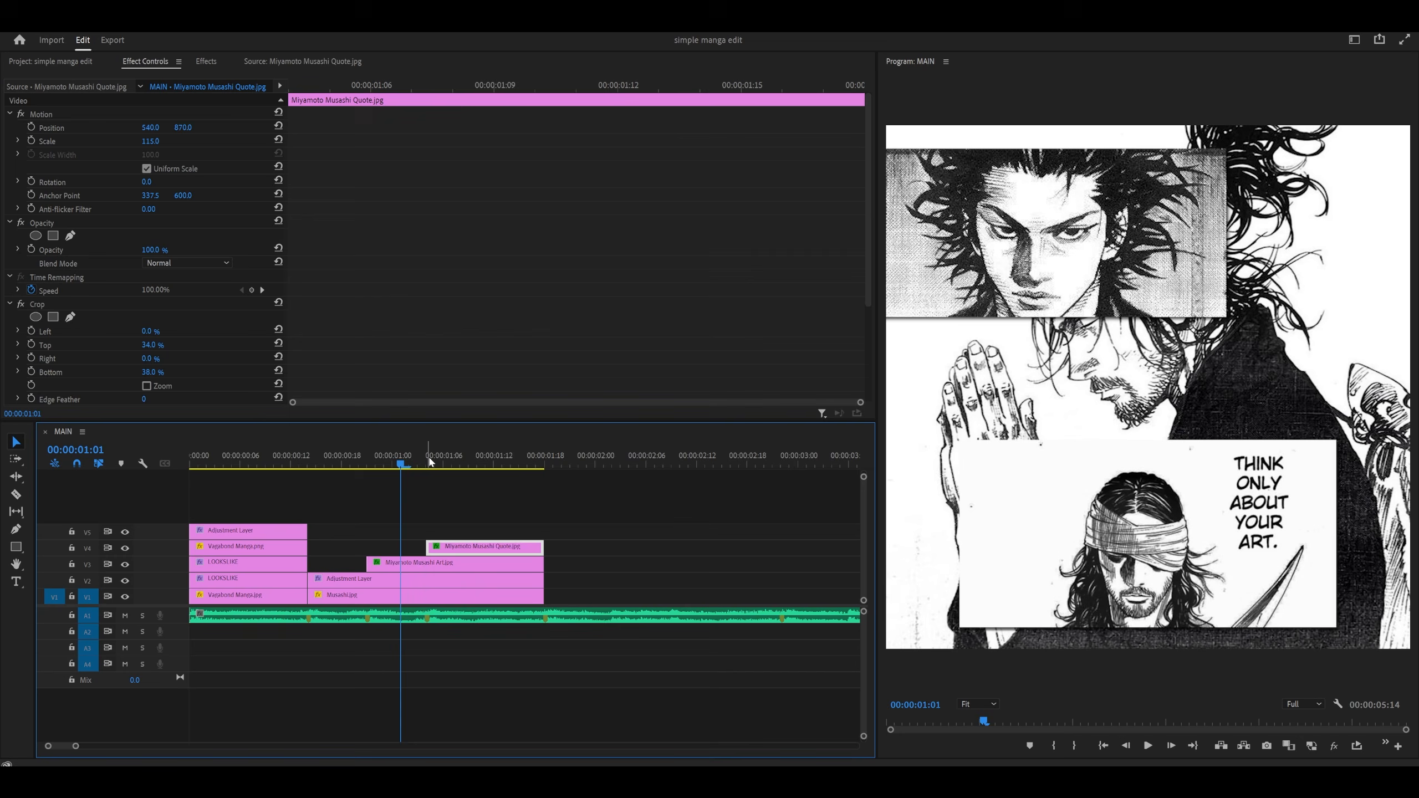
pyautogui.click(32, 128)
pyautogui.moveTo(150, 128); pyautogui.dragTo(683, 127)
pyautogui.moveTo(526, 463); pyautogui.dragTo(538, 463)
pyautogui.moveTo(150, 128); pyautogui.dragTo(21, 128)
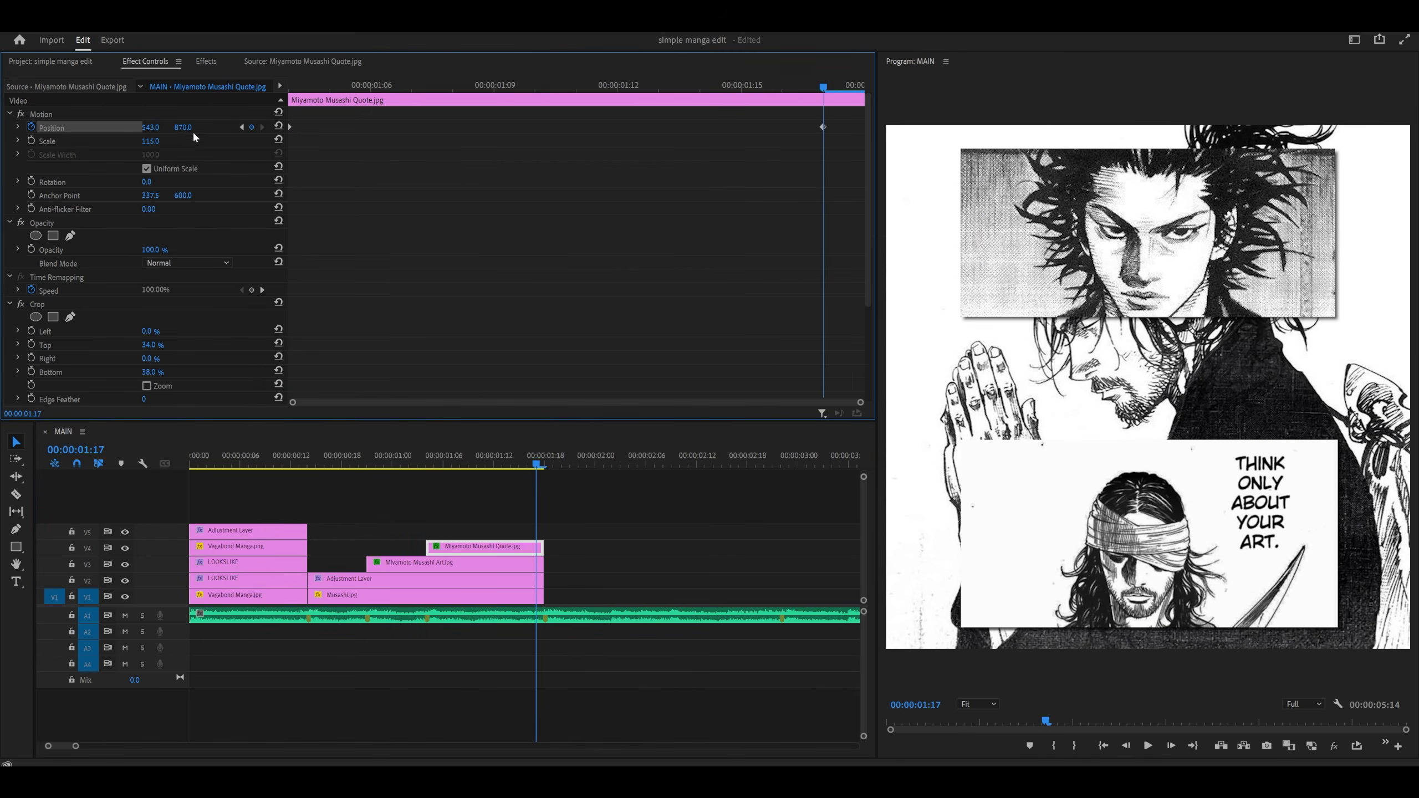
# - Ease the quote clip's position curve with a fast start and slow end, extend its ending keyframe to the clip's end, and save
pyautogui.click(17, 127)
pyautogui.click(823, 127)
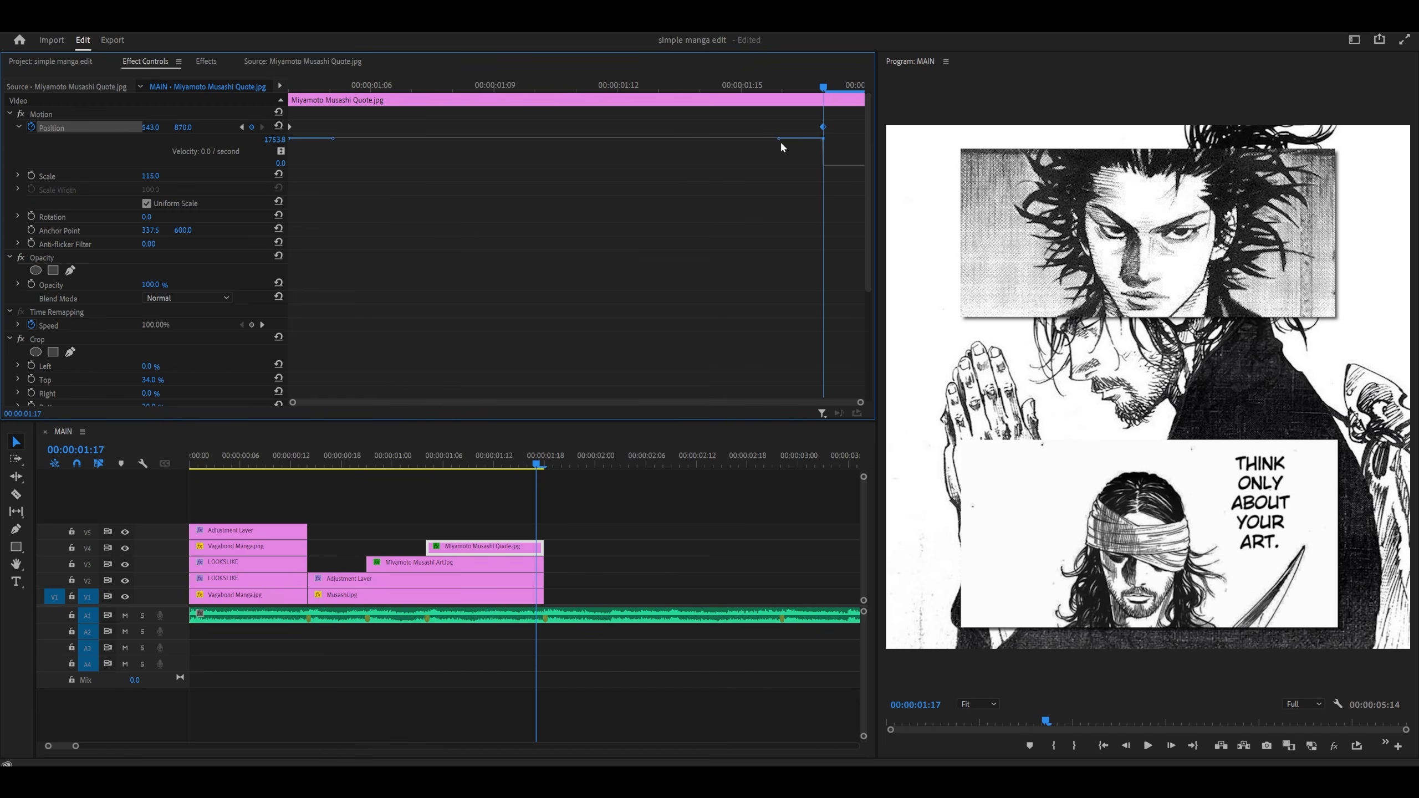
pyautogui.click(779, 140)
pyautogui.click(824, 128)
pyautogui.moveTo(780, 139); pyautogui.dragTo(463, 241)
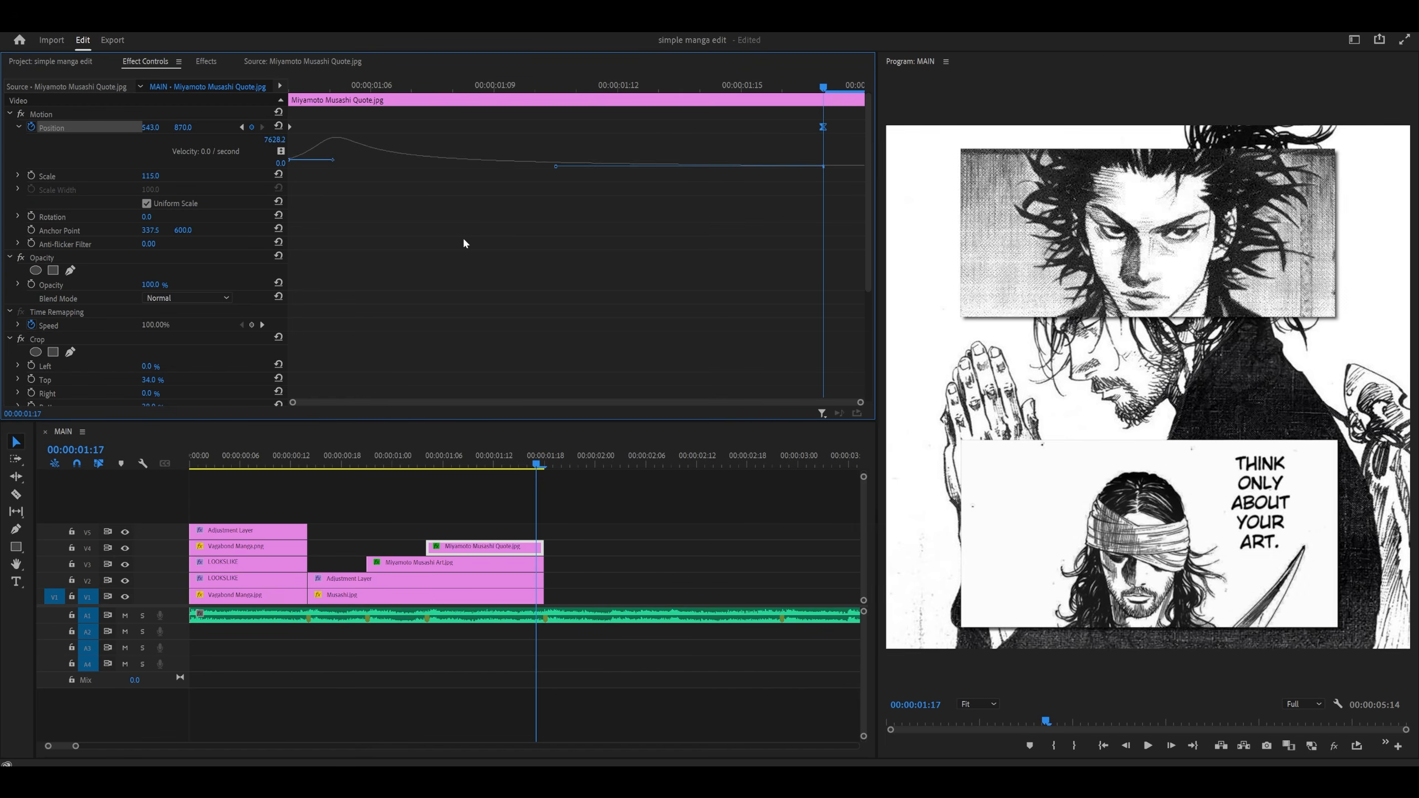
pyautogui.moveTo(823, 127); pyautogui.dragTo(870, 126)
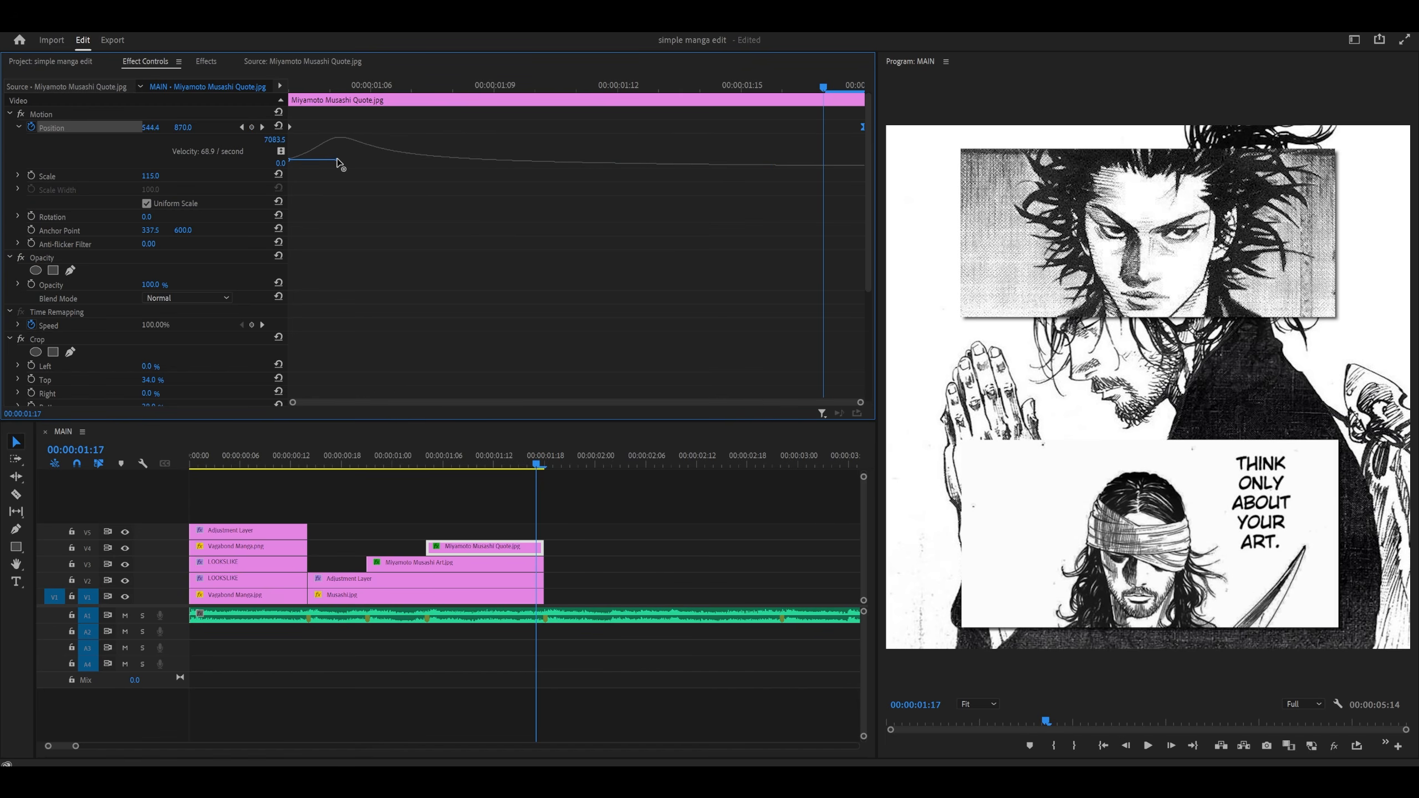
pyautogui.moveTo(339, 159); pyautogui.dragTo(310, 185)
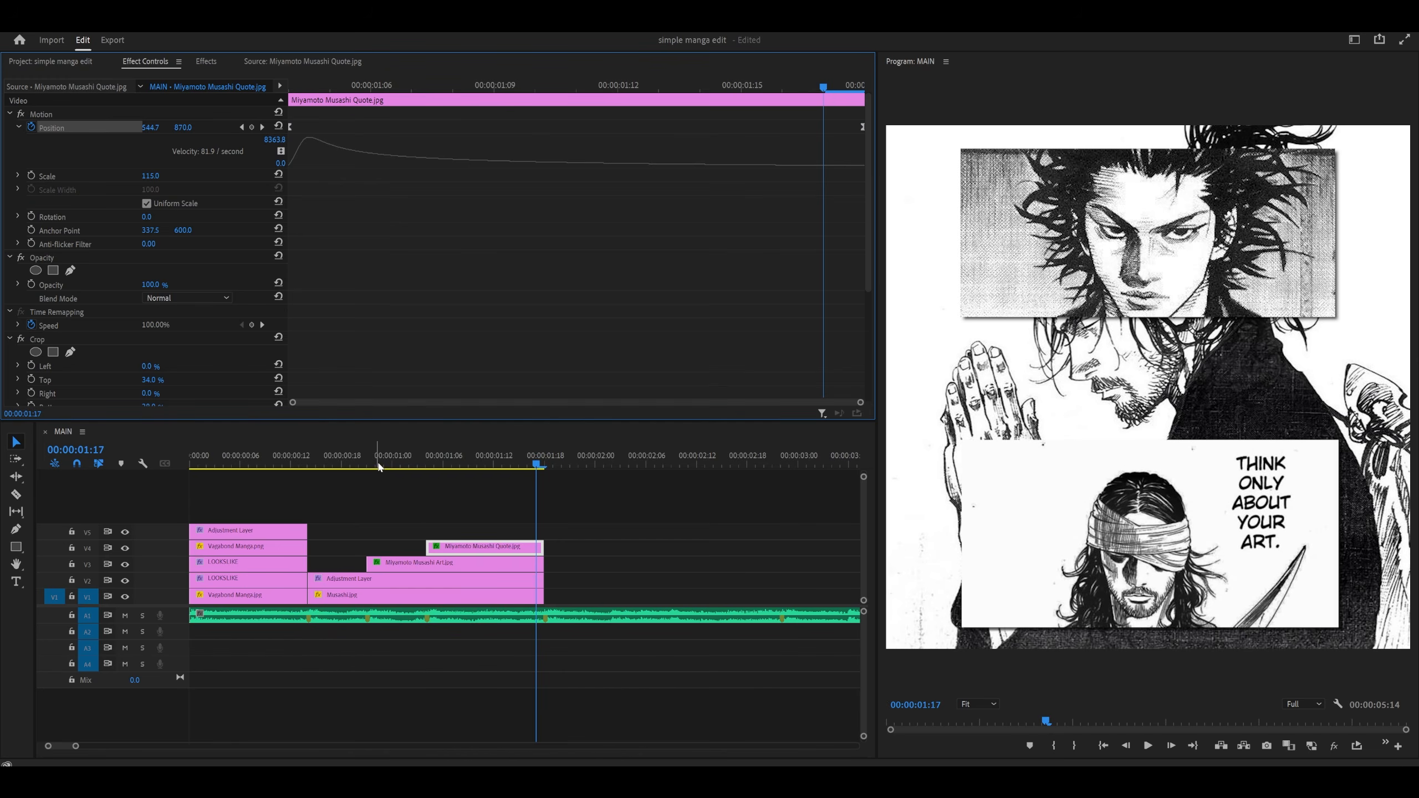
pyautogui.click(313, 466)
pyautogui.hotkey('ctrl', 's')
# - Play the sequence repeatedly from the beginning to review the sliding panel animations
pyautogui.press('Home')
pyautogui.press('space')
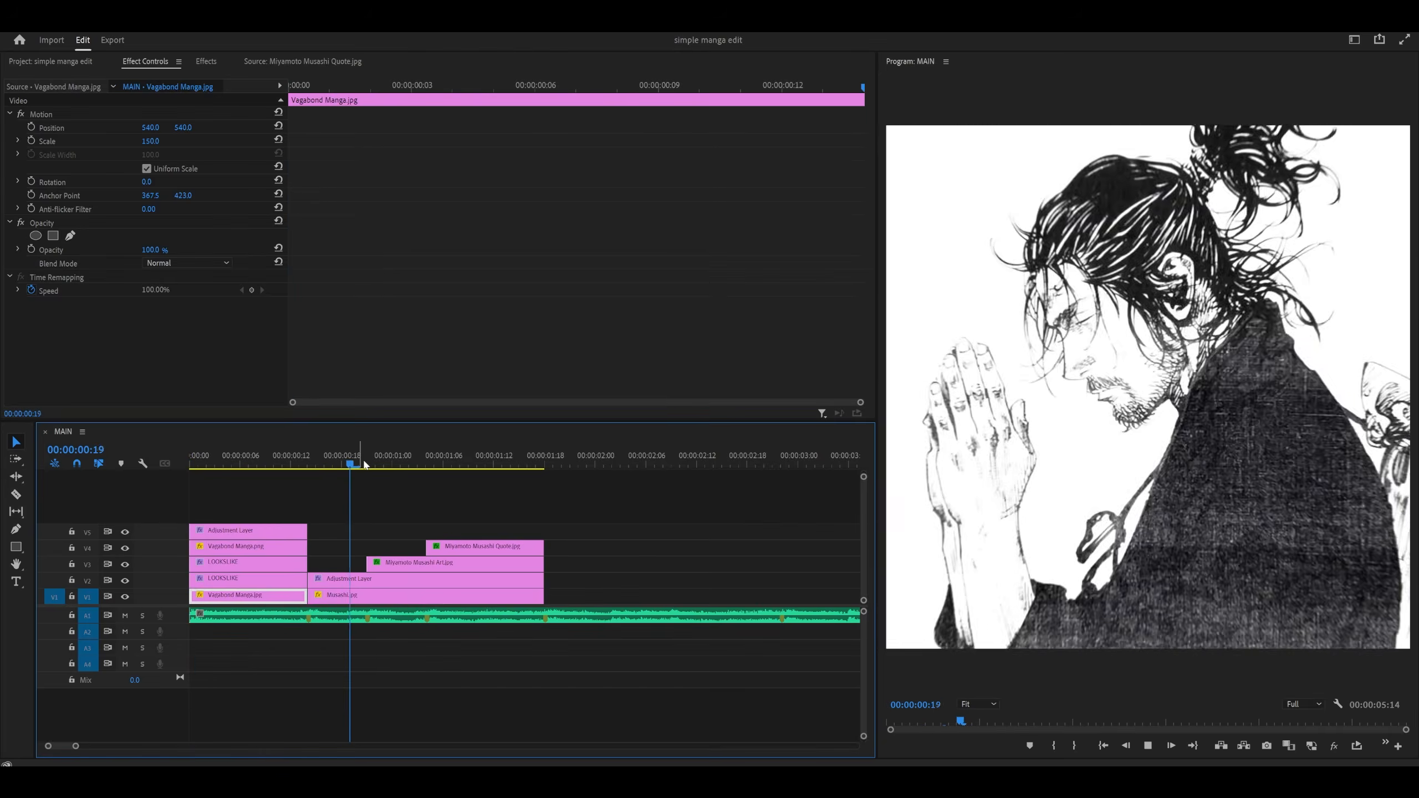
pyautogui.press('Home')
pyautogui.press('space')
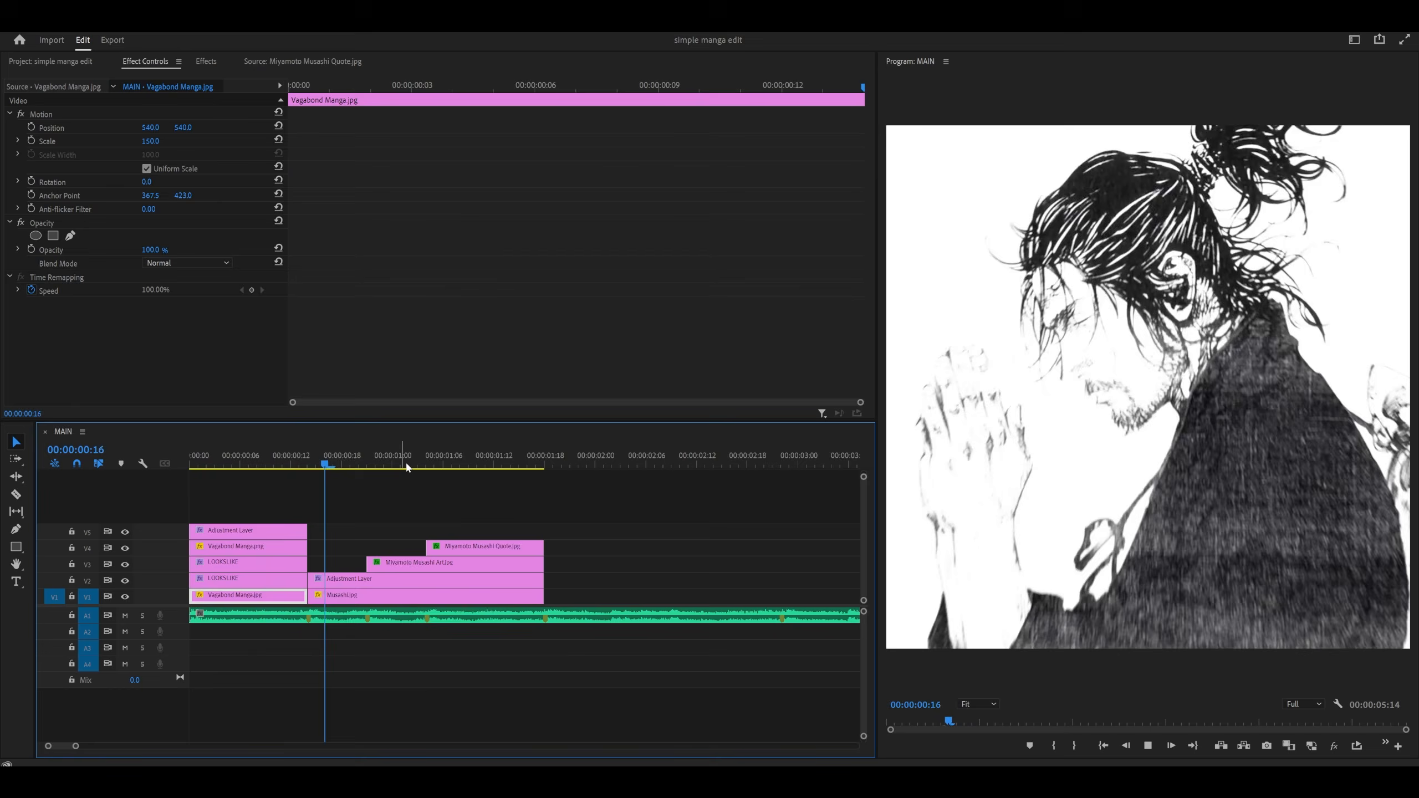
pyautogui.press('Home')
pyautogui.press('space')
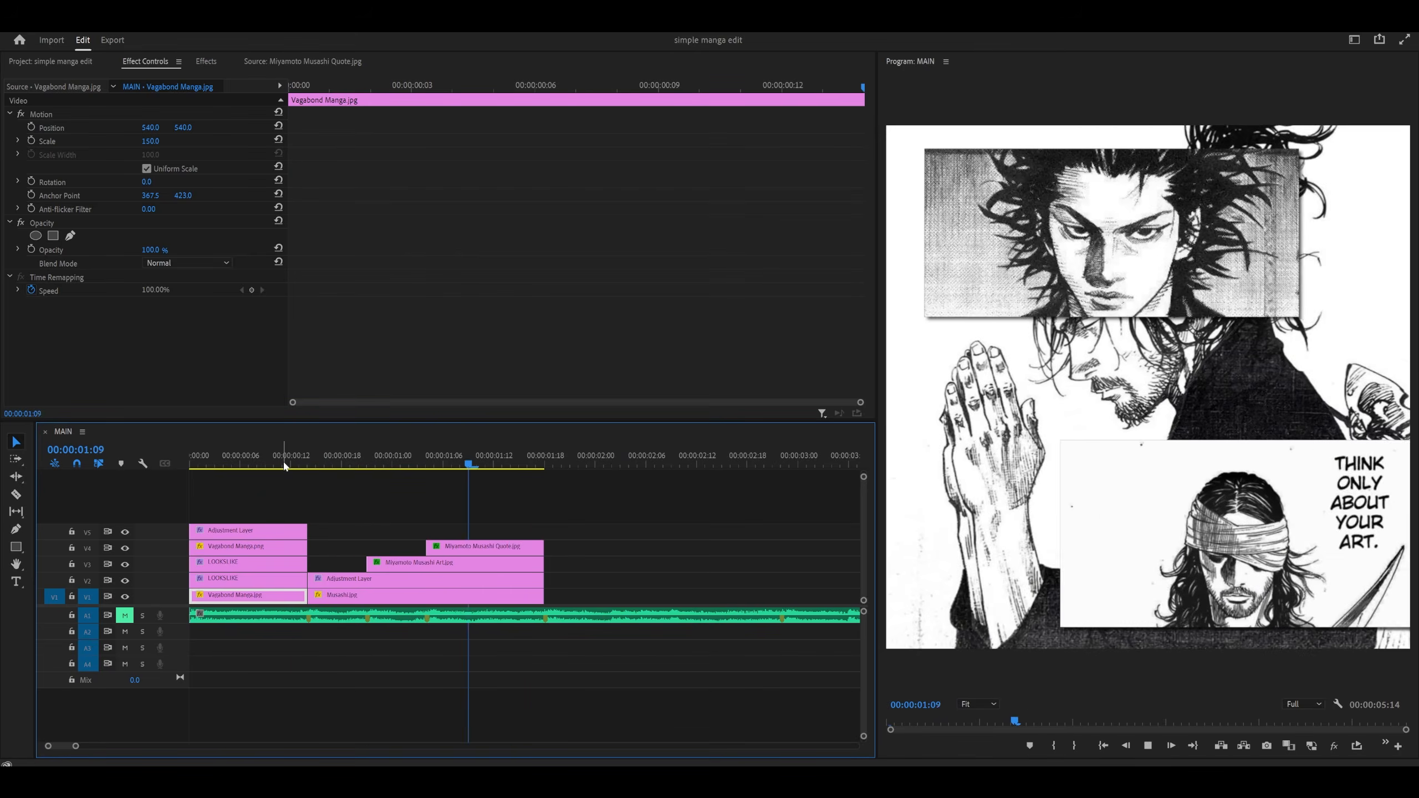
# - Filter the effects list by "transform" and pick the Transform effect from the Distort group
pyautogui.moveTo(361, 465); pyautogui.dragTo(491, 458)
pyautogui.click(483, 543)
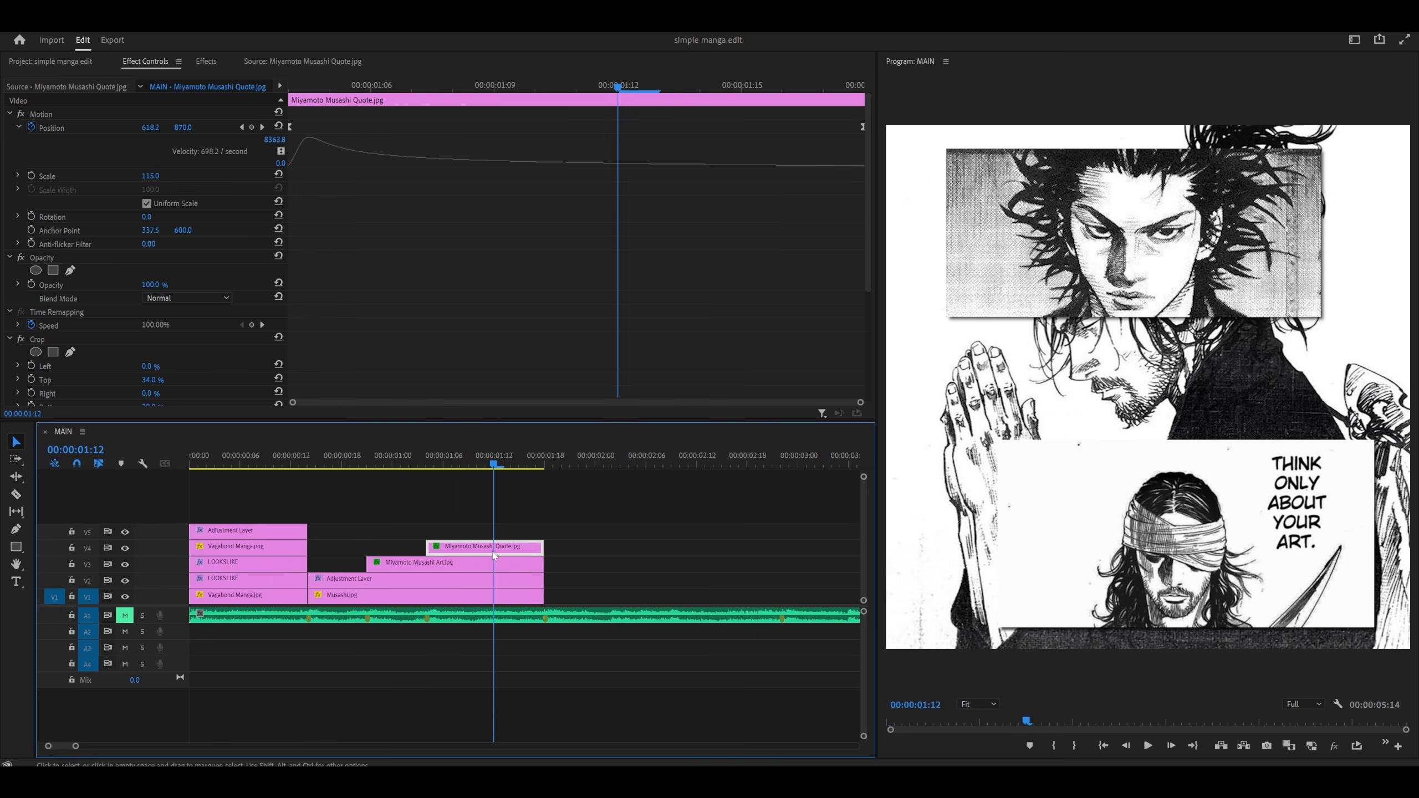
pyautogui.click(211, 62)
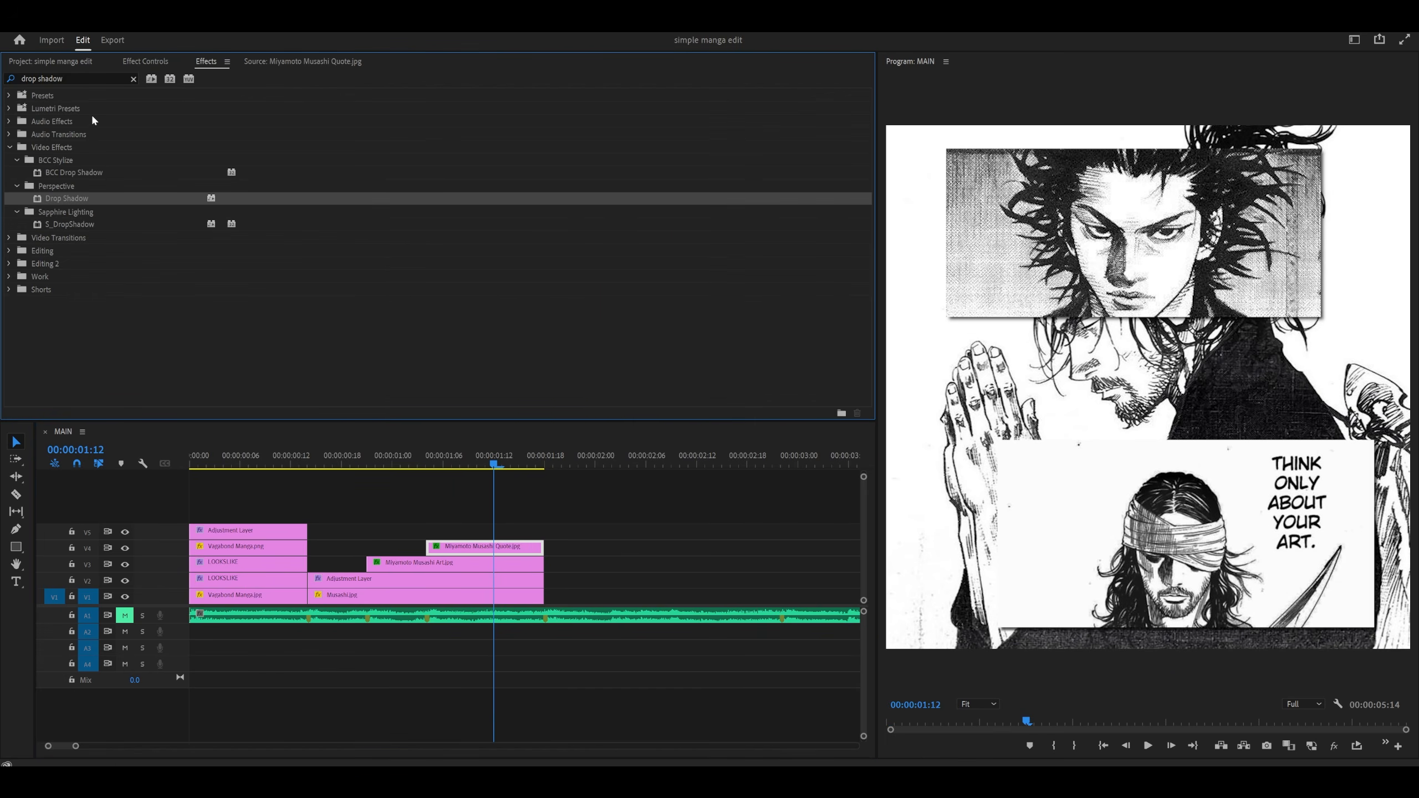
pyautogui.click(4, 79)
pyautogui.write('transform')
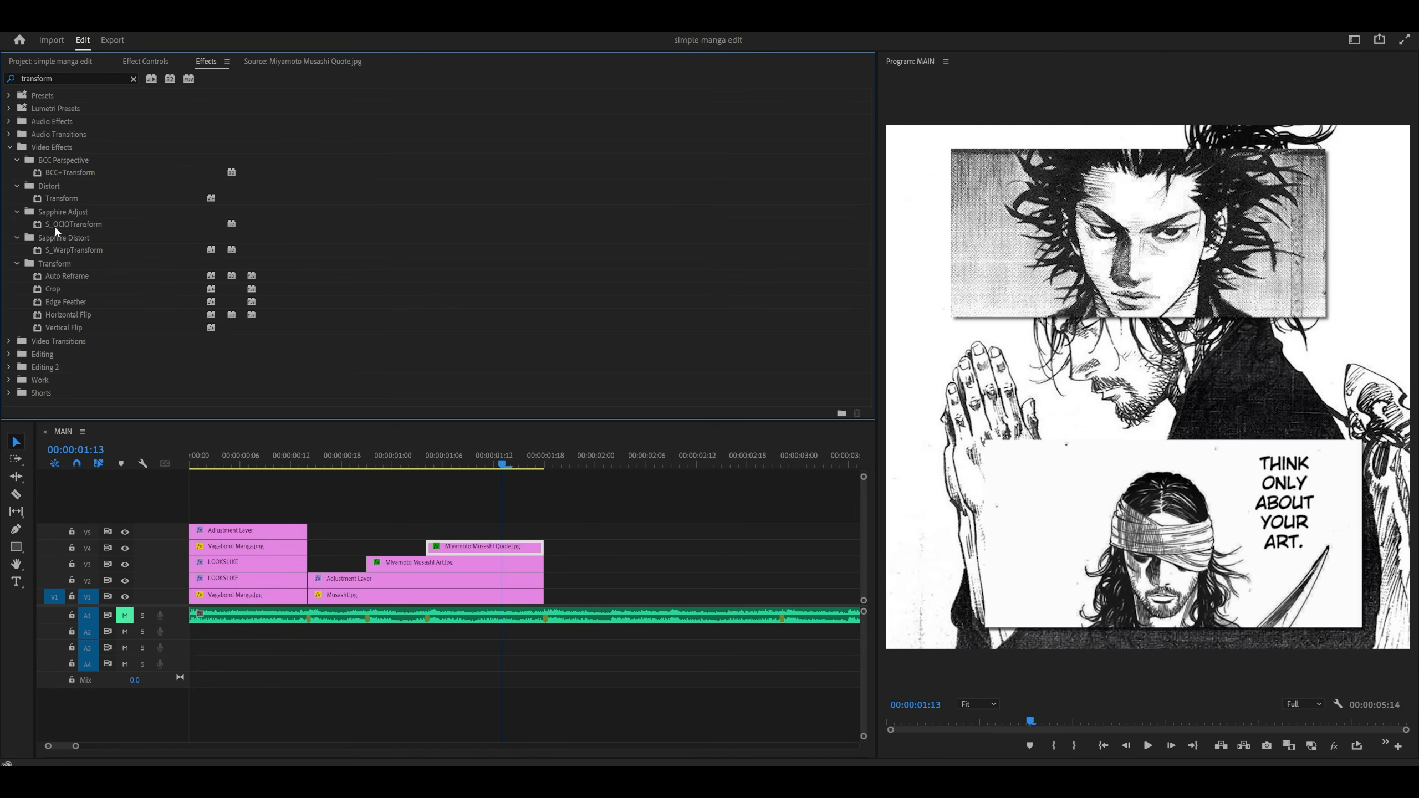
pyautogui.click(159, 68)
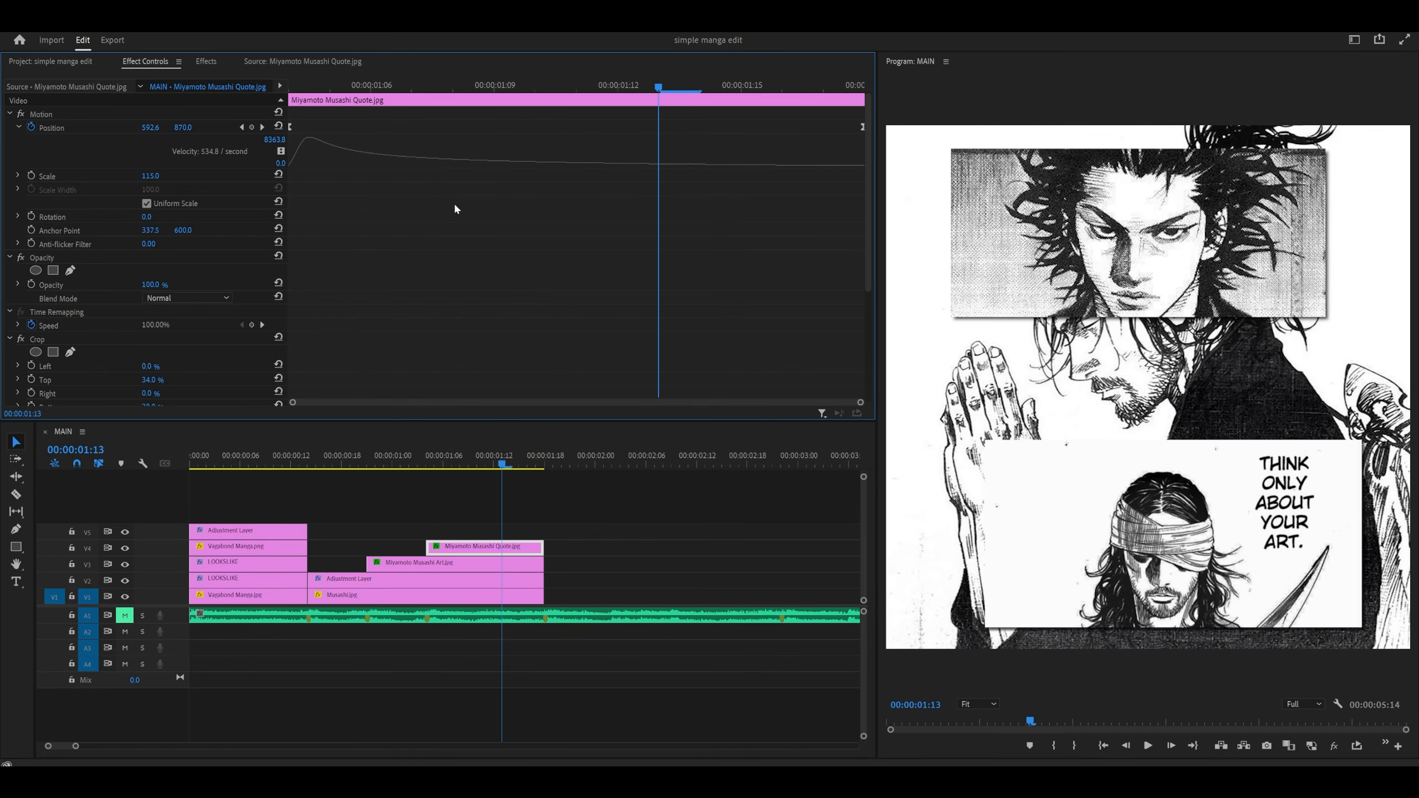
pyautogui.scroll(-3, 463, 207)
pyautogui.scroll(1, 464, 209)
pyautogui.click(206, 61)
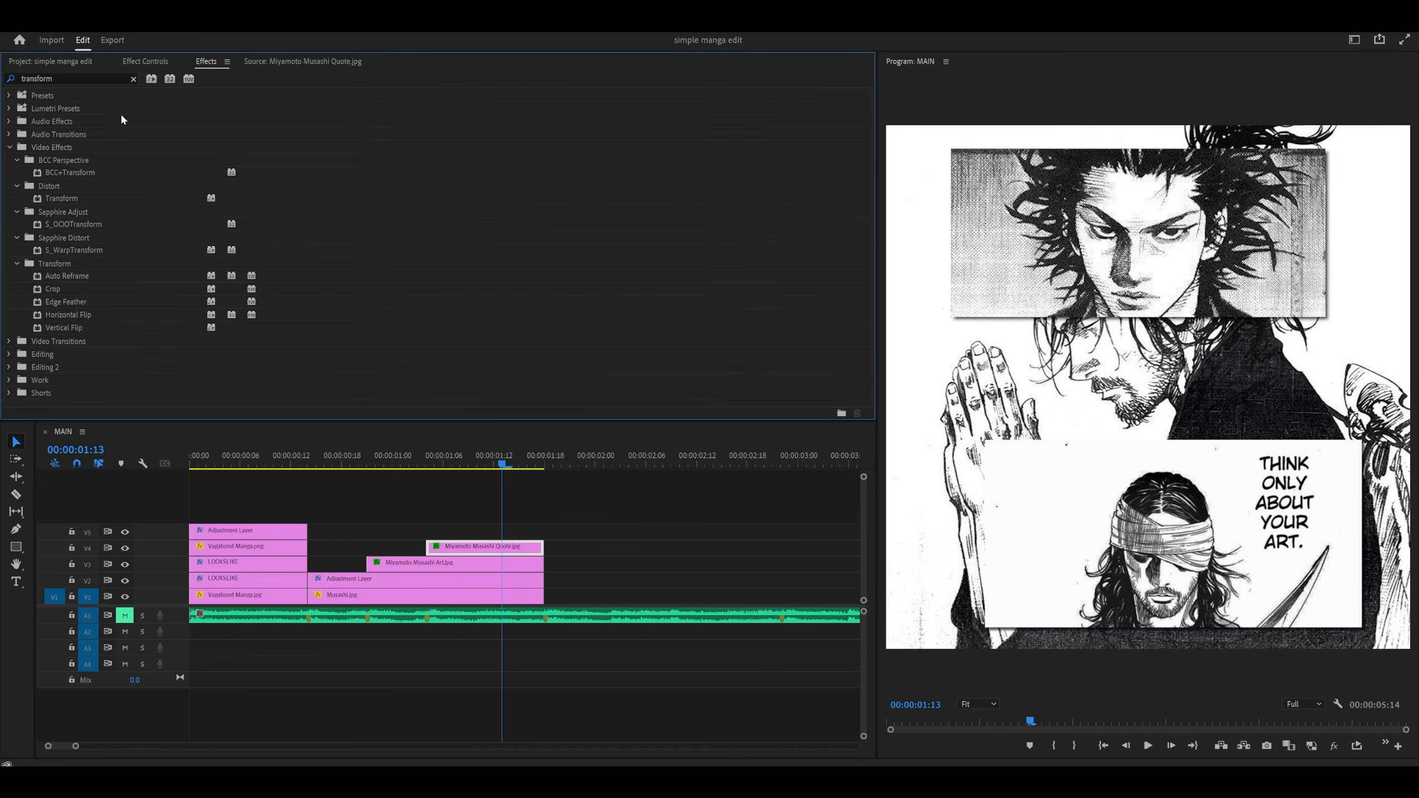
pyautogui.click(66, 200)
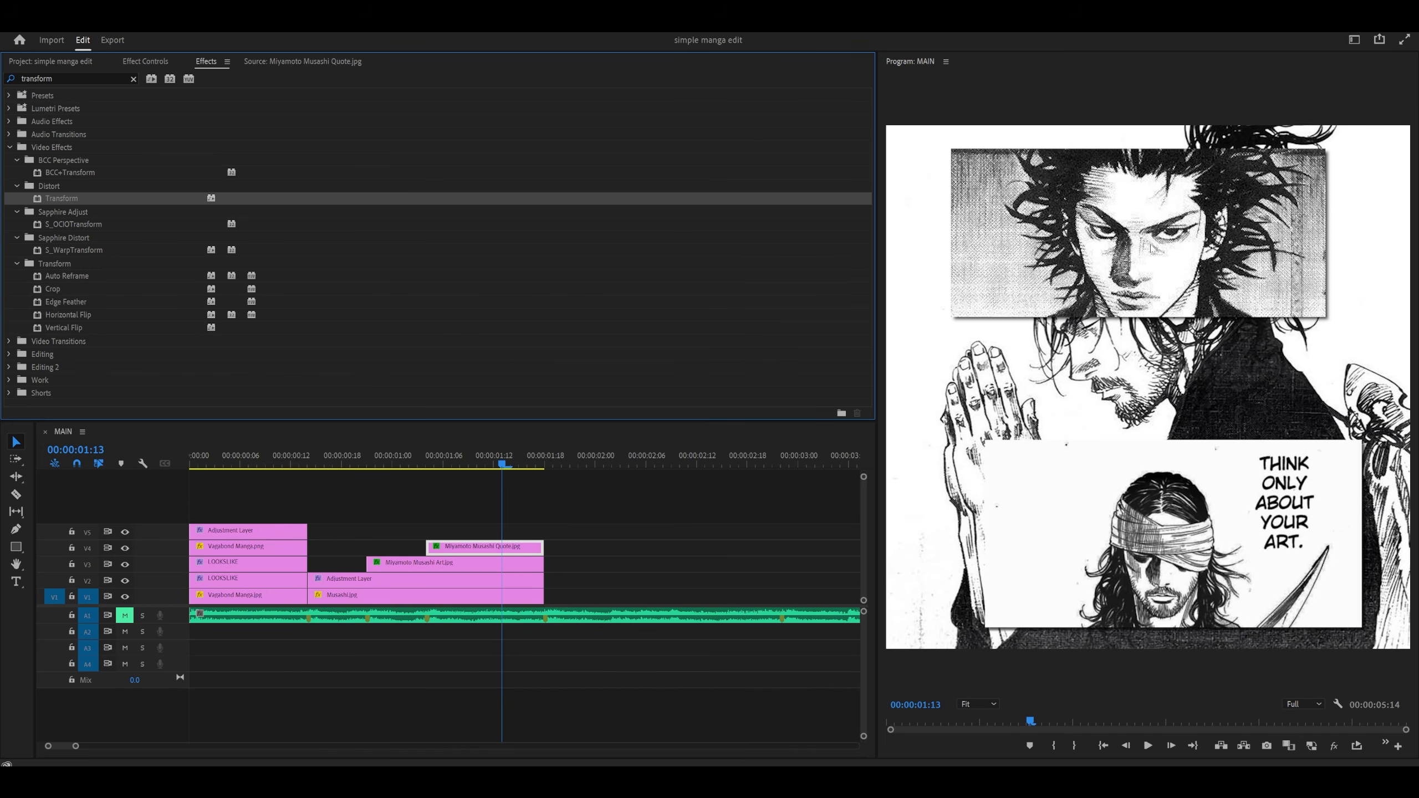
# - Examine the Transform position and scale keyframes on the adjustment layer above the Musashi clip
pyautogui.click(369, 598)
pyautogui.click(368, 581)
pyautogui.click(145, 61)
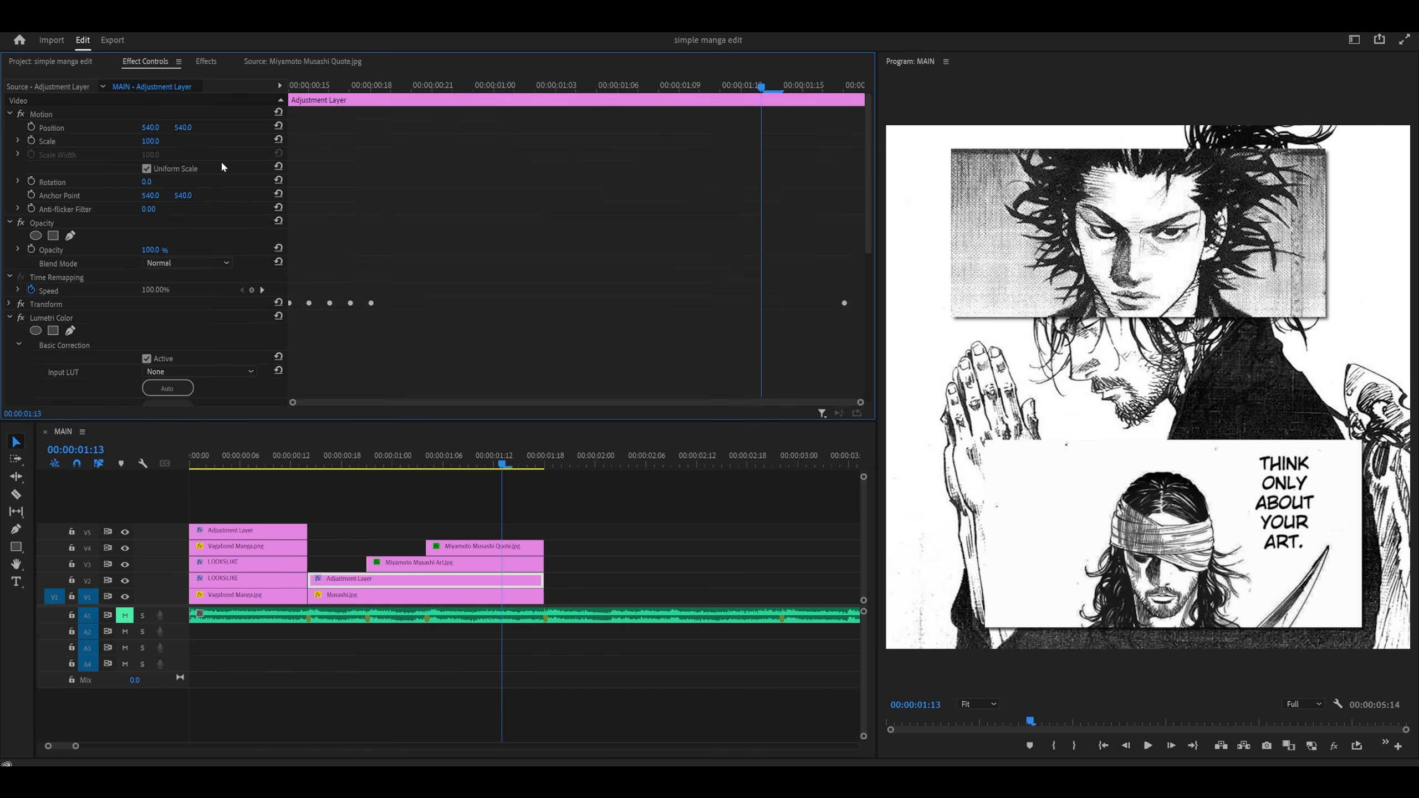
pyautogui.click(7, 240)
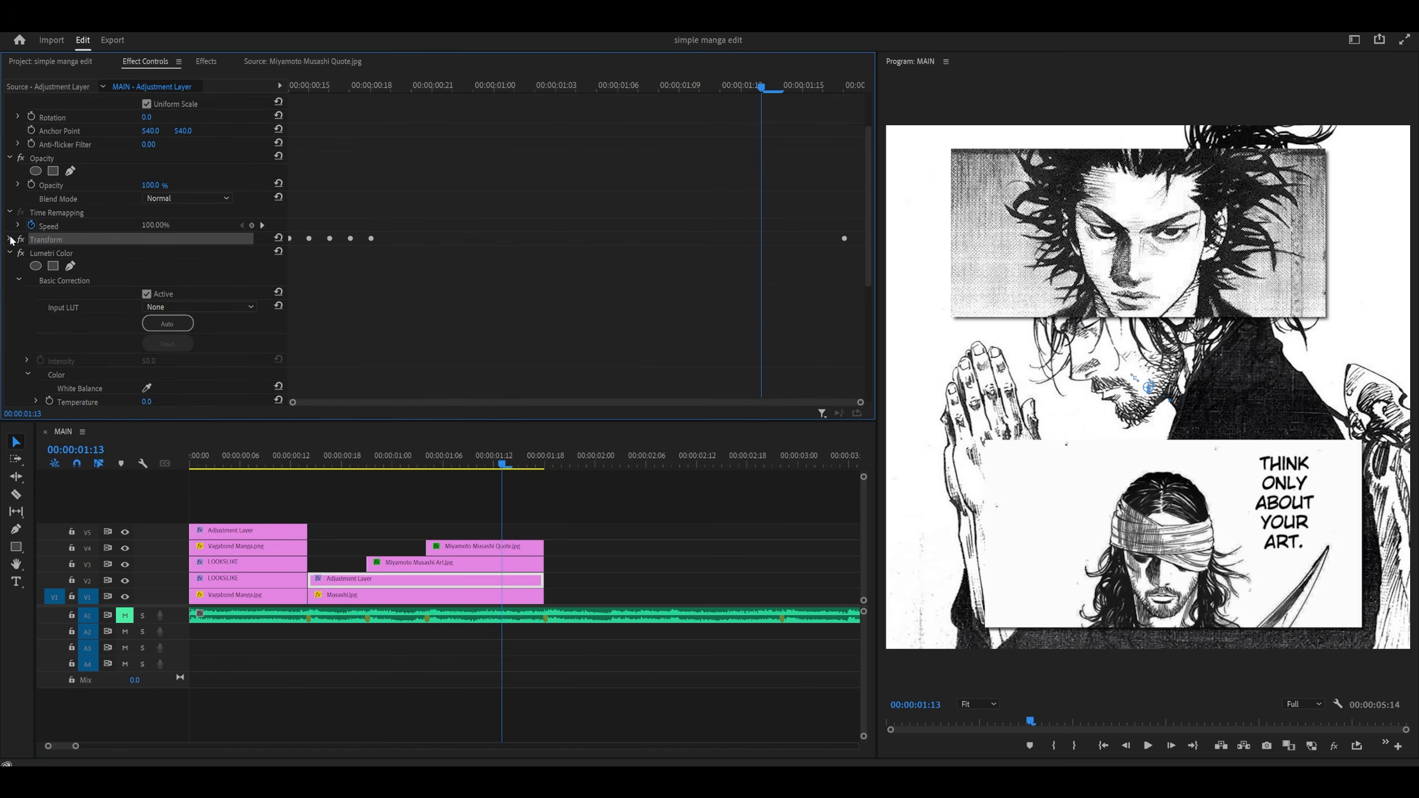
pyautogui.click(9, 239)
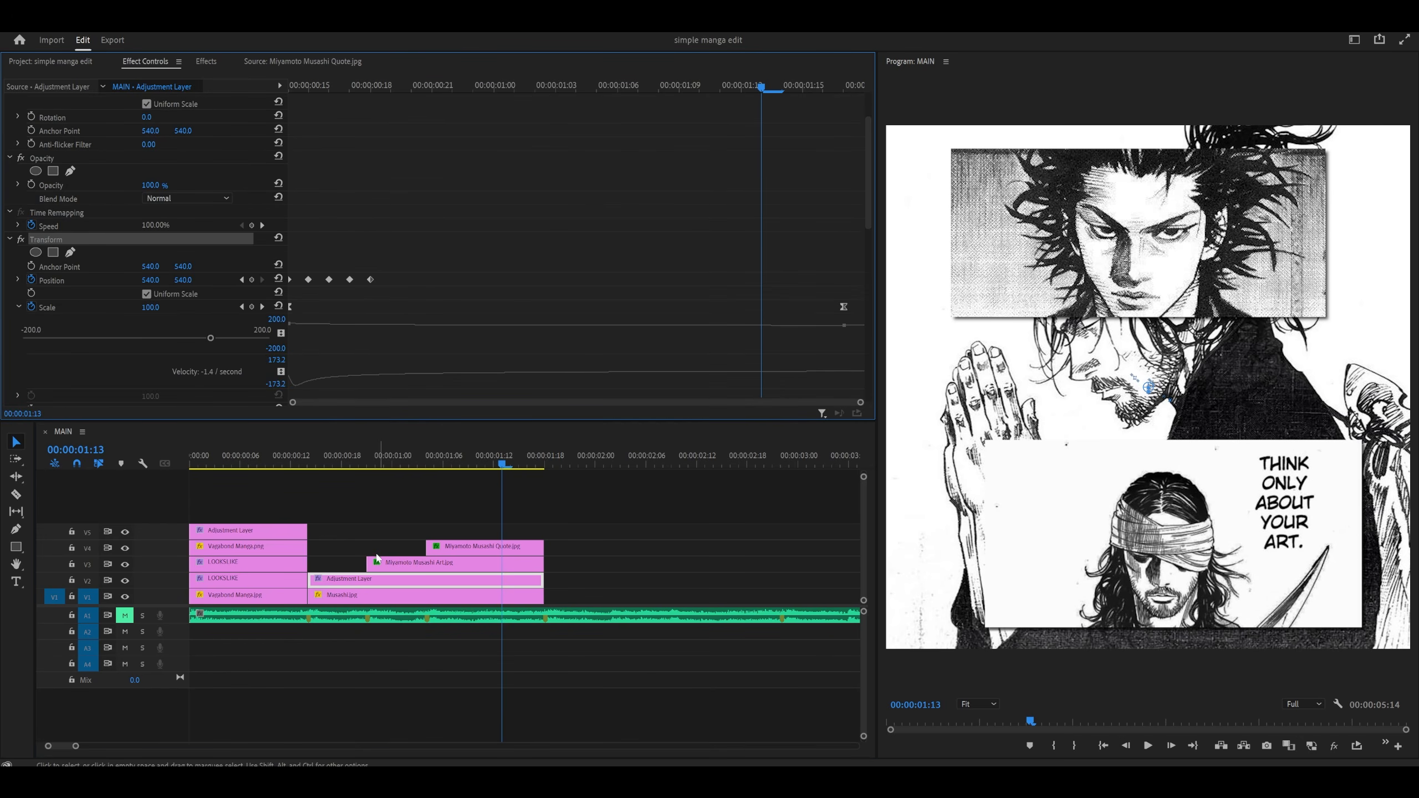
pyautogui.scroll(-2, 92, 209)
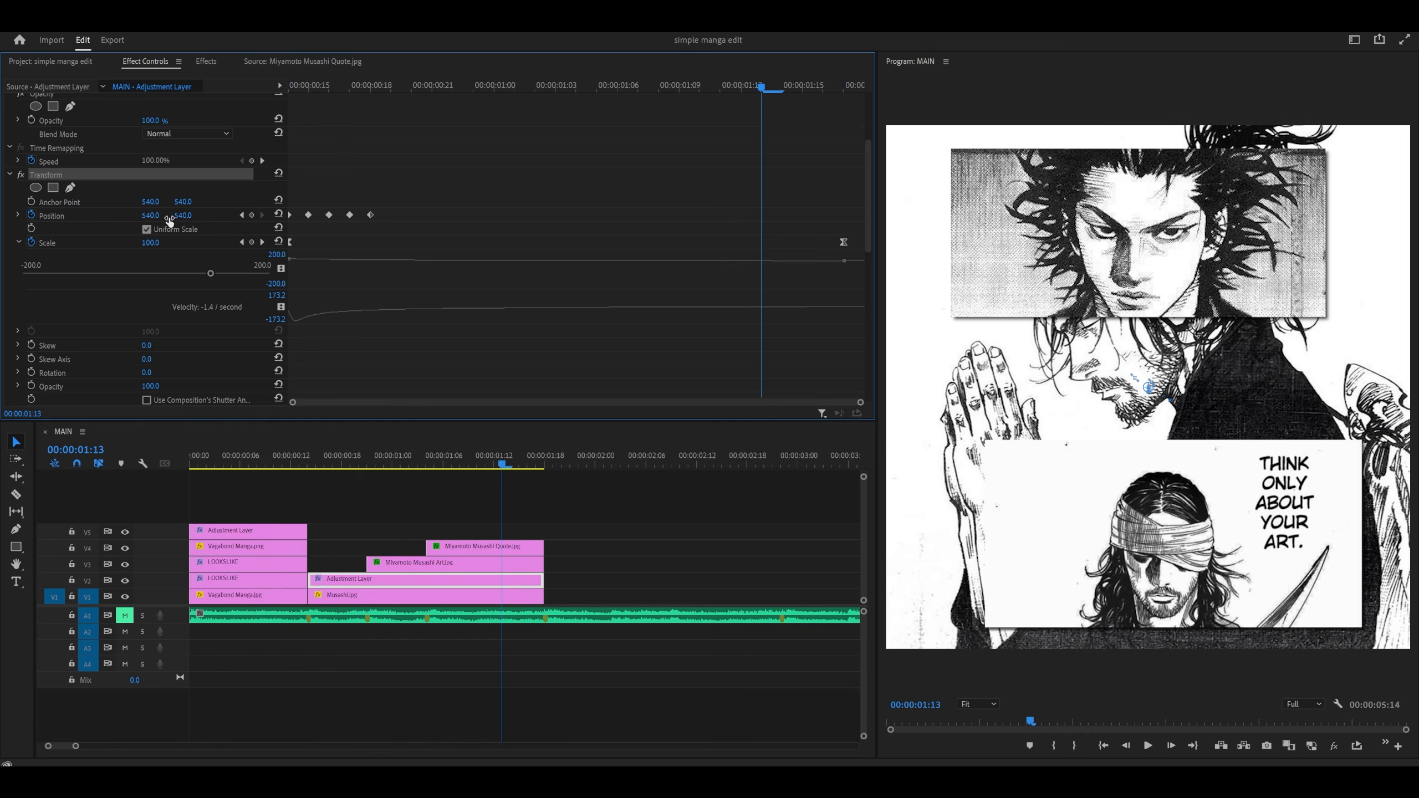
pyautogui.click(433, 545)
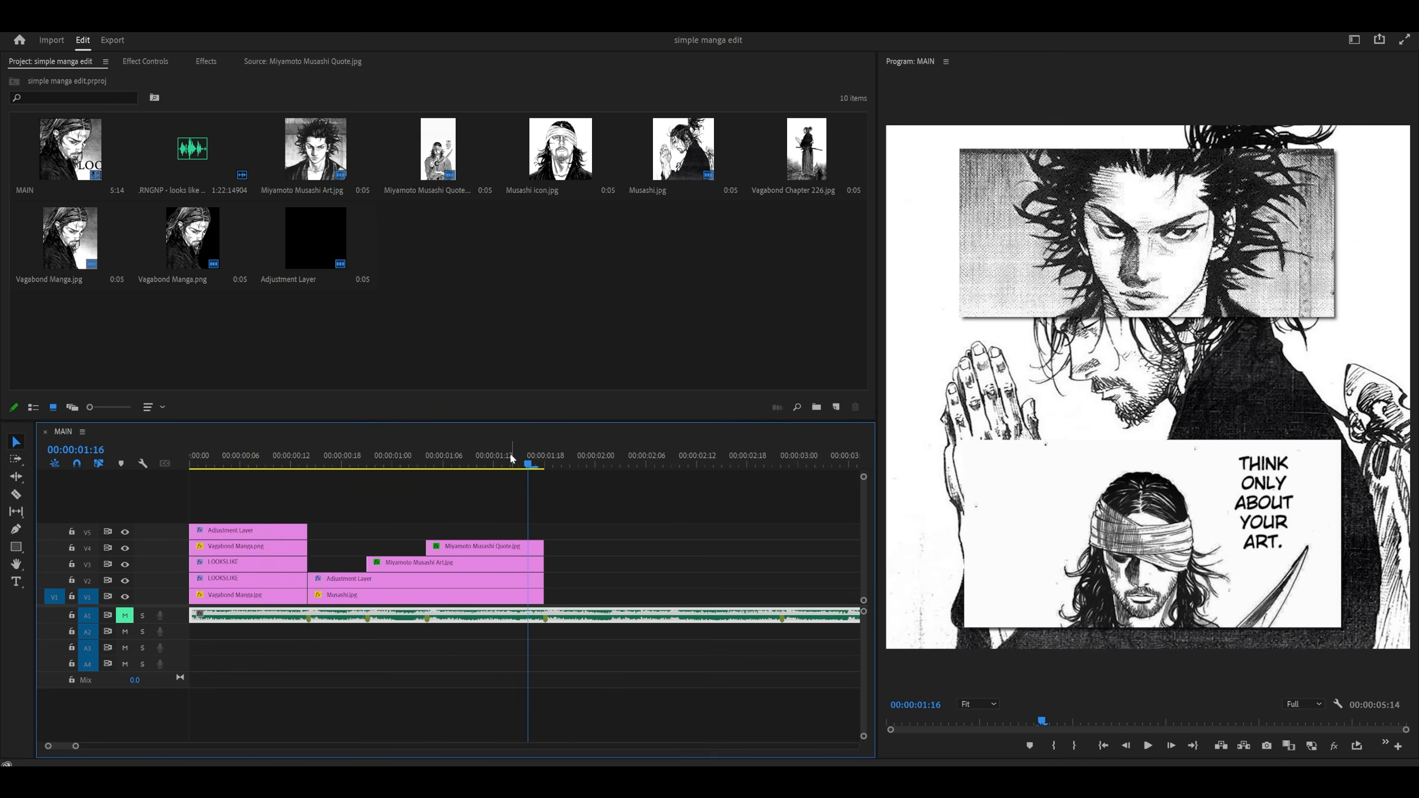
# - Place Vagabond Chapter 226.jpg on track V1 directly after the Musashi clip, starting at 00:00:01:18
pyautogui.moveTo(510, 458)
pyautogui.mouseDown()
pyautogui.moveTo(478, 464)
pyautogui.moveTo(527, 464)
pyautogui.mouseUp()
pyautogui.moveTo(394, 464); pyautogui.dragTo(539, 476)
pyautogui.moveTo(806, 148); pyautogui.dragTo(730, 593)
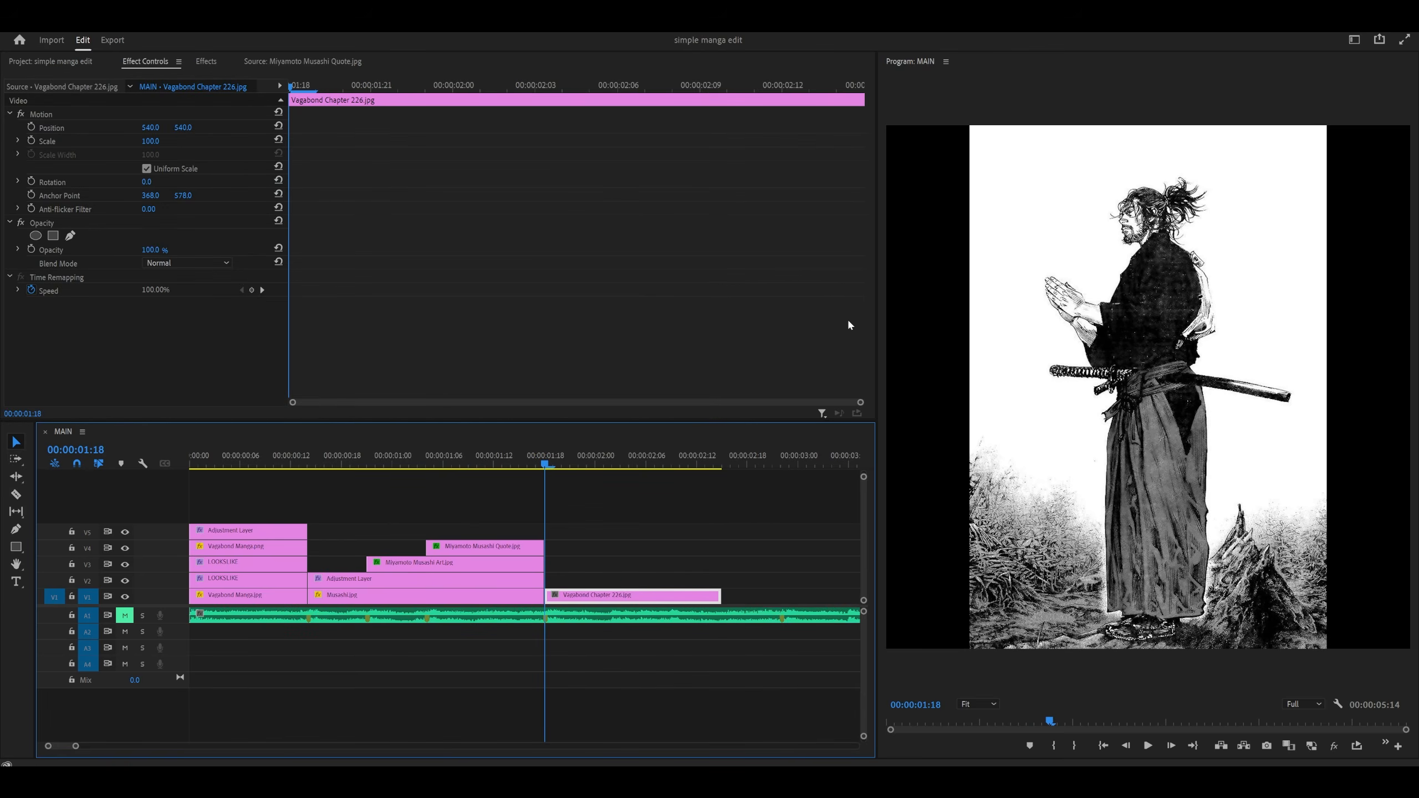
pyautogui.moveTo(160, 141); pyautogui.dragTo(193, 141)
pyautogui.hotkey('ctrl', 'z')
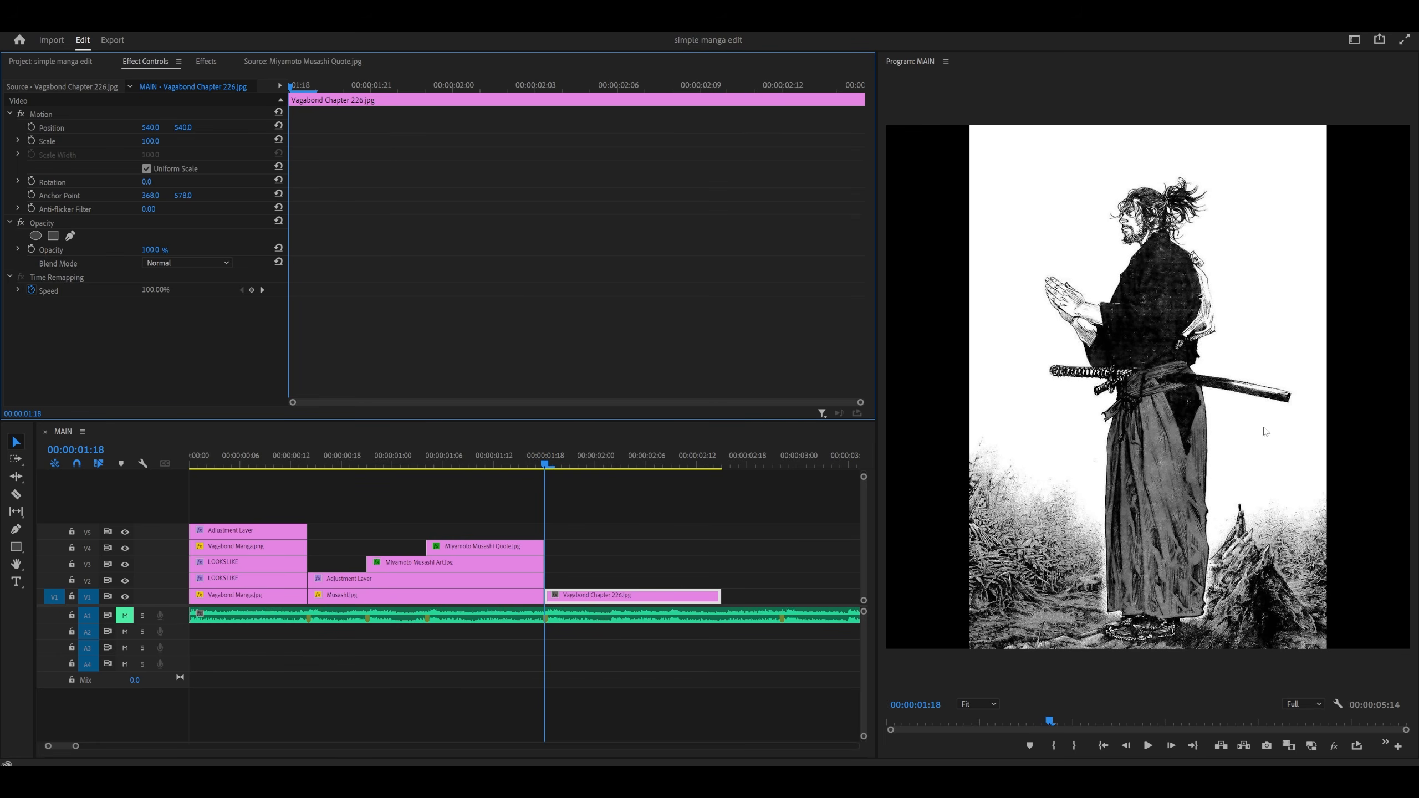
# - Add an adjustment layer on track V5 above the quote clip, starting at 00:00:01:08 and ending with that clip
pyautogui.moveTo(523, 466); pyautogui.dragTo(459, 469)
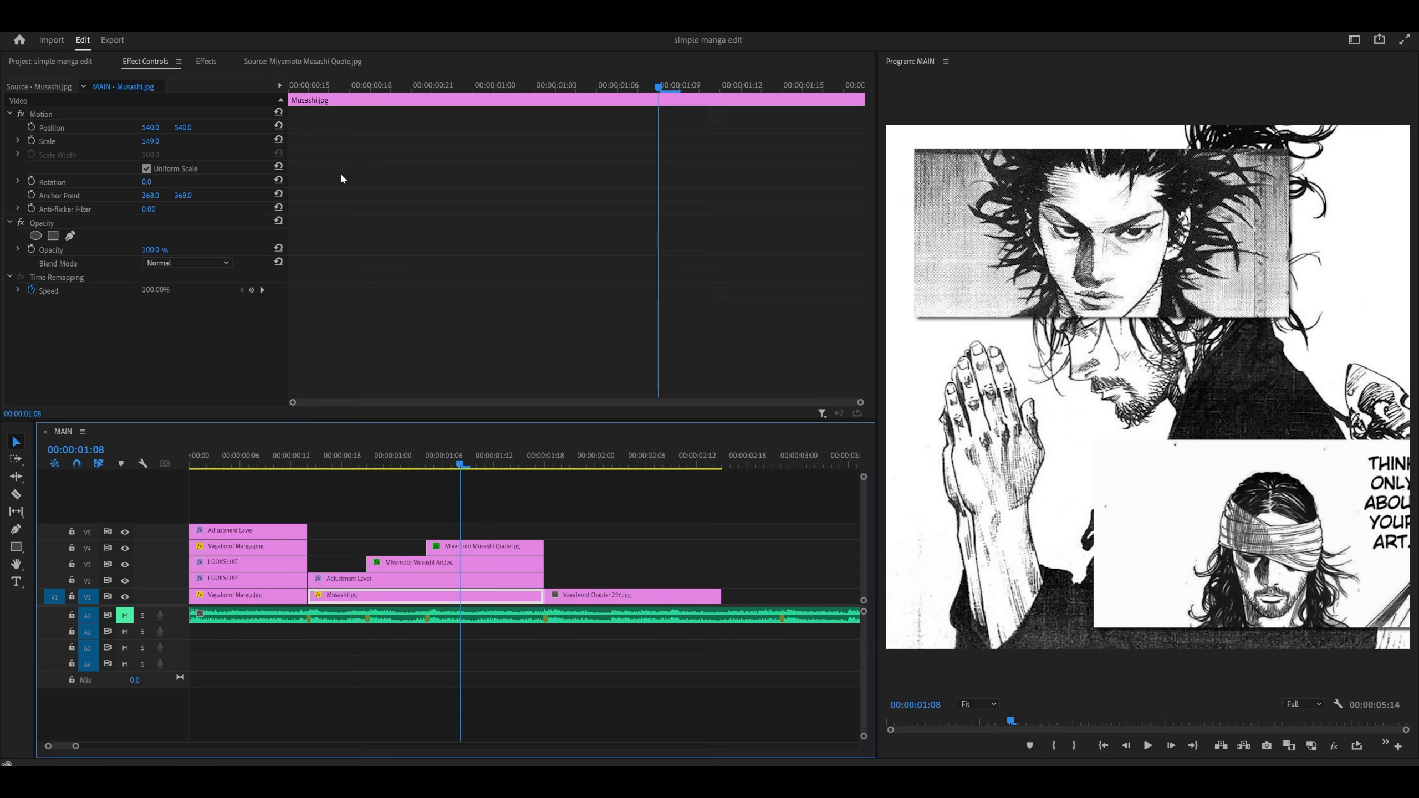
pyautogui.click(78, 62)
pyautogui.moveTo(323, 246); pyautogui.dragTo(503, 531)
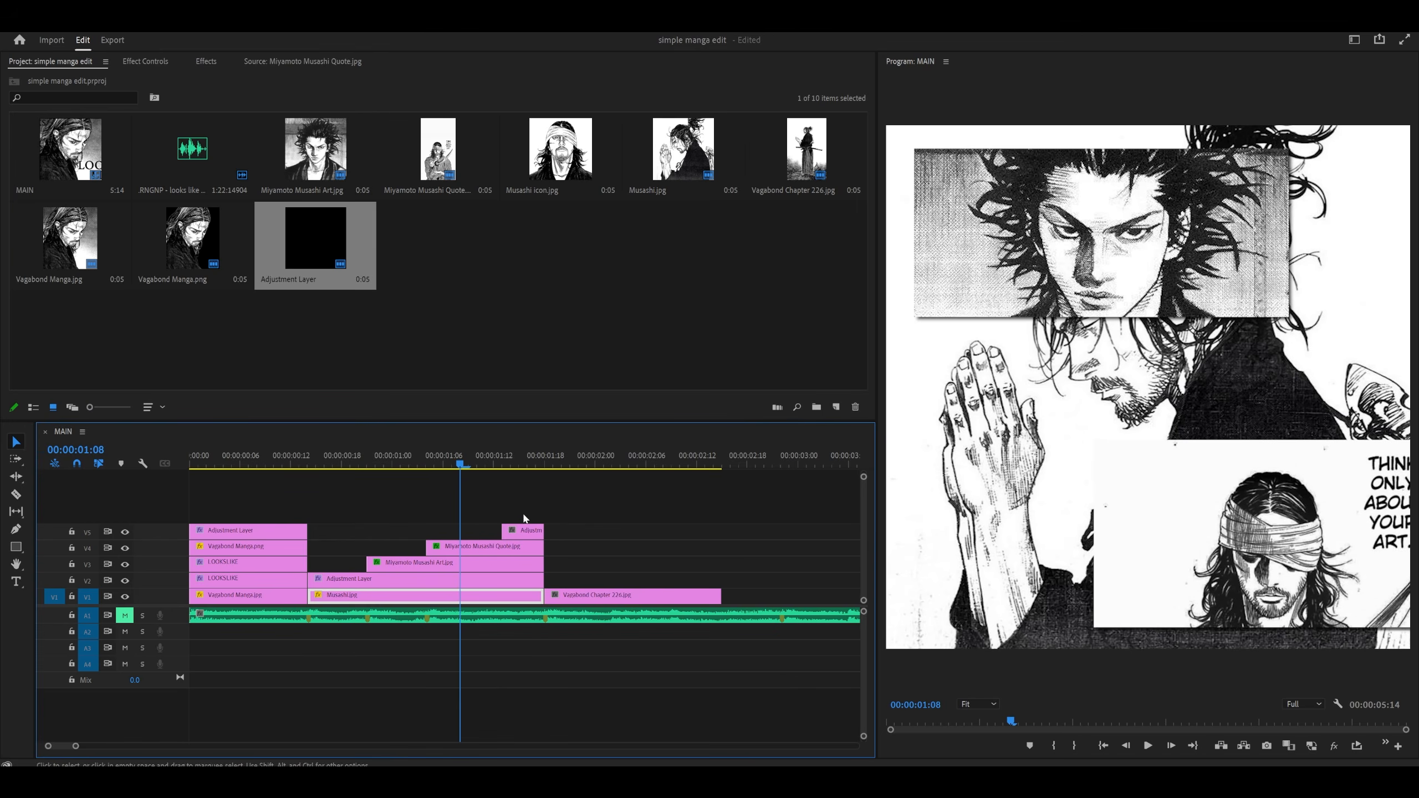
pyautogui.click(546, 464)
pyautogui.hotkey('shift', 'Left')
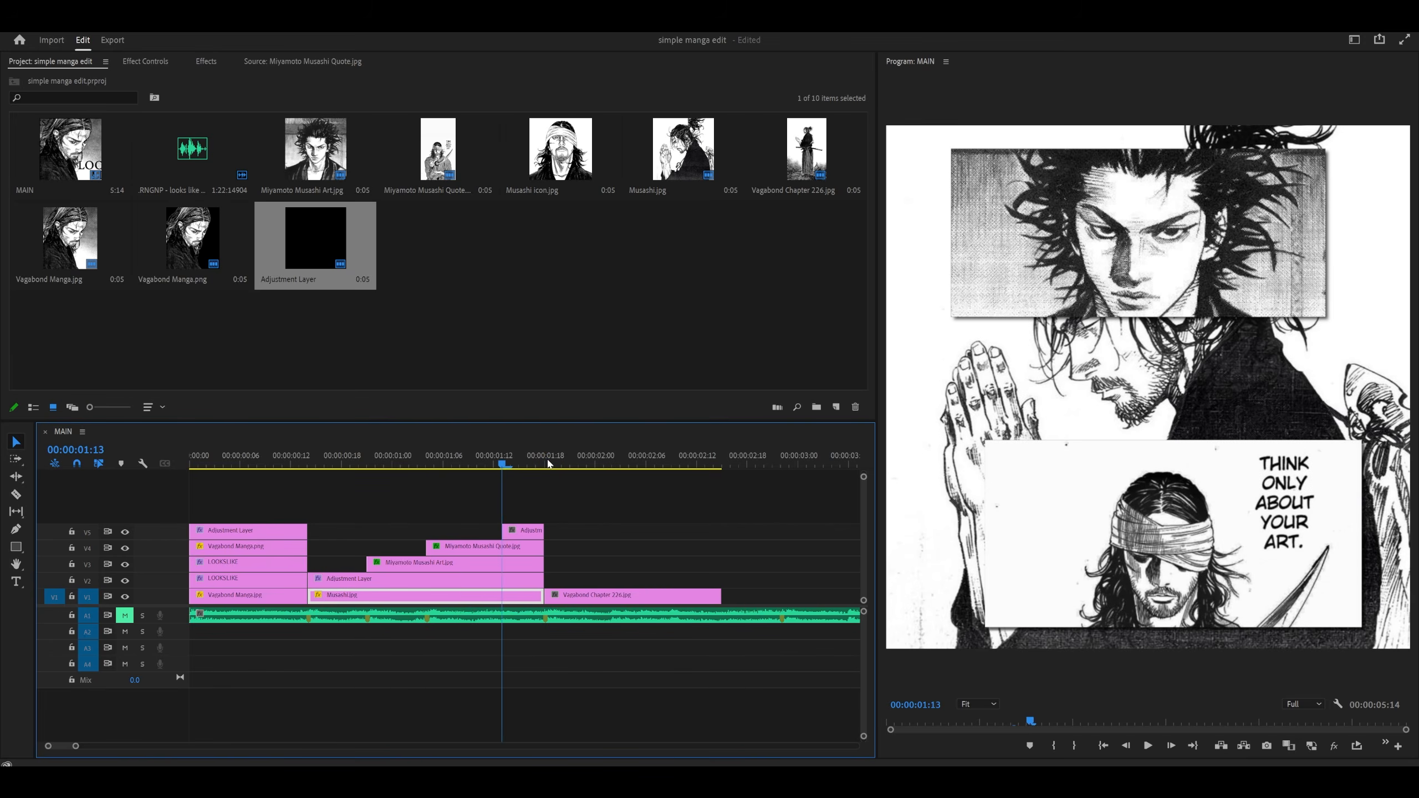
pyautogui.hotkey('shift', 'Left')
pyautogui.moveTo(502, 530); pyautogui.dragTo(459, 525)
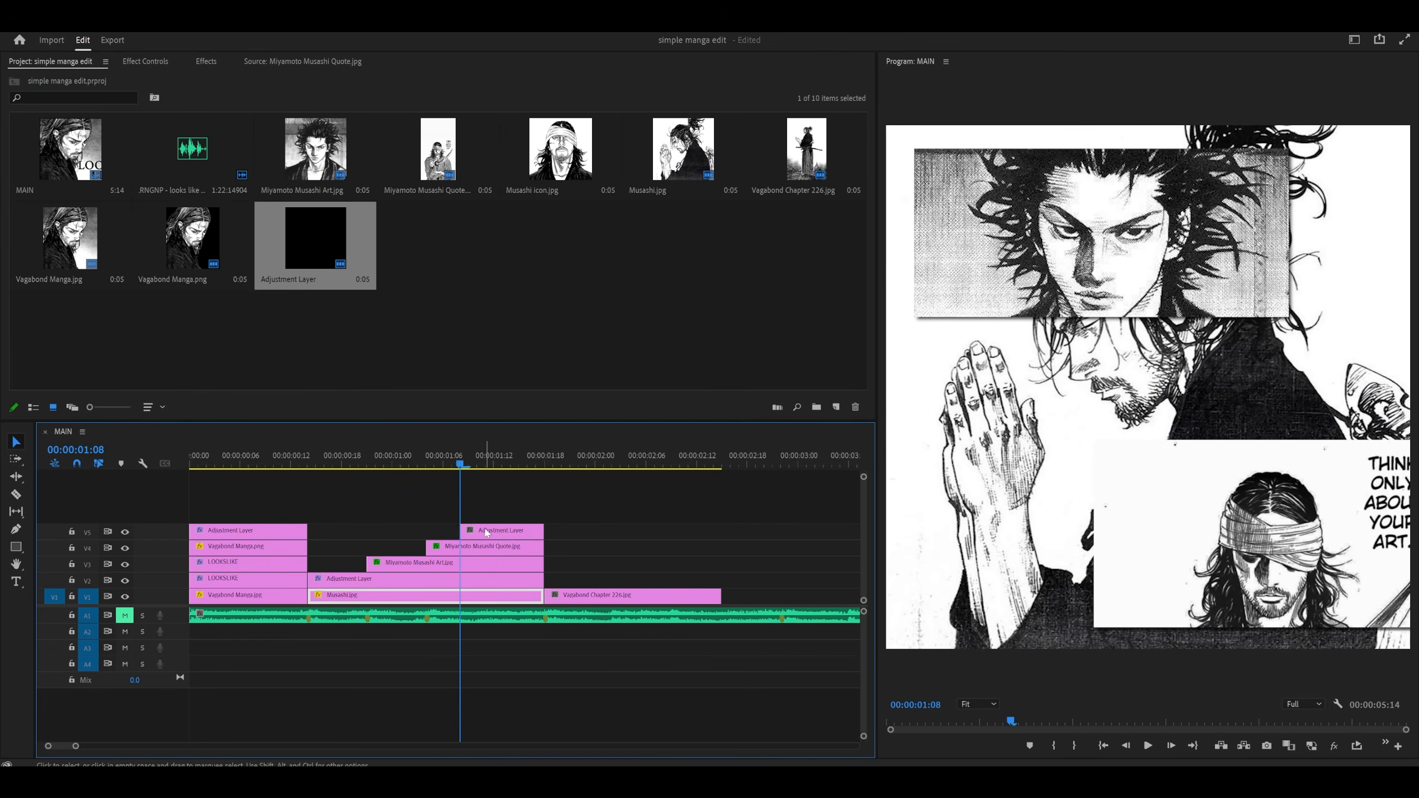
# - Apply Transform to the new V5 adjustment layer, start its scale keyframes at 100 at 00:00:01:08, and save
pyautogui.click(206, 61)
pyautogui.moveTo(266, 319); pyautogui.dragTo(492, 528)
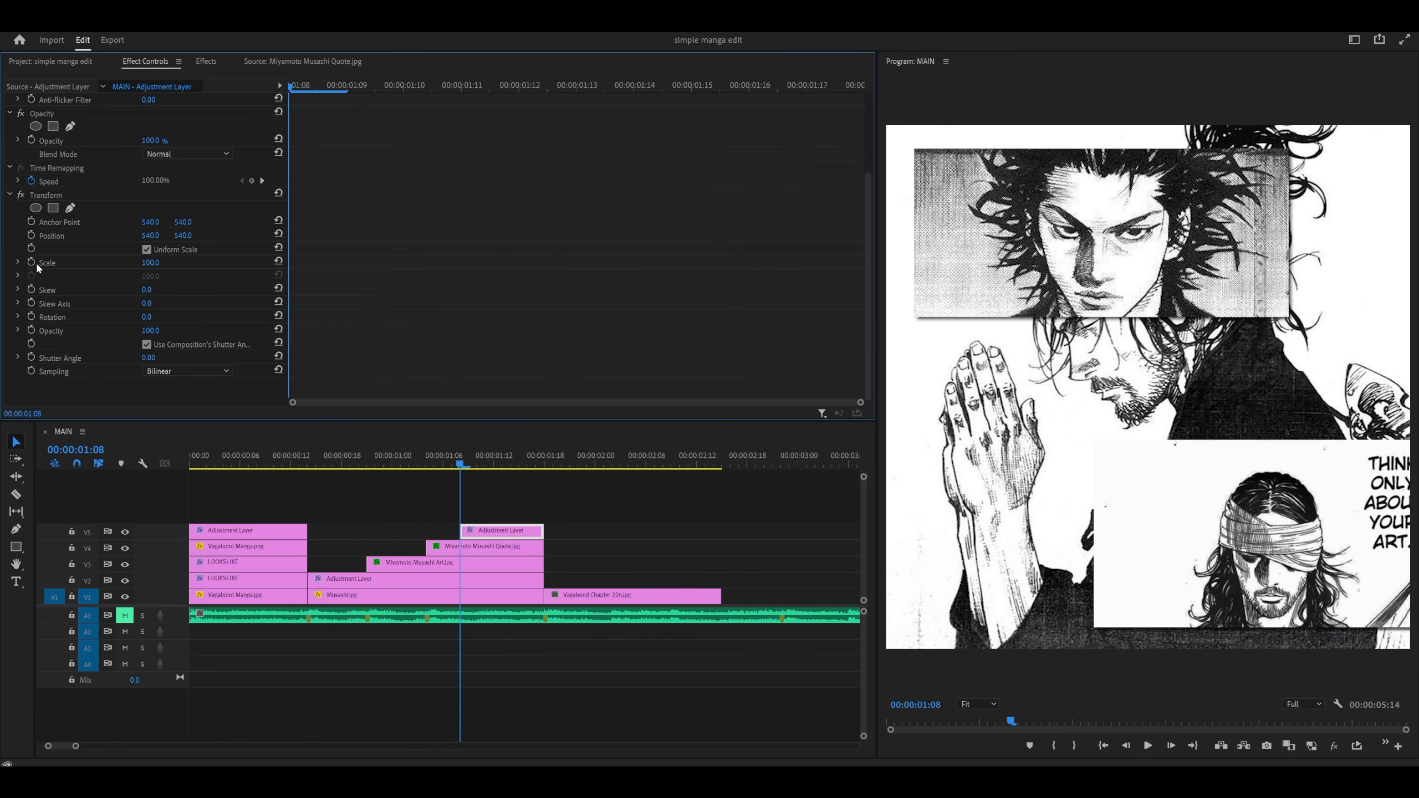
pyautogui.click(31, 262)
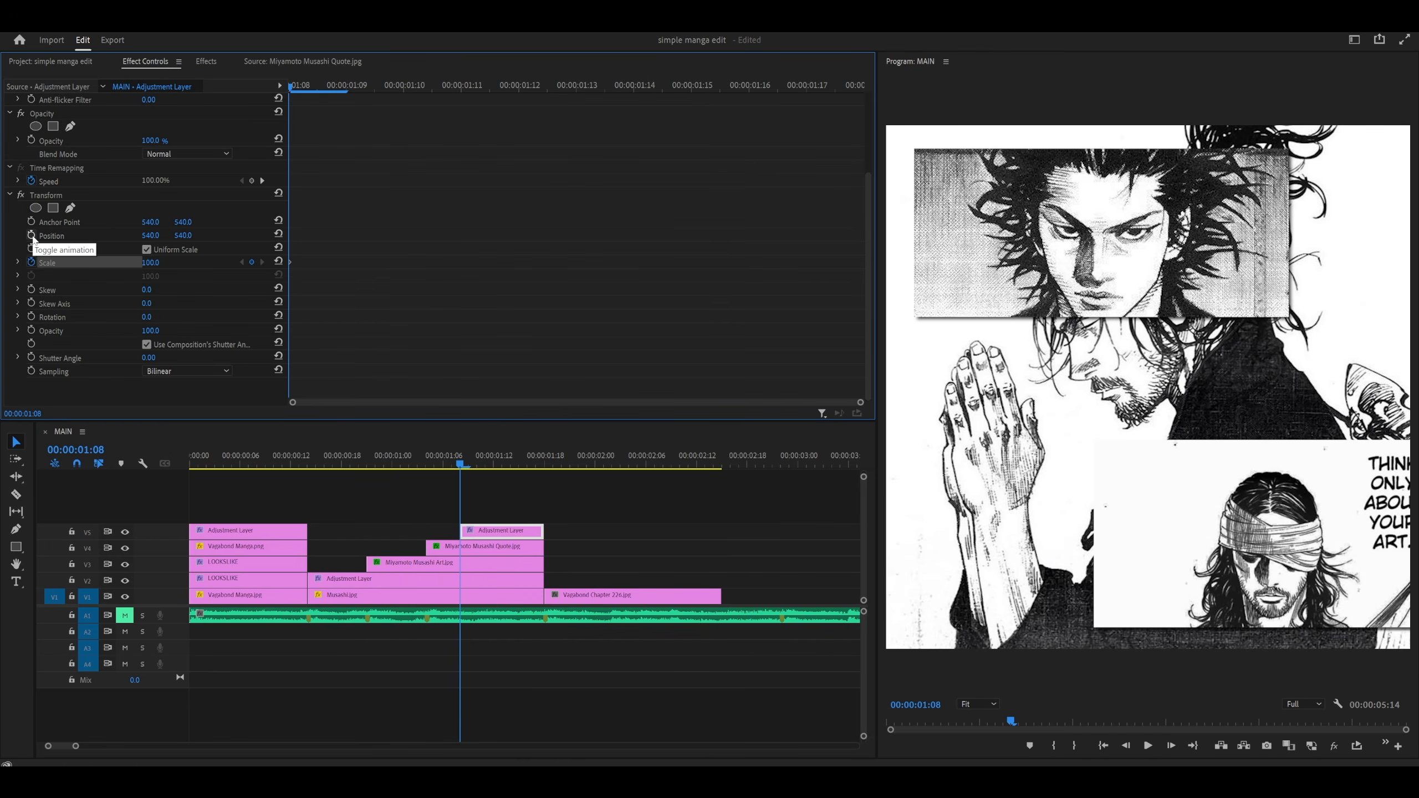
pyautogui.hotkey('ctrl', 's')
# - Keyframe the adjustment layer's Transform scale to 110 at 00:00:01:17
pyautogui.click(537, 462)
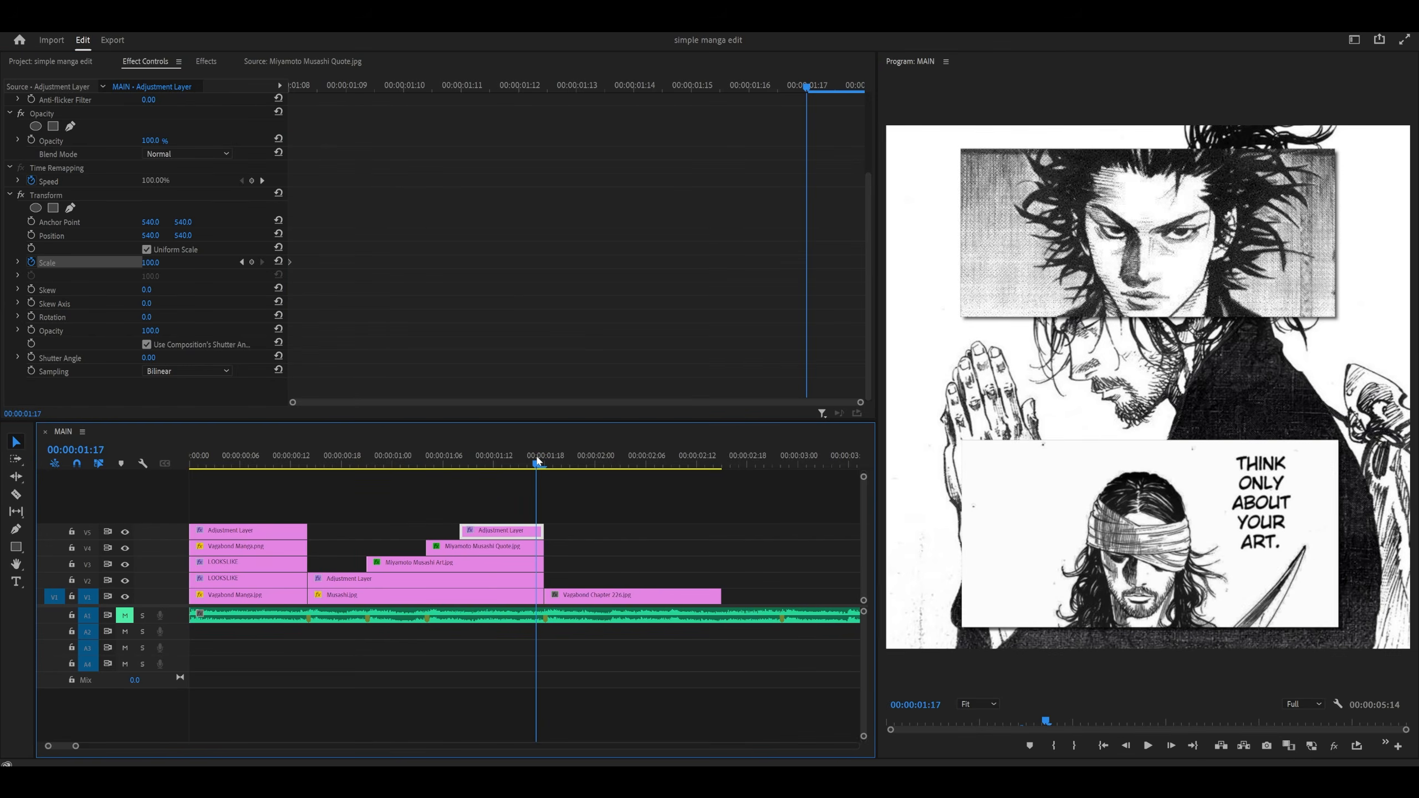
pyautogui.click(165, 262)
pyautogui.write('1')
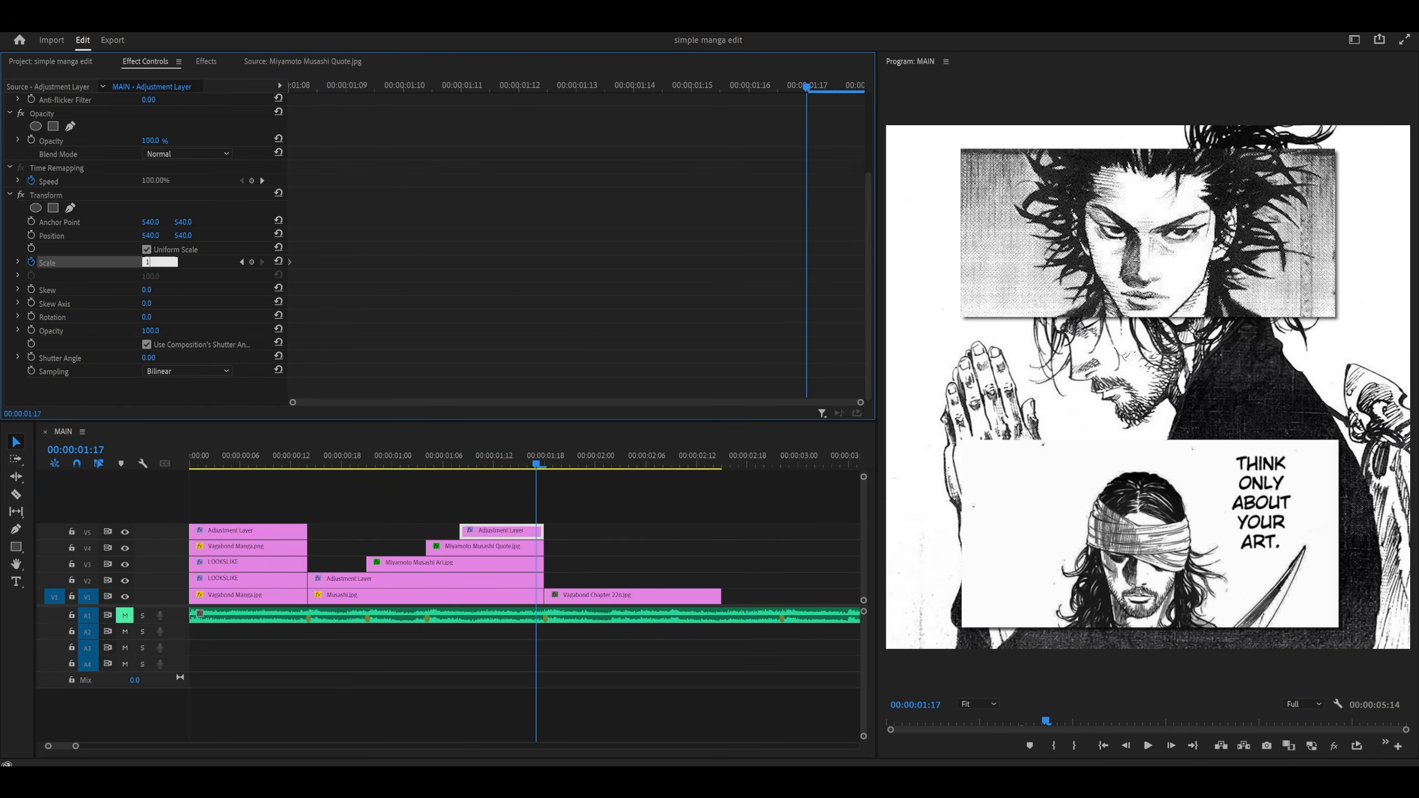
pyautogui.write('15')
pyautogui.press('Return')
pyautogui.click(152, 262)
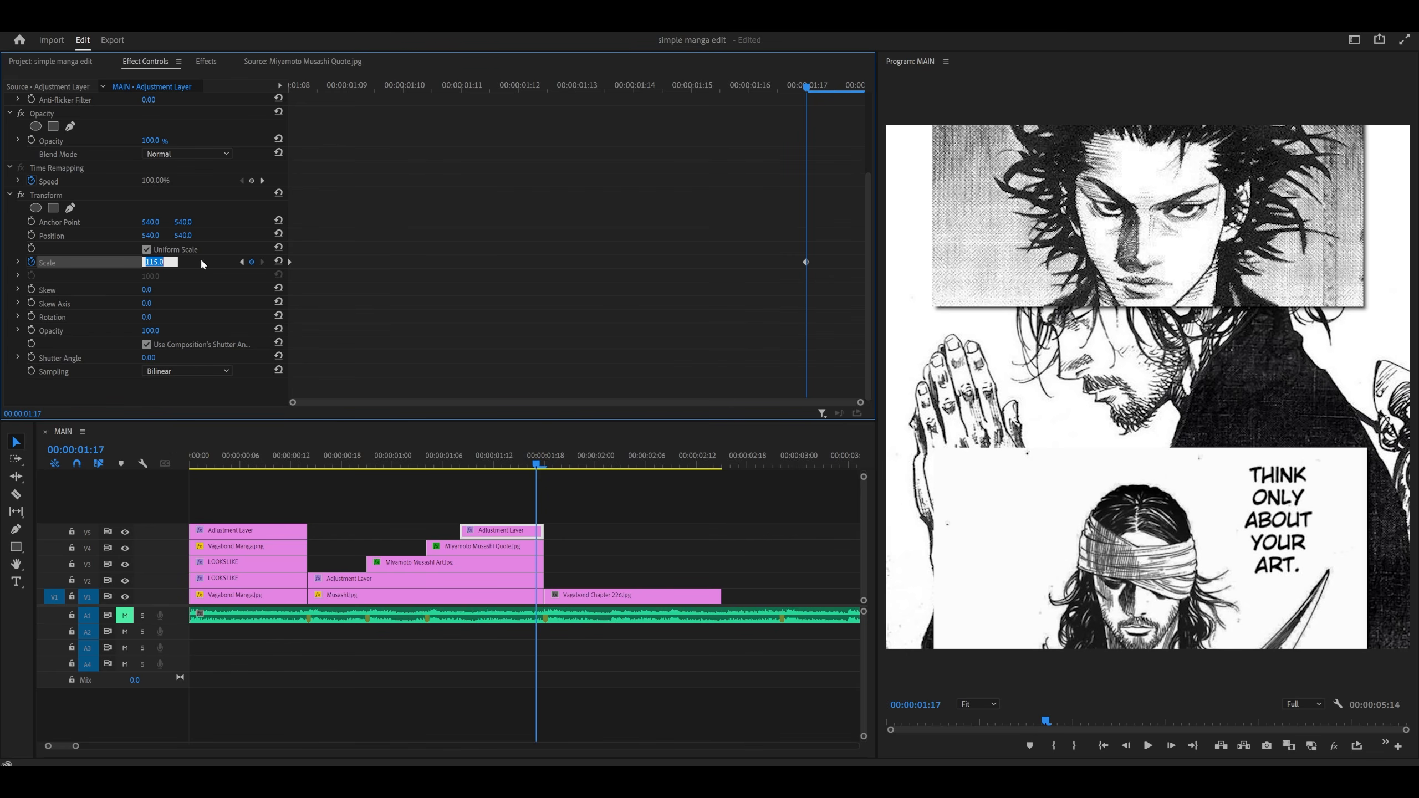
pyautogui.write('110')
pyautogui.press('Return')
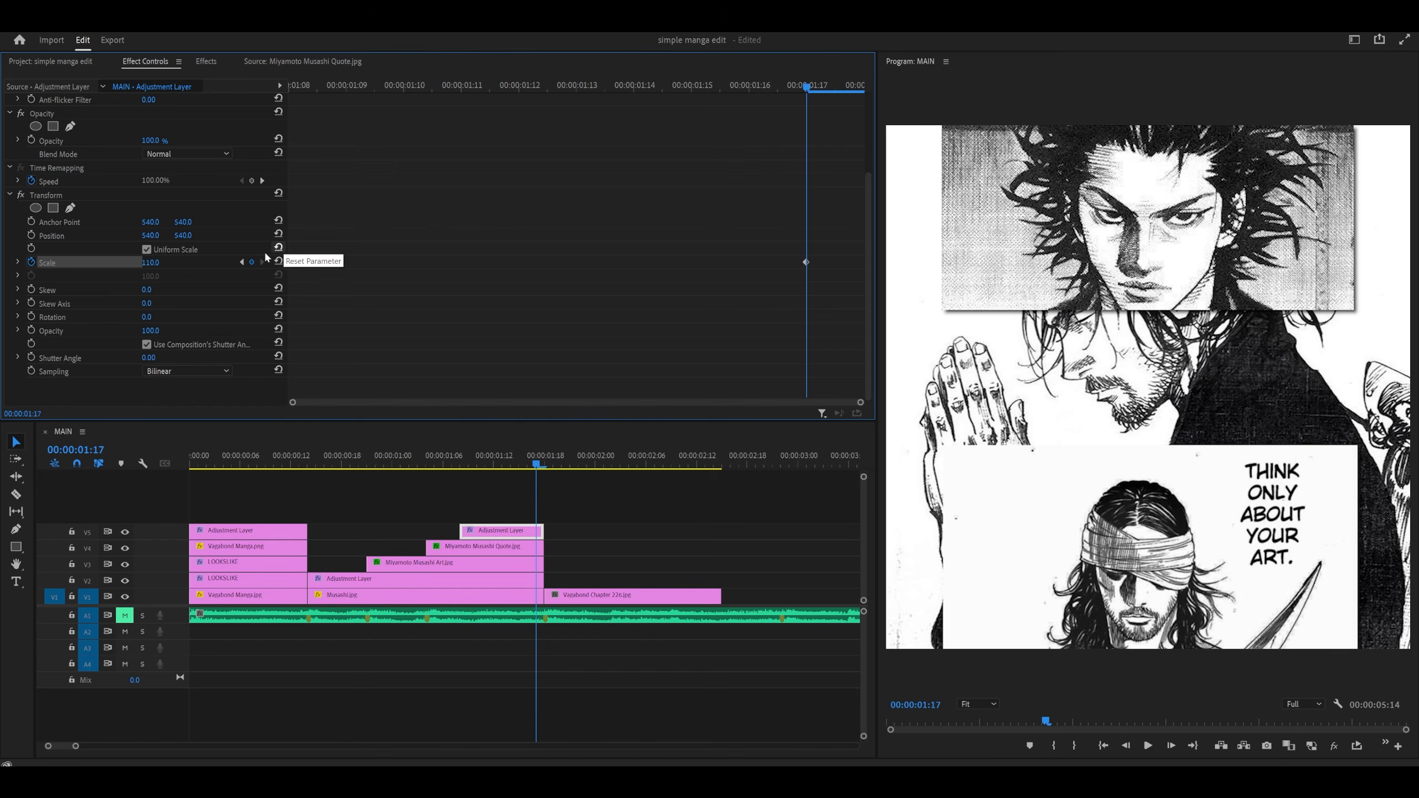
# - Shape the scale velocity curve into a long slow start with a fast finish, and extend the ending keyframe to the clip's end
pyautogui.click(17, 262)
pyautogui.scroll(-2, 621, 186)
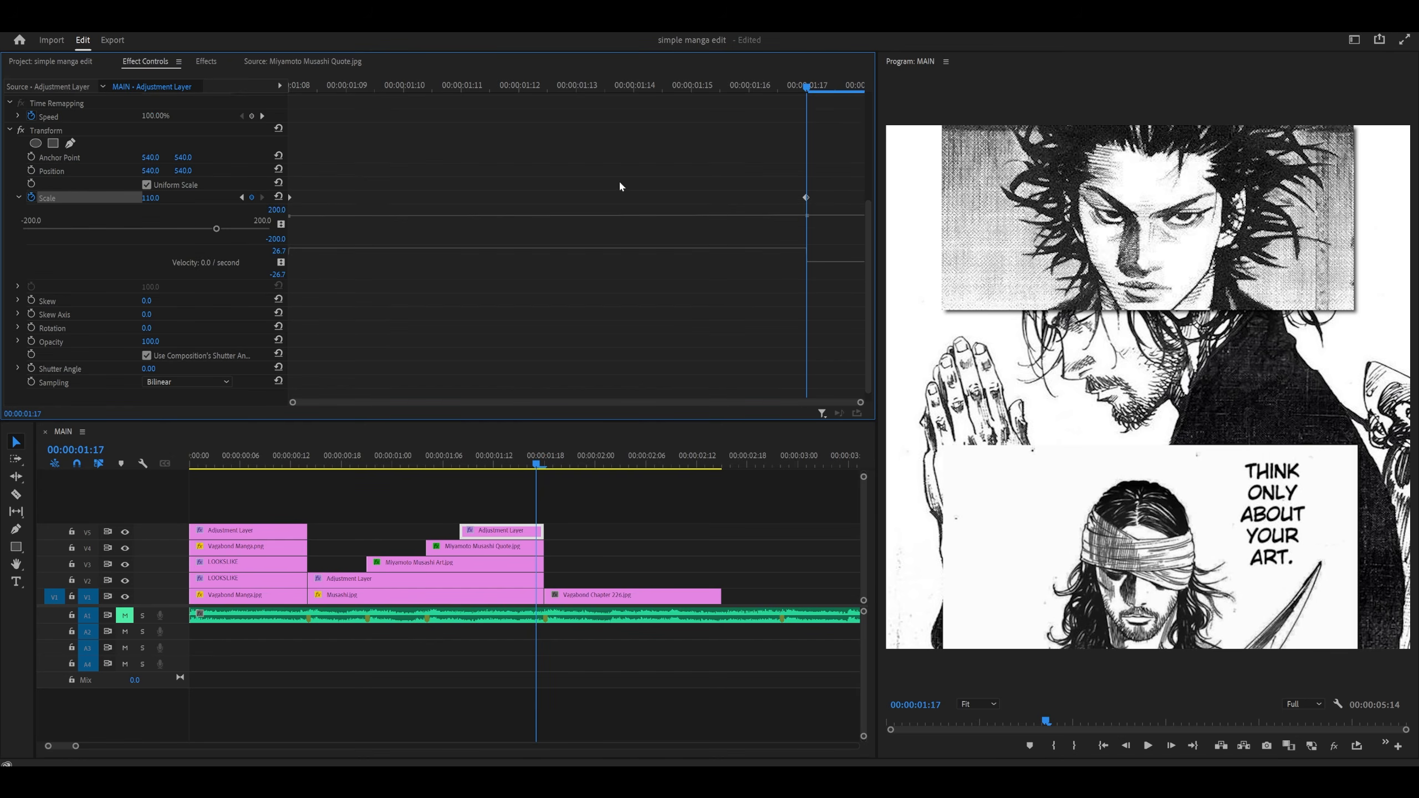
pyautogui.click(519, 86)
pyautogui.click(291, 198)
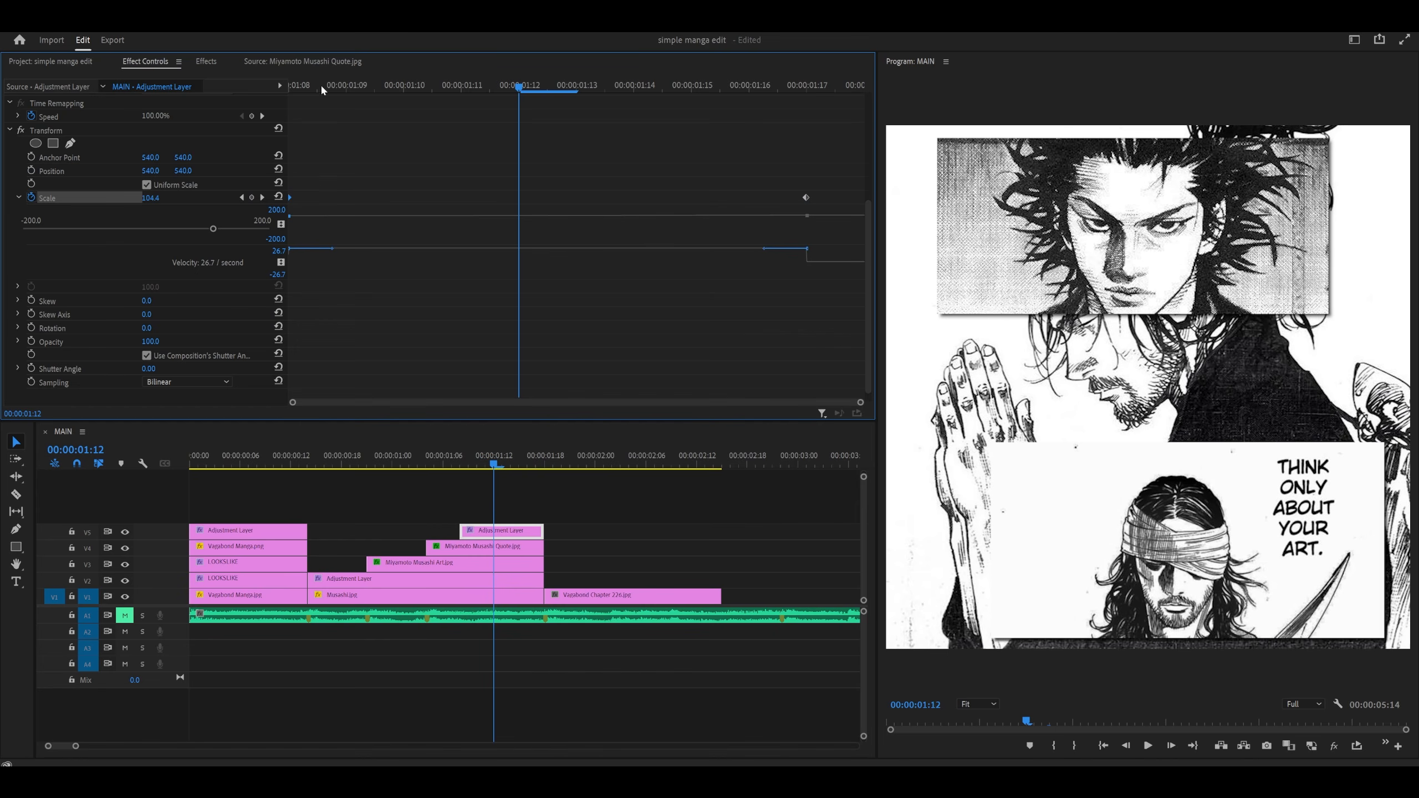
pyautogui.click(353, 84)
pyautogui.moveTo(380, 85); pyautogui.dragTo(281, 84)
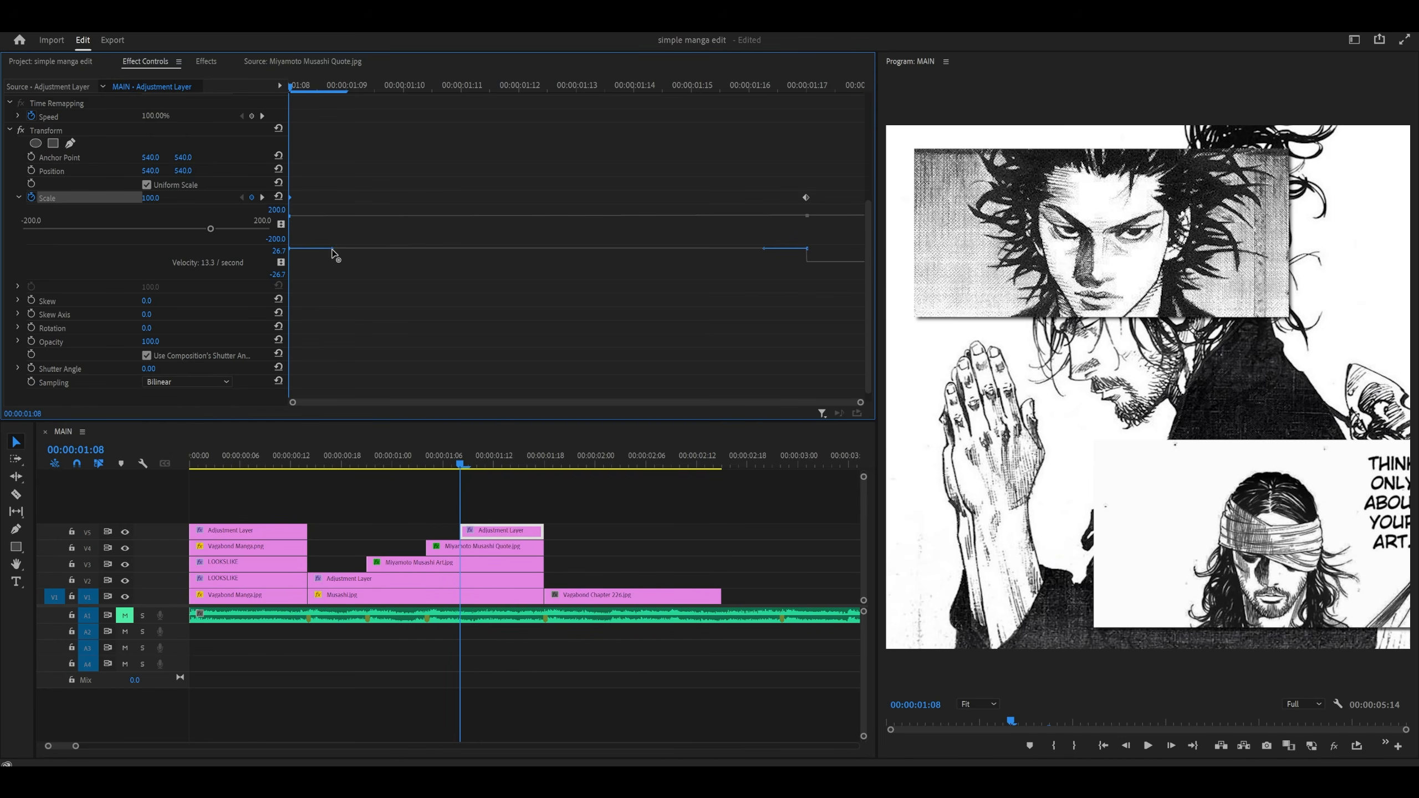
pyautogui.moveTo(332, 250); pyautogui.dragTo(612, 269)
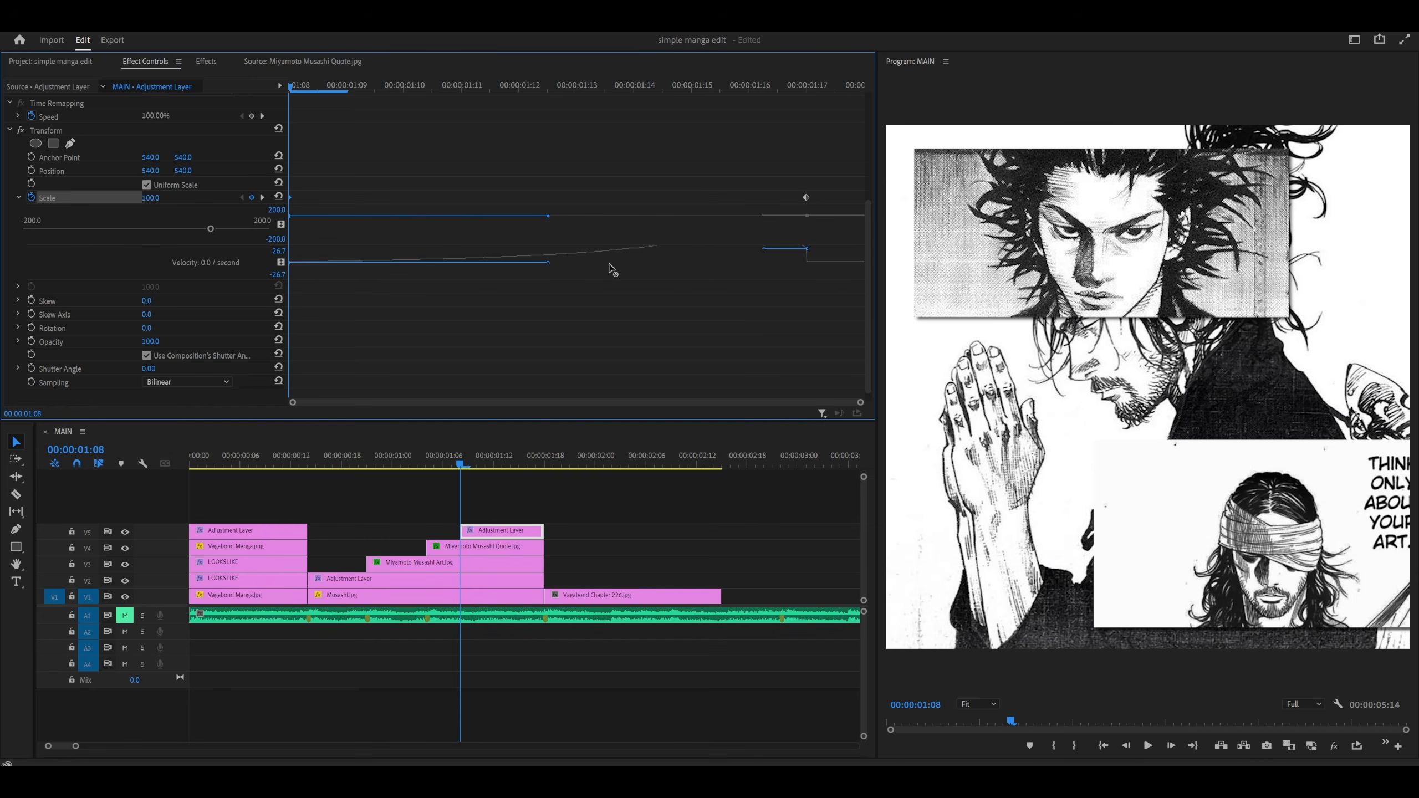
pyautogui.click(546, 303)
pyautogui.hotkey('ctrl', 's')
pyautogui.click(806, 198)
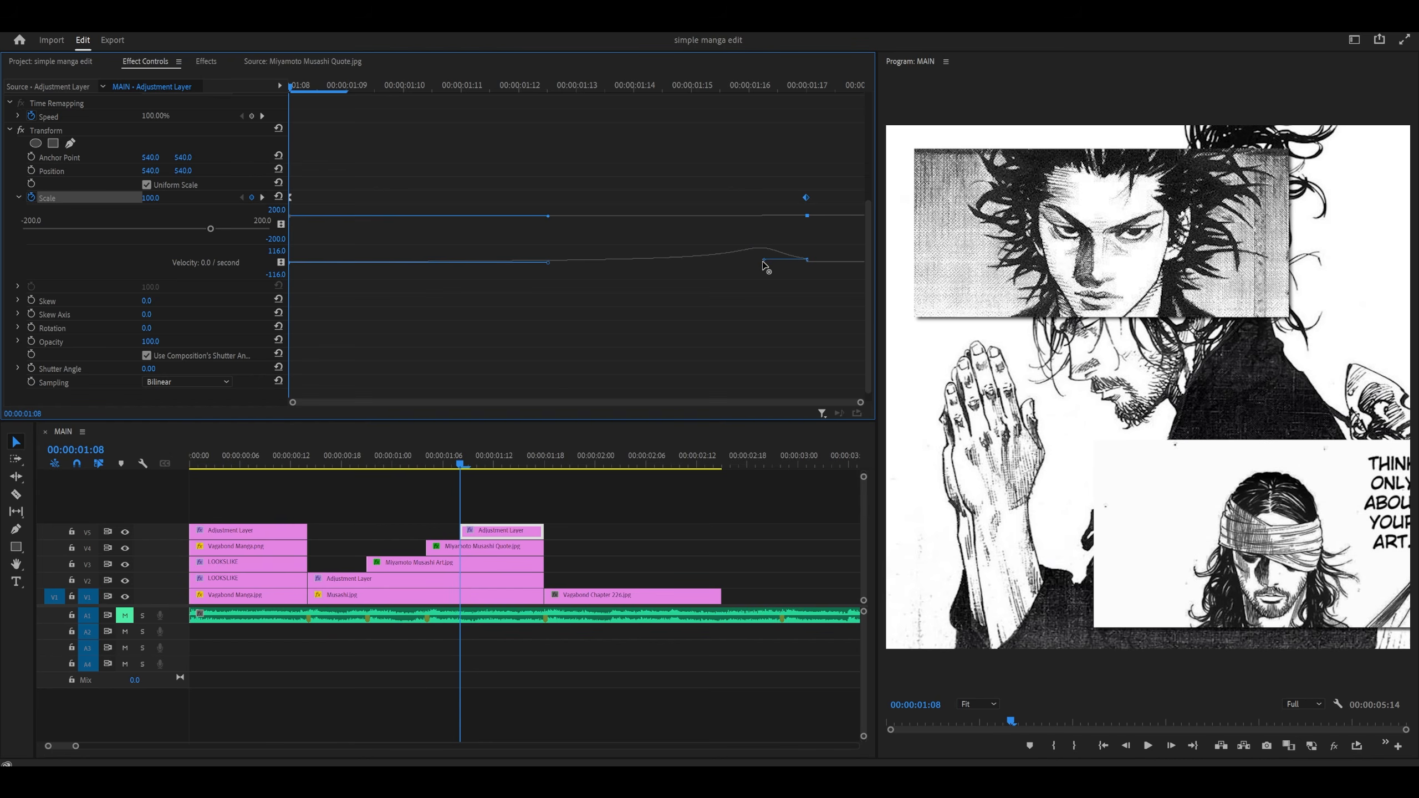
pyautogui.moveTo(767, 262); pyautogui.dragTo(791, 265)
pyautogui.moveTo(806, 197); pyautogui.dragTo(844, 198)
pyautogui.click(638, 137)
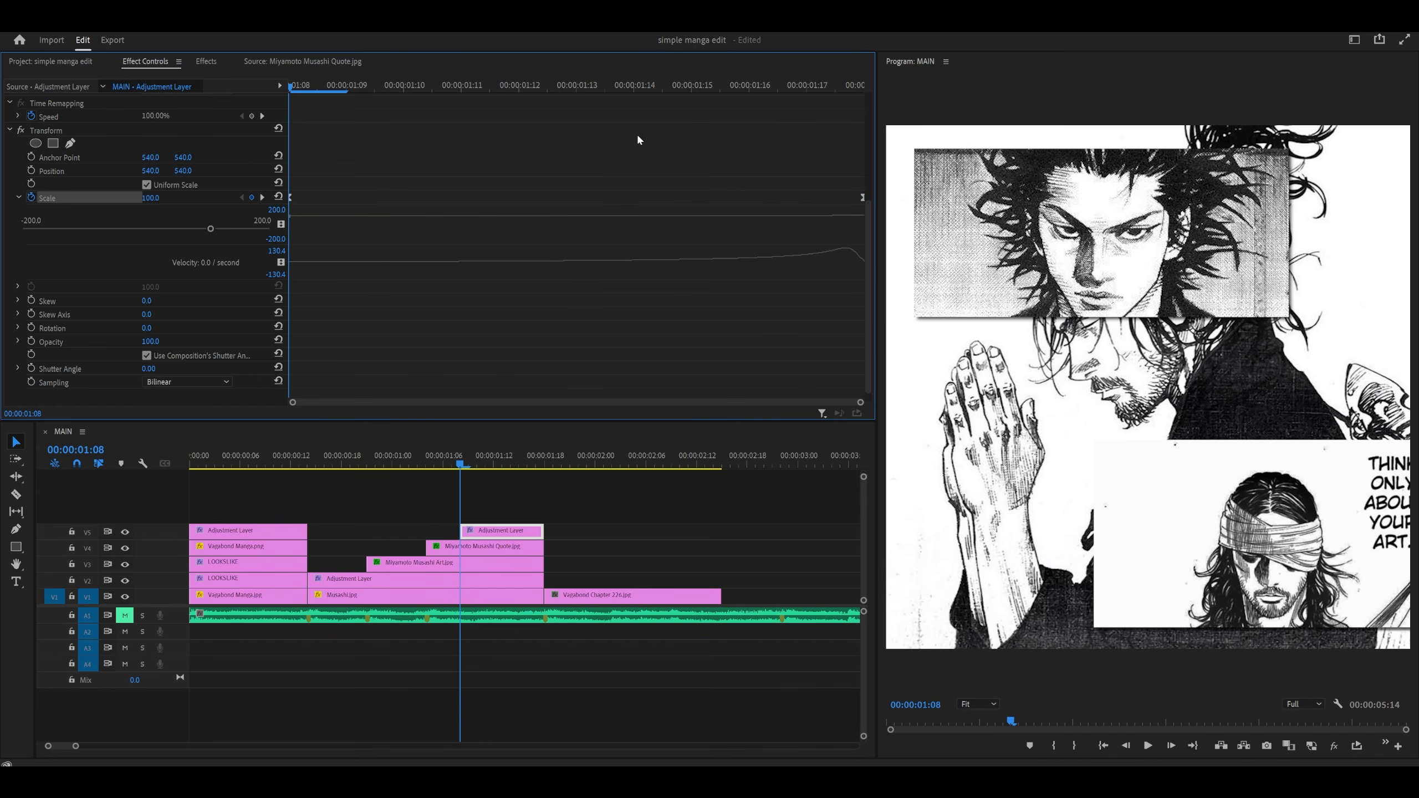
# - Turn off the composition's shutter angle for this Transform and raise its own shutter angle for motion blur, then scrub to 00:00:01:18
pyautogui.click(146, 356)
pyautogui.moveTo(149, 370); pyautogui.dragTo(343, 303)
pyautogui.moveTo(466, 465); pyautogui.dragTo(546, 469)
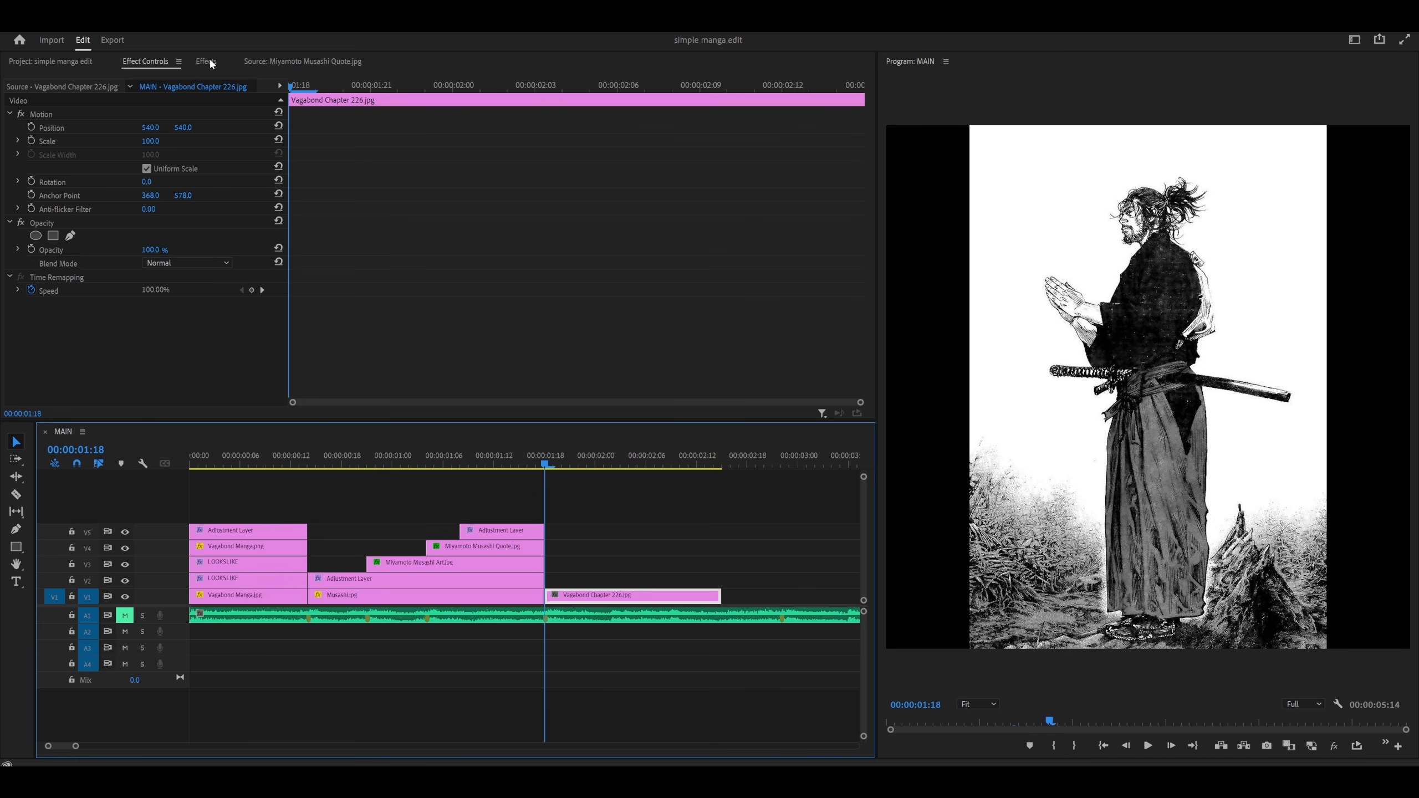
# - Place an adjustment layer on track V2 over the Vagabond Chapter 226 clip, matching its length, and apply Transform to it
pyautogui.click(89, 61)
pyautogui.moveTo(315, 237); pyautogui.dragTo(721, 579)
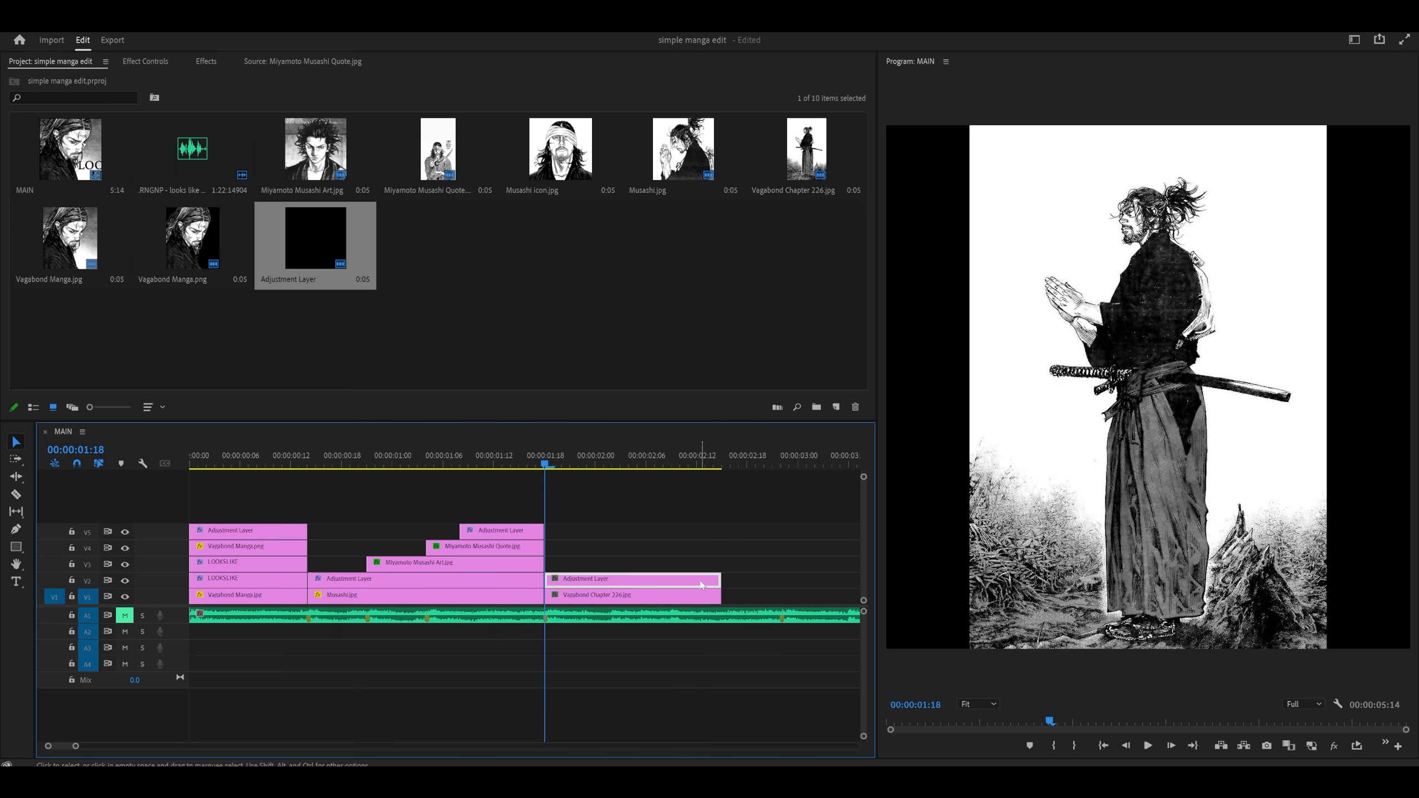
pyautogui.click(215, 63)
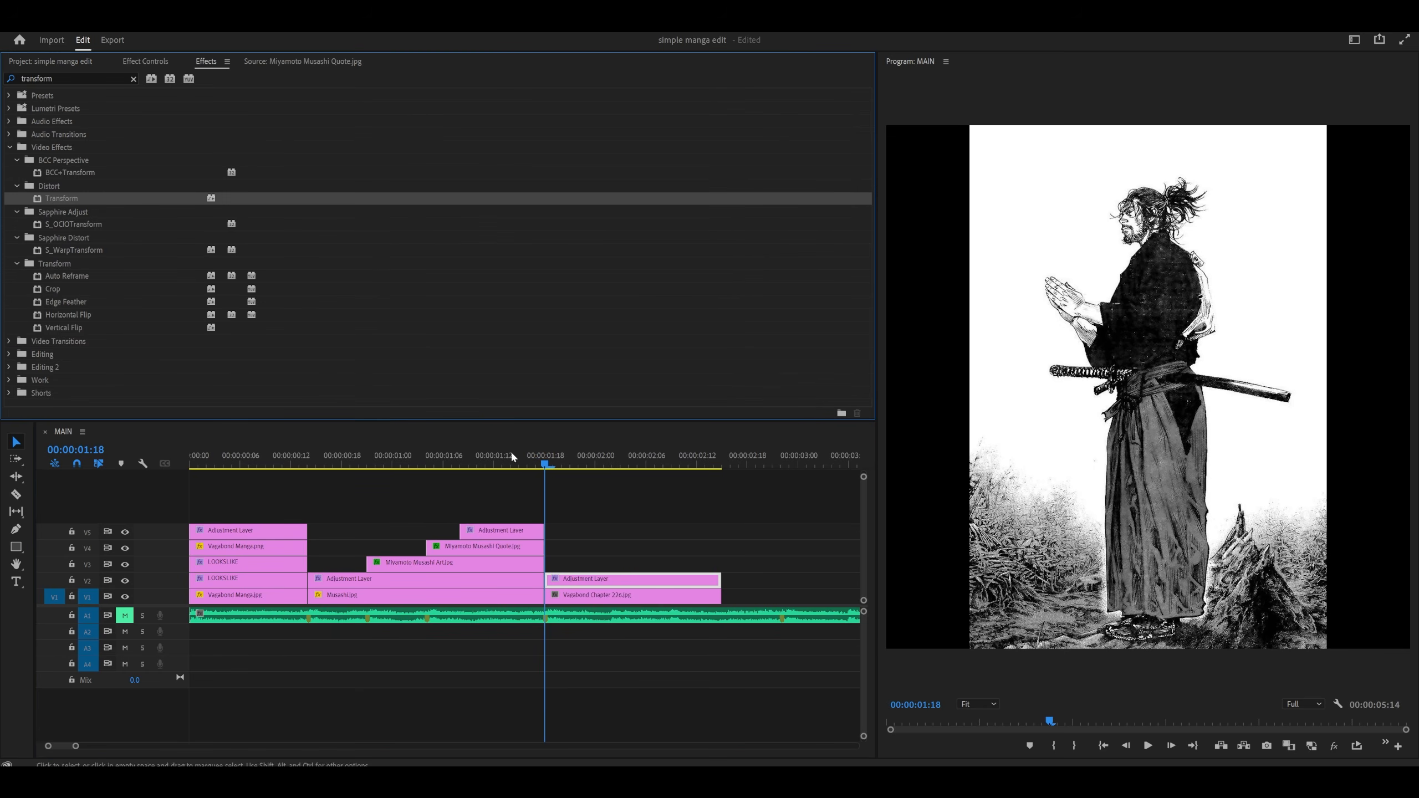
pyautogui.click(147, 63)
pyautogui.scroll(-5, 167, 285)
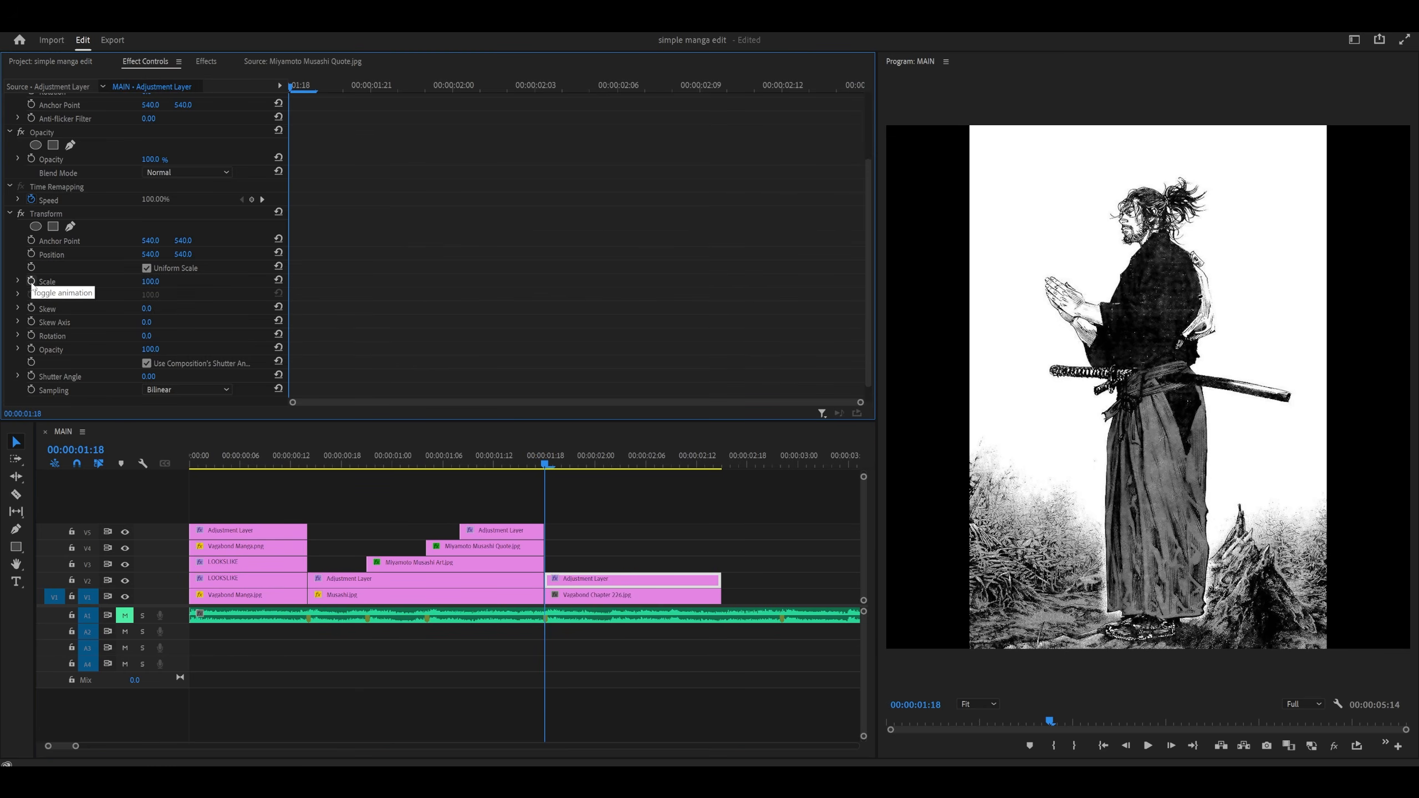
# - Start position and scale keyframes on this Transform at 00:00:01:18, with scale 265 and position 540, 1220, framing the samurai's upper body
pyautogui.click(31, 253)
pyautogui.moveTo(150, 281); pyautogui.dragTo(180, 281)
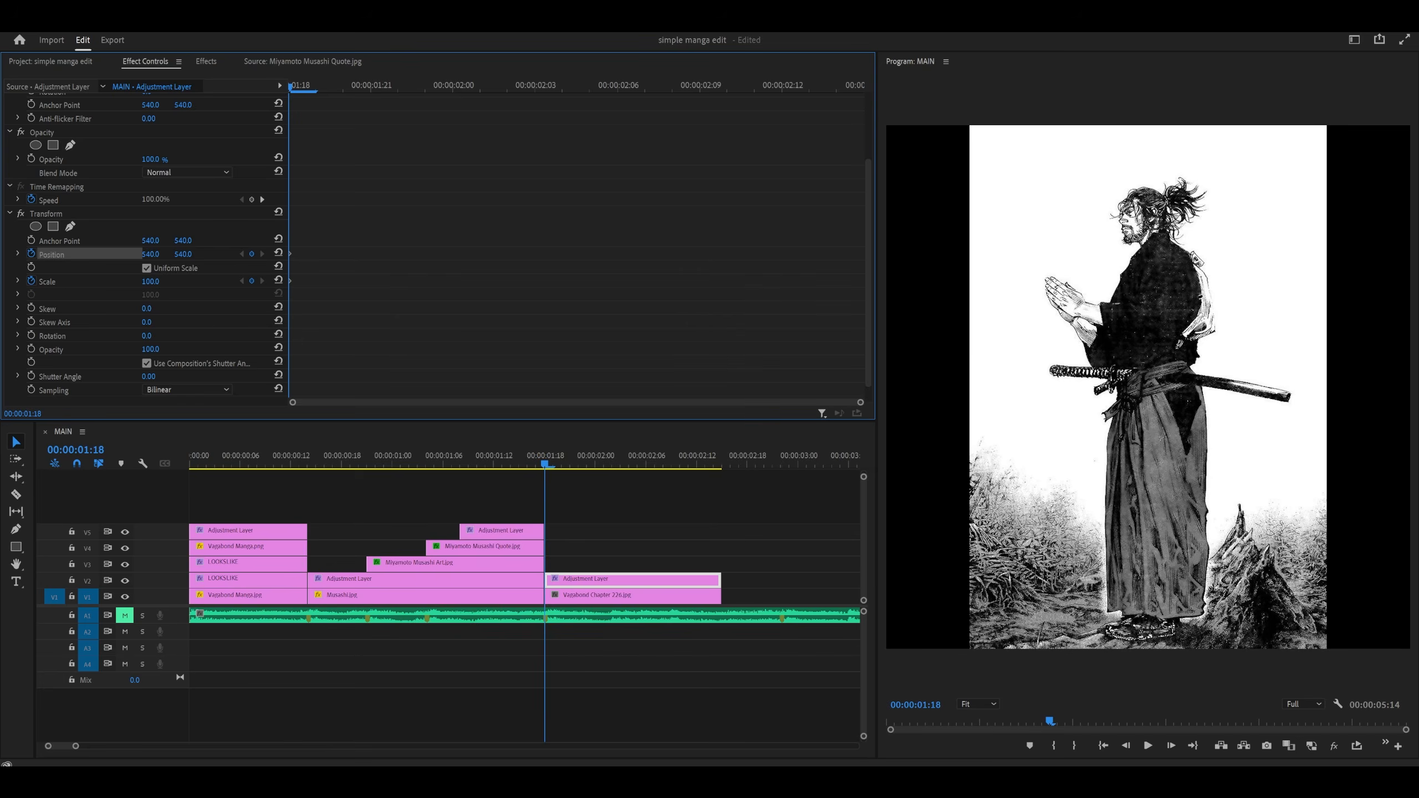
pyautogui.moveTo(181, 281); pyautogui.dragTo(243, 281)
pyautogui.moveTo(183, 254); pyautogui.dragTo(564, 254)
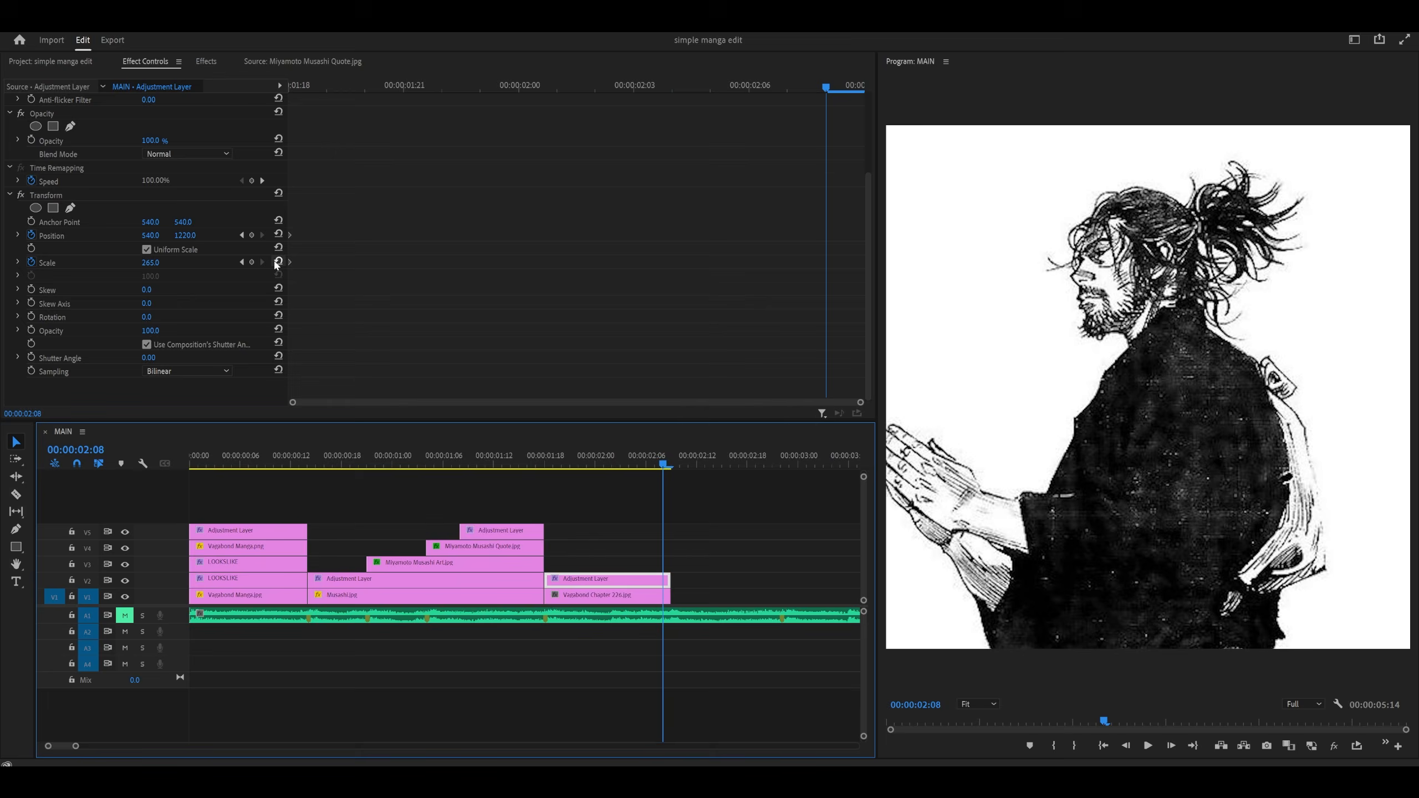
# - Add ending keyframes at 00:00:02:08 by resetting scale to 100 and position to 540, 540, and ease the position curve into a slow finish
pyautogui.click(277, 262)
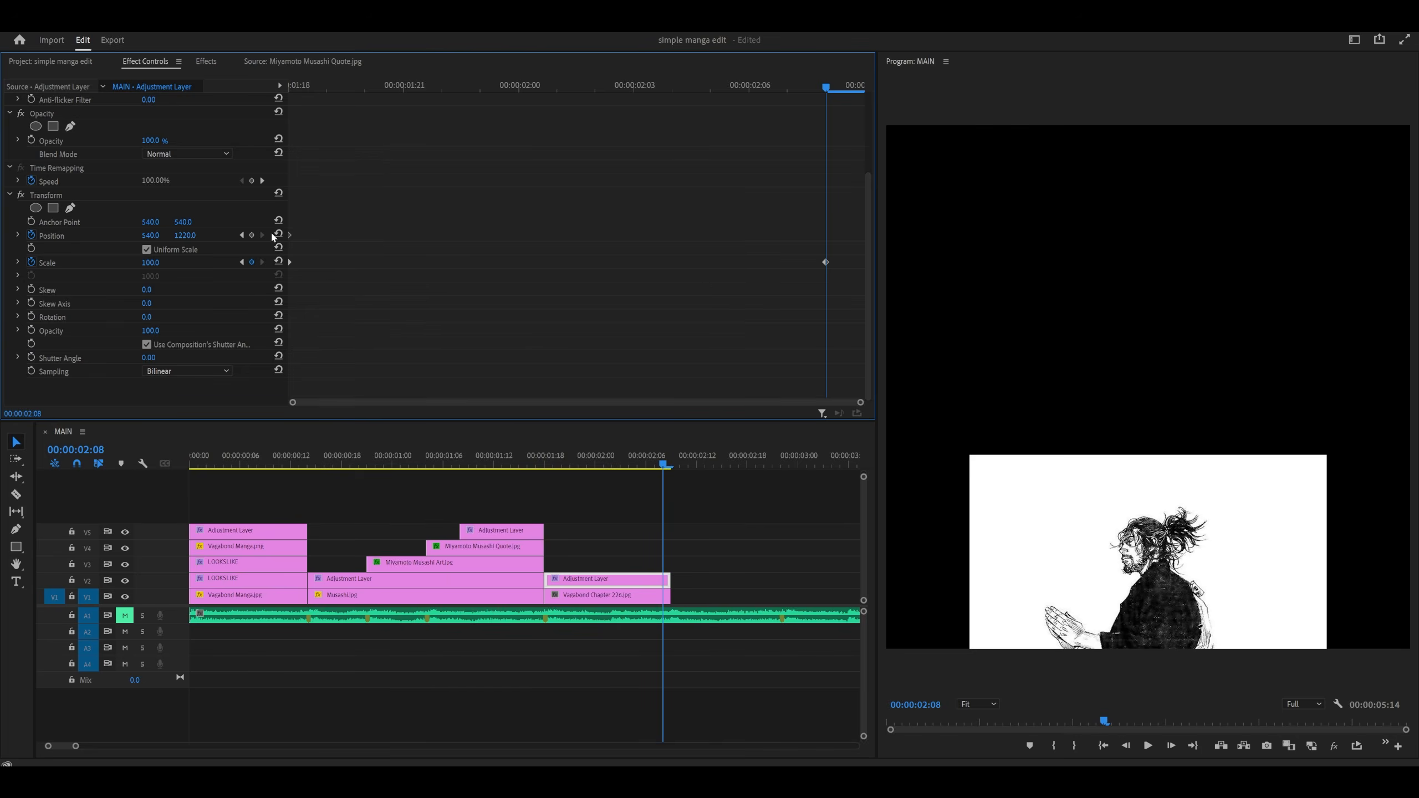
pyautogui.click(278, 235)
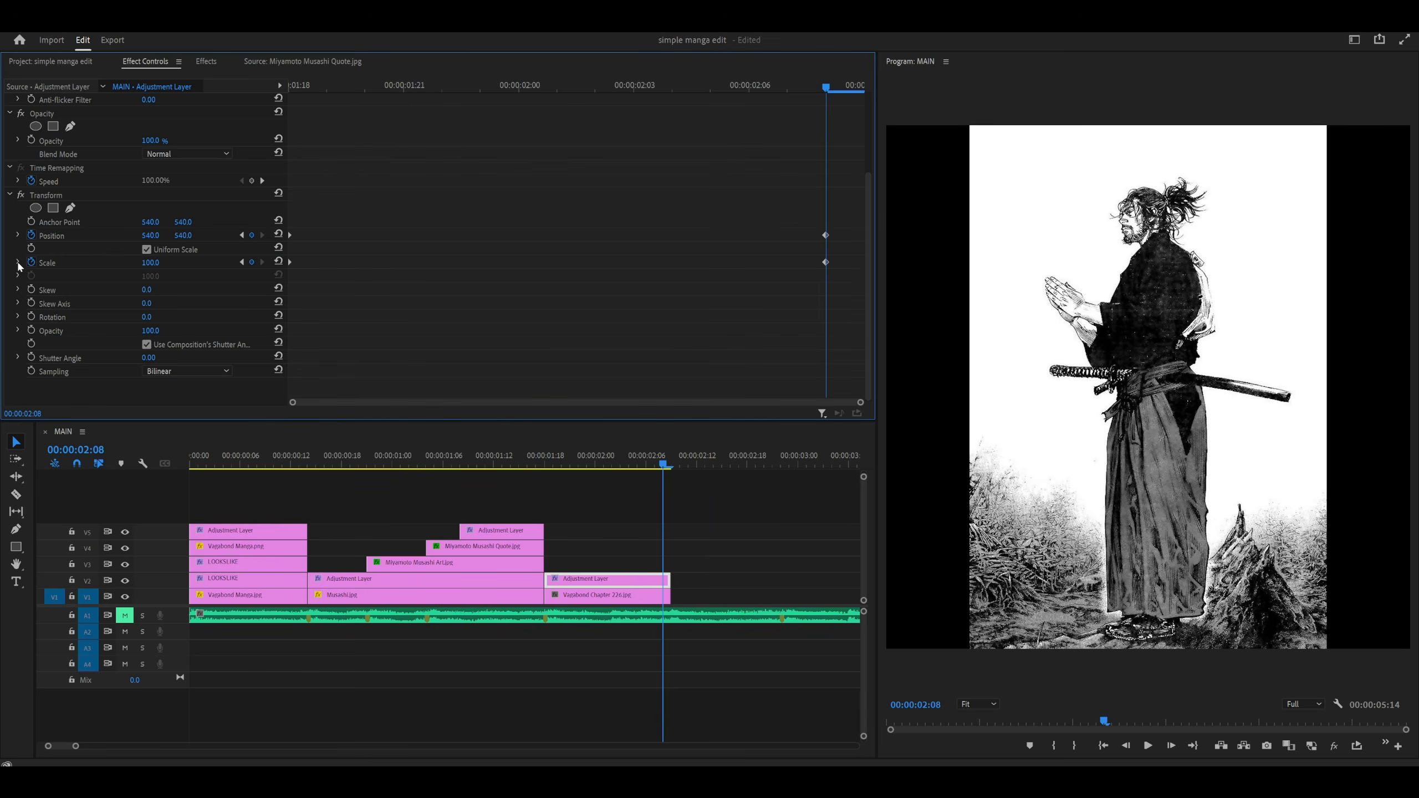
pyautogui.click(18, 236)
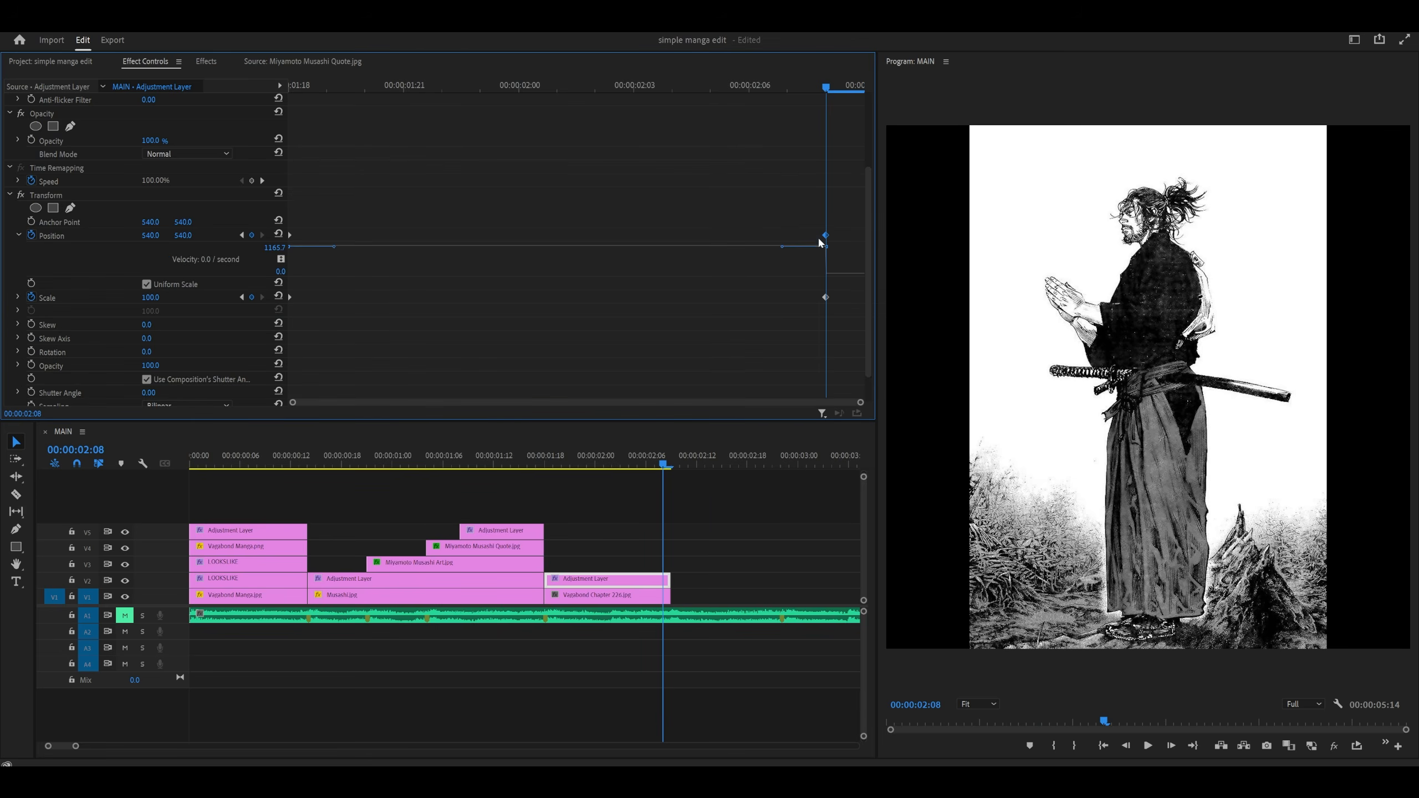
pyautogui.moveTo(783, 247); pyautogui.dragTo(558, 274)
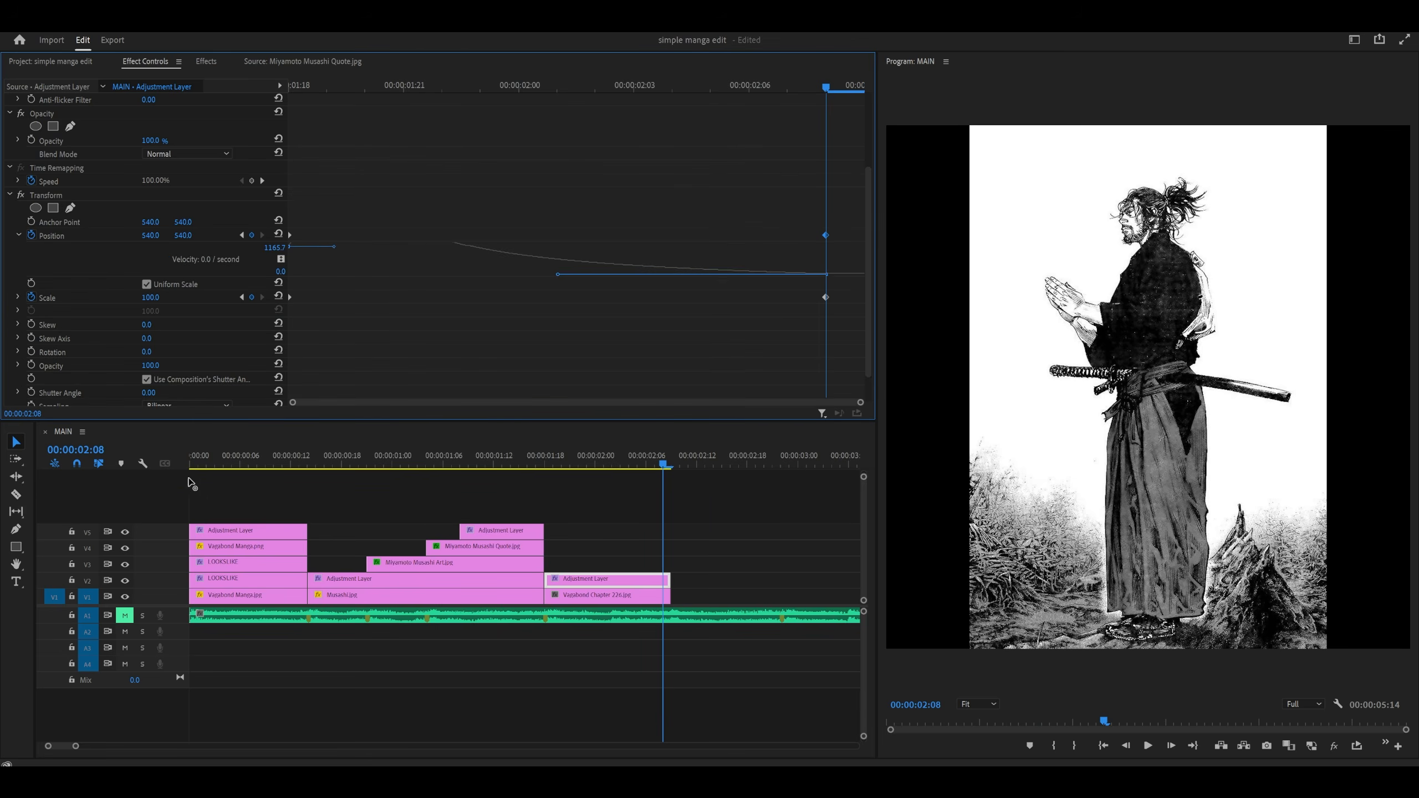
# - Ease the scale curve into a slow finish to match, and move the ending position and scale keyframes out to the clip's end
pyautogui.click(19, 297)
pyautogui.scroll(-6, 640, 272)
pyautogui.click(826, 220)
pyautogui.moveTo(783, 297); pyautogui.dragTo(502, 288)
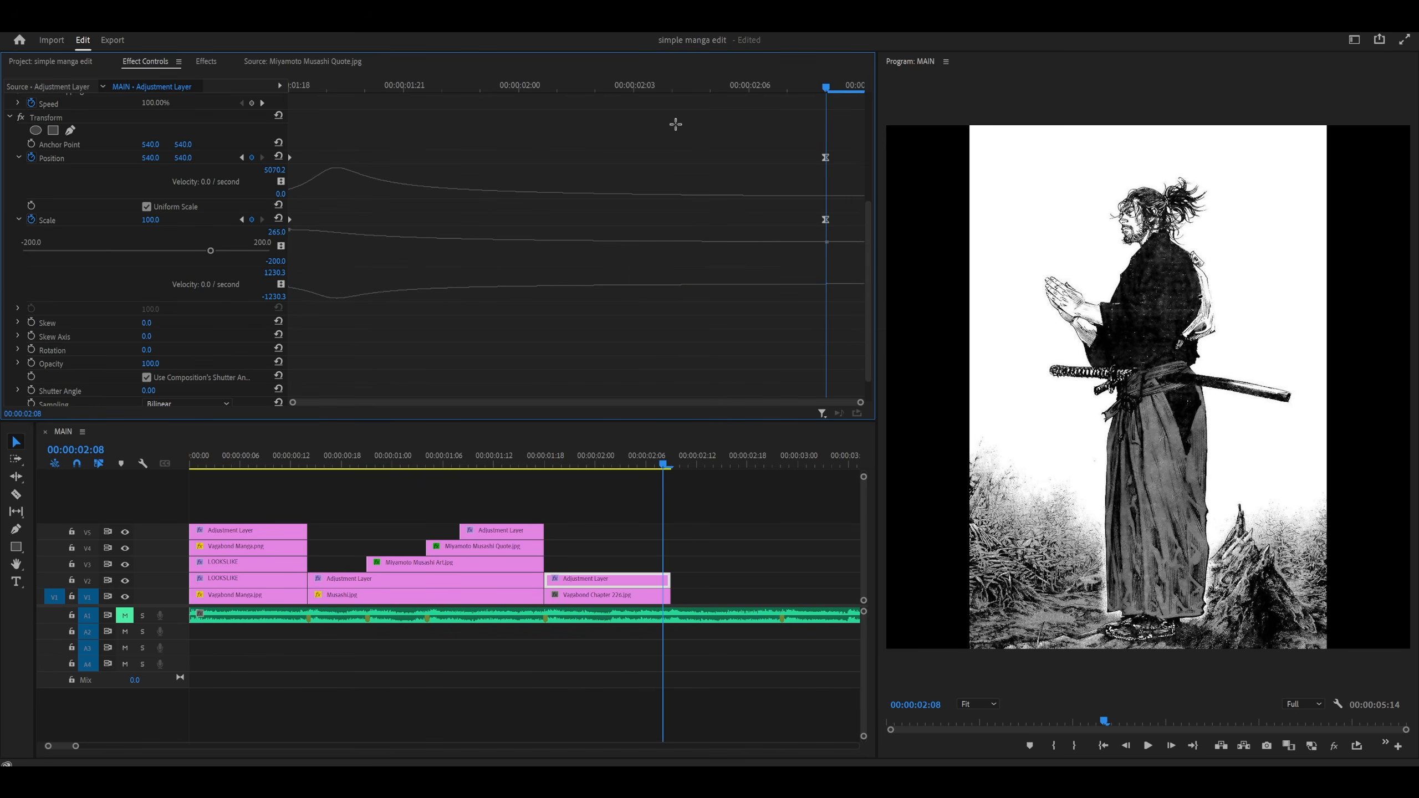
pyautogui.moveTo(803, 130); pyautogui.dragTo(861, 216)
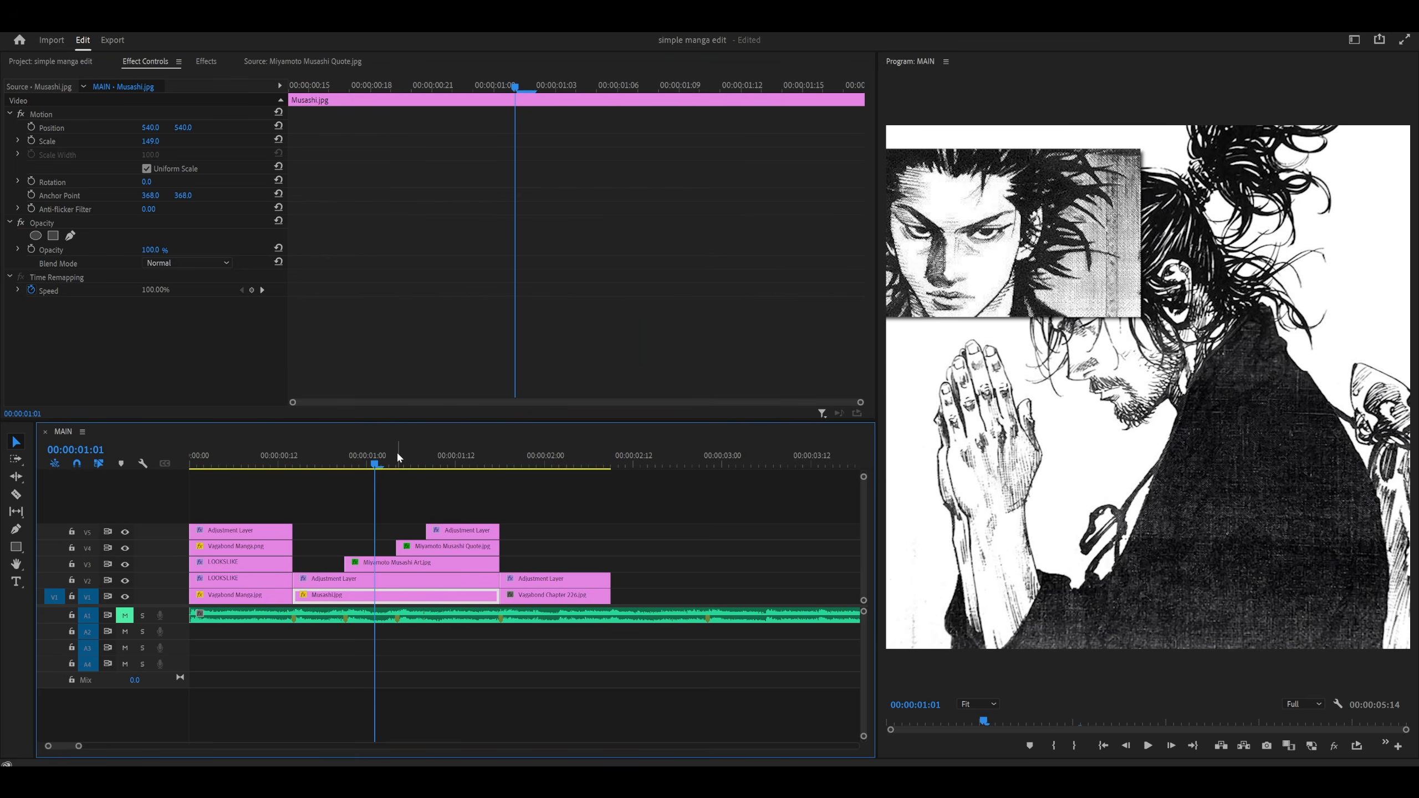
# - Play back the zoom-out on the standing samurai and save the project
pyautogui.press('space')
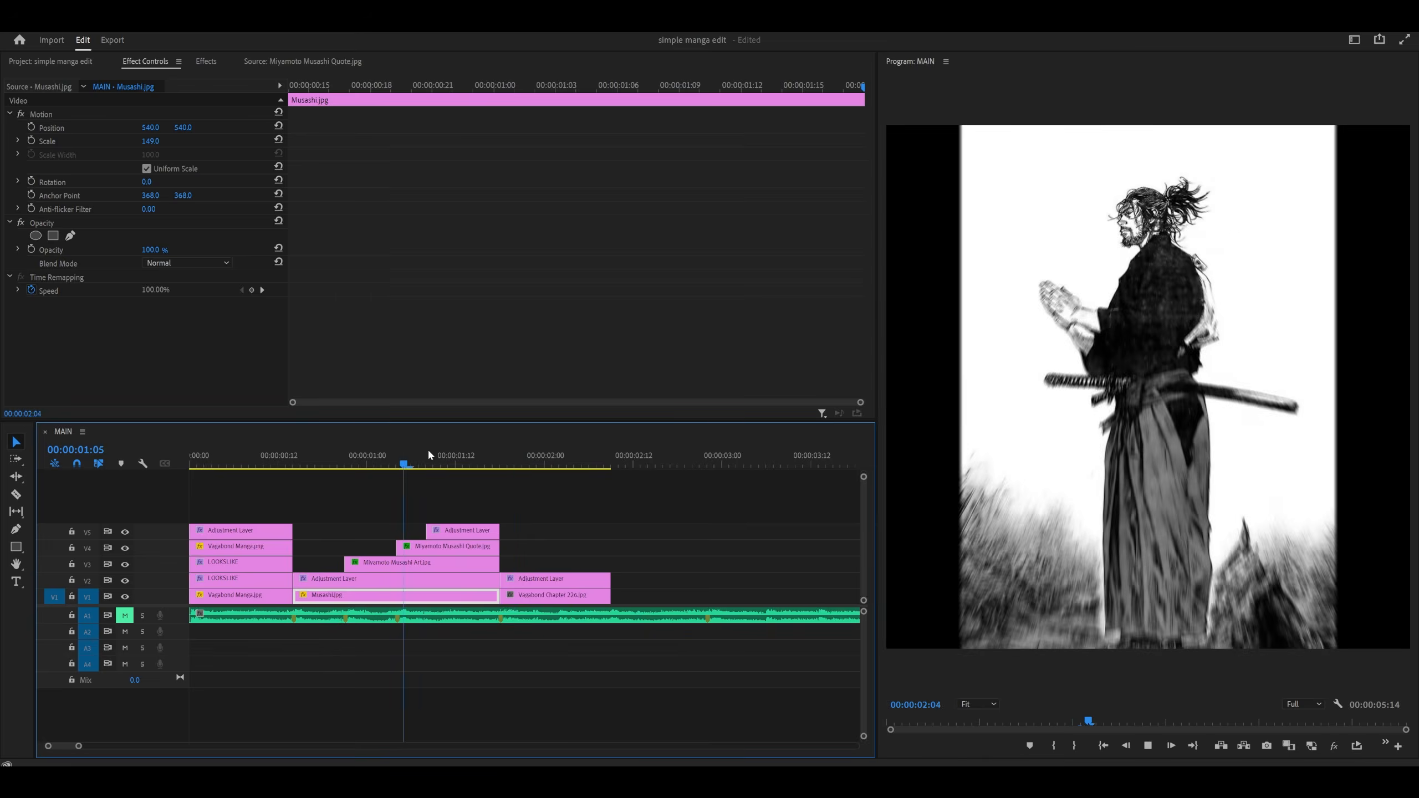
pyautogui.press('space')
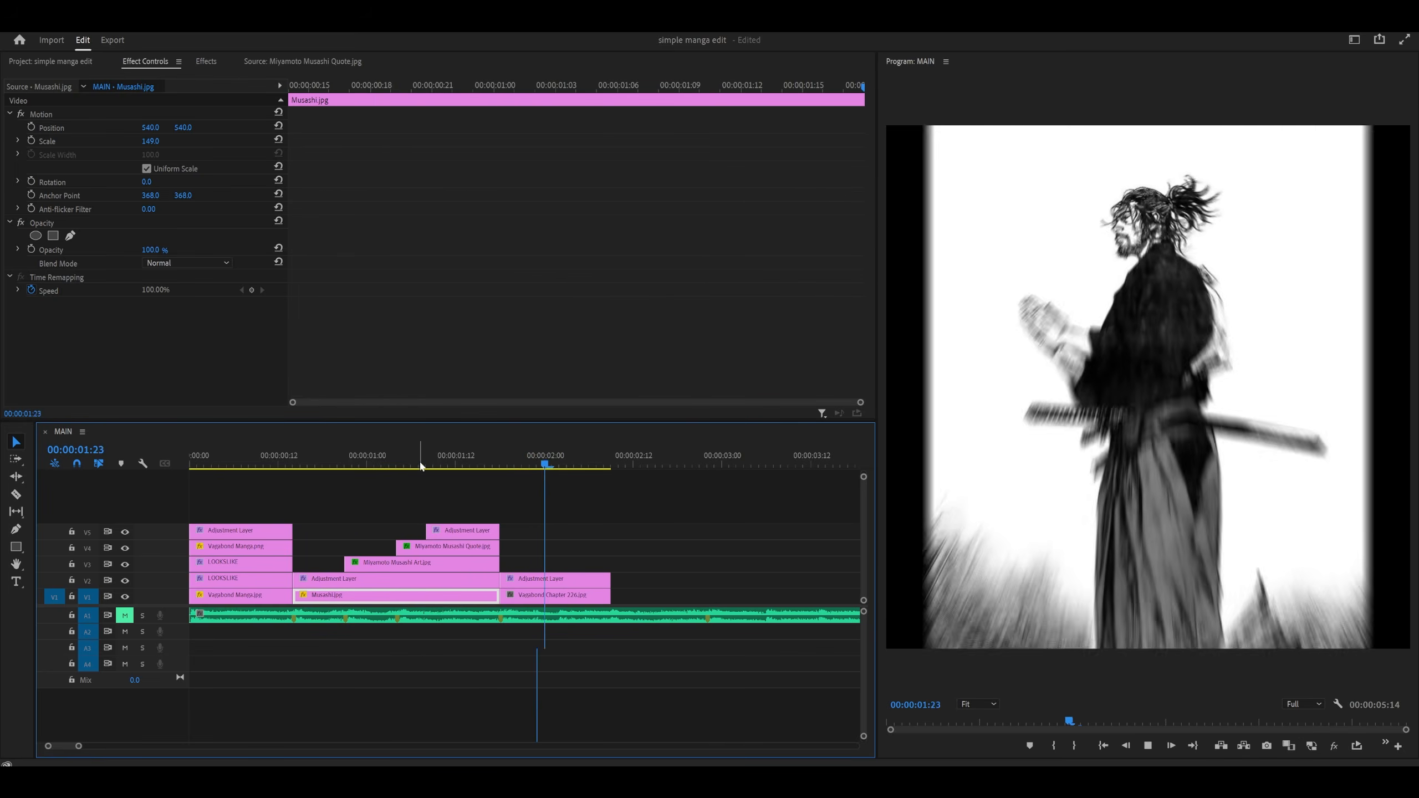
pyautogui.moveTo(505, 456); pyautogui.dragTo(529, 456)
pyautogui.click(525, 580)
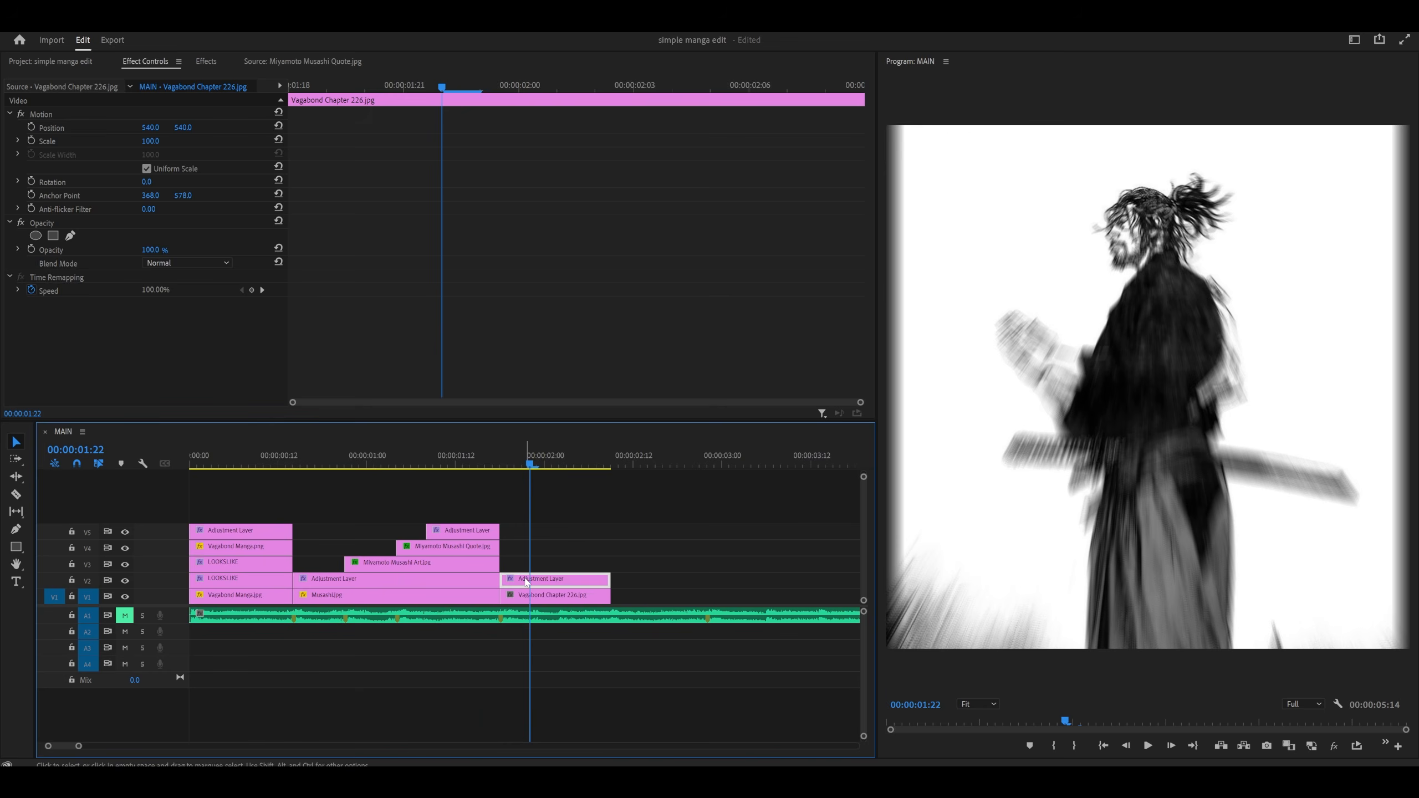
pyautogui.scroll(-3, 511, 302)
pyautogui.scroll(-5, 511, 303)
pyautogui.hotkey('ctrl', 's')
# - Search the effects for "enger" and look through its shake and transition presets
pyautogui.click(536, 596)
pyautogui.moveTo(525, 456); pyautogui.dragTo(562, 435)
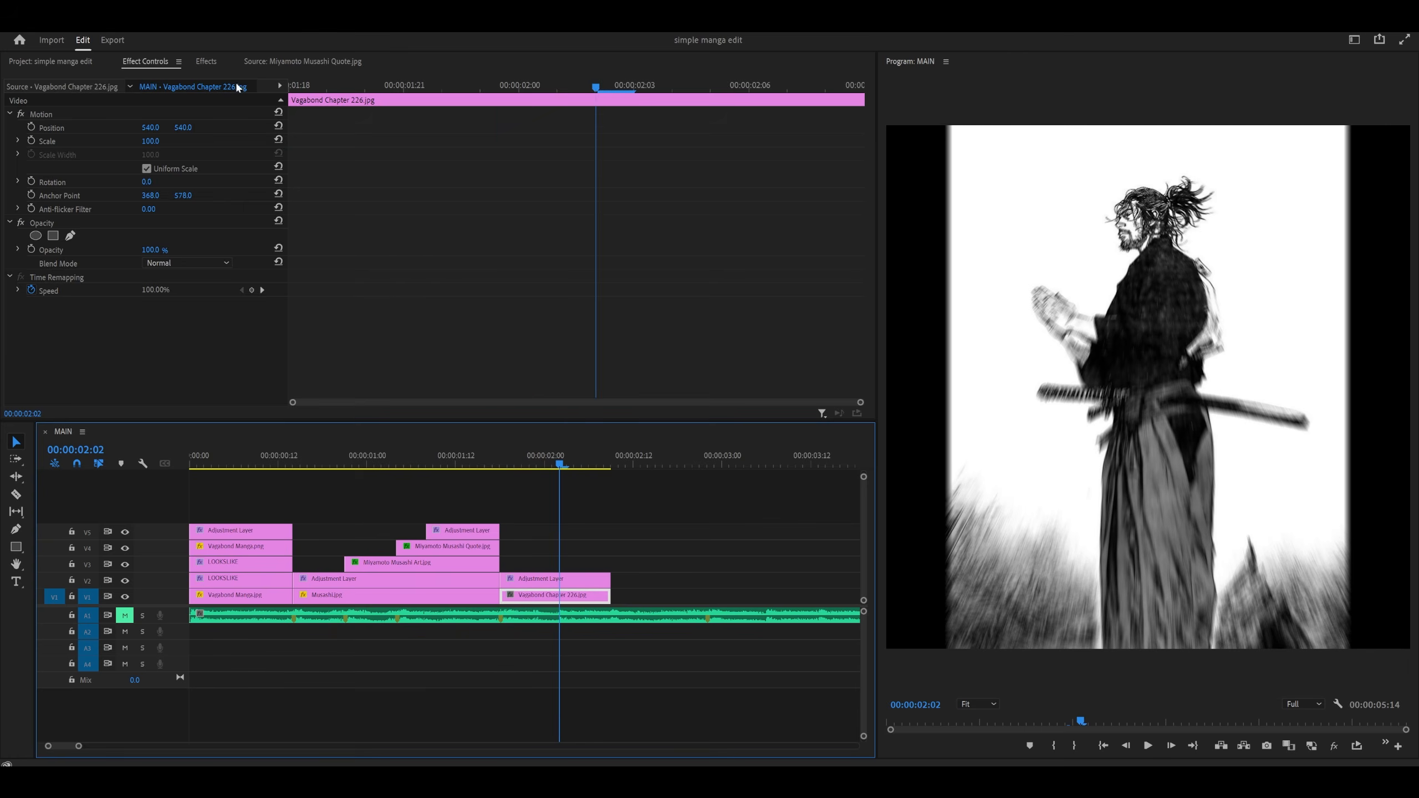
pyautogui.click(206, 61)
pyautogui.click(73, 78)
pyautogui.write('enger')
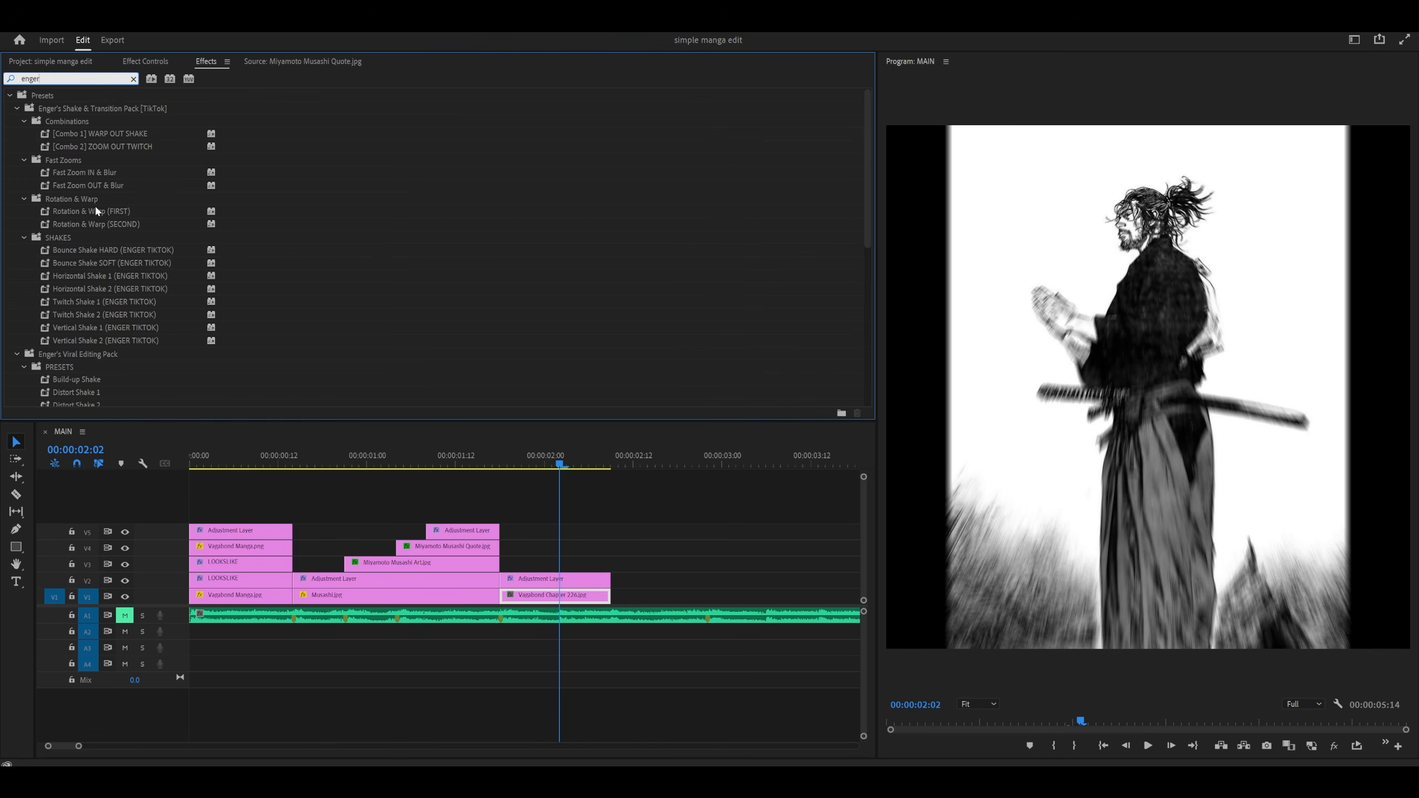
pyautogui.scroll(-5, 96, 211)
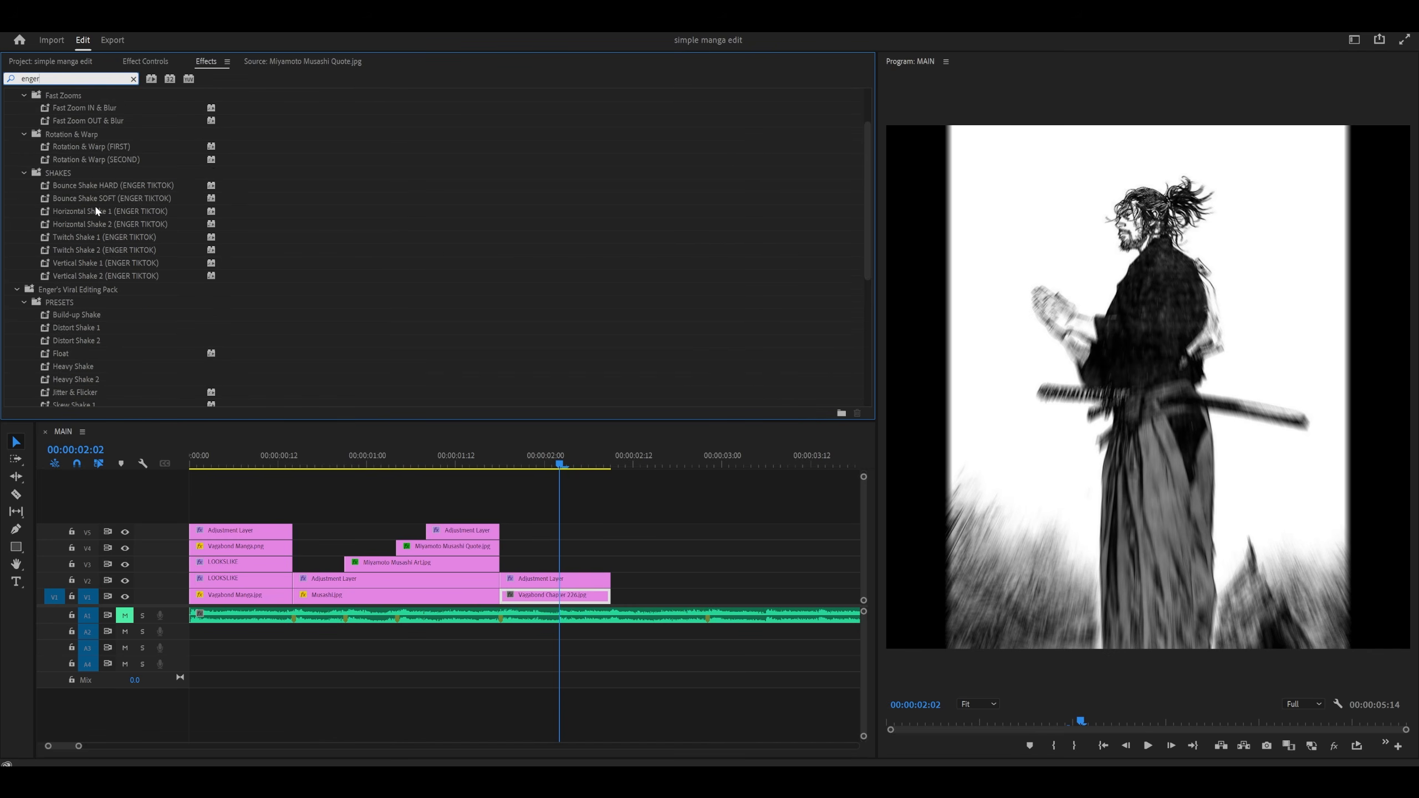
pyautogui.scroll(5, 91, 213)
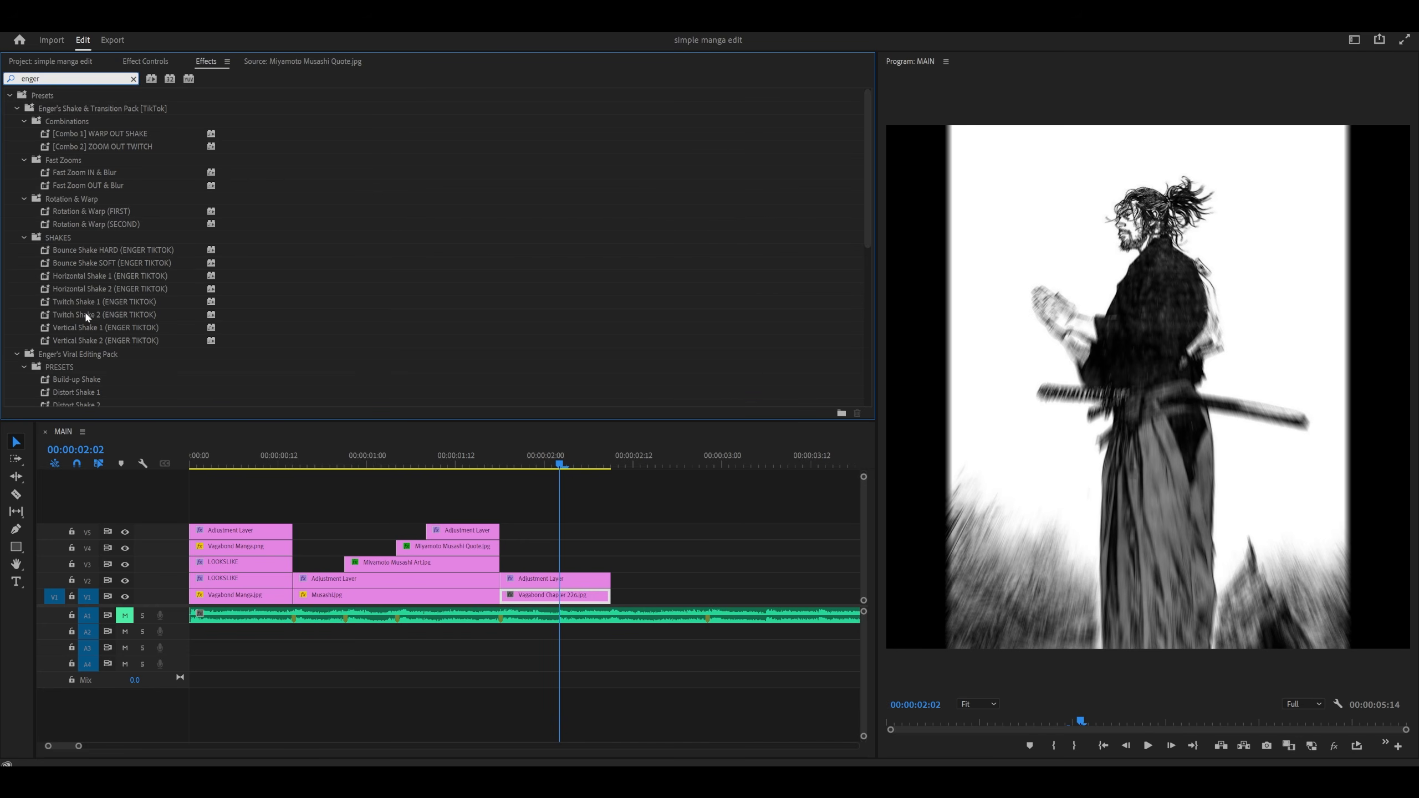
# - Try the Twitch Shake 1 preset on the adjustment layer over the Vagabond Chapter 226 clip and play it back
pyautogui.moveTo(84, 312); pyautogui.dragTo(535, 579)
pyautogui.moveTo(469, 462); pyautogui.dragTo(455, 461)
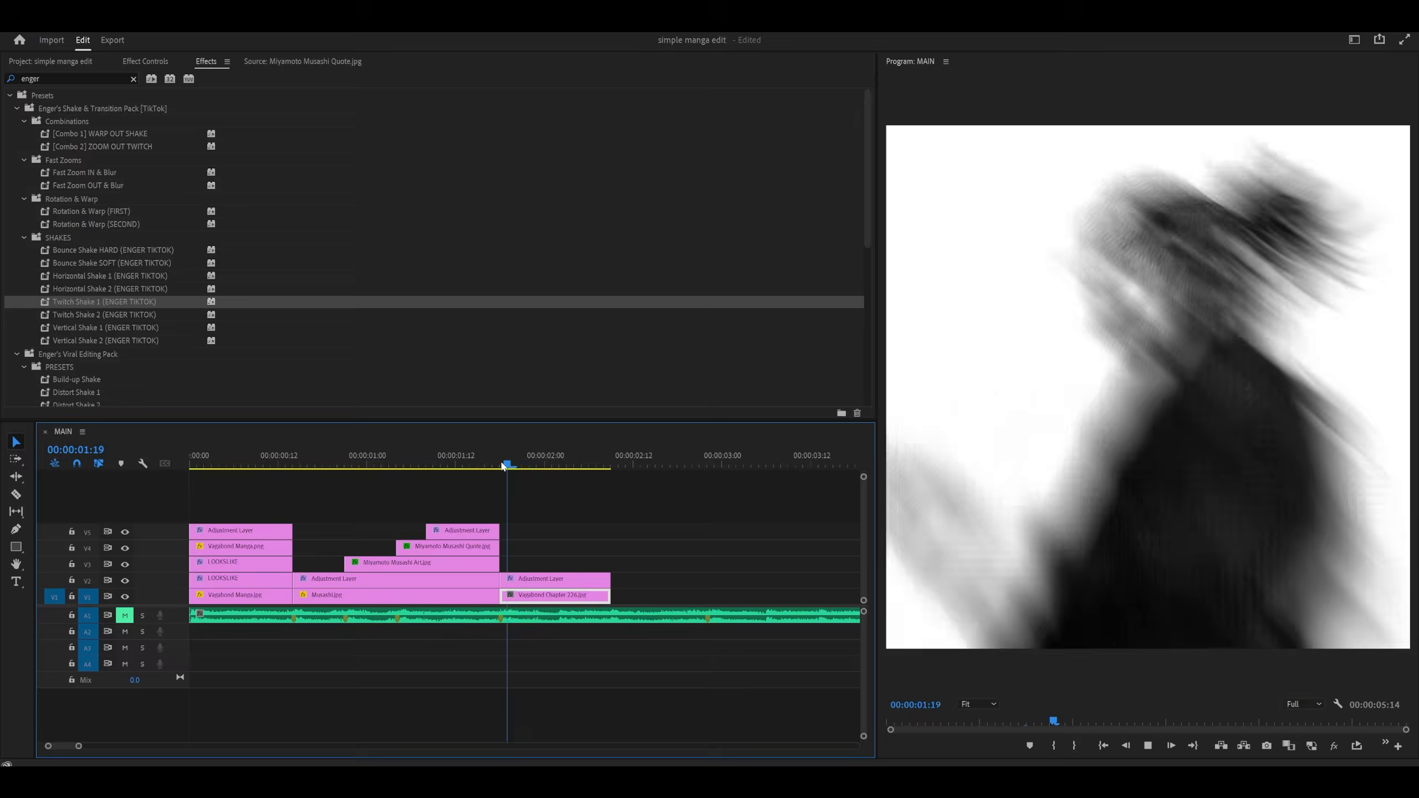
pyautogui.moveTo(506, 462); pyautogui.dragTo(500, 461)
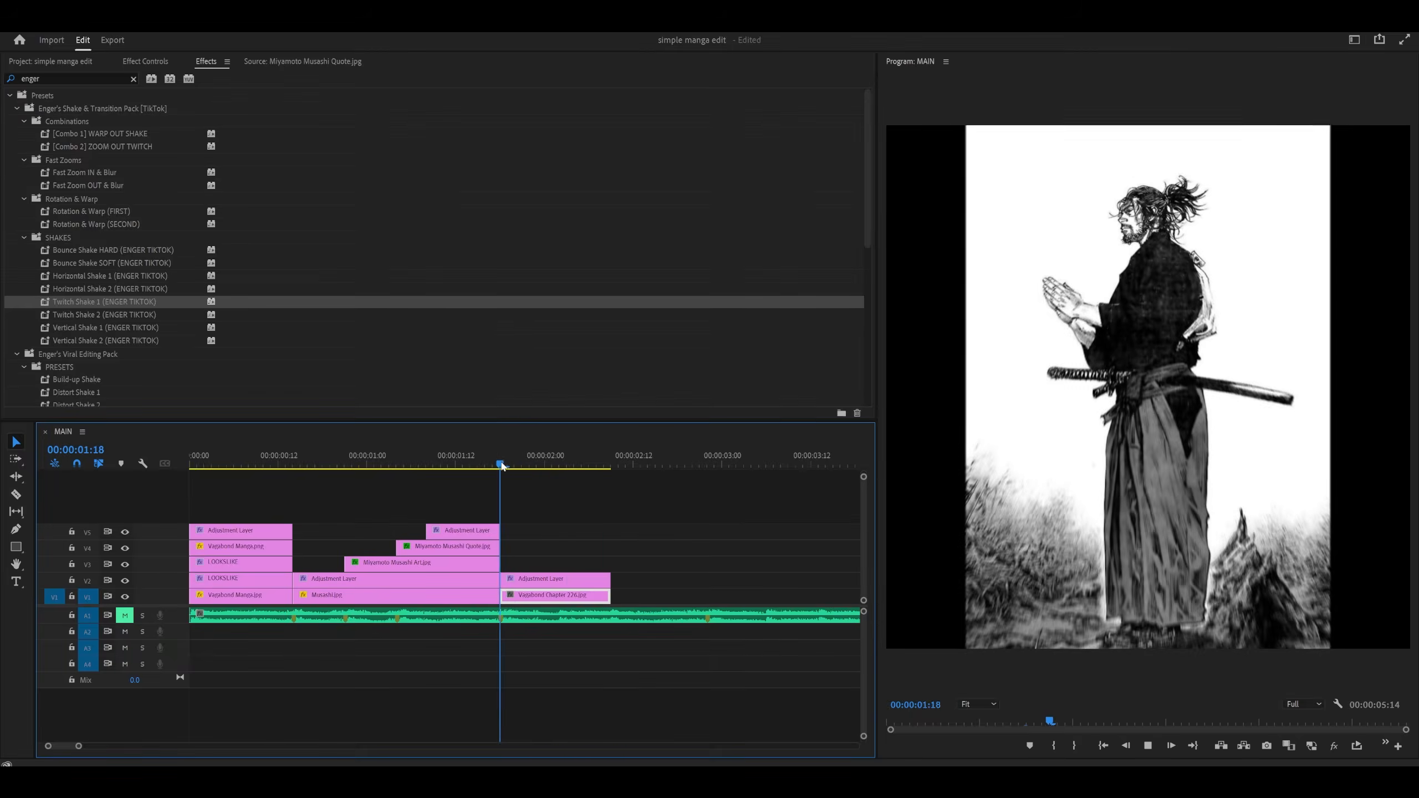
# - Apply the Smooth X Shake preset to the adjustment layer over the Vagabond Chapter 226 clip and play back the shot
pyautogui.scroll(-5, 335, 251)
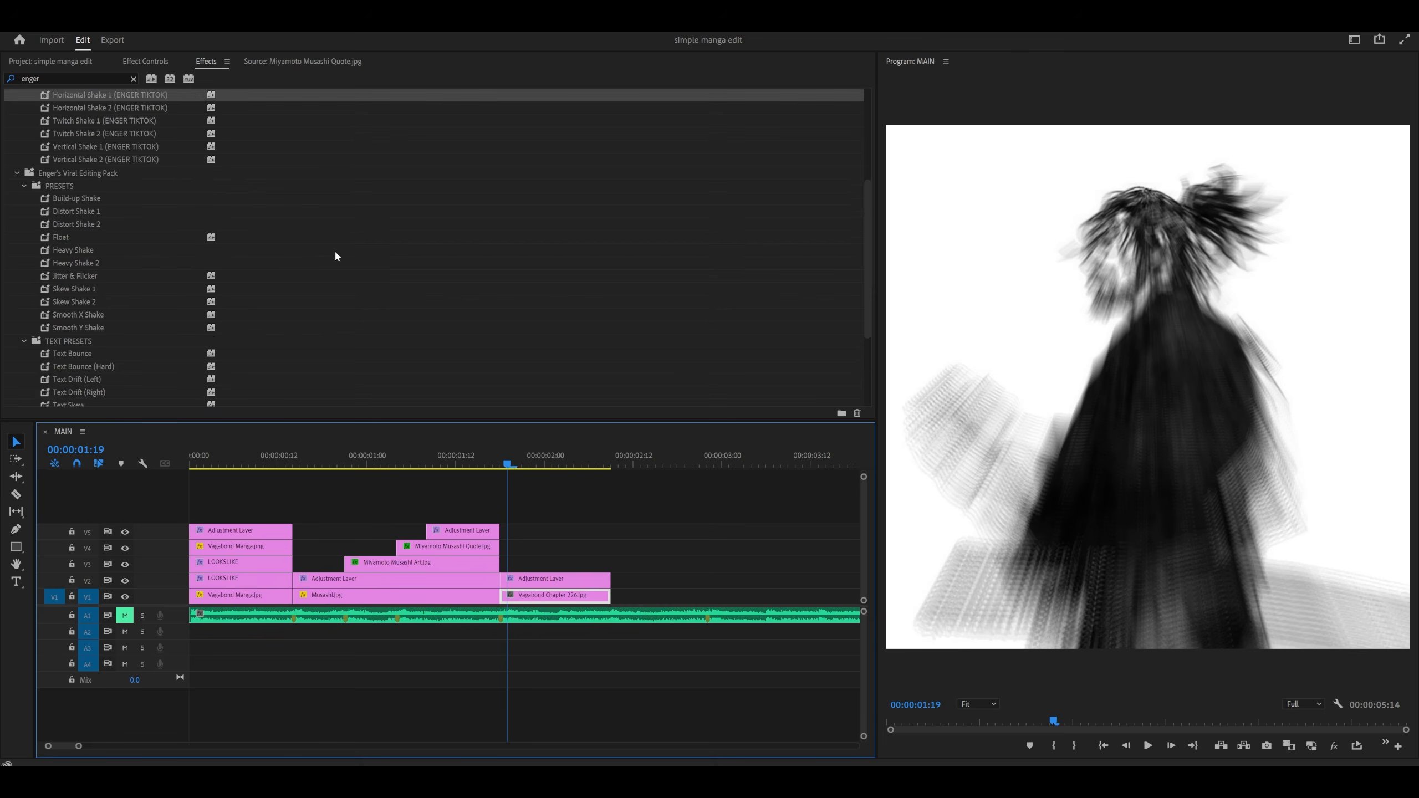
pyautogui.scroll(-3, 336, 253)
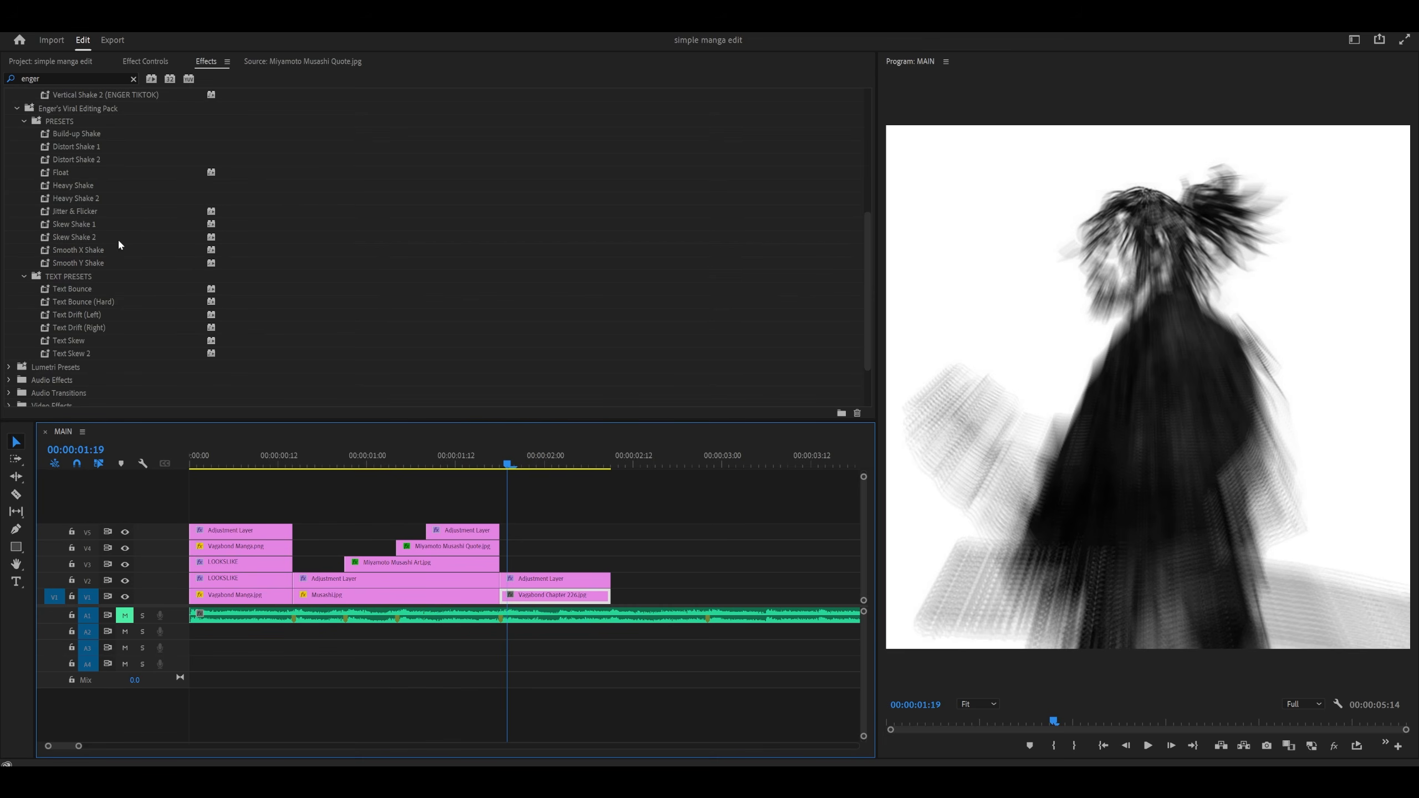
pyautogui.scroll(6, 100, 244)
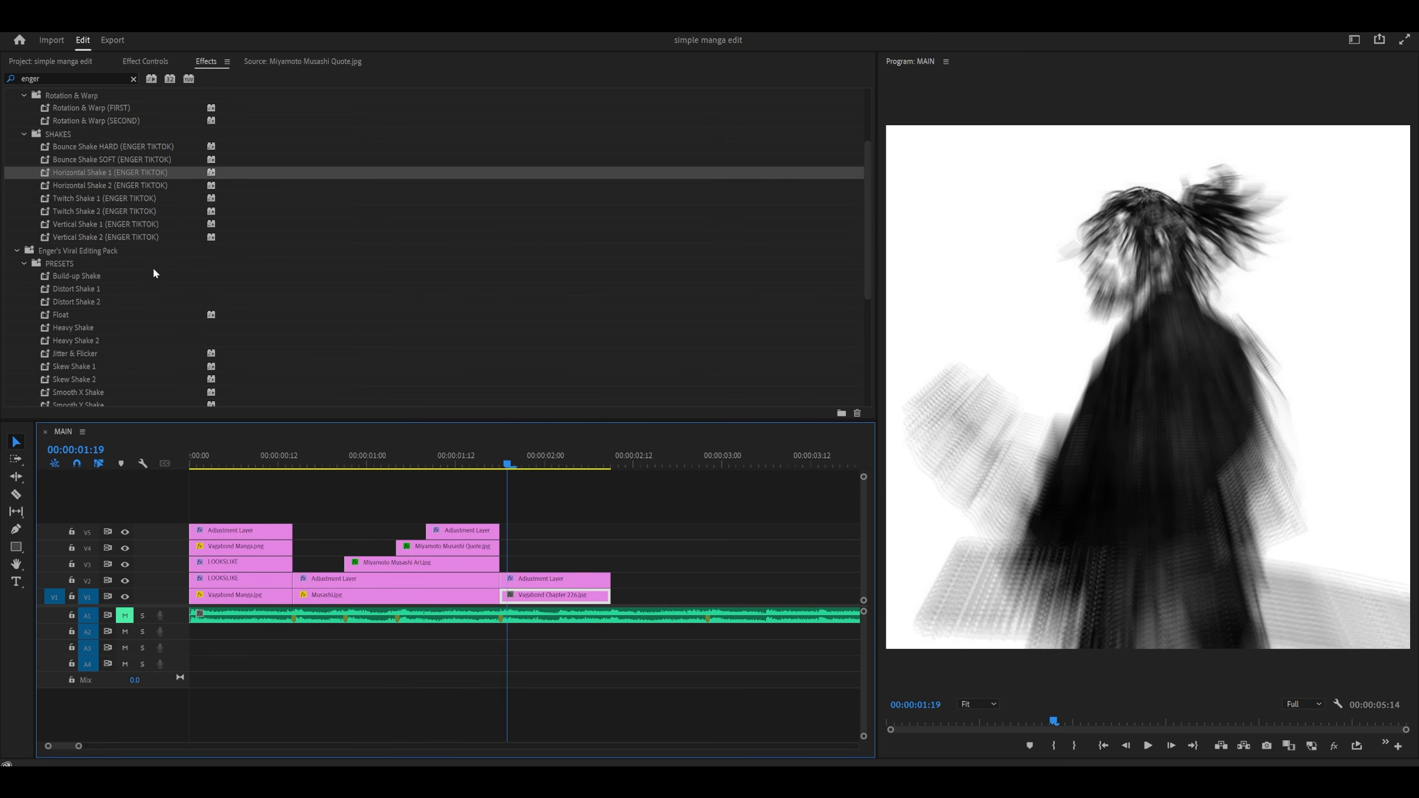
pyautogui.scroll(-4, 153, 273)
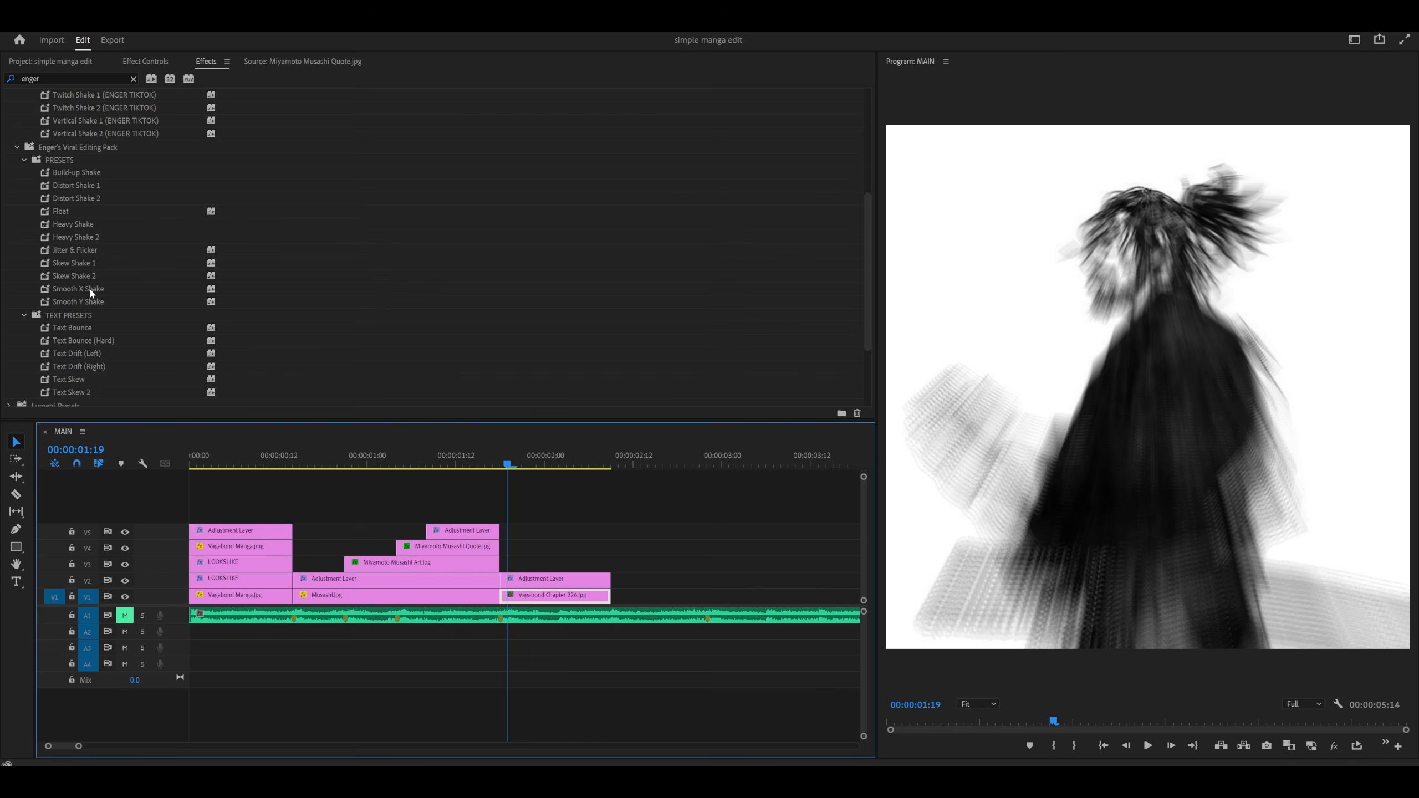
pyautogui.moveTo(87, 288); pyautogui.dragTo(539, 579)
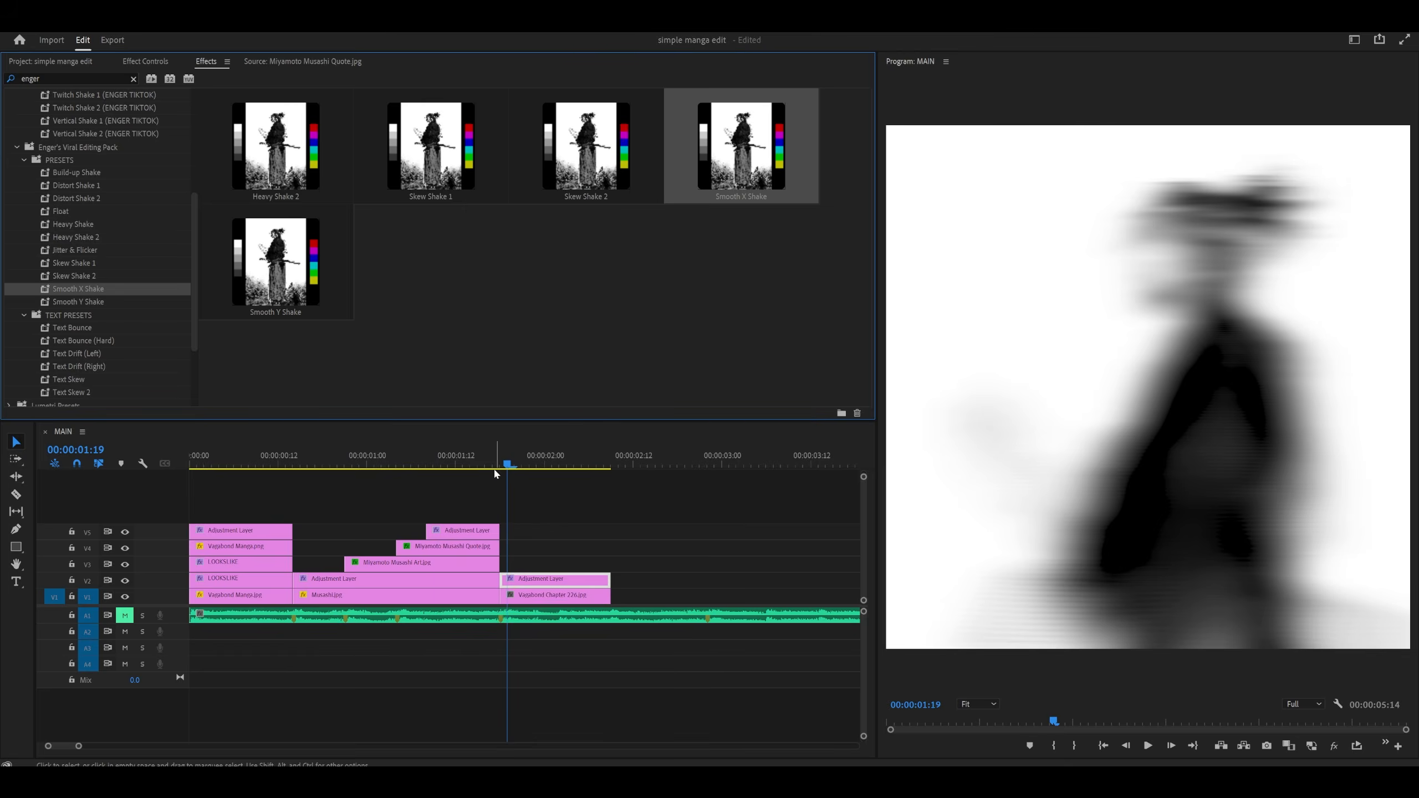
pyautogui.click(496, 466)
pyautogui.press('space')
pyautogui.click(494, 467)
pyautogui.moveTo(495, 470); pyautogui.dragTo(596, 467)
# - Shorten the starting easing handles of this layer's Transform position and scale curves so both velocities peak around 00:00:01:19
pyautogui.click(557, 595)
pyautogui.click(557, 581)
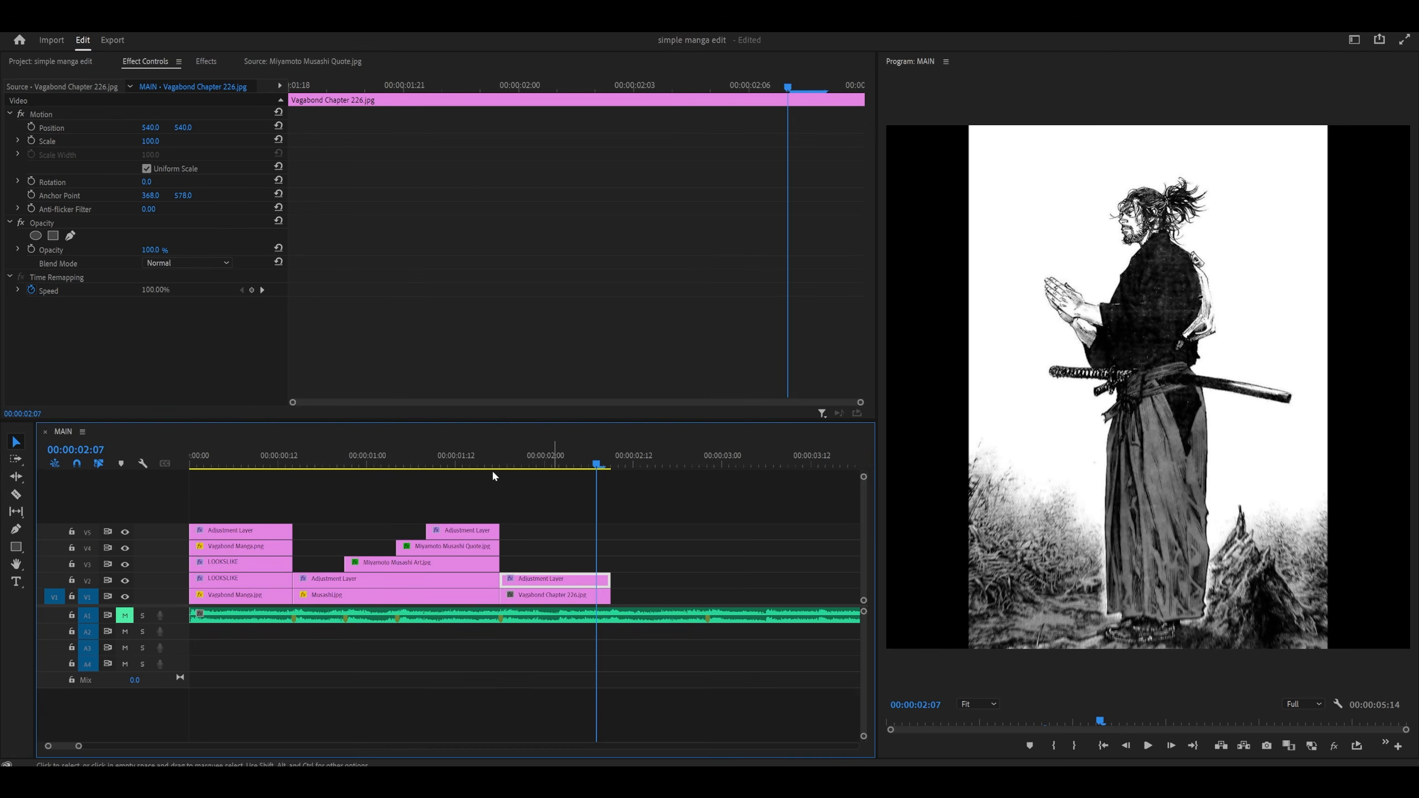
pyautogui.scroll(-2, 447, 285)
pyautogui.scroll(-2, 425, 255)
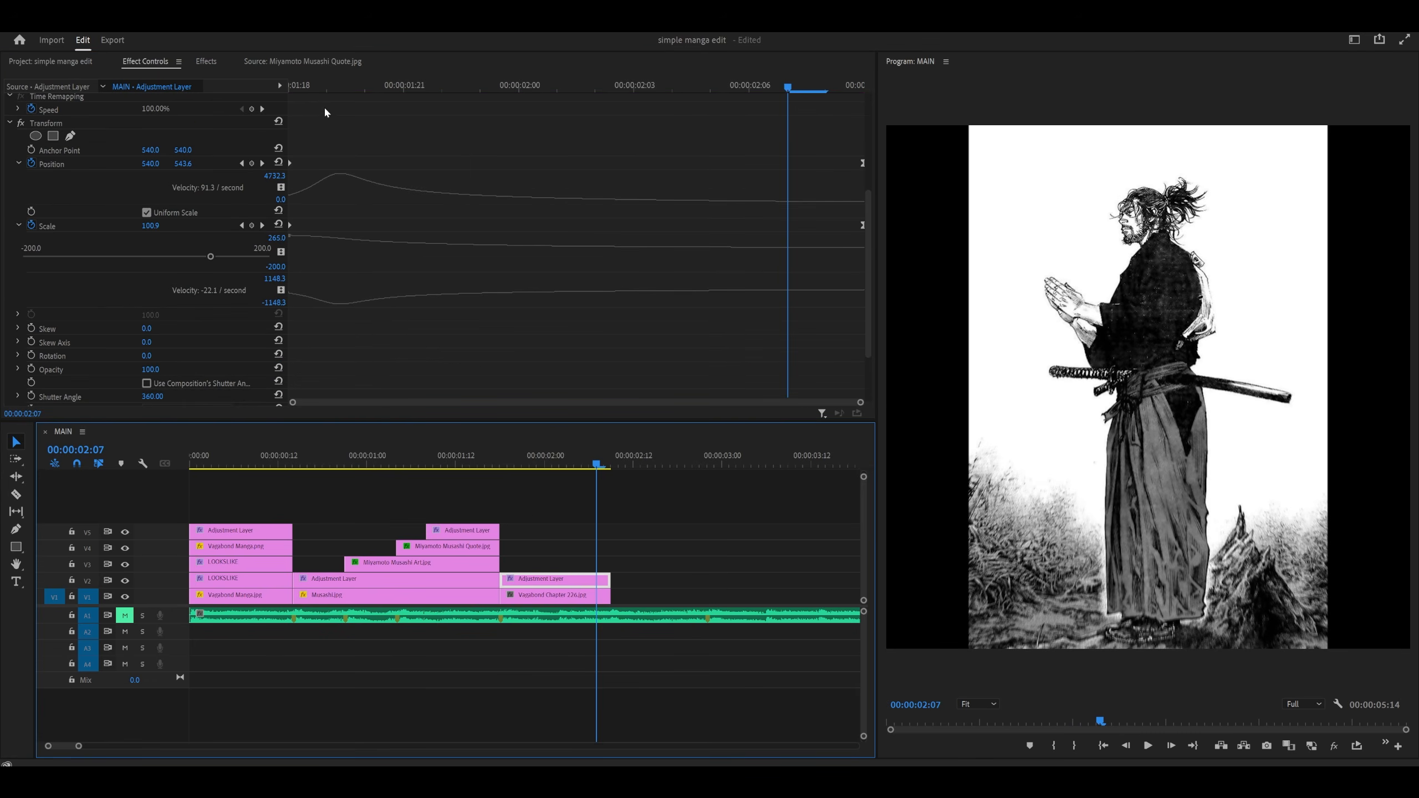
pyautogui.scroll(1, 397, 266)
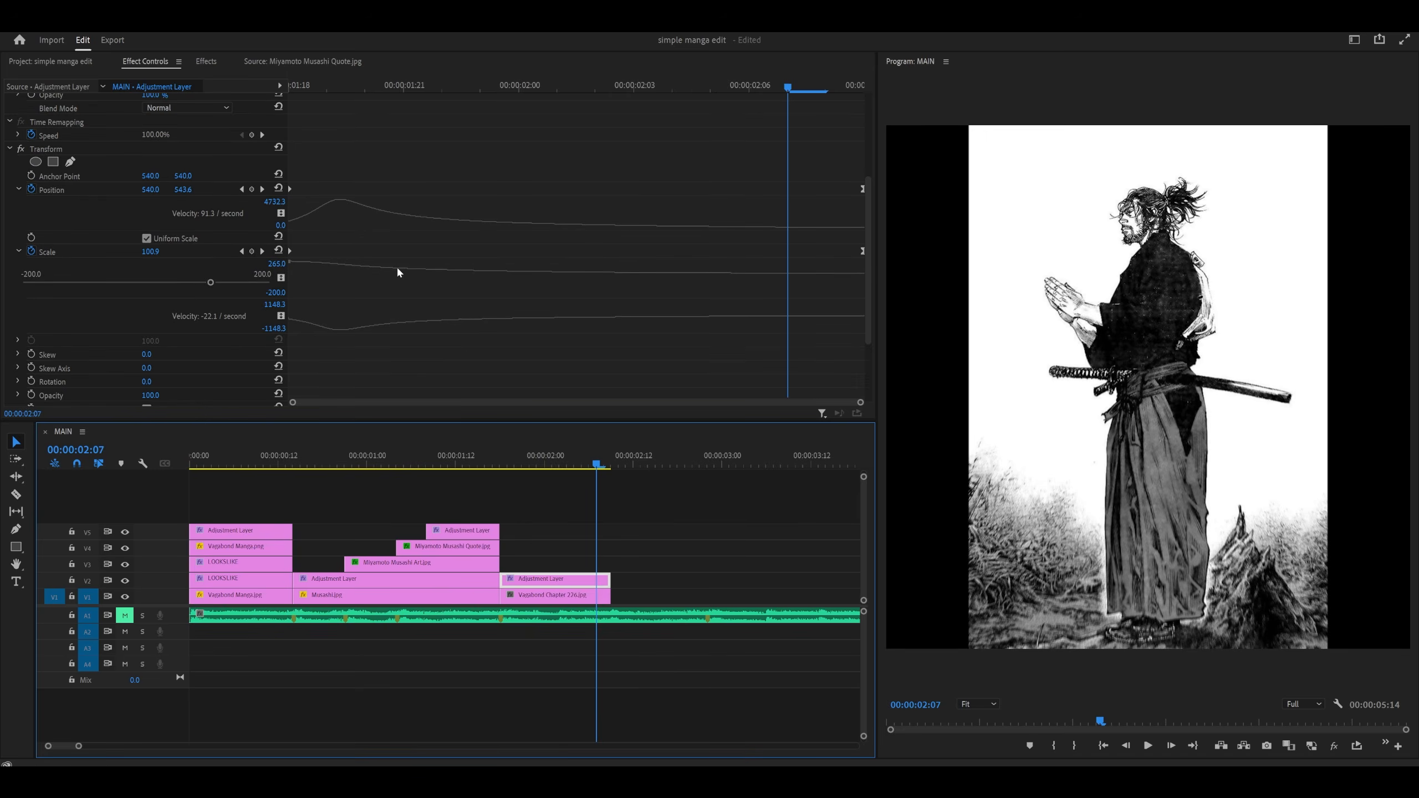
pyautogui.click(290, 190)
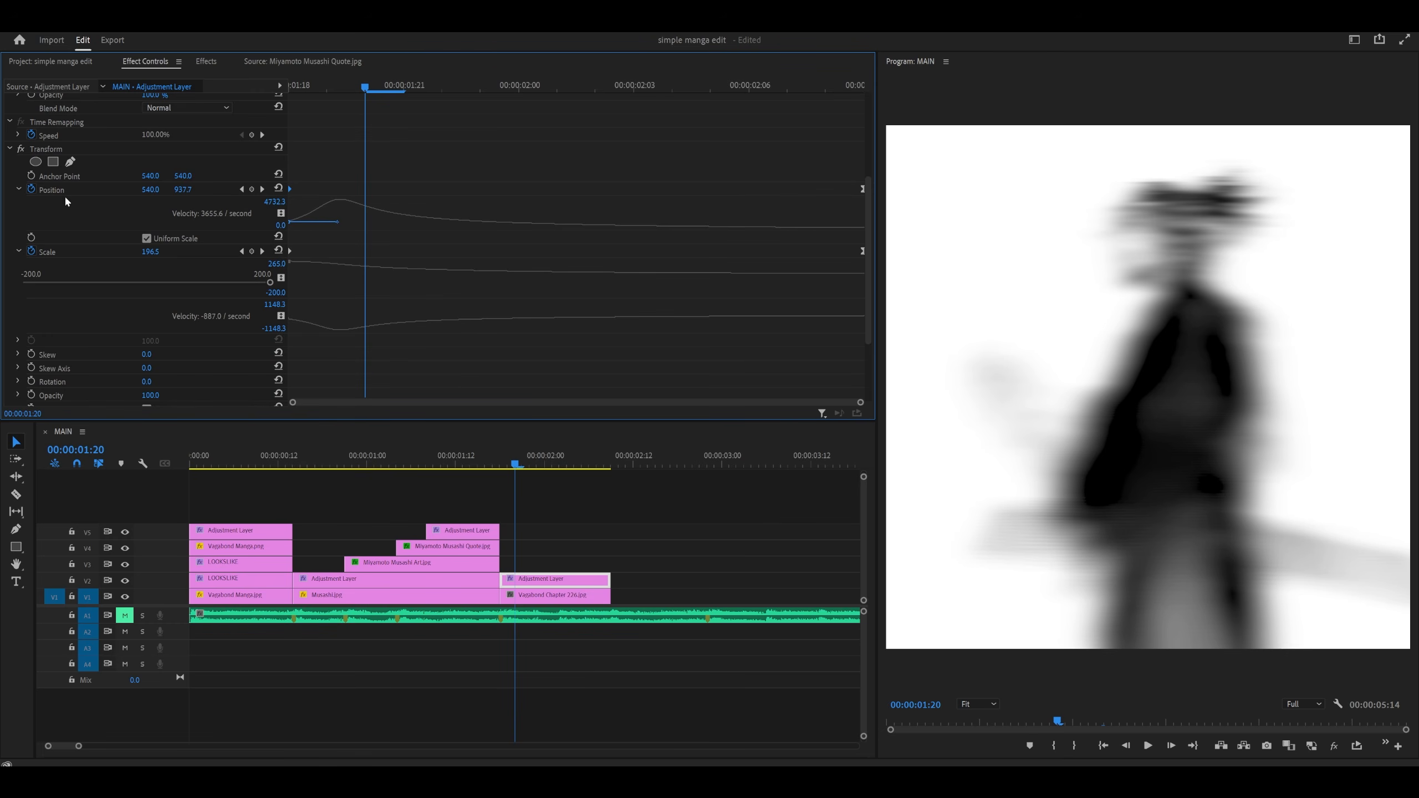
pyautogui.click(308, 88)
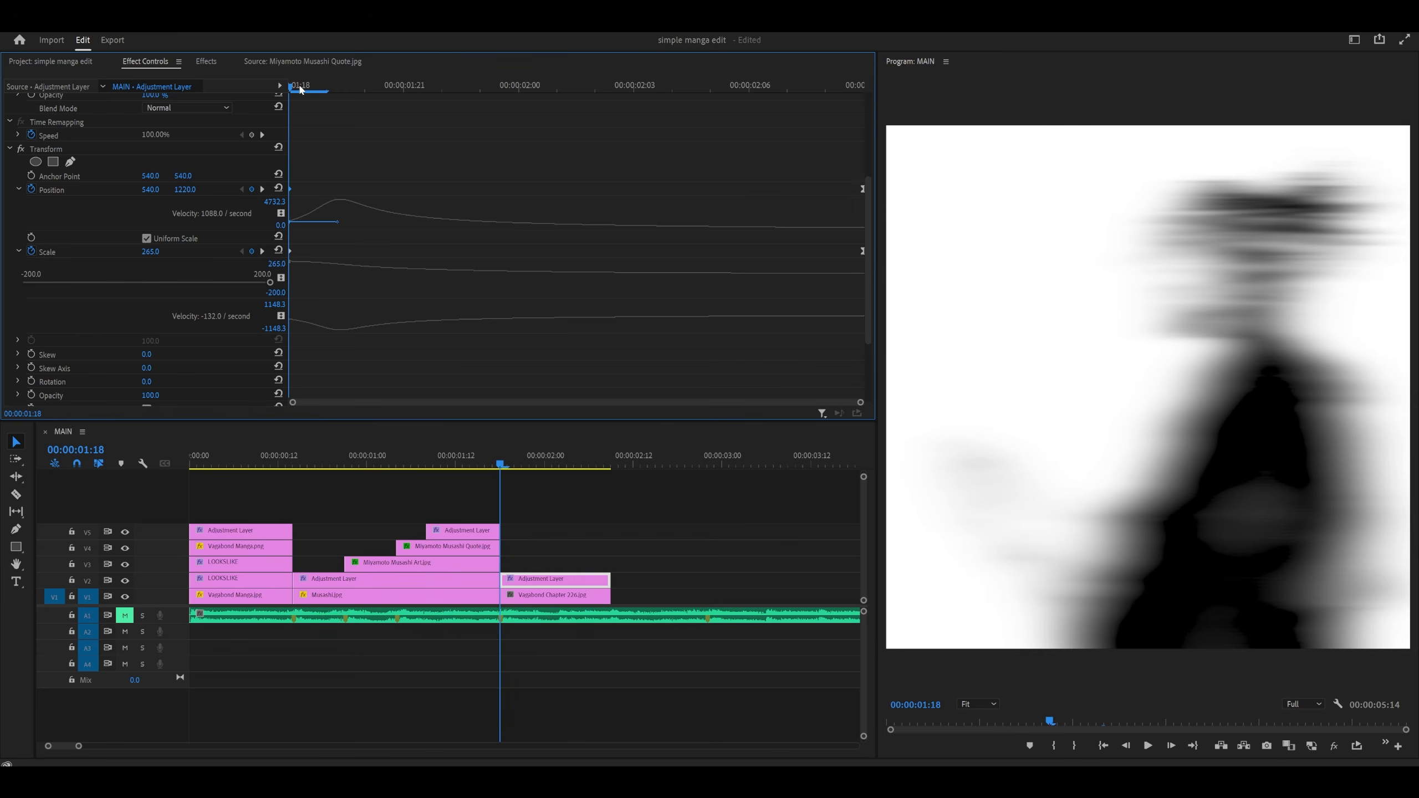
pyautogui.press('Right')
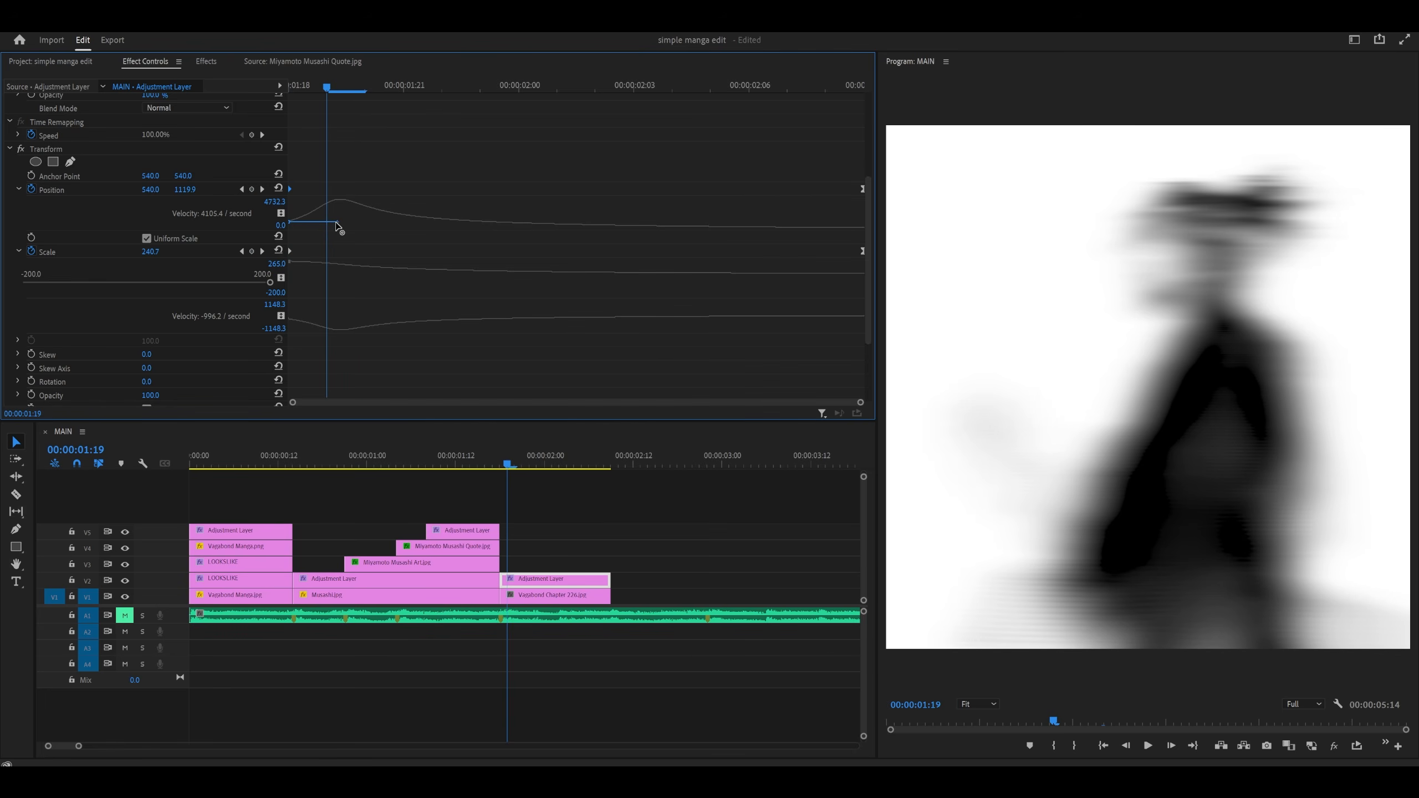
pyautogui.moveTo(337, 225); pyautogui.dragTo(325, 243)
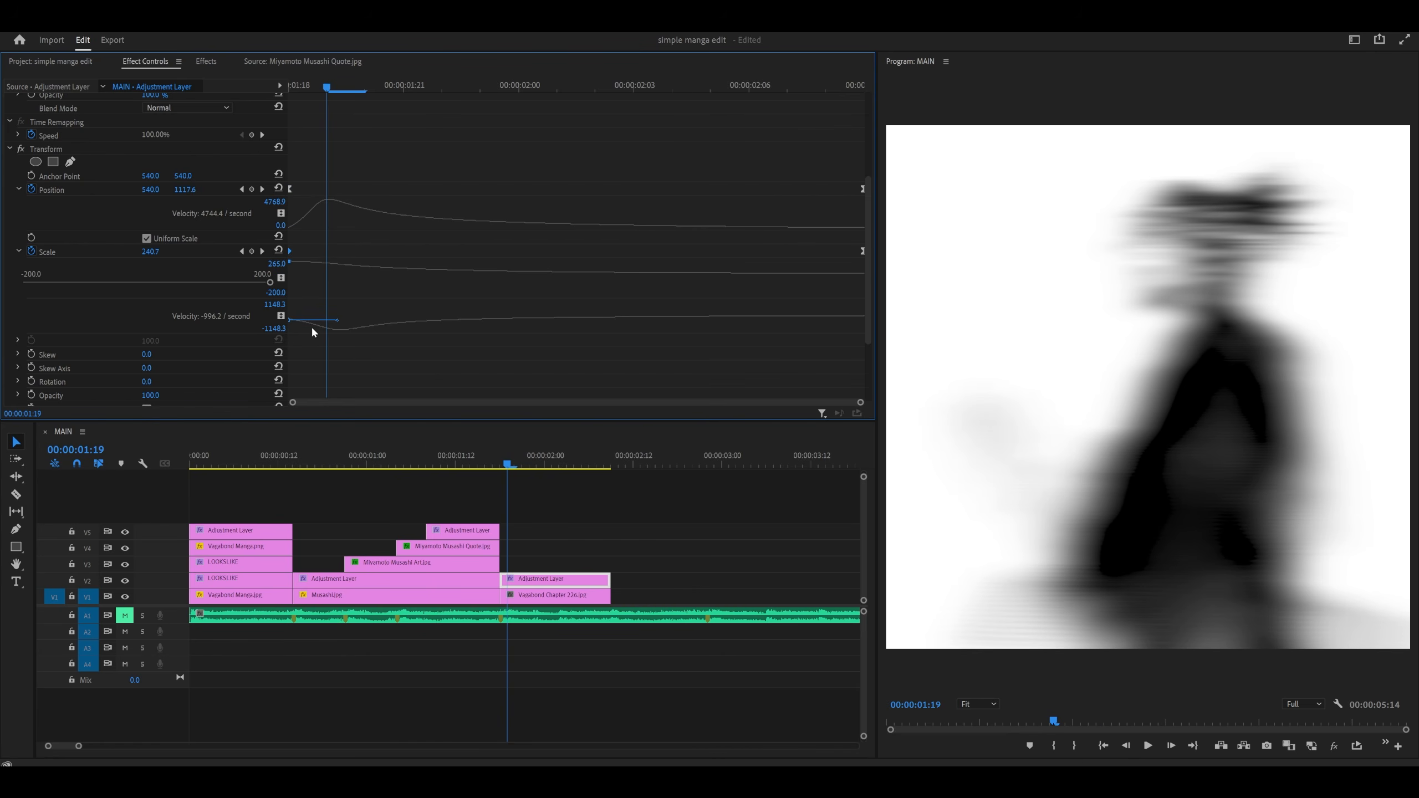
pyautogui.moveTo(338, 321); pyautogui.dragTo(326, 323)
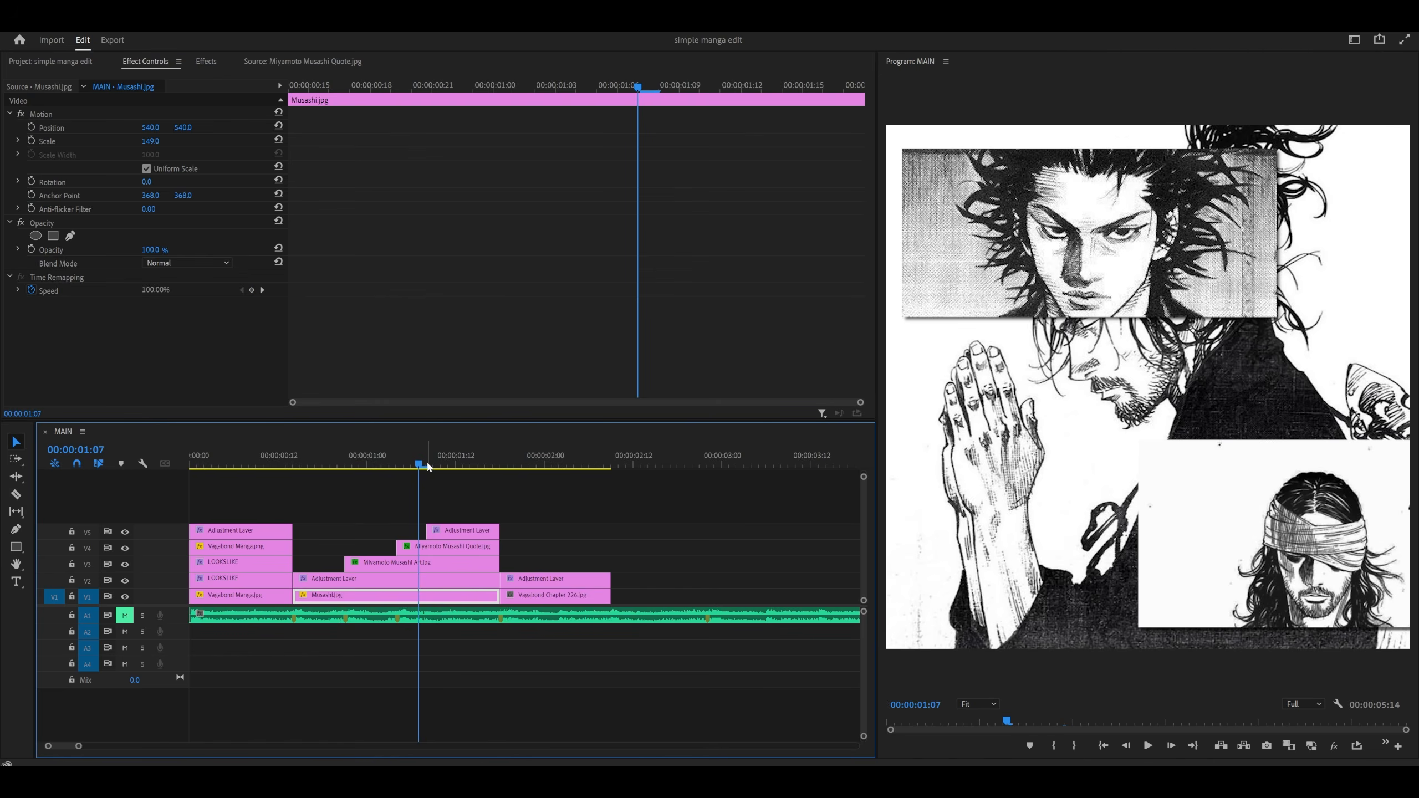
# - Play back the edit from the sliding panels through the samurai zoom-out to check its timing
pyautogui.press('space')
pyautogui.click(358, 462)
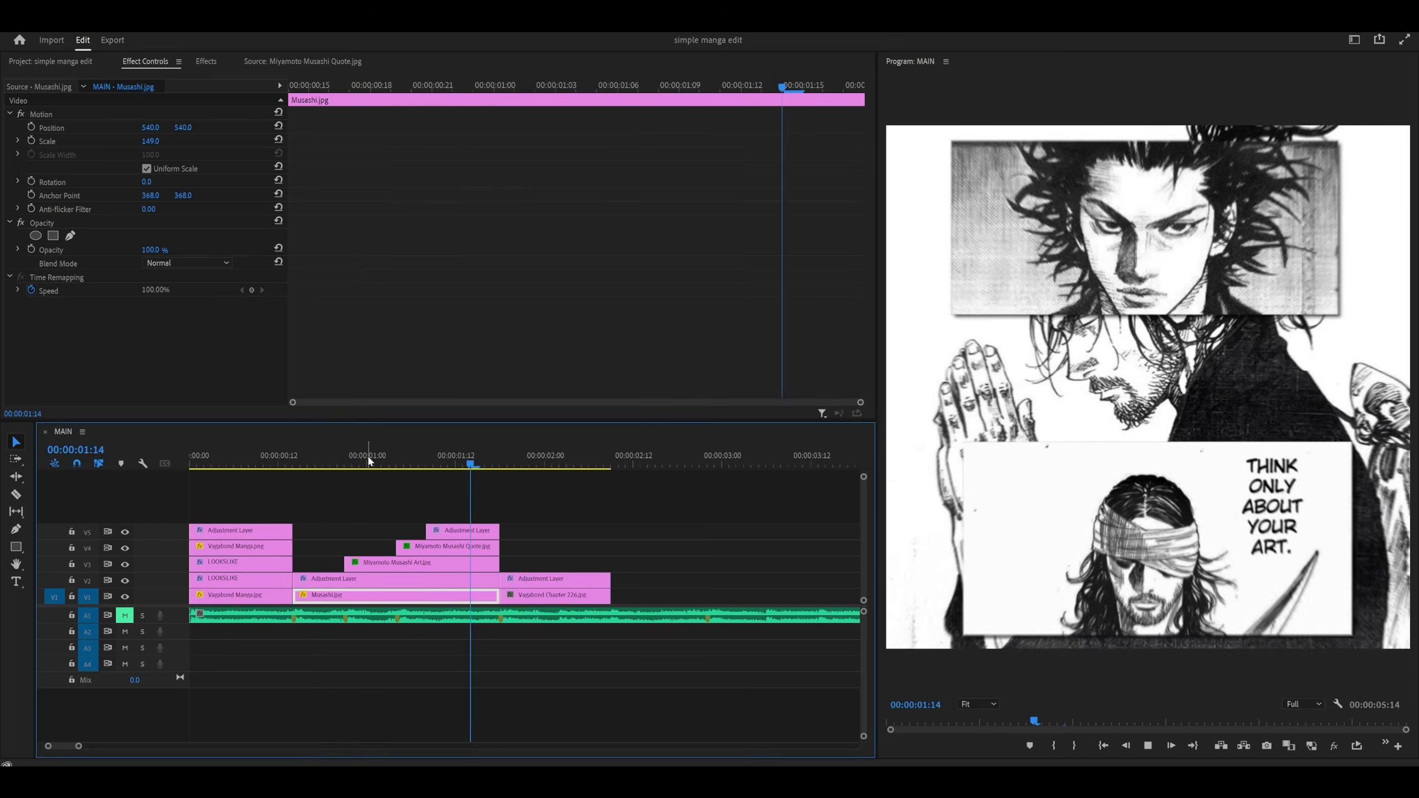
pyautogui.moveTo(481, 458); pyautogui.dragTo(573, 456)
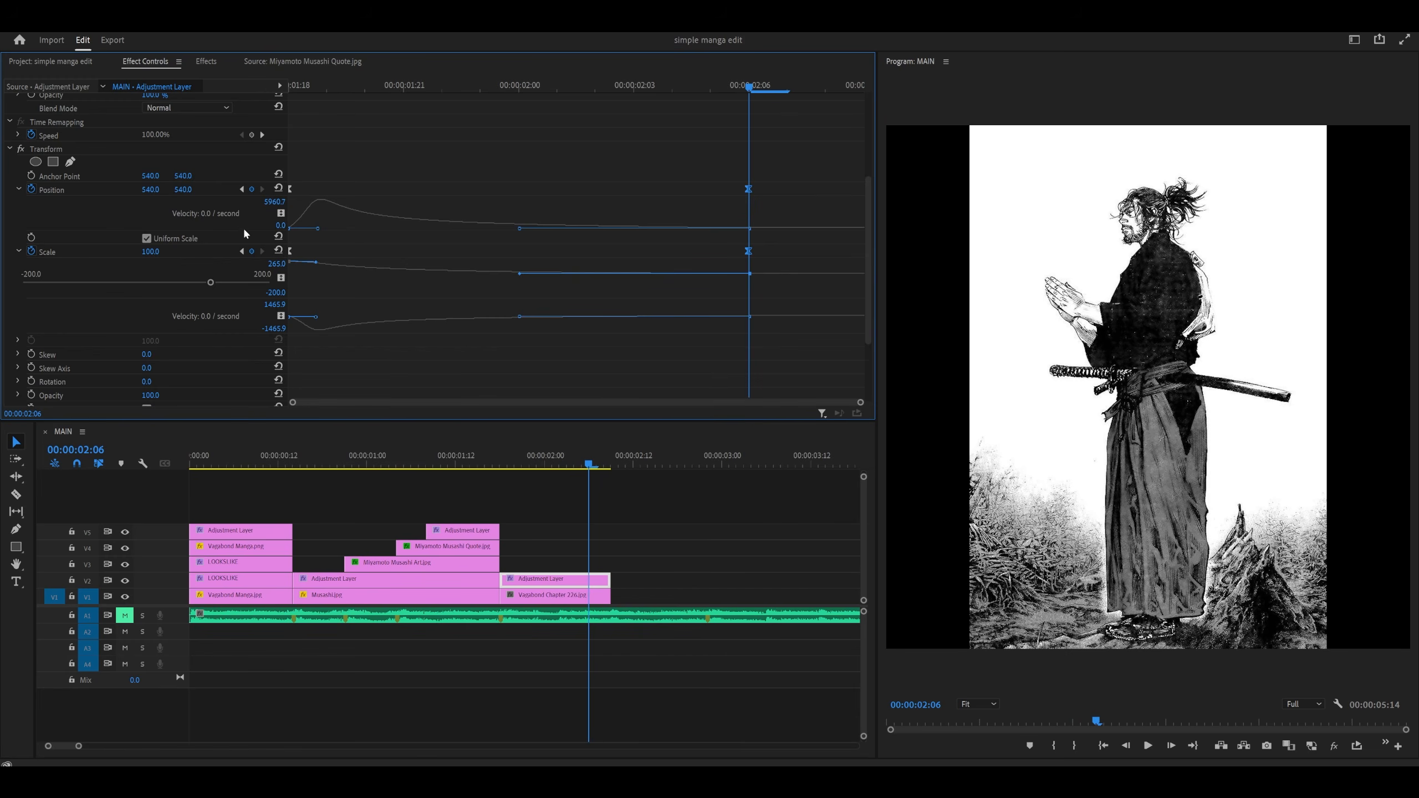
# - Set the ending keyframes to scale 147 and position 540, 714, move them from 00:00:02:06 toward the clip's end, and preview the edit
pyautogui.moveTo(154, 251); pyautogui.dragTo(181, 252)
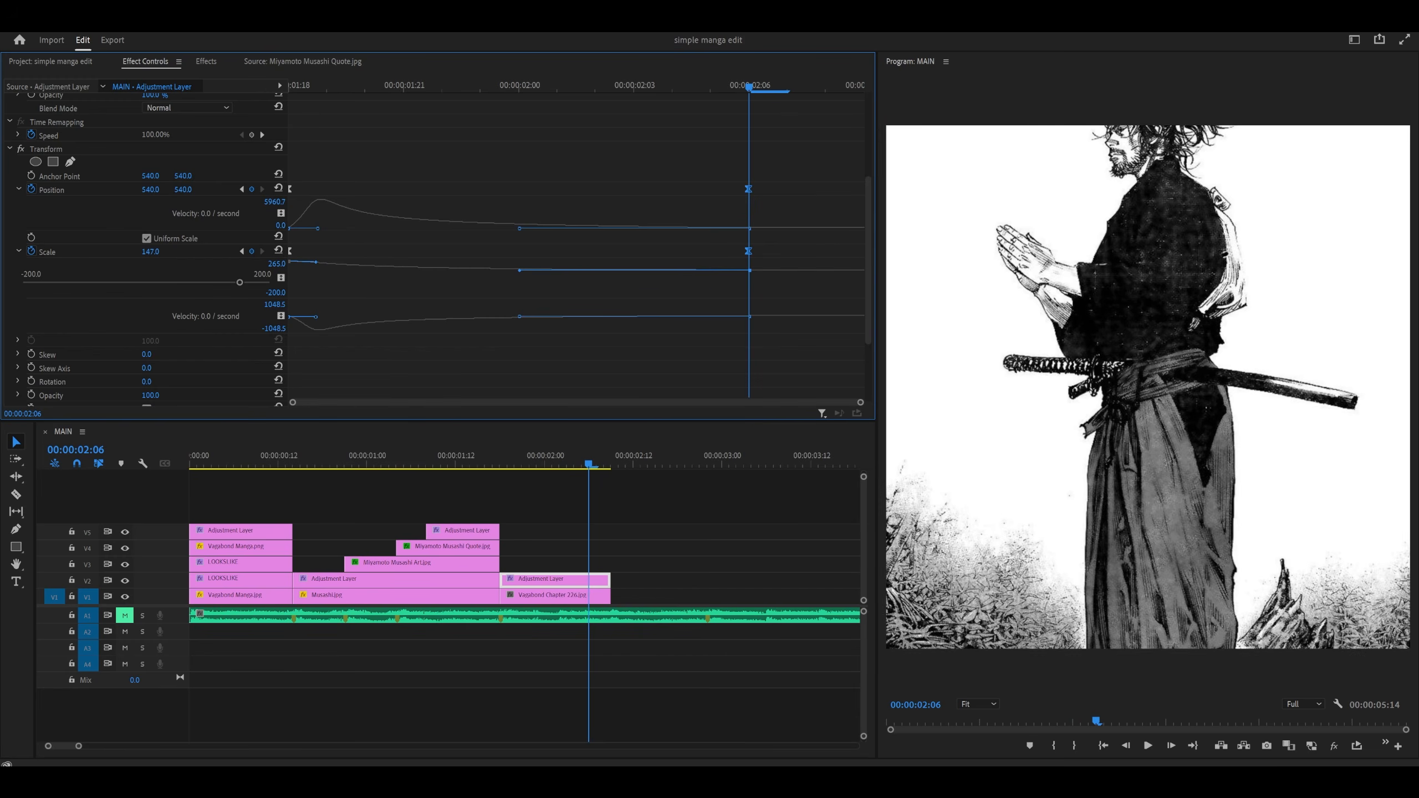
pyautogui.moveTo(190, 190); pyautogui.dragTo(287, 190)
pyautogui.moveTo(703, 154); pyautogui.dragTo(841, 303)
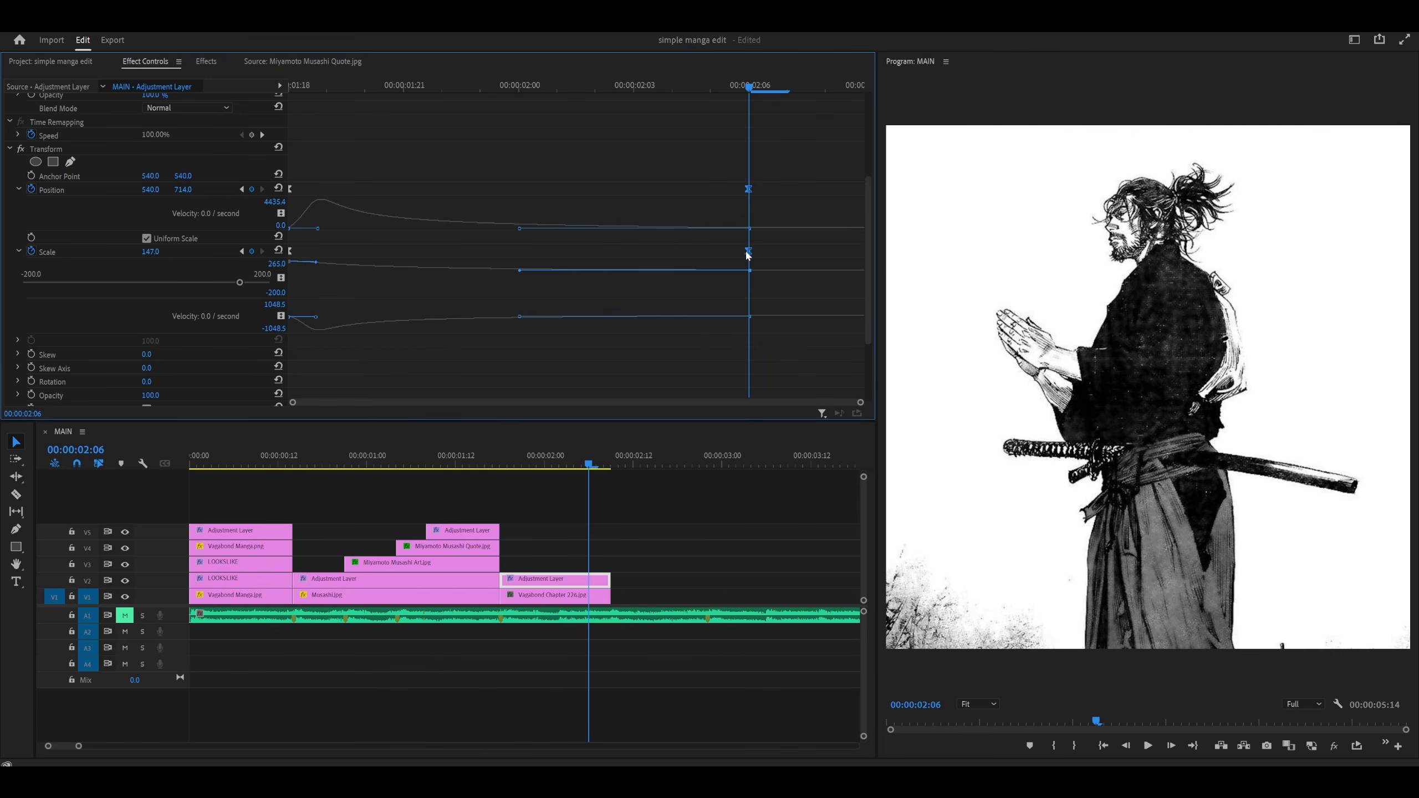
pyautogui.moveTo(749, 252); pyautogui.dragTo(840, 256)
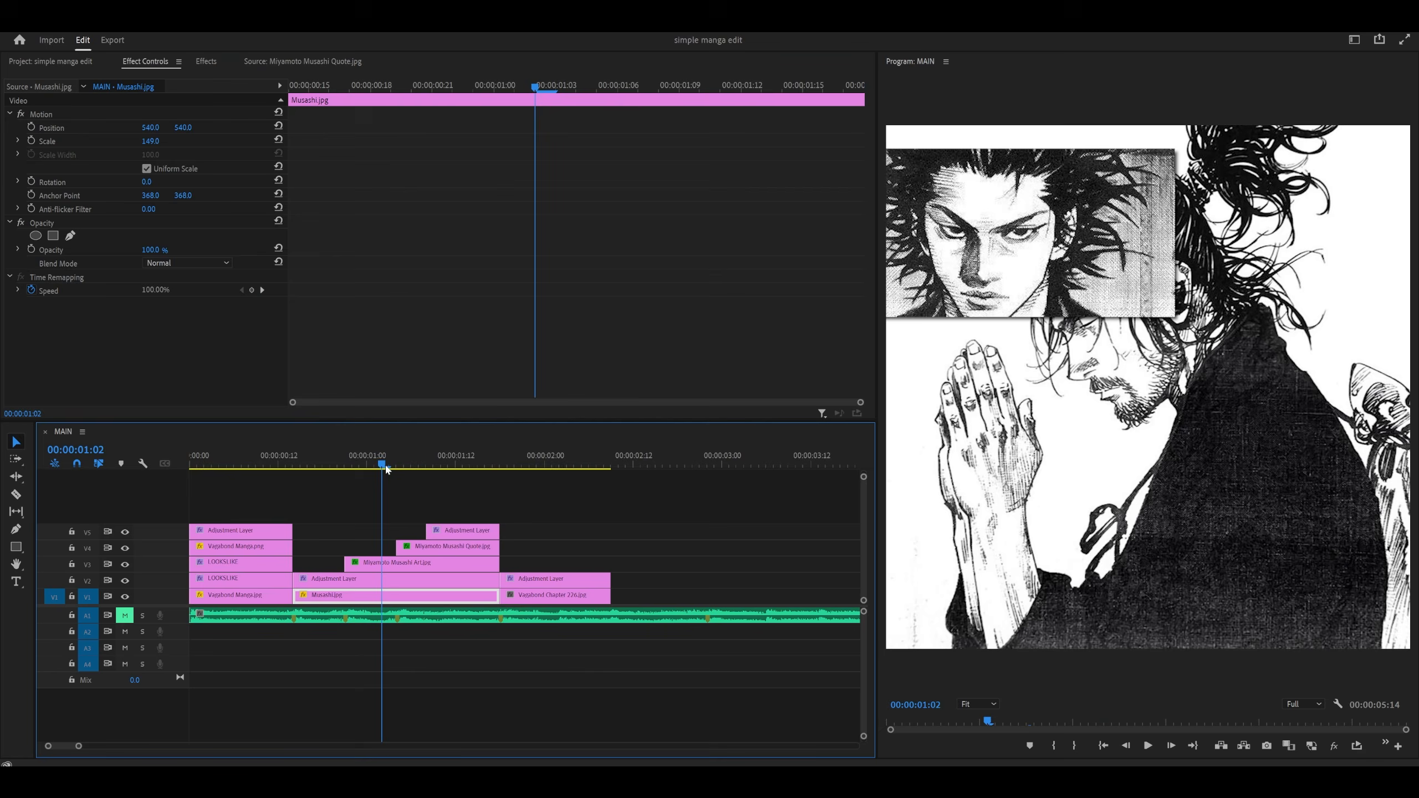
pyautogui.press('space')
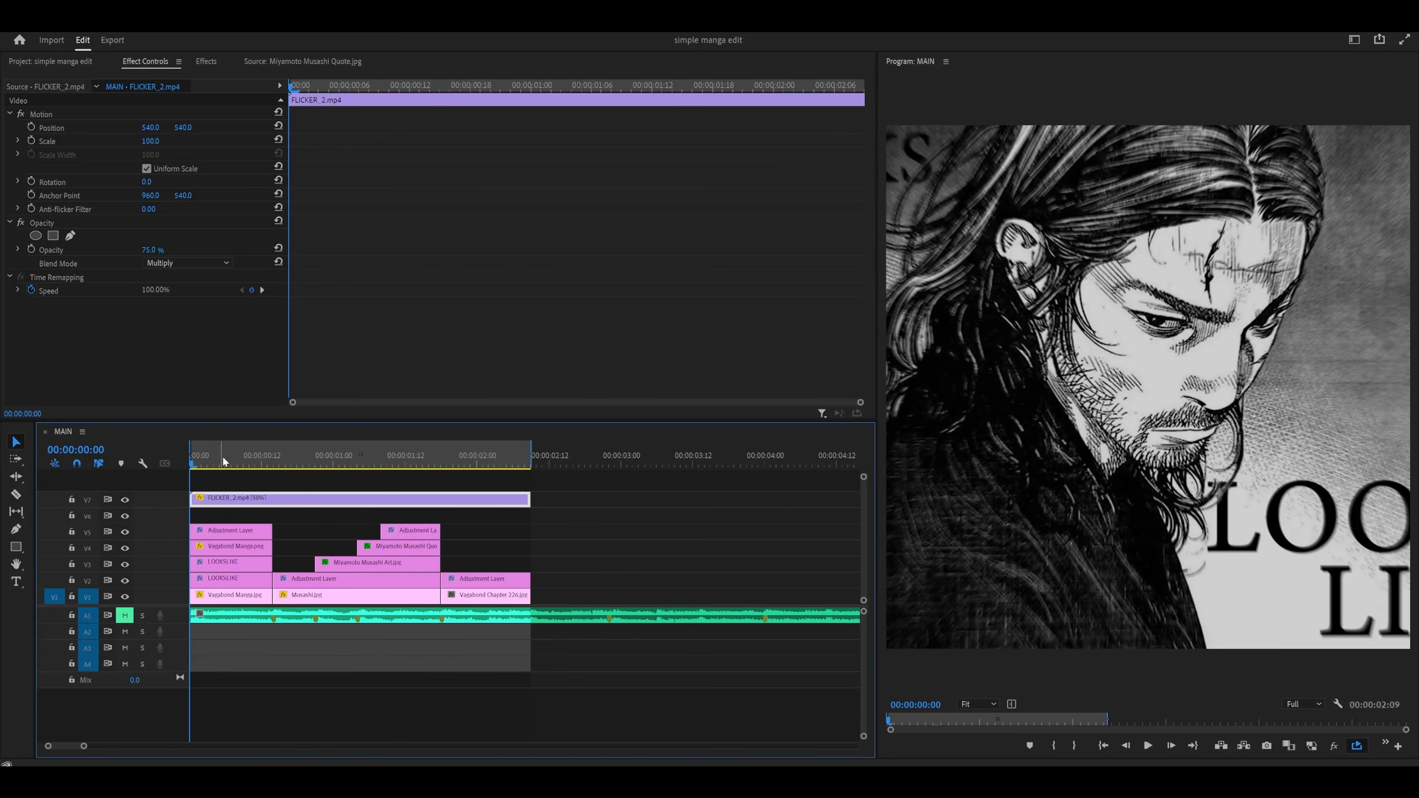
# - Play back the whole edit from the start with the FLICKER_2 overlay set to Multiply at 75% opacity
pyautogui.press('space')
pyautogui.press('space')
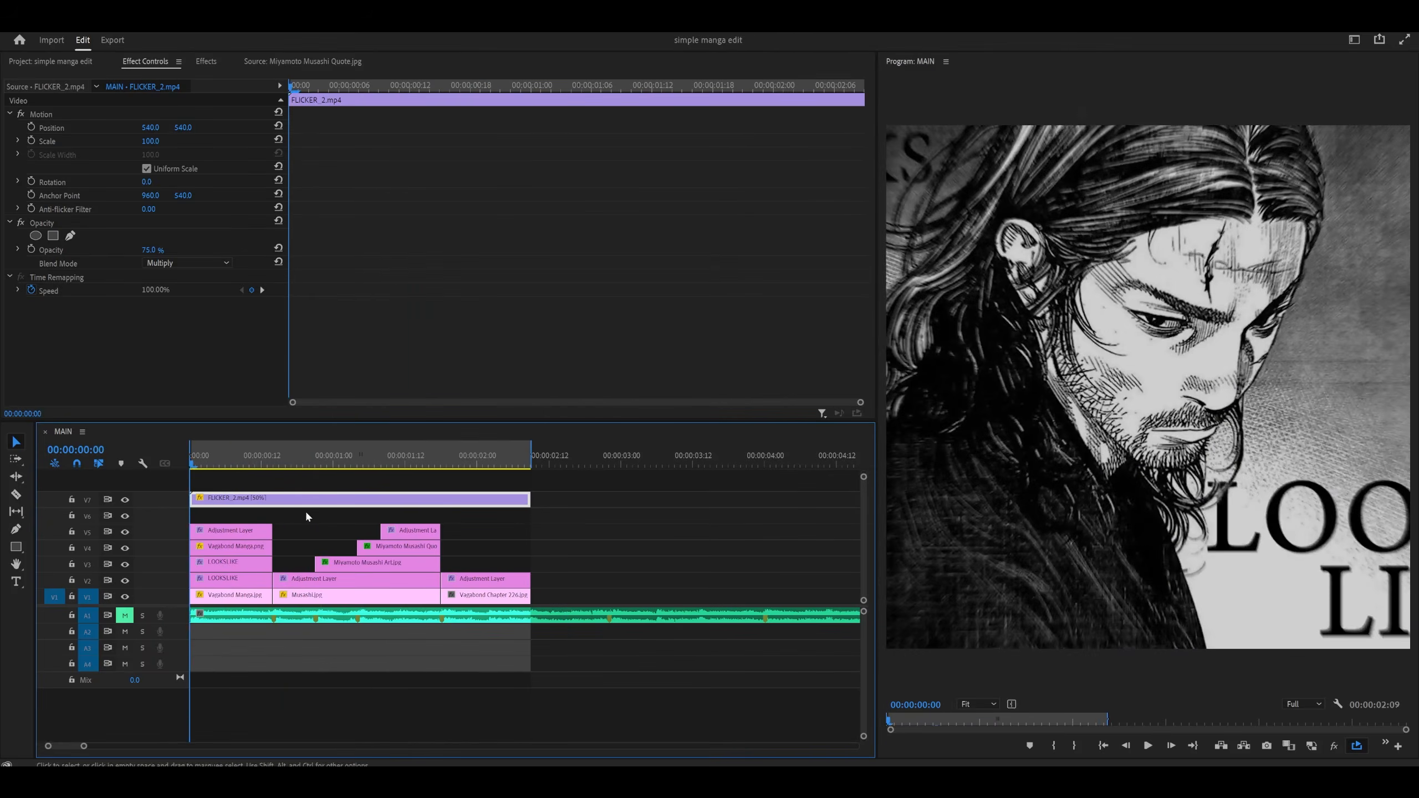
pyautogui.press('space')
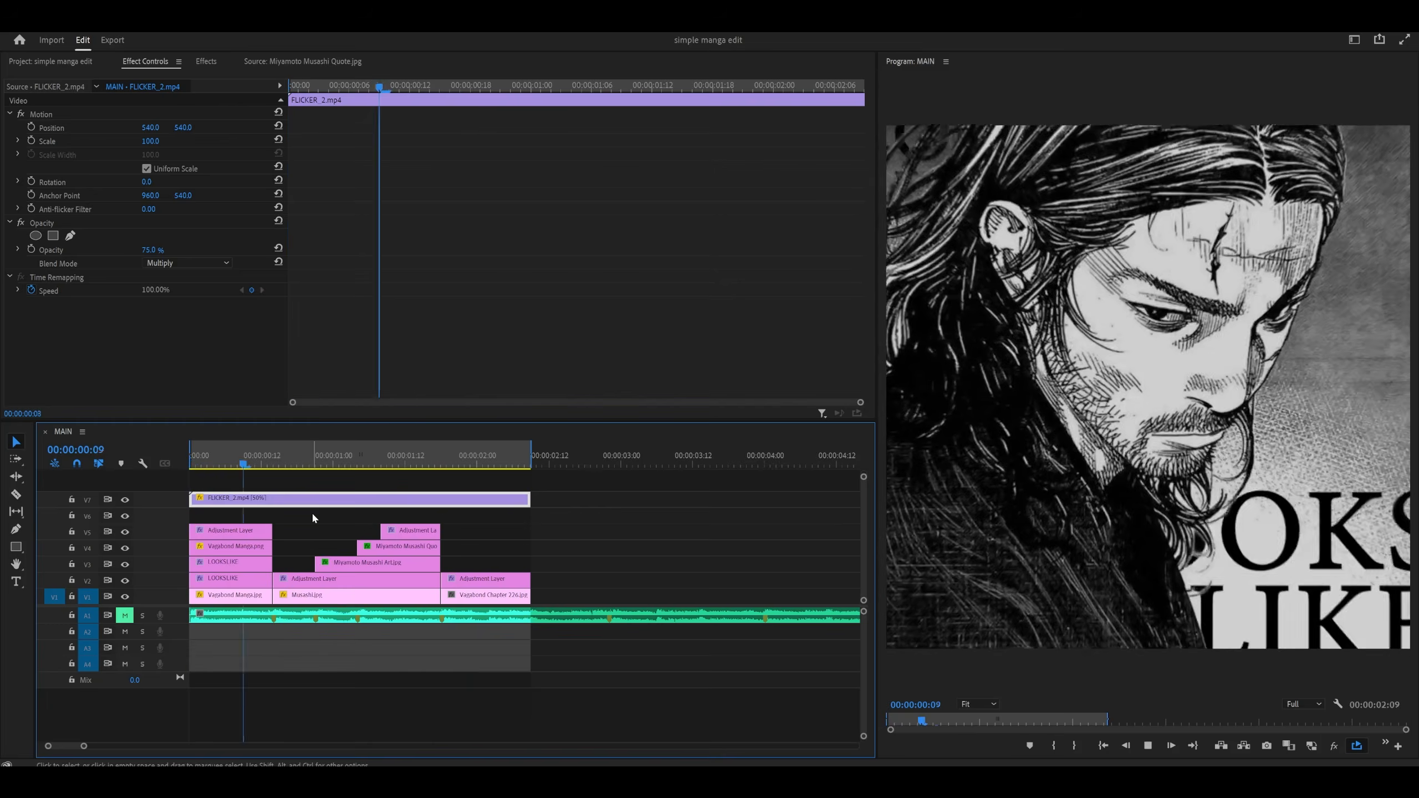